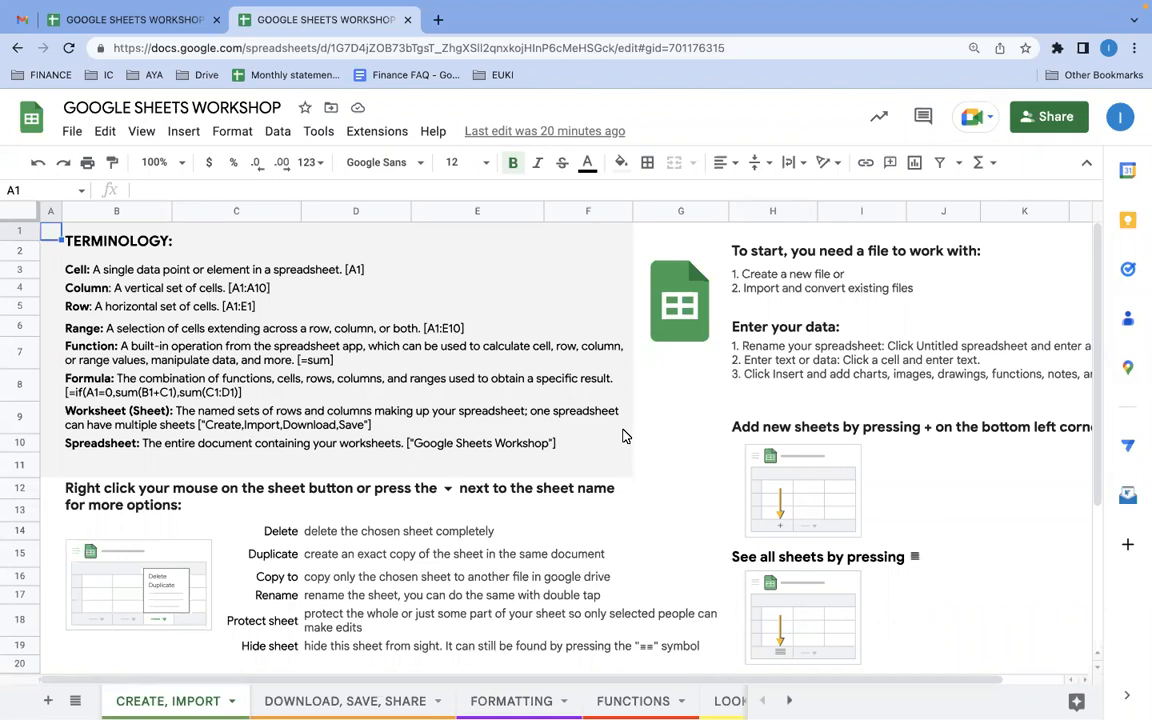
Look through the CREATE, IMPORT, DOWNLOAD, SAVE, SHARE and FORMATTING sheets and check which other sheets the workbook has.
scroll(476, 365, "right", 3)
scroll(476, 365, "left", 3)
scroll(476, 365, "down", 2)
scroll(476, 365, "up", 2)
left_click(360, 701)
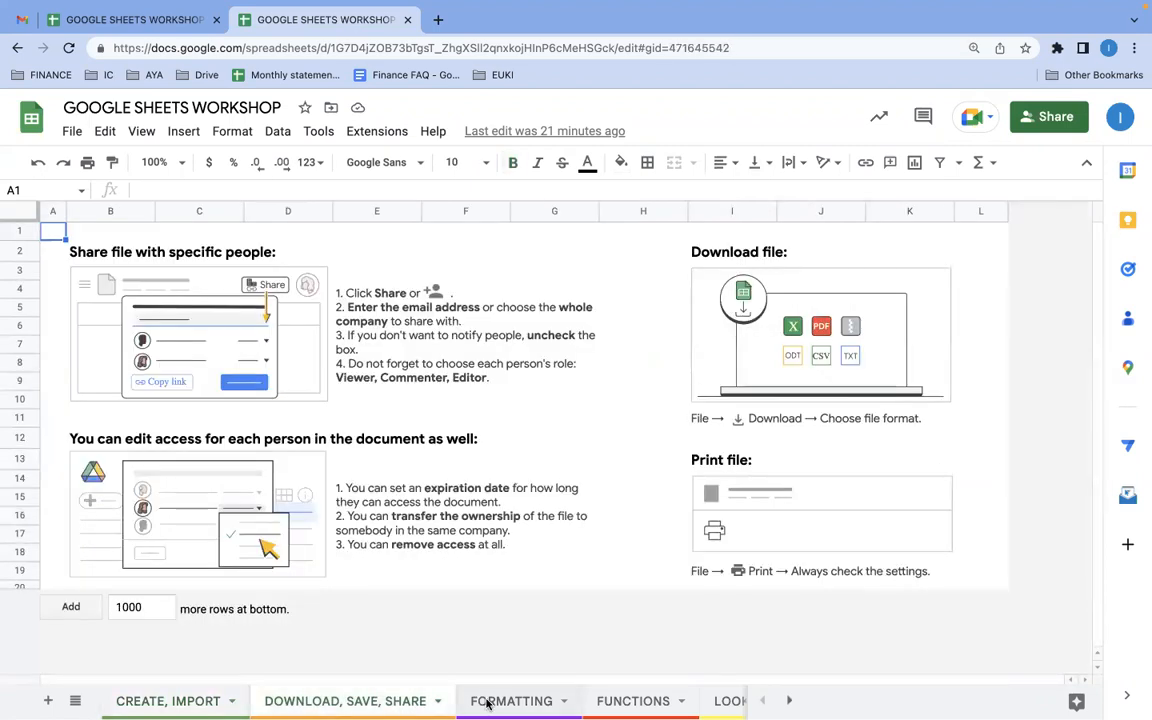
left_click(488, 702)
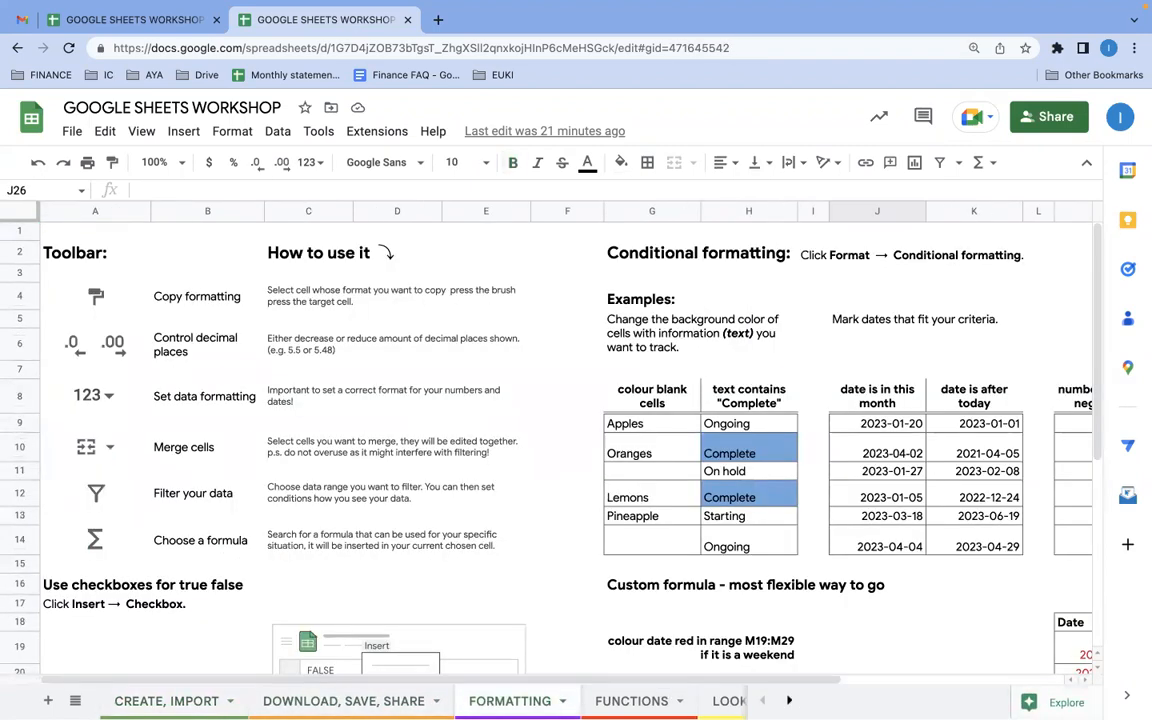
left_click(790, 702)
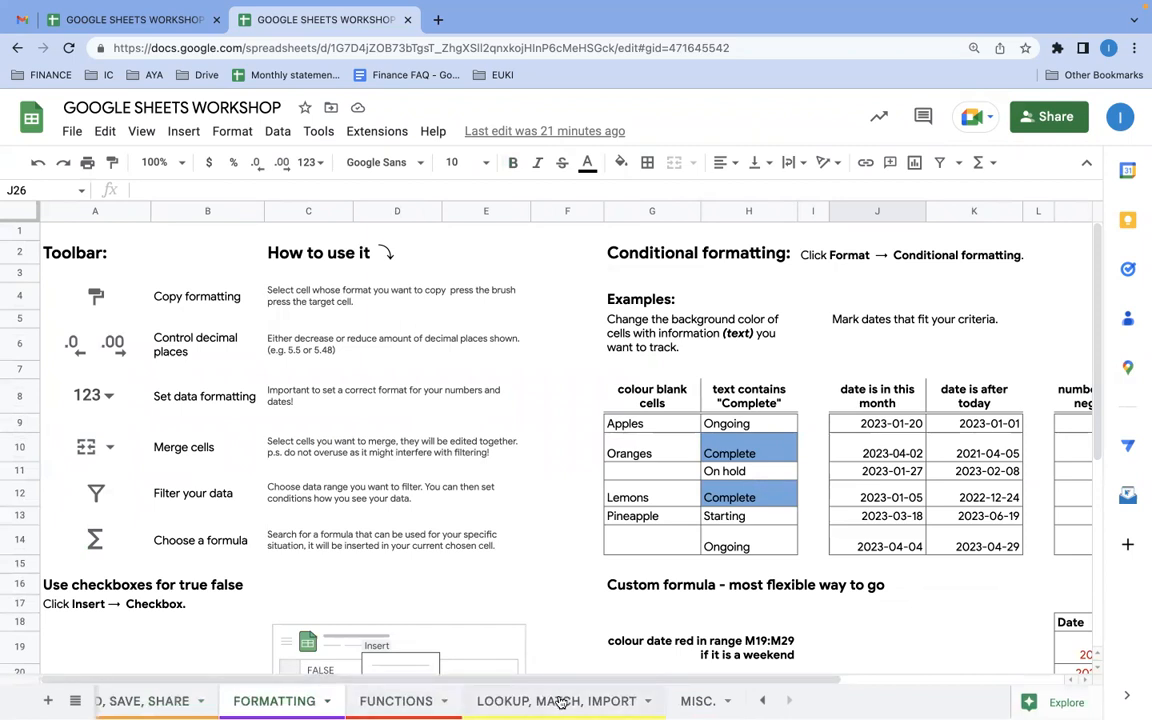
Unhide the DATA sheet from the list of all sheets and select cell G9 on it.
left_click(75, 701)
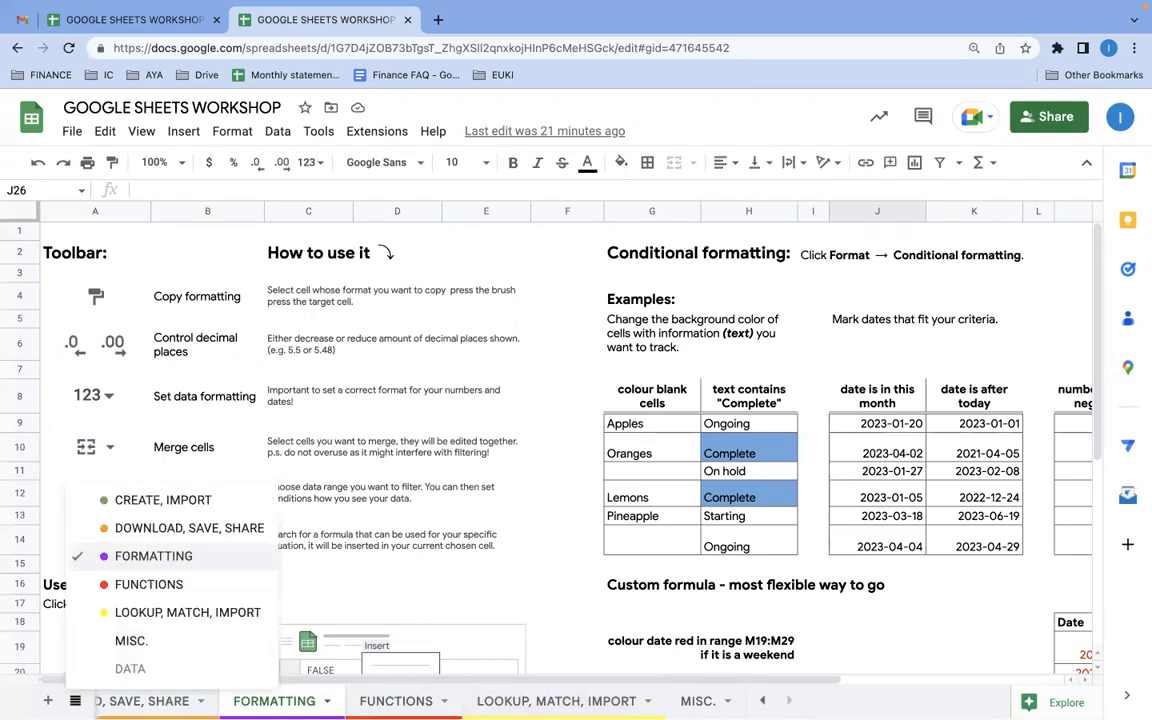
left_click(135, 666)
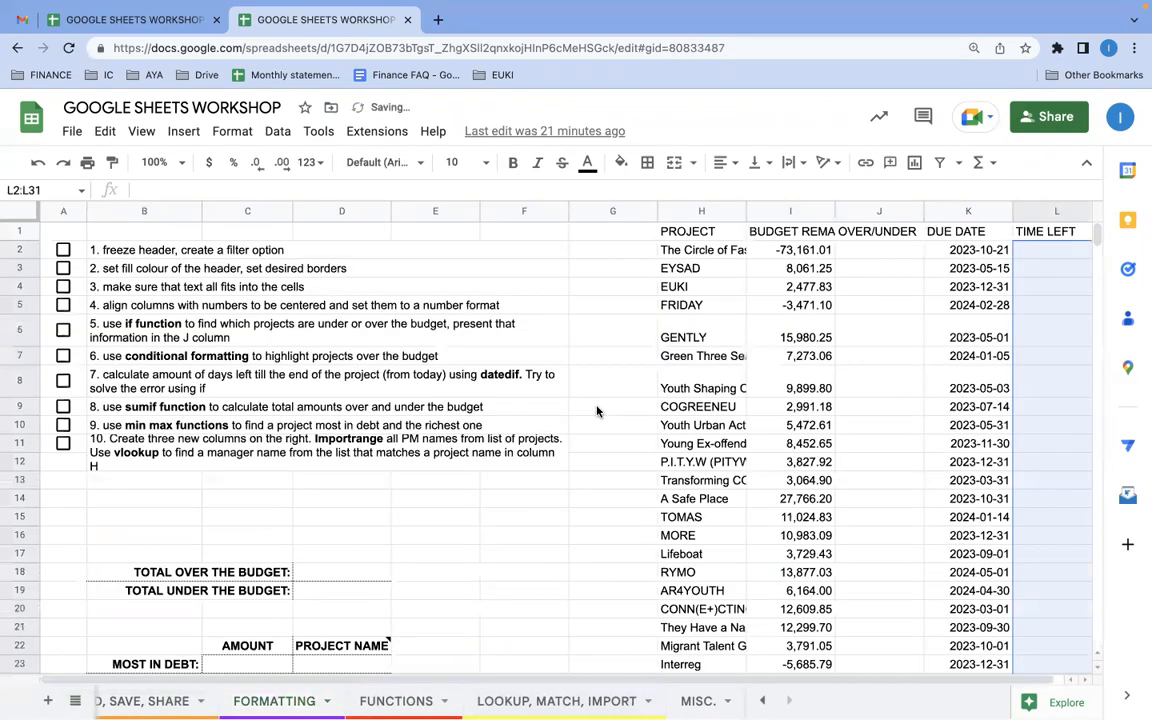
left_click(597, 409)
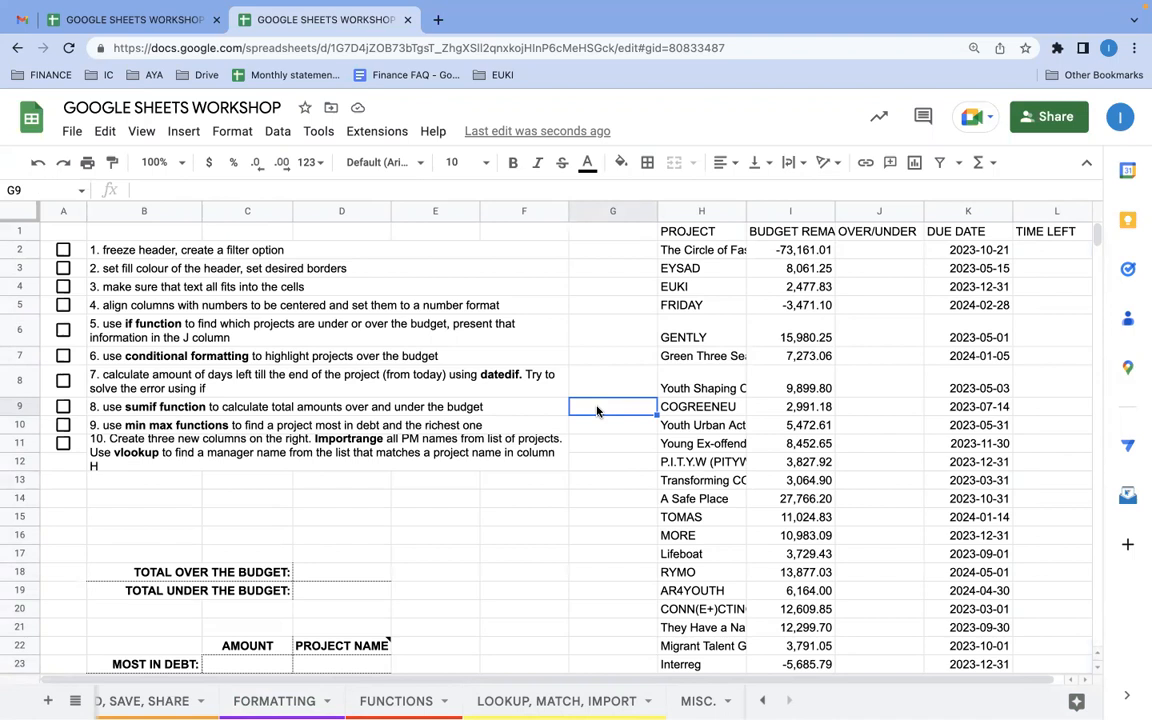
On the CREATE, IMPORT sheet, select column G, row 7, cell G9 and the range G9:G12 one after another, ending on G13.
scroll(178, 706, "left", 3)
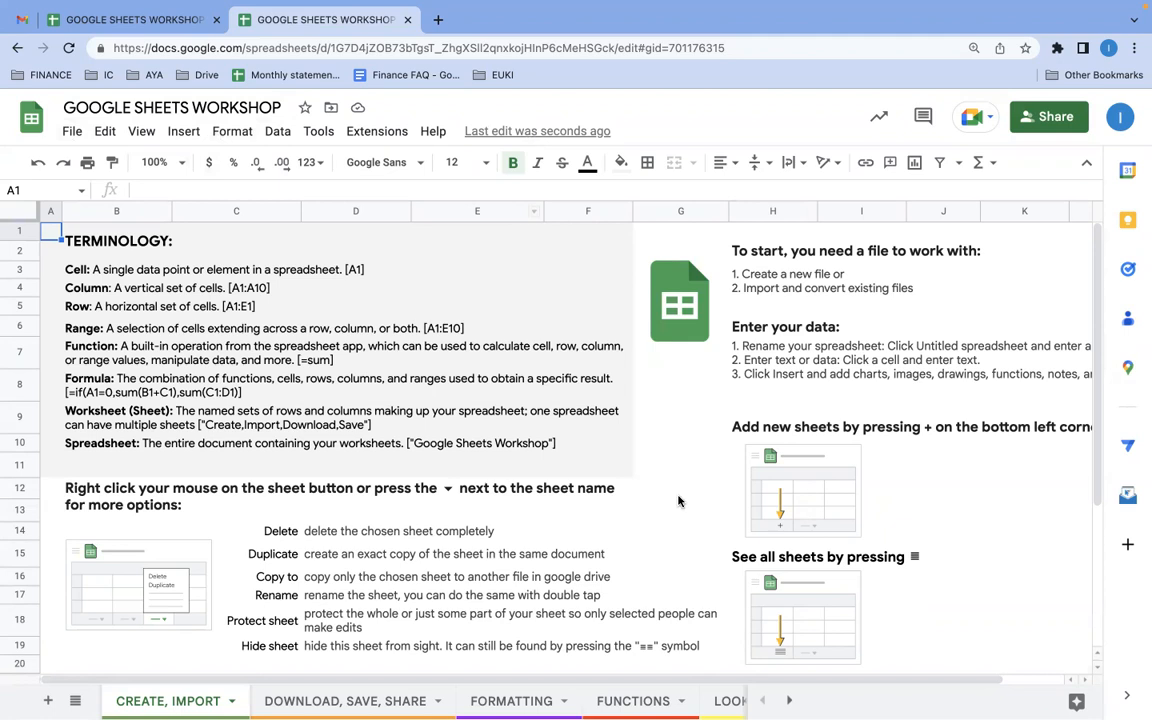
left_click(663, 211)
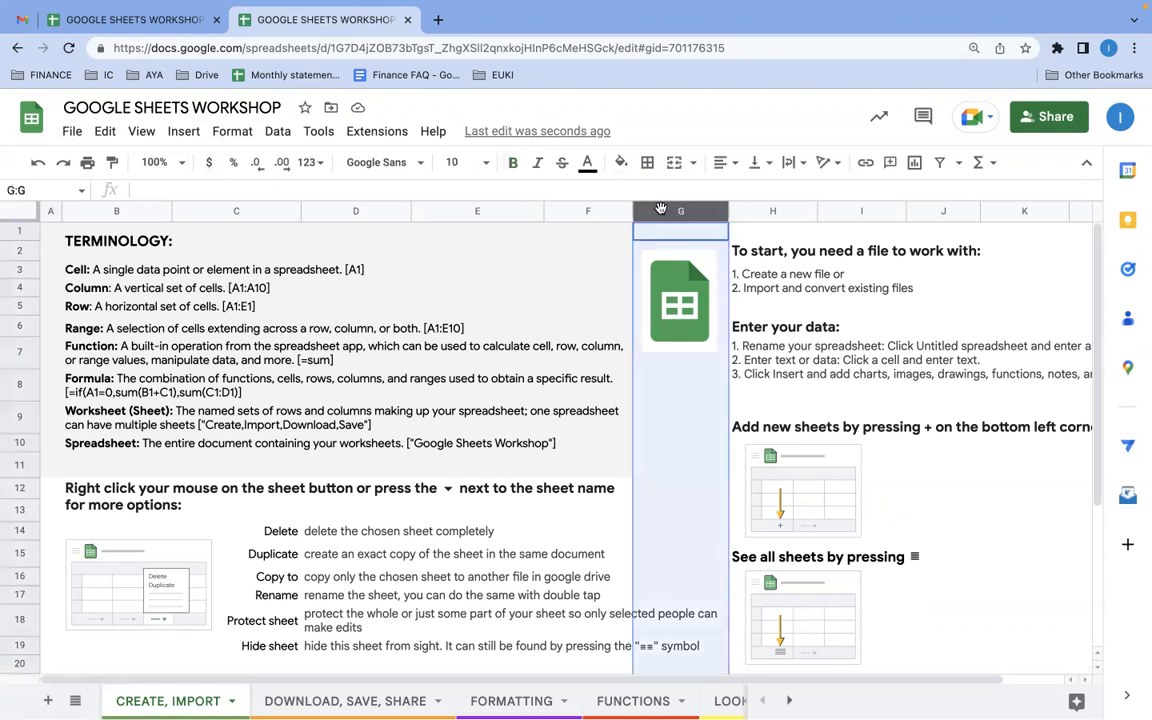
left_click(19, 353)
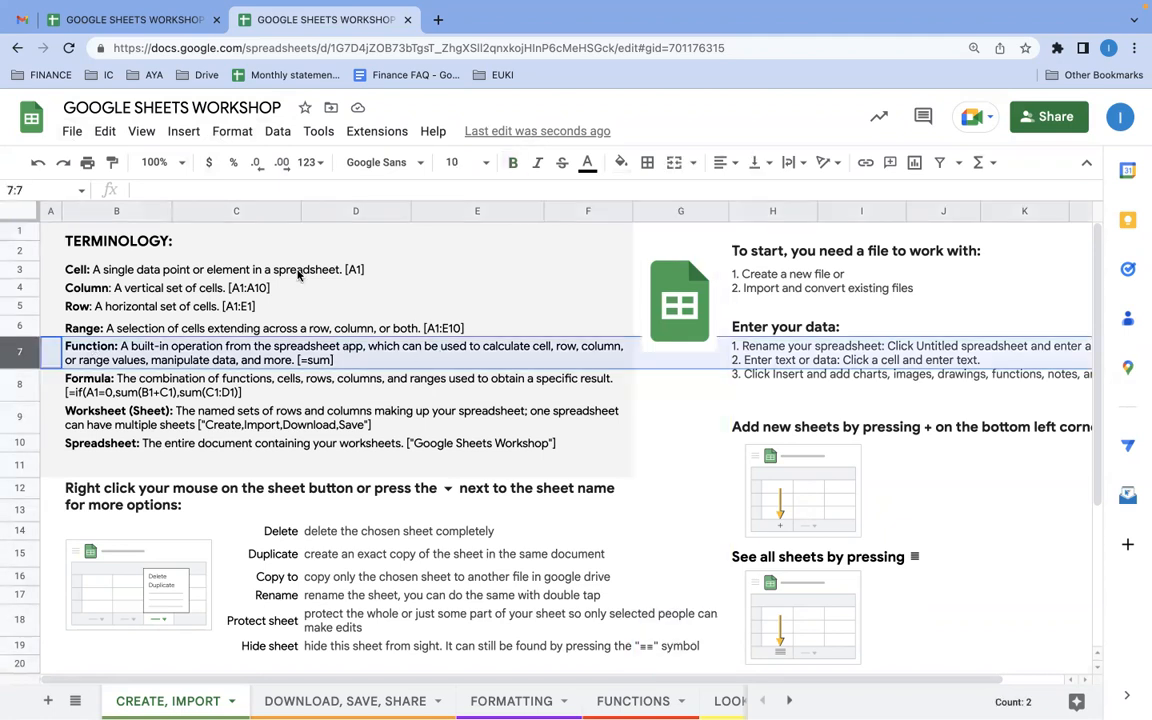
left_click(650, 423)
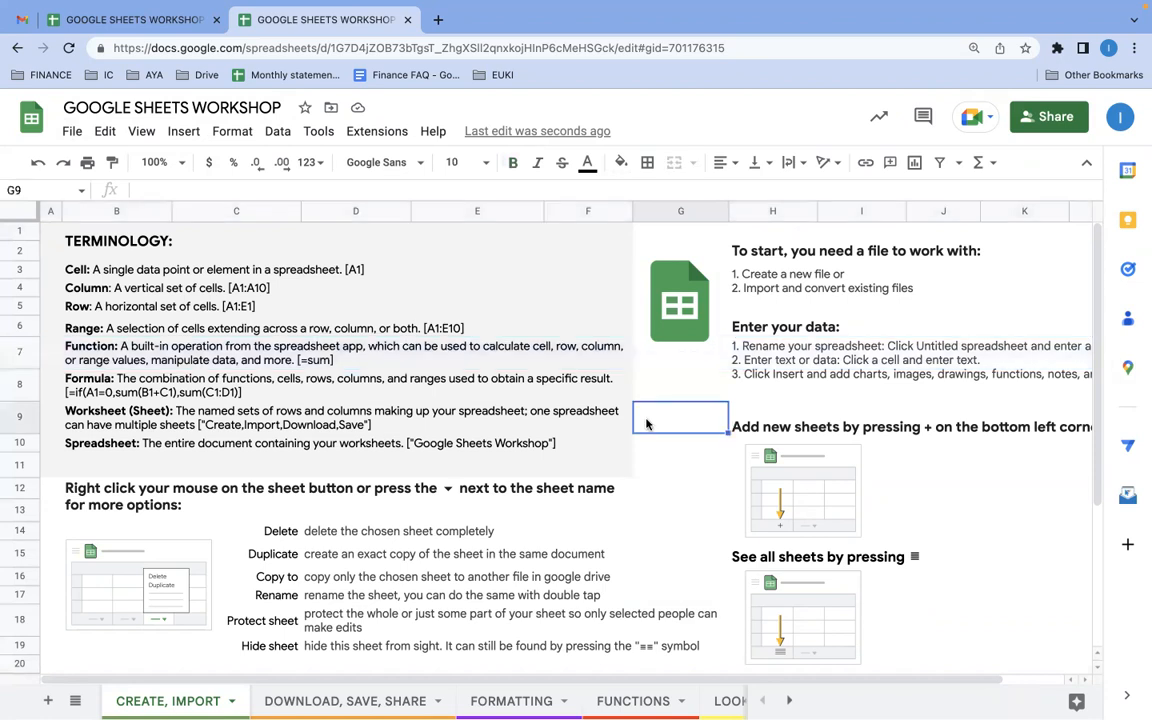
left_click_drag(651, 424, 668, 486)
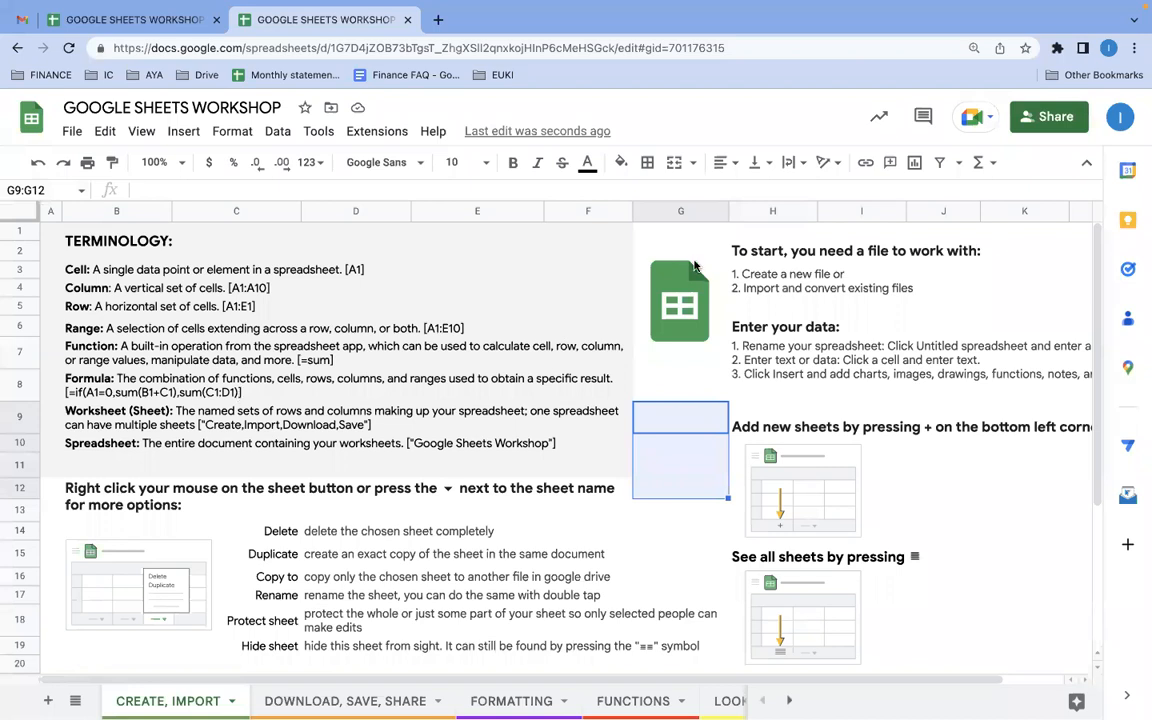
left_click(691, 509)
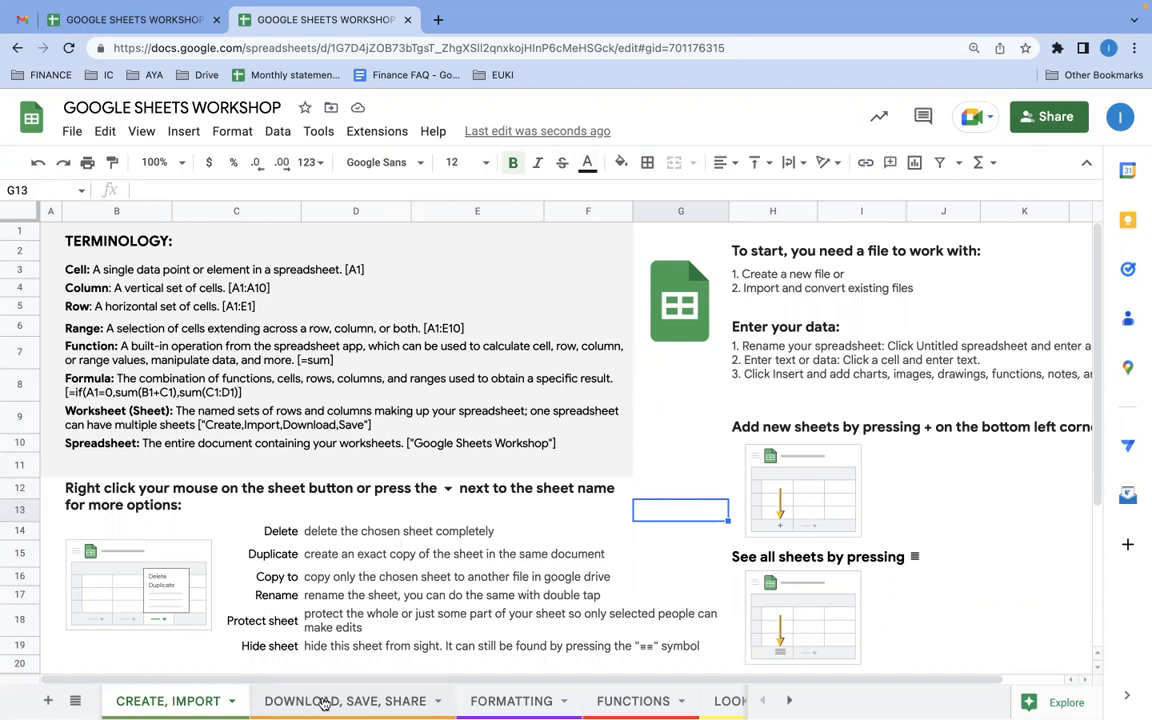
Review the workbook's sheets and the notes on sheet options, including the list of all sheets.
scroll(300, 700, "right", 3)
scroll(323, 704, "left", 2)
scroll(323, 704, "right", 5)
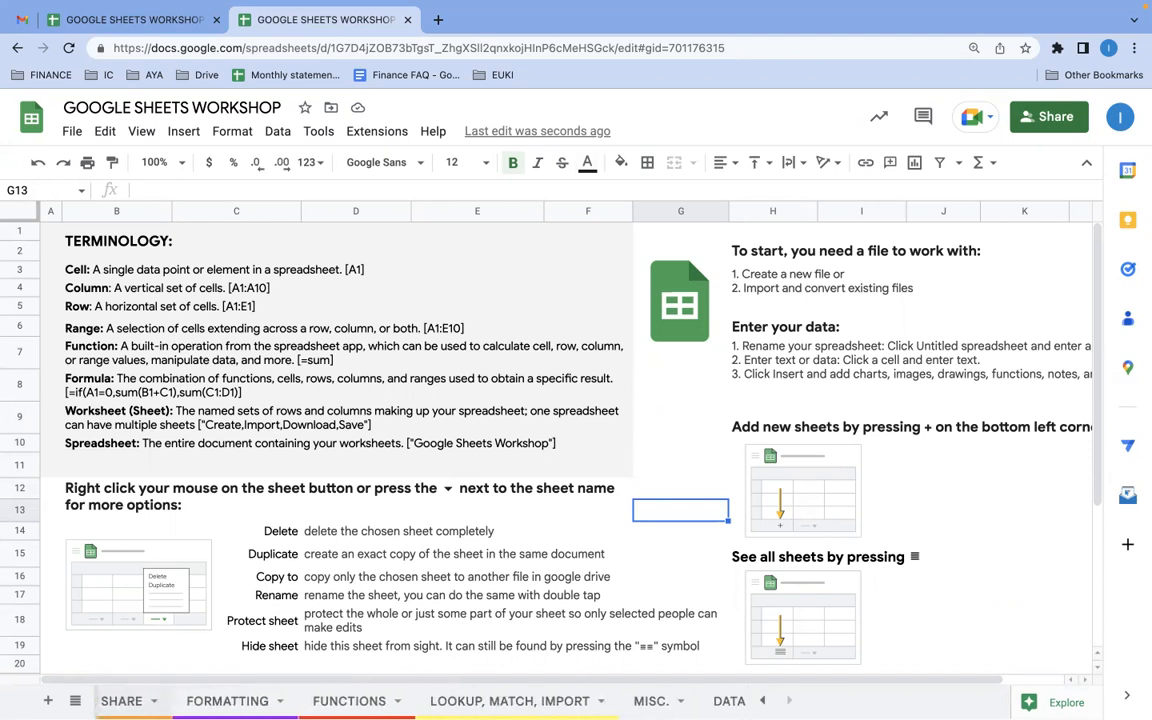
scroll(323, 704, "left", 4)
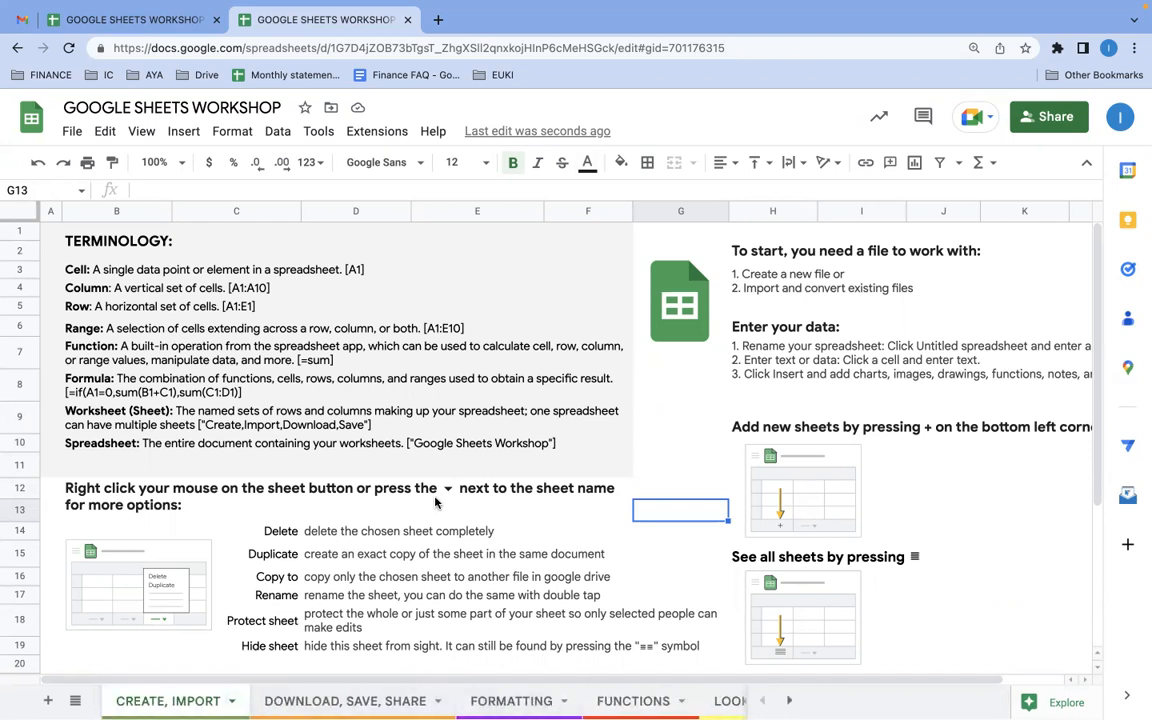
scroll(436, 503, "down", 1)
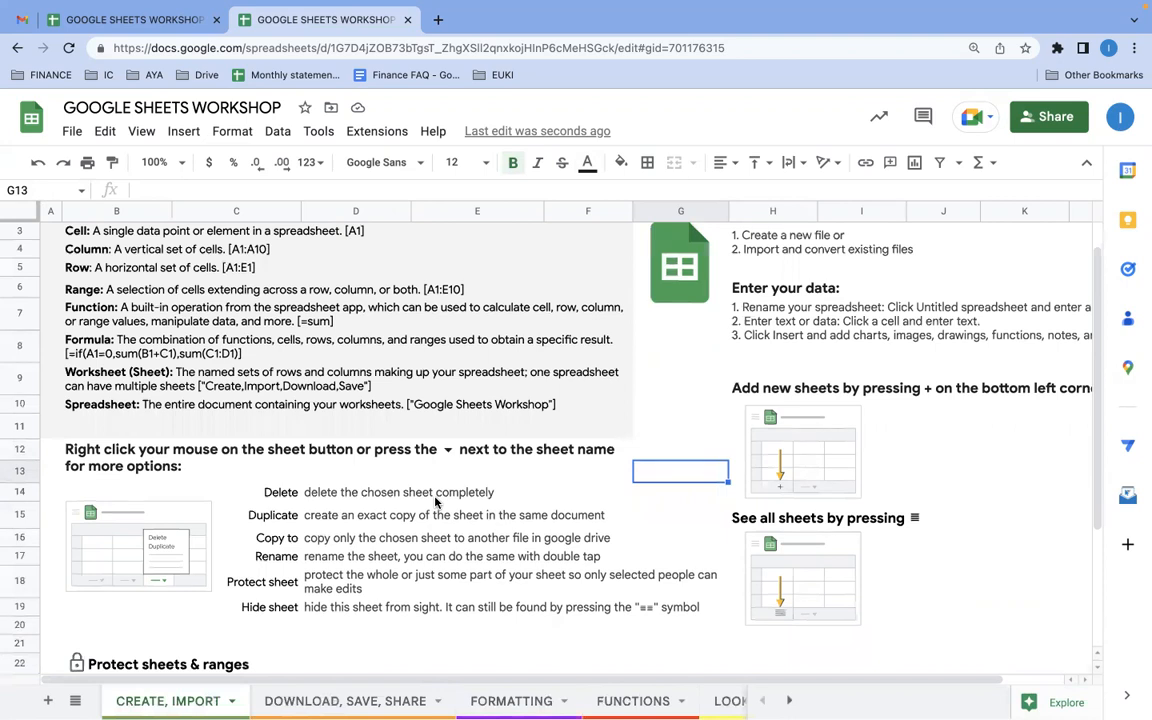
scroll(436, 503, "down", 1)
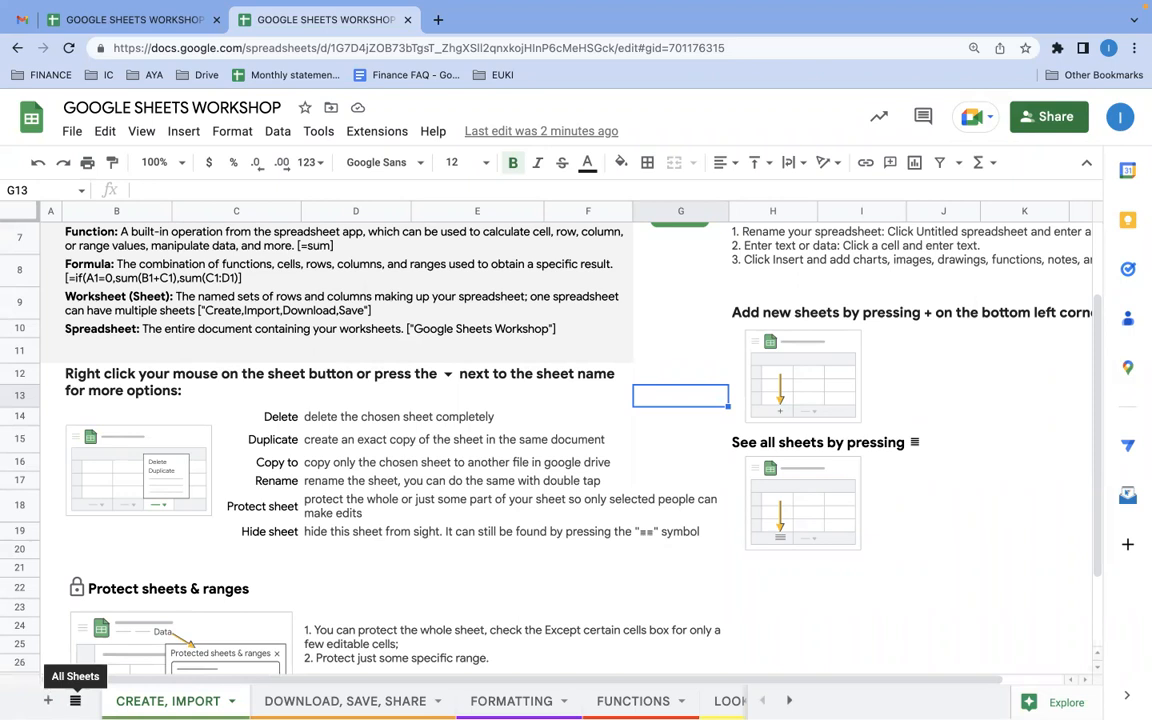
left_click(75, 700)
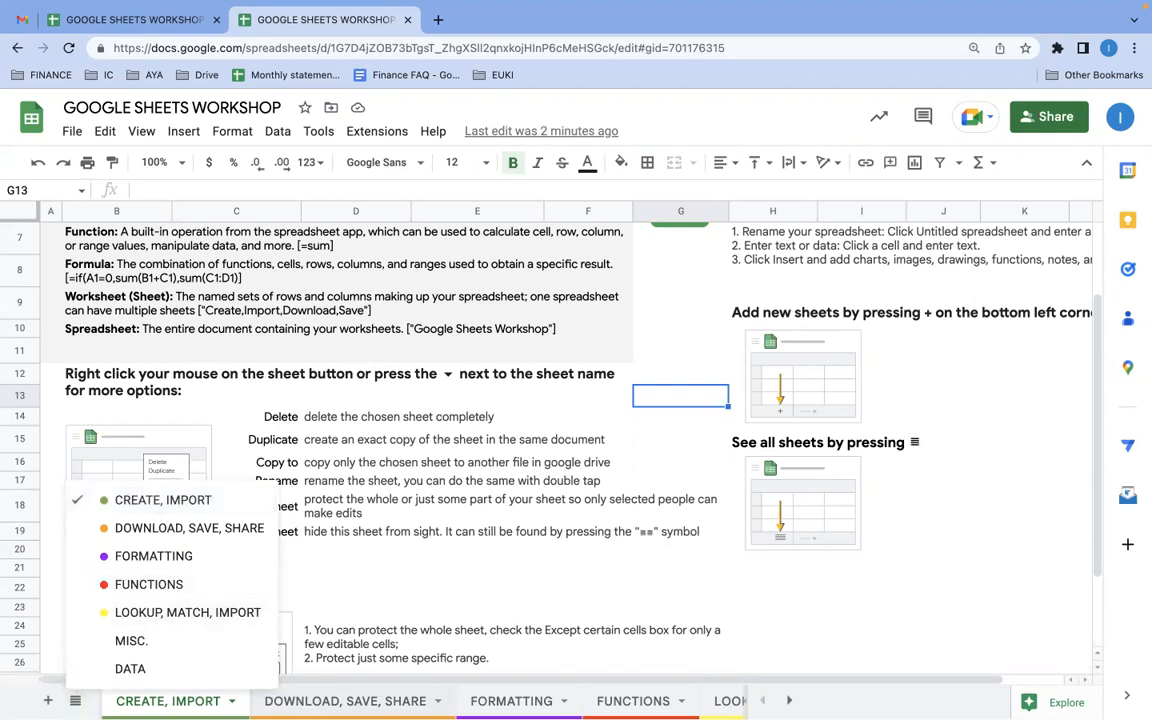
Open the DATA sheet and hide it.
scroll(426, 701, "right", 3)
scroll(426, 701, "left", 2)
scroll(426, 701, "right", 4)
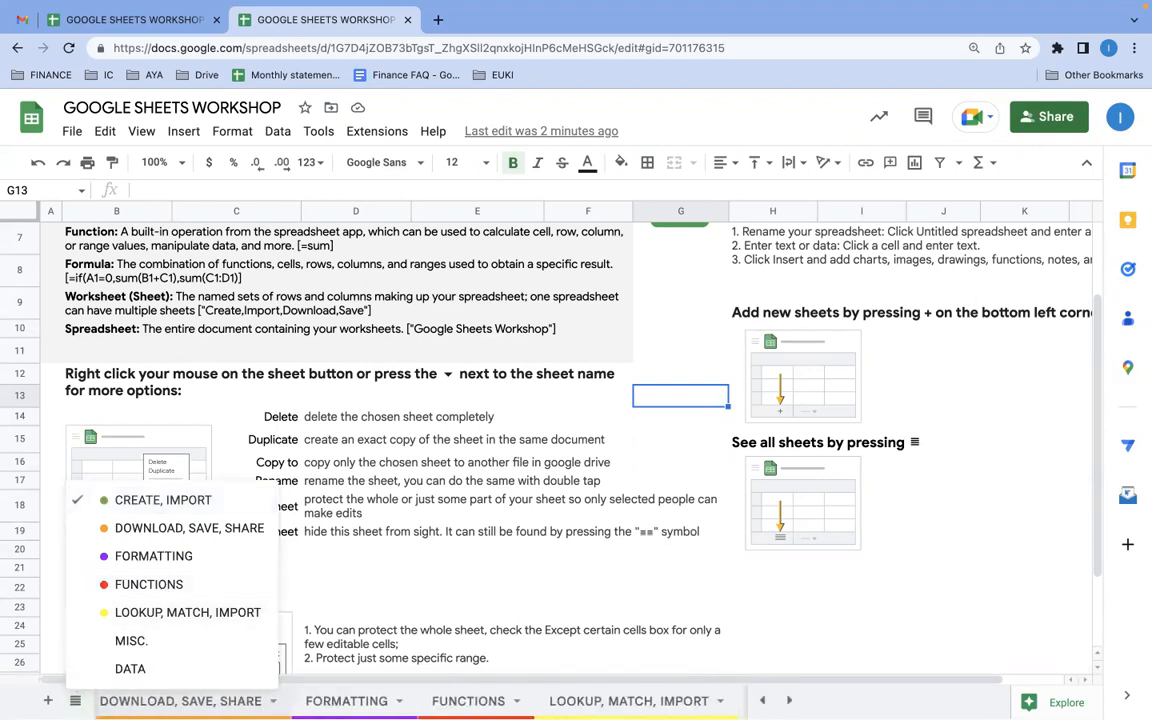
left_click(700, 700)
right_click(700, 700)
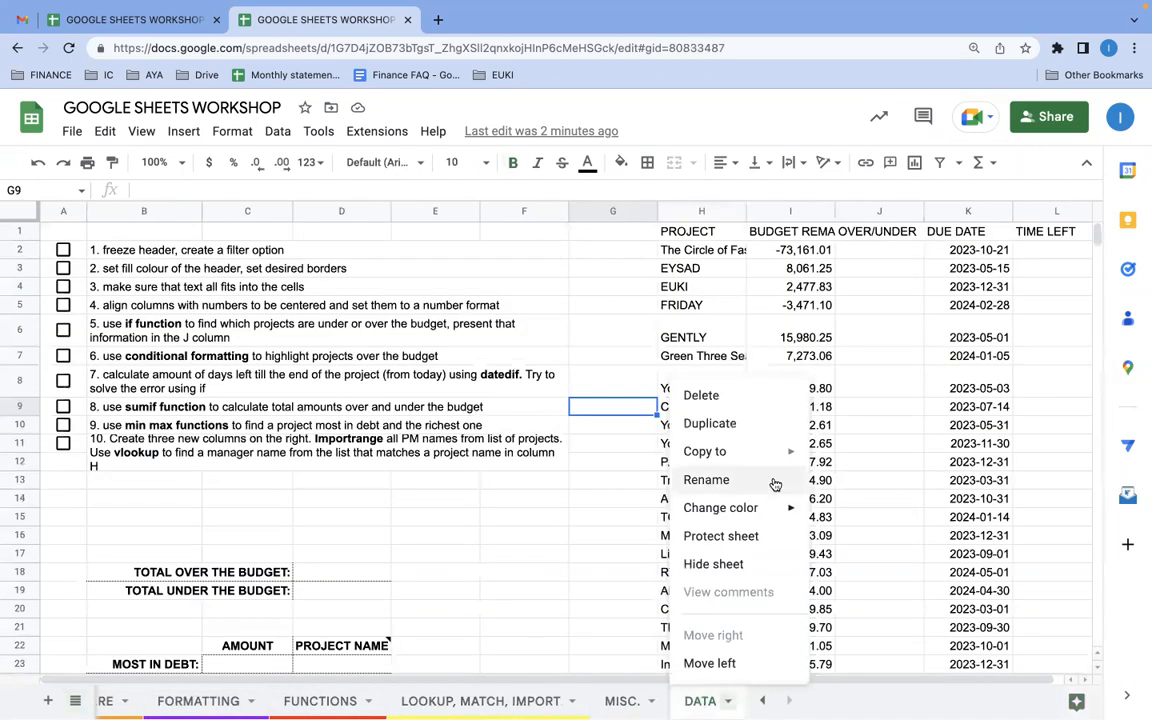
left_click(728, 563)
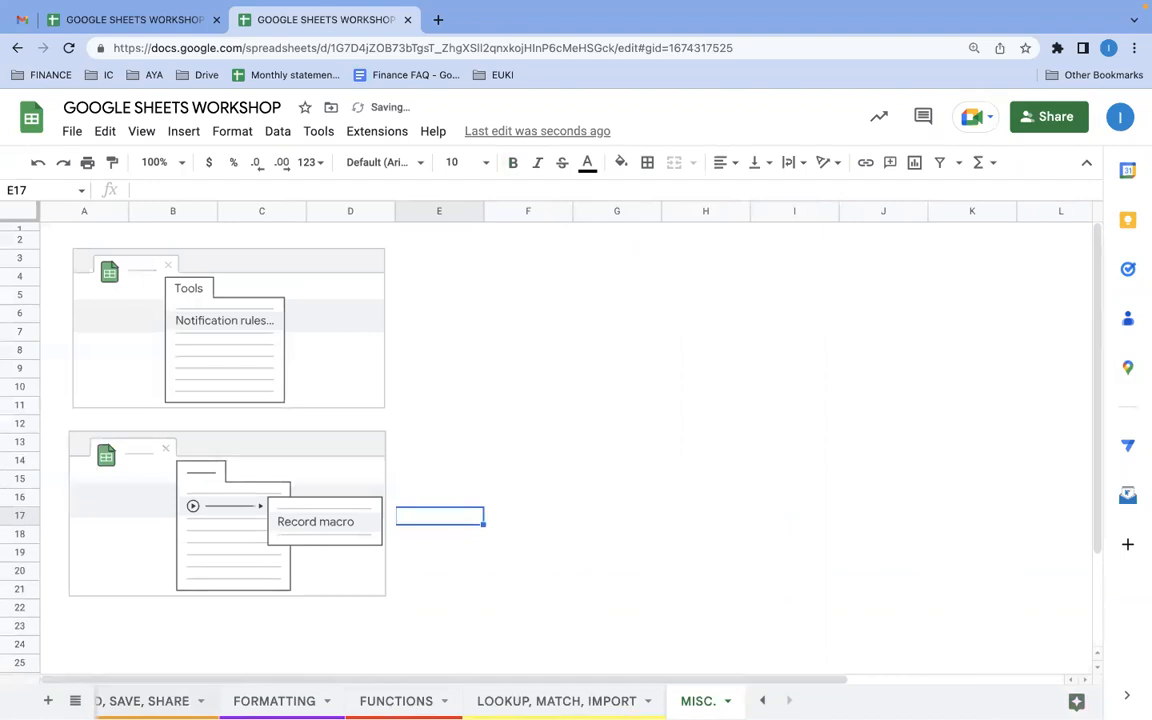
Unhide the DATA sheet from the list of all sheets and return to the CREATE, IMPORT sheet.
scroll(206, 699, "left", 3)
scroll(400, 700, "right", 3)
left_click(75, 700)
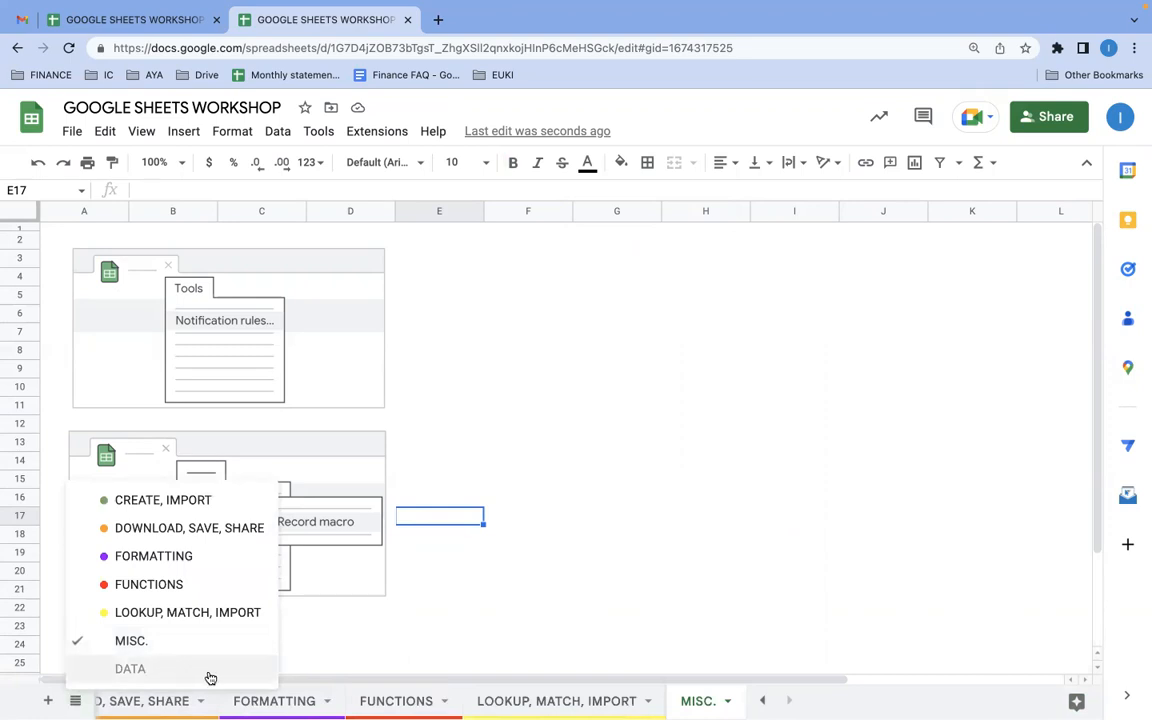
left_click(133, 669)
left_click(129, 698)
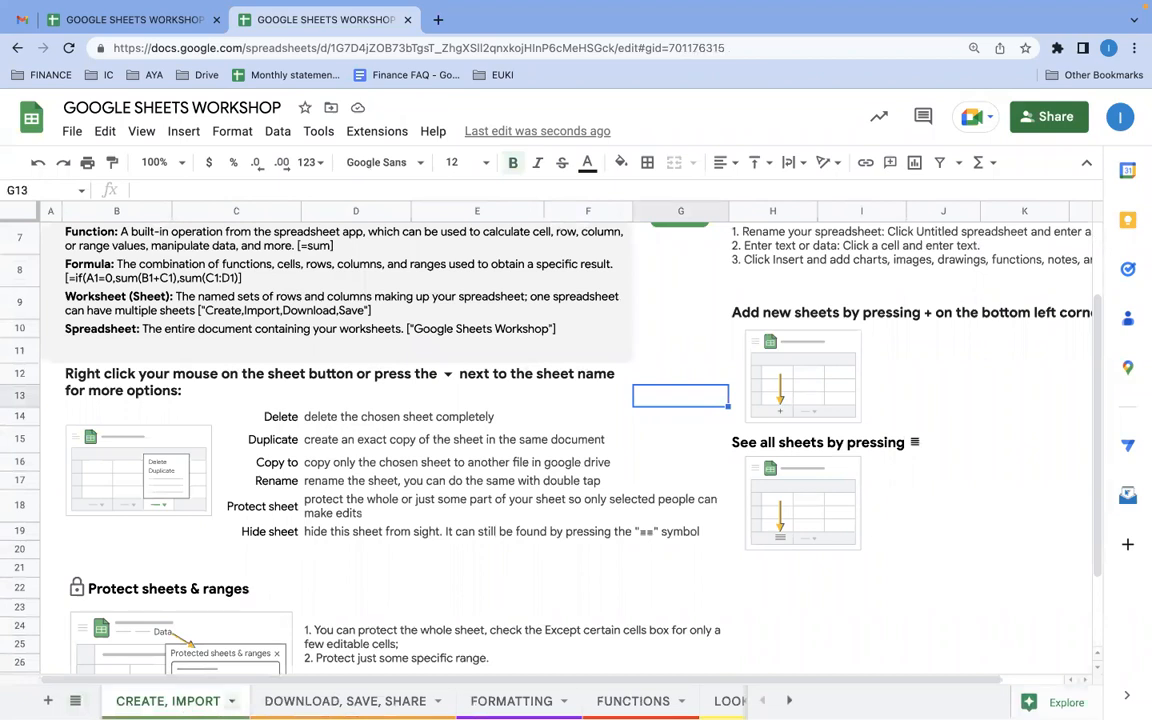
Open the protection settings for the CREATE, IMPORT sheet.
left_click(232, 701)
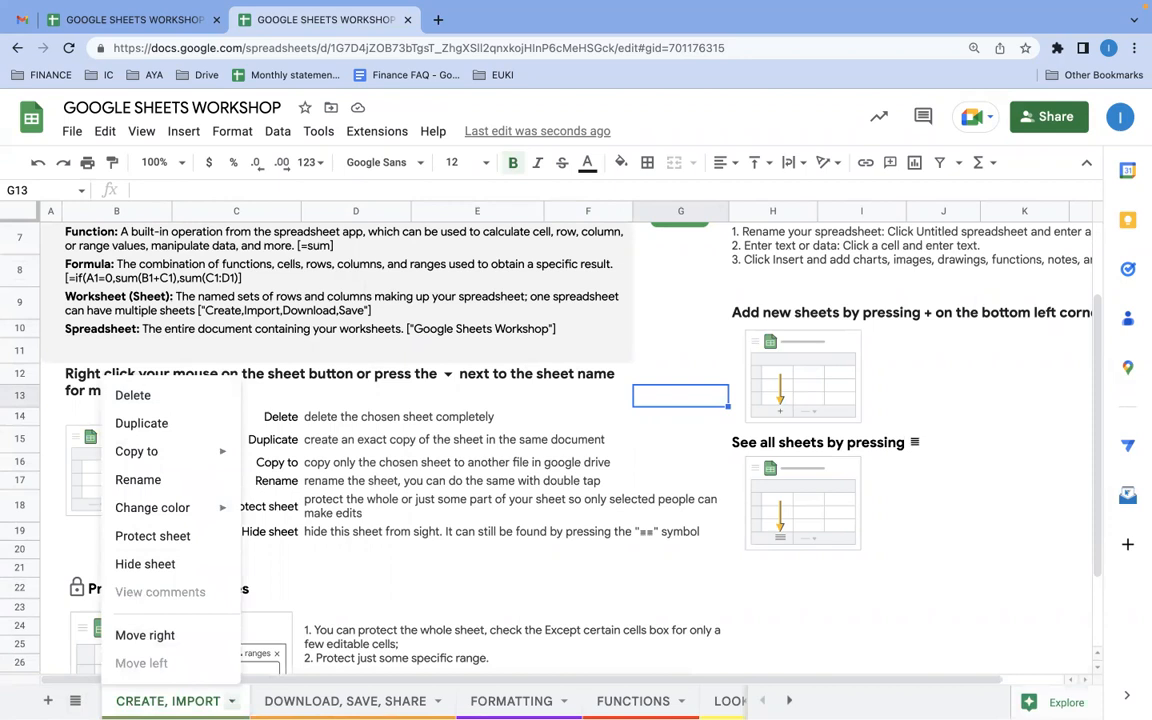
left_click(176, 703)
right_click(176, 703)
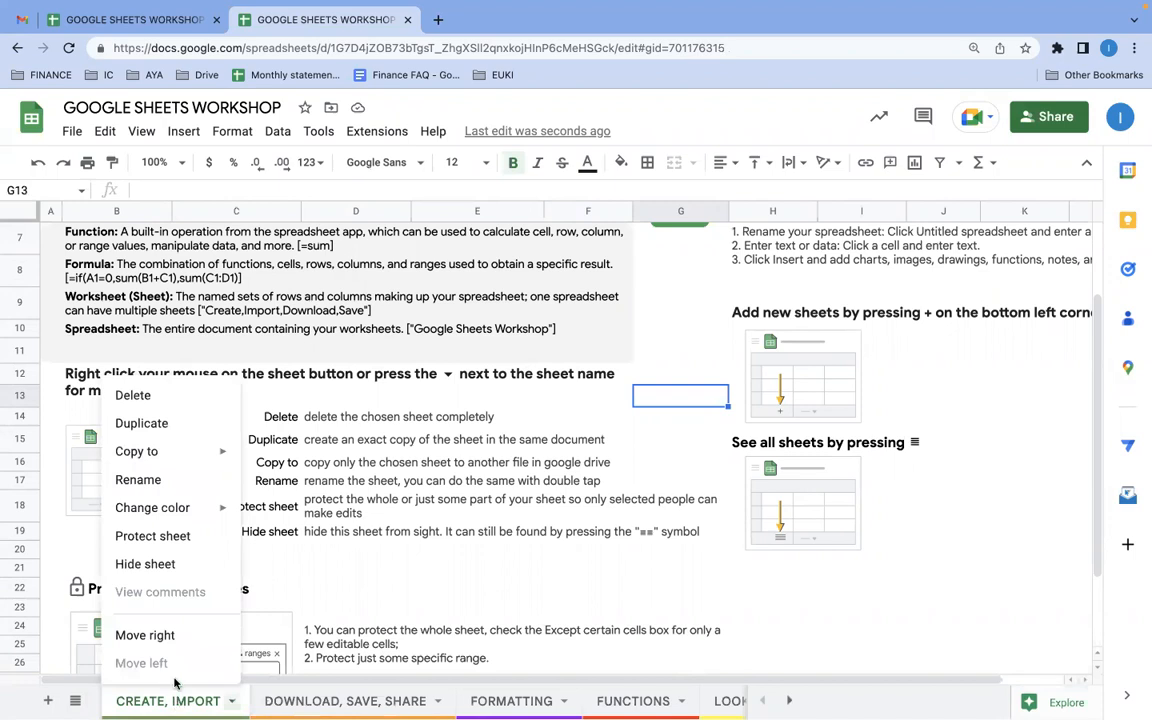
left_click(161, 542)
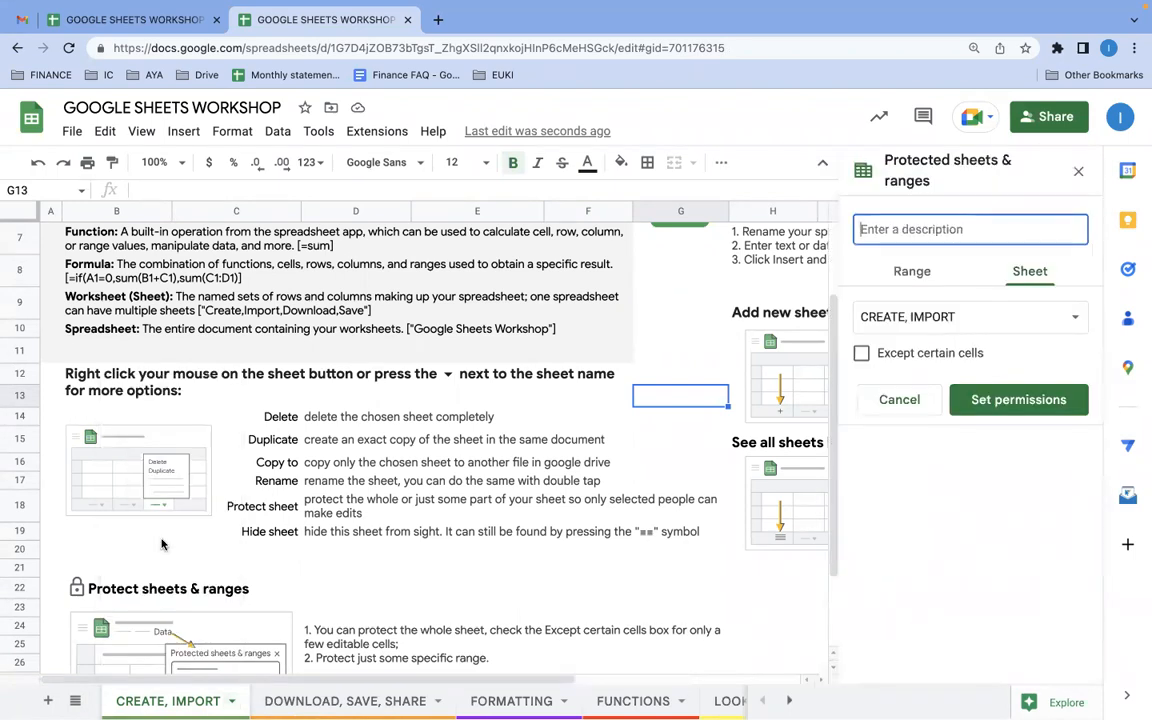
scroll(293, 467, "up", 3)
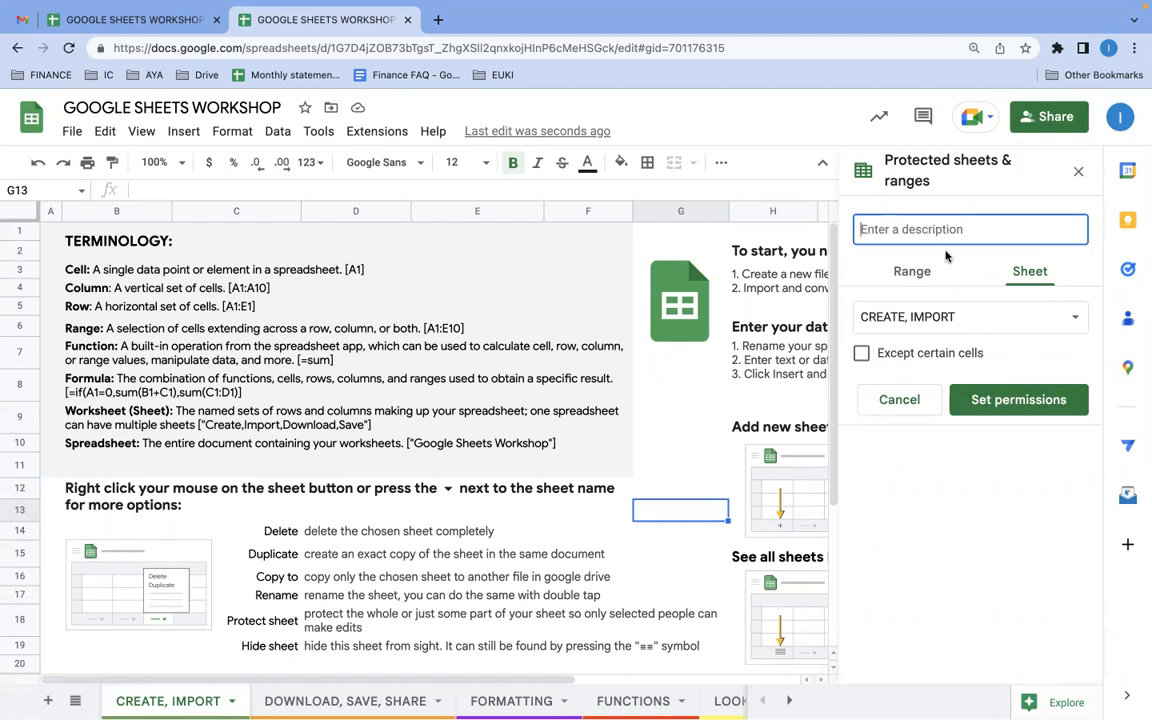
Switch the protection from the whole sheet to a range and set that range to H2:L8.
left_click(911, 273)
scroll(490, 392, "right", 5)
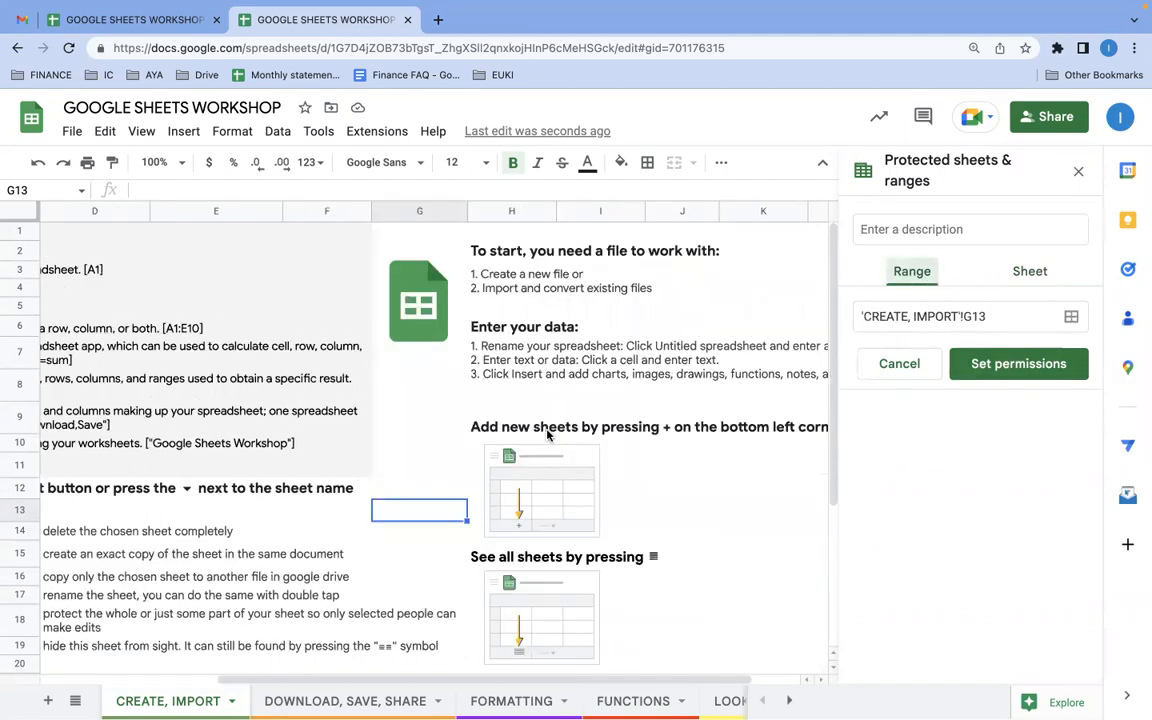
scroll(684, 298, "right", 2)
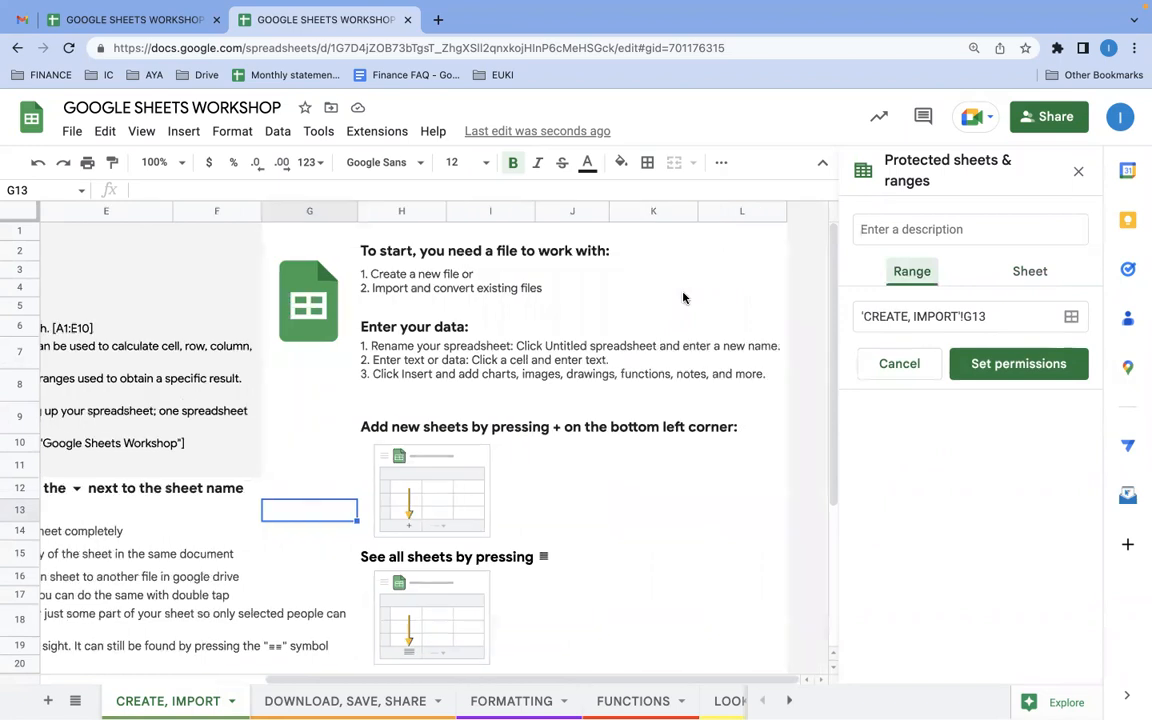
left_click(1071, 318)
left_click_drag(362, 249, 632, 387)
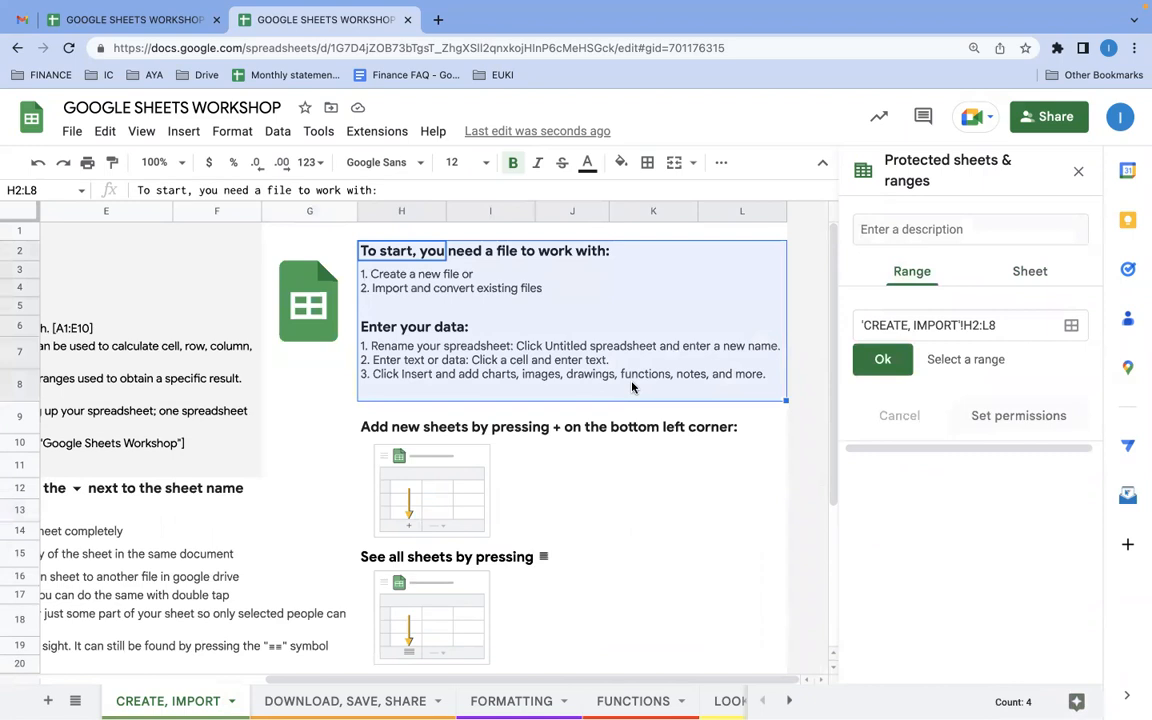
left_click(885, 361)
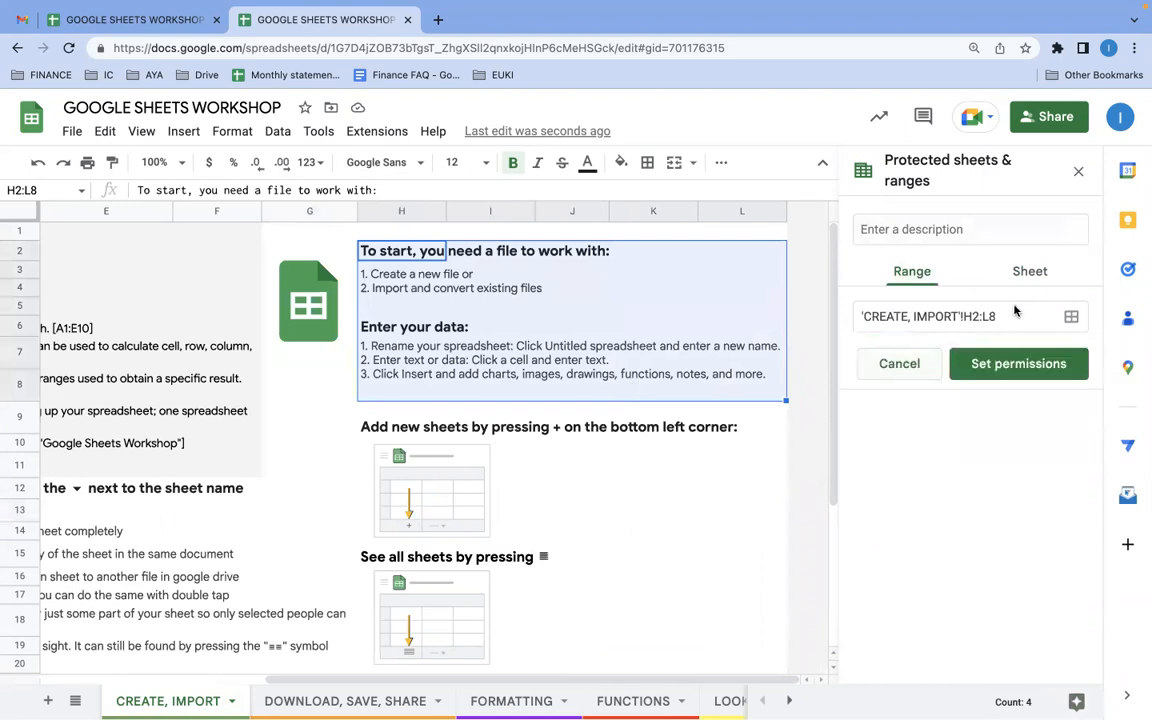
Protect the range H2:L8 with editing restricted to the custom list of editors, and close the protection settings.
left_click(990, 365)
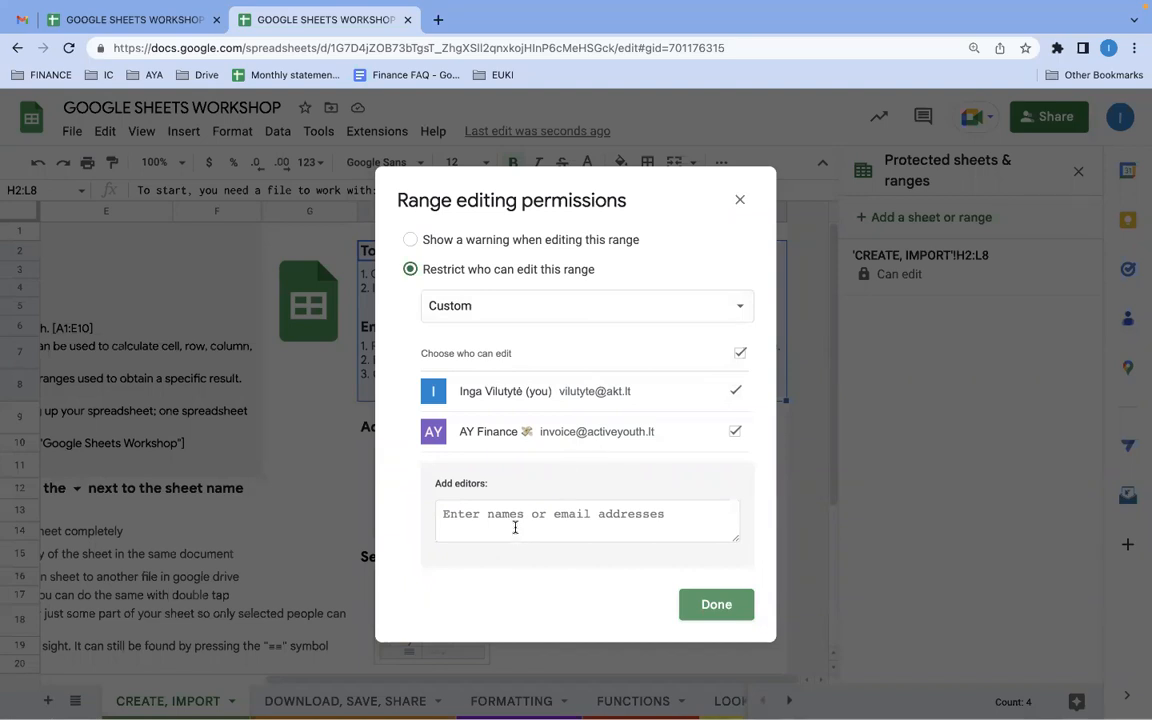
left_click(741, 201)
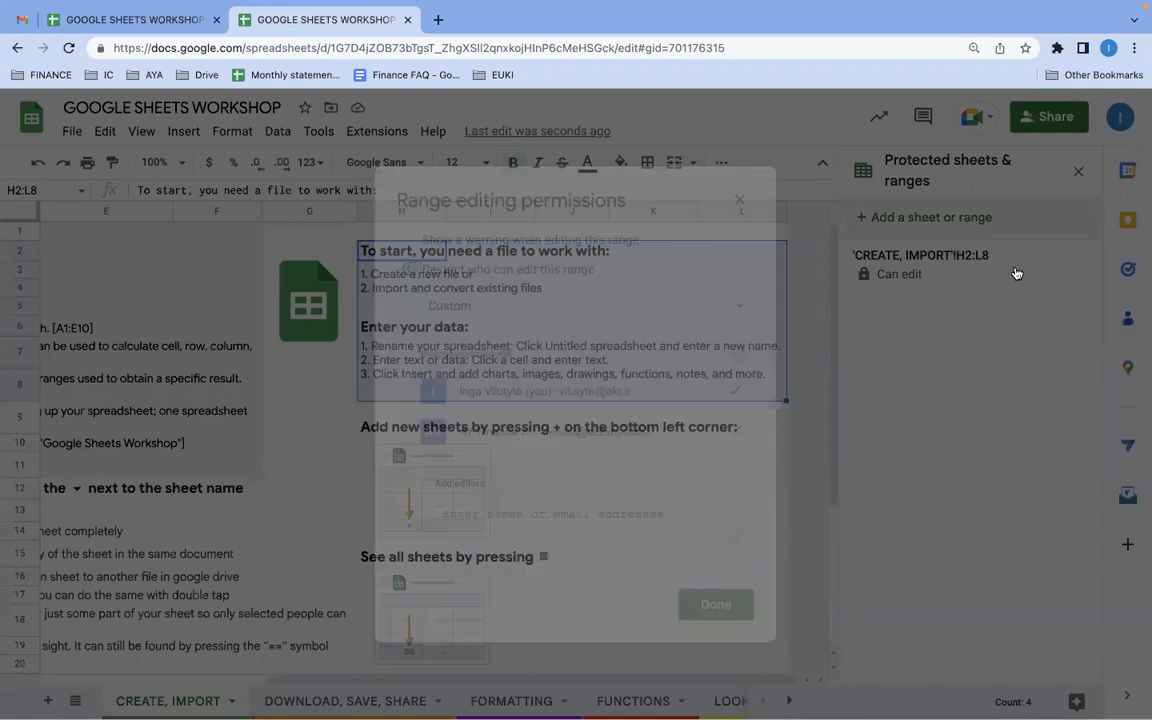
left_click(572, 510)
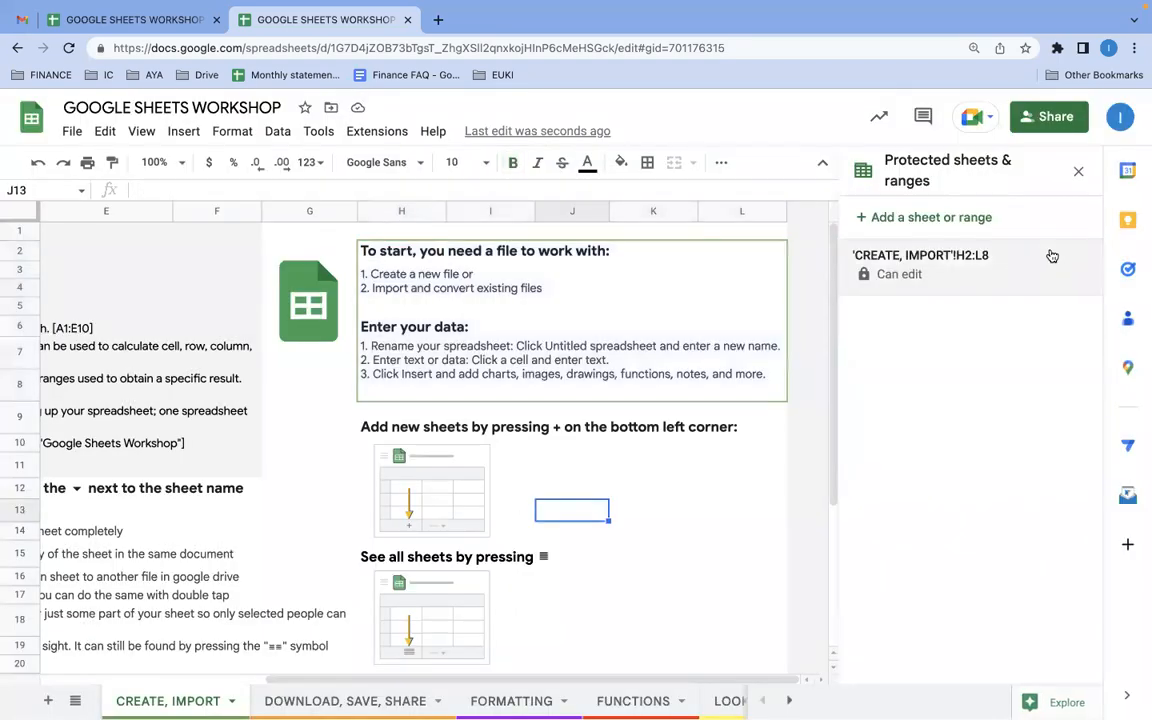
left_click(1077, 173)
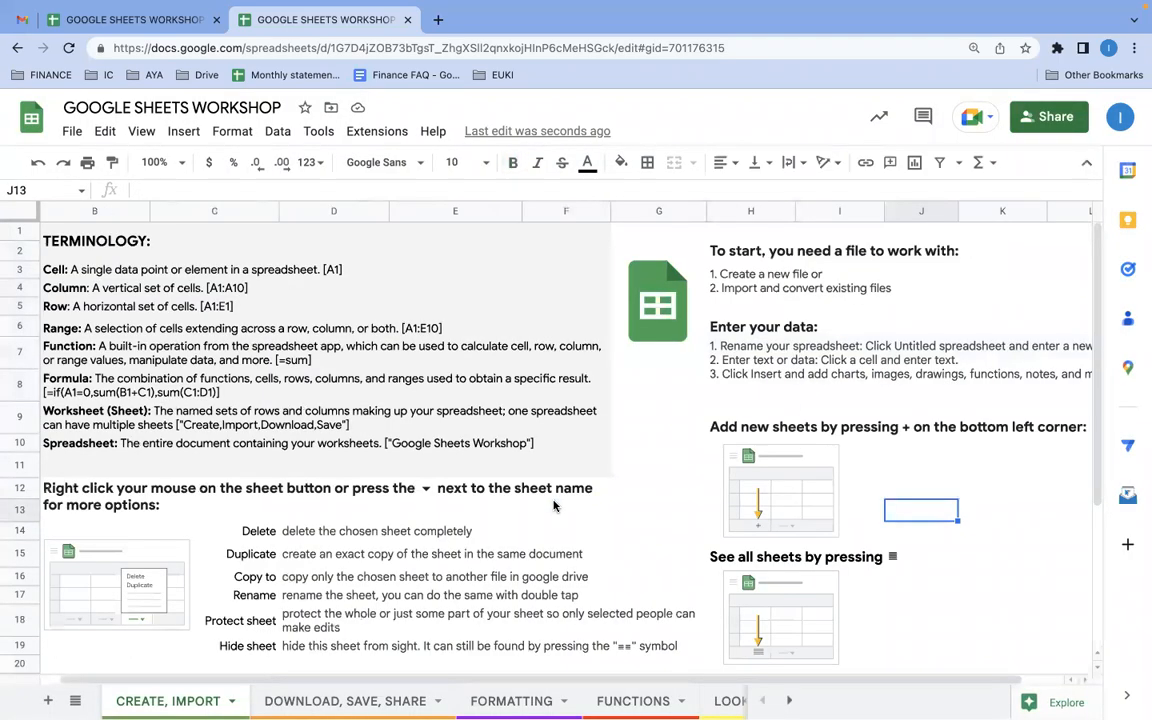
scroll(553, 505, "right", 3)
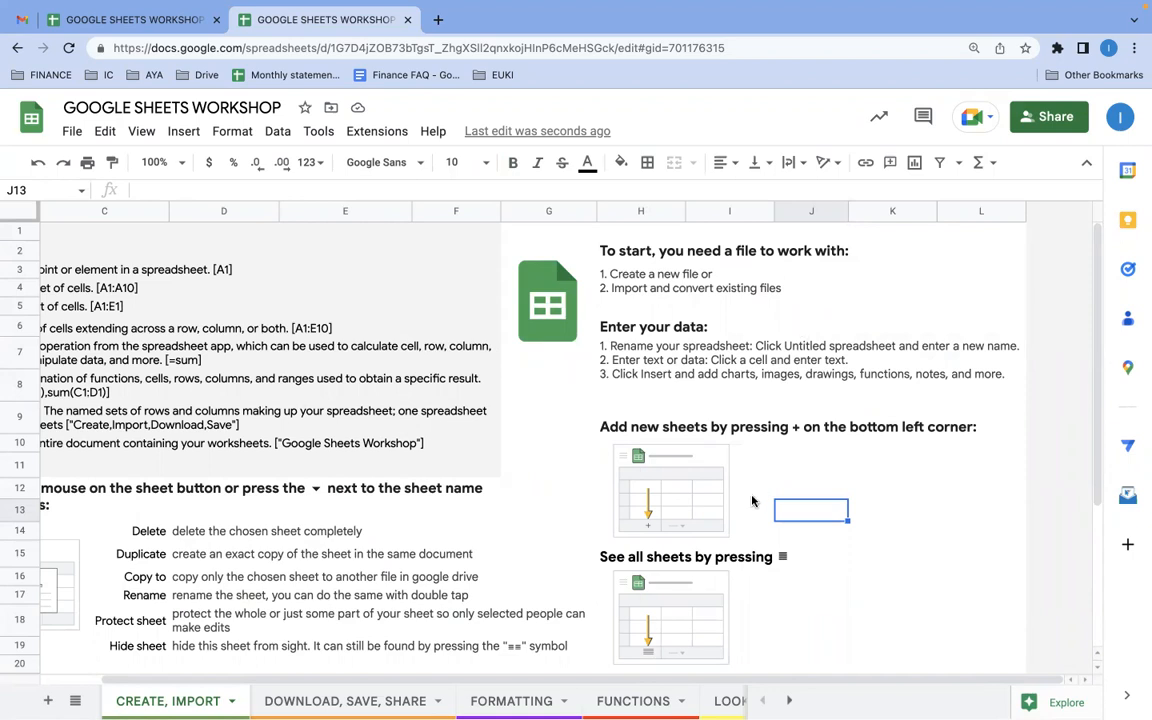
Switch to the DOWNLOAD, SAVE, SHARE sheet and open the file's sharing settings.
scroll(680, 450, "down", 4)
scroll(296, 565, "left", 2)
scroll(296, 565, "down", 2)
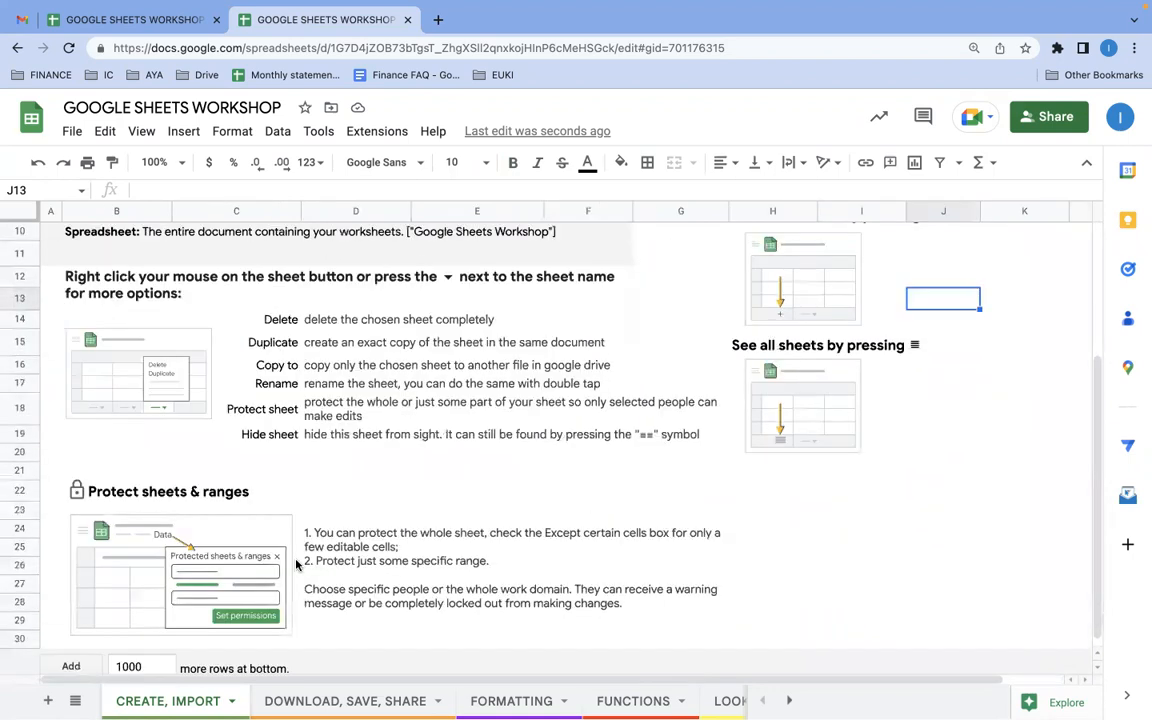
left_click(300, 699)
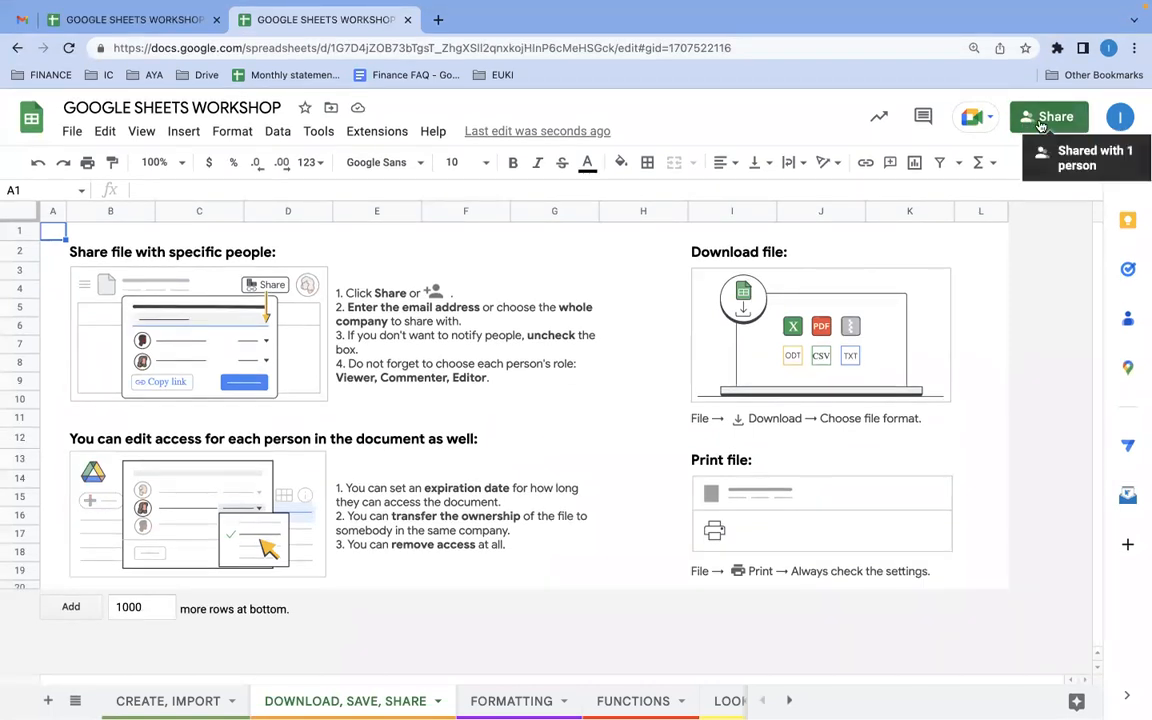
left_click(1045, 117)
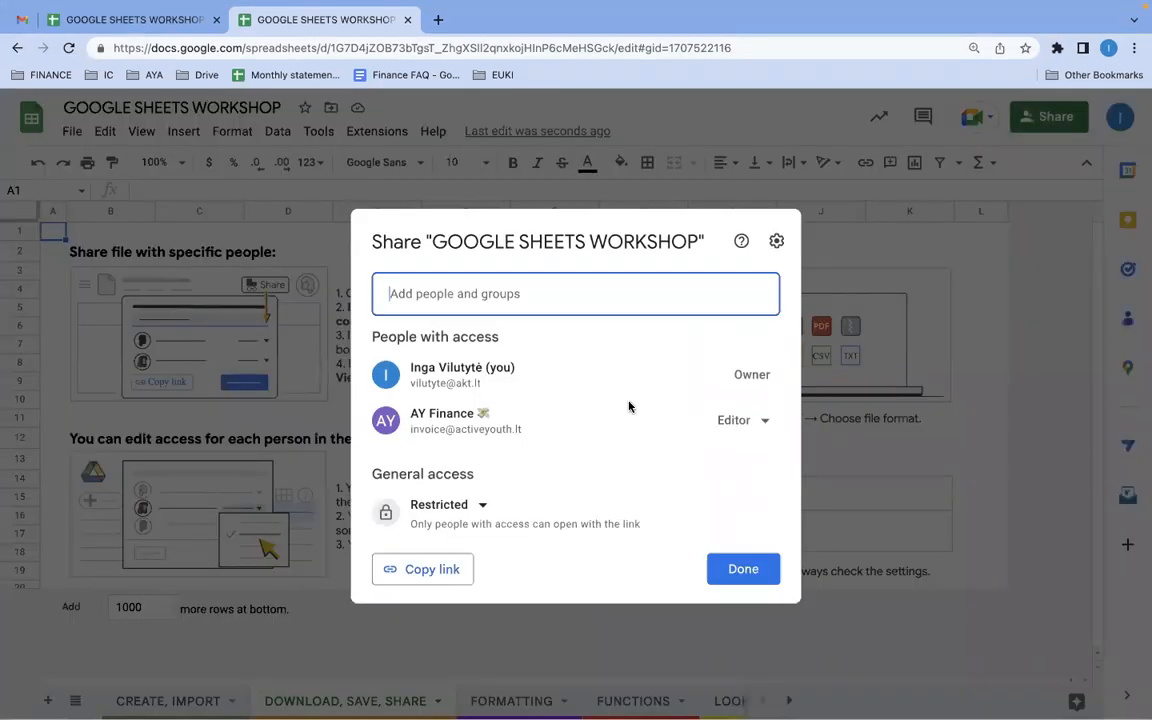
Draft a share invitation for a suggested contact with the Viewer role, and back out without sending it.
left_click(589, 297)
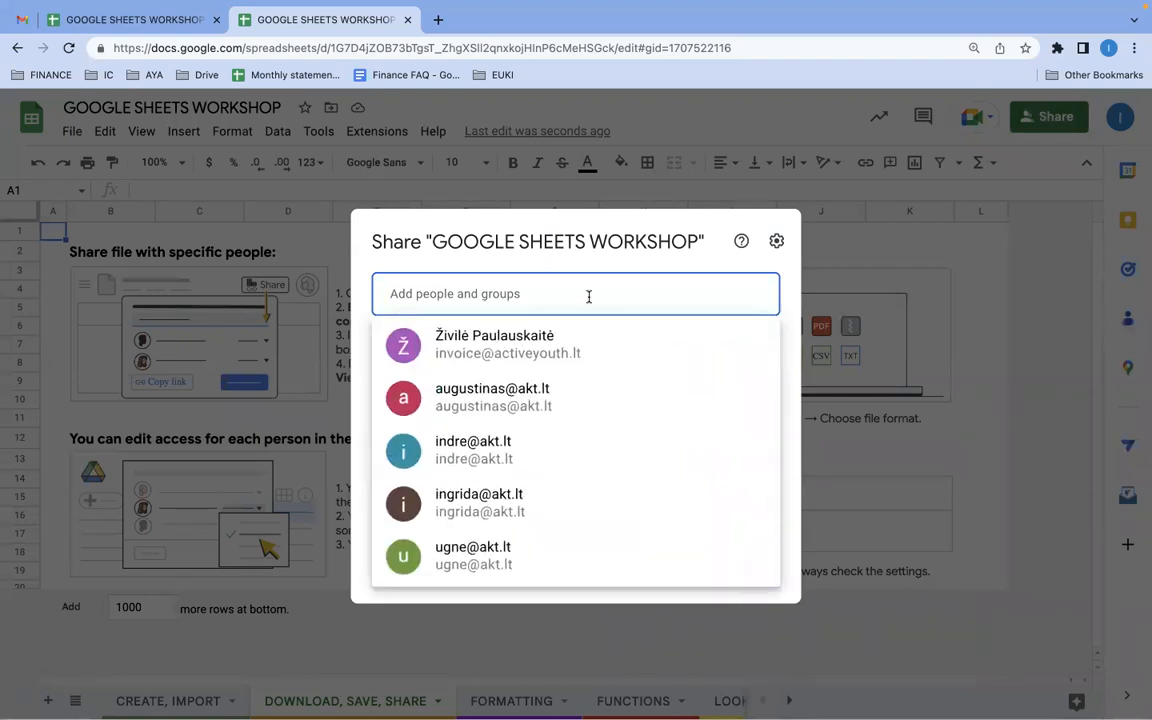
left_click(527, 393)
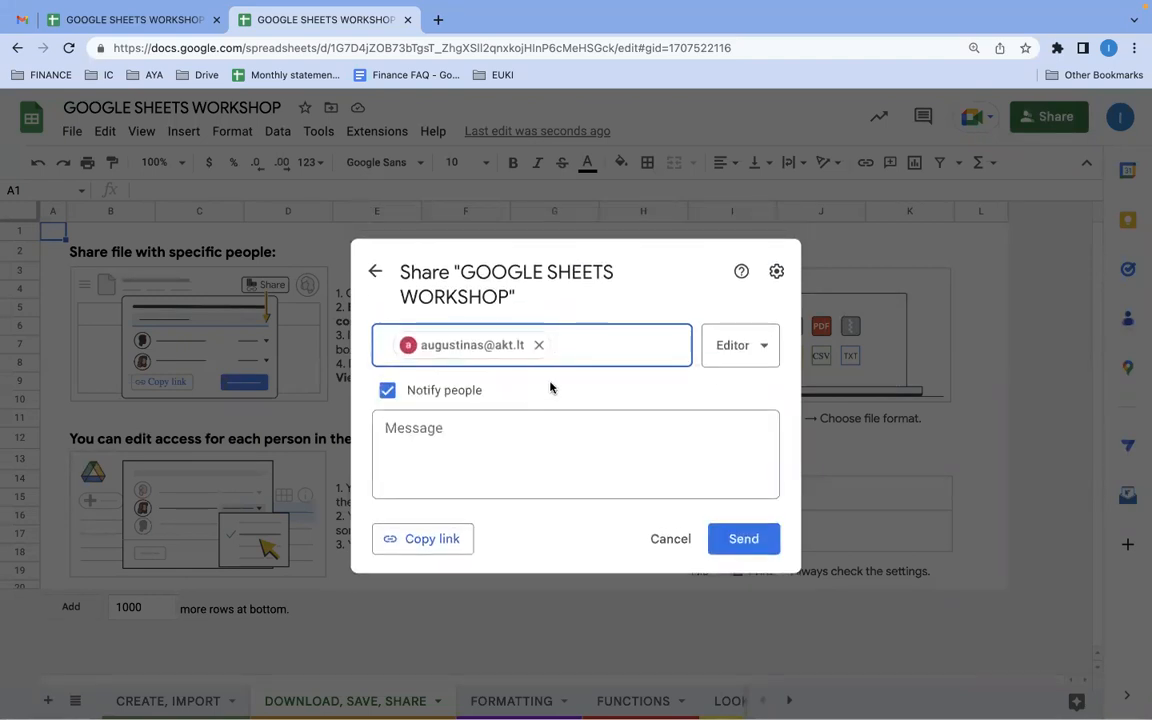
left_click(776, 350)
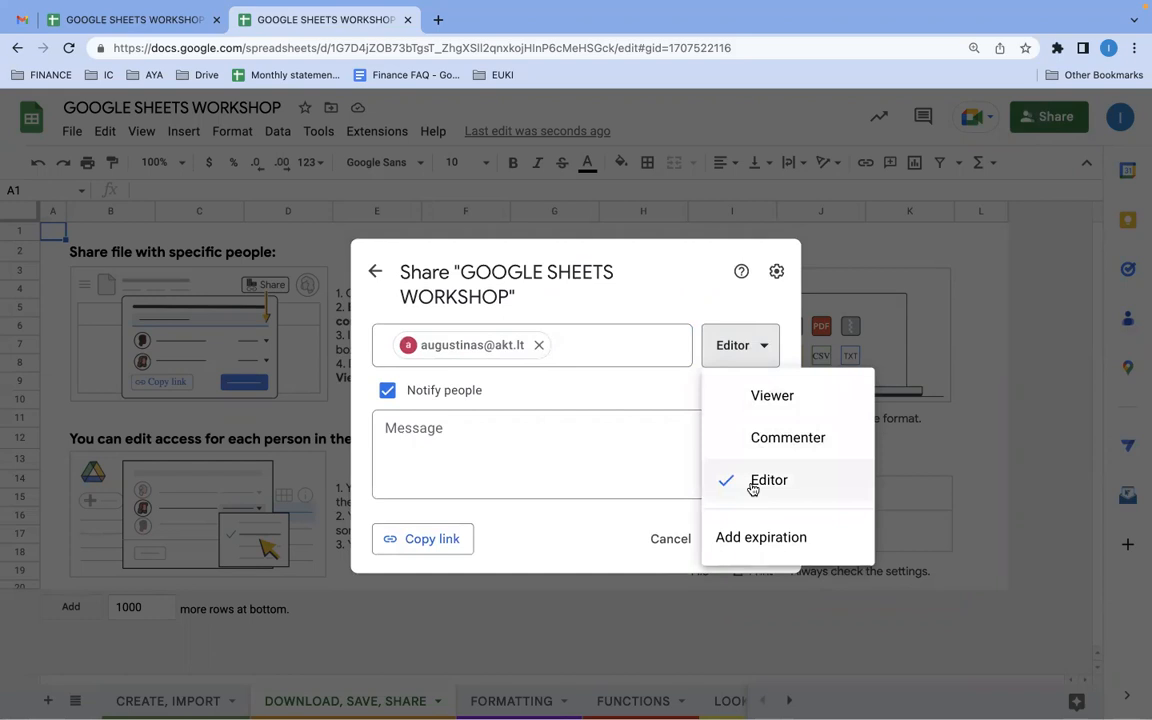
left_click(766, 404)
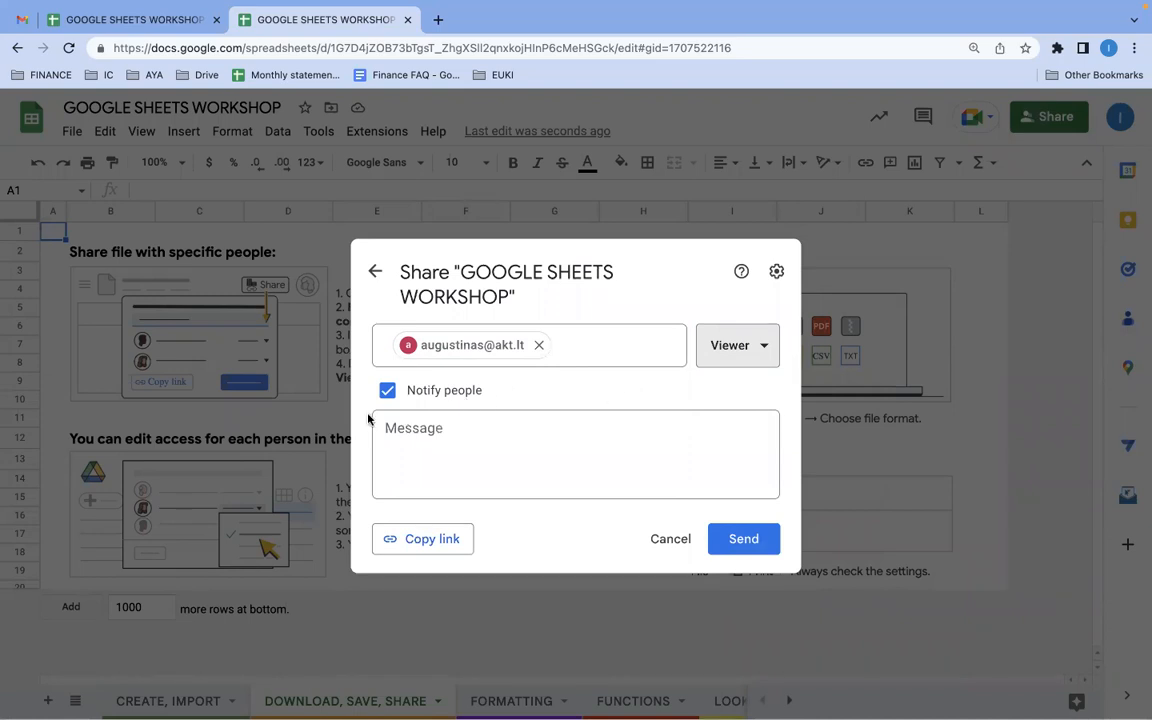
left_click(389, 393)
left_click(386, 440)
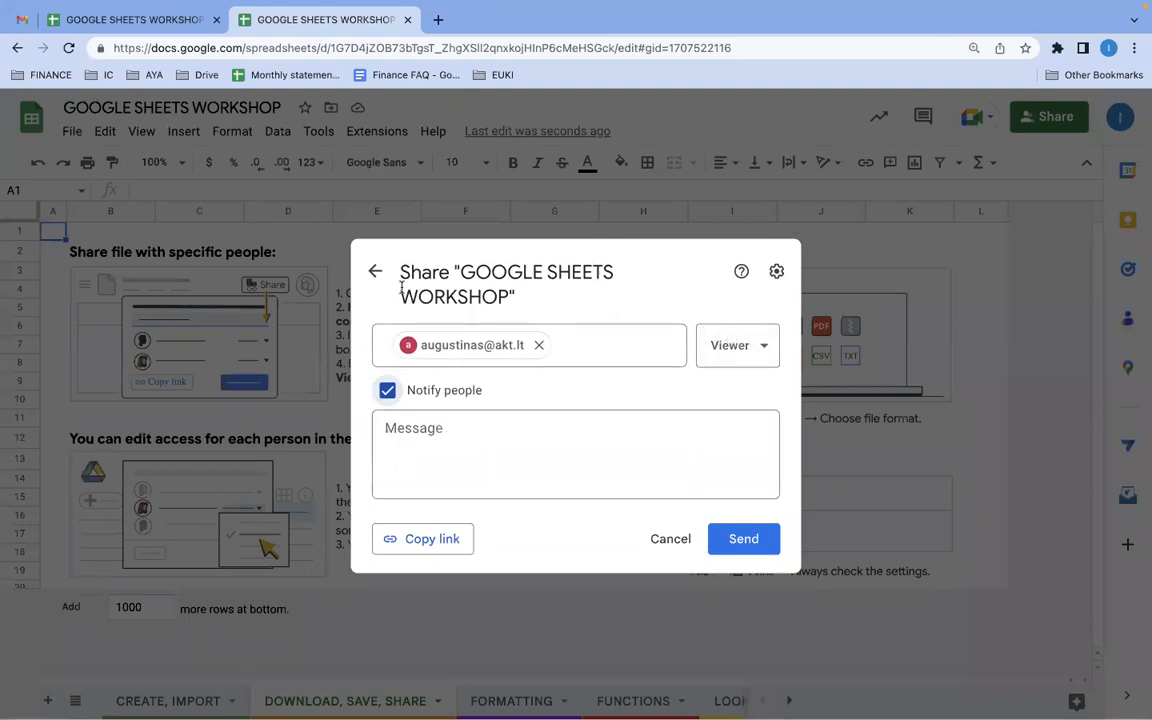
left_click(378, 273)
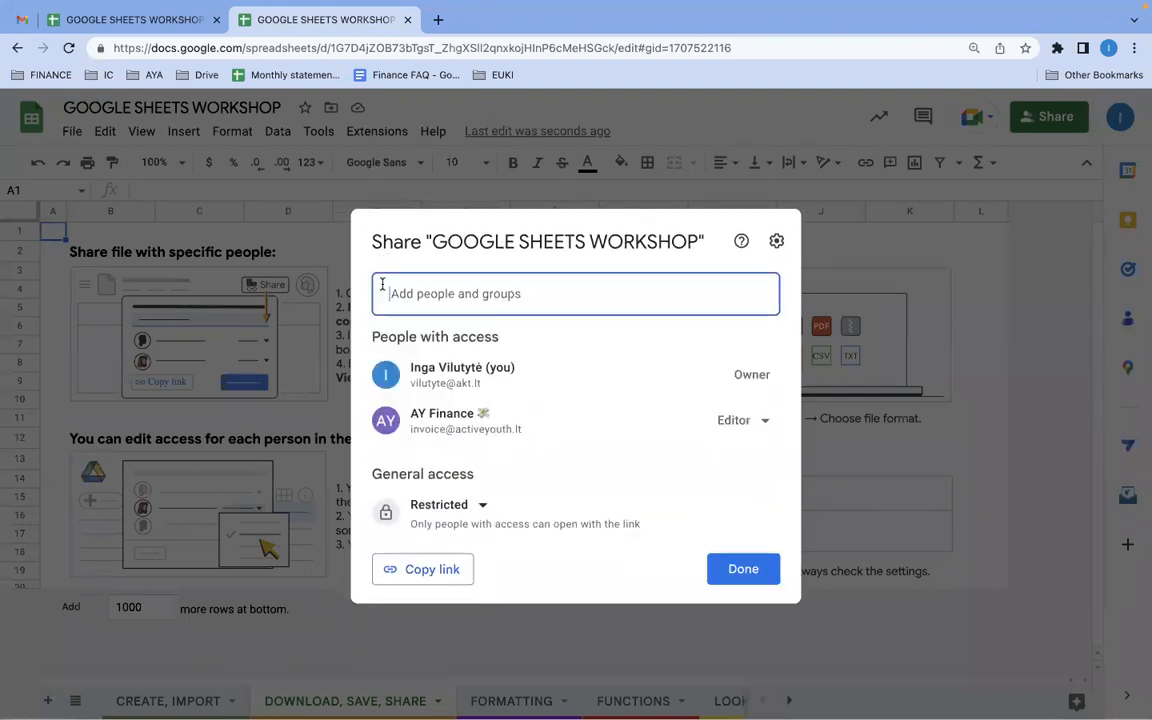
Set the file's general access to Active Youth Association and close the sharing settings.
left_click(465, 507)
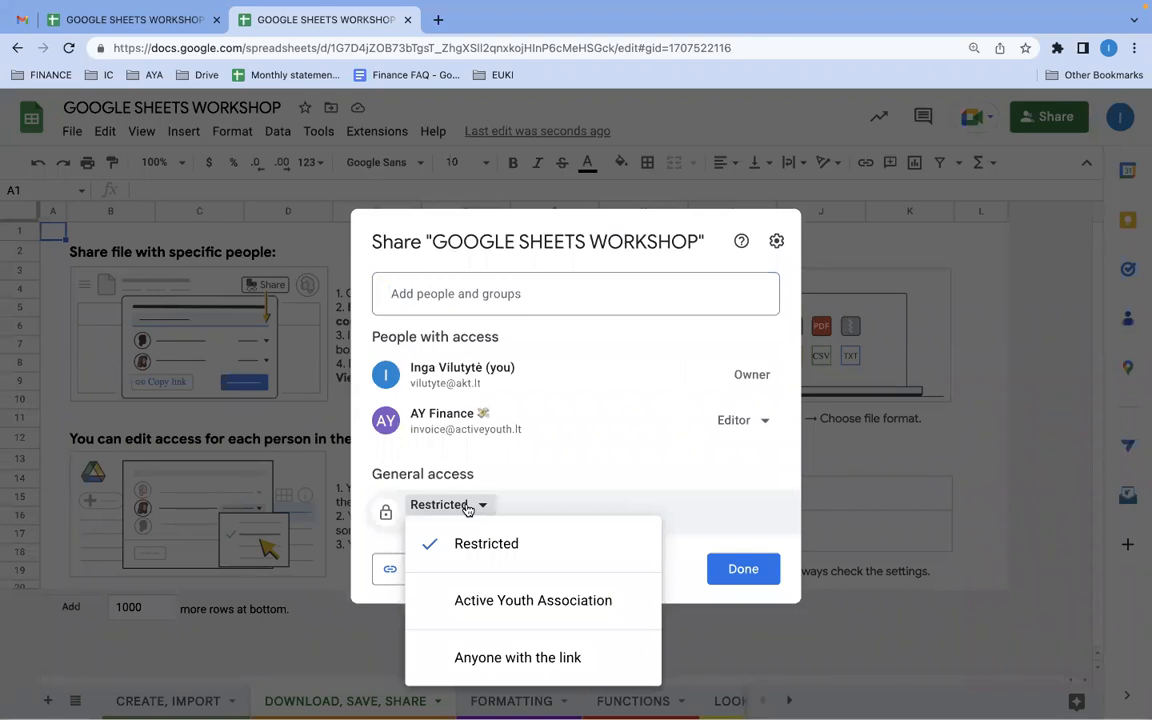
left_click(501, 603)
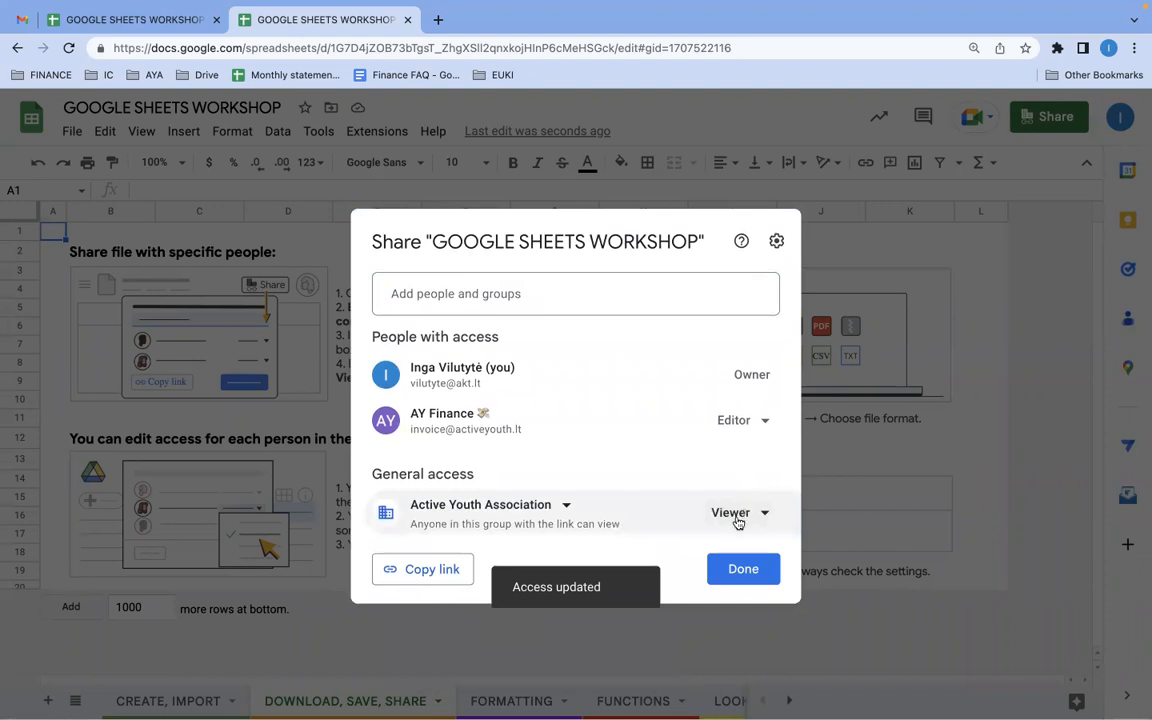
left_click(739, 570)
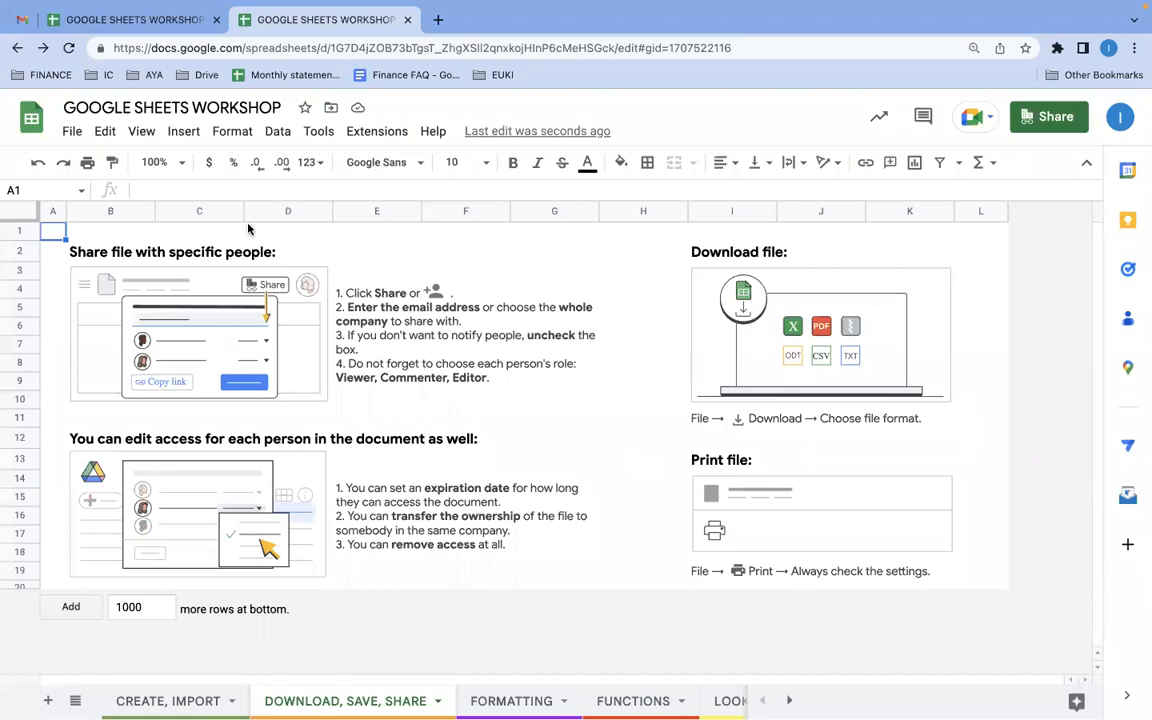
Start a PDF download of the file and set the export to the entire workbook.
left_click(68, 131)
mouse_move(114, 350)
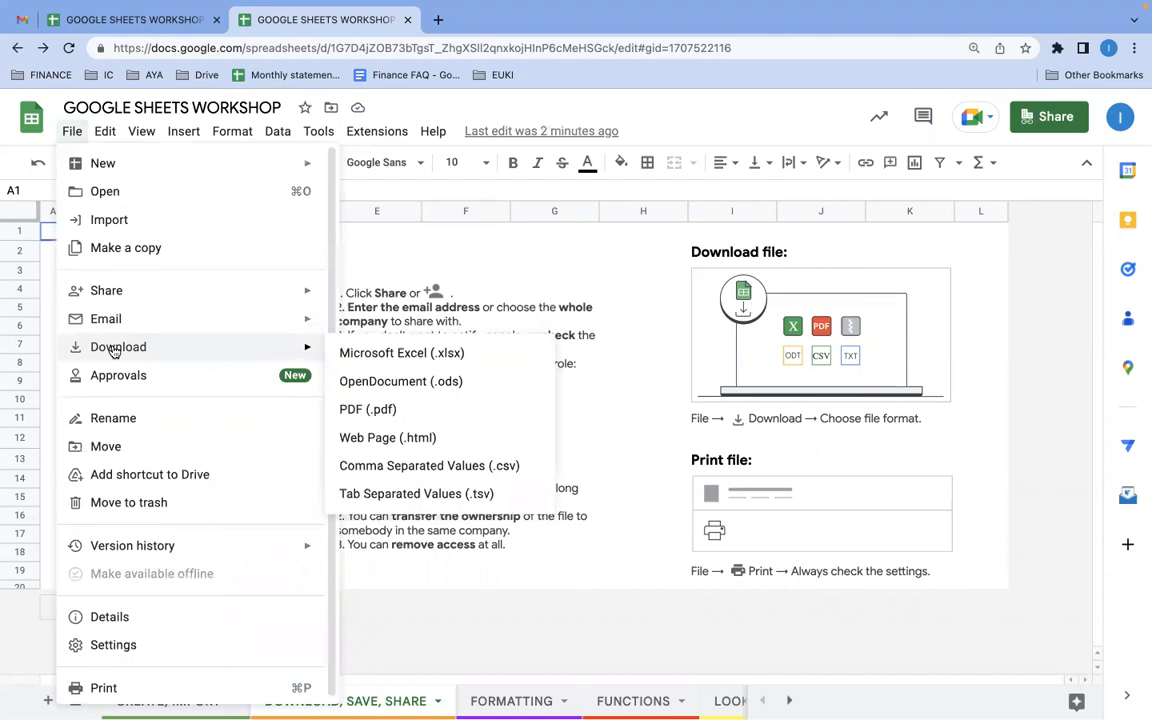
left_click(384, 408)
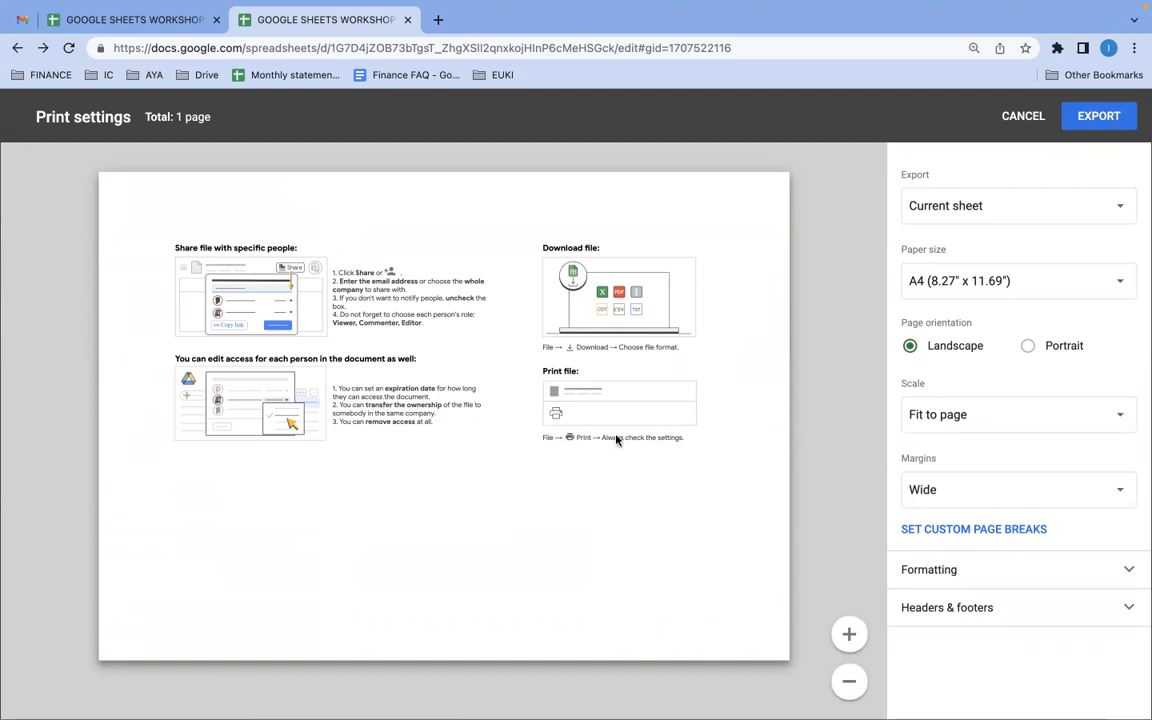
left_click(967, 212)
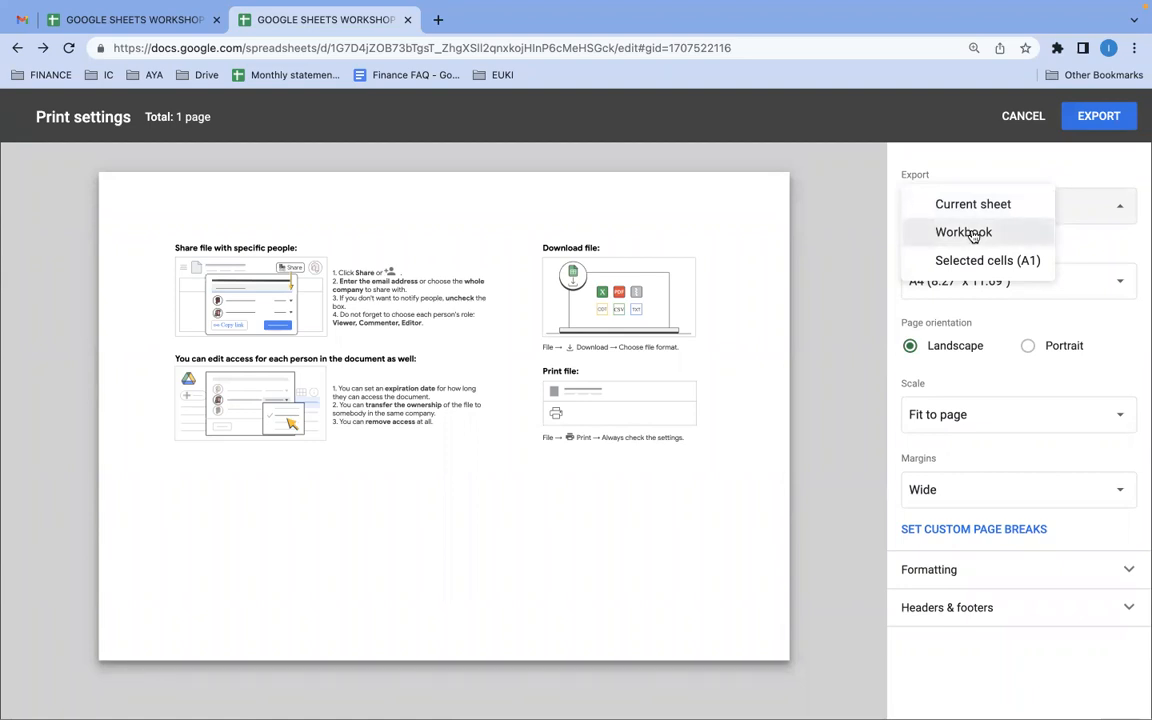
left_click(973, 234)
Examine the preview pages of the workbook export to see how each sheet is laid out.
scroll(544, 433, "down", 3)
scroll(544, 433, "down", 10)
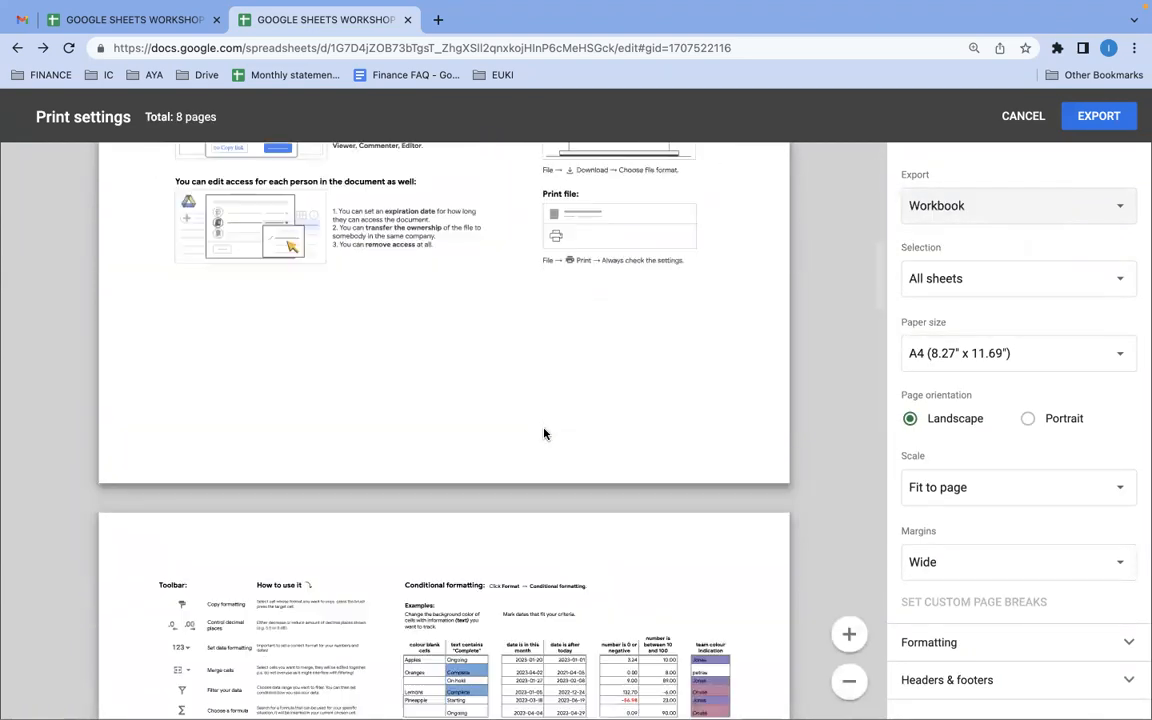
scroll(544, 433, "down", 10)
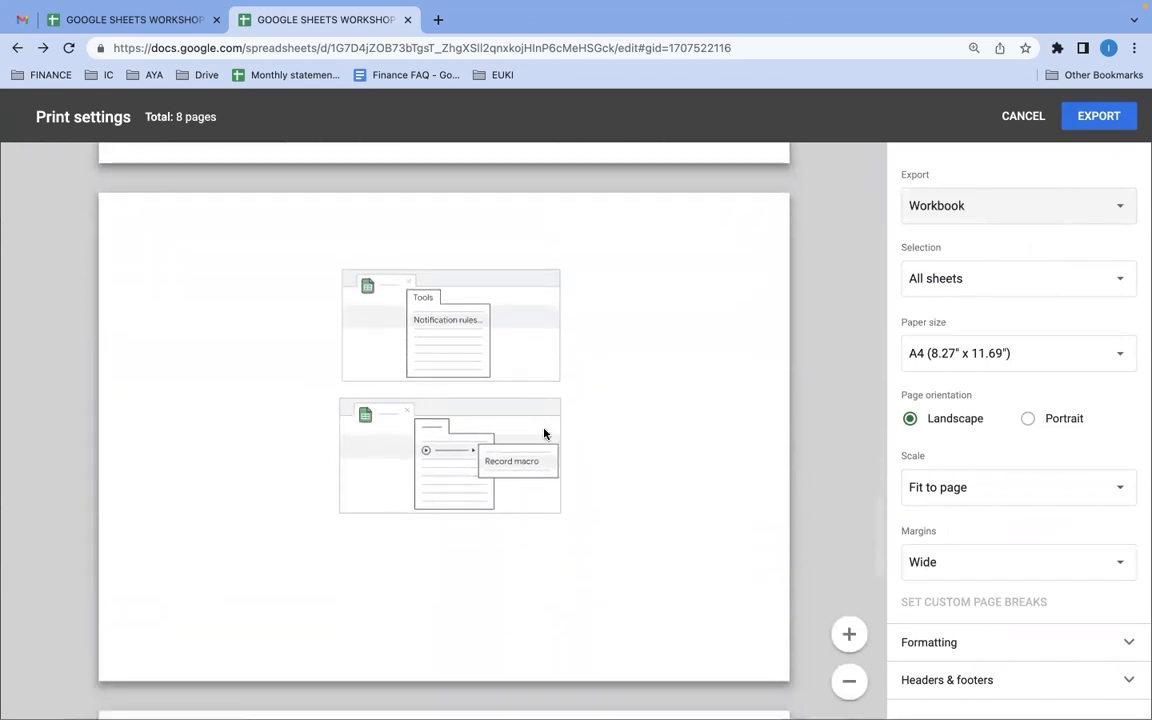
scroll(544, 433, "down", 10)
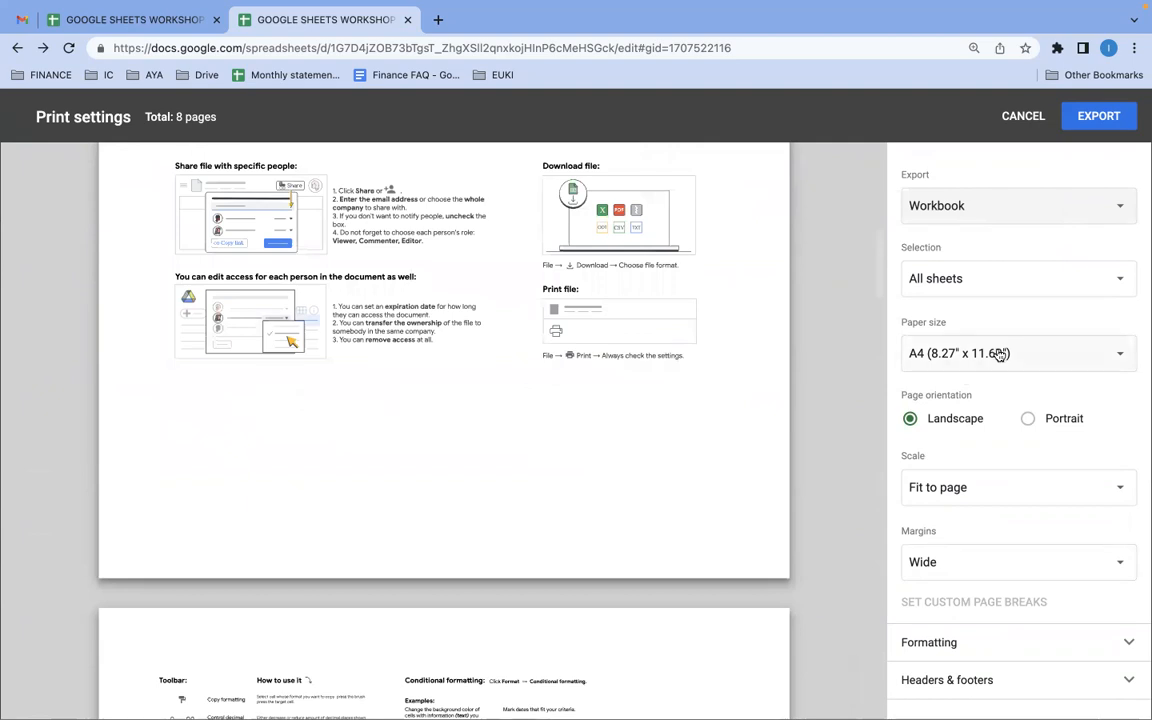
scroll(561, 306, "up", 1)
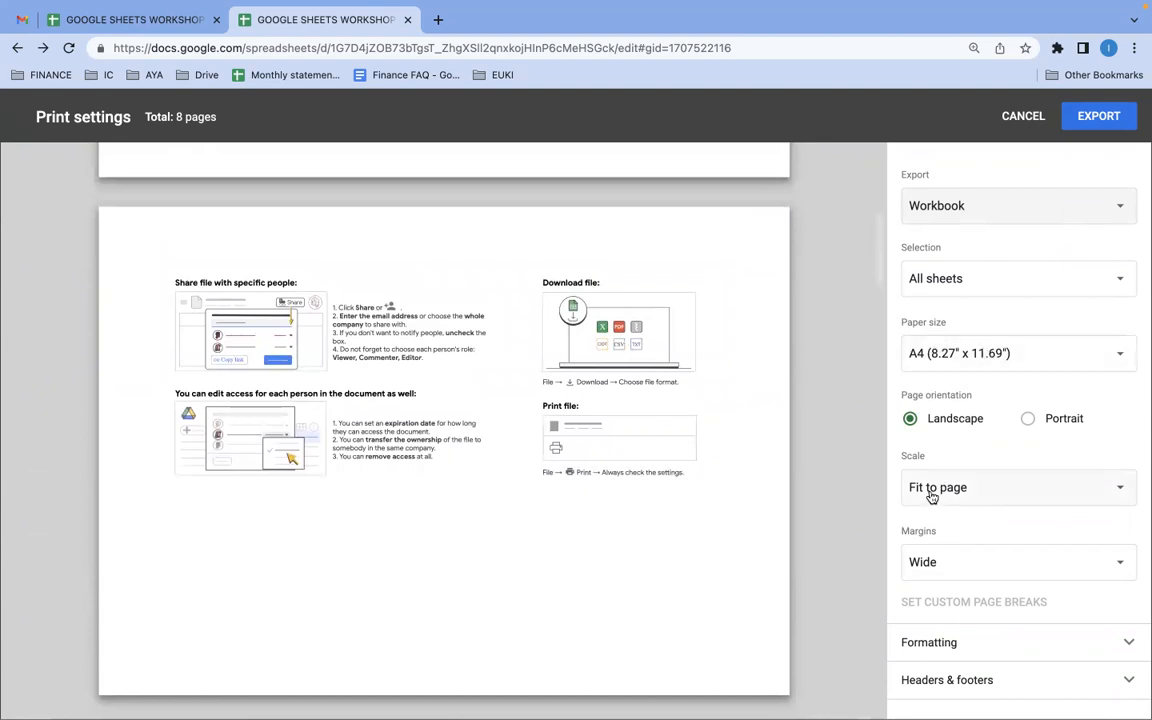
scroll(792, 395, "up", 4)
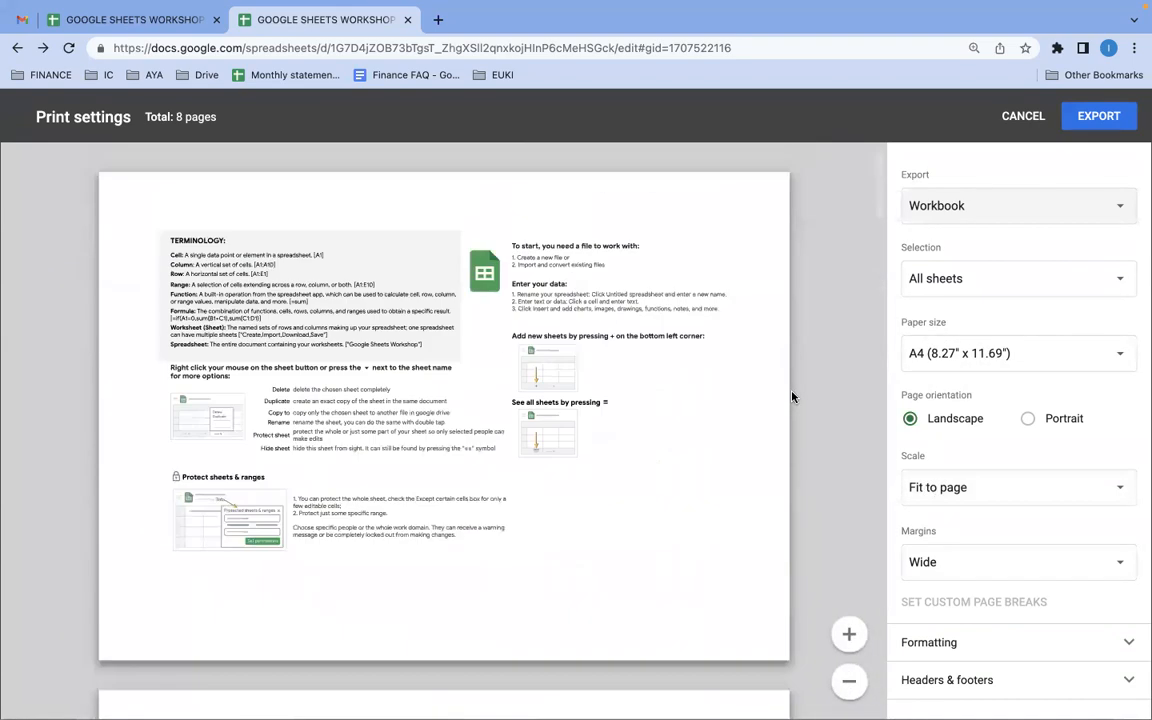
scroll(792, 397, "down", 4)
scroll(792, 395, "down", 5)
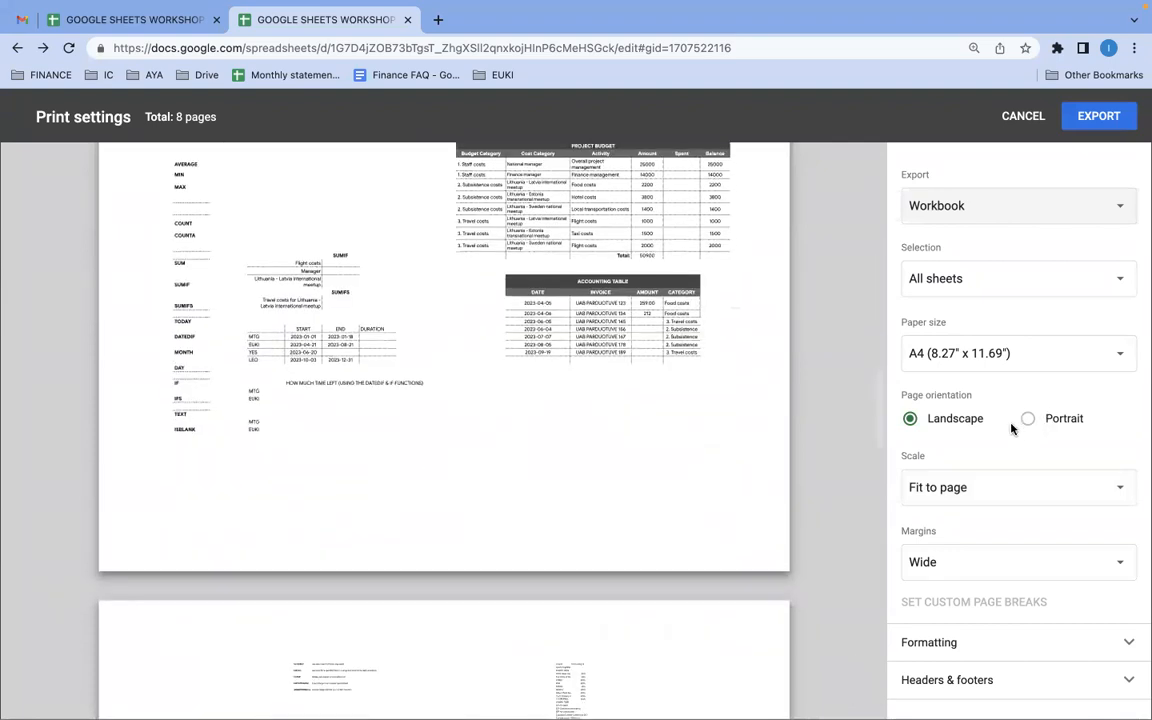
Set the page orientation to Portrait and the scale to Fit to width.
left_click(1026, 419)
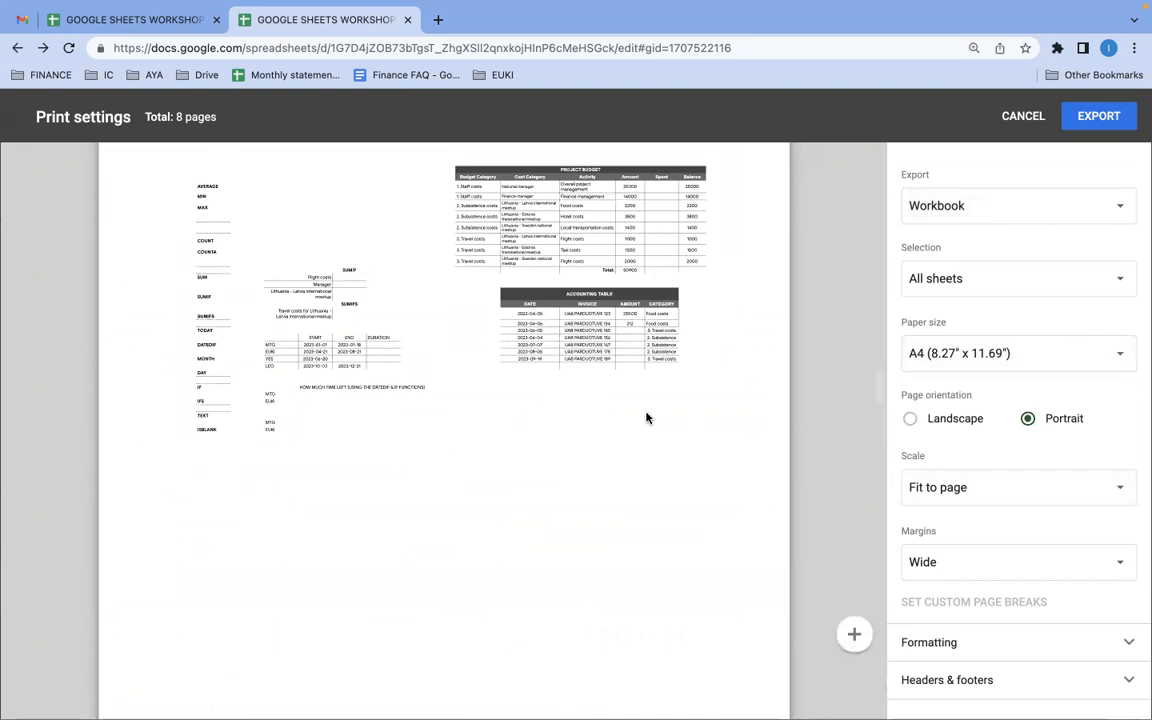
scroll(648, 416, "down", 5)
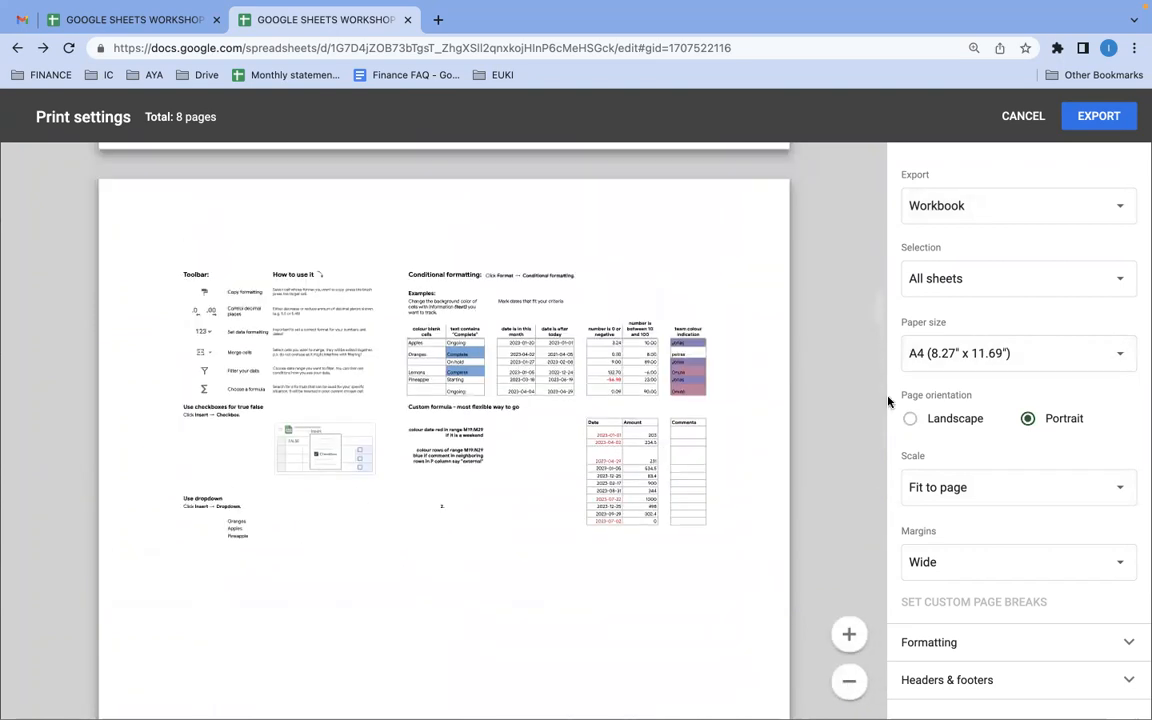
left_click(946, 490)
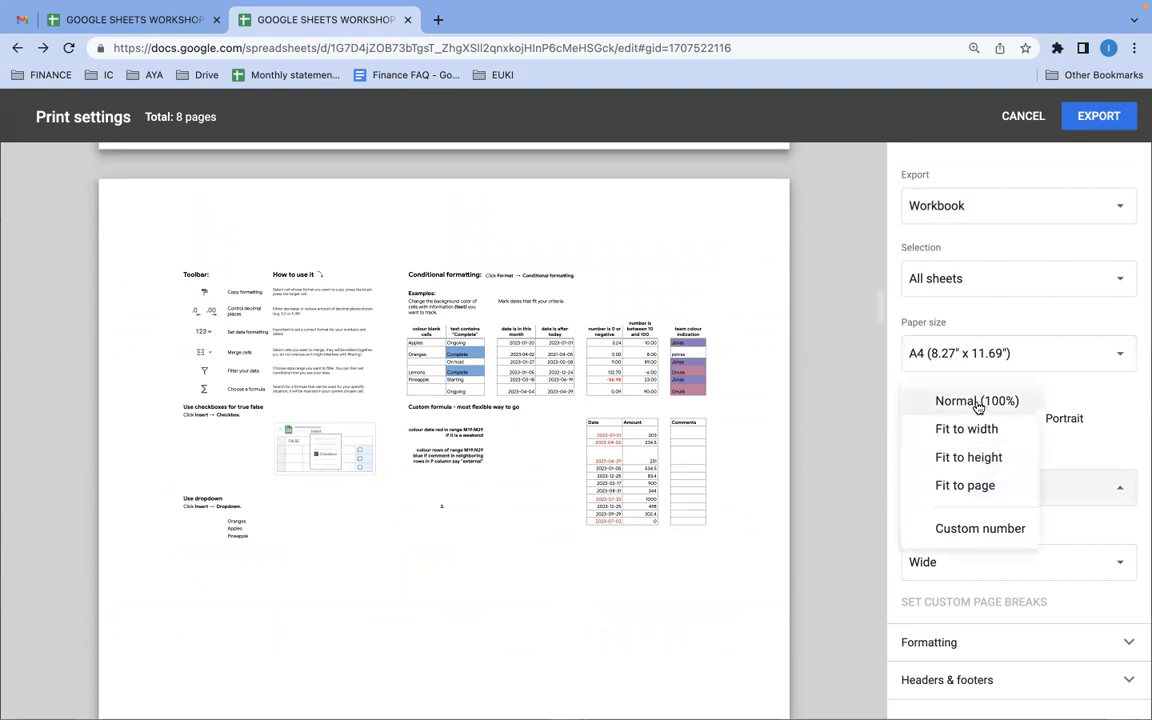
left_click(965, 430)
Try the Fit to height scale in the preview and return the scale to Fit to page.
left_click(938, 485)
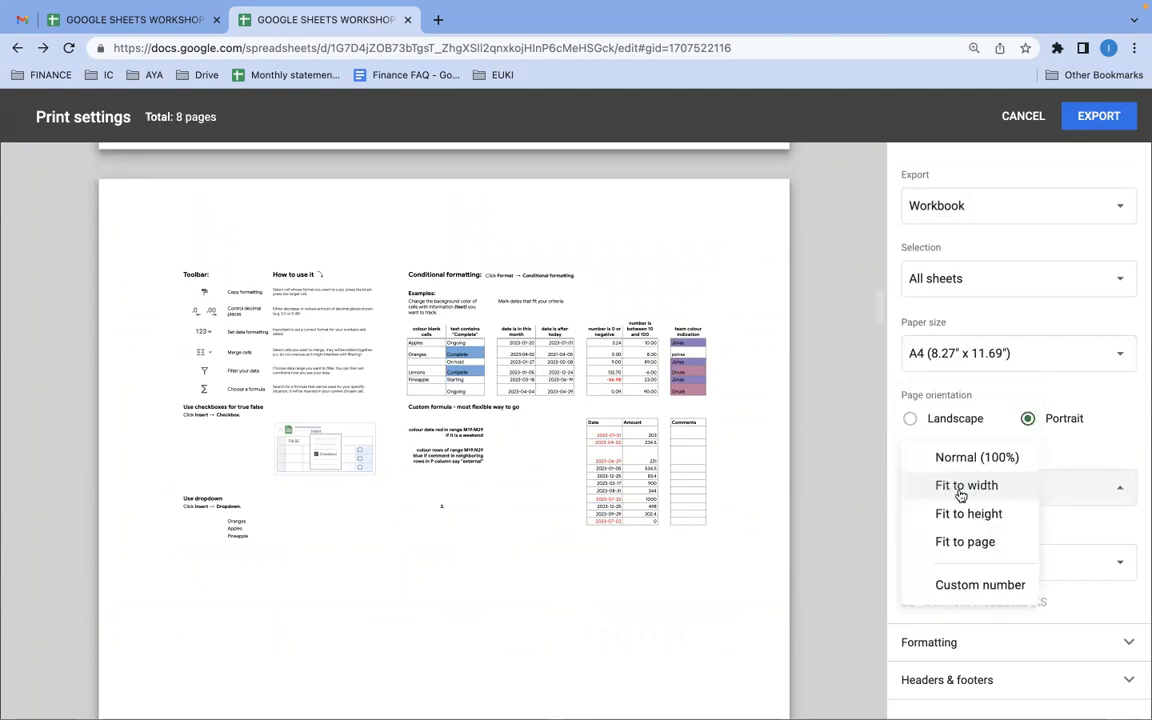
left_click(951, 512)
scroll(762, 433, "up", 9)
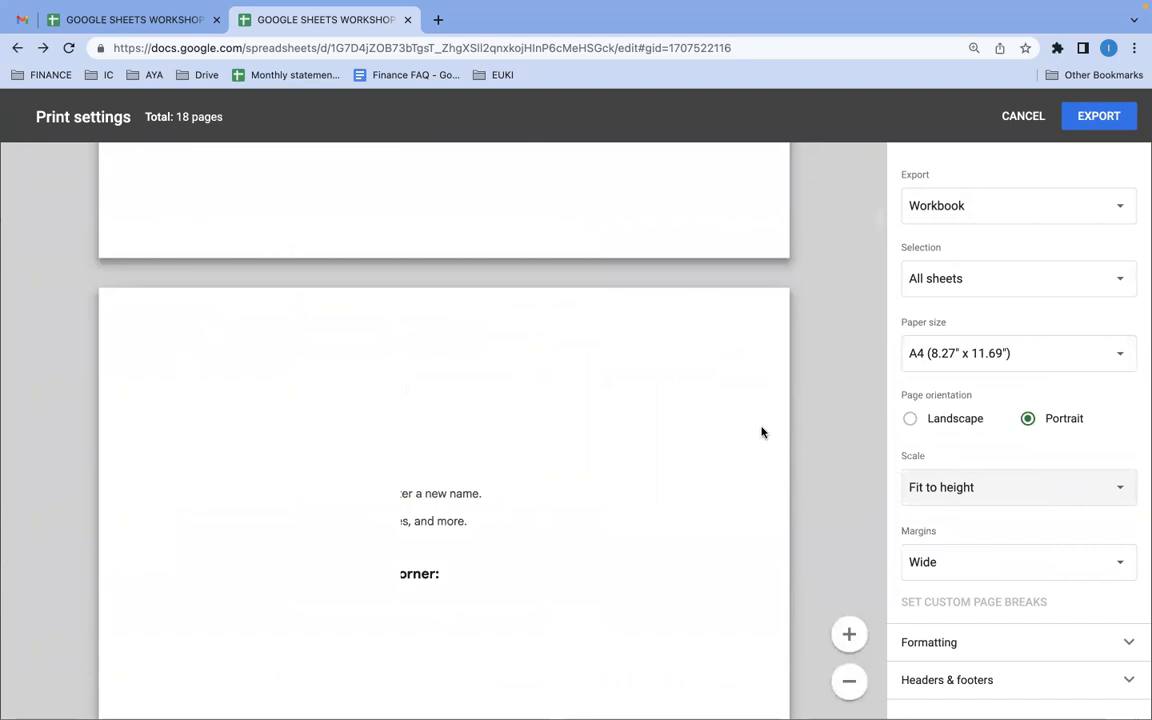
scroll(762, 433, "up", 1)
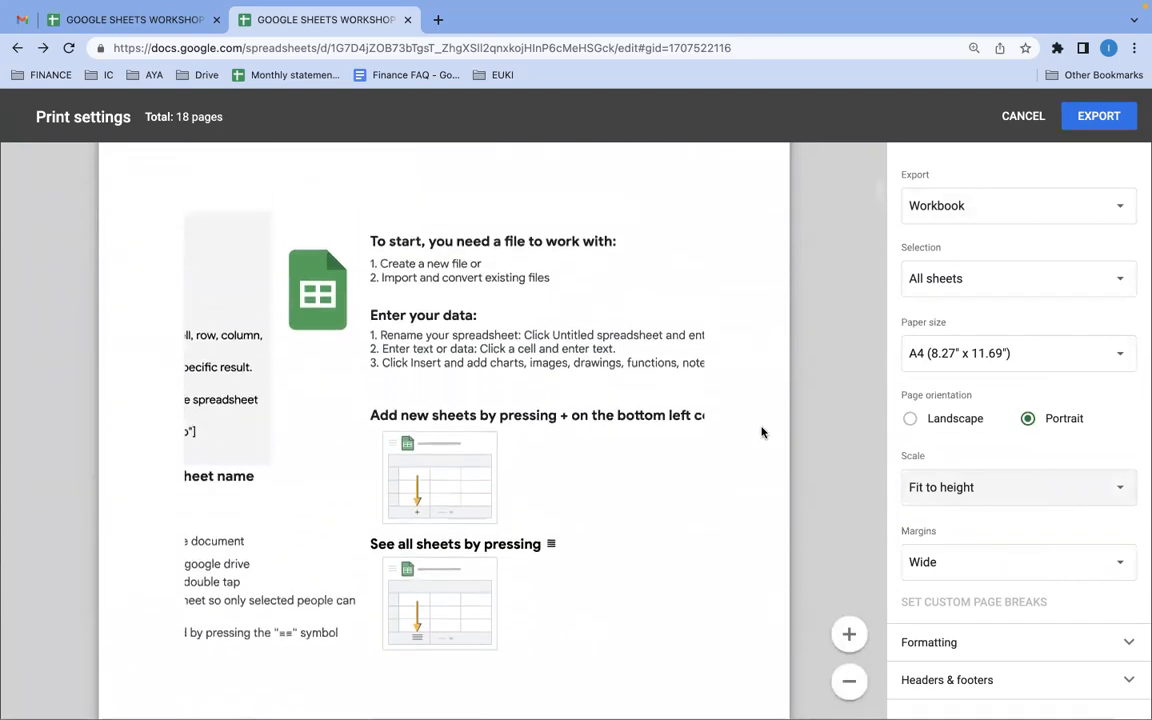
left_click(969, 488)
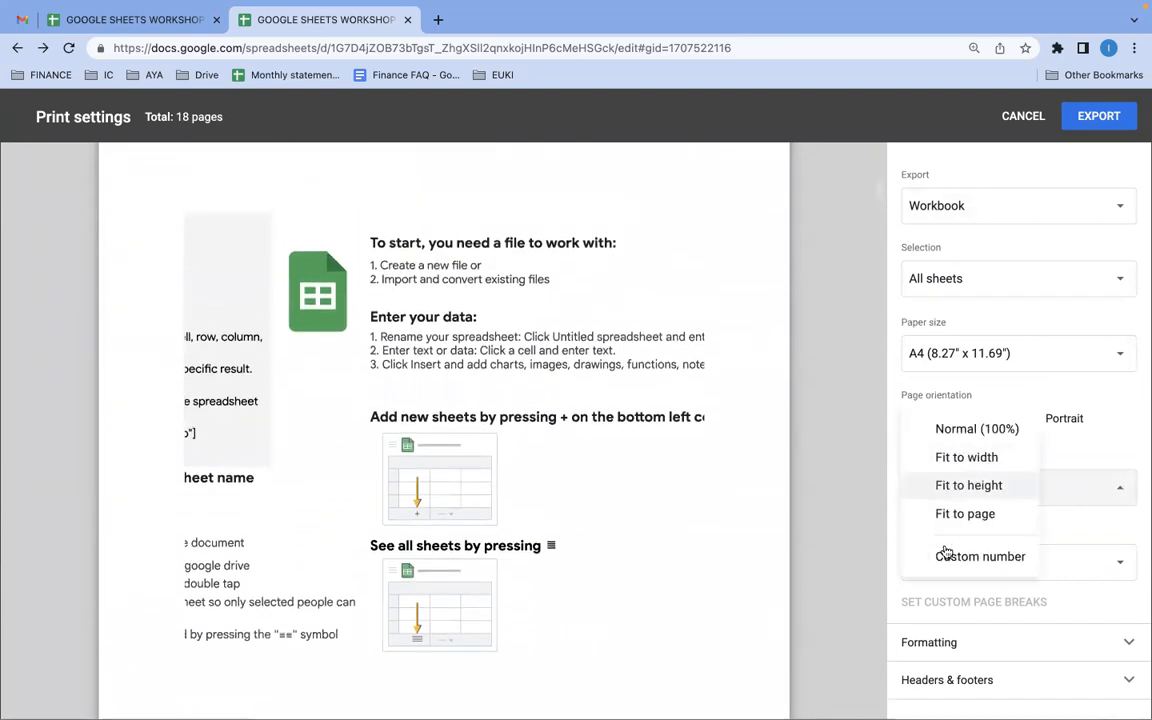
left_click(953, 514)
scroll(689, 406, "up", 10)
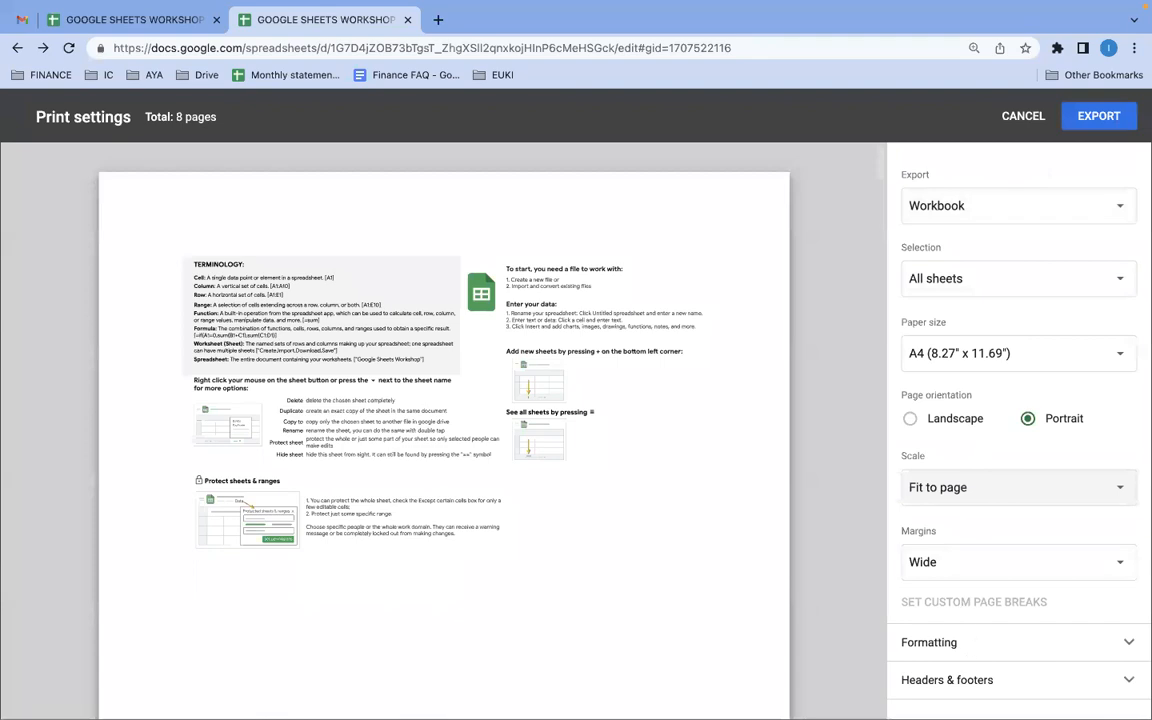
In the header and footer options, try page numbers, workbook title and sheet name, turning each one off again.
left_click(971, 684)
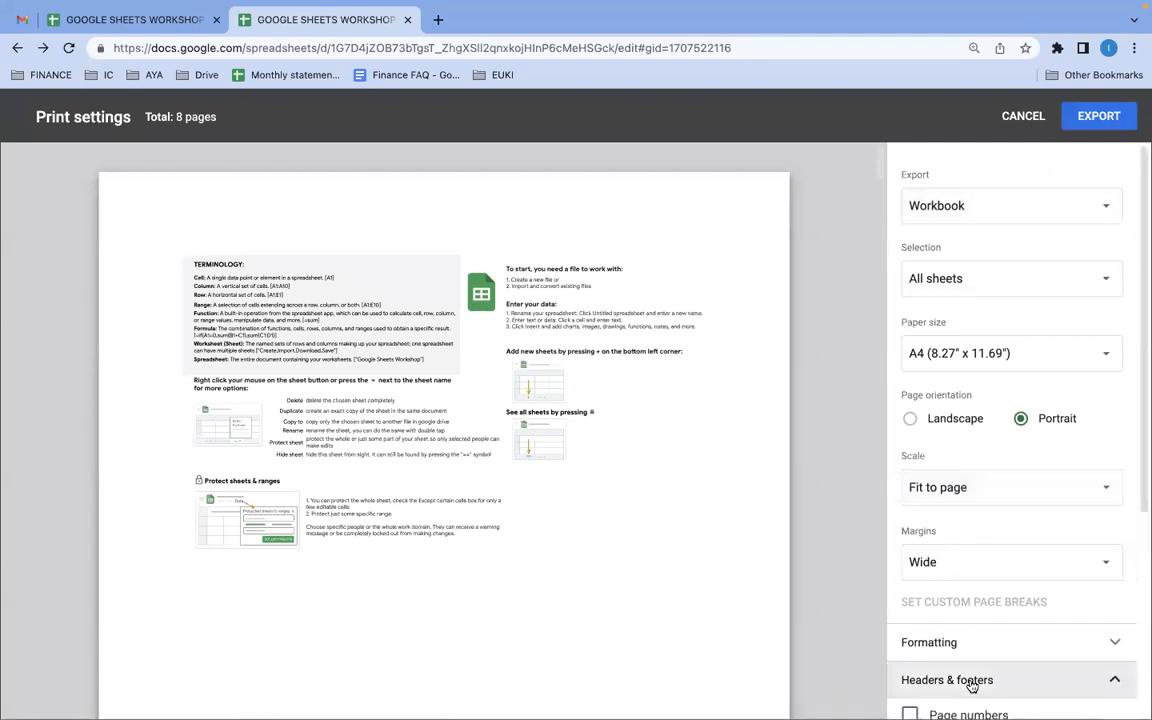
scroll(969, 560, "down", 3)
left_click(910, 393)
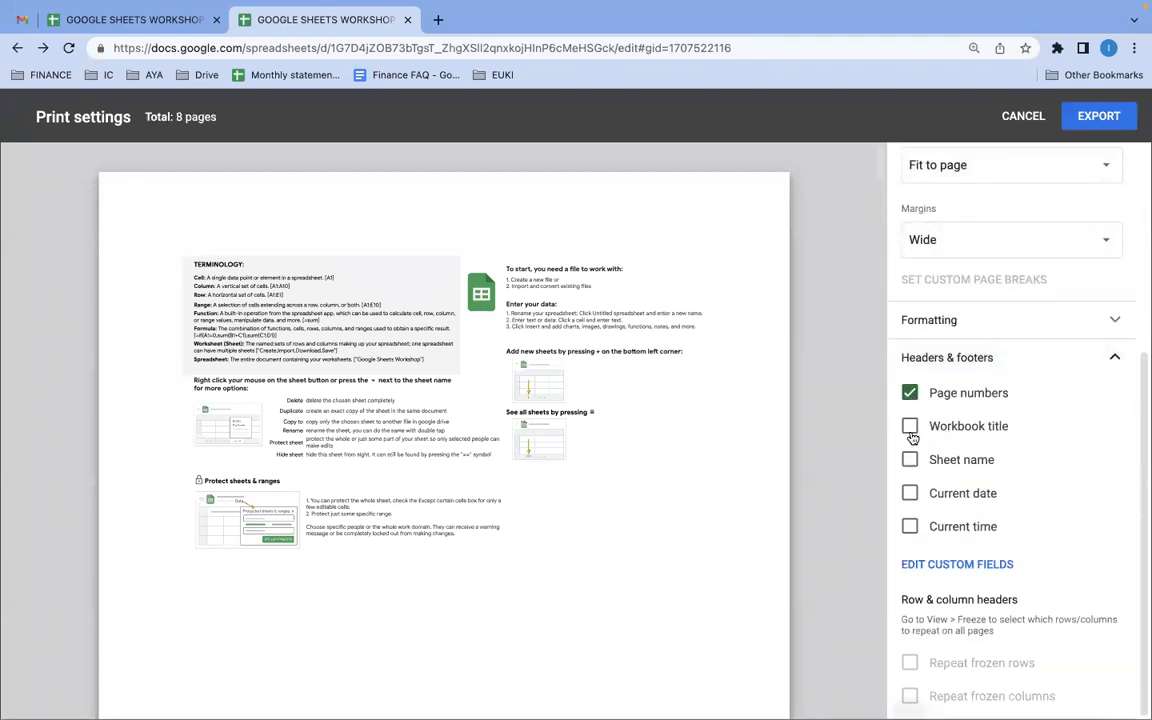
left_click(910, 428)
left_click(910, 393)
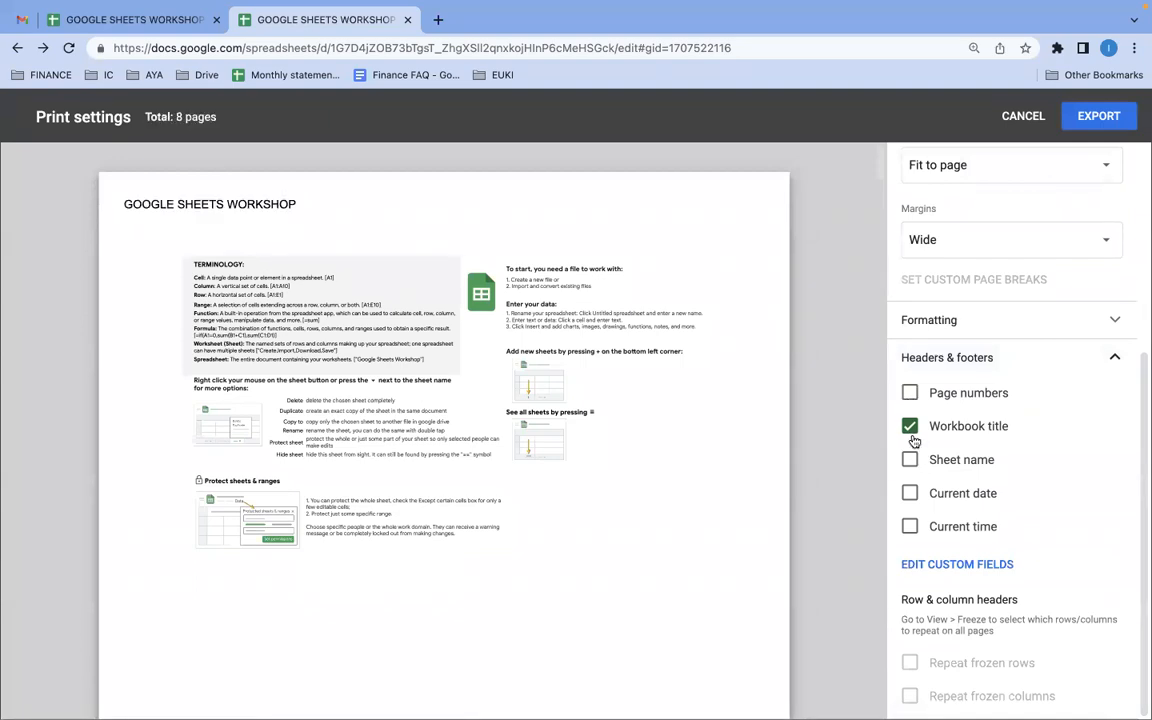
left_click(910, 427)
left_click(910, 460)
left_click(910, 460)
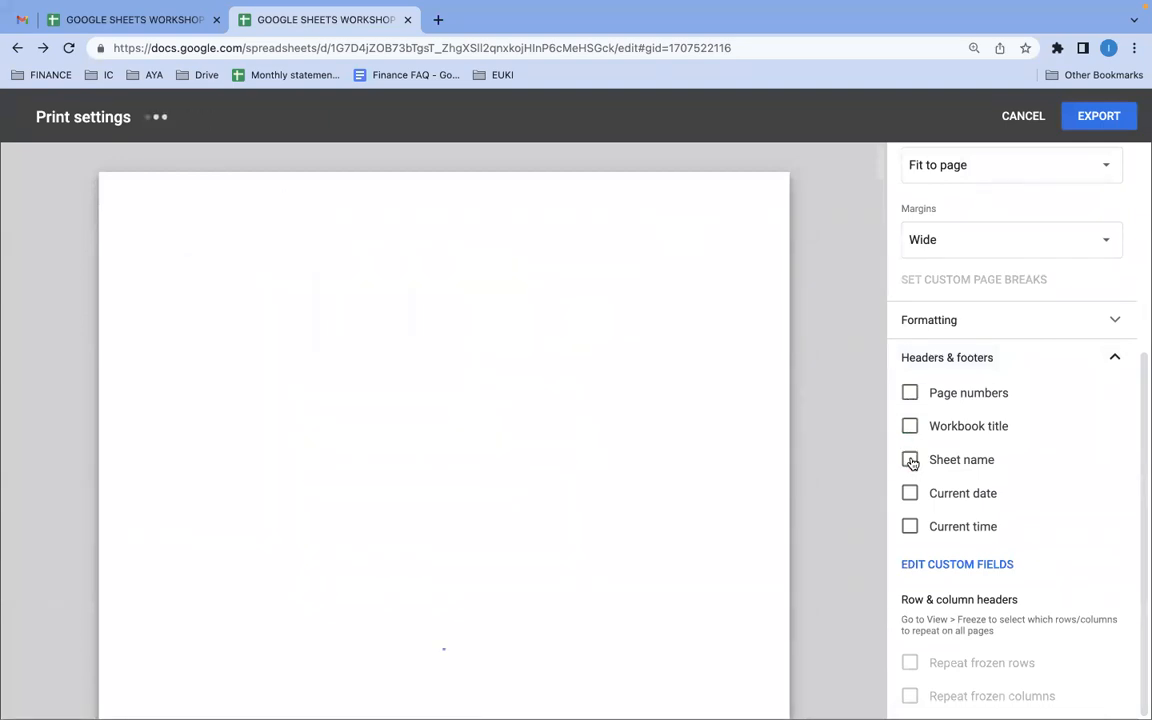
Cancel the PDF export and open the FORMATTING sheet.
left_click(1023, 116)
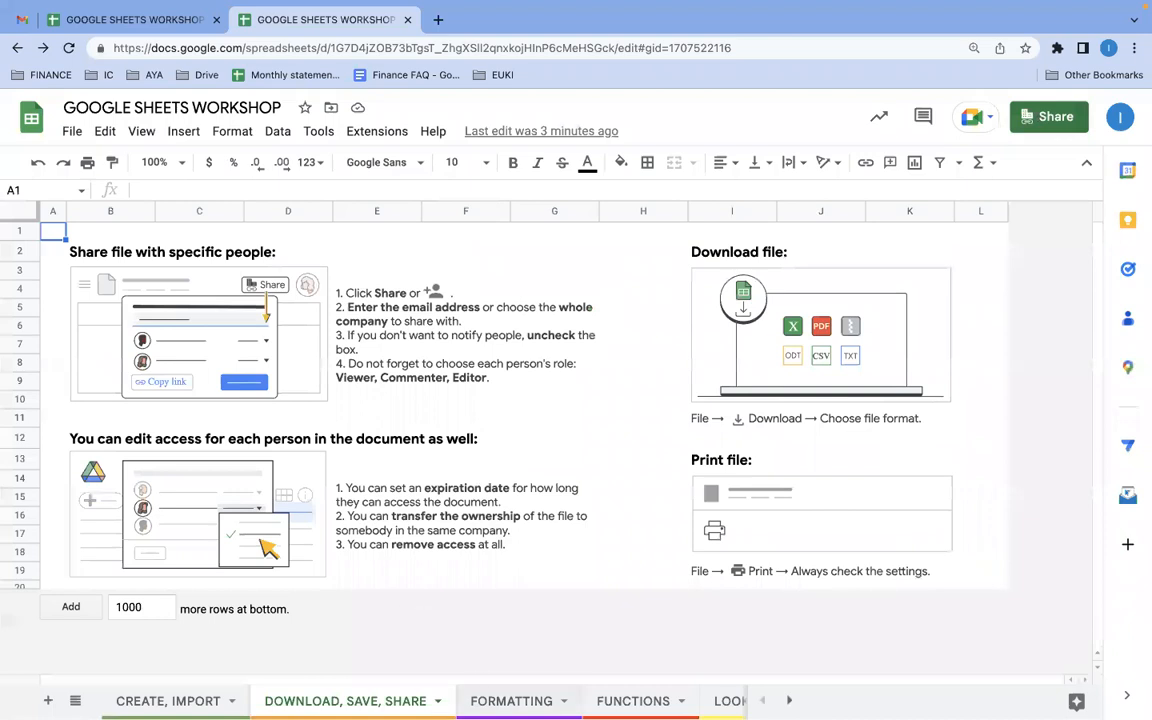
left_click(505, 700)
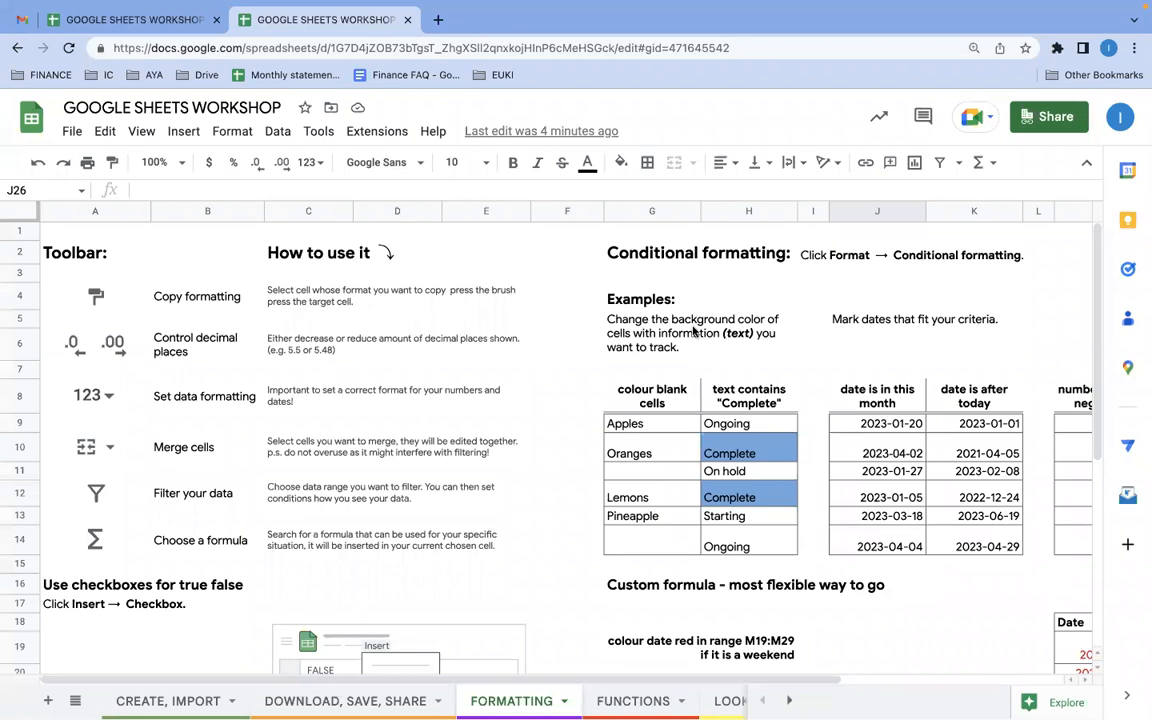
scroll(693, 331, "down", 3)
left_click(625, 435)
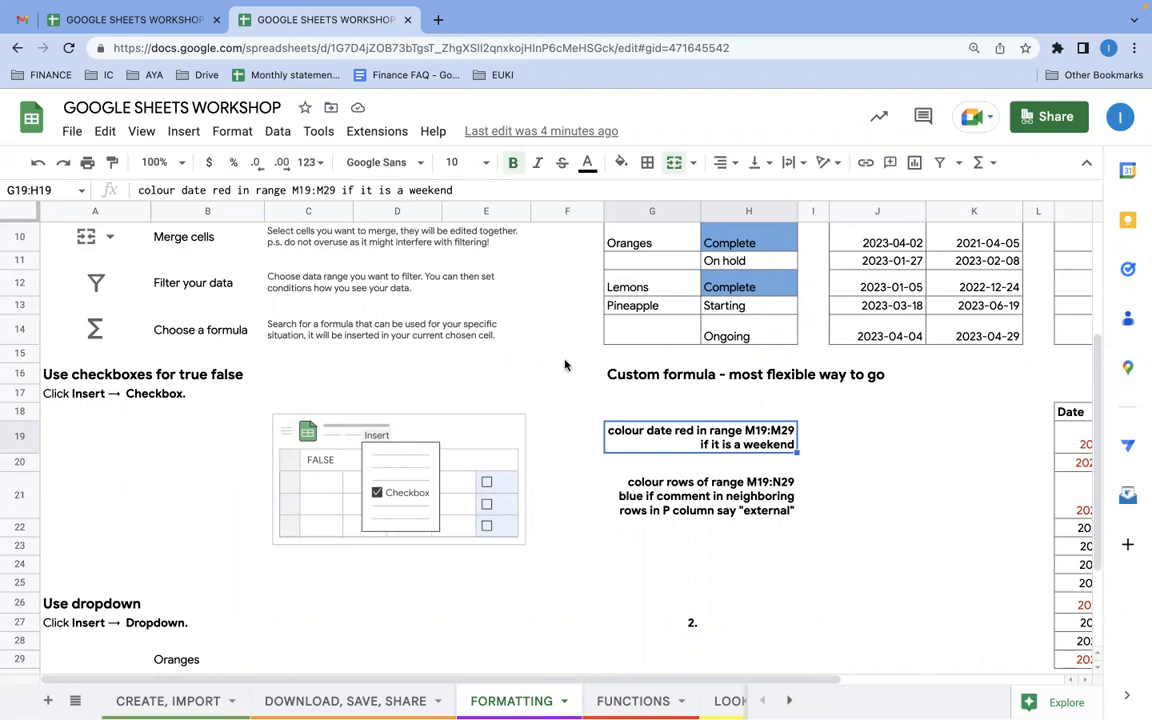
scroll(565, 365, "up", 2)
scroll(565, 365, "up", 2)
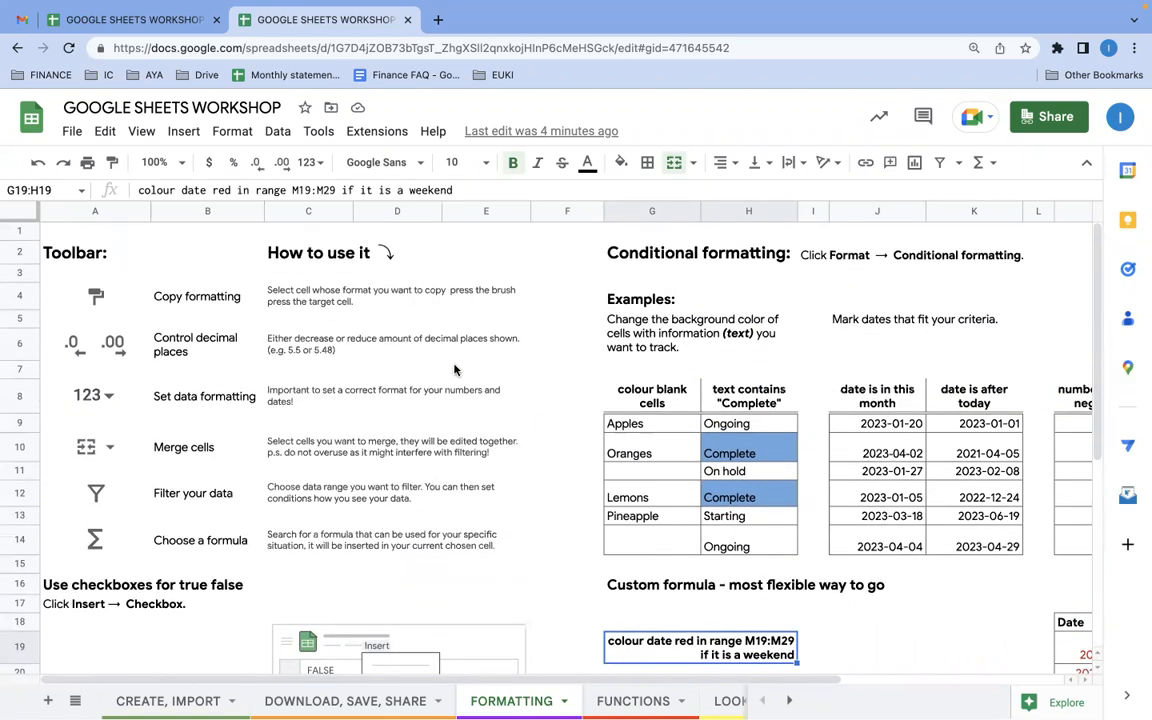
left_click(364, 304)
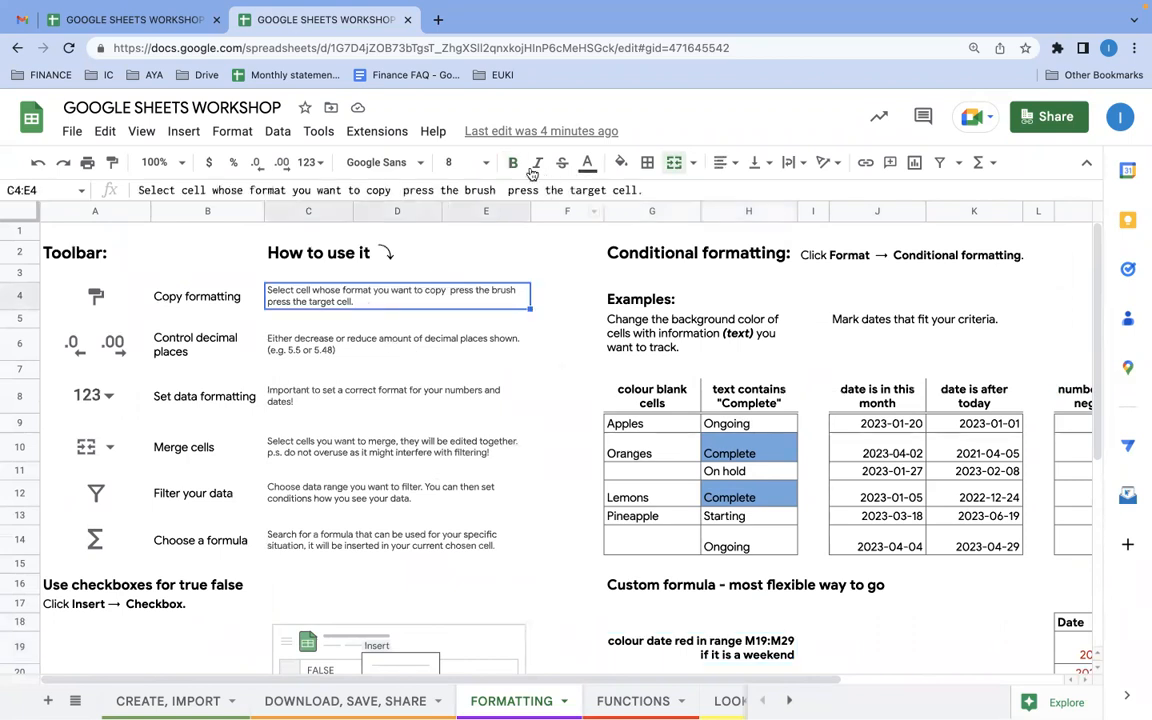
scroll(663, 454, "down", 4)
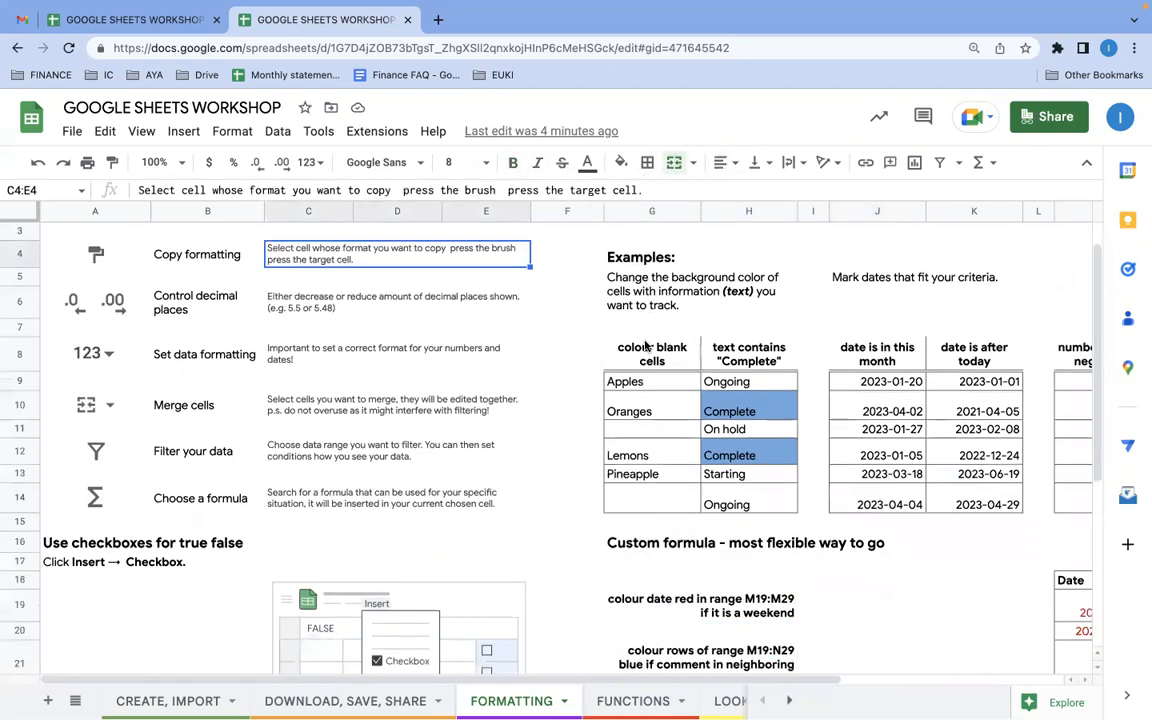
Copy the formatting of the weekend note in G19:H19 onto the instruction text in C4:E4, and undo it.
left_click(663, 454)
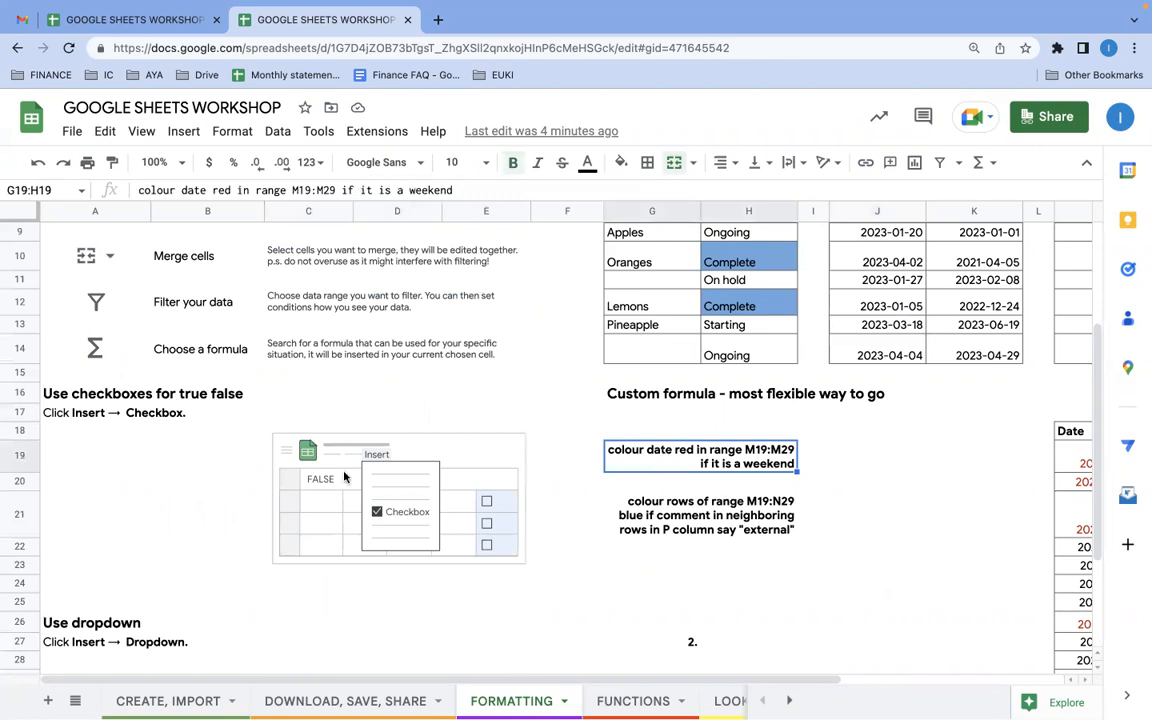
scroll(312, 428, "up", 4)
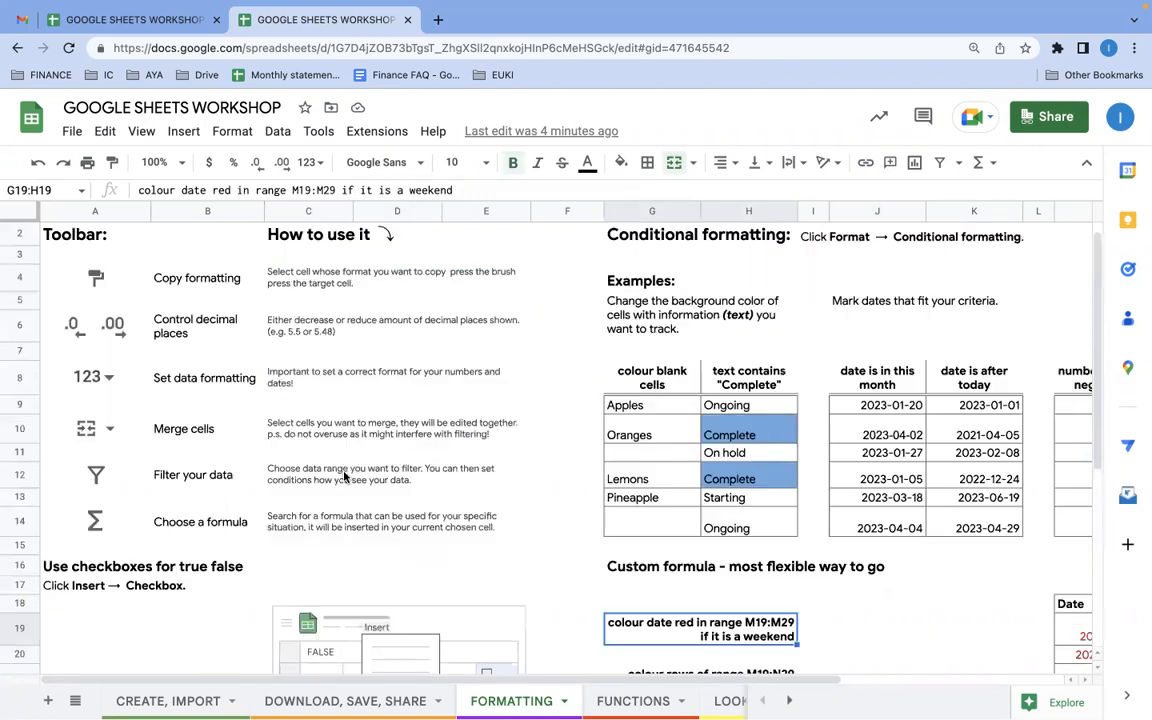
left_click(112, 164)
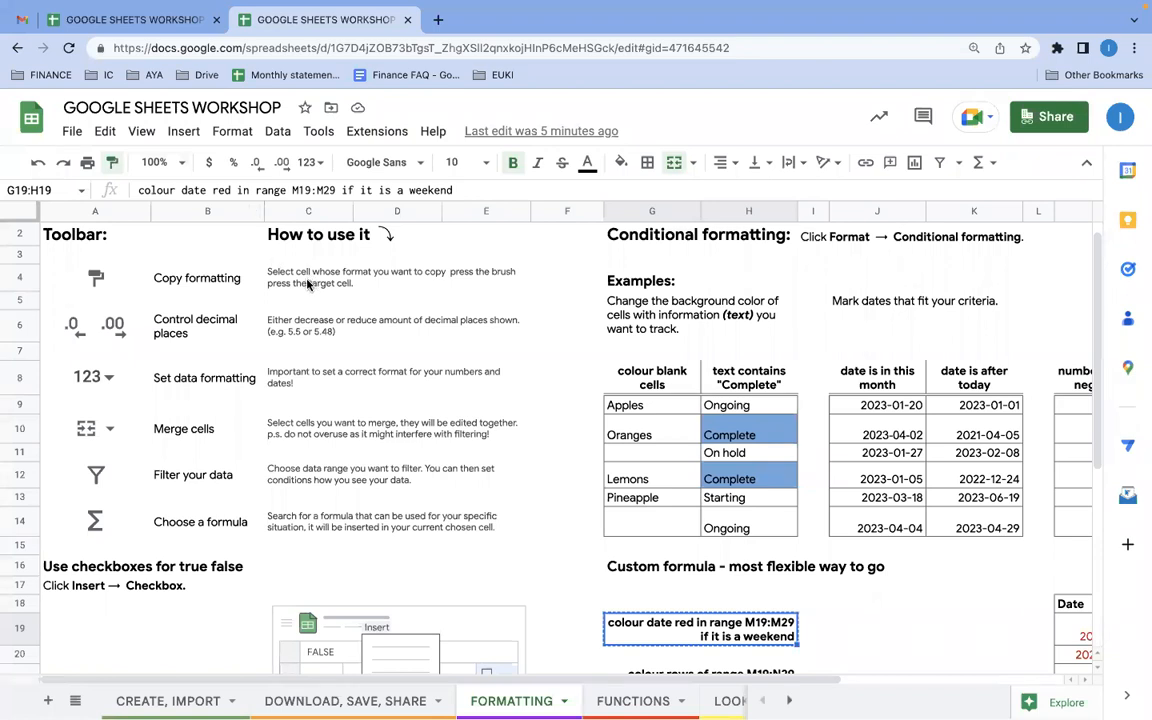
left_click(310, 283)
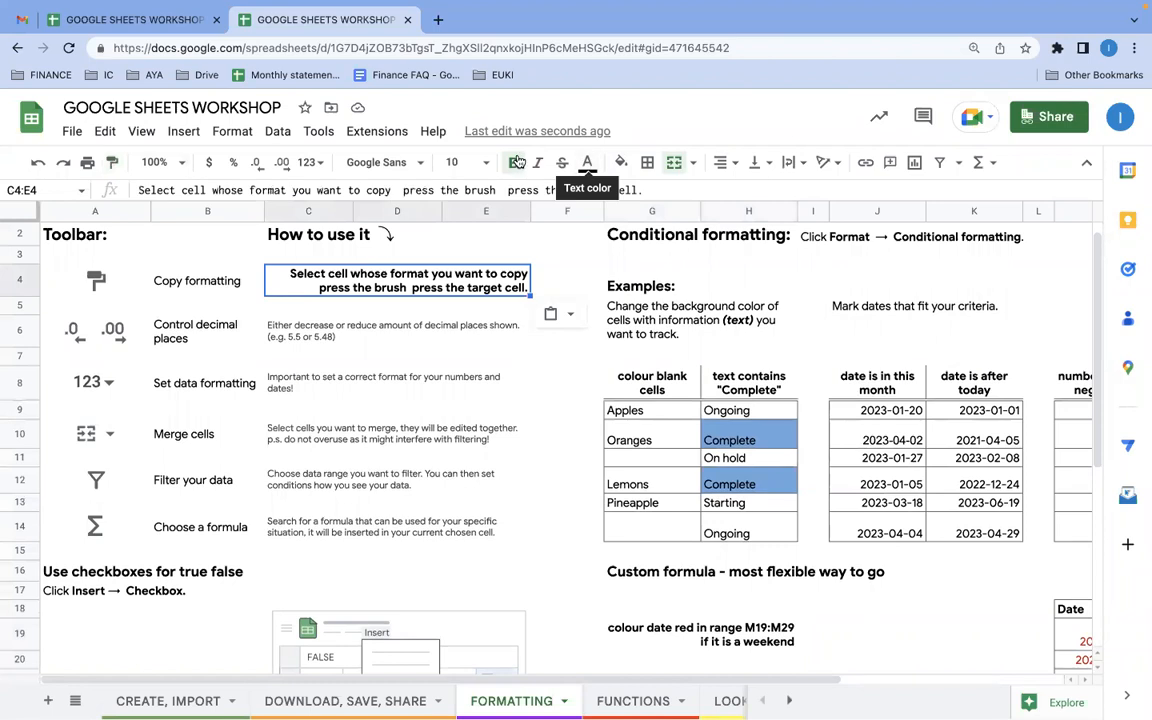
left_click(38, 162)
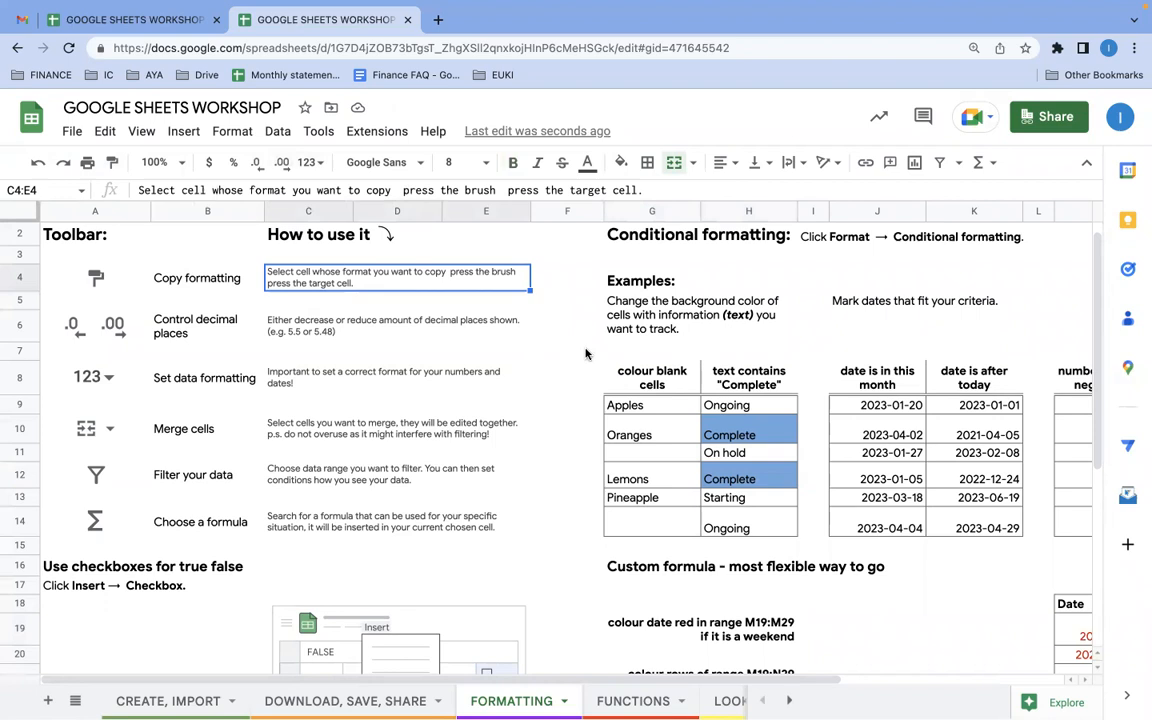
Show the number in M9 with four decimal places.
scroll(546, 320, "right", 4)
left_click(897, 406)
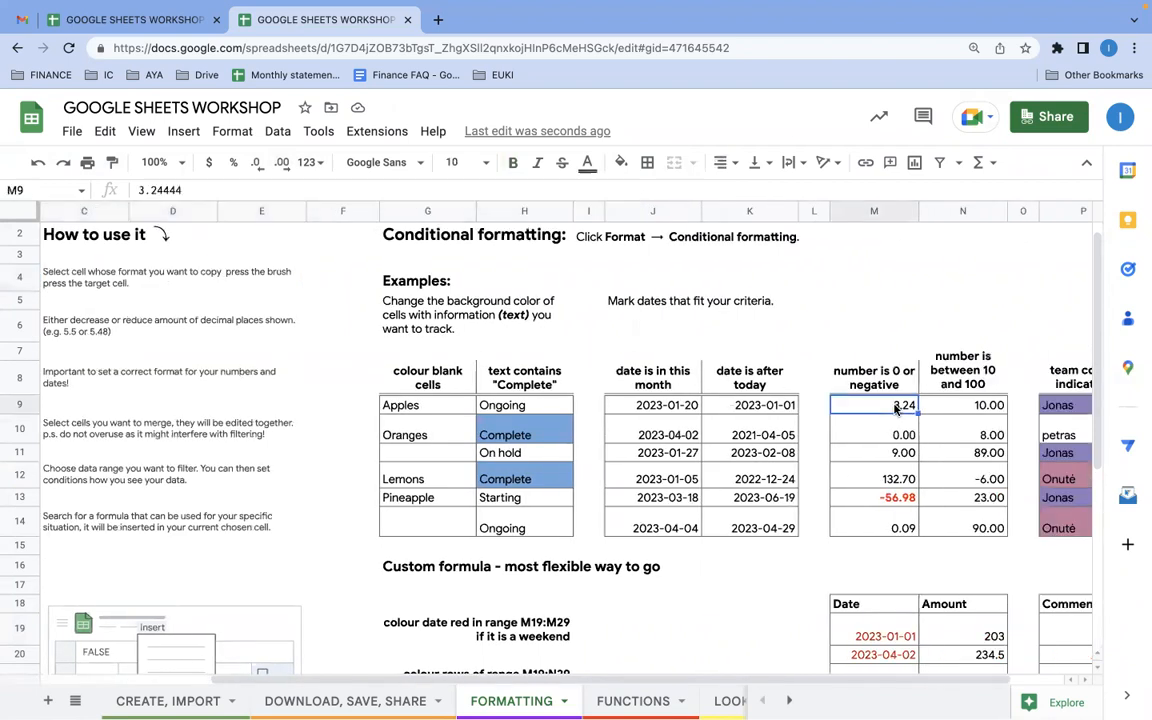
left_click(283, 163)
left_click(283, 163)
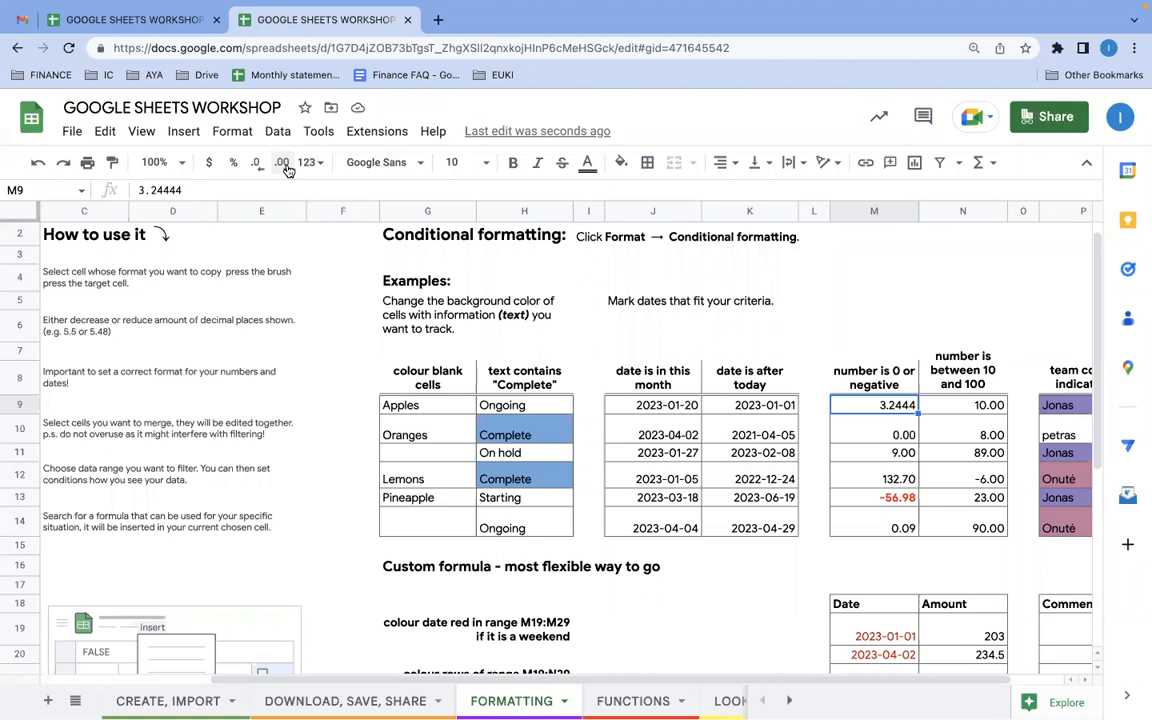
left_click(956, 431)
left_click_drag(908, 412, 893, 524)
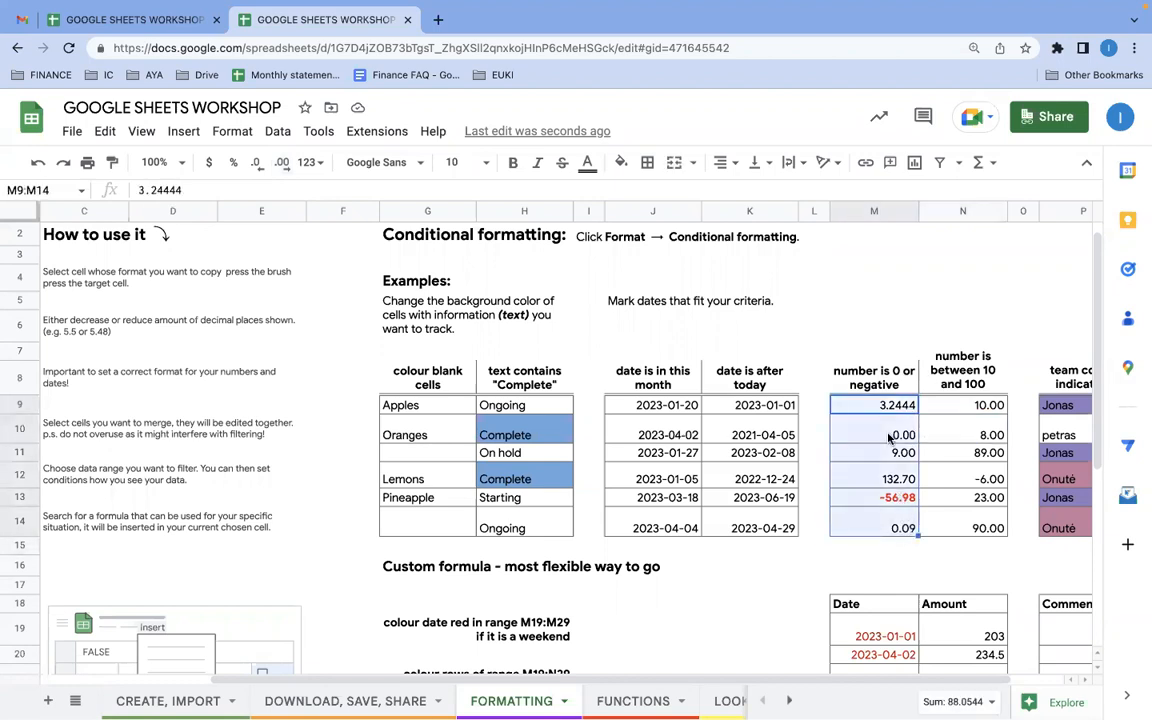
key("Down")
left_click(880, 545, "shift")
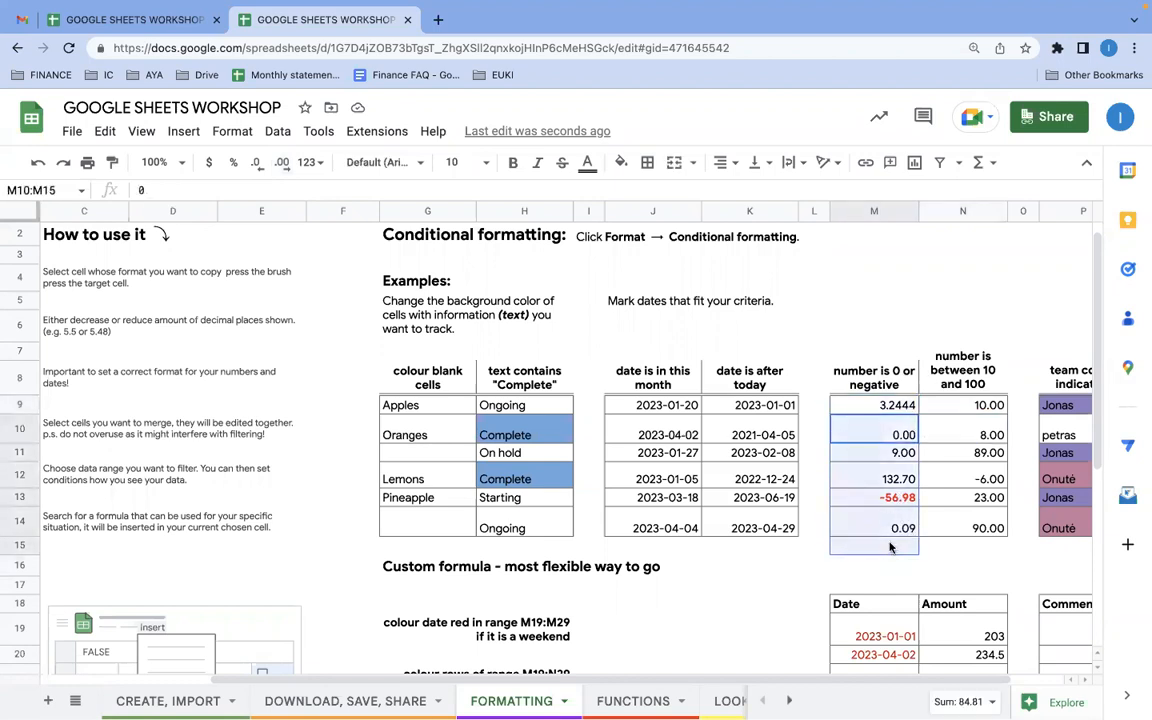
Try both fewer and more decimal places for the number in M9, and finish with two decimals shown.
left_click(885, 411)
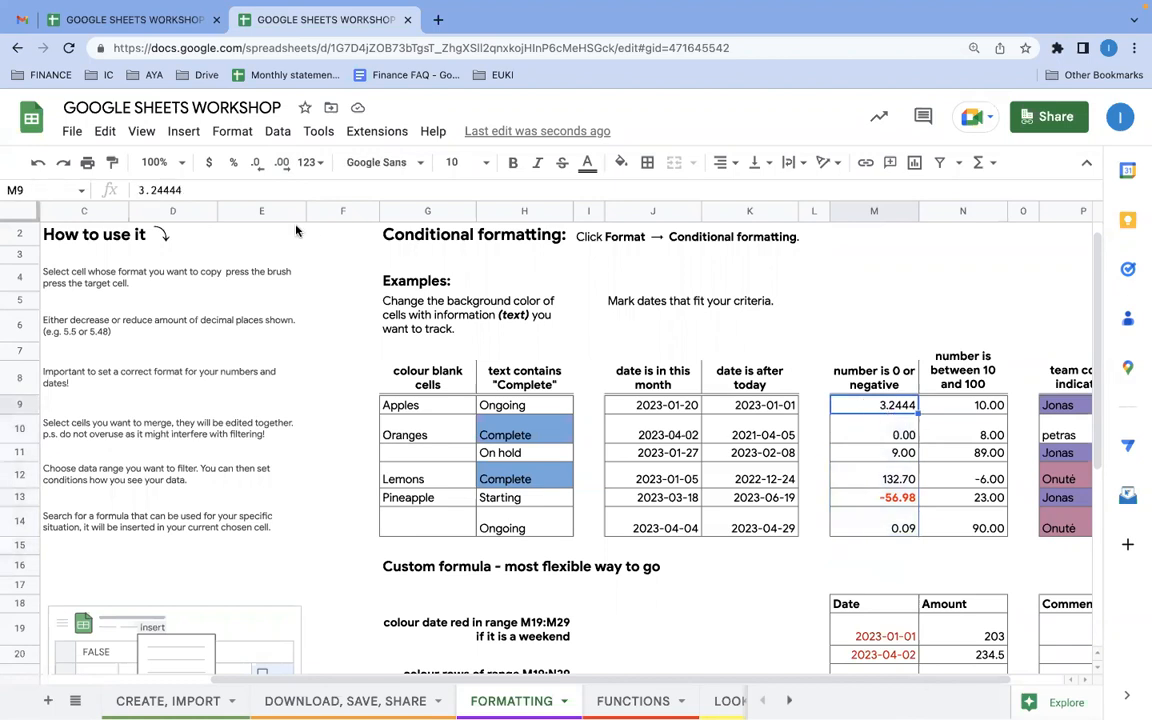
left_click(257, 166)
left_click(258, 166)
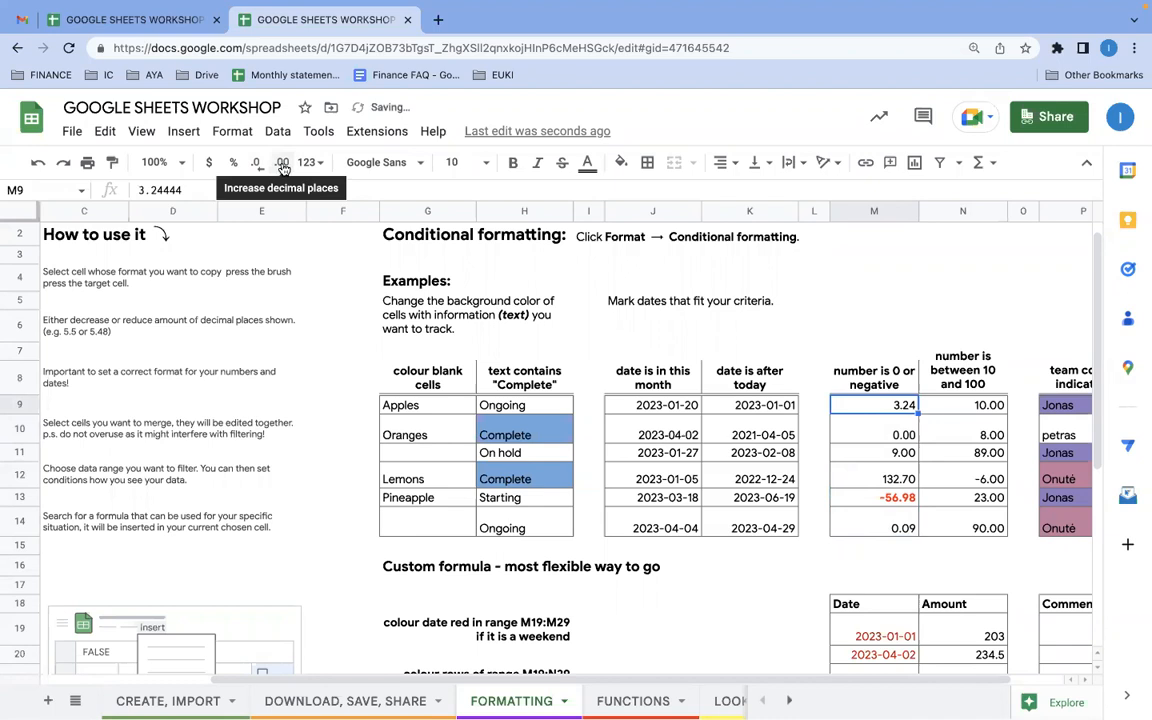
left_click(283, 166)
left_click(283, 166)
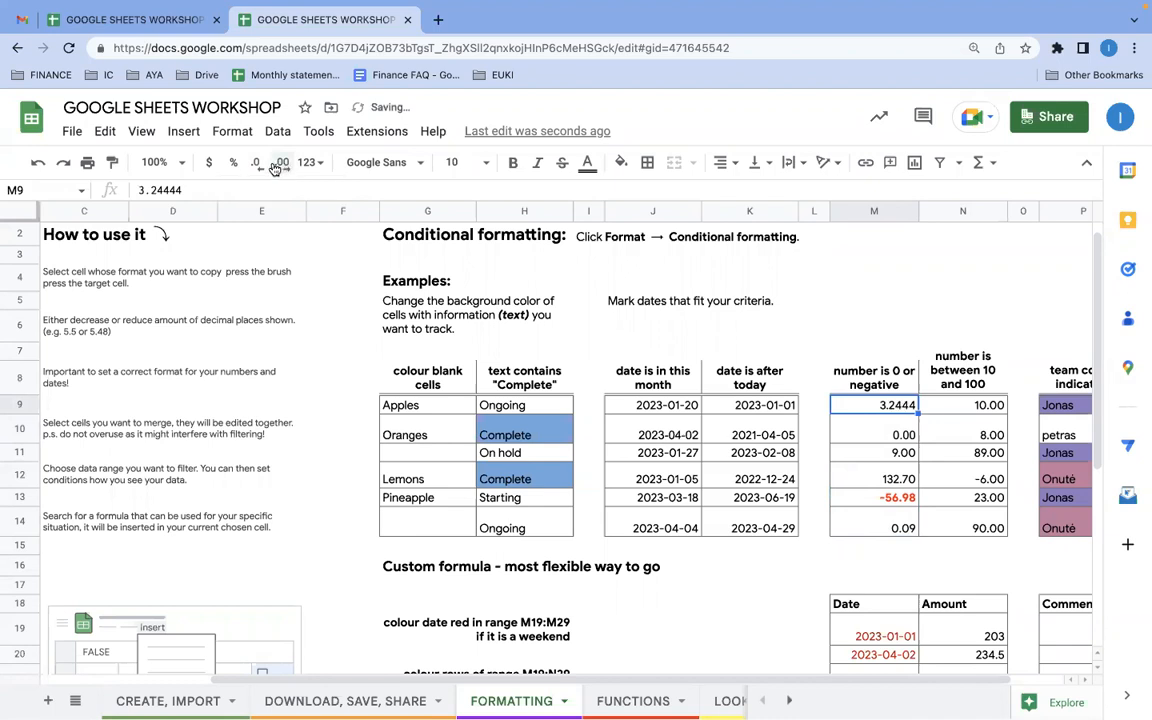
left_click(259, 166)
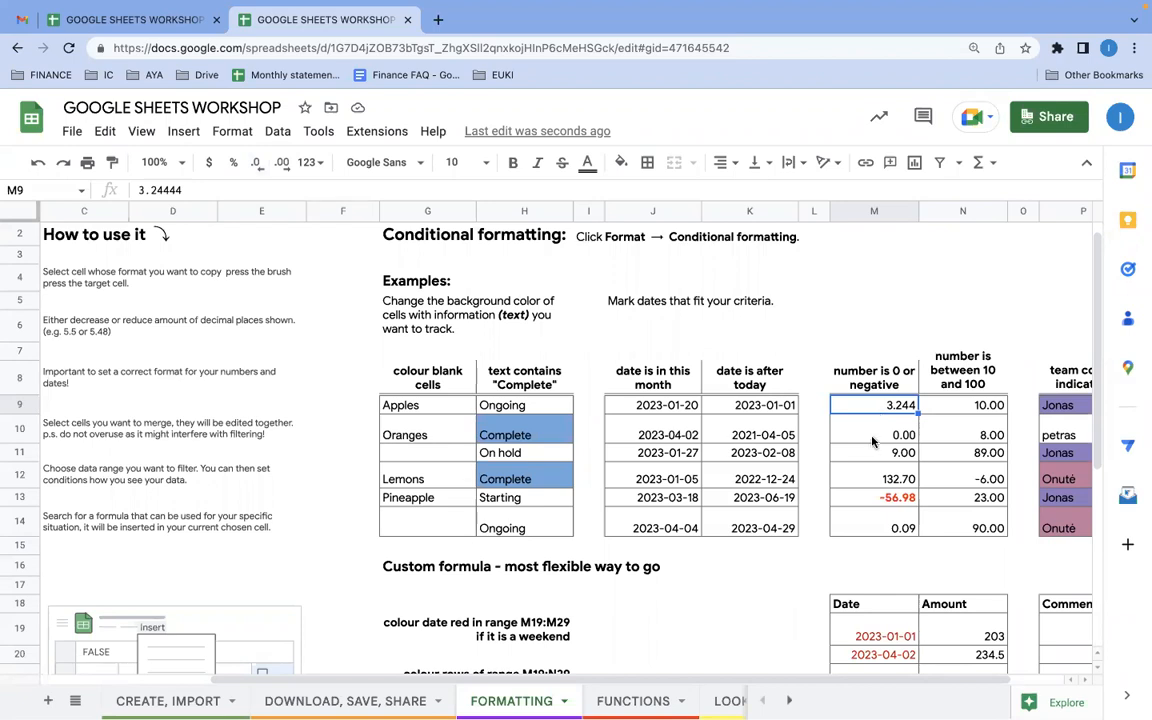
left_click(254, 164)
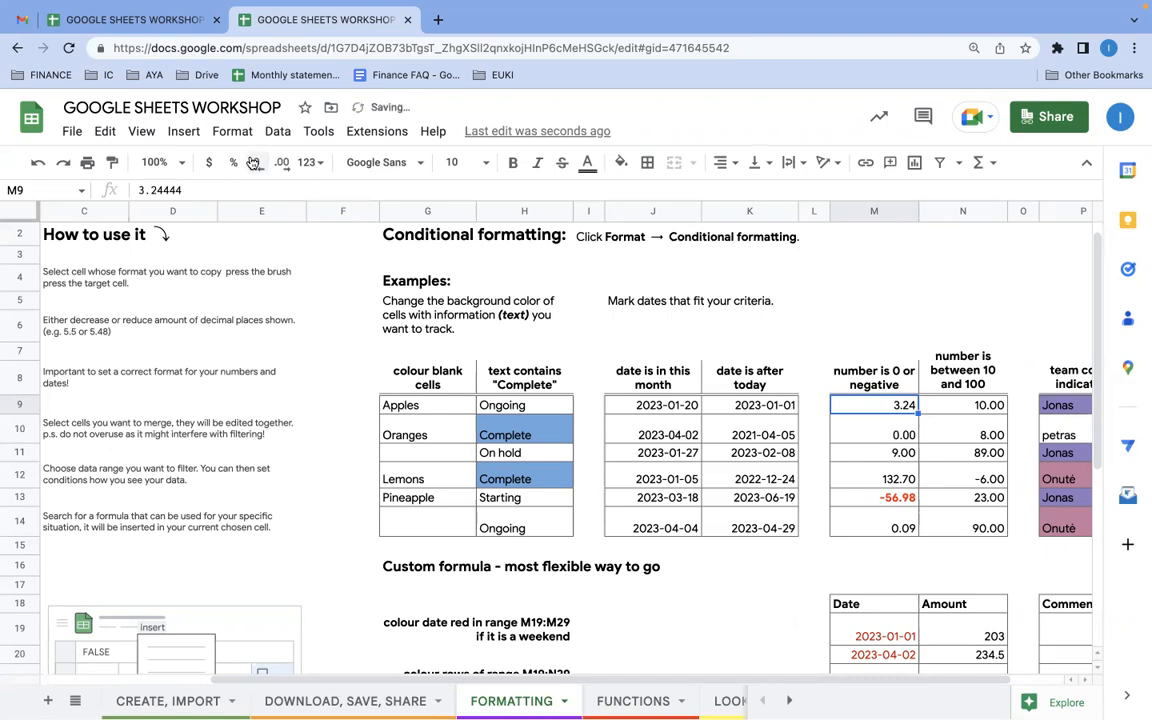
Examine the list of available number formats for cell F8 without choosing one.
left_click(339, 380)
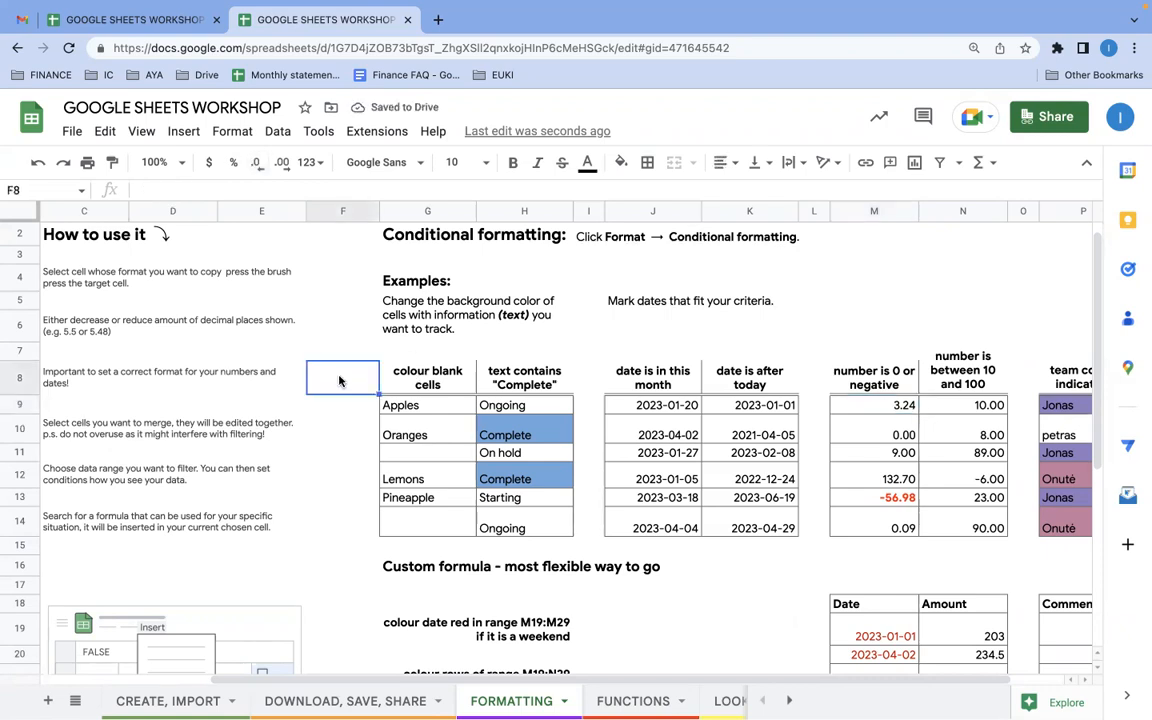
scroll(339, 380, "left", 5)
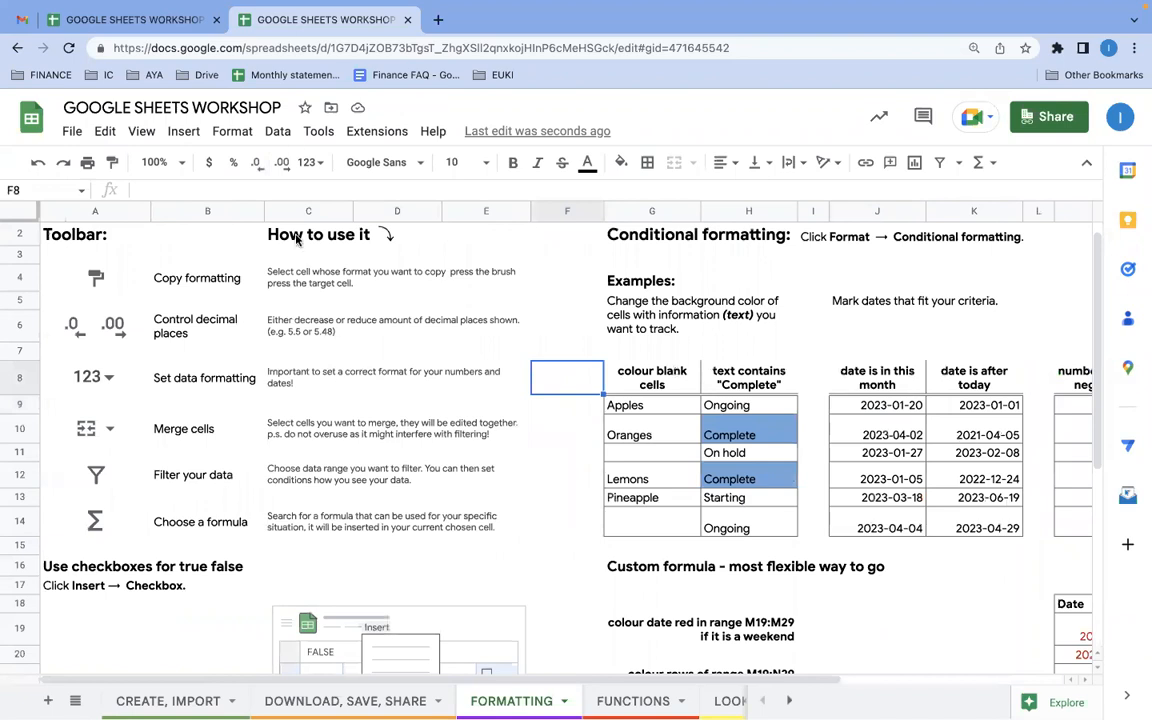
left_click(313, 162)
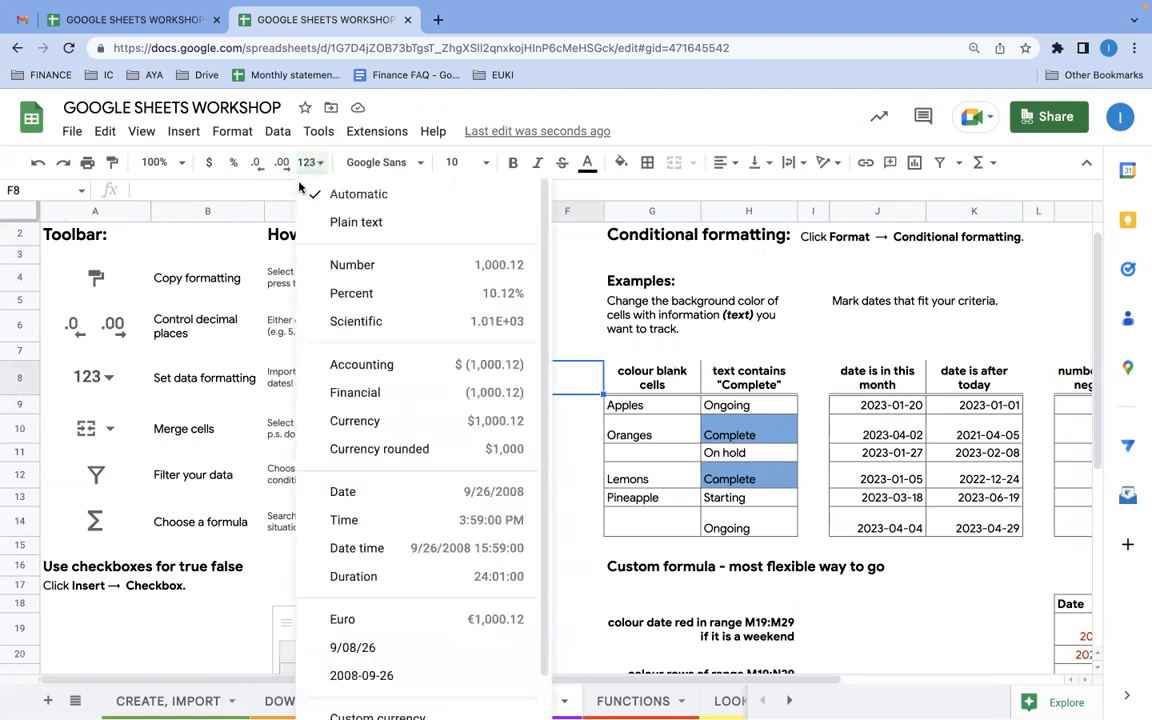
left_click(205, 320)
Enter the text home in cell F6 and the number 123 in cell F7.
left_click(550, 335)
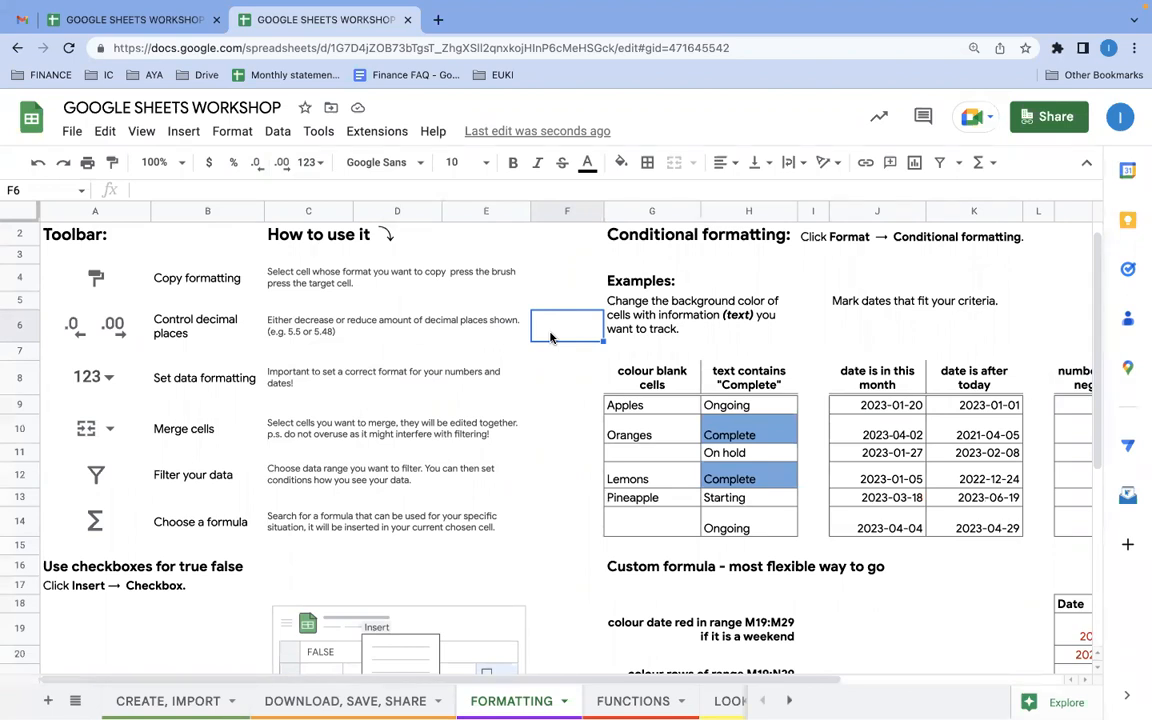
type("home")
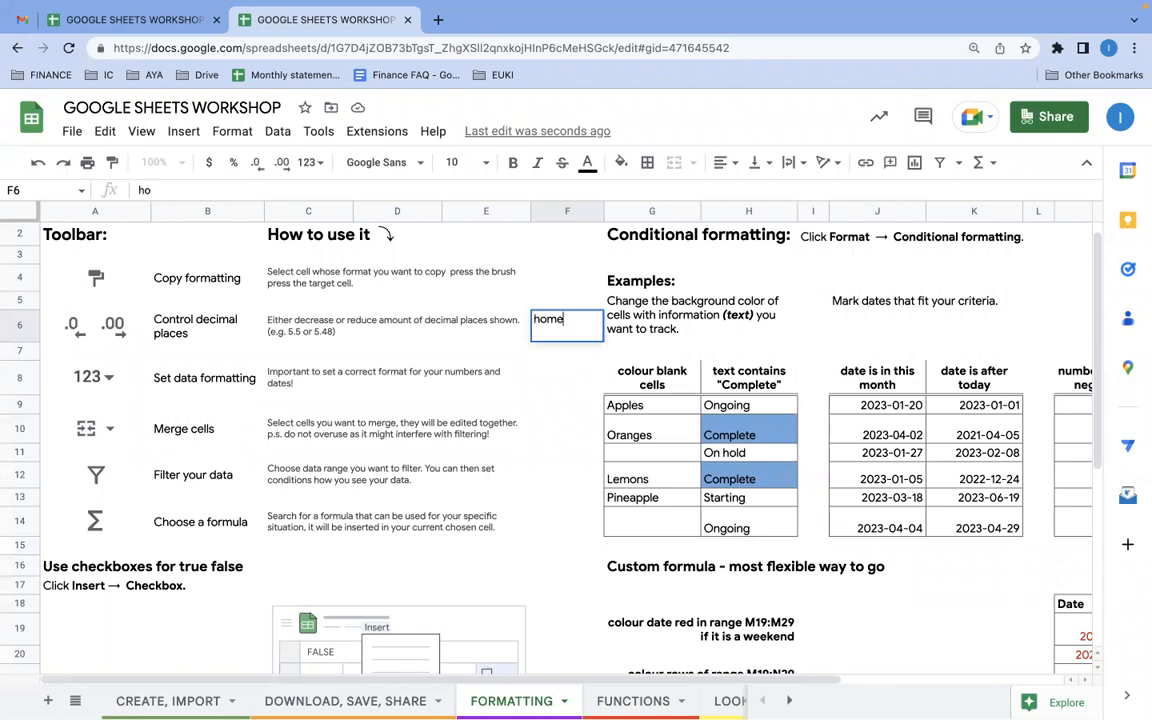
key("Return")
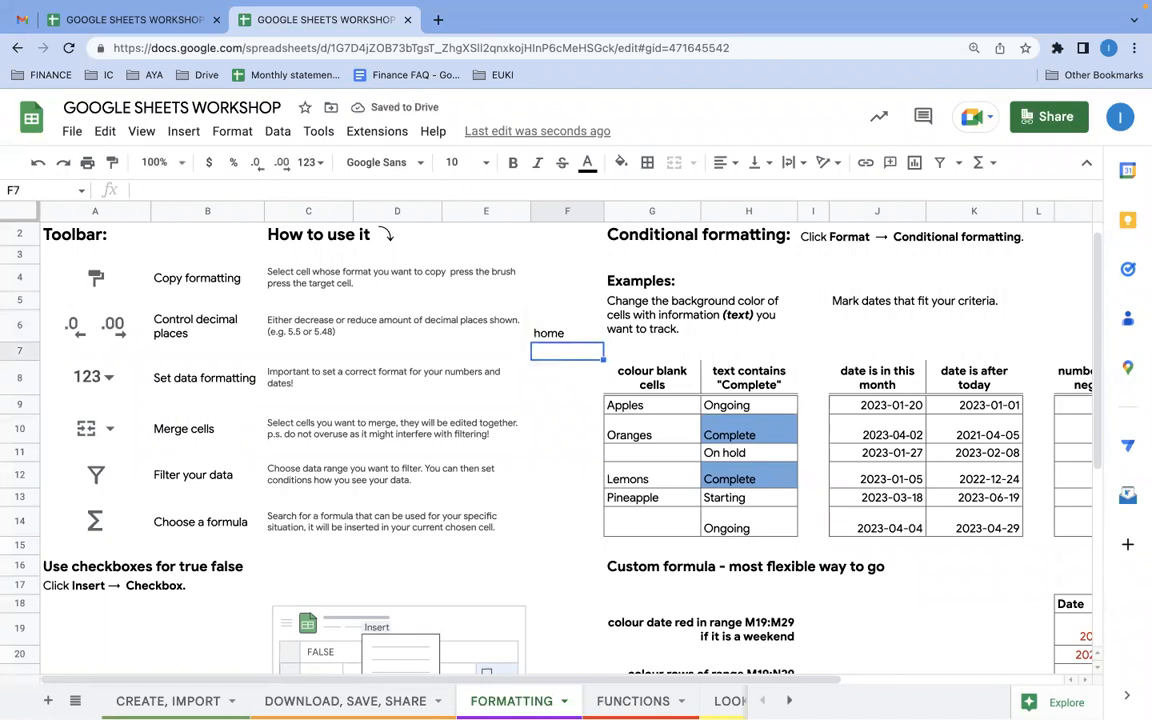
type("ąčę")
key("BackSpace")
key("BackSpace")
key("BackSpace")
key("ctrl+space")
type("123")
key("Return")
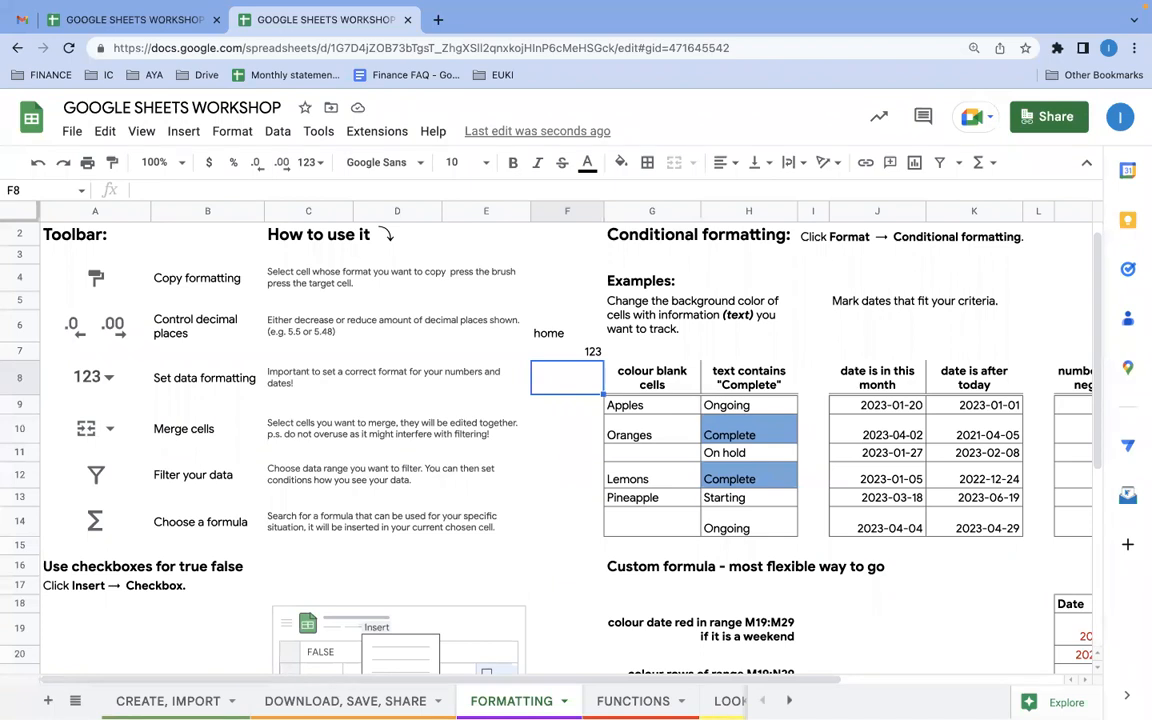
Apply the Number format to M9:M14 in the "number is 0 or negative" column.
scroll(700, 349, "right", 3)
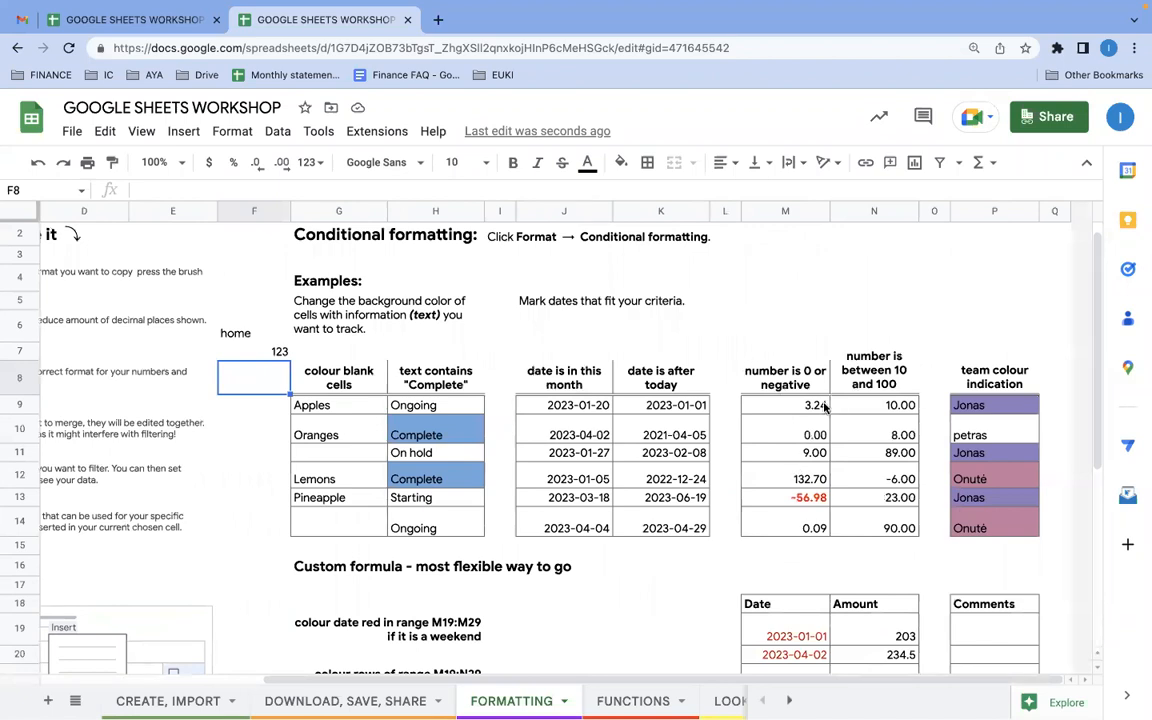
left_click(816, 406)
left_click_drag(816, 434, 810, 528)
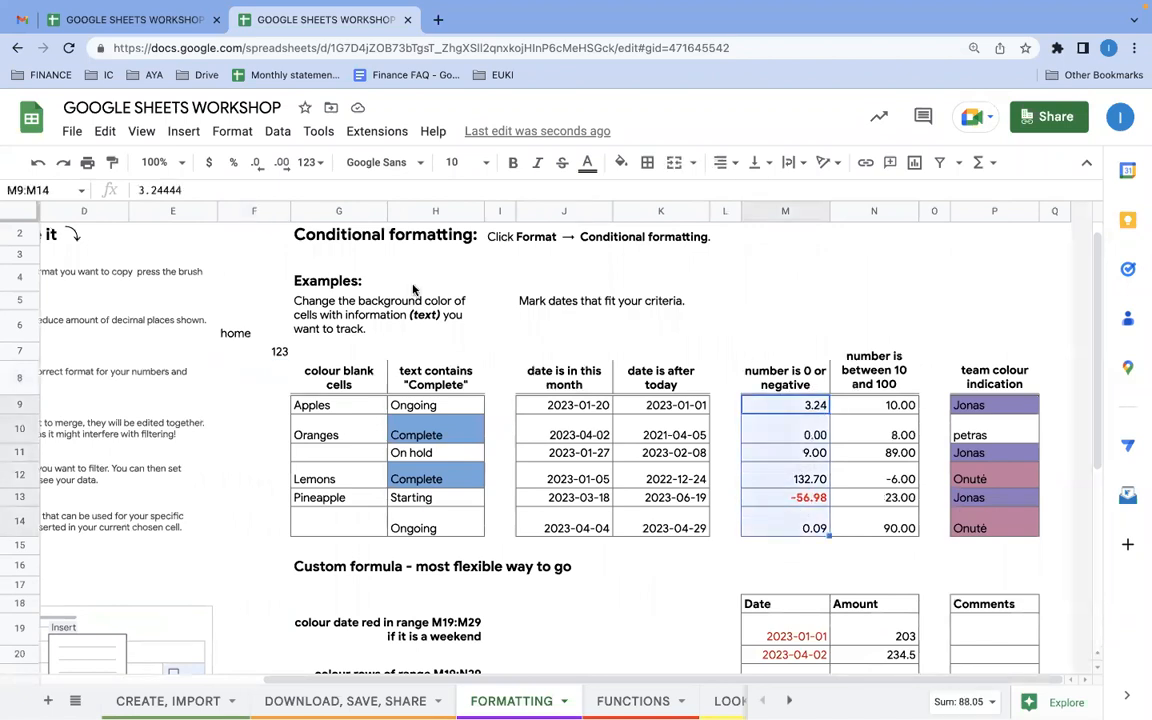
left_click(308, 162)
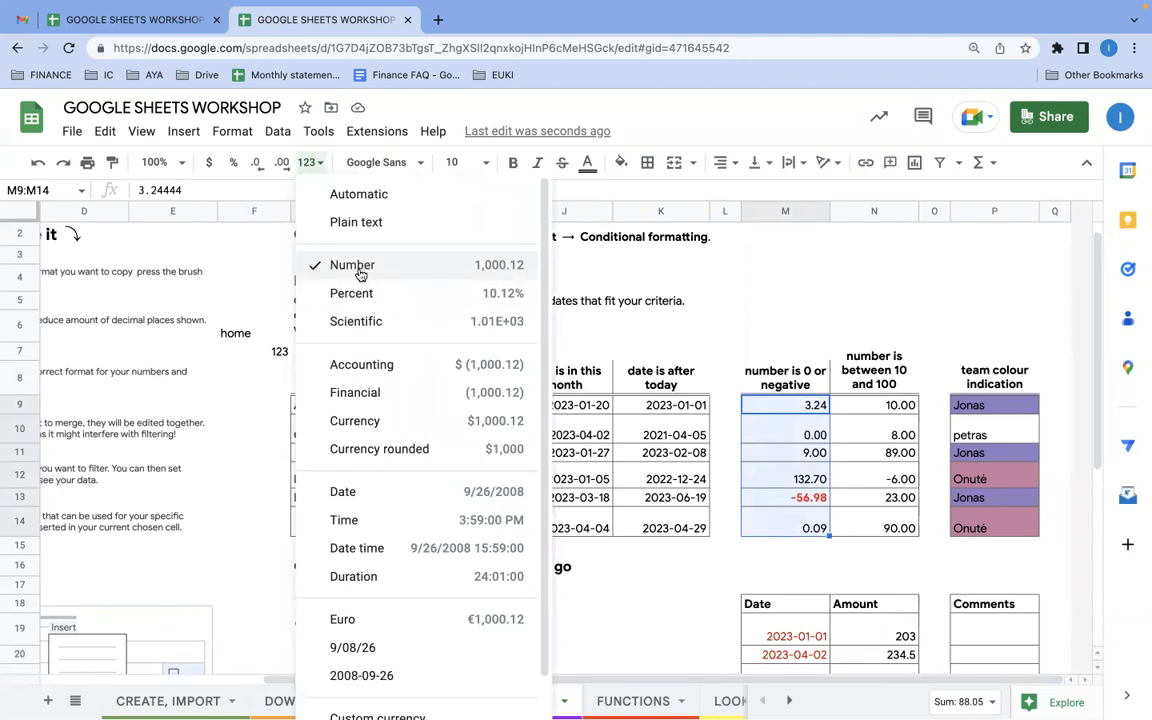
left_click(368, 271)
Look through the date and custom format options for J9:J14 without applying any.
left_click_drag(560, 406, 579, 530)
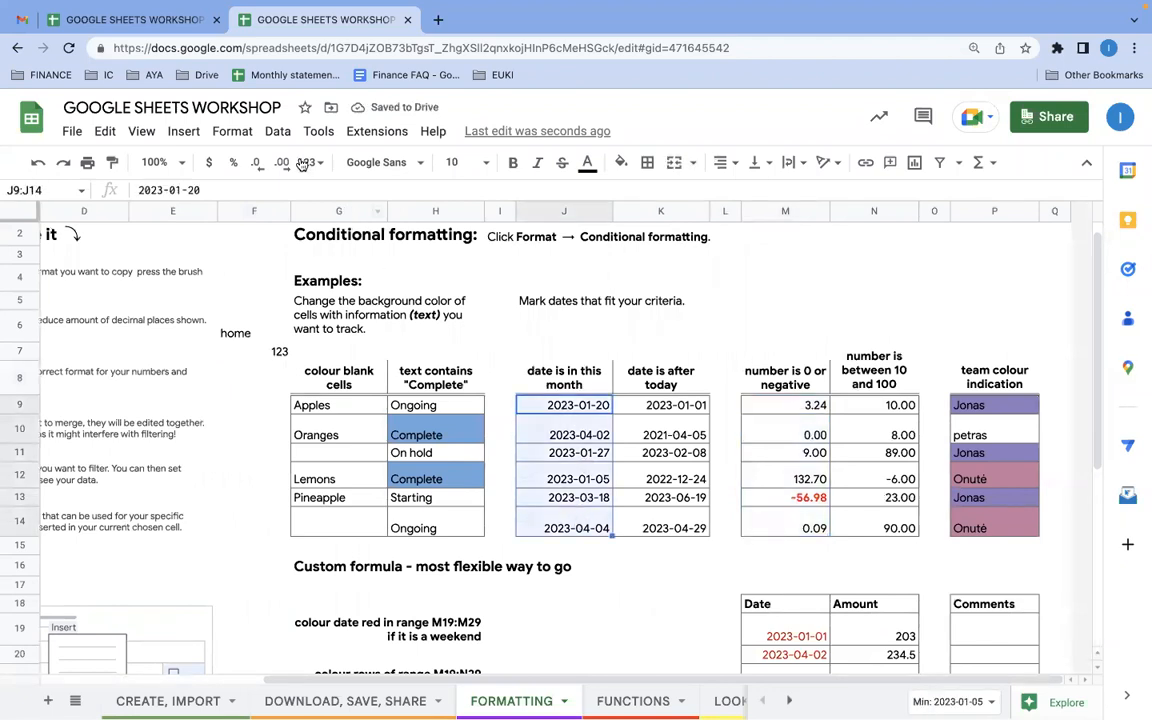
left_click(308, 162)
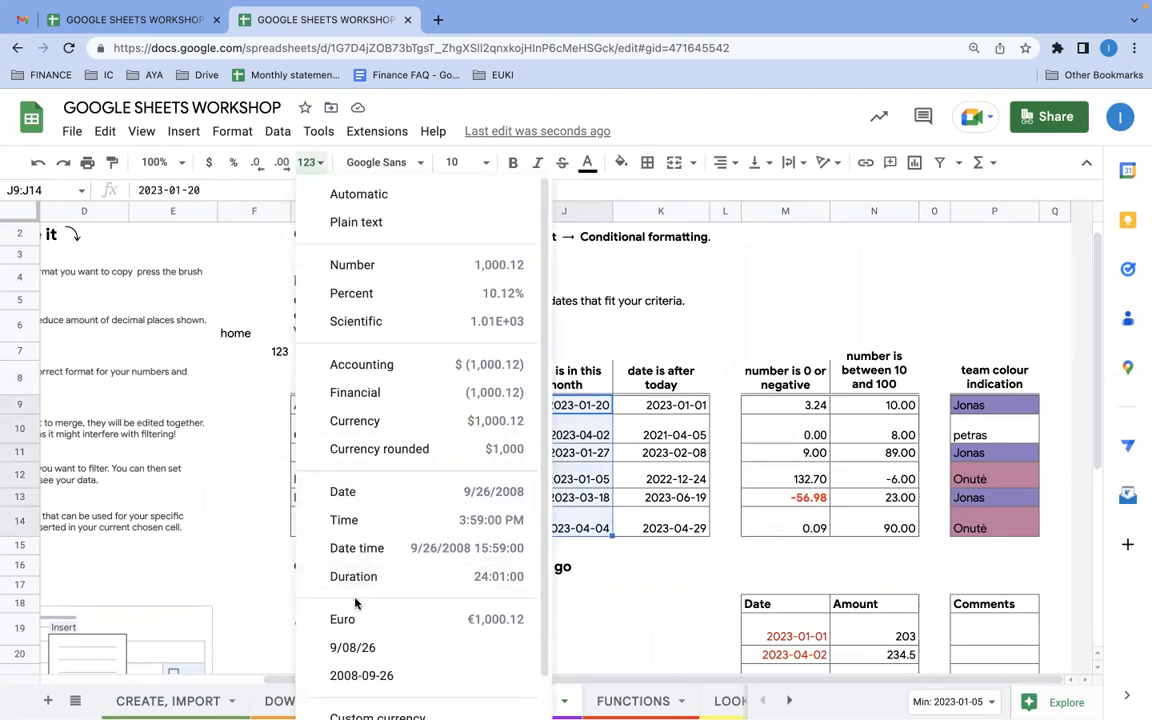
scroll(355, 600, "down", 1)
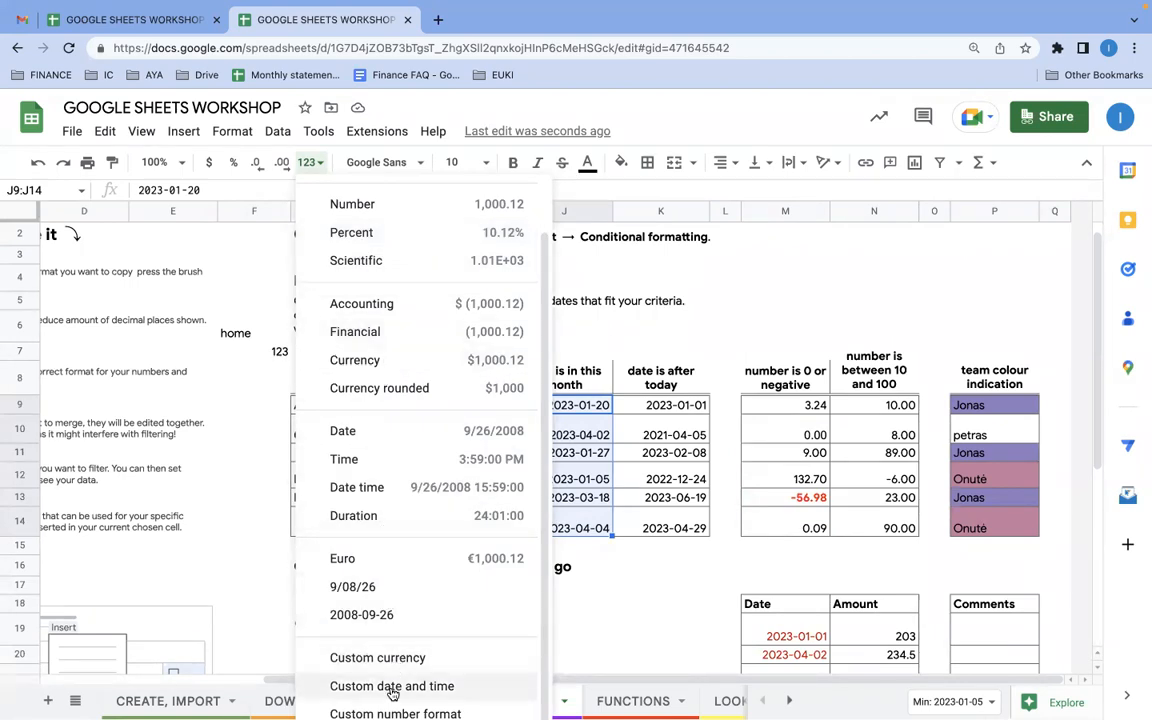
left_click(706, 570)
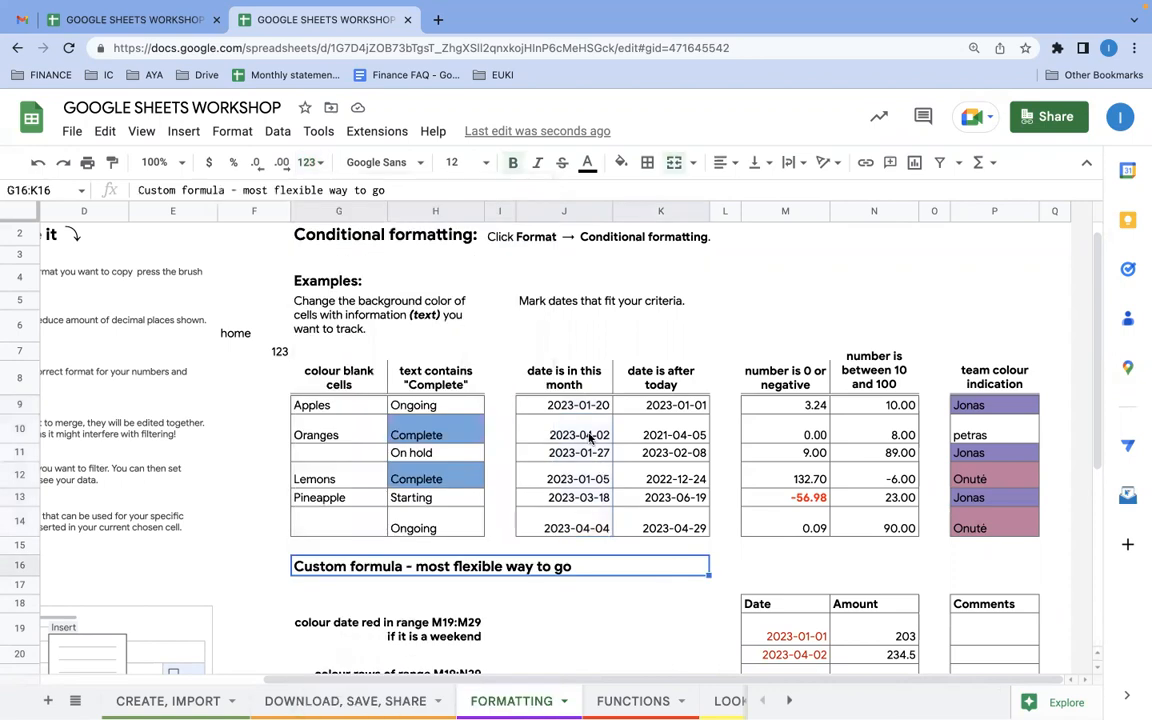
Apply the Date format to the dates in J9:K14.
left_click_drag(577, 408, 665, 530)
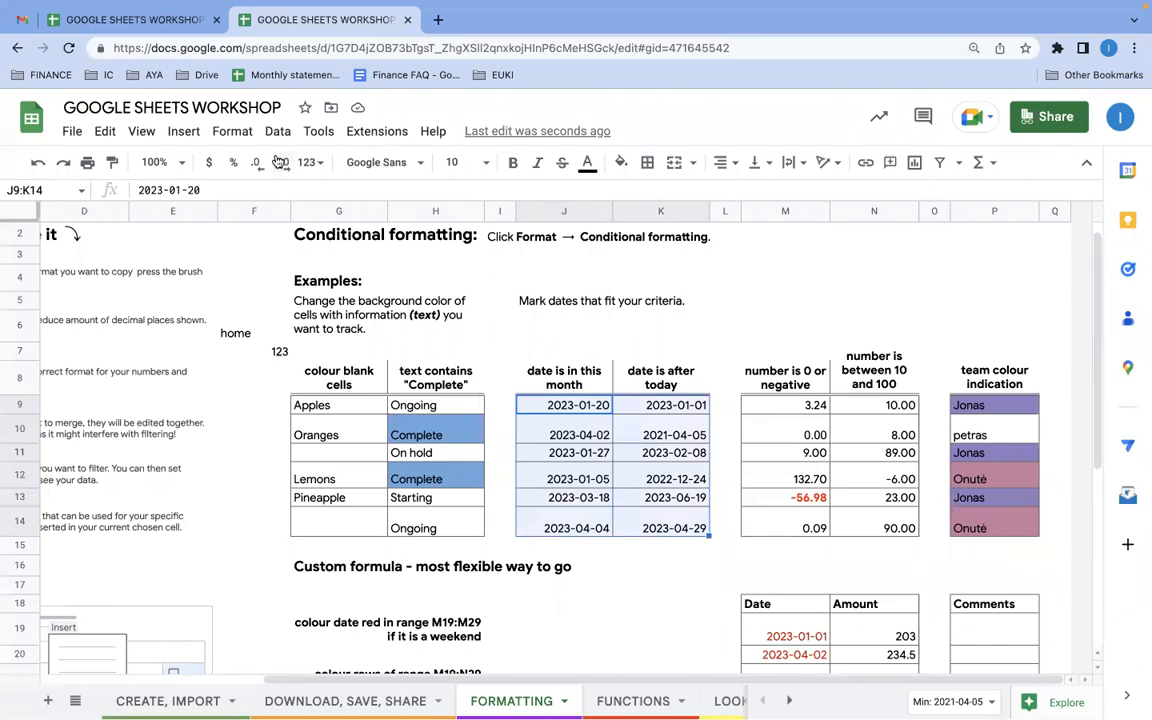
left_click(318, 163)
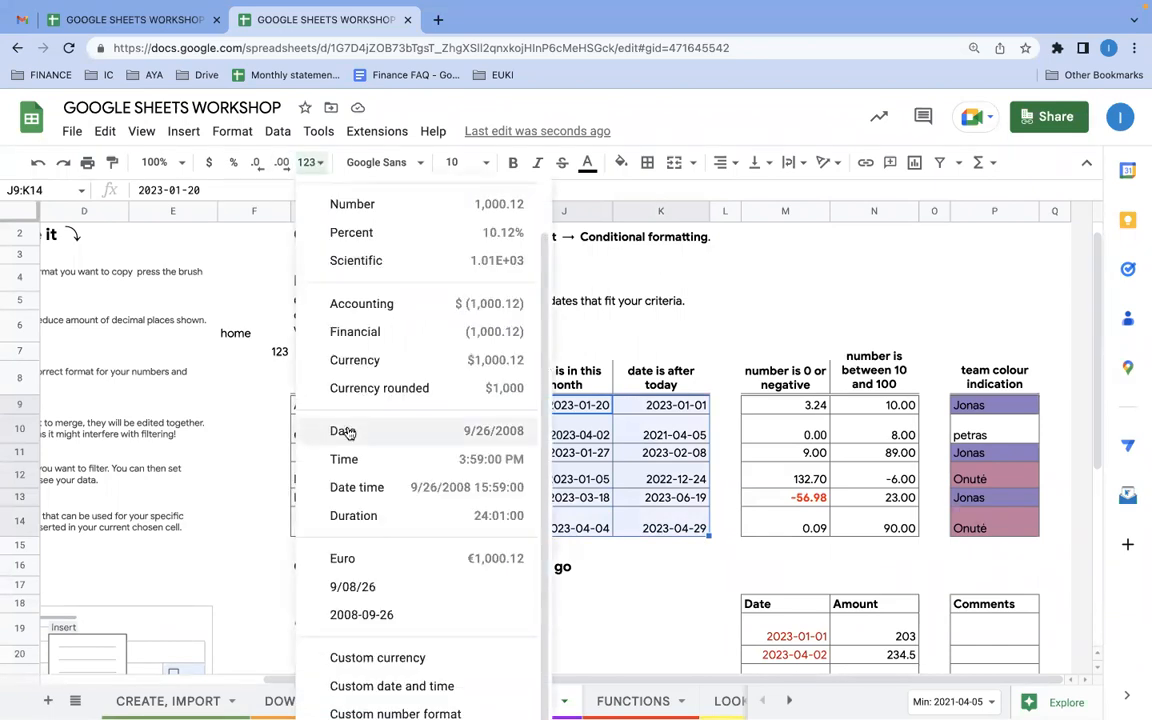
left_click(346, 432)
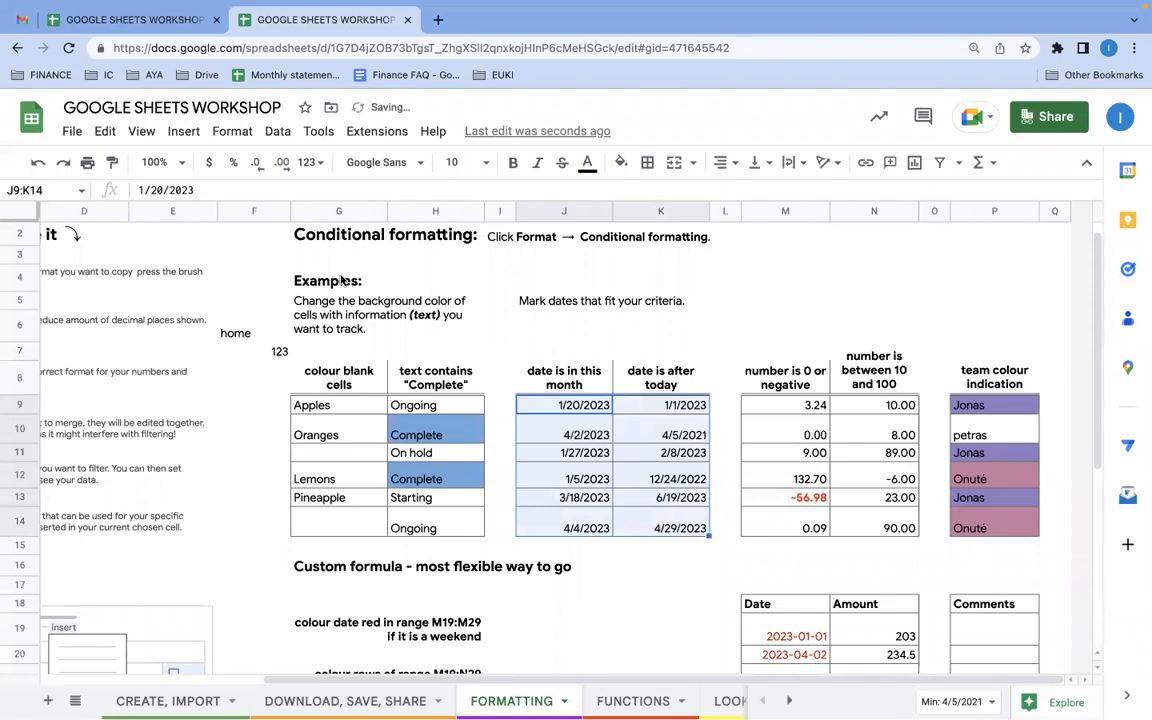
Look through the custom date and time formats and their date, time and duration components for J9:K14 without applying any.
left_click(313, 162)
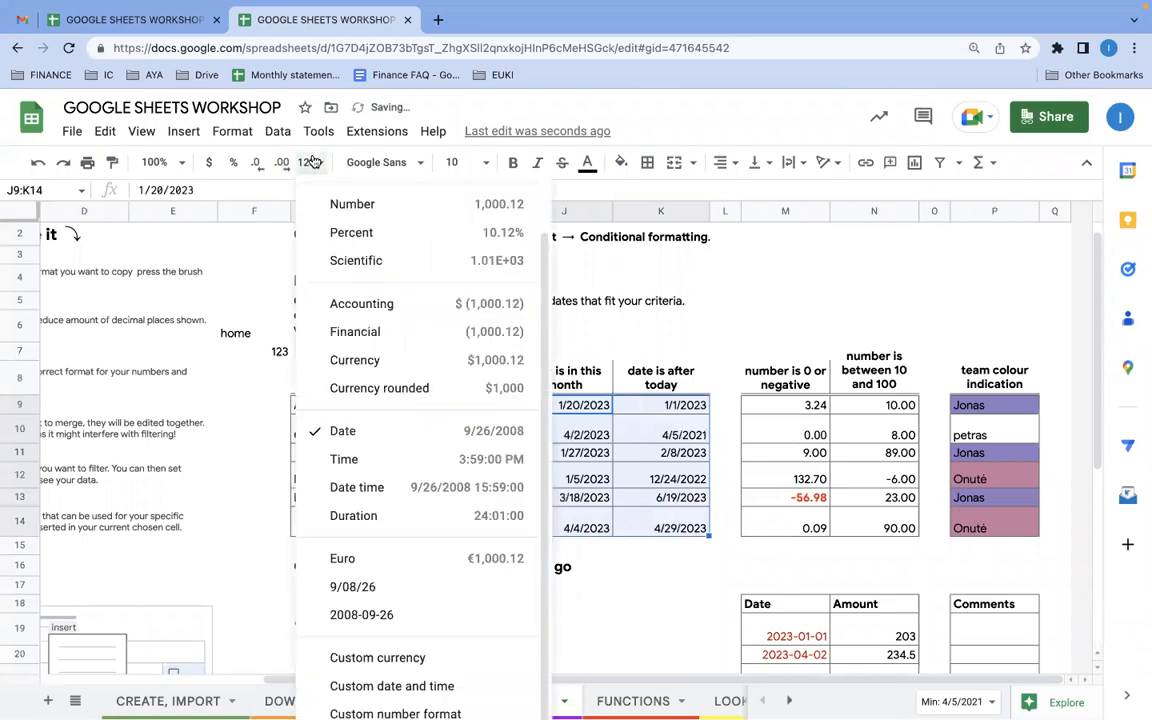
left_click(384, 687)
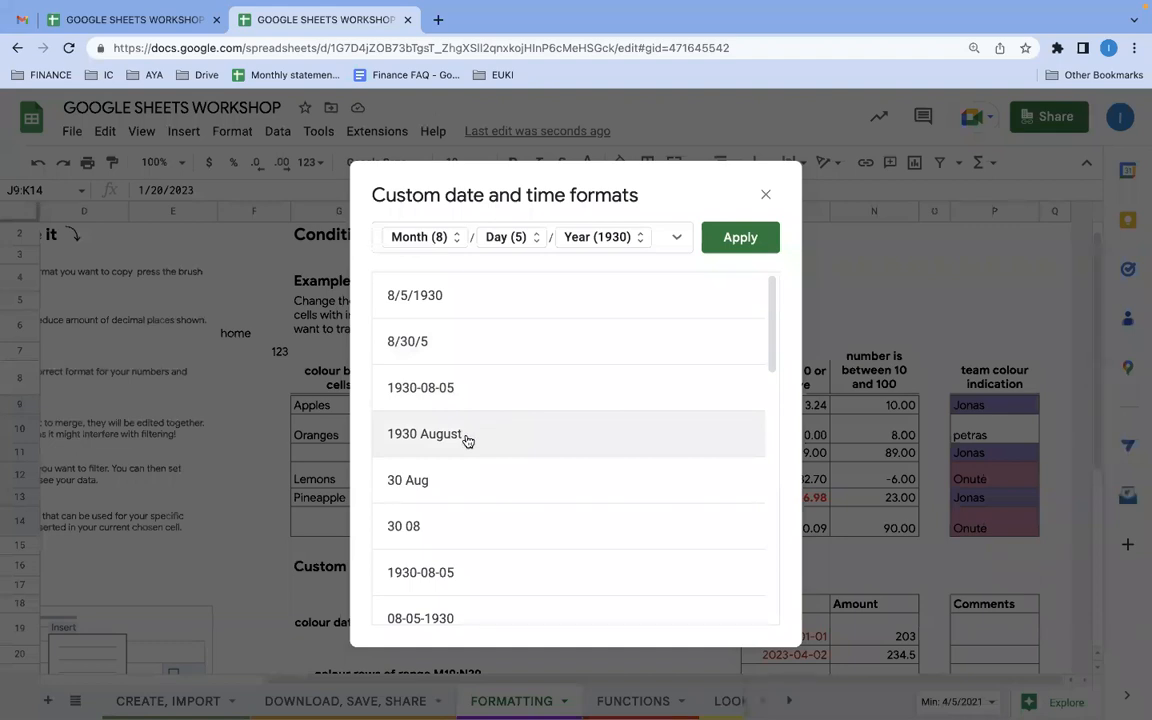
scroll(467, 440, "down", 5)
scroll(467, 440, "up", 3)
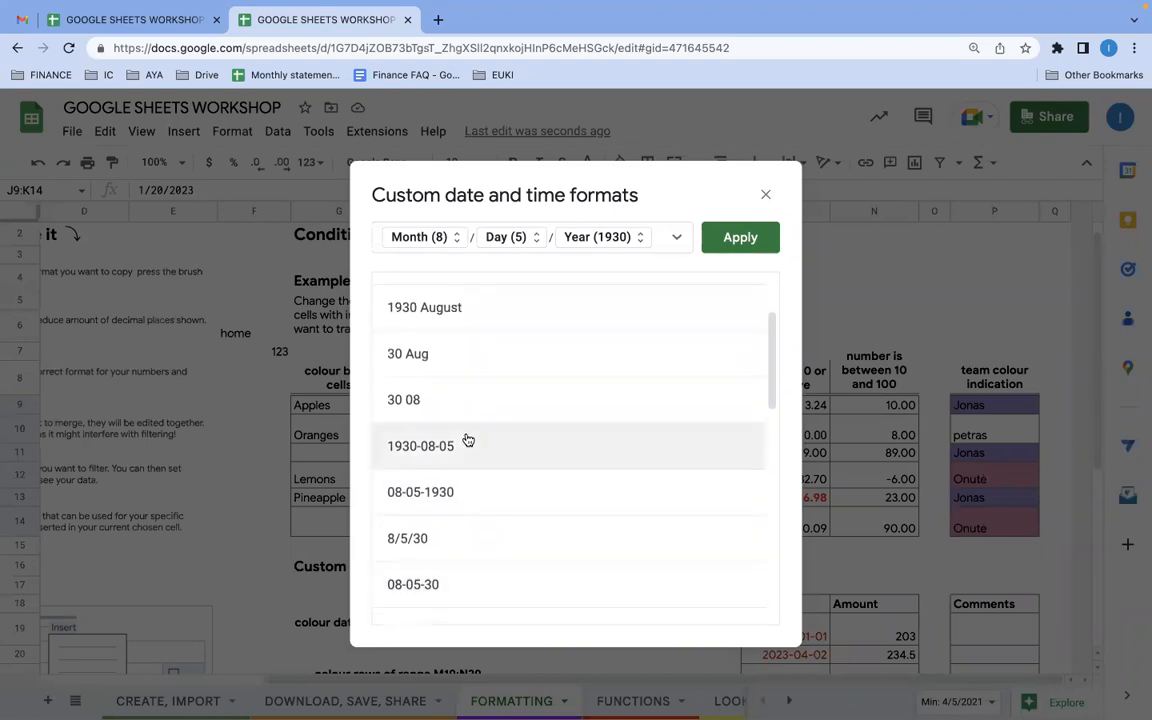
left_click(676, 237)
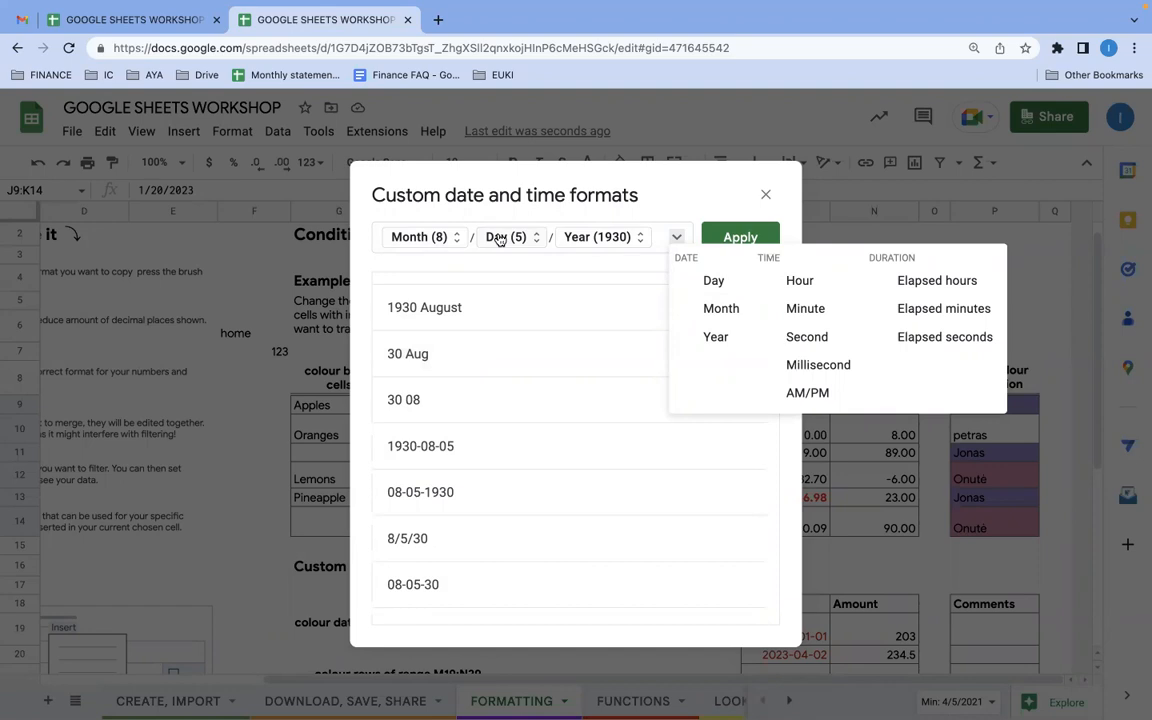
left_click(765, 192)
Apply the year-month-day date format, shown as 2008-09-26, to the dates in J9:K14.
left_click(314, 164)
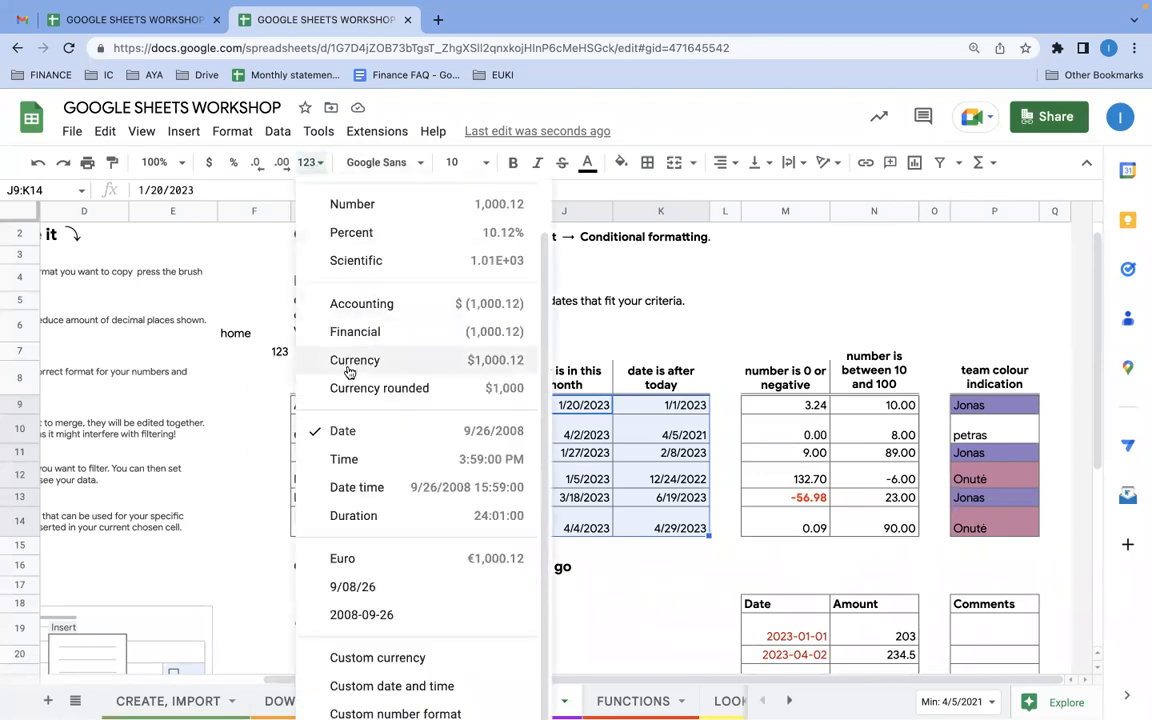
left_click(351, 618)
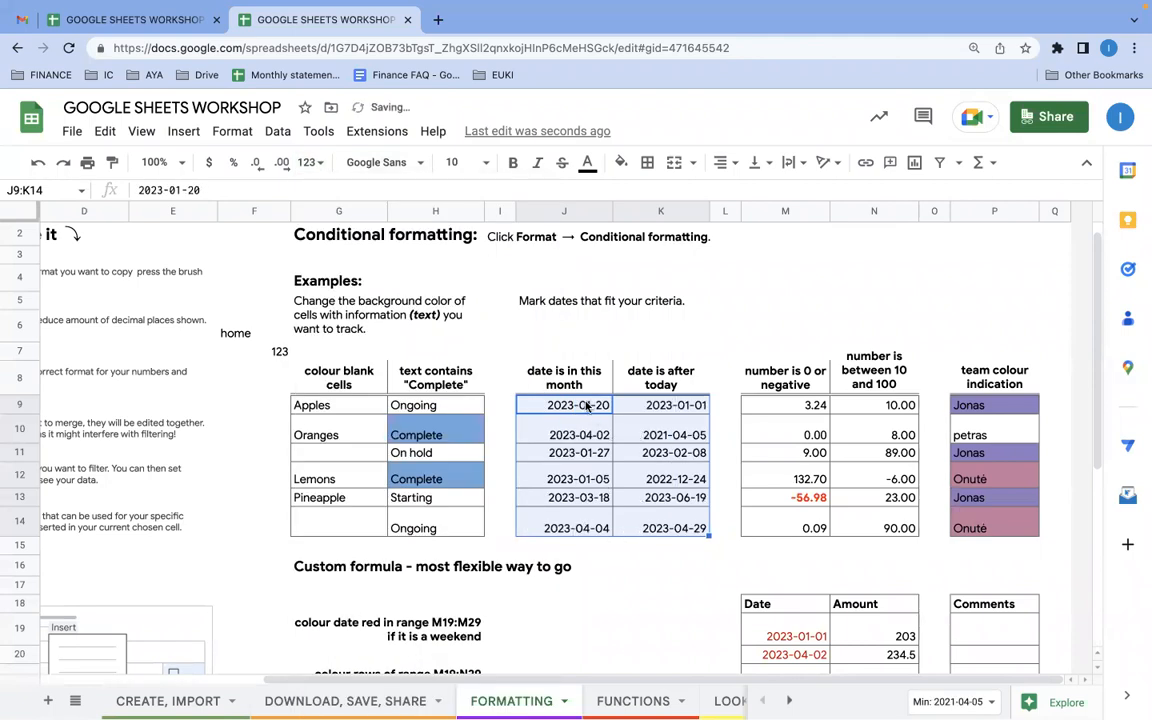
left_click(307, 162)
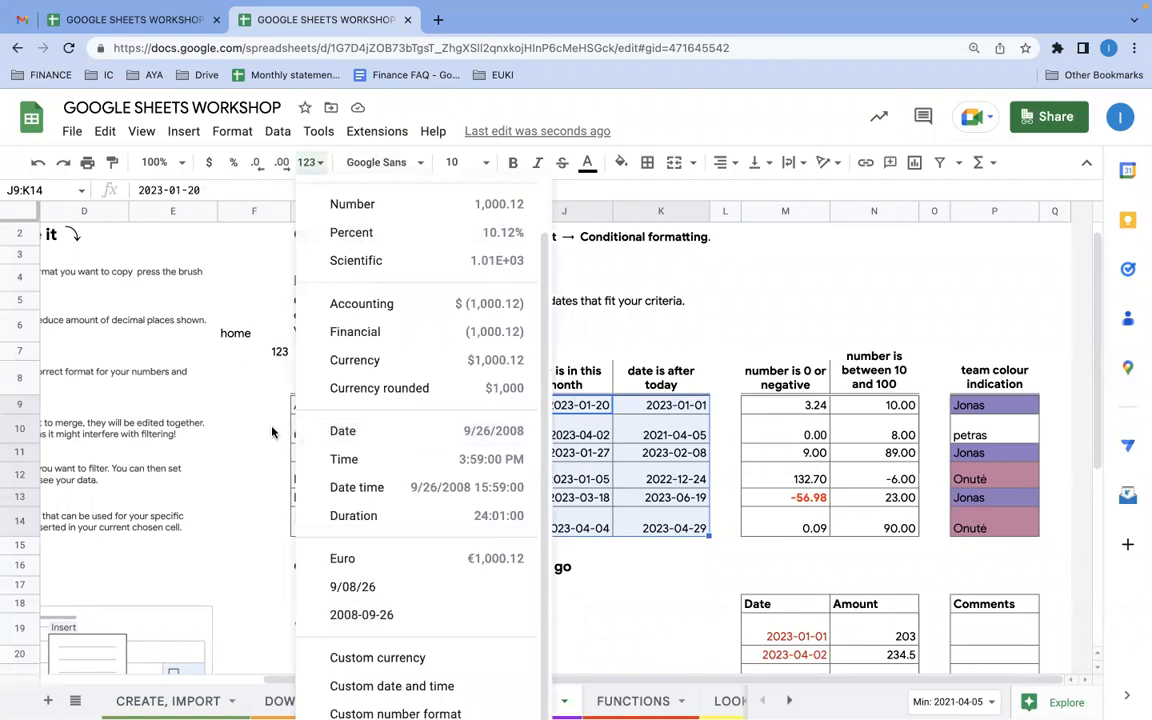
left_click(264, 380)
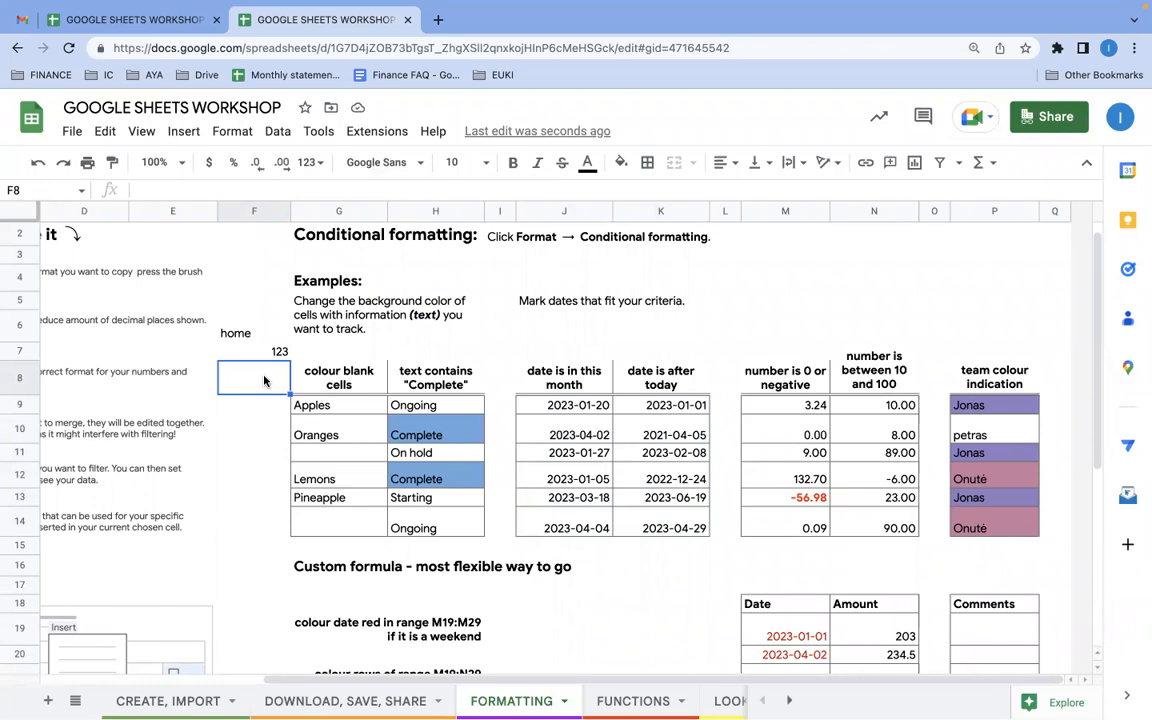
Review the spreadsheet's general settings for locale and time zone without changing them.
left_click(76, 133)
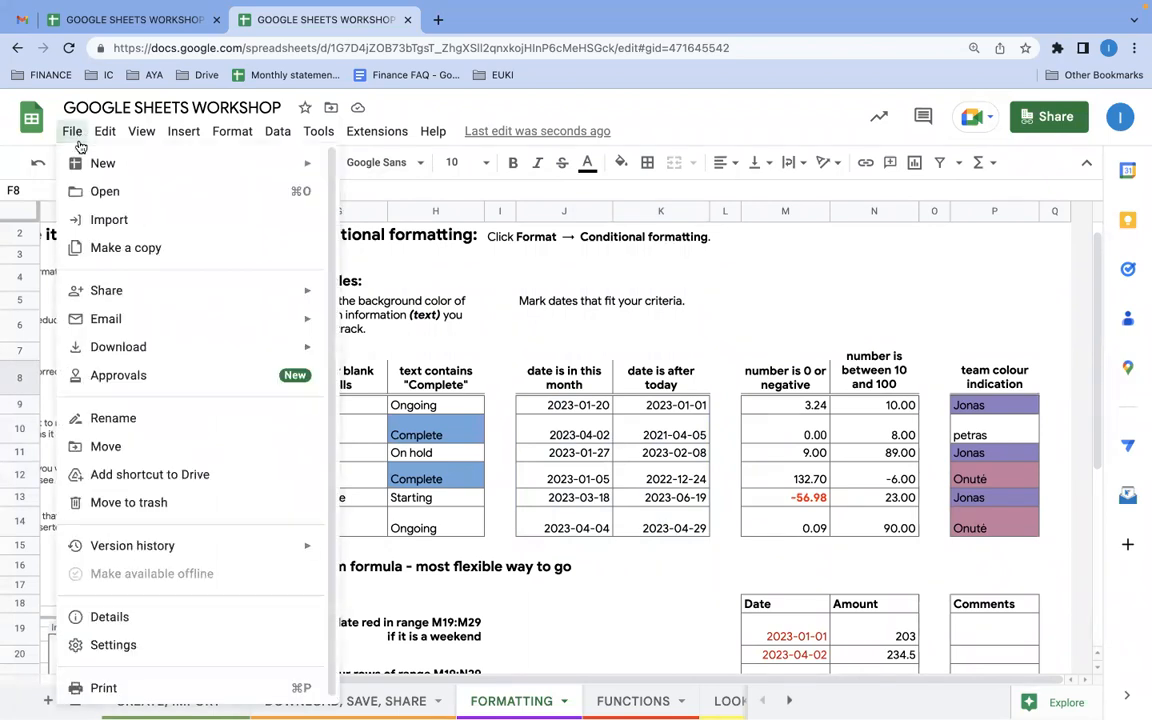
left_click(134, 645)
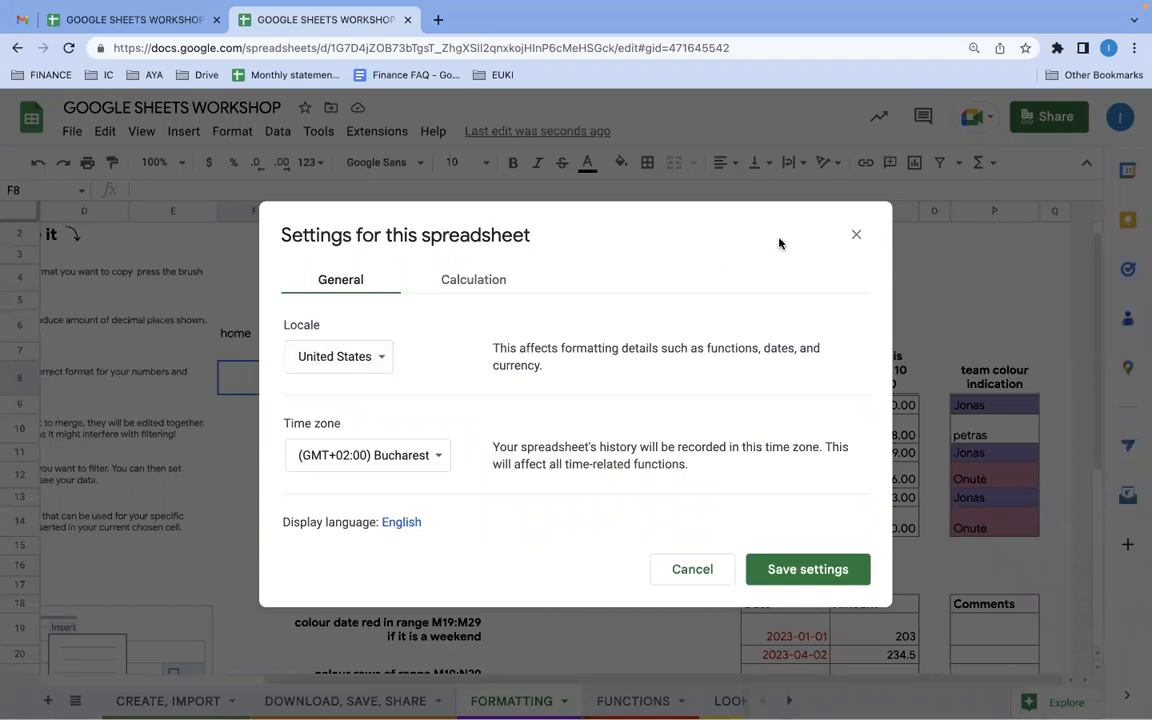
left_click(856, 236)
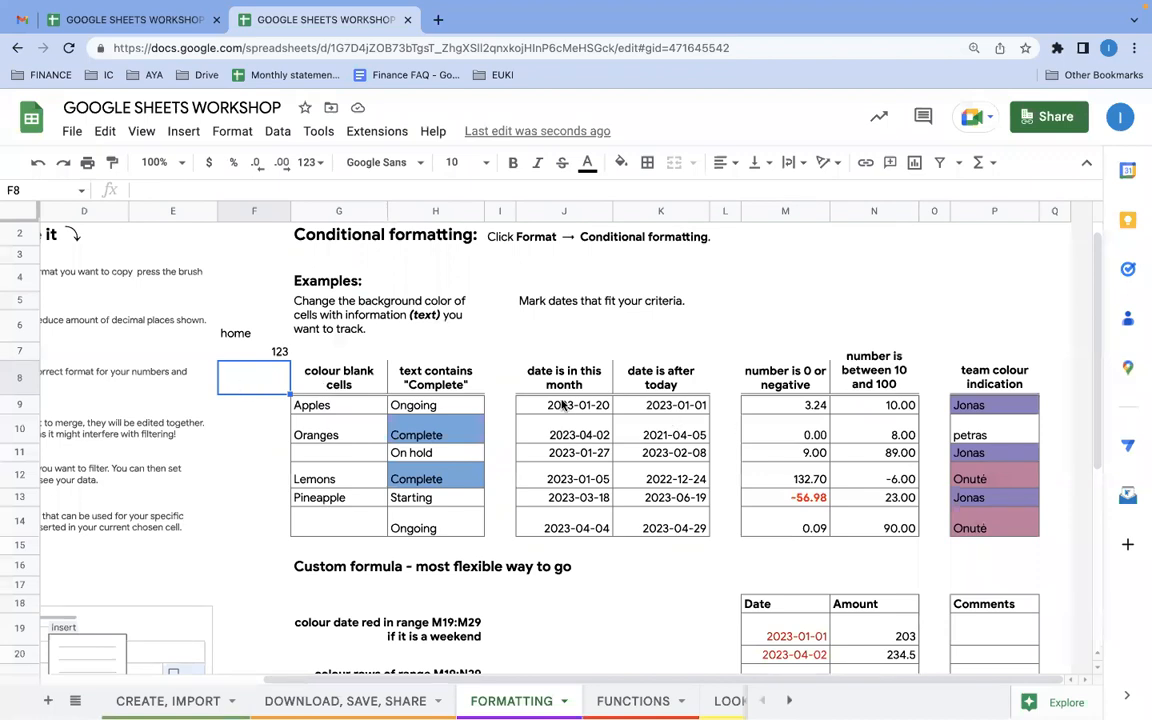
Enter the number 3.2 with a decimal point in cell F8.
left_click(245, 424)
left_click(239, 380)
scroll(239, 380, "left", 5)
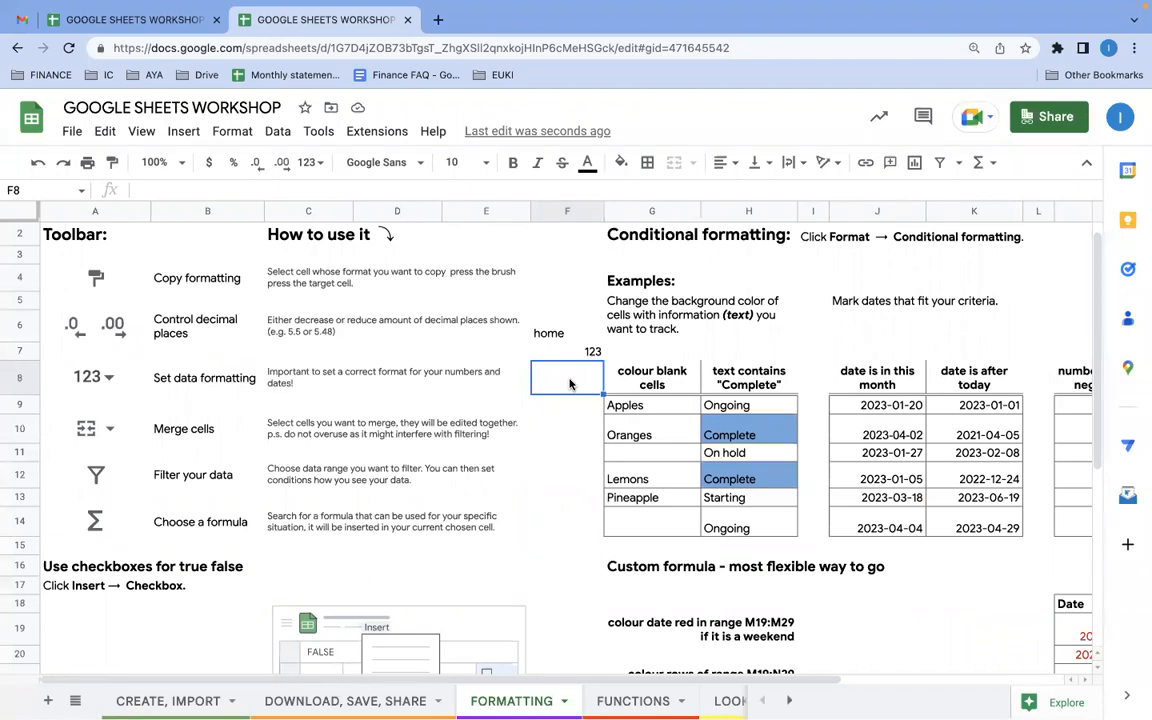
type("3.")
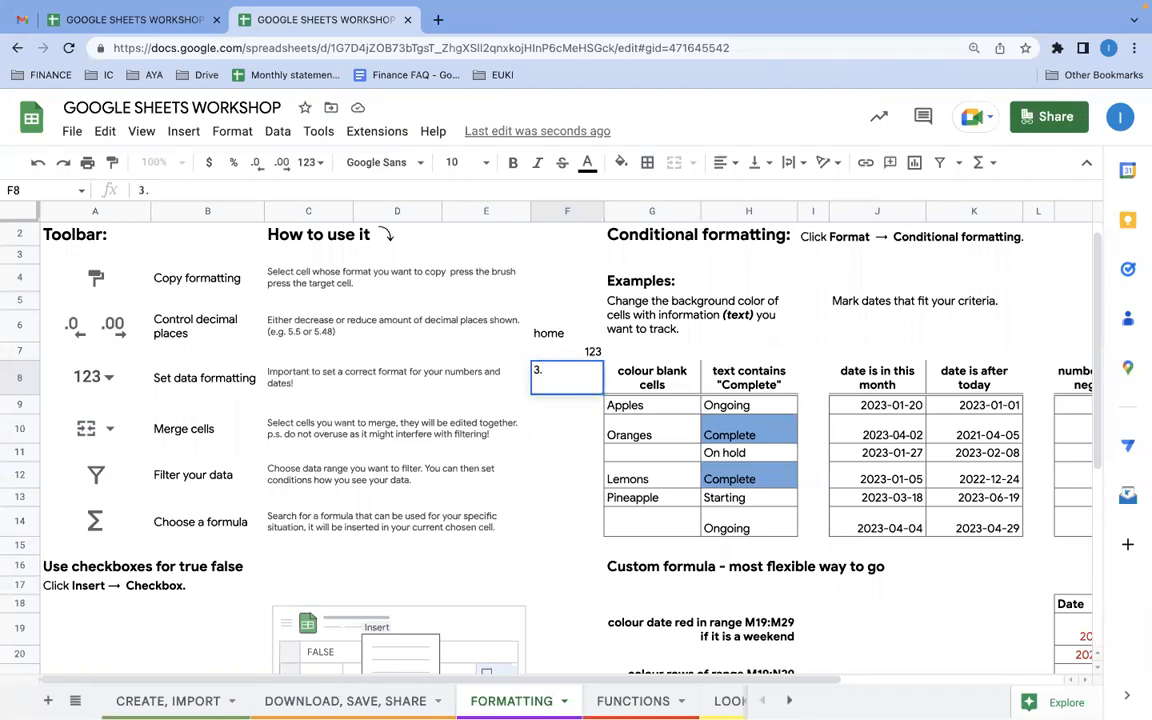
type("2")
key("Return")
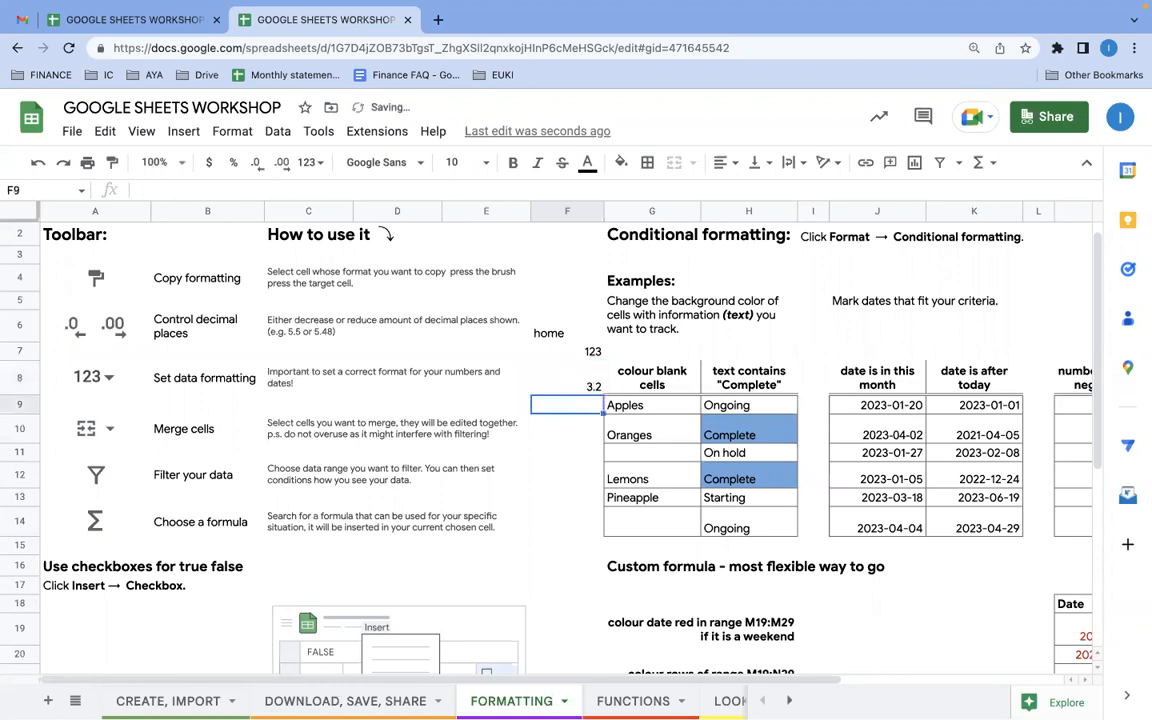
Enter 3,2 with a comma as the decimal separator in cell F9.
type("3")
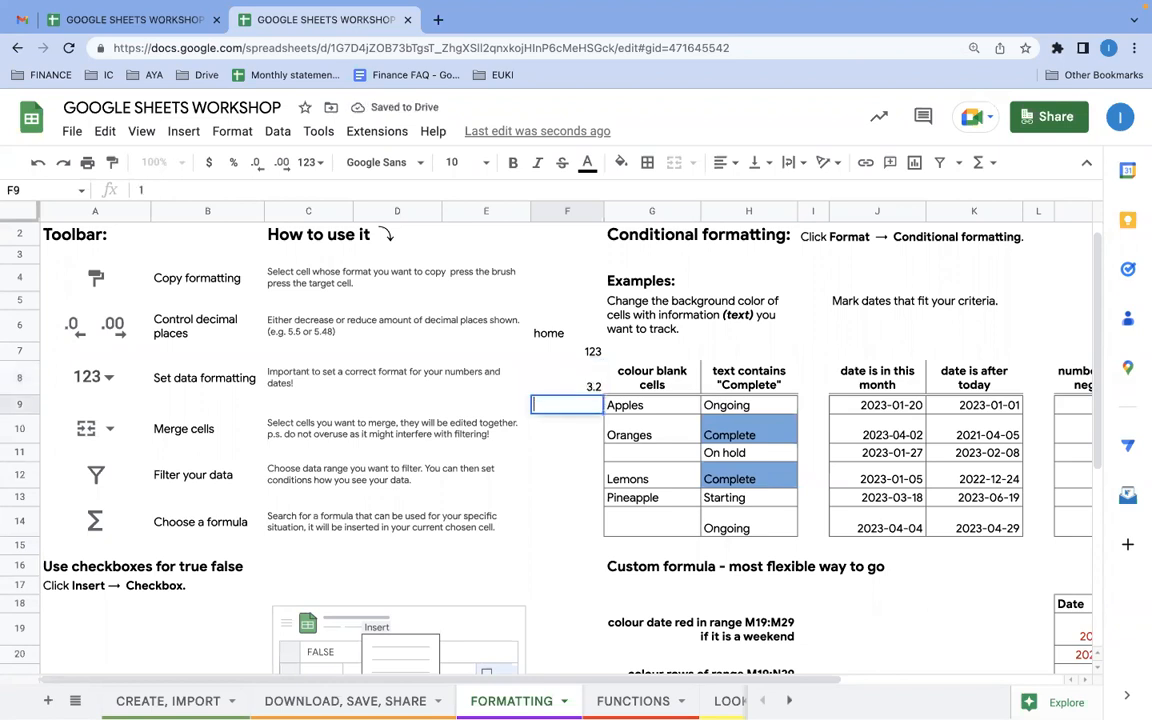
type(",1")
key("BackSpace")
type("2")
key("Return")
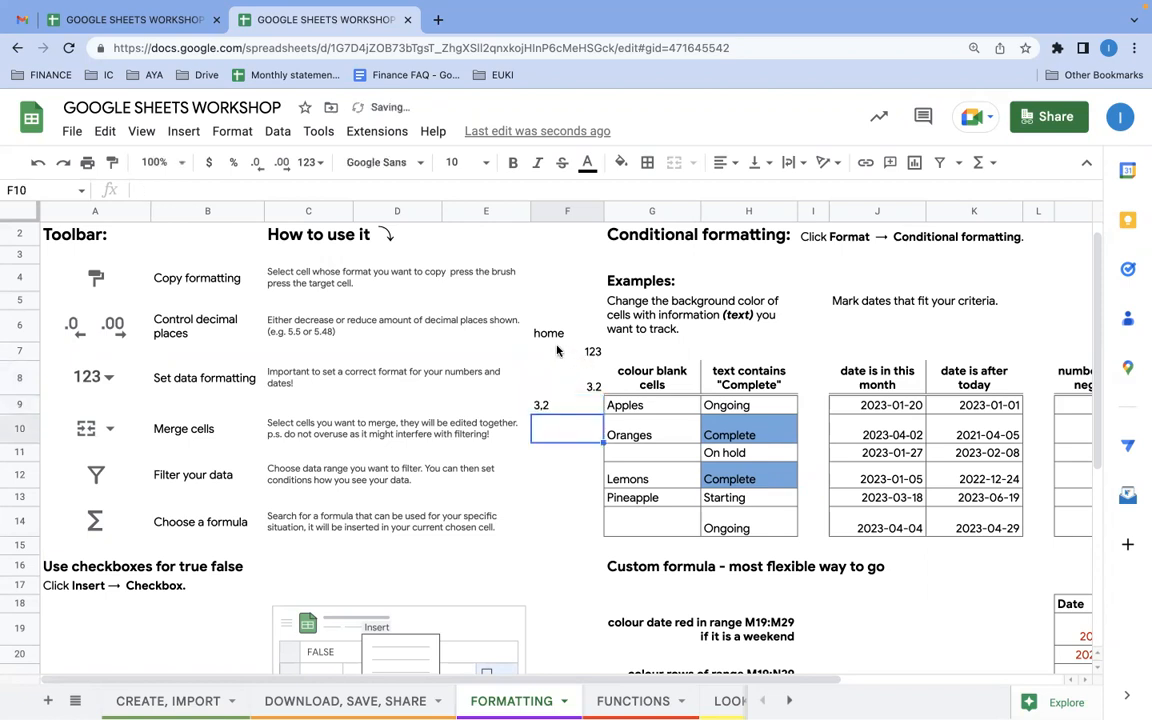
left_click(552, 404)
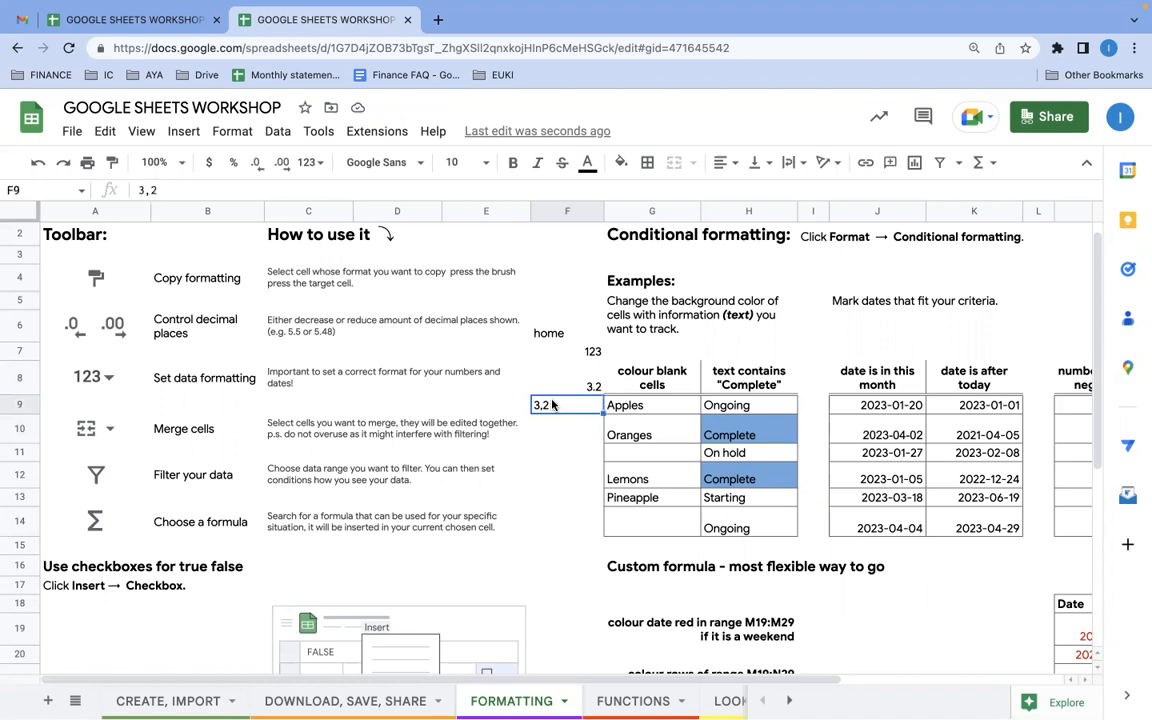
Clear the sample entries from cells F6:F9.
left_click_drag(550, 334, 548, 410)
key("Delete")
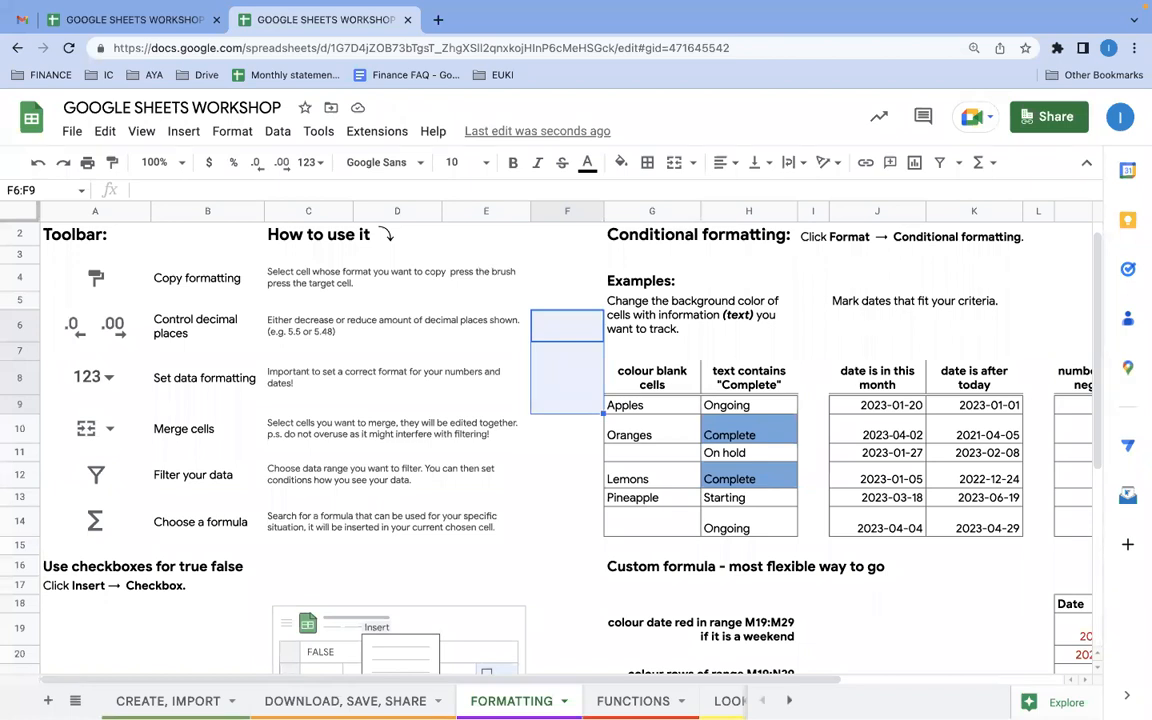
left_click(556, 490)
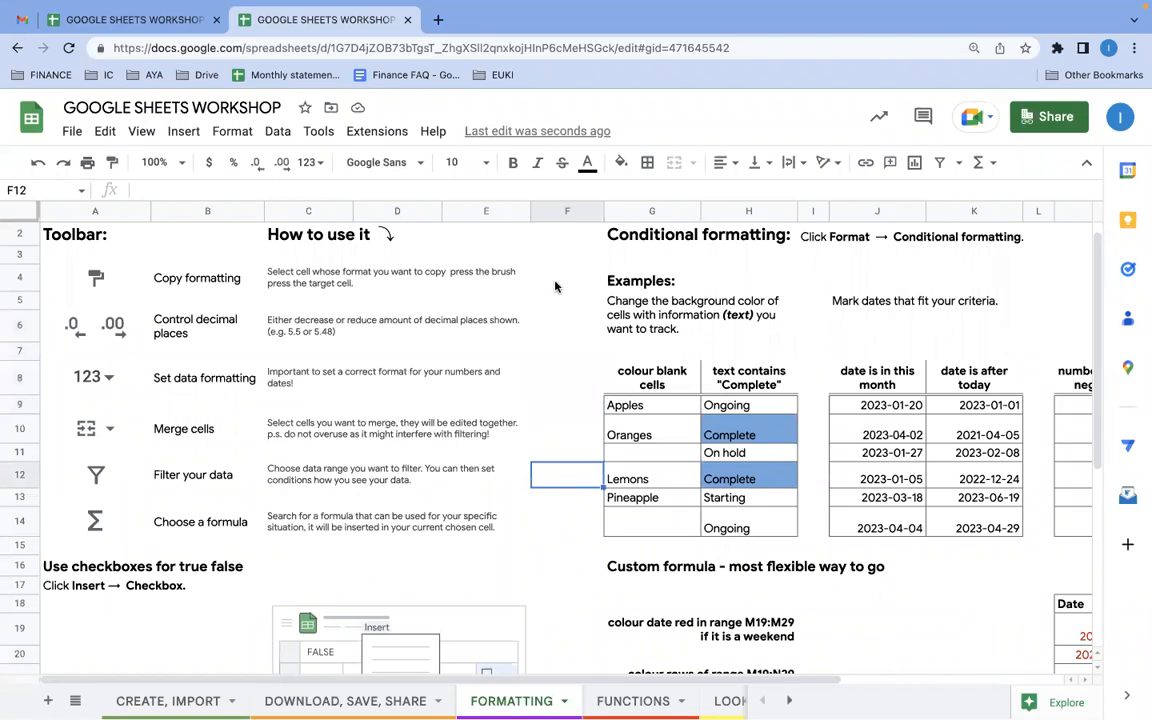
Merge the empty cells F4:F7 and unmerge them again.
left_click_drag(558, 280, 563, 357)
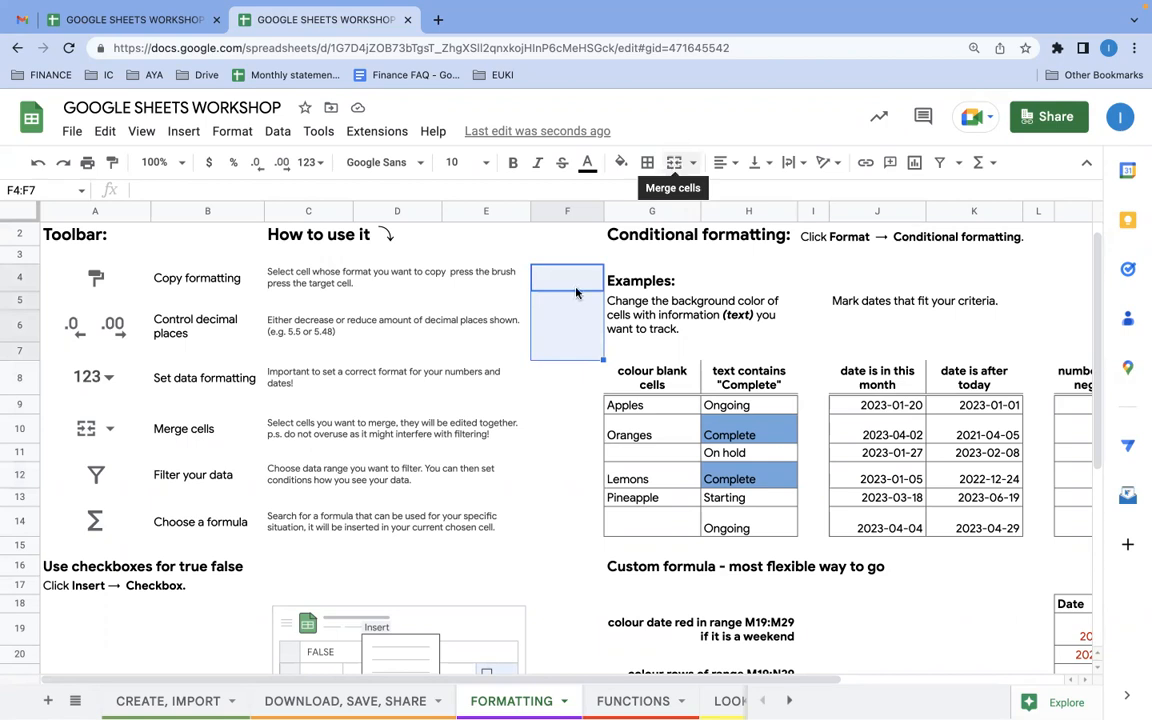
left_click(678, 162)
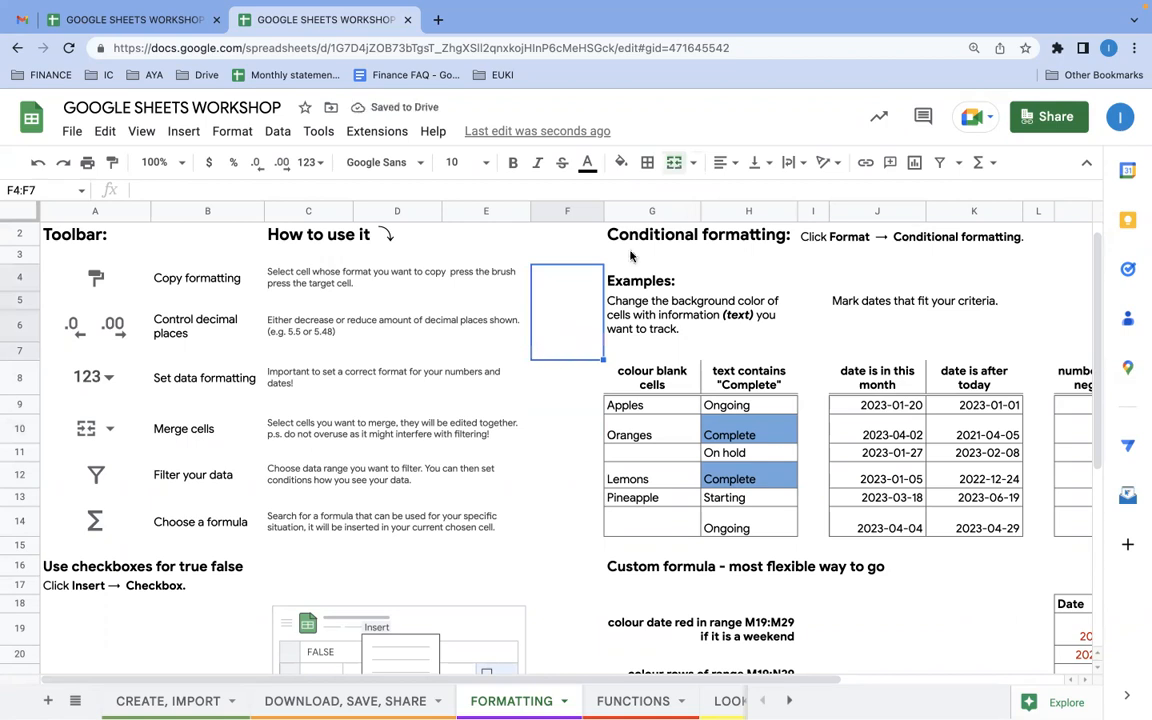
left_click(675, 165)
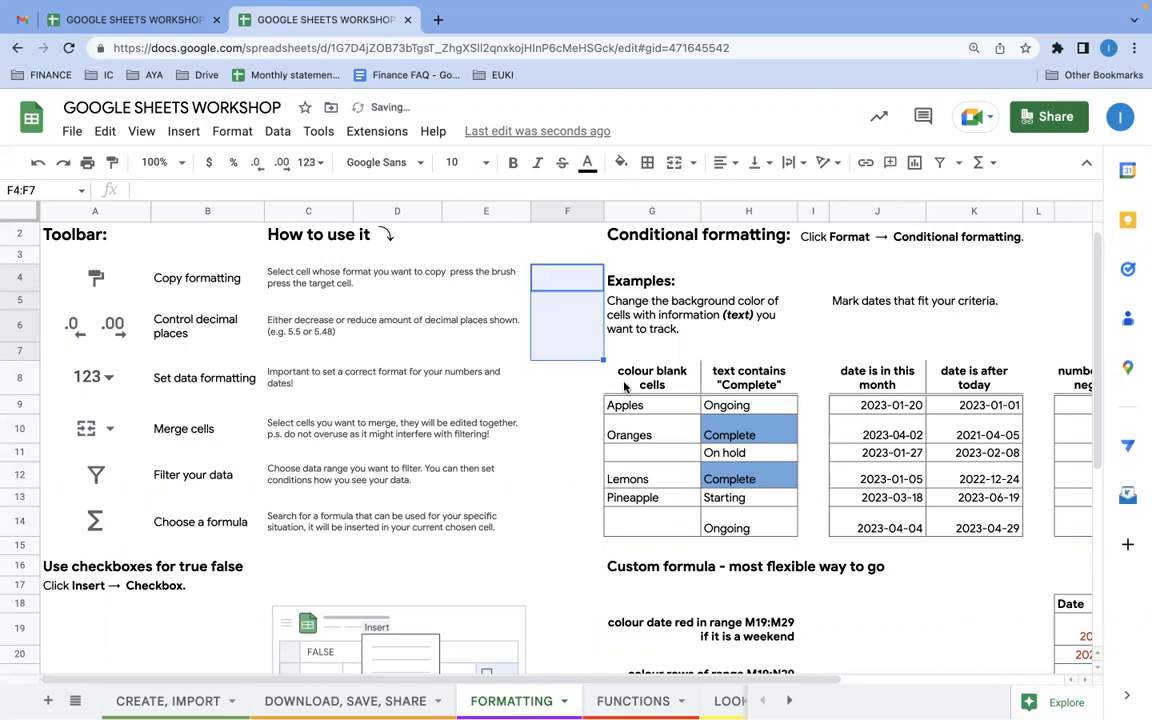
Create a filter on the header cells G8:H8 and view the sort and filter options of the "colour blank cells" column.
left_click_drag(625, 385, 744, 383)
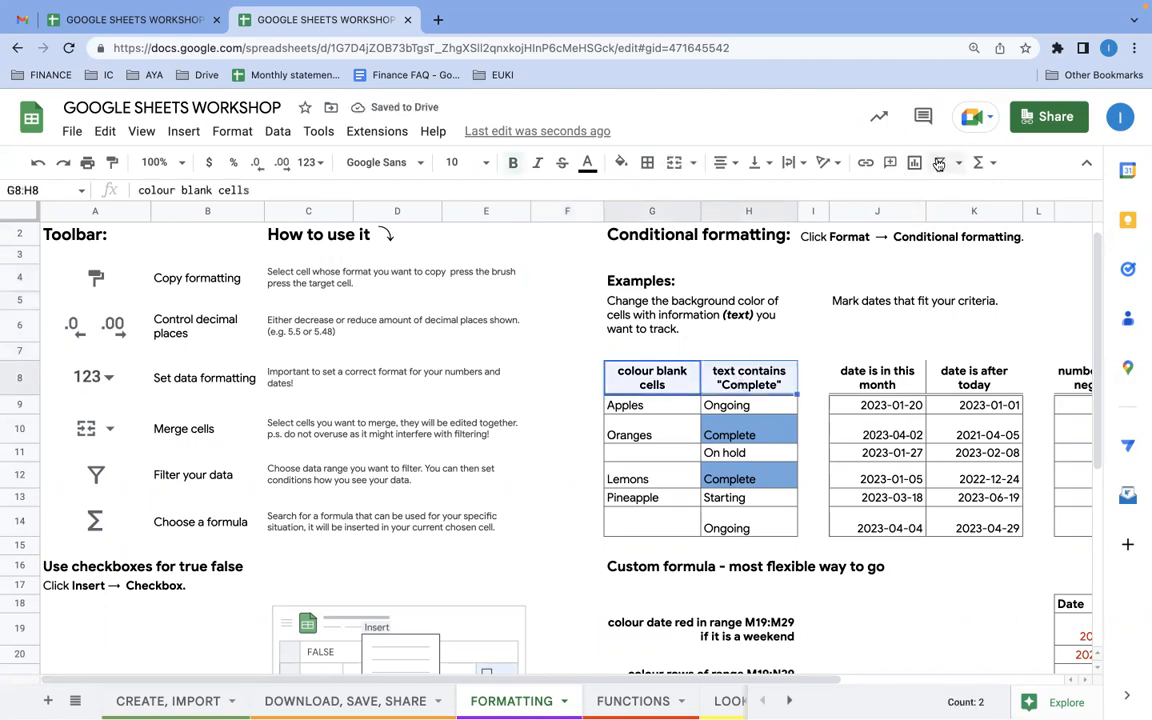
left_click(939, 162)
left_click(690, 386)
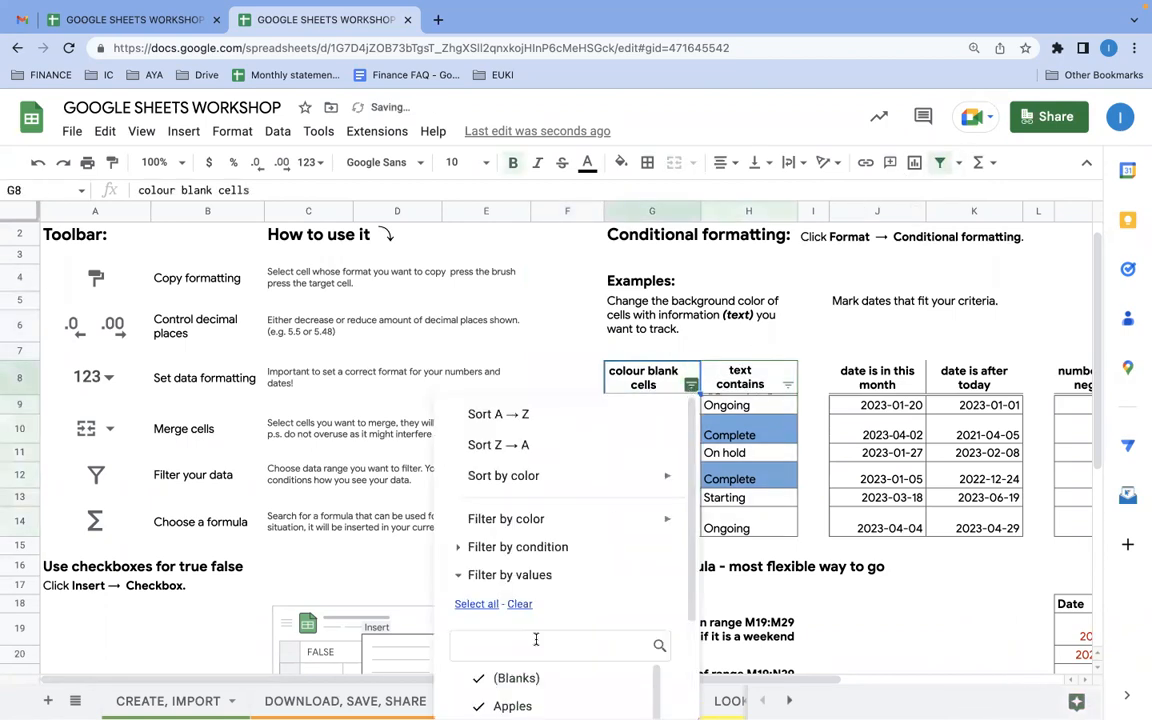
scroll(520, 636, "down", 2)
left_click(567, 277)
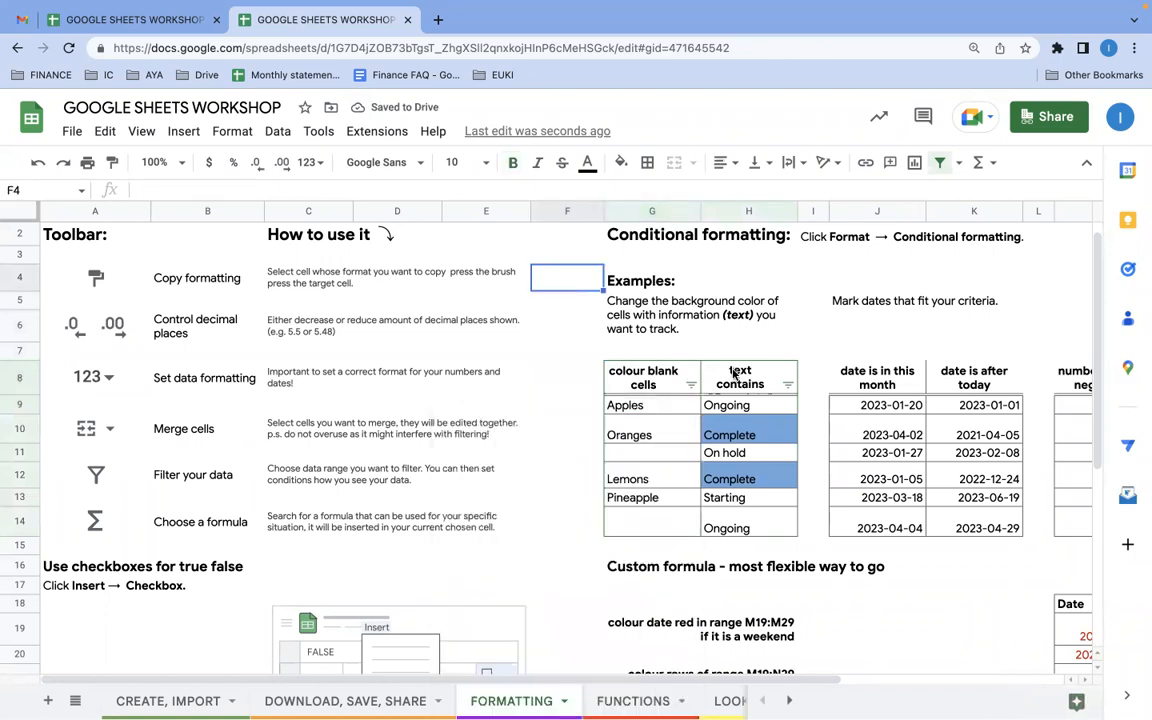
Remove the filter from the header cells G8:H8.
left_click_drag(745, 377, 663, 370)
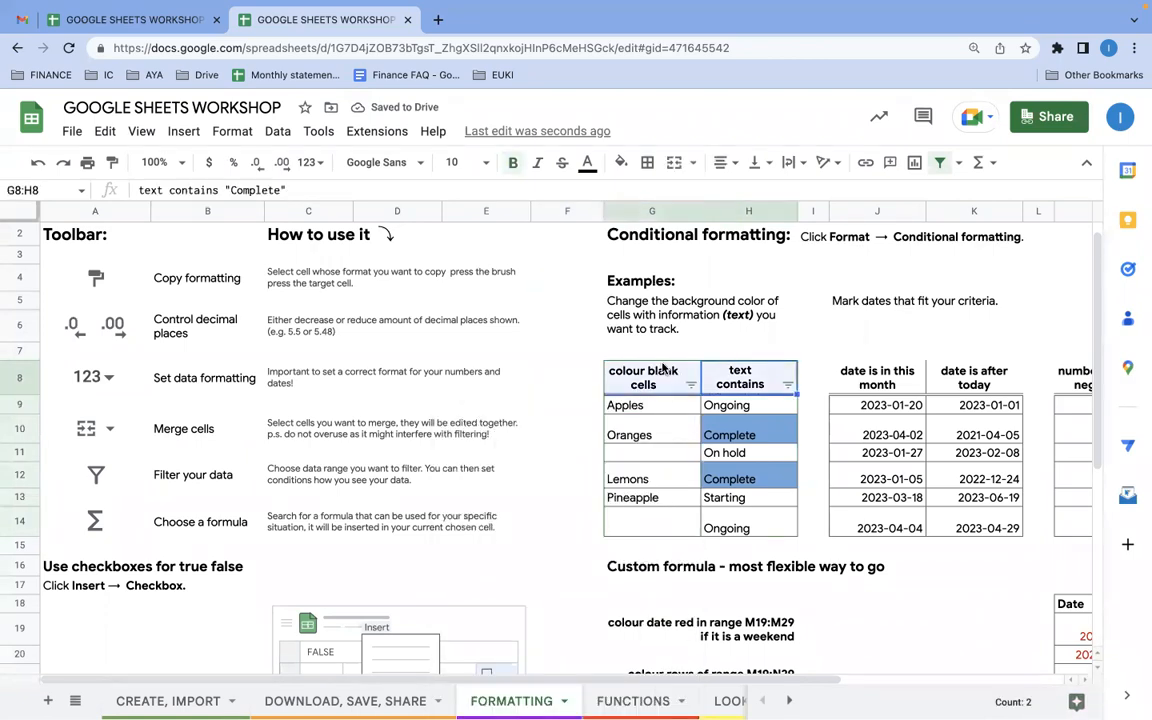
left_click(941, 164)
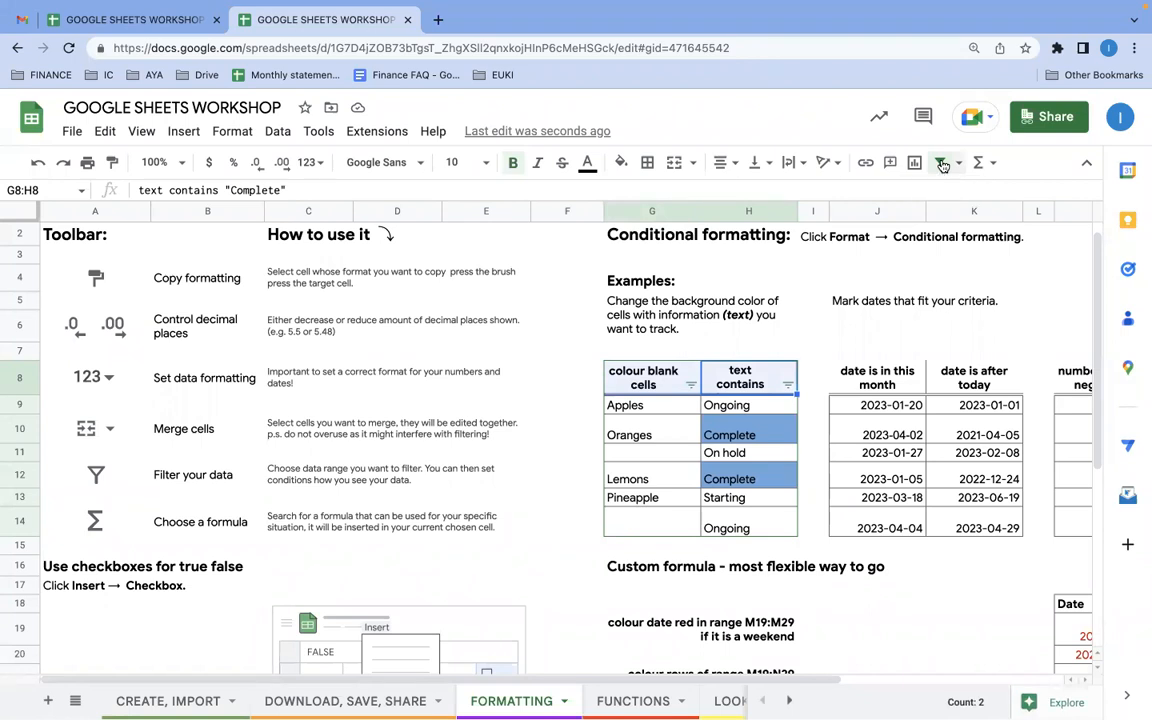
Browse the available function categories, including Lookup and Math, without inserting a formula.
left_click(994, 165)
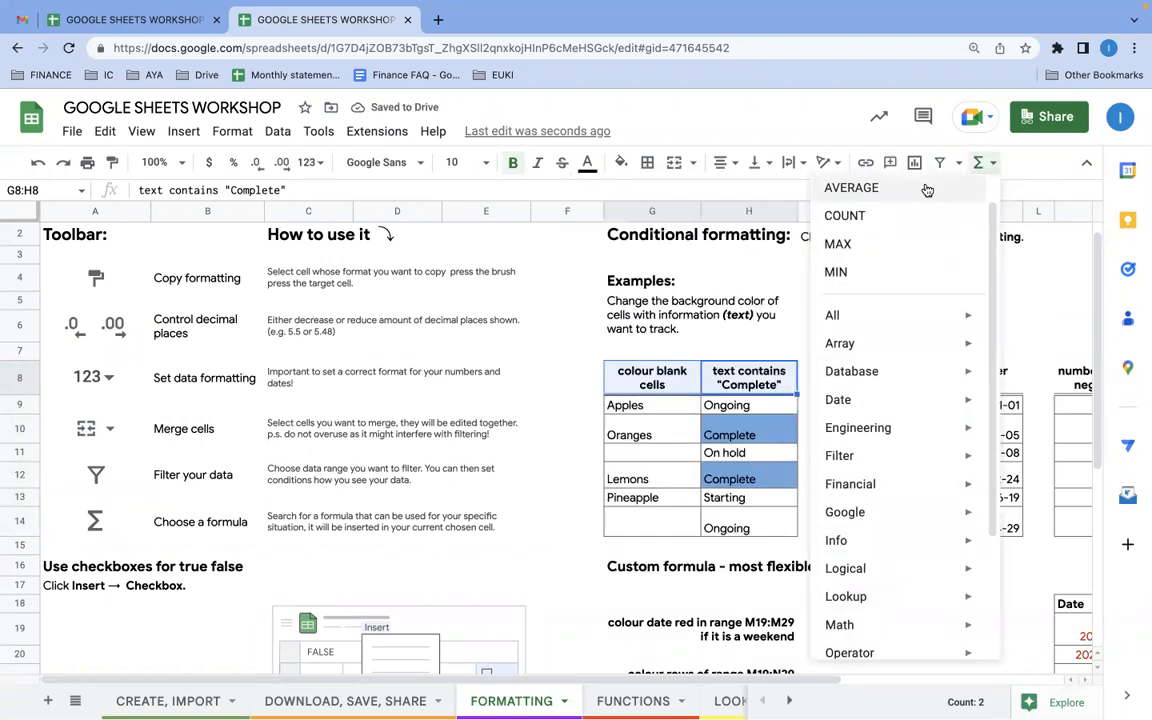
scroll(850, 600, "down", 2)
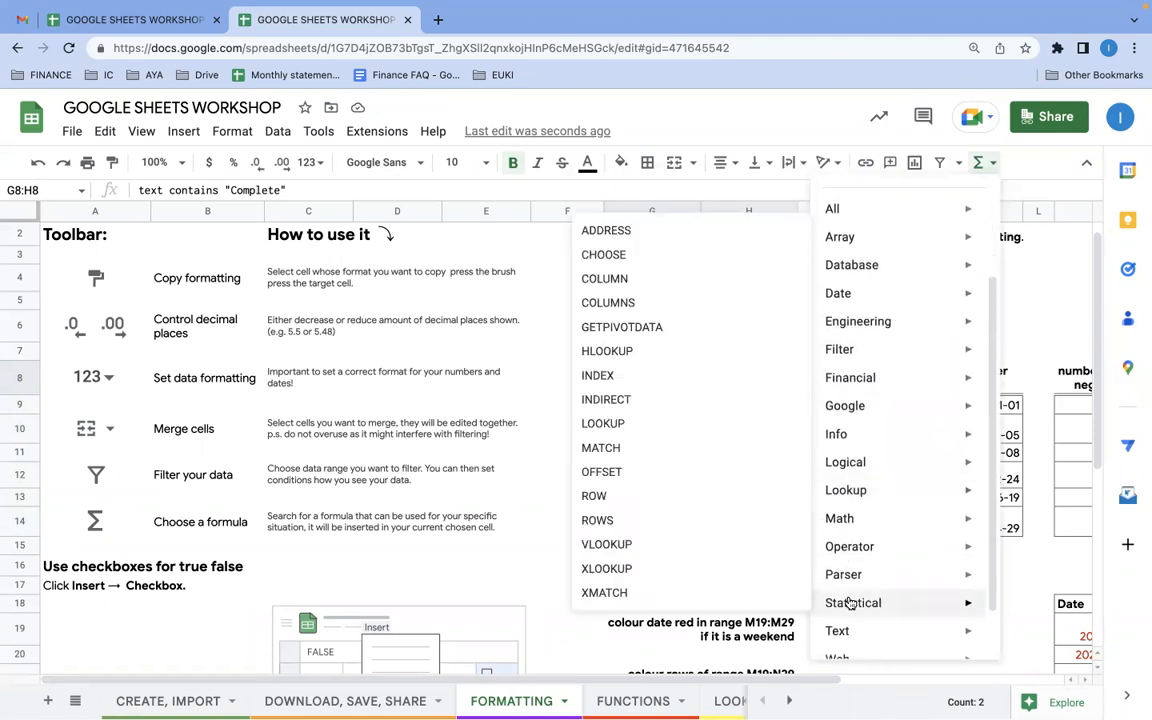
scroll(887, 420, "down", 1)
mouse_move(887, 473)
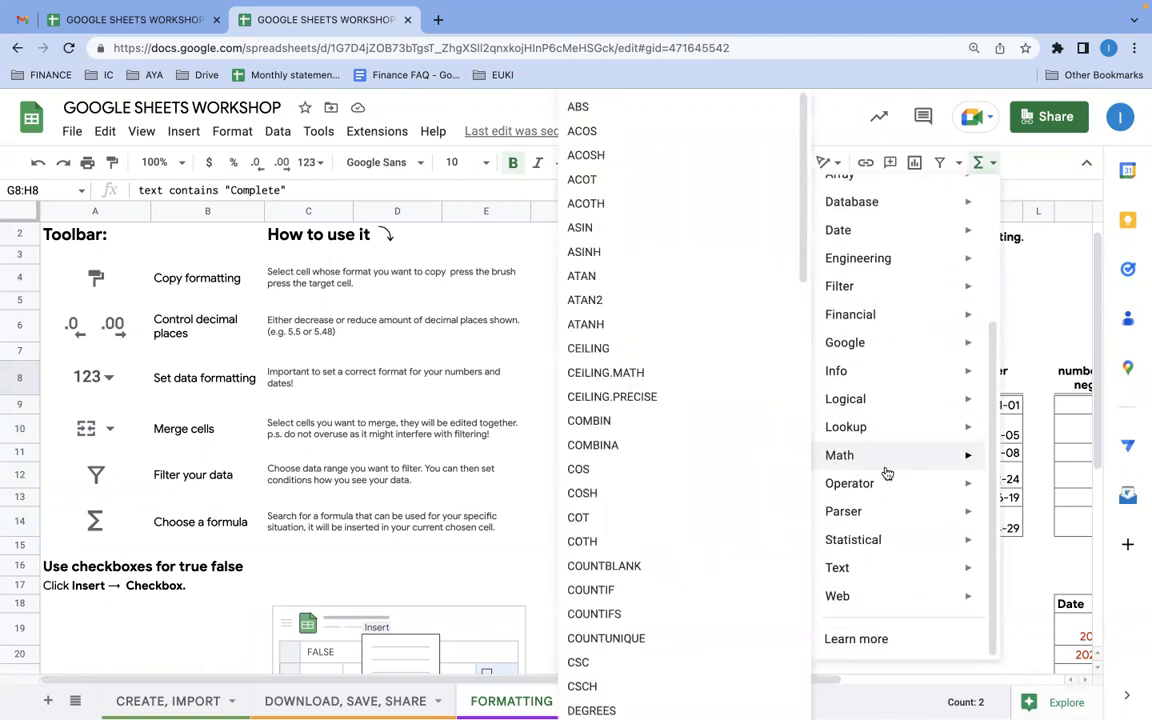
left_click(517, 437)
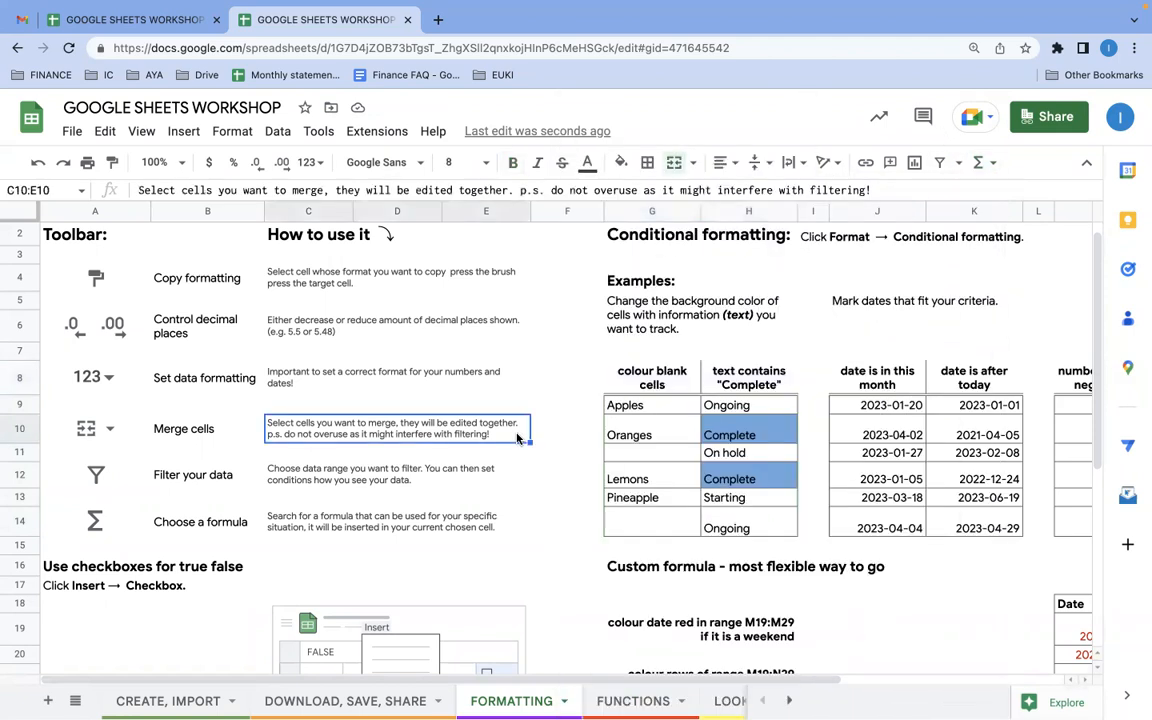
Insert checkboxes in cells A19:A24 under the "Use checkboxes for true false" heading.
scroll(517, 437, "down", 3)
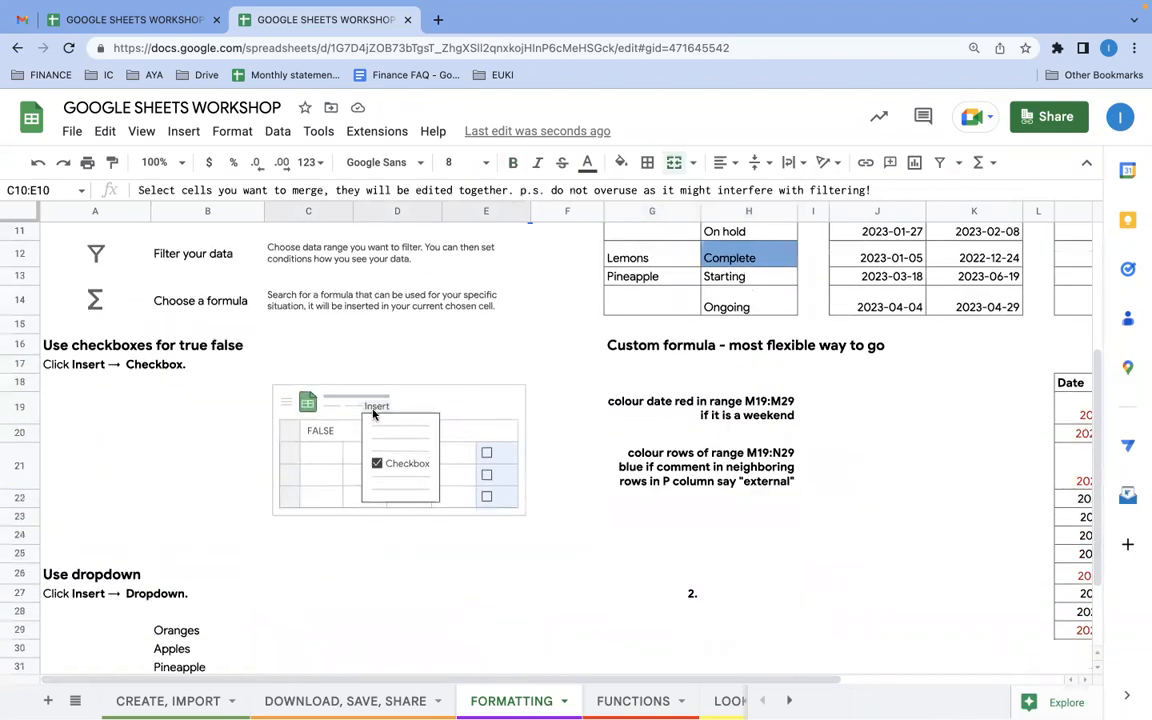
left_click_drag(135, 405, 112, 538)
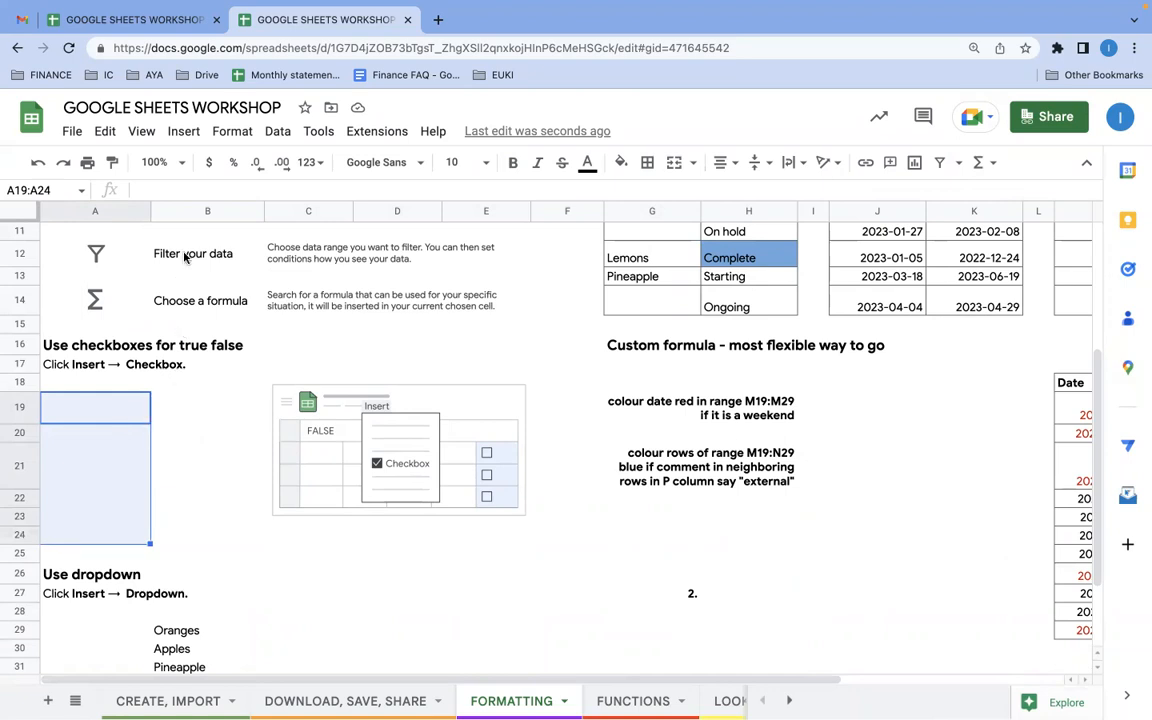
left_click(184, 133)
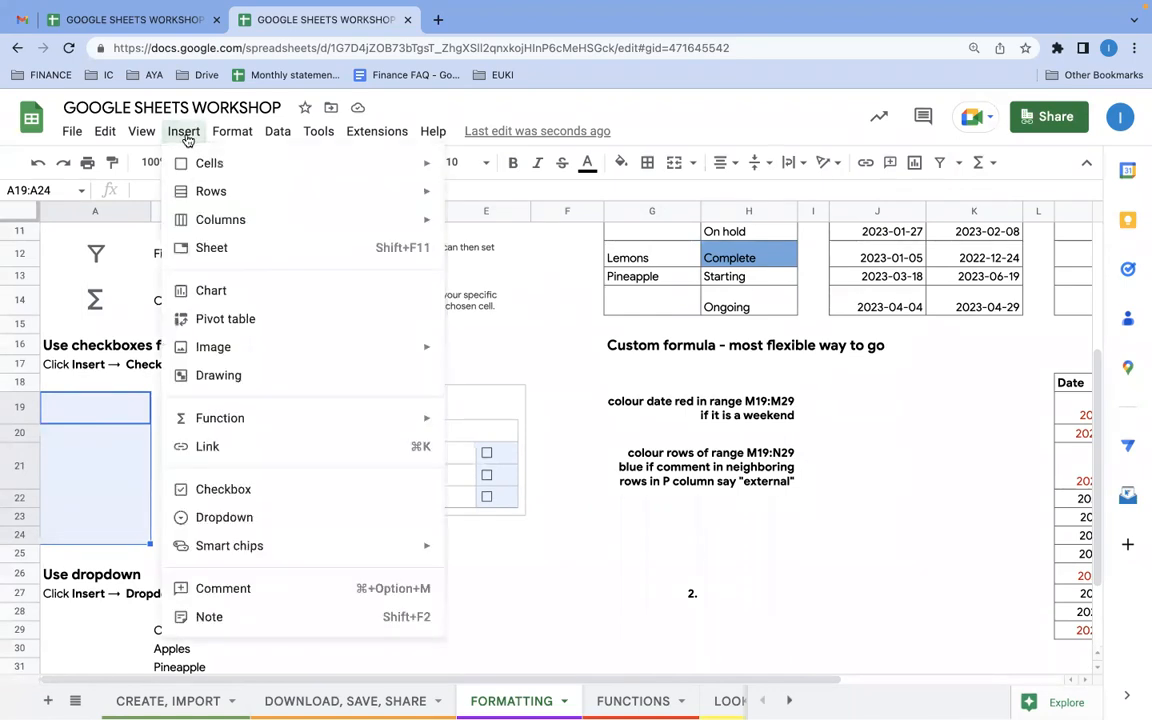
left_click(232, 490)
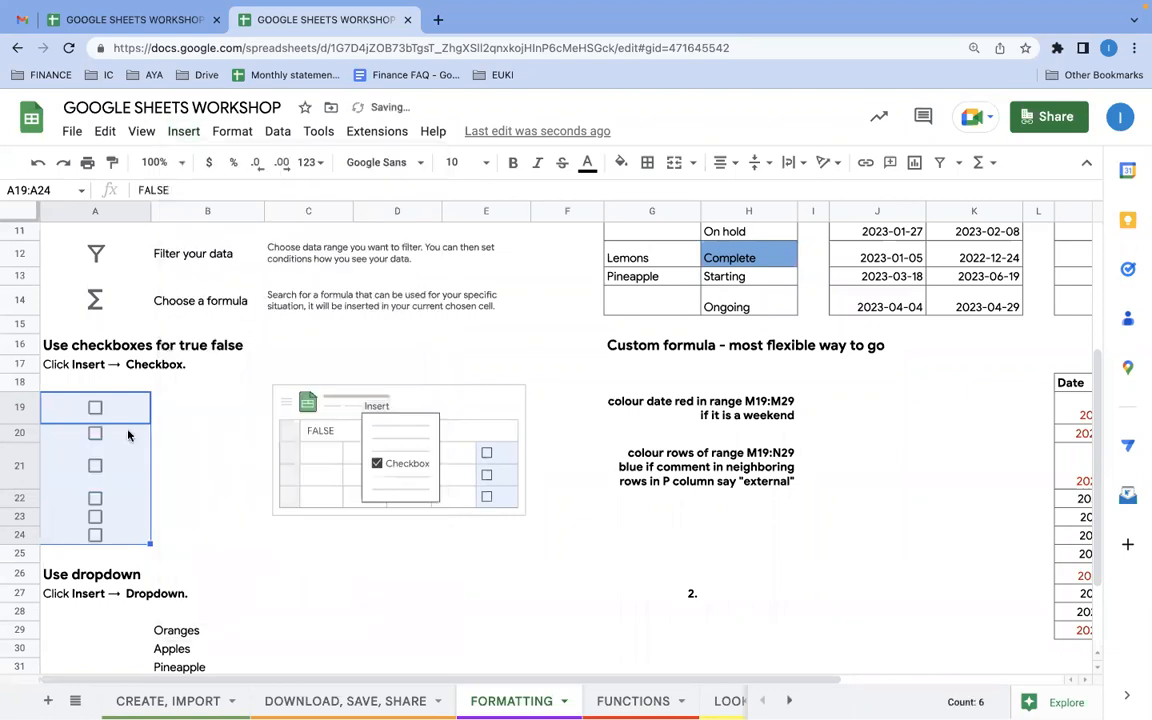
Tick the checkbox in cell A19 and view the Checkbox entry among the insert options.
left_click(95, 407)
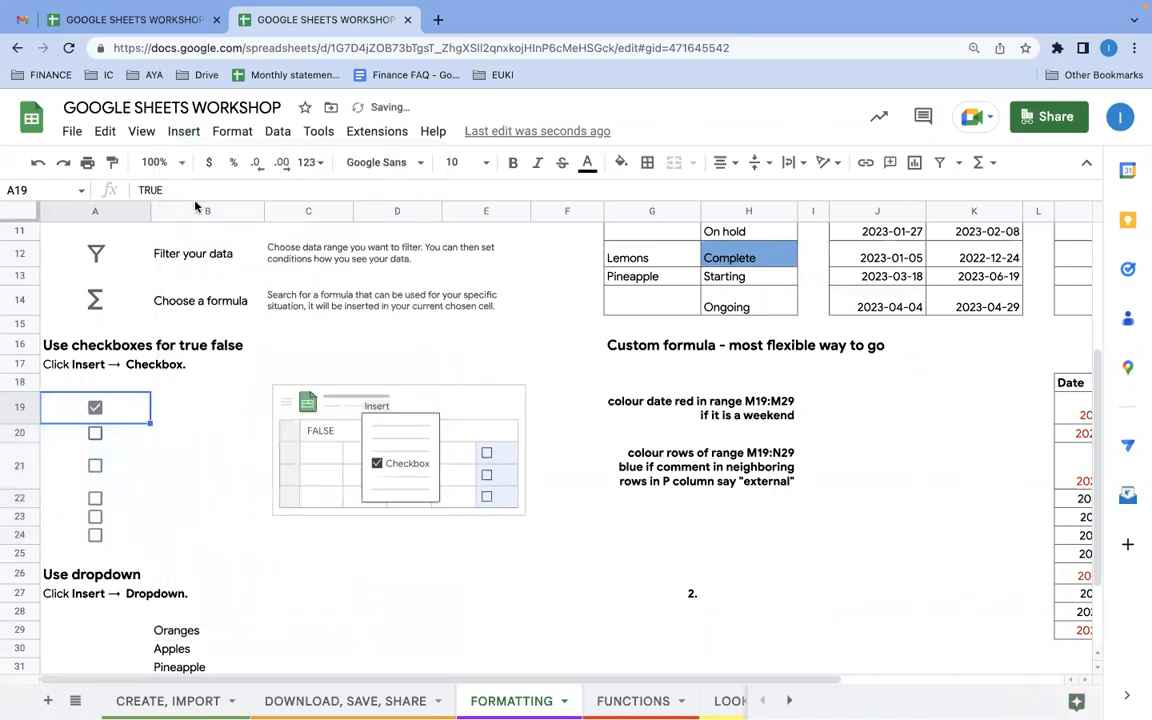
left_click(185, 132)
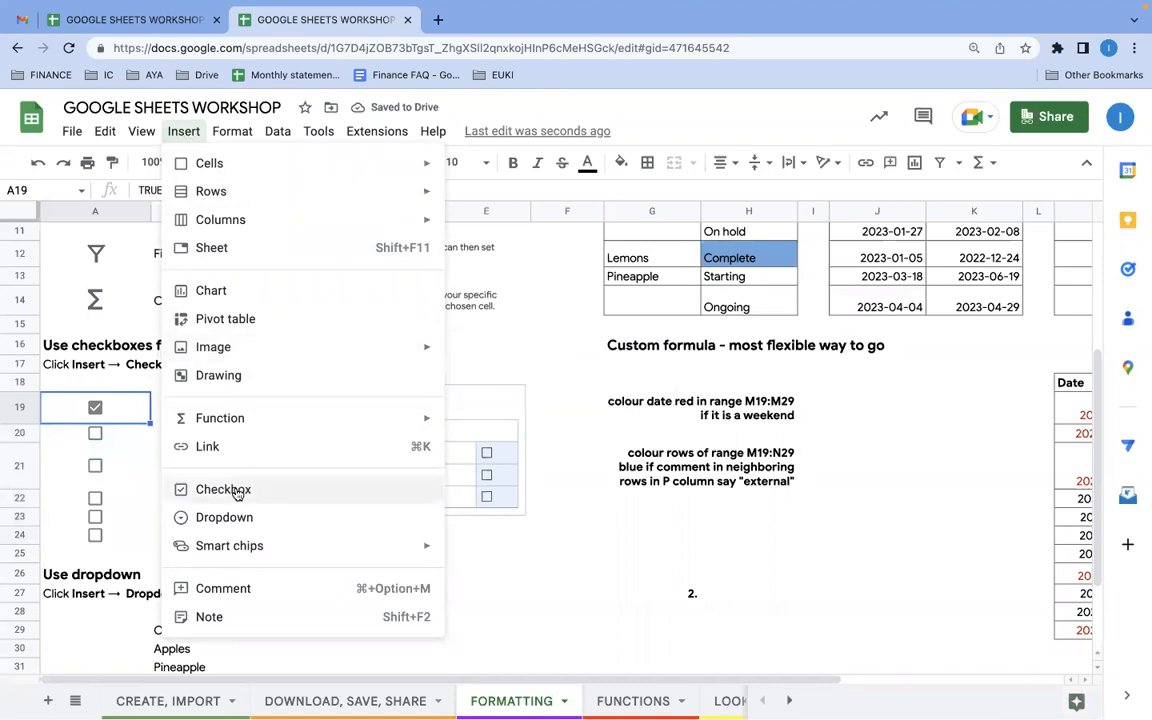
left_click(108, 516)
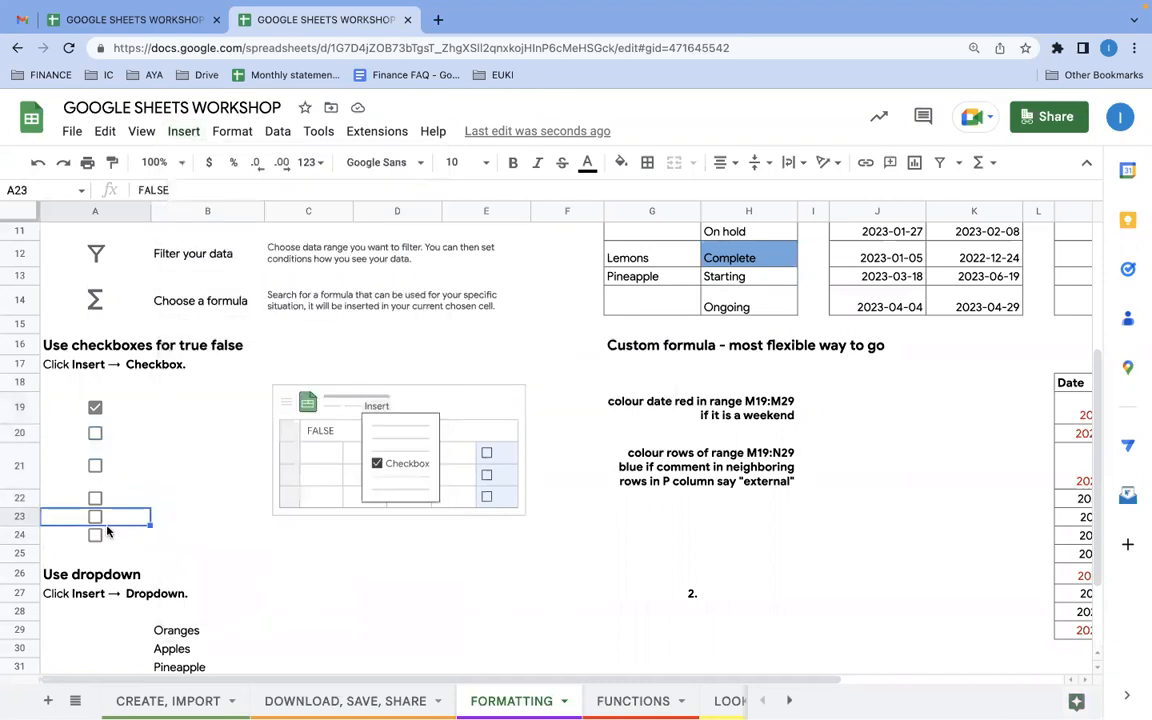
Colour the checkboxes in cells A19:A24 red and tick the one in A21.
left_click_drag(108, 532, 95, 406)
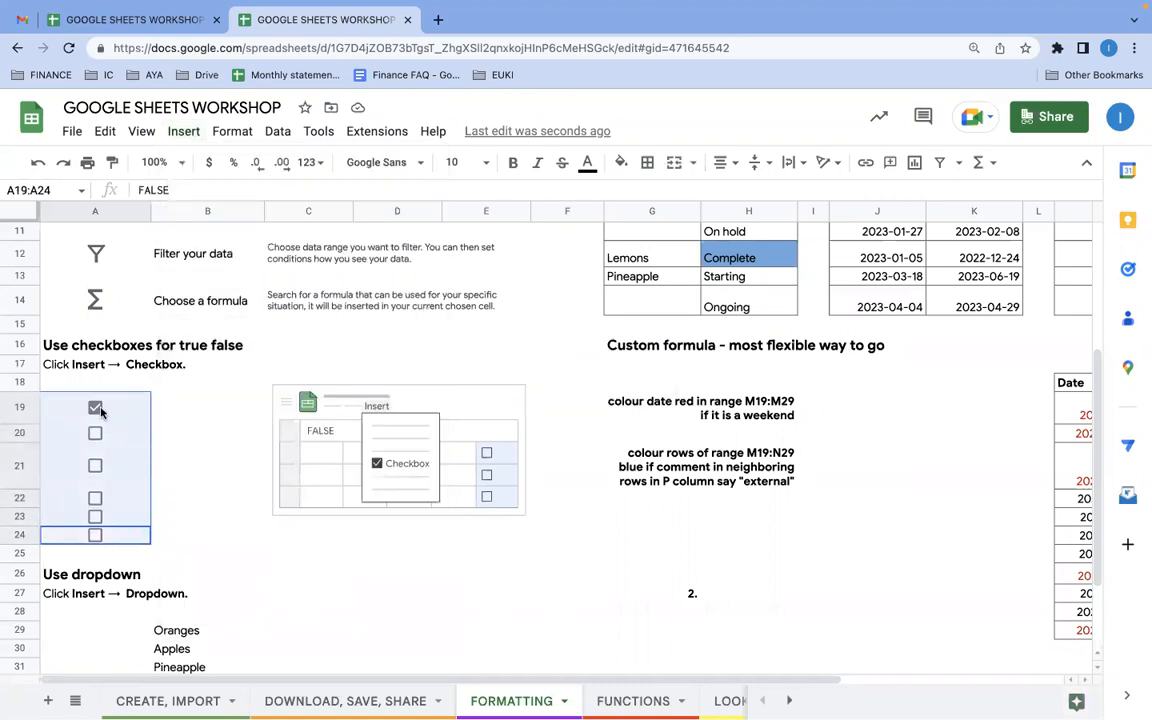
left_click(589, 163)
left_click(549, 287)
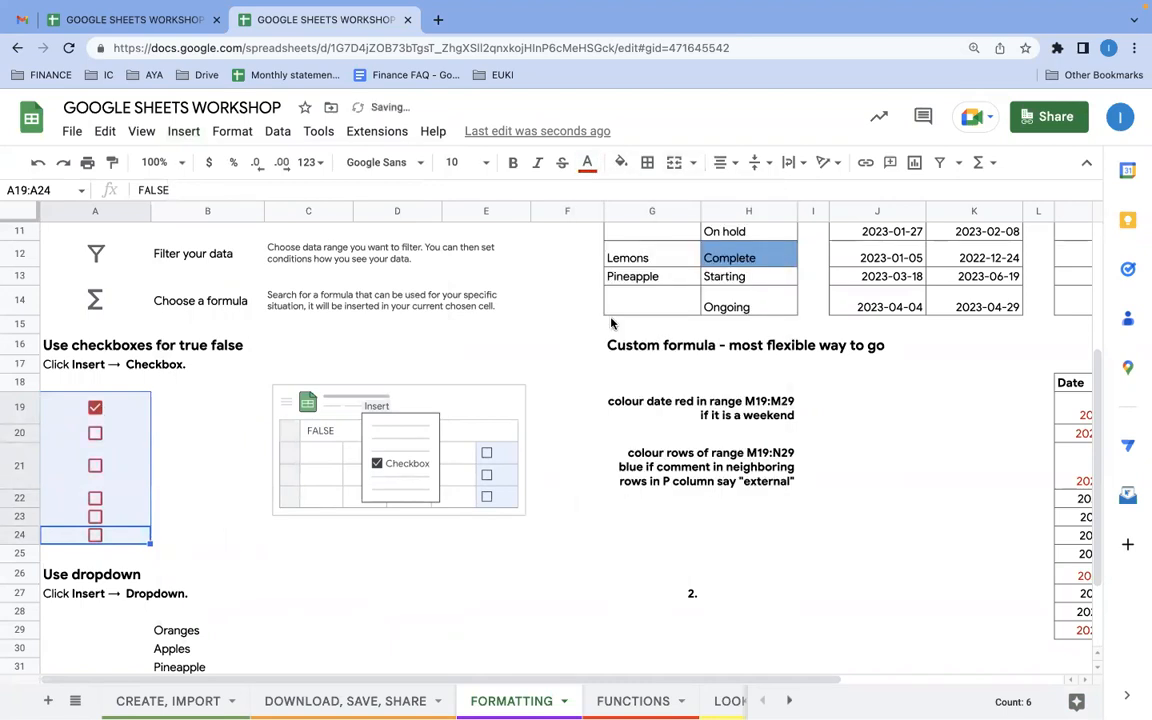
left_click(238, 437)
left_click(91, 466)
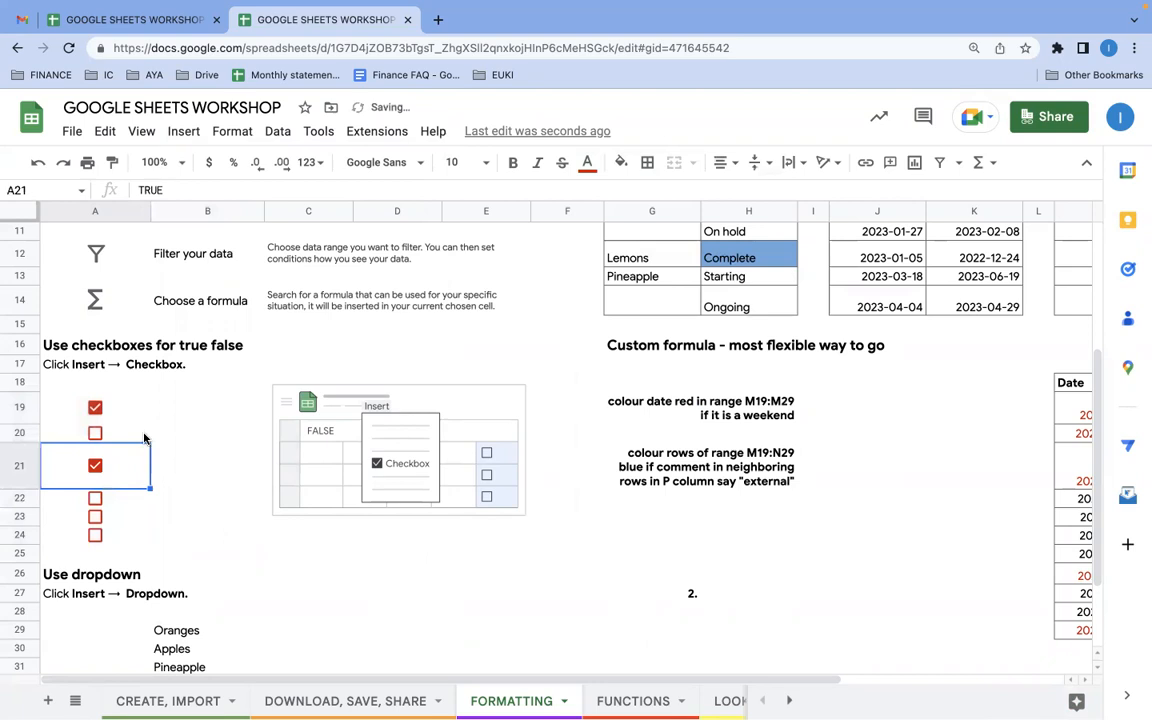
Clear the fruit names from cells B29:B34 under the "Use dropdown" heading.
scroll(144, 438, "down", 2)
left_click_drag(200, 519, 210, 604)
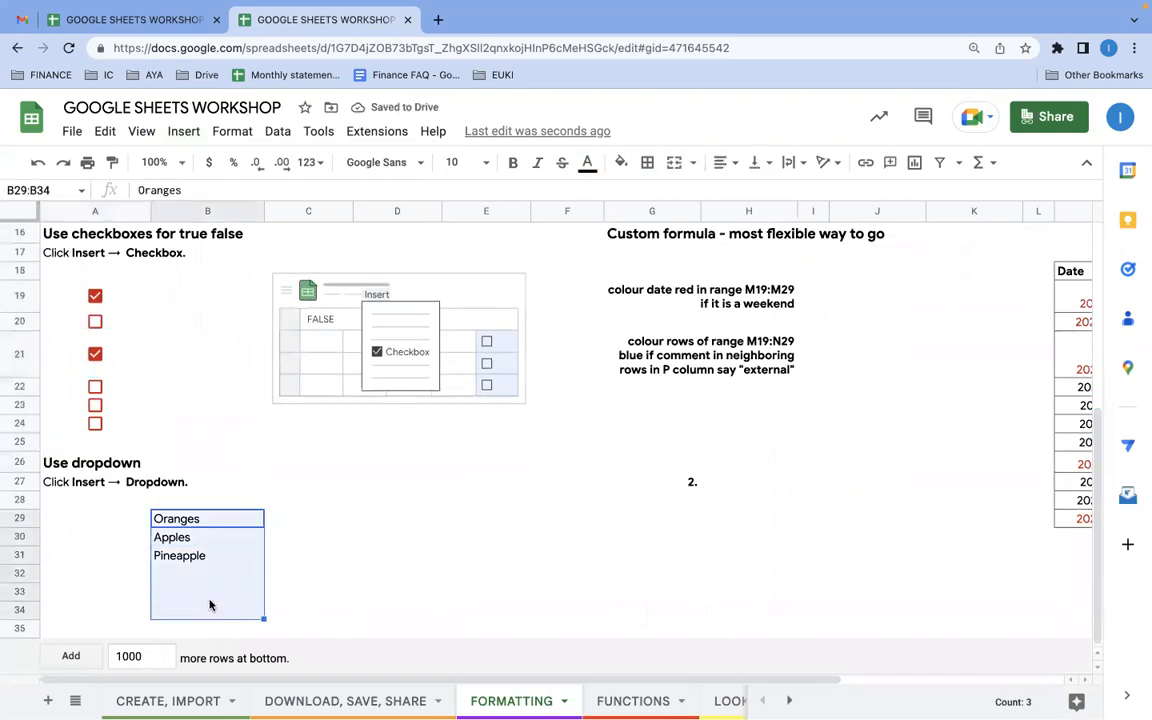
key("Delete")
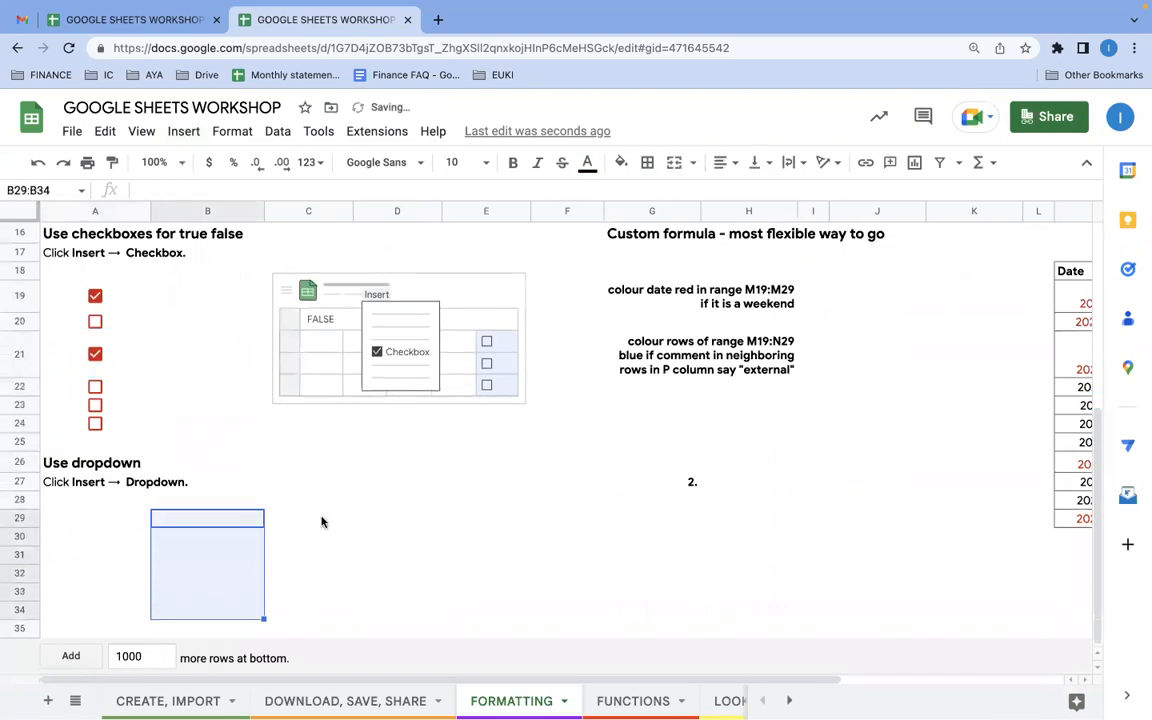
Insert dropdowns in cells C29:C34 under the "Use dropdown" heading.
left_click_drag(321, 521, 300, 610)
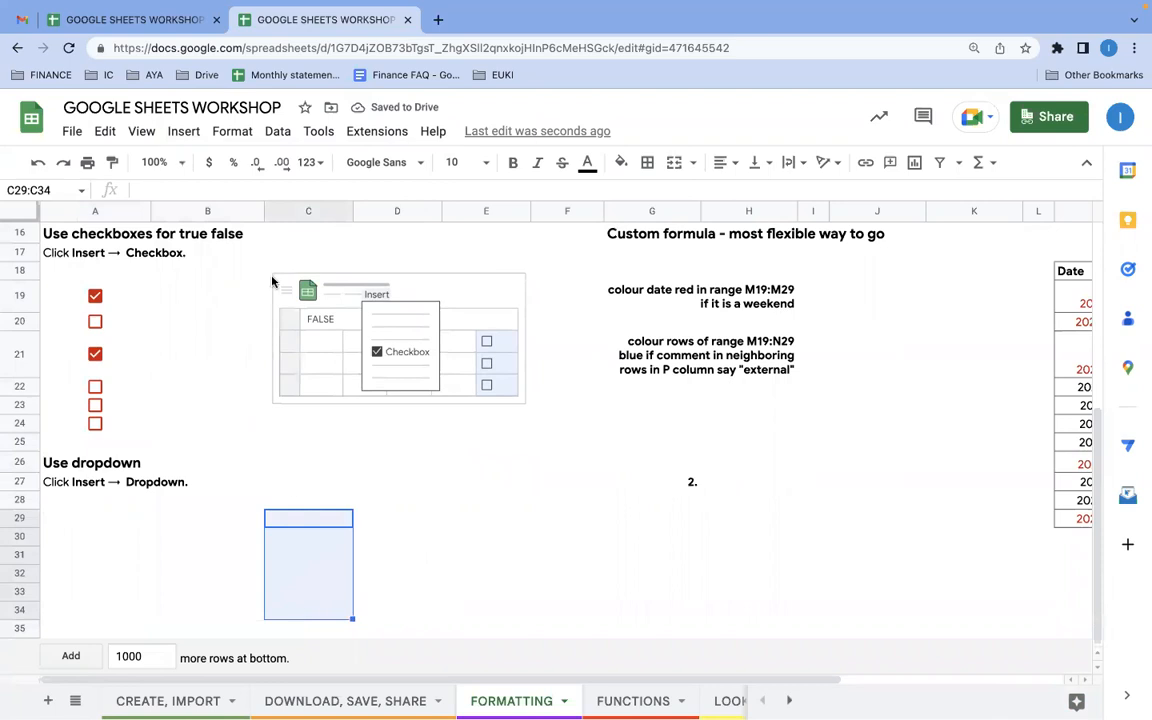
left_click(185, 133)
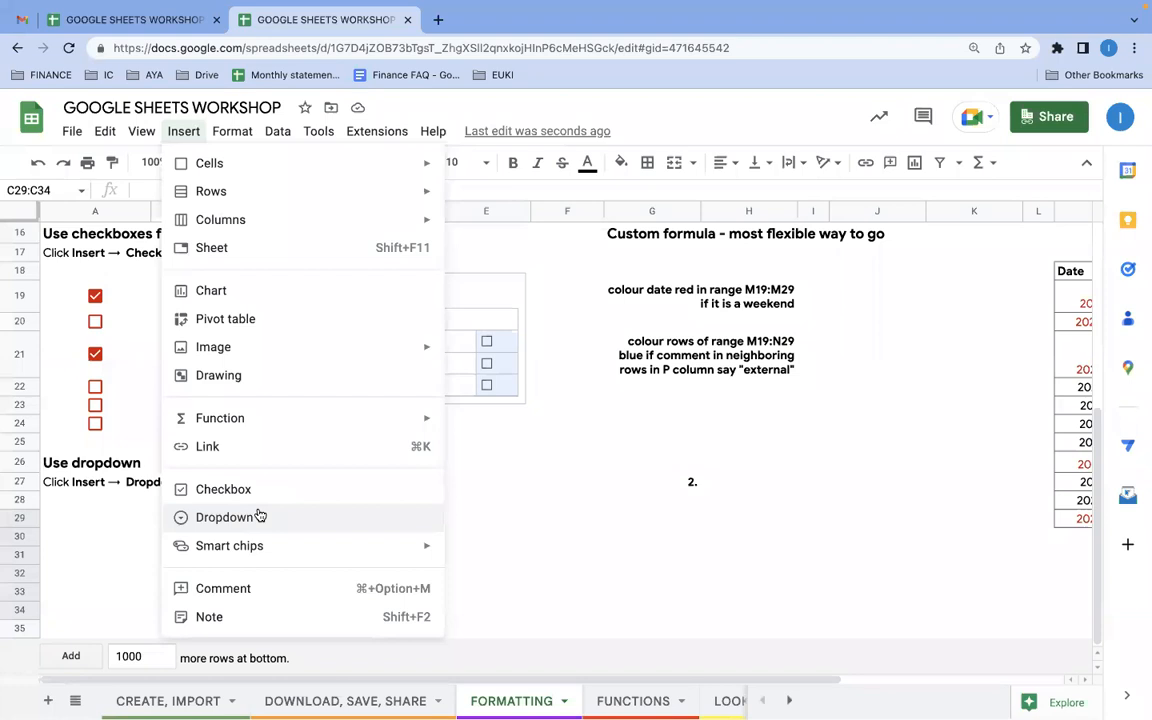
left_click(259, 515)
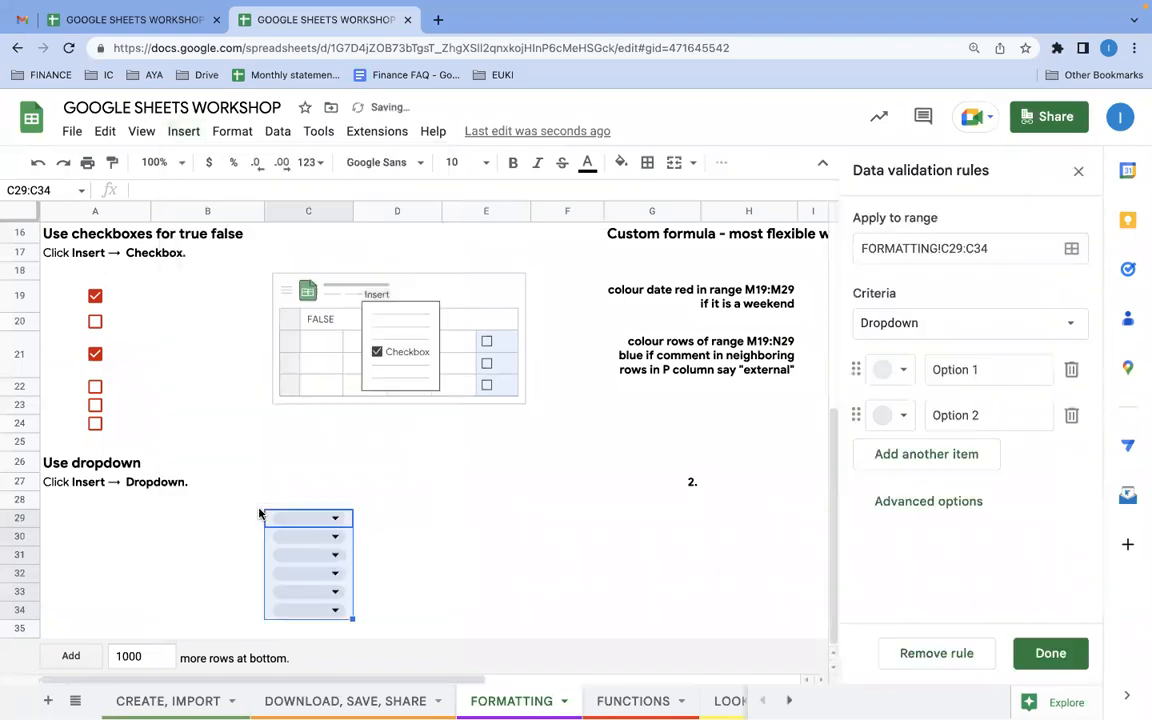
Inspect the new dropdown cells in column C and view the default choices in C29.
left_click(446, 487)
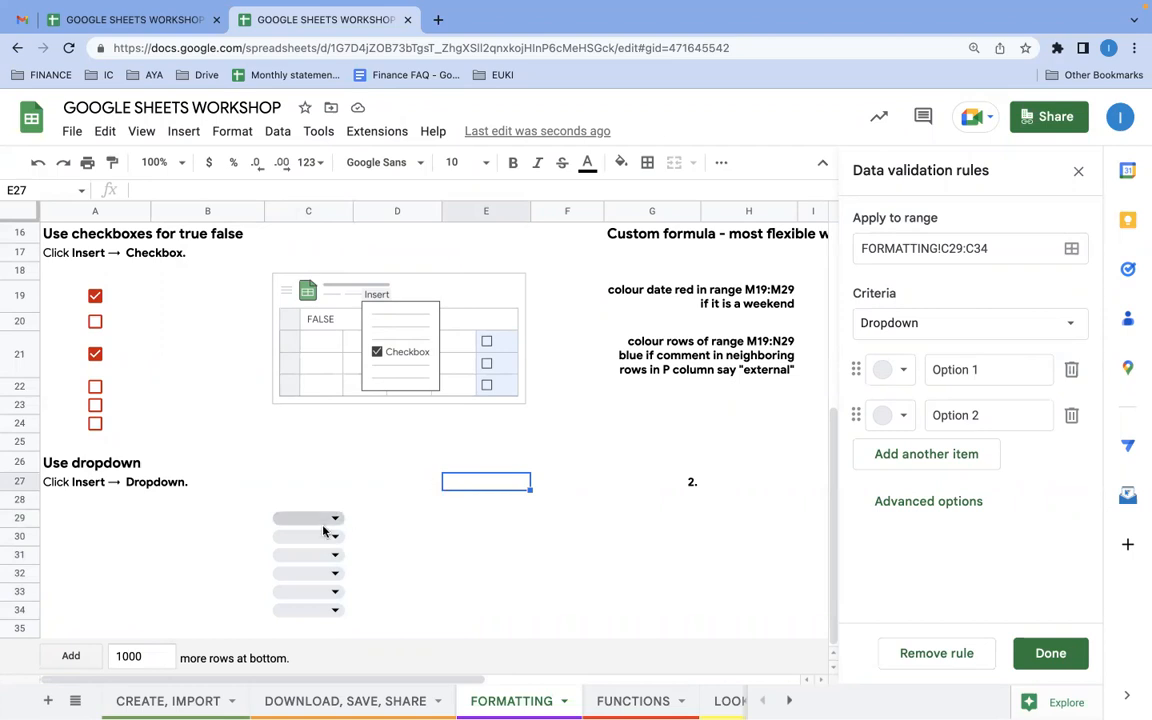
left_click_drag(358, 520, 291, 625)
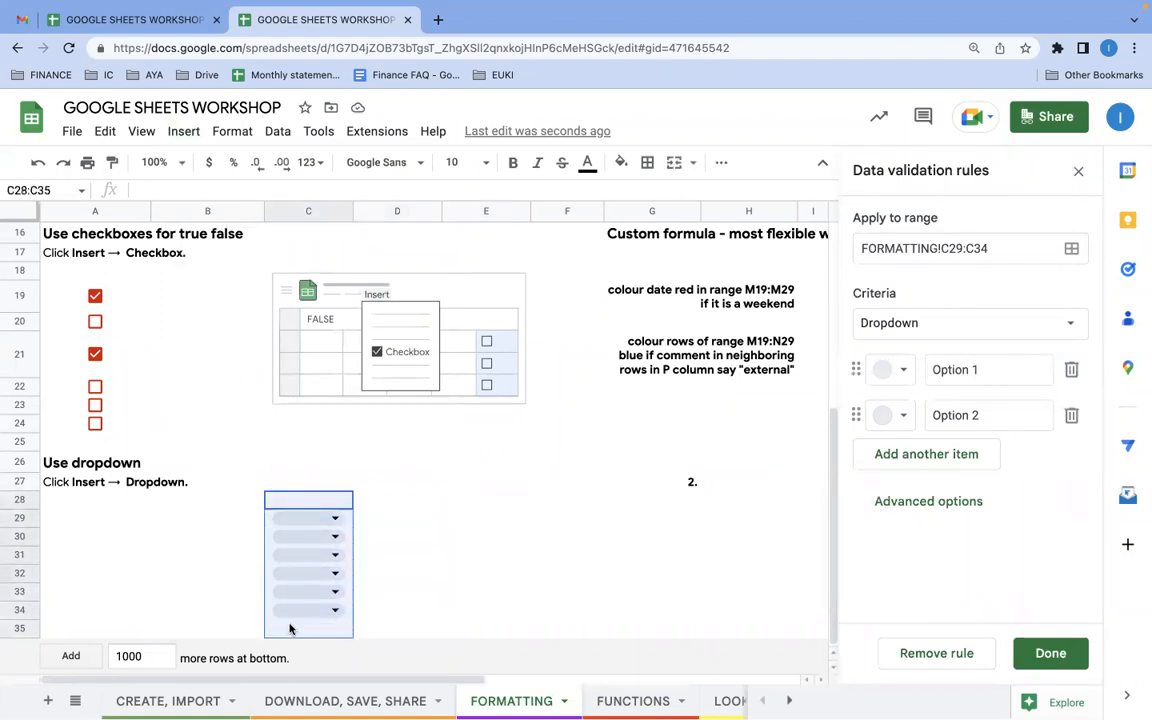
left_click(350, 520)
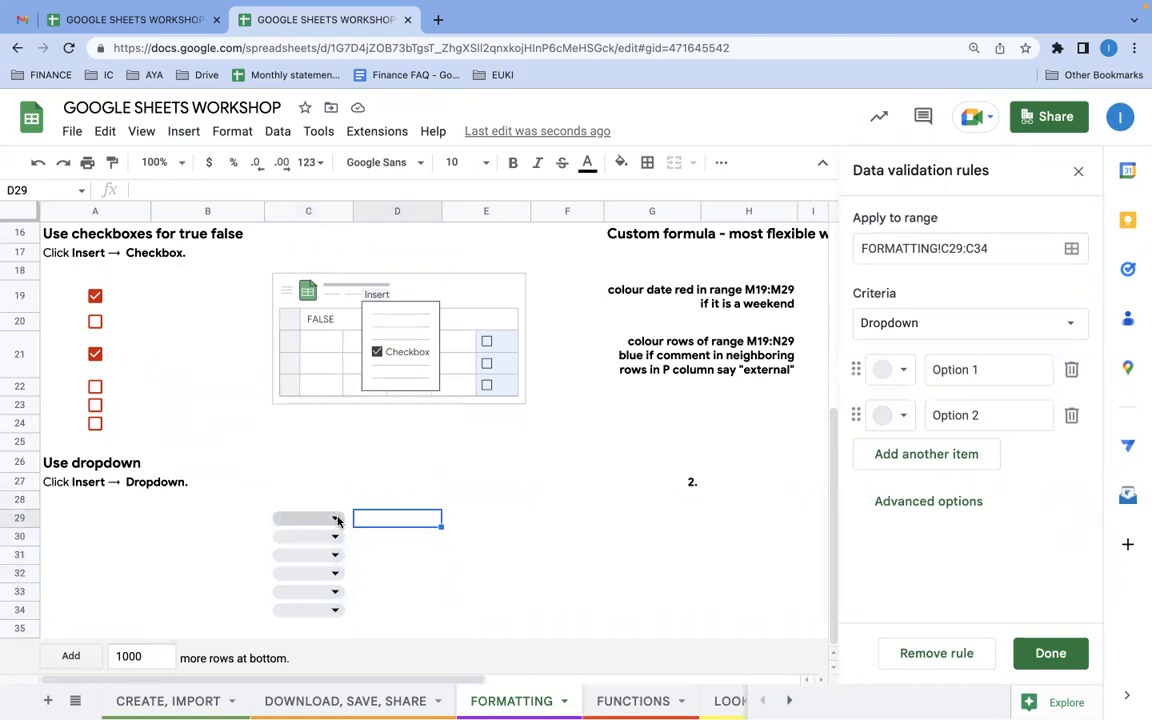
left_click(336, 518)
left_click(385, 505)
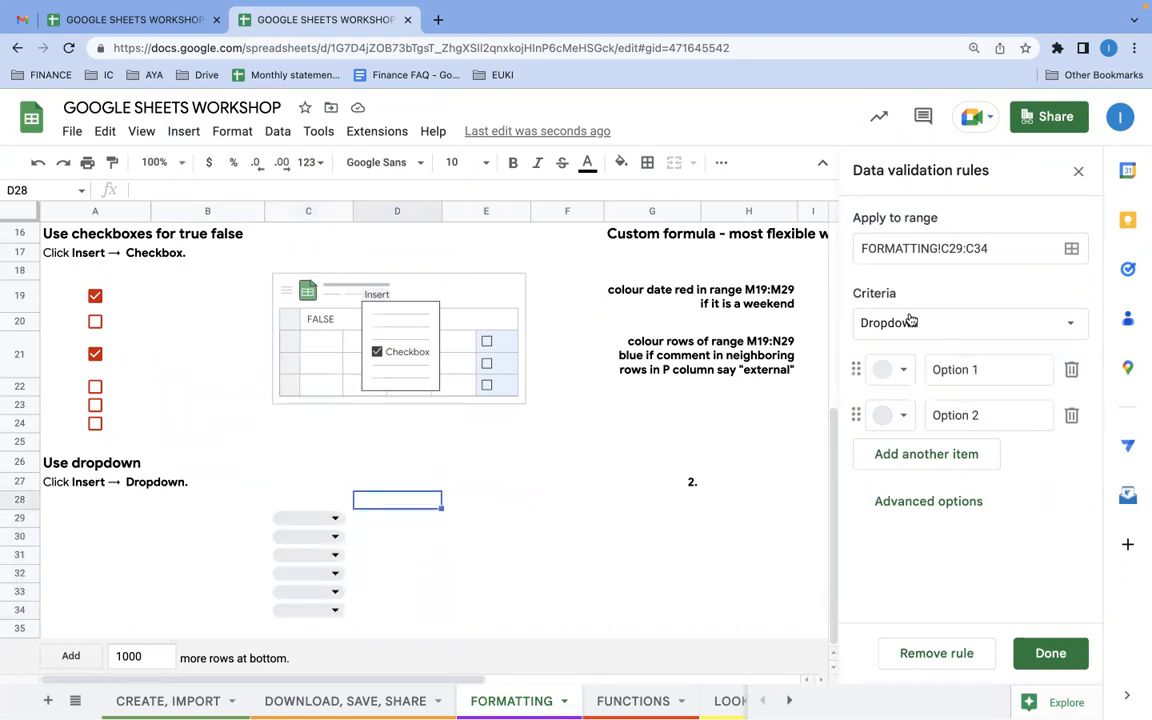
Rename the two dropdown options for C29:C34 to YES and NO.
left_click(935, 371)
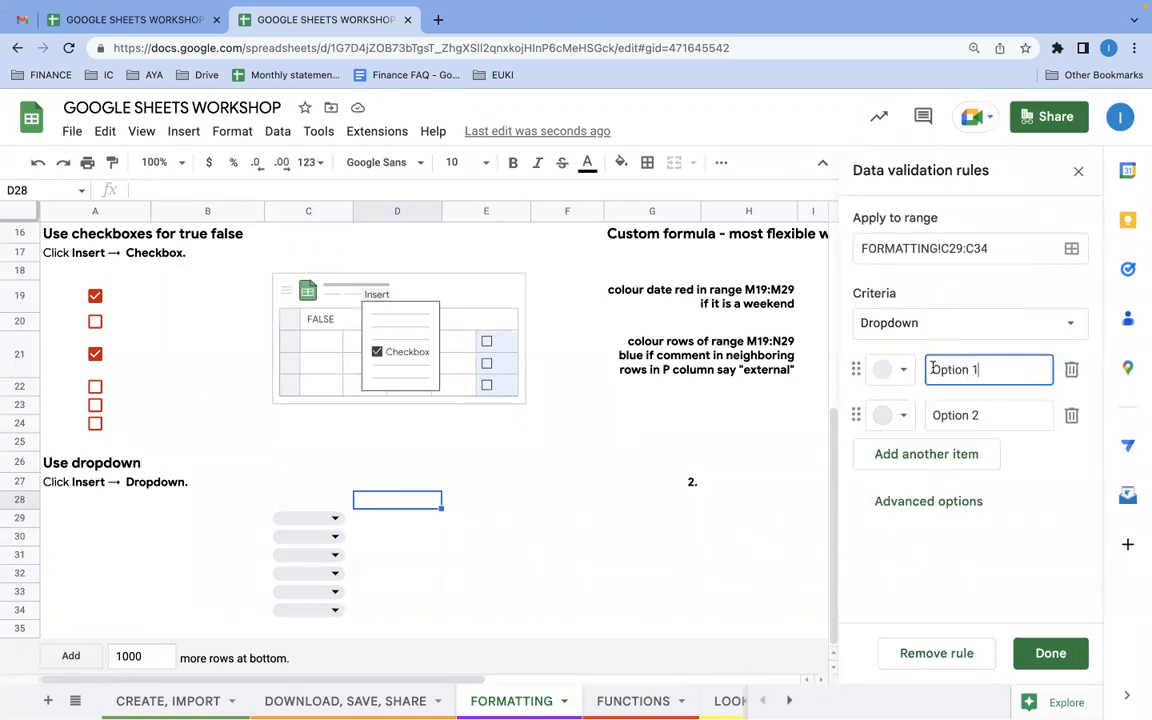
triple_click(931, 369)
type("YES")
triple_click(990, 413)
type("No")
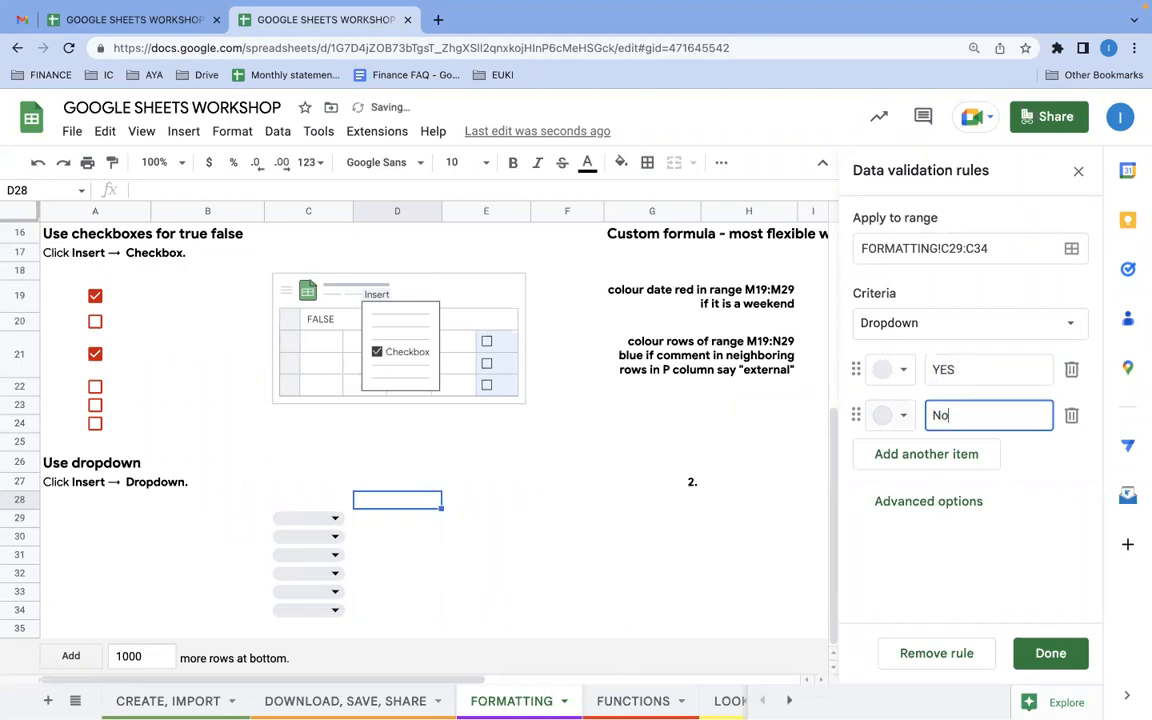
key("BackSpace")
left_click(486, 536)
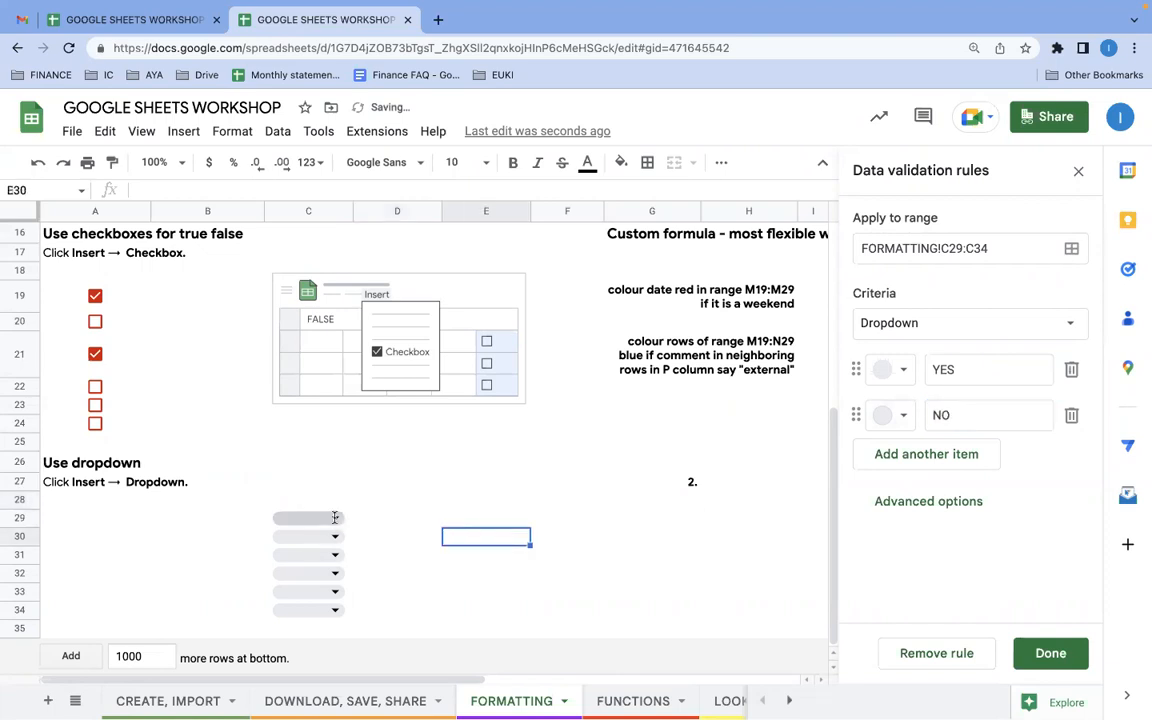
View the choices offered by the dropdowns in C29 and C30 without selecting one.
left_click(335, 517)
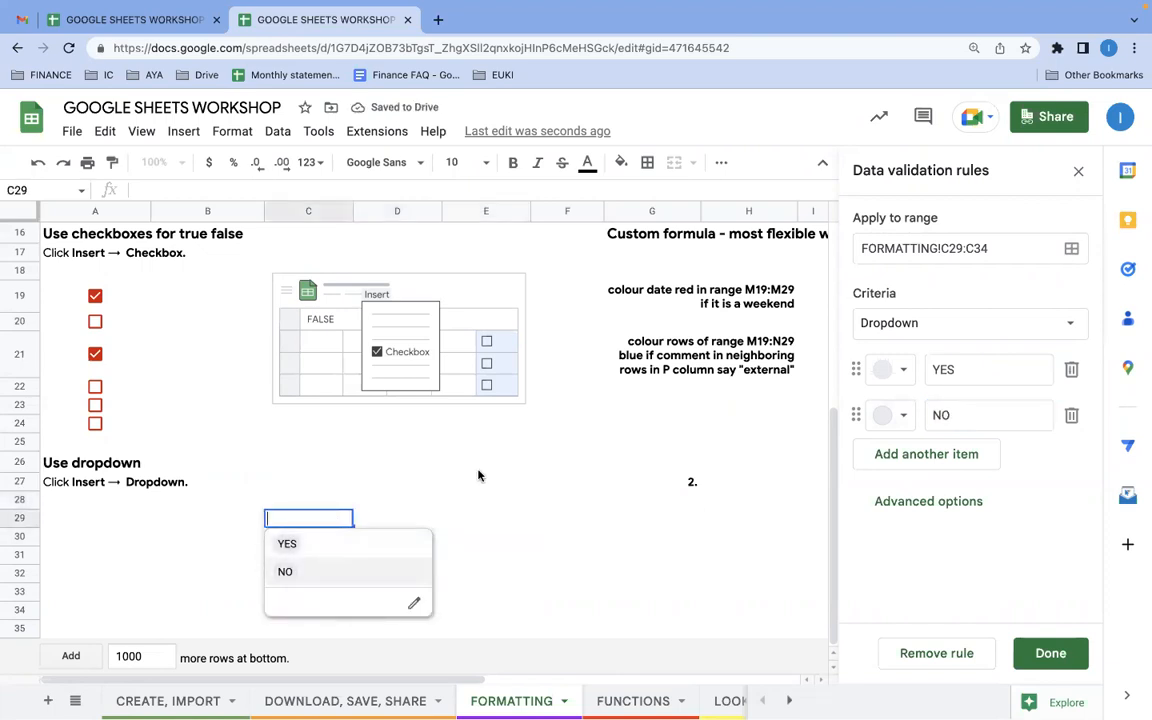
left_click(478, 470)
left_click(334, 538)
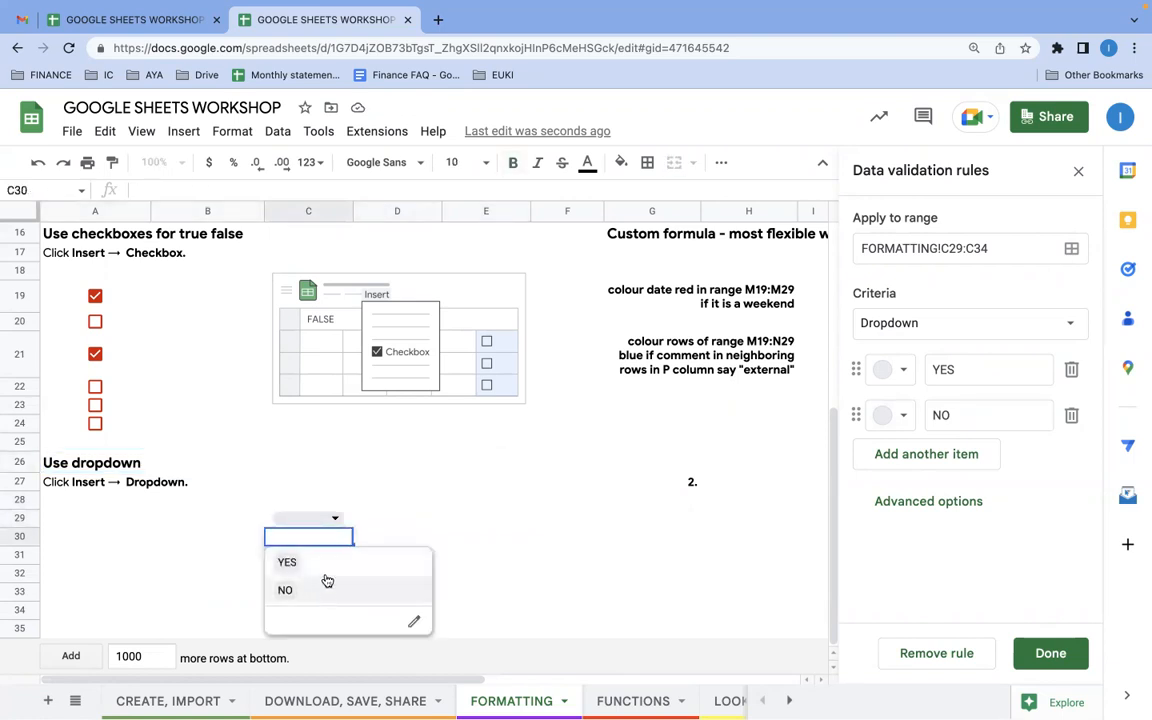
left_click(401, 538)
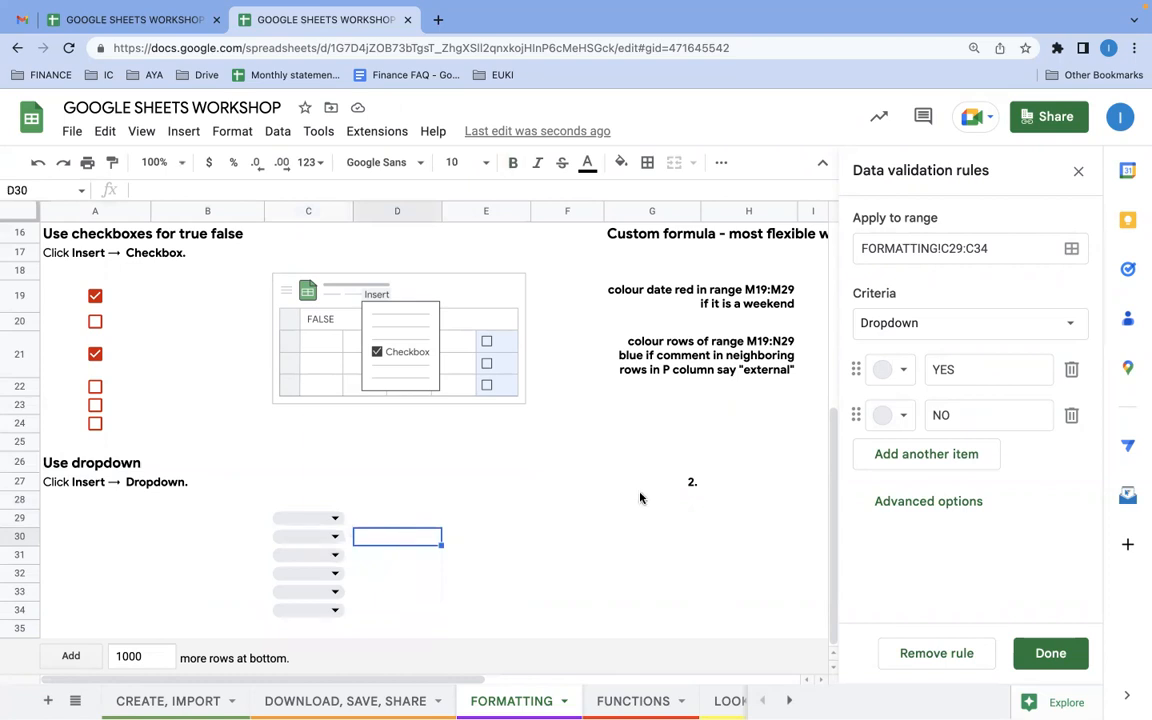
Change the validation criteria of C29:C34 to Dropdown (from a range).
scroll(567, 387, "up", 5)
scroll(586, 383, "right", 2)
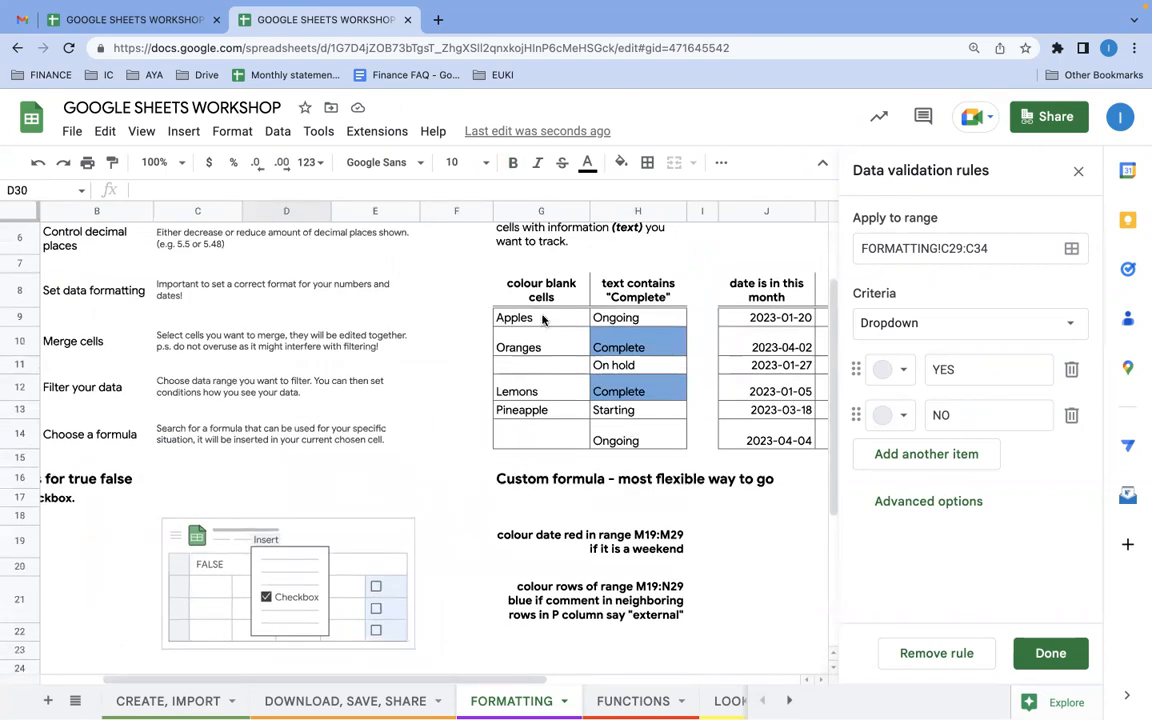
left_click_drag(543, 319, 538, 408)
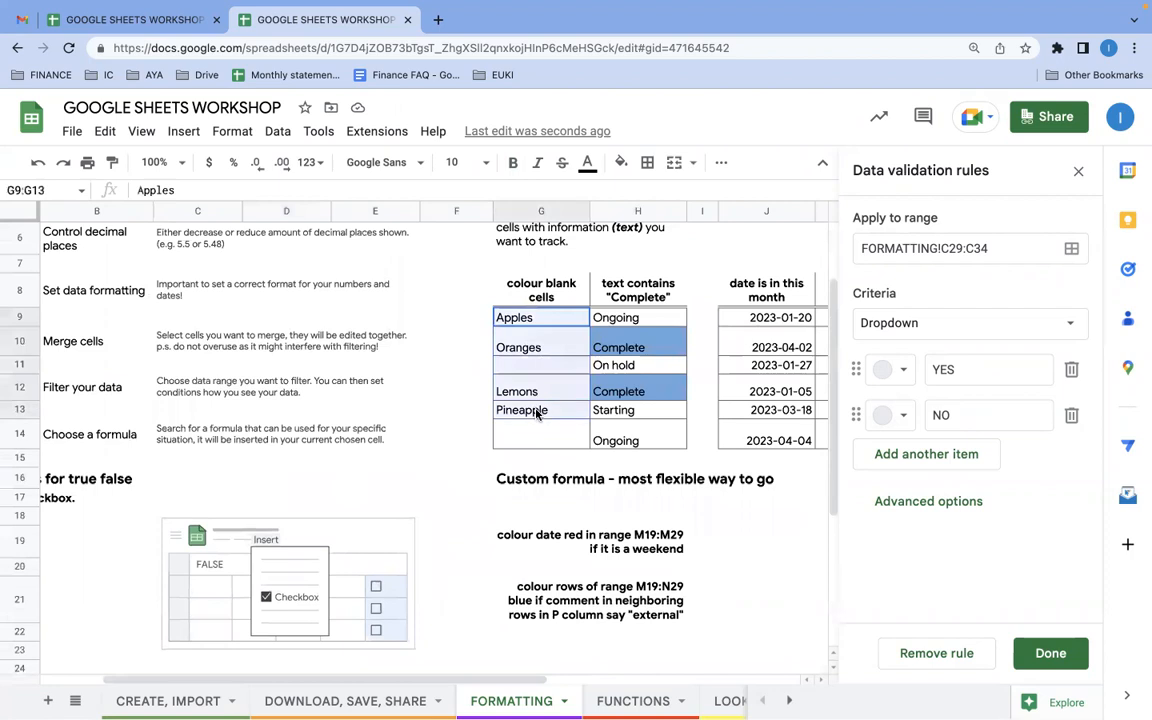
left_click(925, 325)
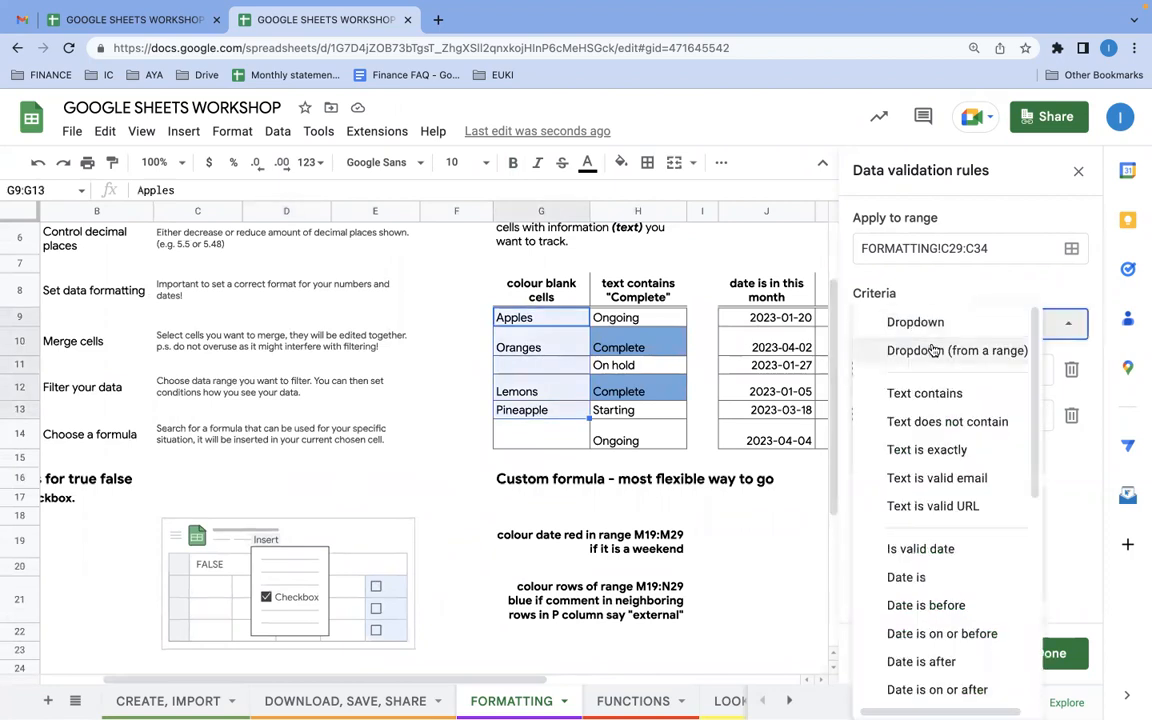
left_click(933, 350)
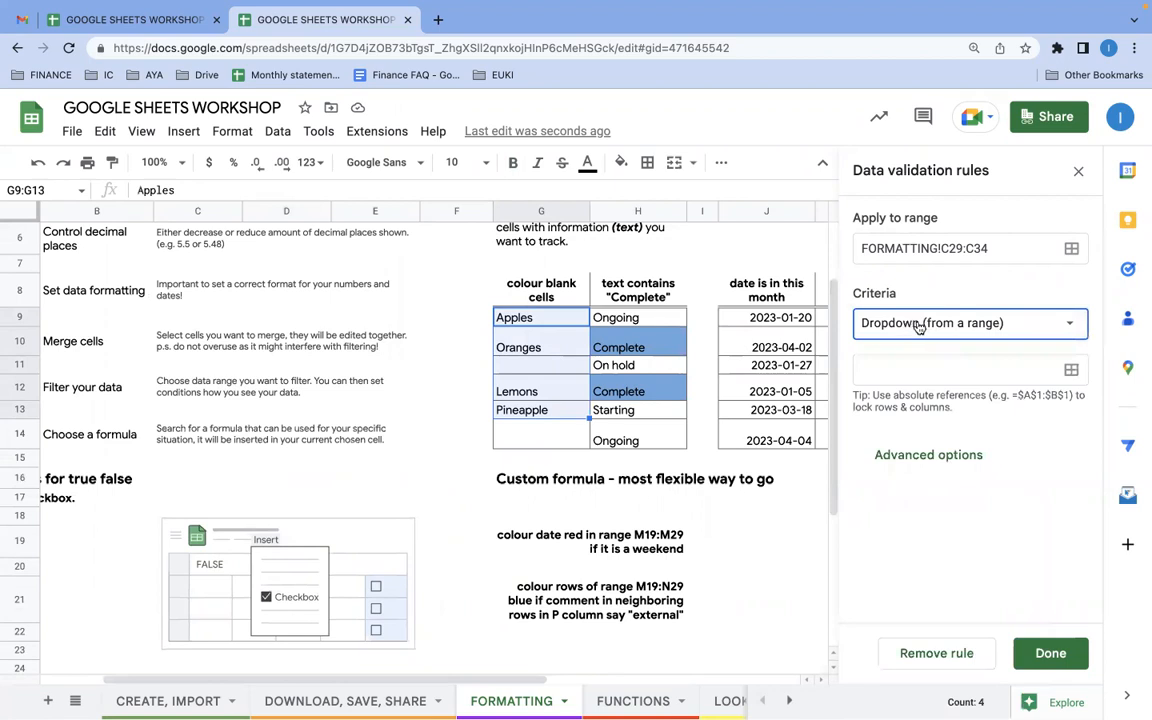
left_click(1071, 370)
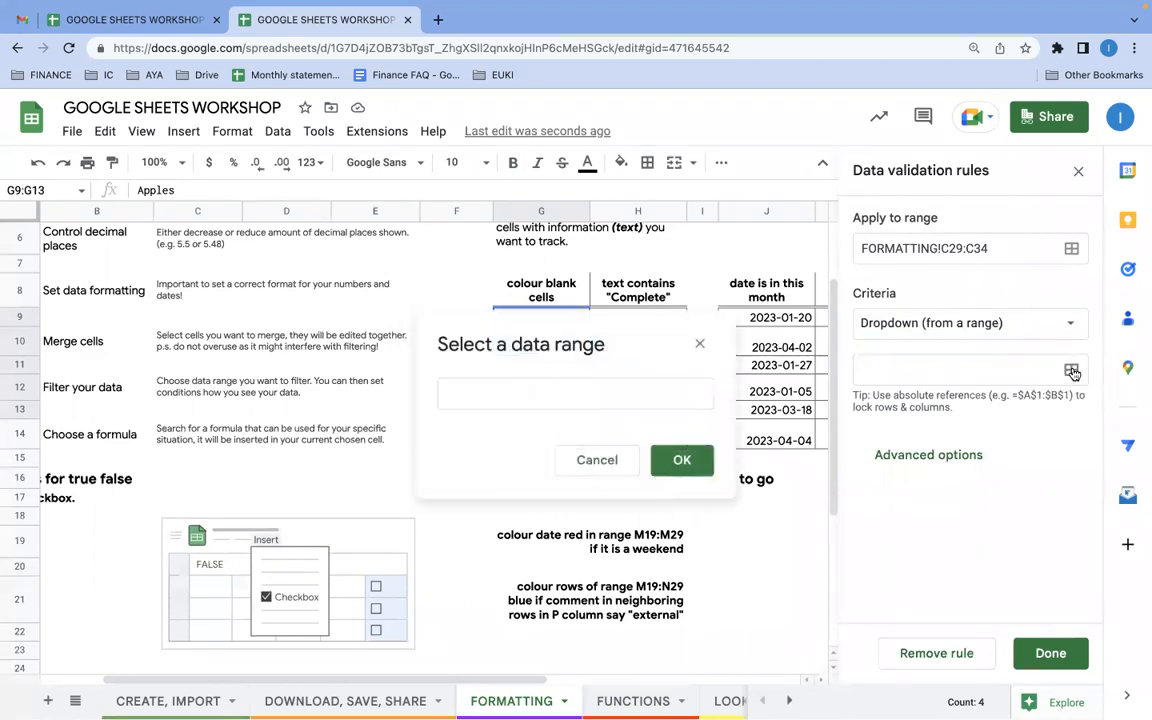
left_click(957, 323)
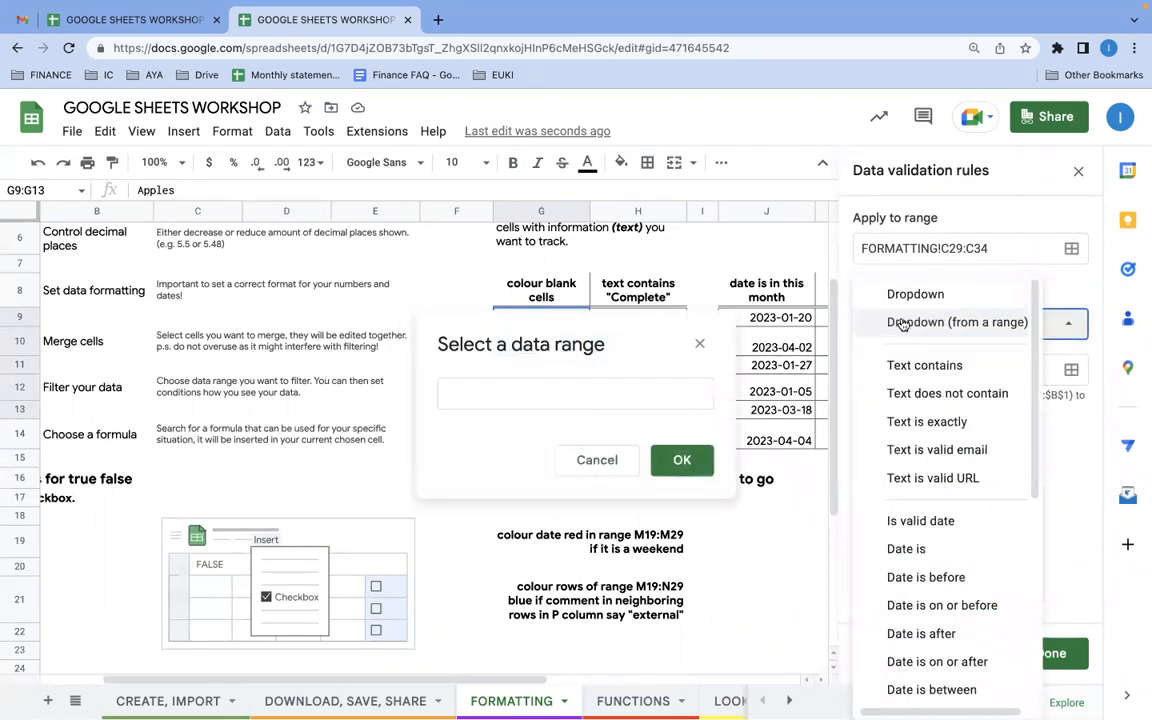
left_click(978, 330)
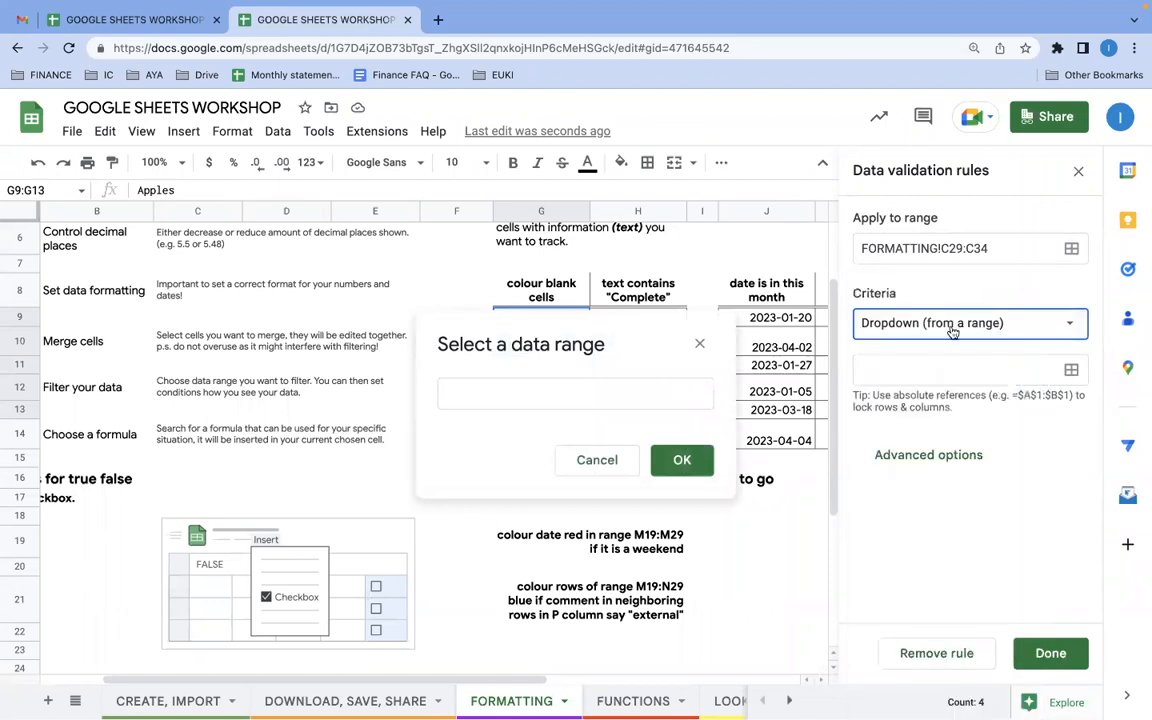
left_click_drag(606, 339, 284, 295)
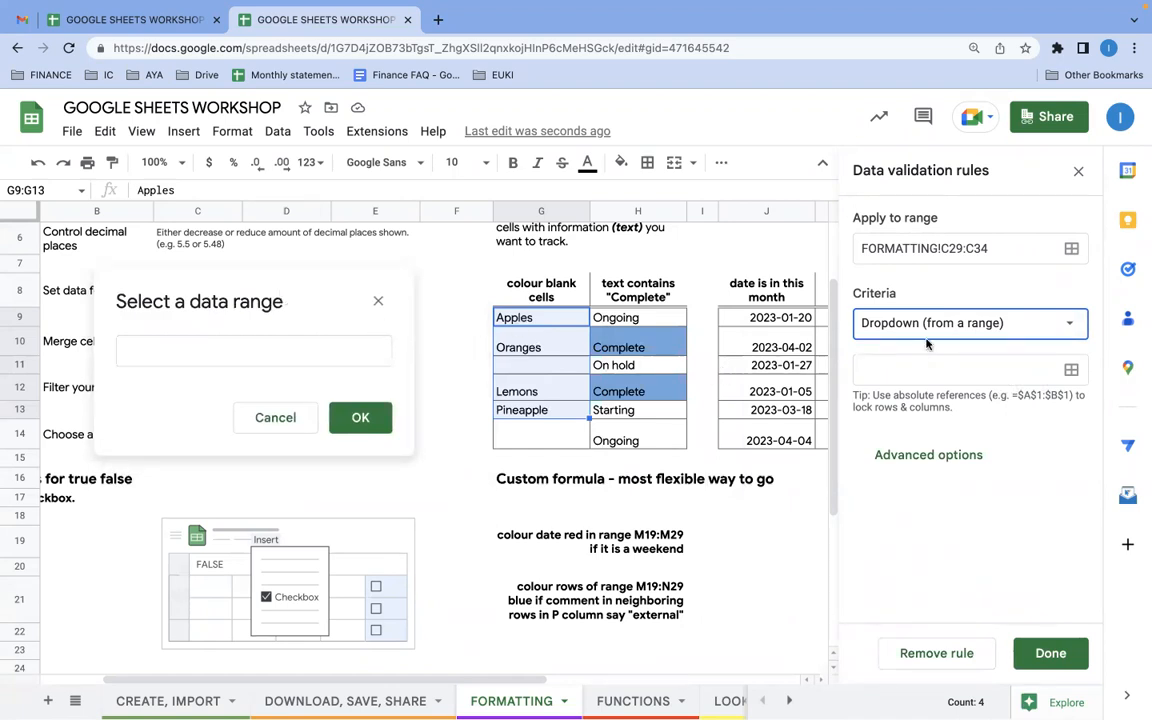
Set the dropdown's source range to G9:G14, the "colour blank cells" column on the FORMATTING sheet.
left_click(1072, 370)
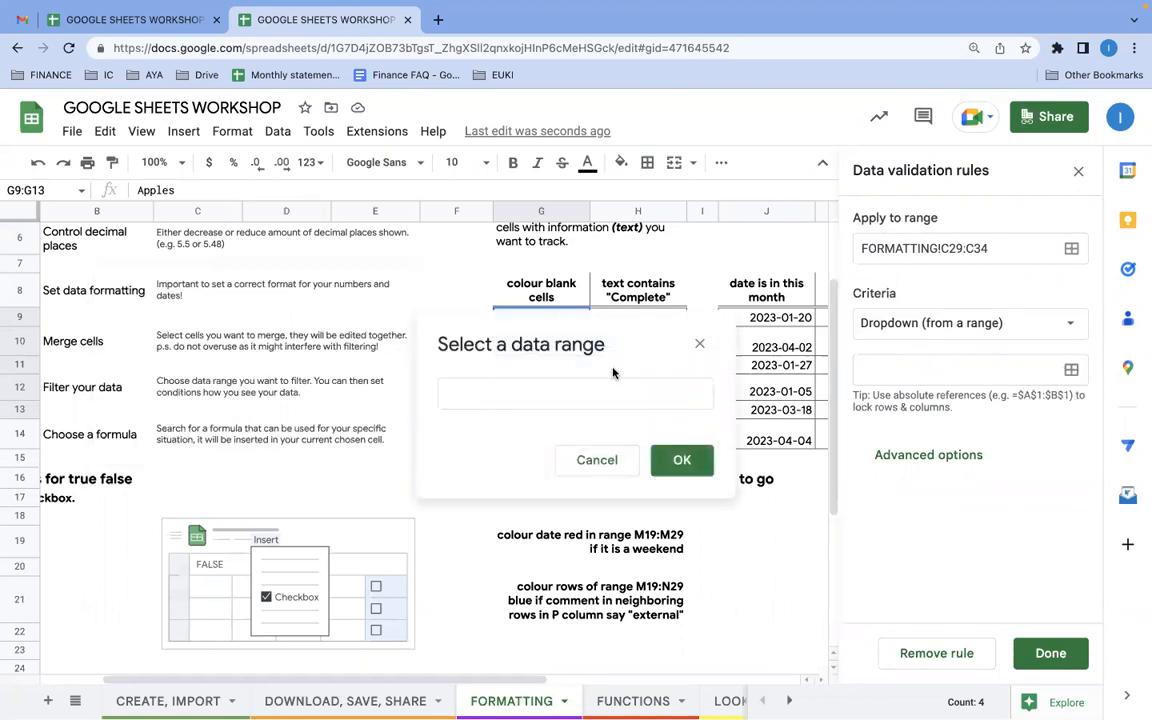
left_click_drag(510, 335, 216, 294)
left_click_drag(546, 325, 540, 432)
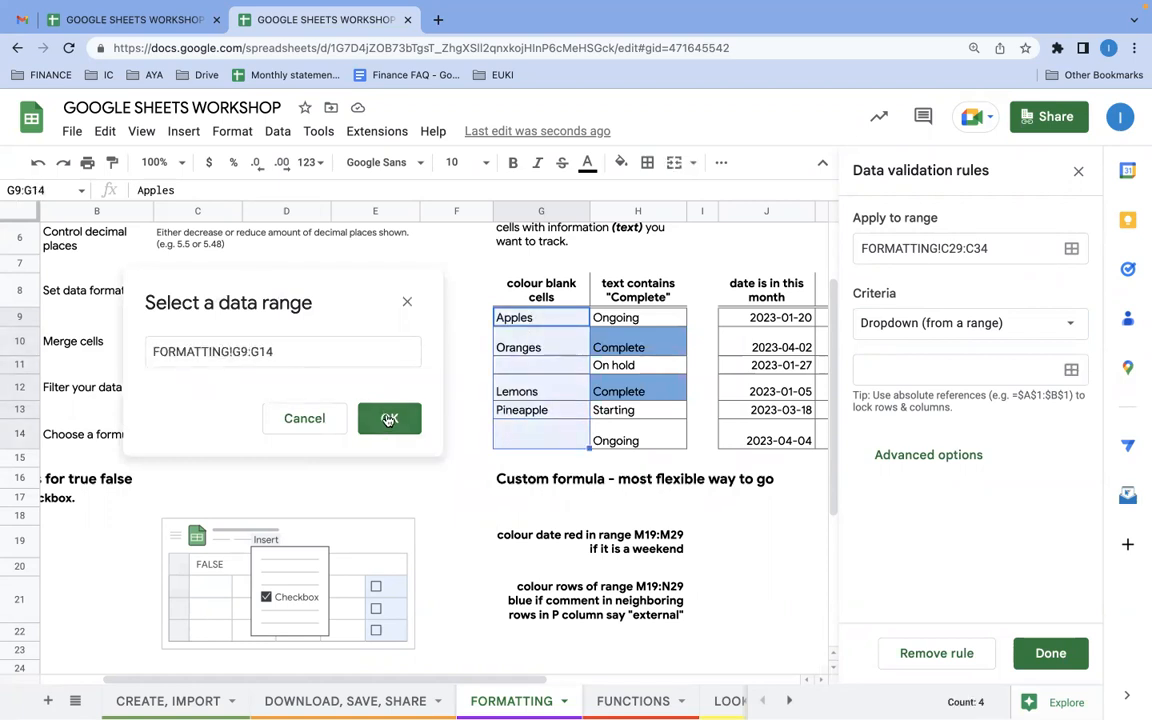
left_click(389, 420)
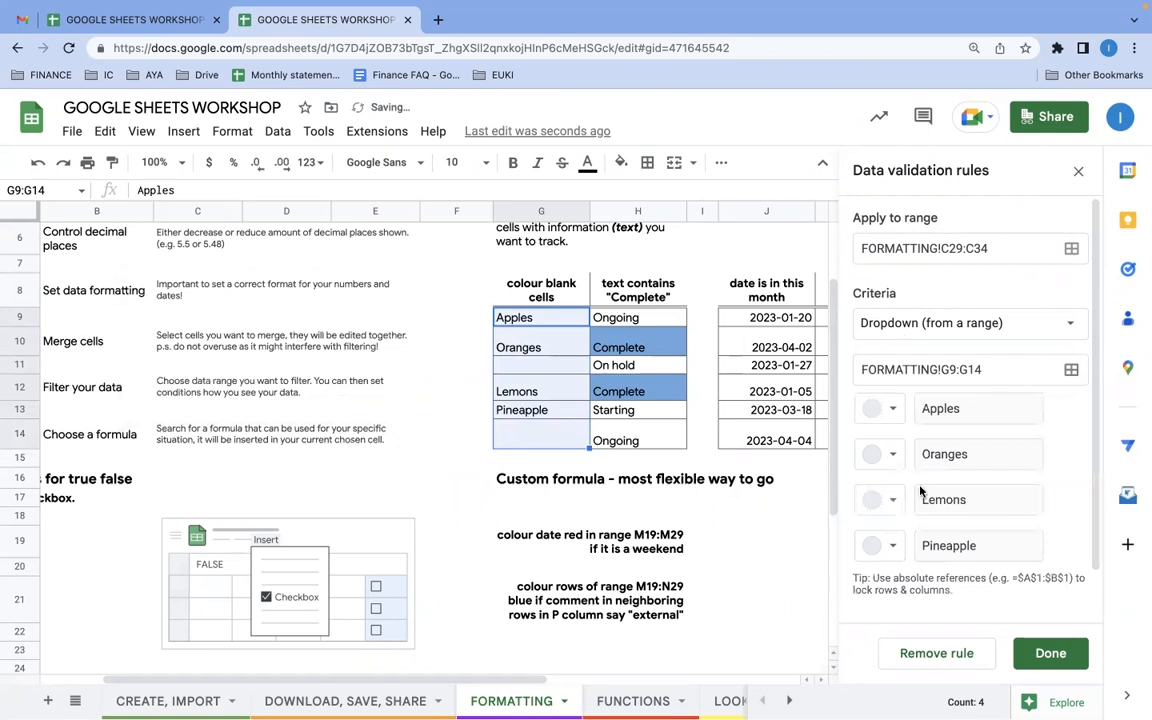
Choose Oranges in the C29 dropdown and Lemons in the C31 dropdown.
scroll(920, 490, "down", 1)
scroll(458, 512, "down", 5)
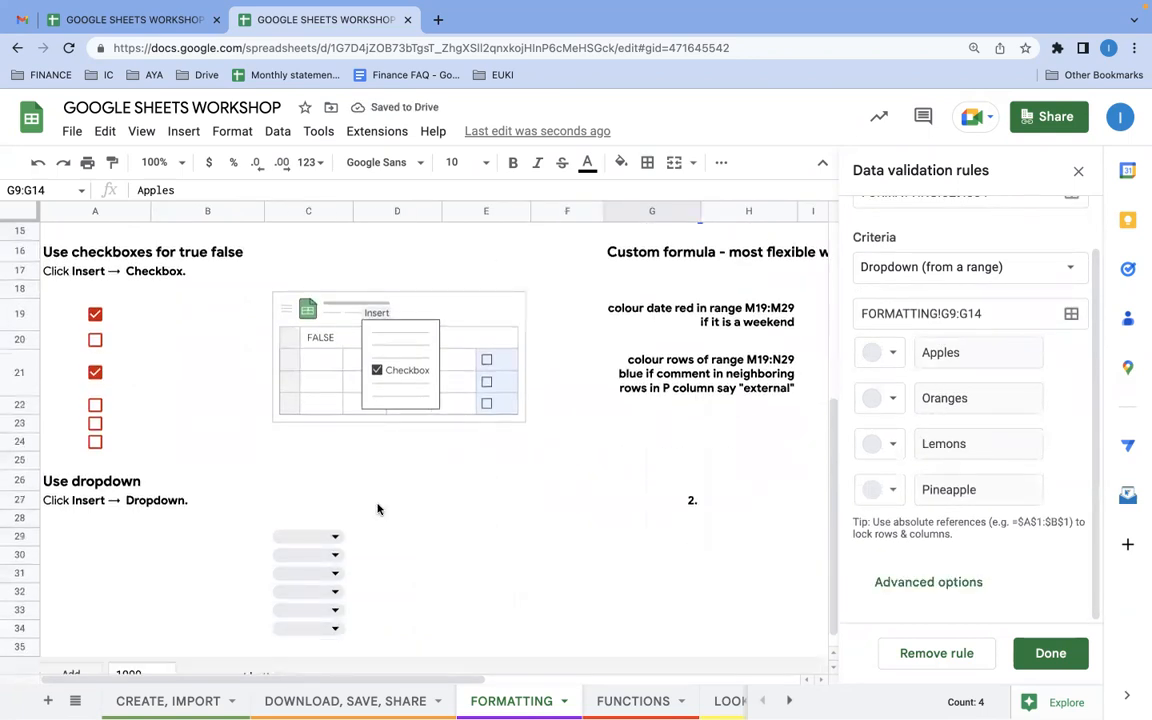
left_click(335, 540)
left_click(329, 592)
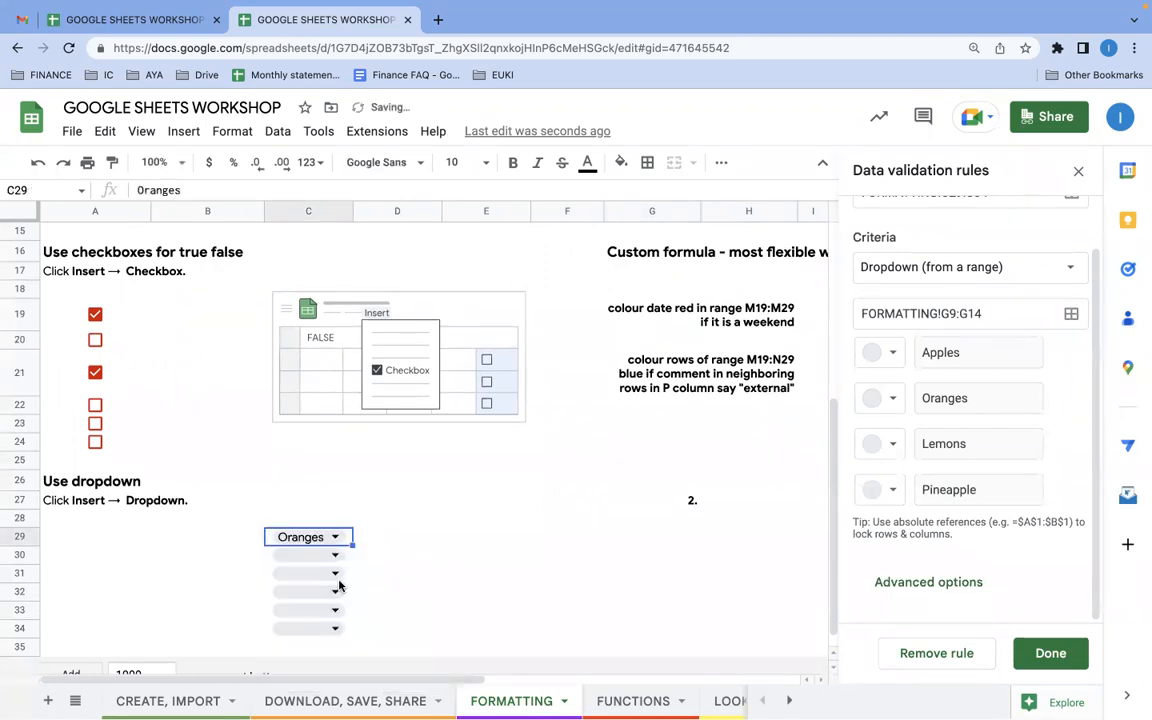
left_click(335, 575)
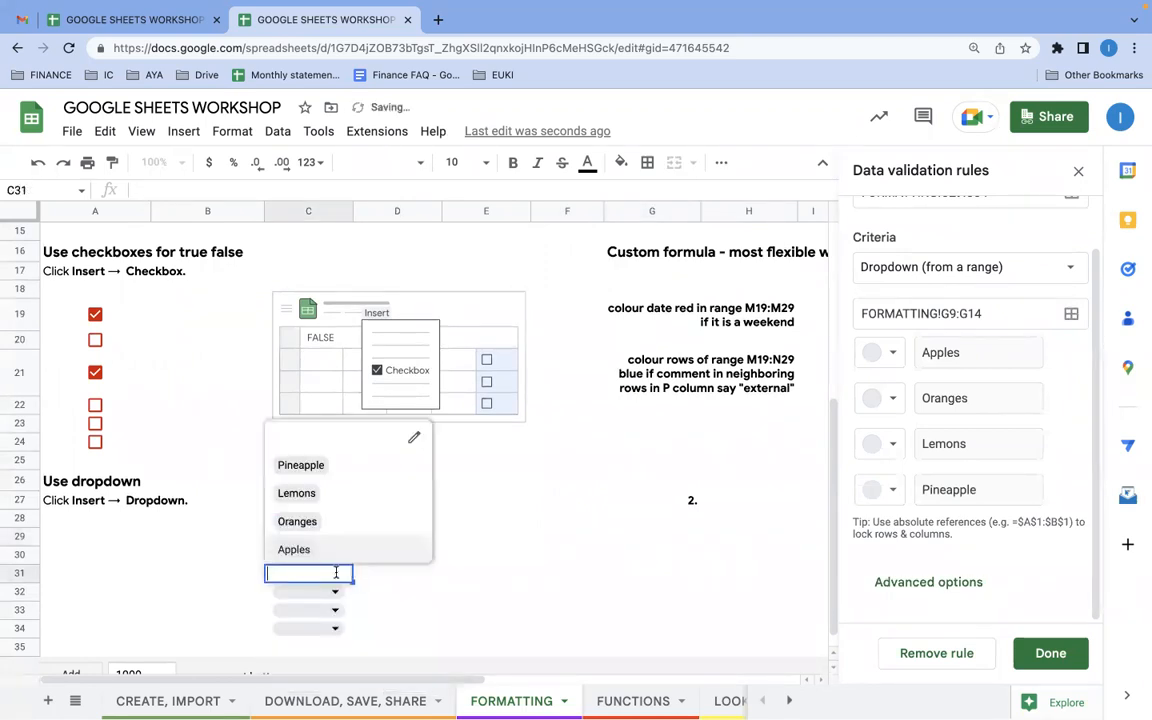
left_click(298, 491)
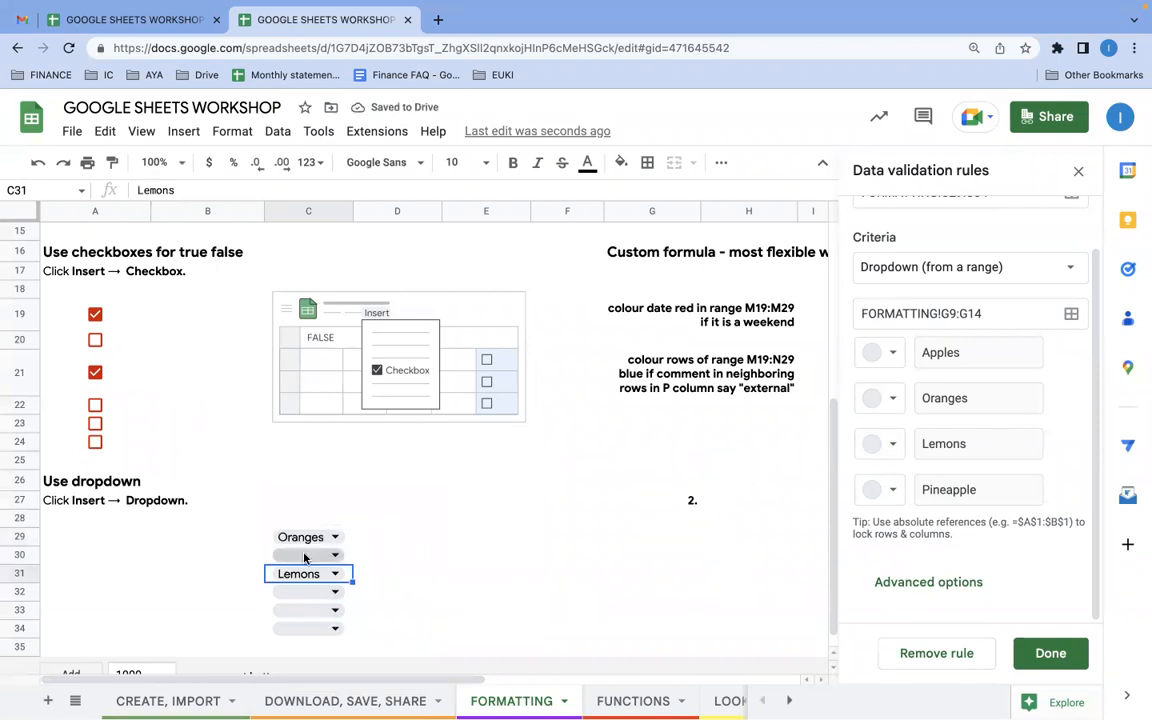
Try the Arrow and Plain text display styles from the advanced options of the C29:C34 dropdown rule.
left_click(918, 581)
scroll(935, 460, "down", 5)
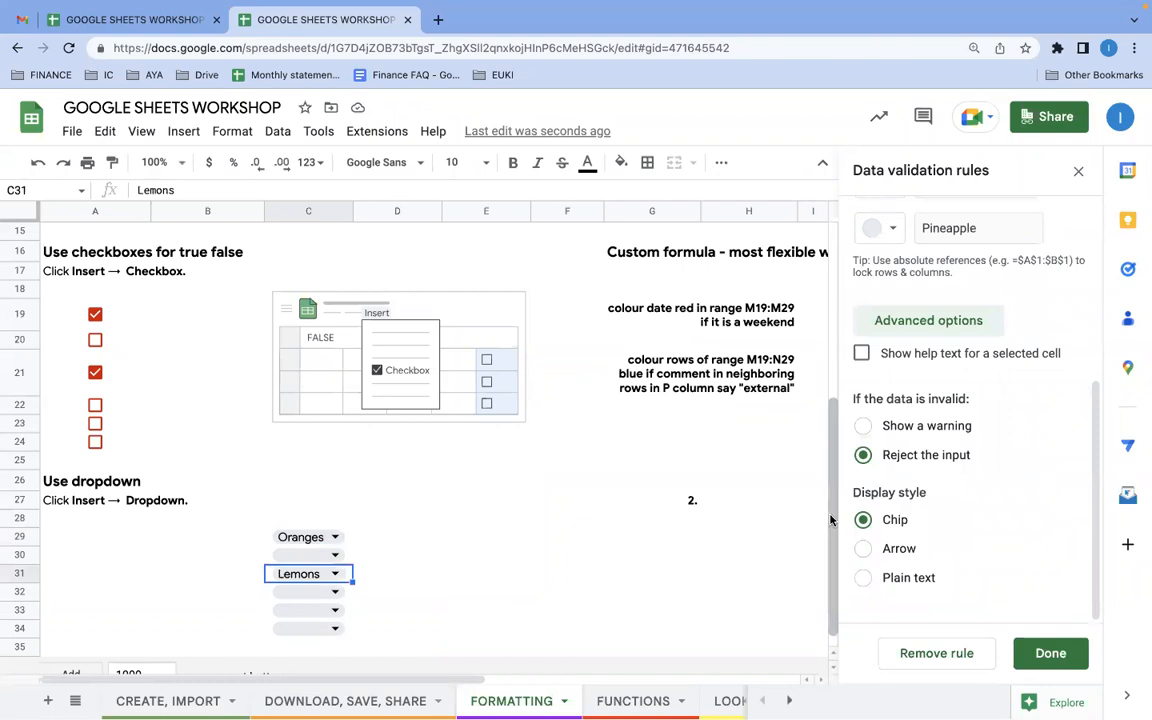
left_click(863, 549)
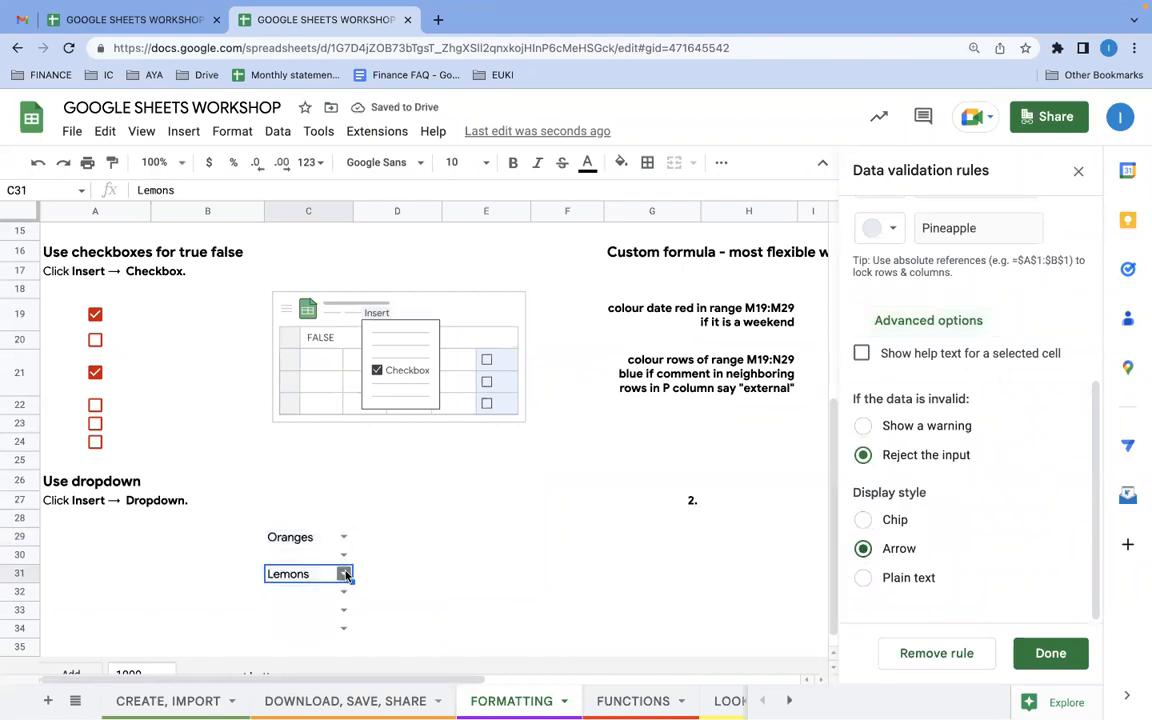
left_click(864, 578)
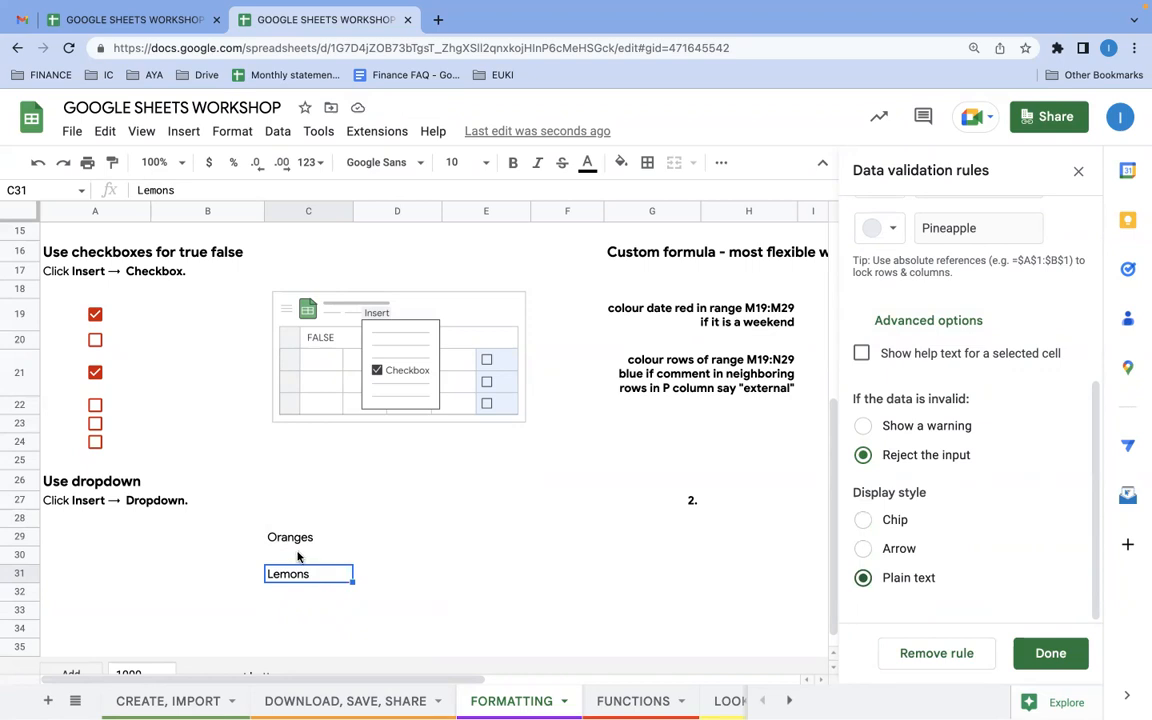
Fill C32 with Apples and C30 with Lemons from the suggested dropdown values.
left_click(270, 598)
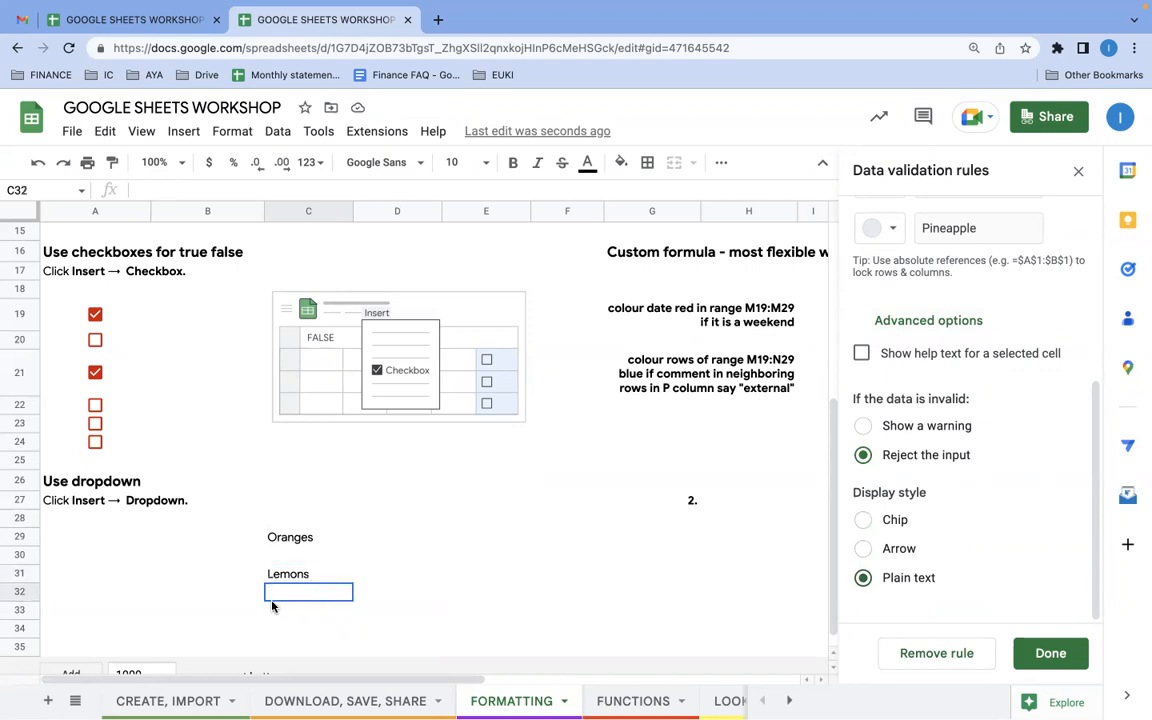
type("apll")
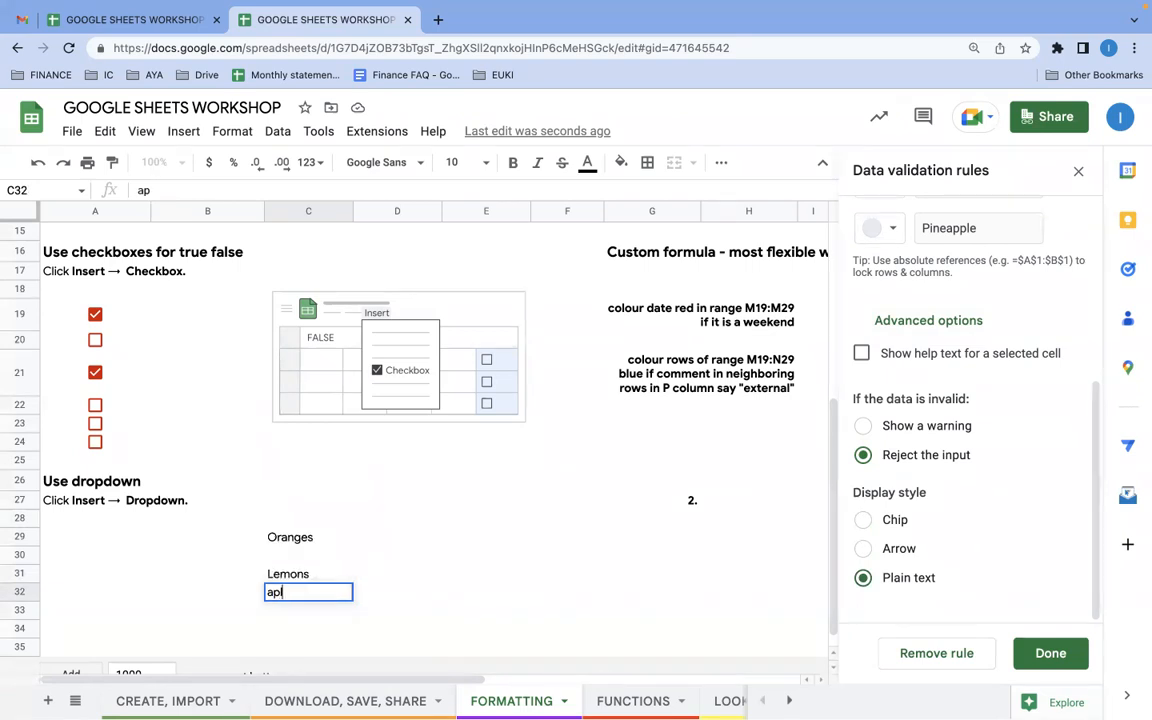
key("BackSpace")
key("BackSpace")
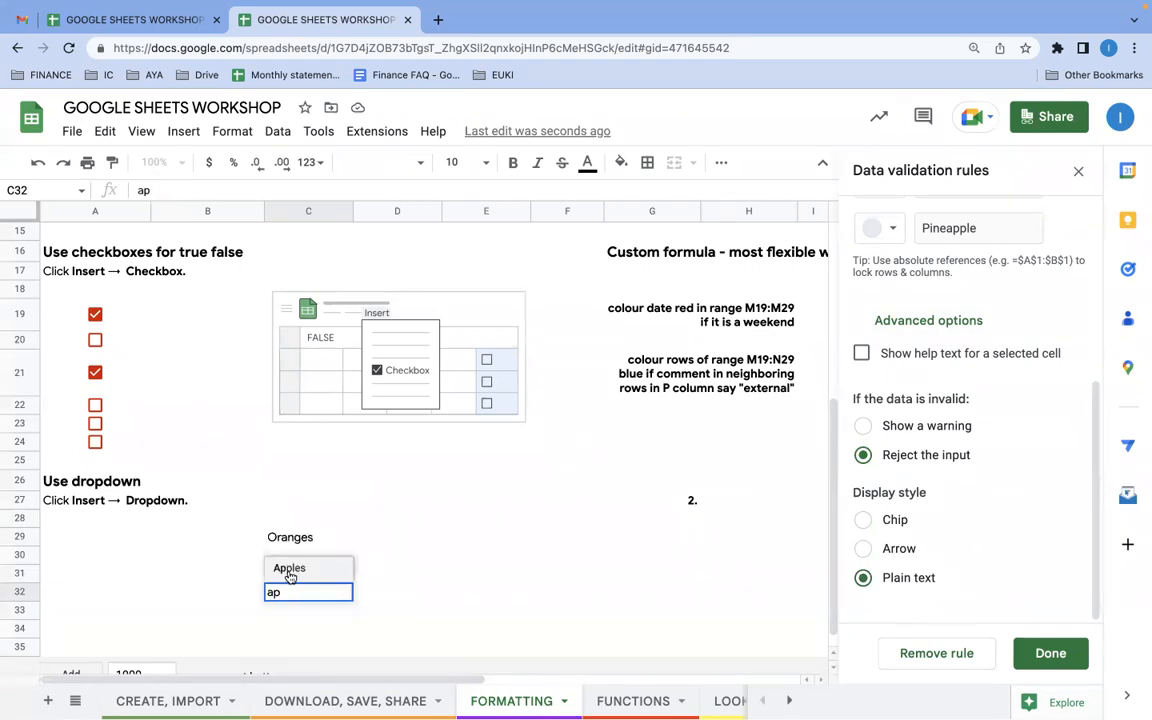
left_click(290, 571)
double_click(283, 557)
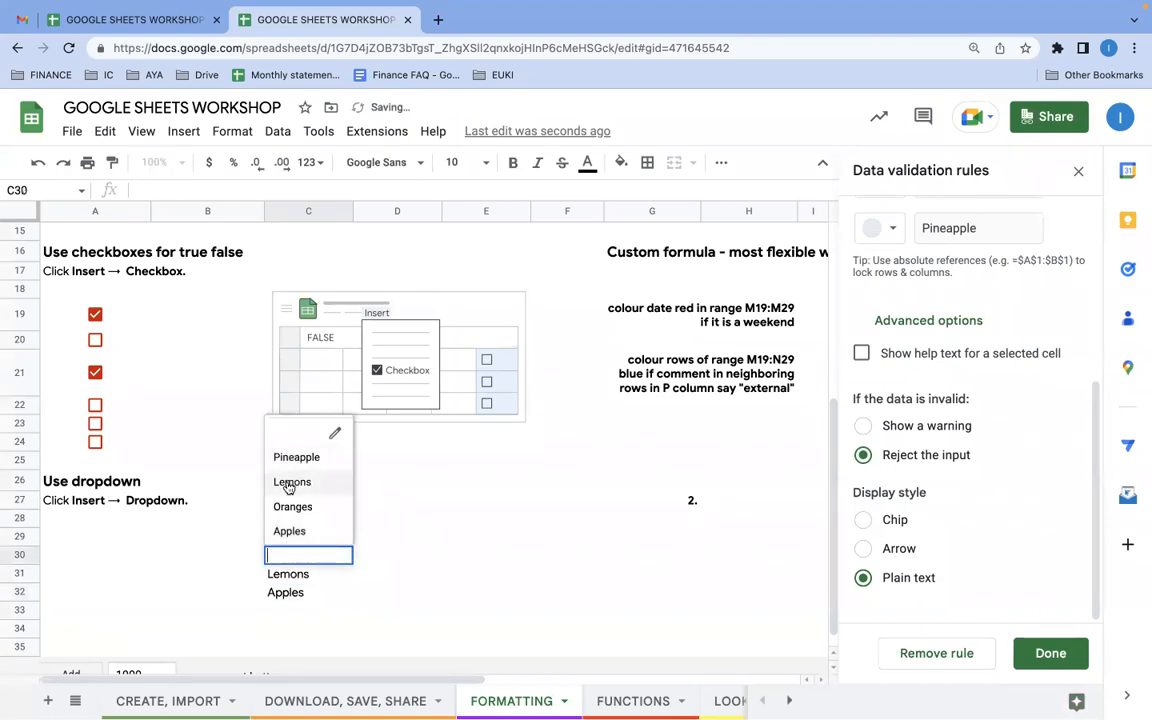
left_click(291, 481)
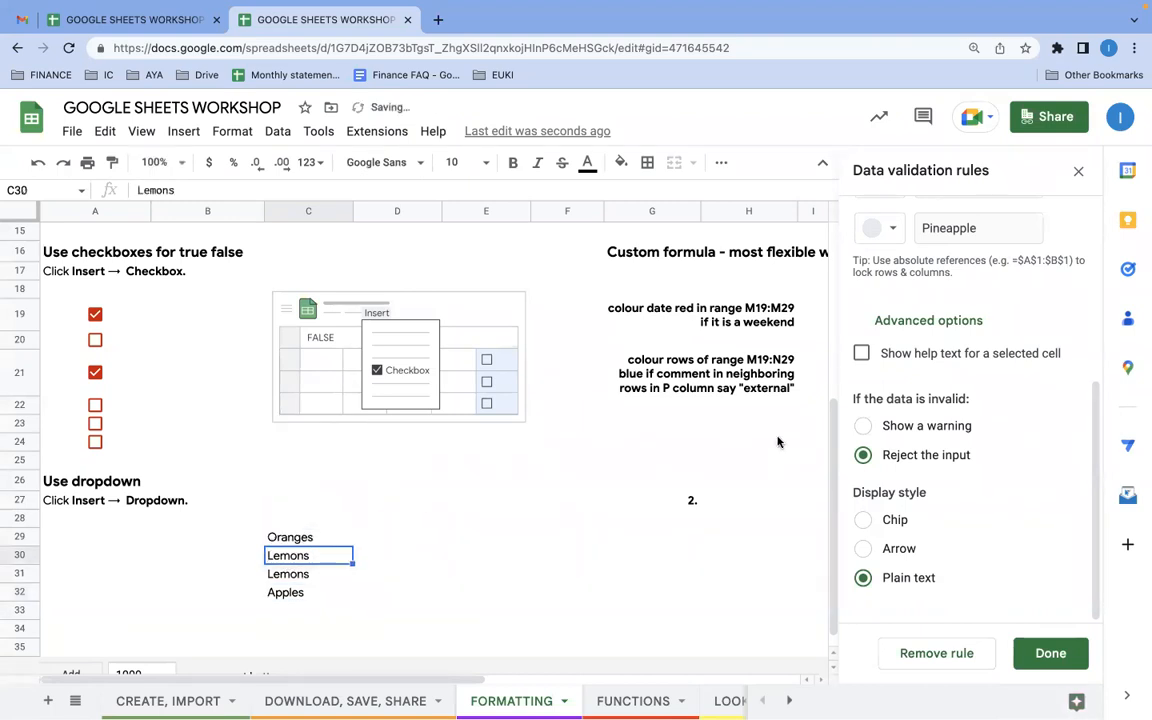
Set the display style of the C29:C34 dropdowns back to Chip.
scroll(1064, 427, "up", 4)
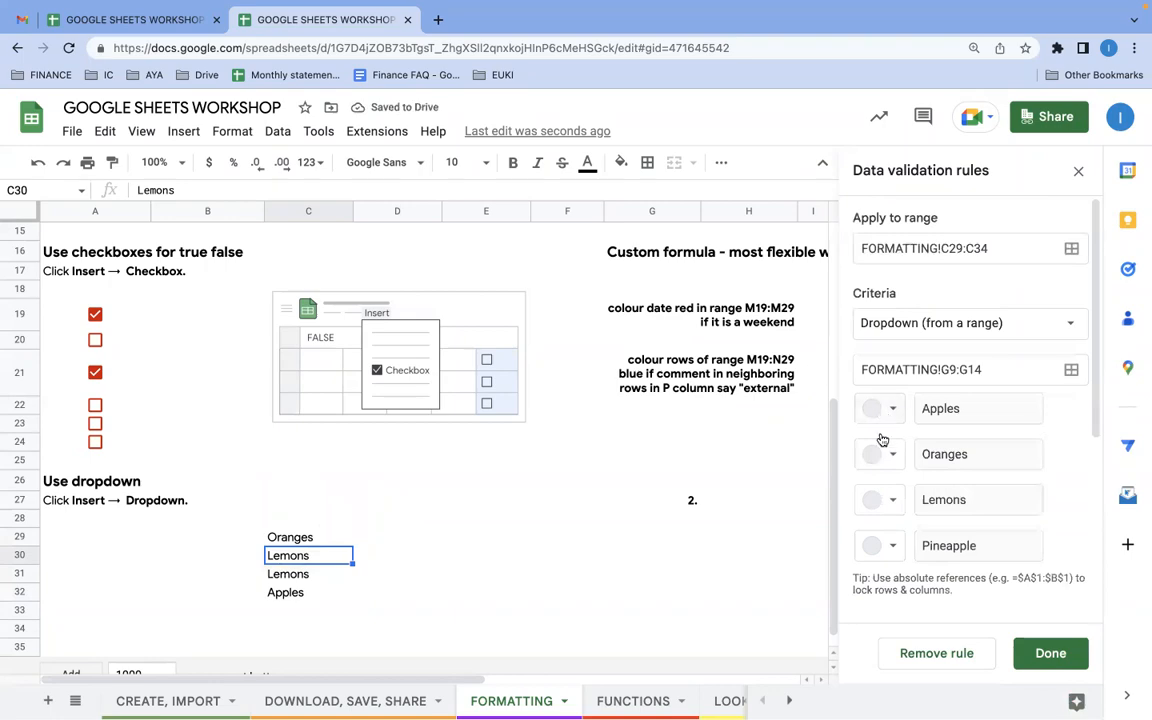
key("ctrl+Up")
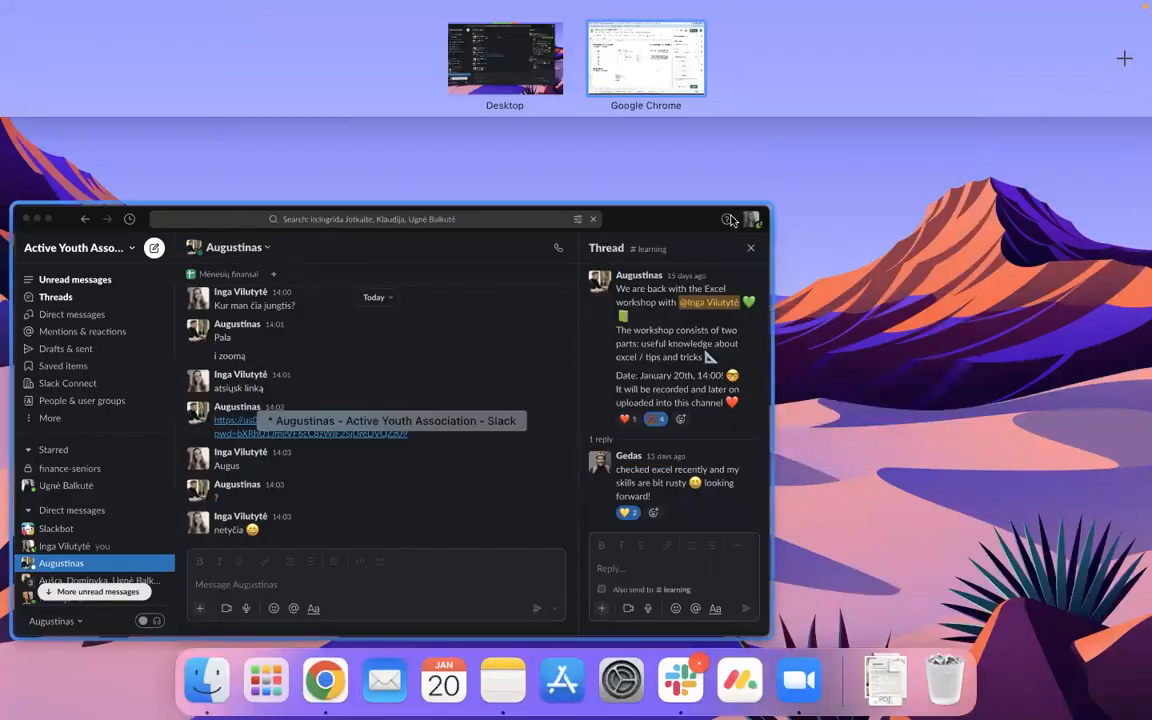
left_click(663, 64)
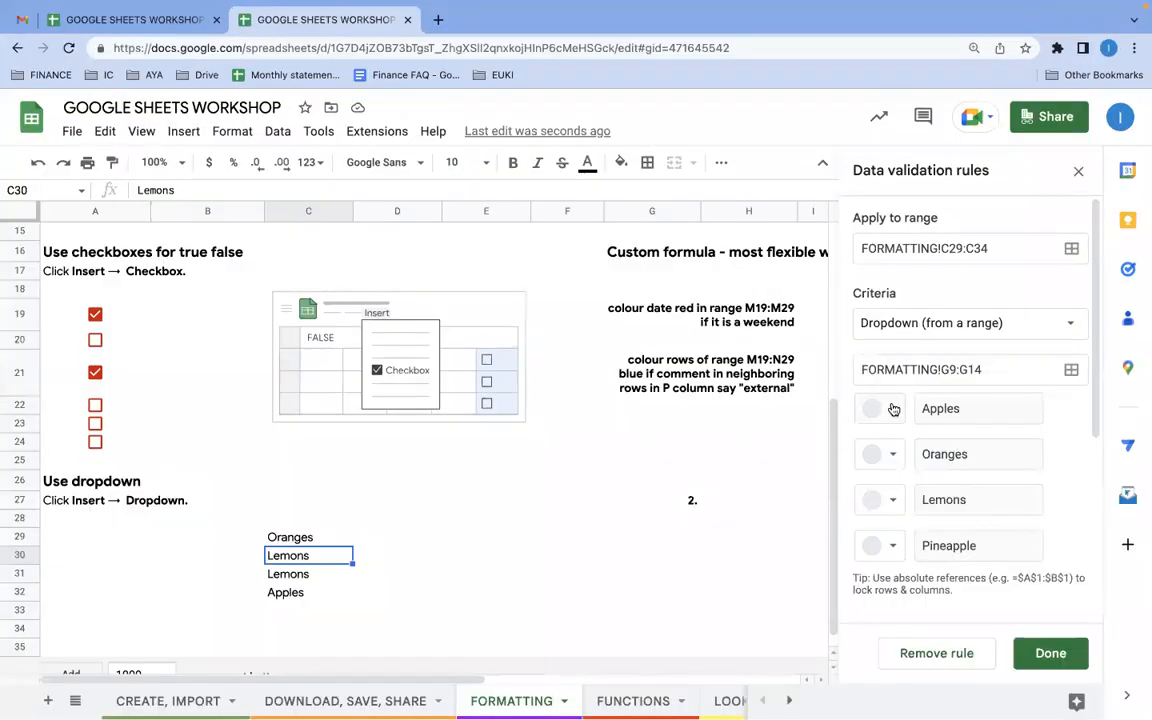
scroll(888, 480, "down", 5)
scroll(886, 543, "down", 2)
left_click(888, 532)
Colour the Lemons option light red, save the dropdown rule and close the data validation rules.
scroll(881, 410, "up", 1)
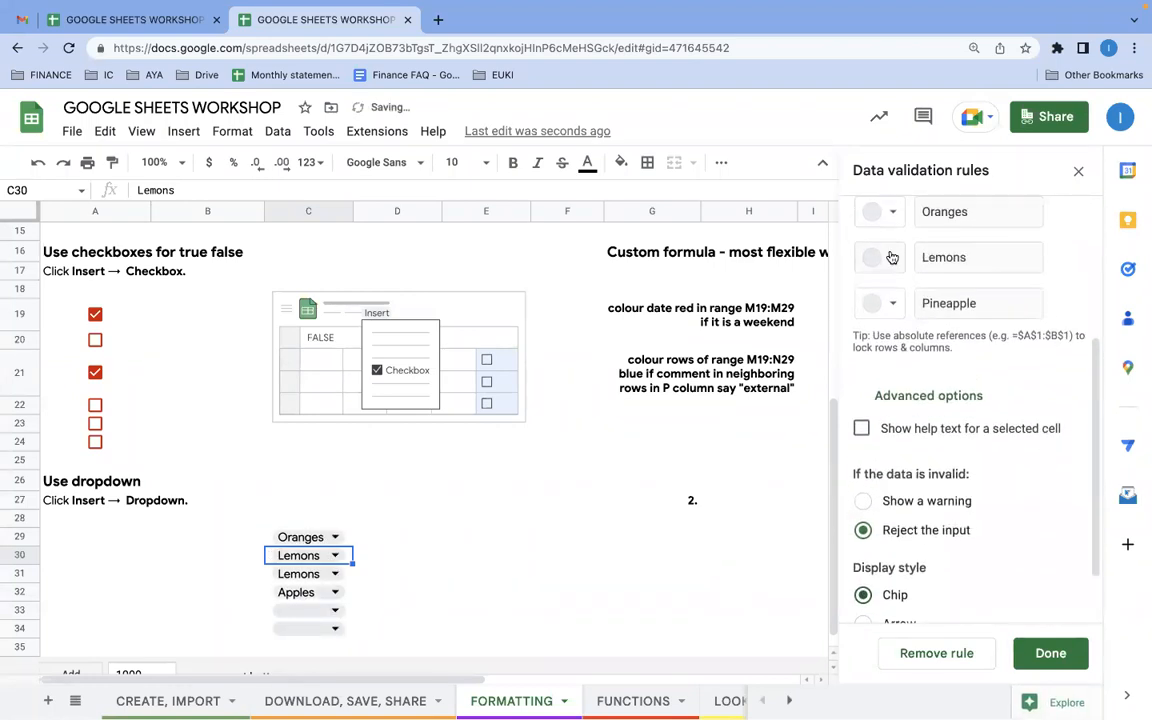
left_click(884, 257)
left_click(916, 322)
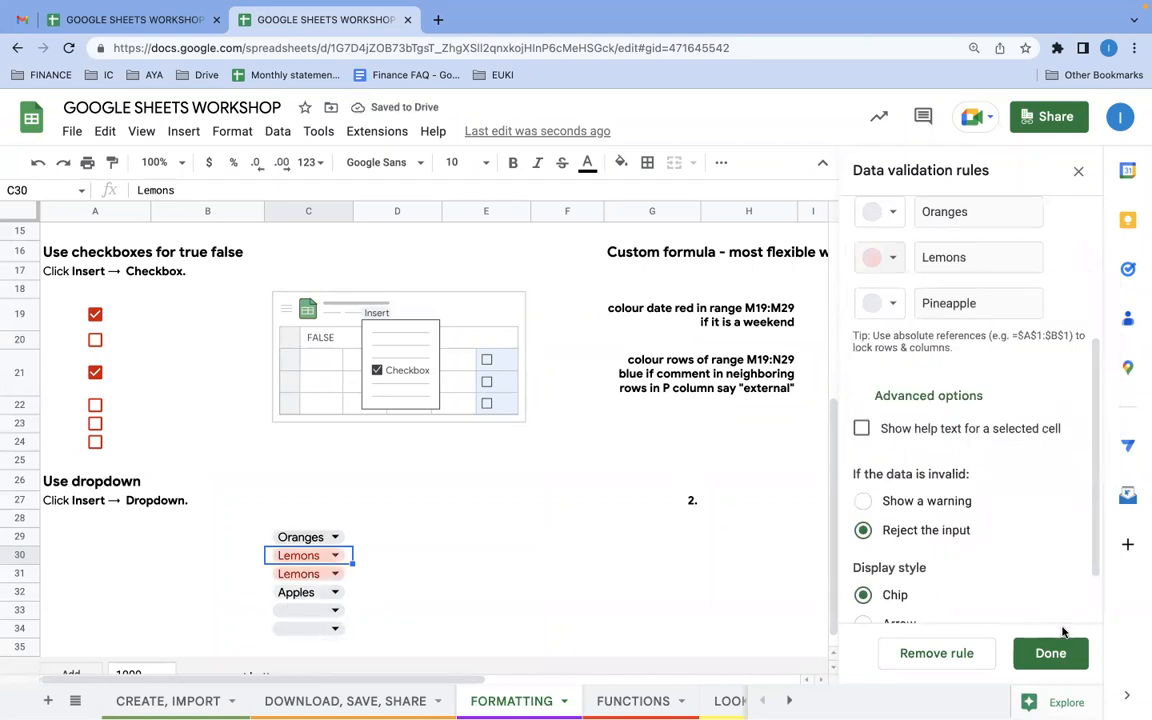
left_click(1040, 652)
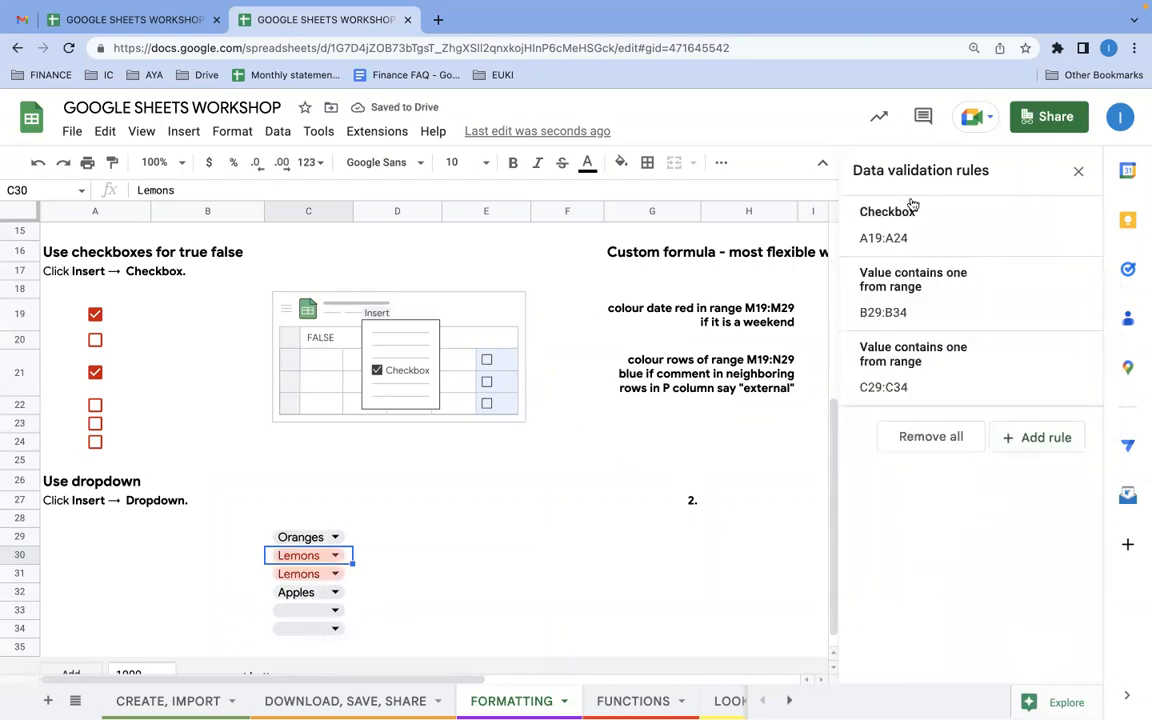
left_click(1078, 171)
left_click(630, 480)
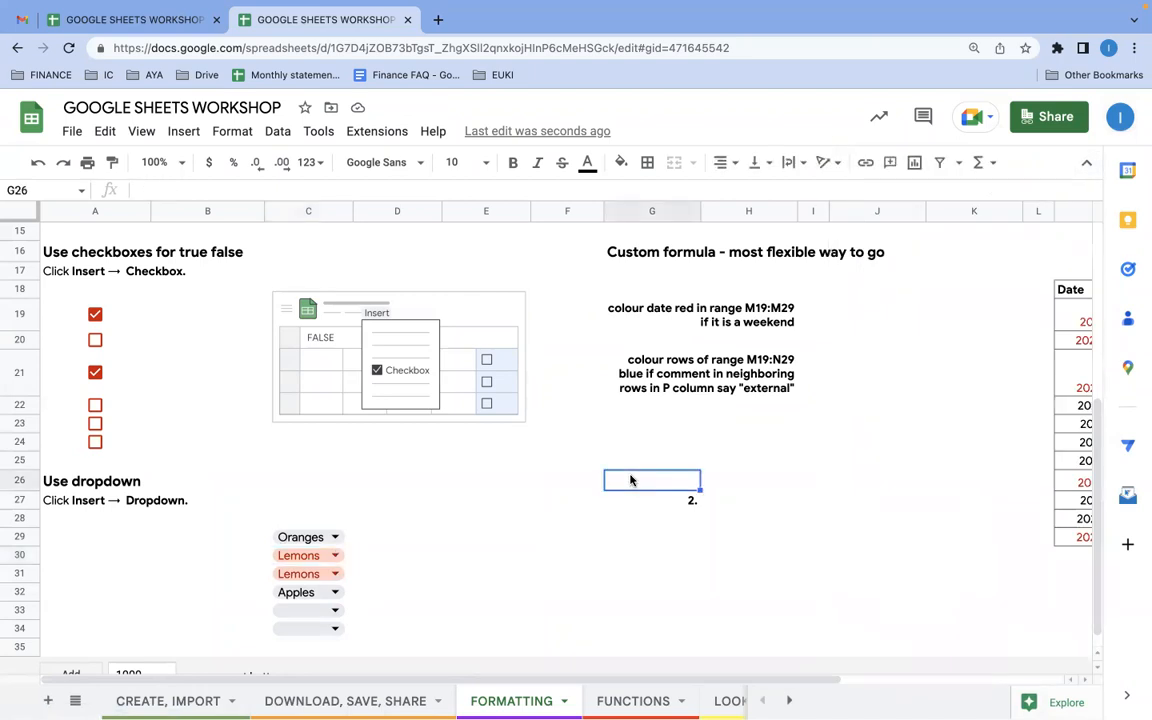
Reference the dropdown cell by entering =C29 in D29, and clear D29 again.
scroll(630, 480, "up", 6)
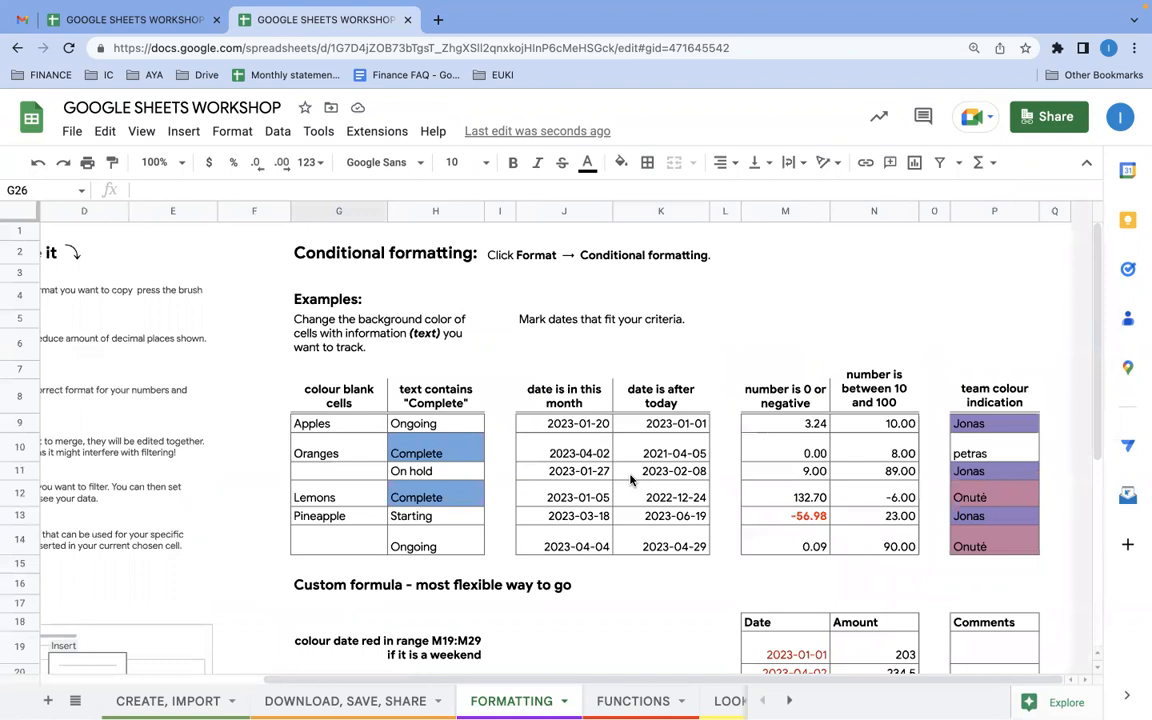
mouse_move(438, 8)
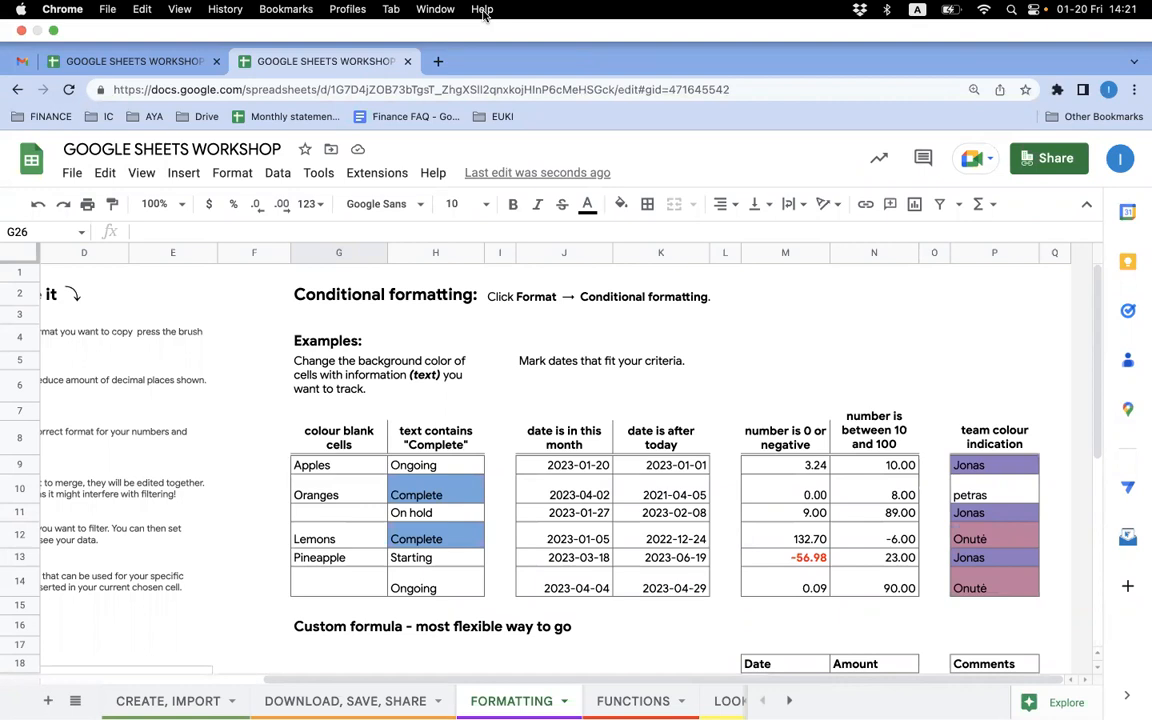
scroll(349, 496, "down", 5)
scroll(349, 496, "left", 3)
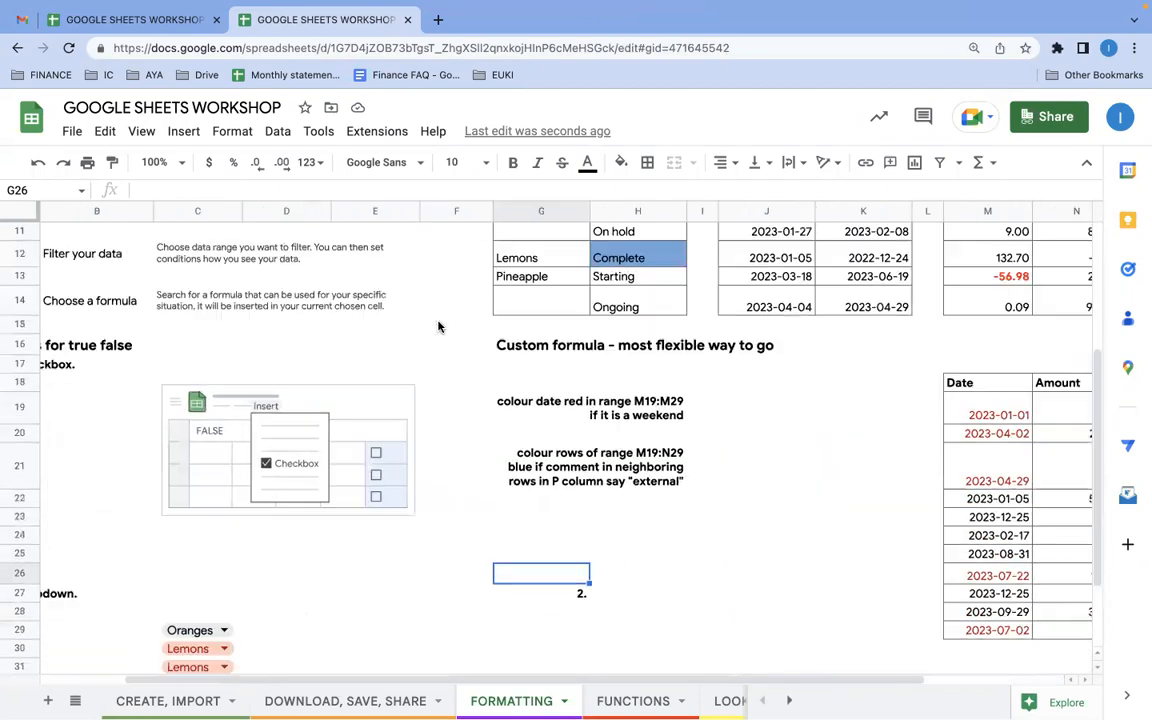
left_click(400, 518)
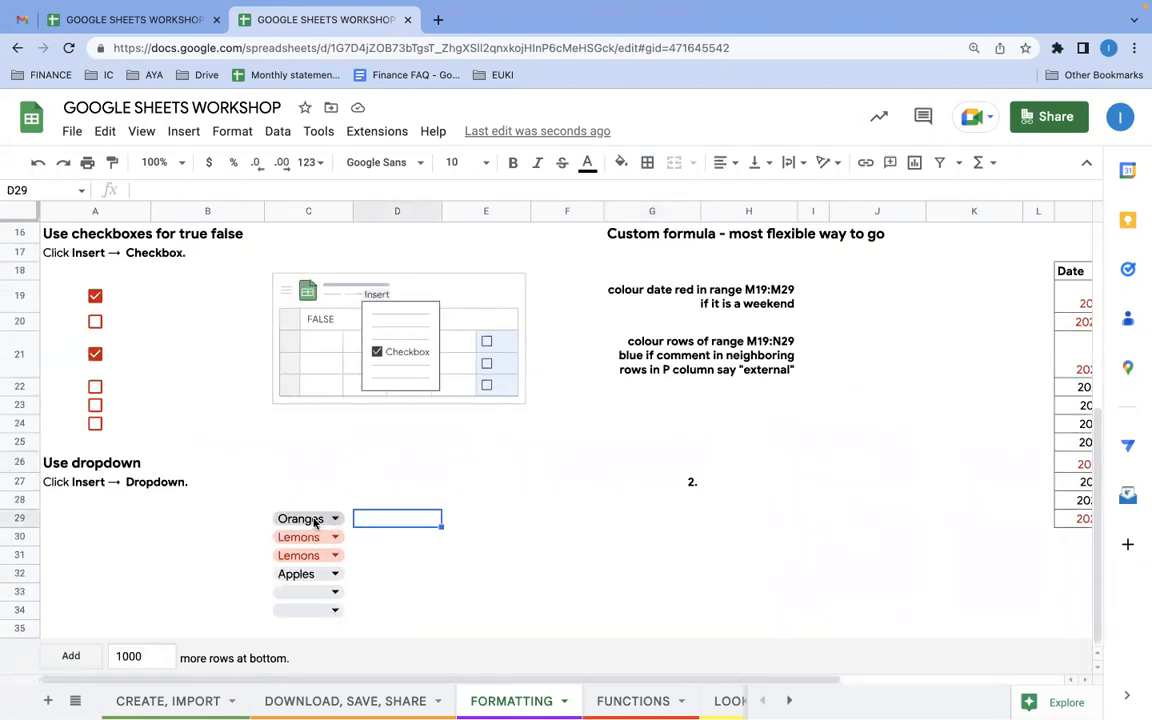
key("ctrl+space")
key("ctrl+space")
type("O")
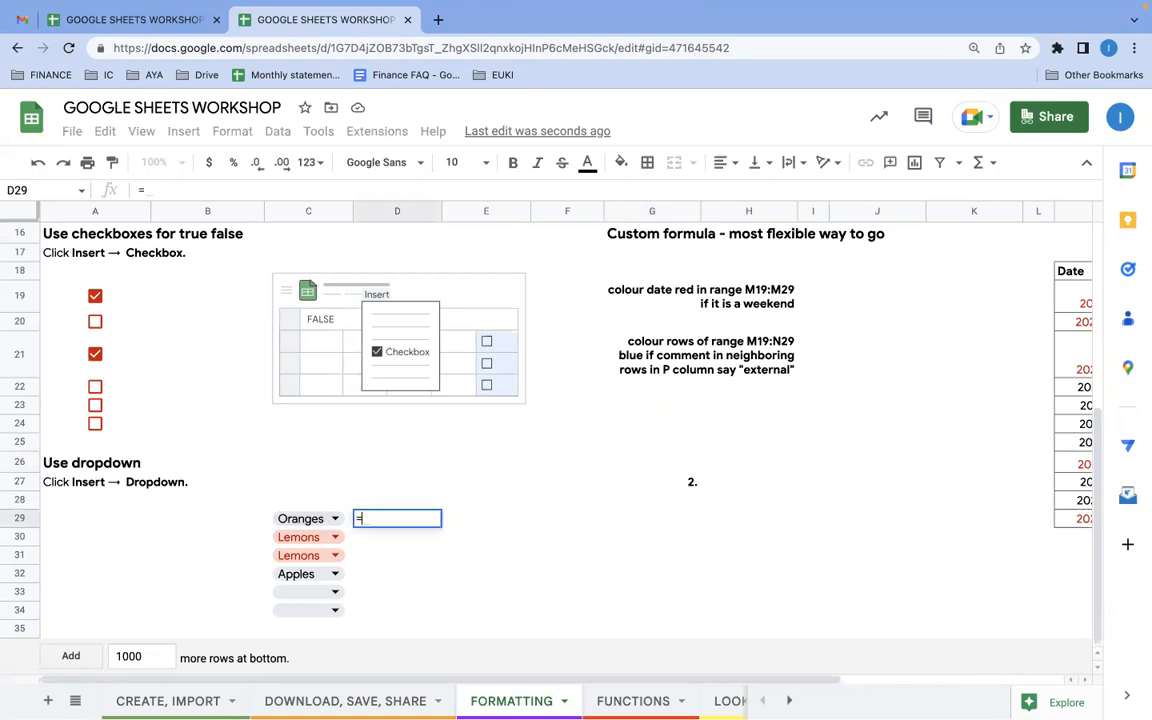
key("Return")
key("Up")
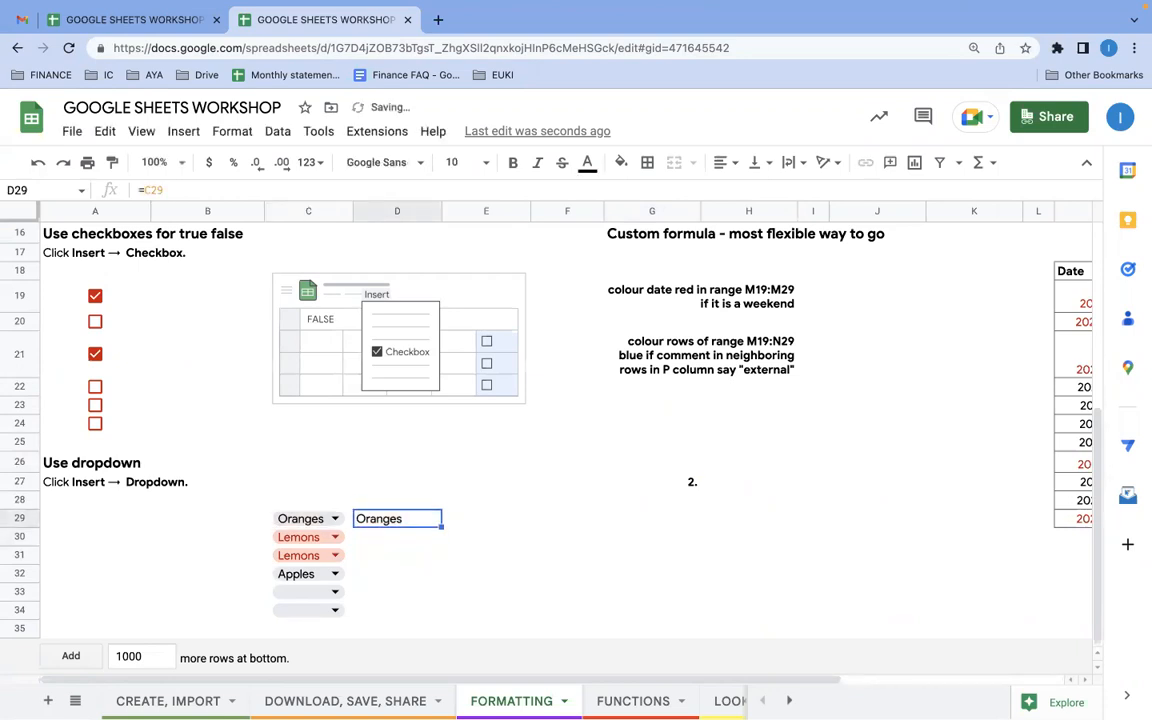
key("Delete")
Enter a formula in B21 that references the checkbox cell A21, and clear B21 again.
left_click(140, 356)
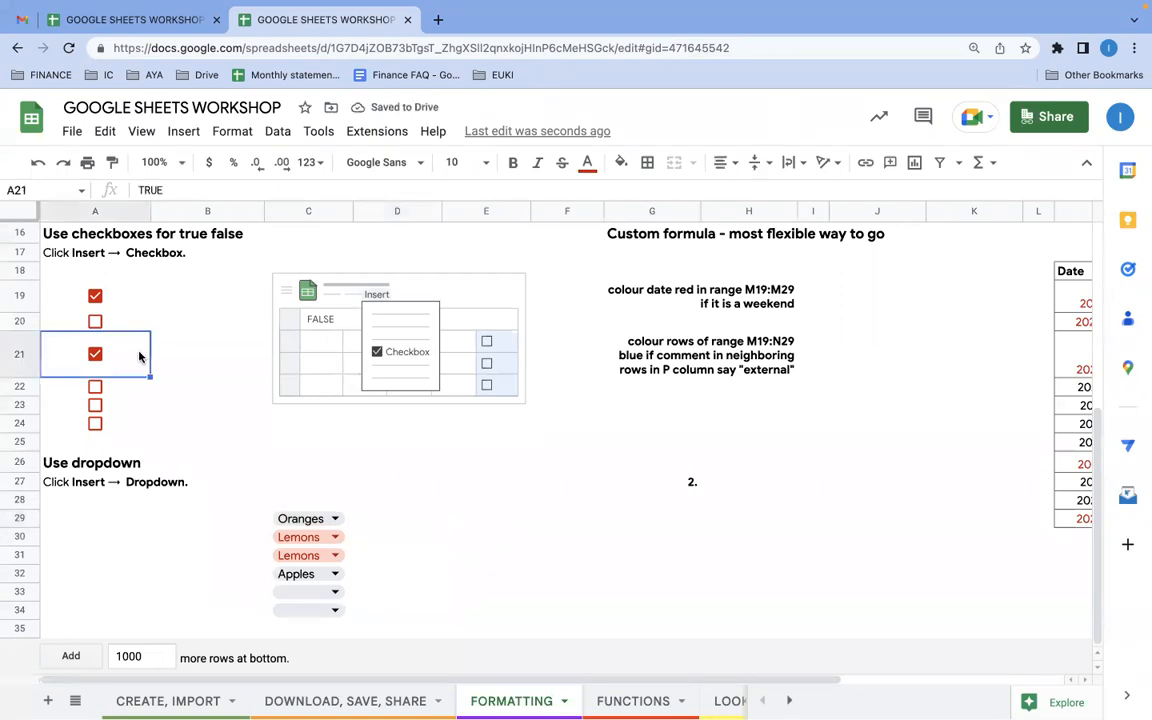
left_click(200, 360)
type("=")
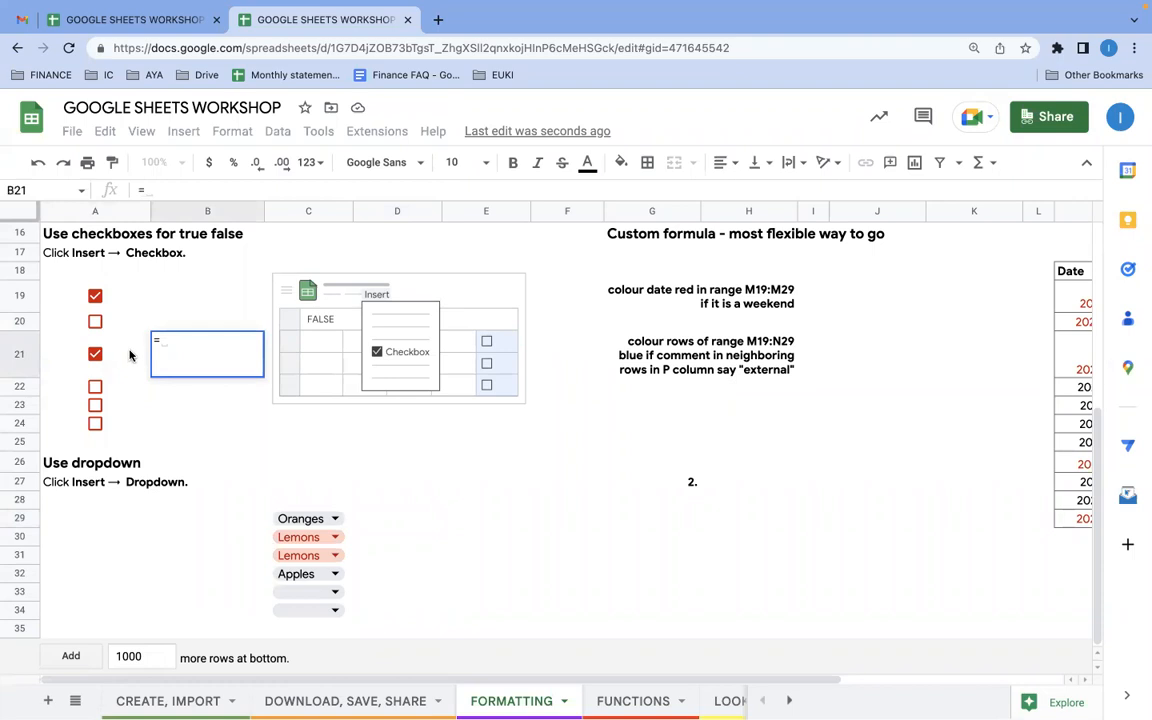
left_click(120, 345)
key("Return")
left_click(207, 355)
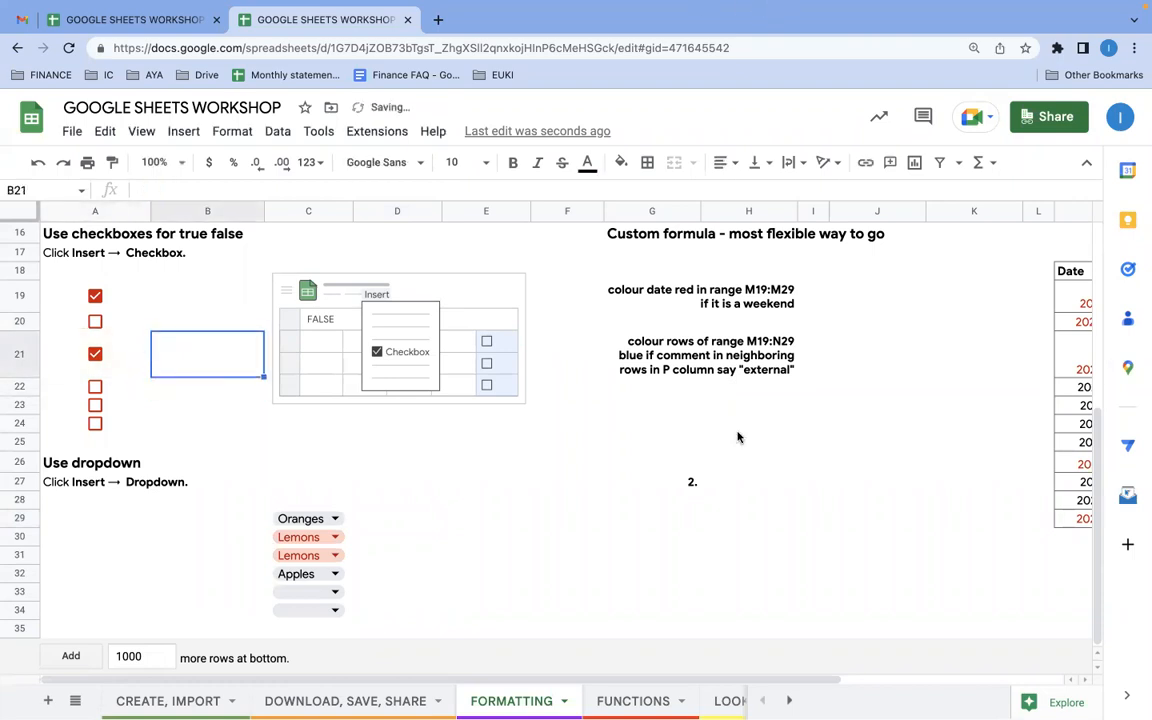
Delete the conditional format rule "Text is exactly Complete" from H9:H14 in the conditional formatting examples.
scroll(738, 437, "right", 2)
scroll(738, 437, "up", 5)
scroll(738, 437, "right", 2)
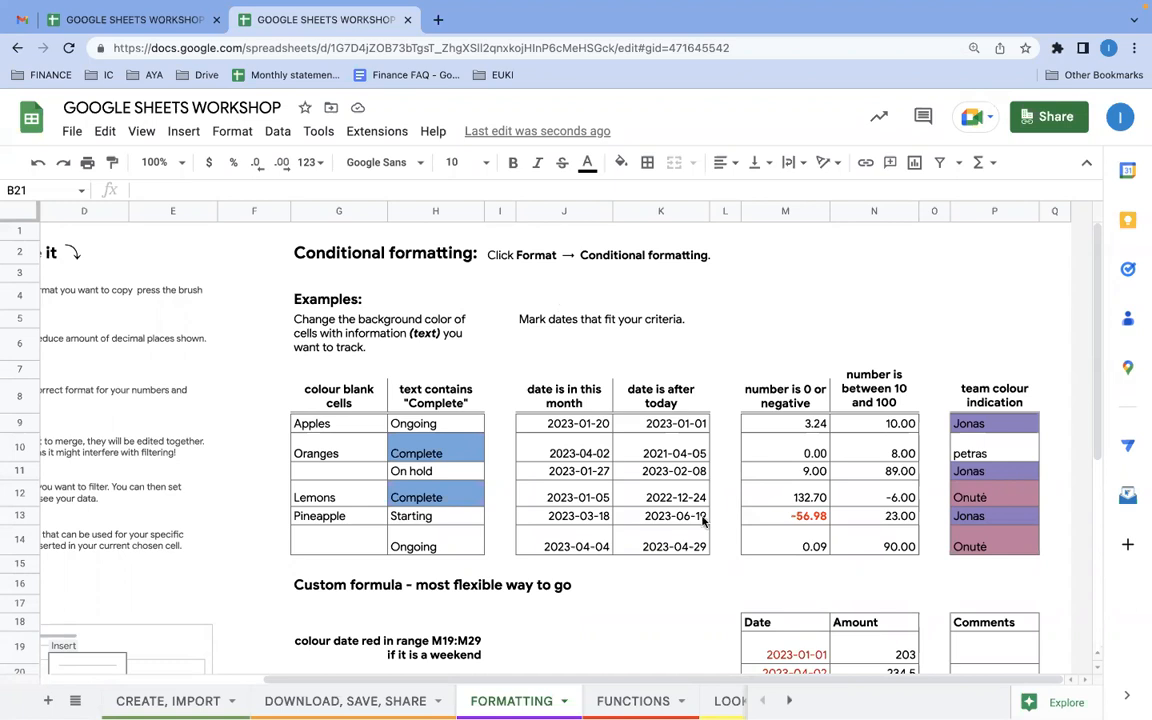
scroll(703, 521, "down", 2)
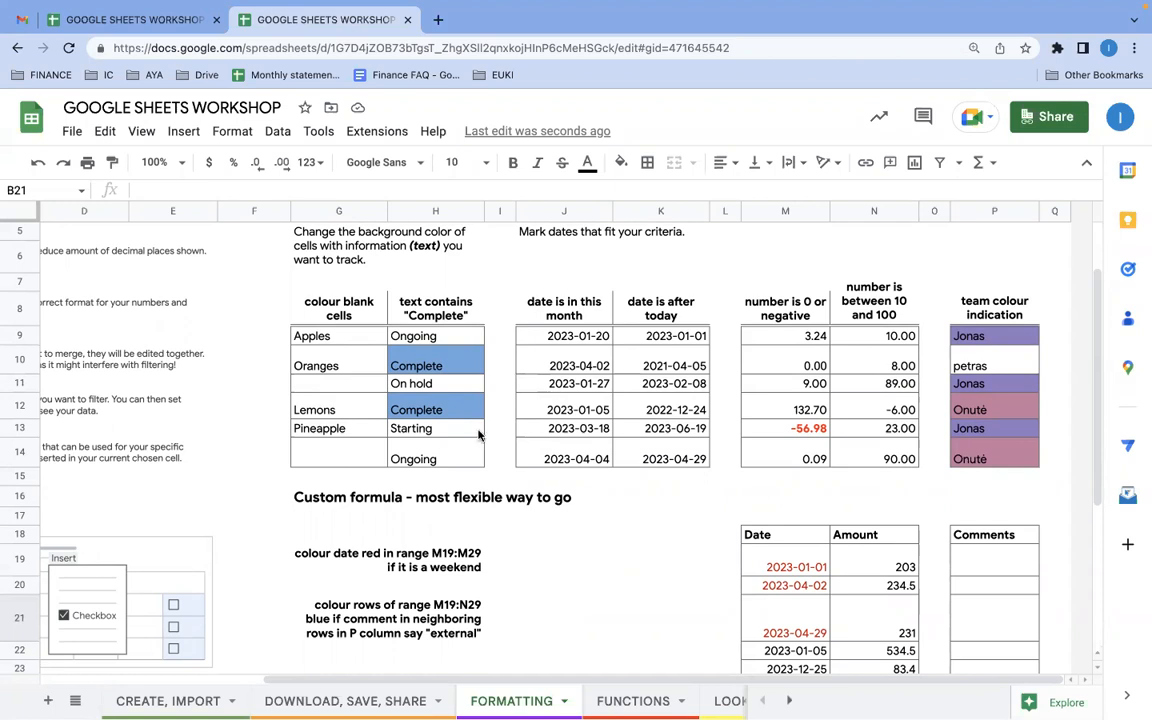
scroll(478, 434, "up", 2)
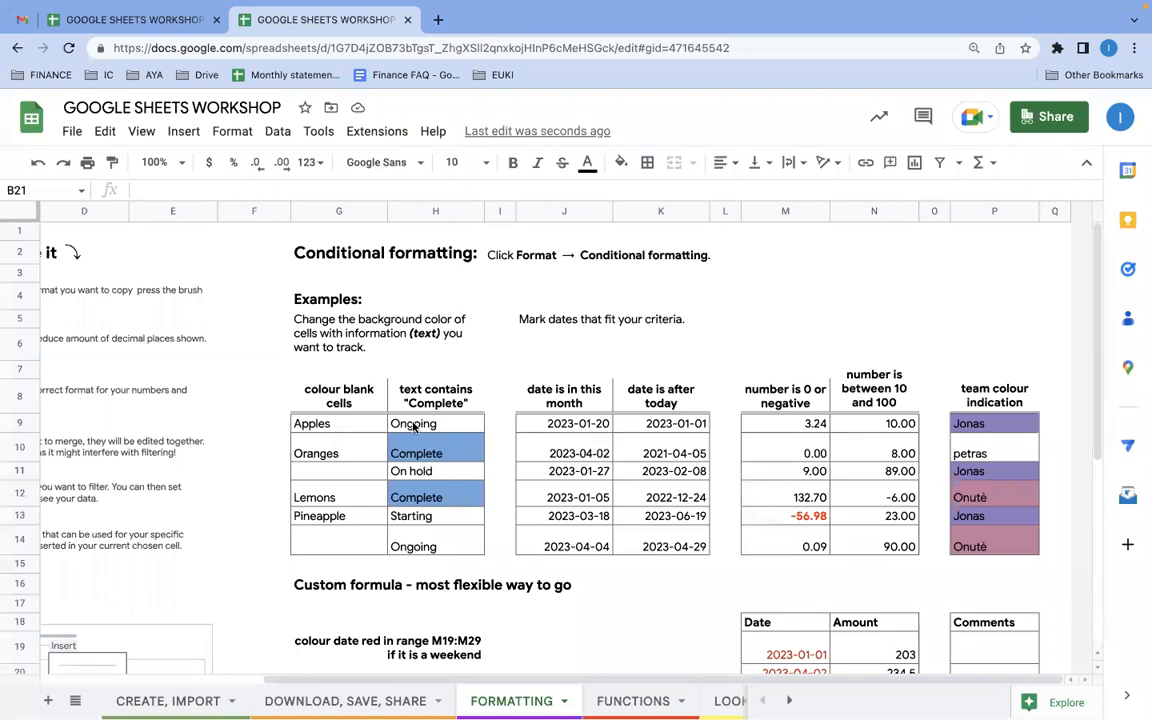
left_click_drag(405, 423, 405, 545)
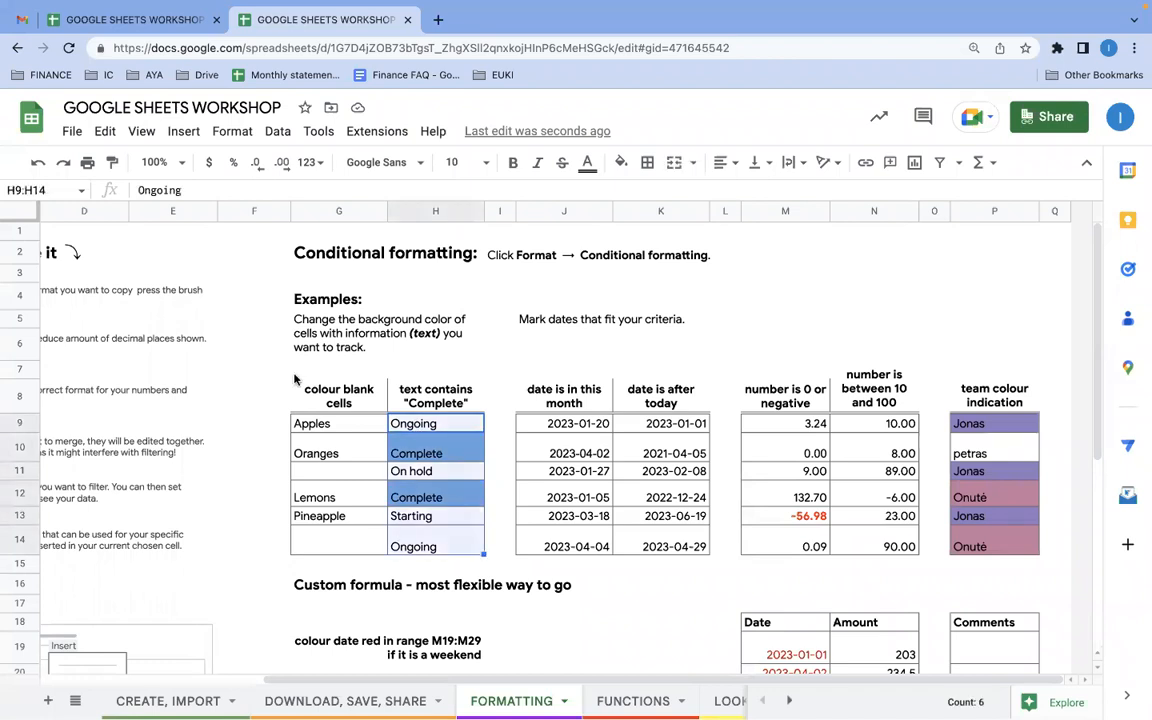
left_click(232, 131)
left_click(274, 442)
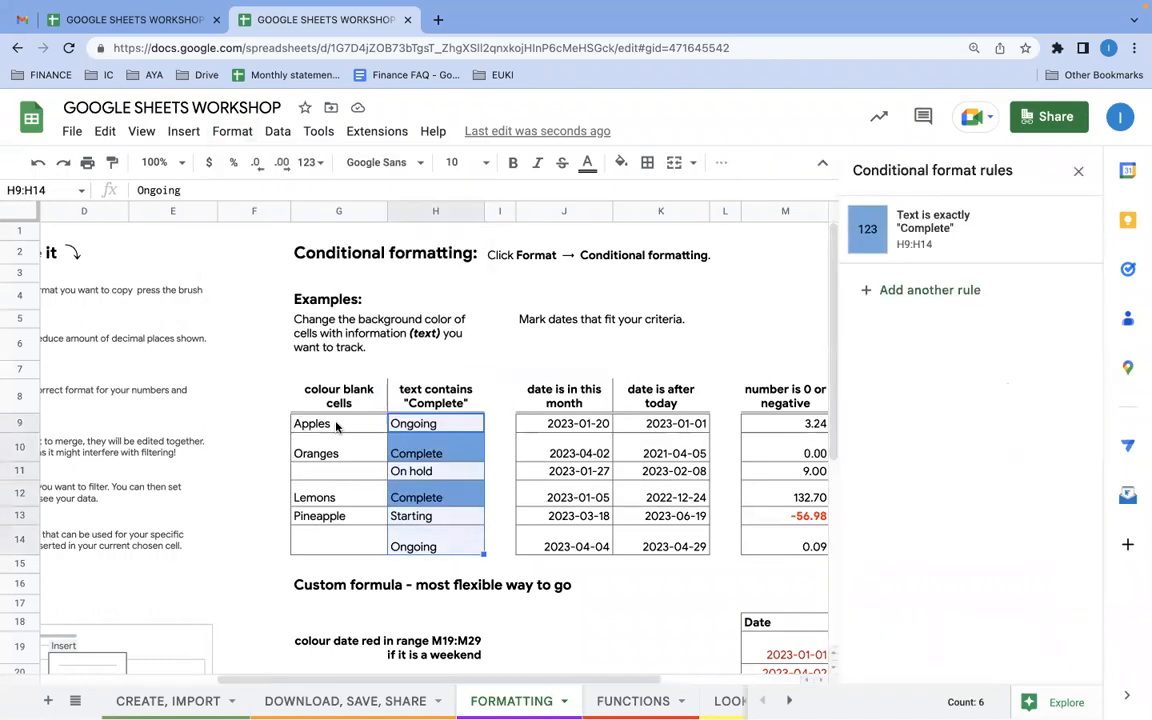
left_click(1071, 231)
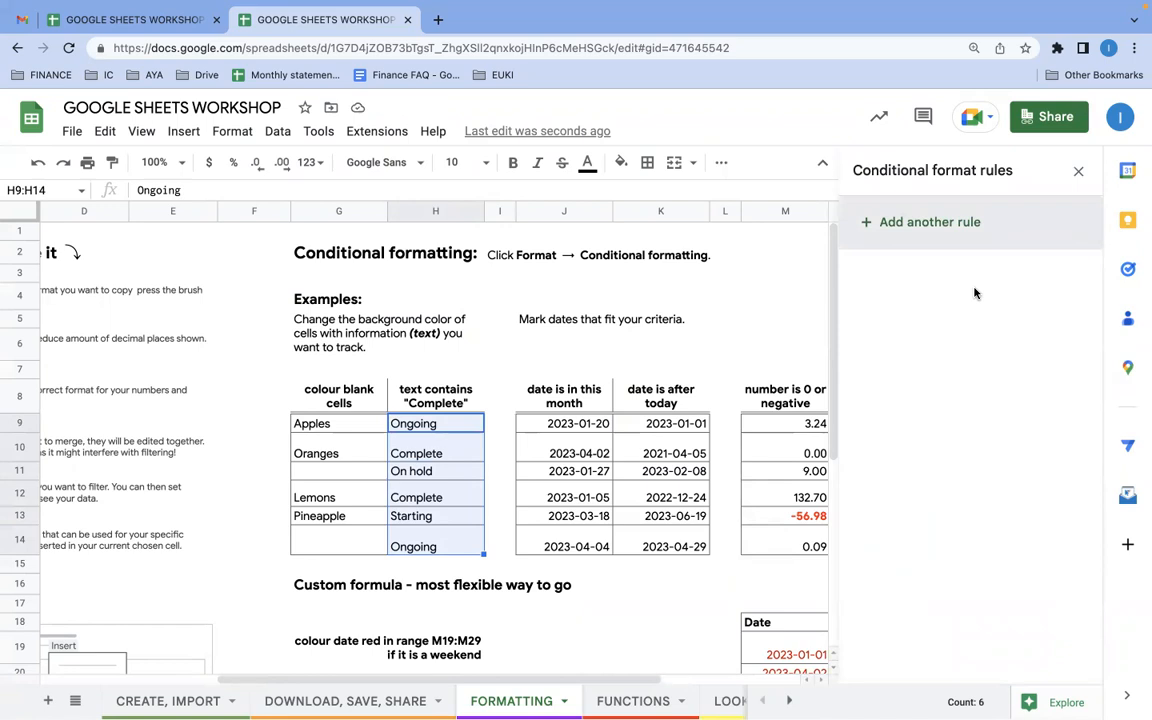
Add a new conditional format rule to H9:H14 with the condition Text is exactly.
left_click(920, 223)
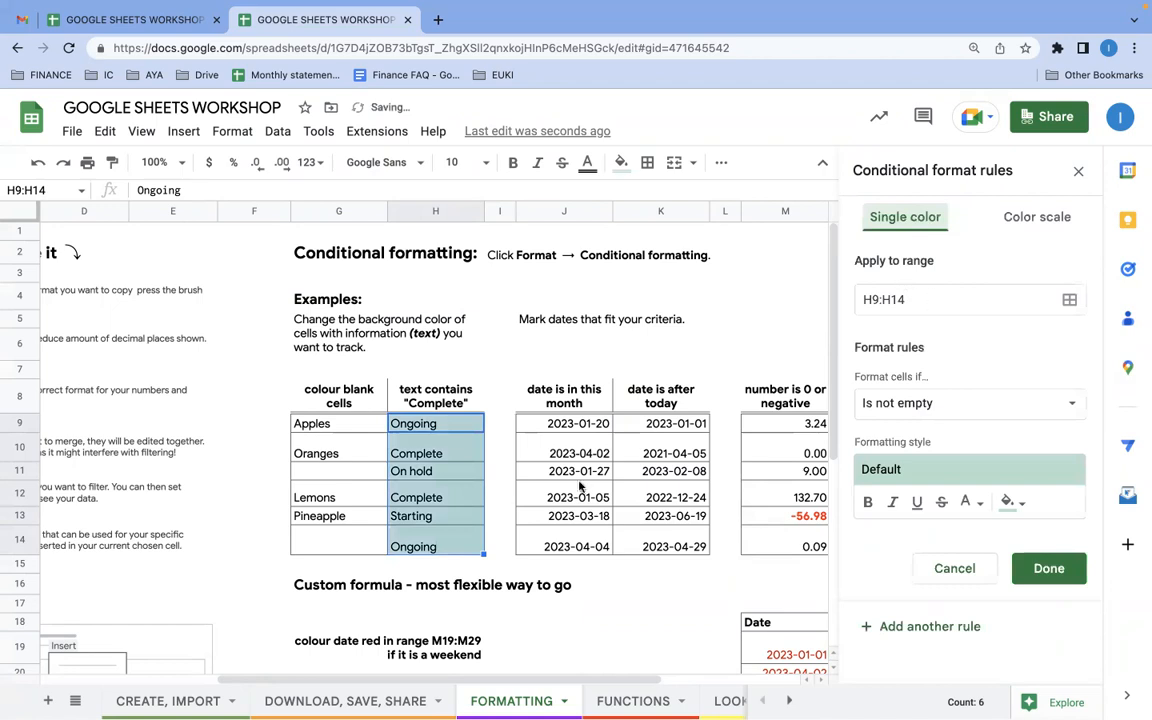
scroll(580, 487, "down", 2)
scroll(580, 487, "right", 1)
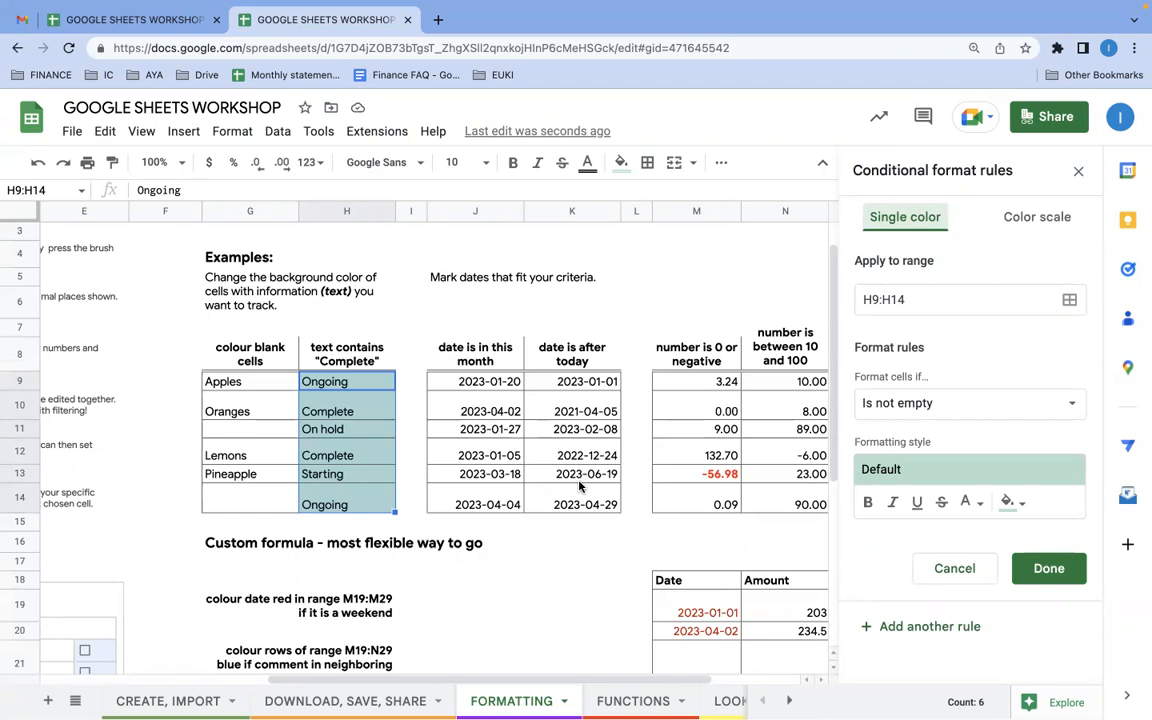
left_click(912, 403)
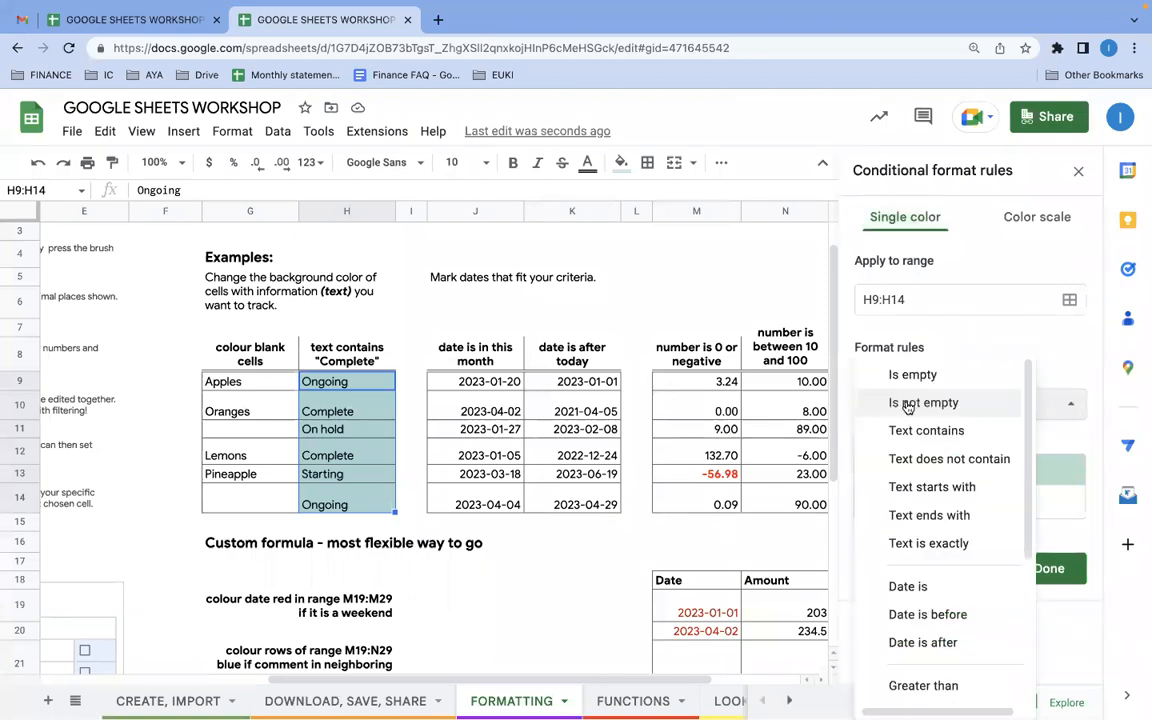
left_click(906, 542)
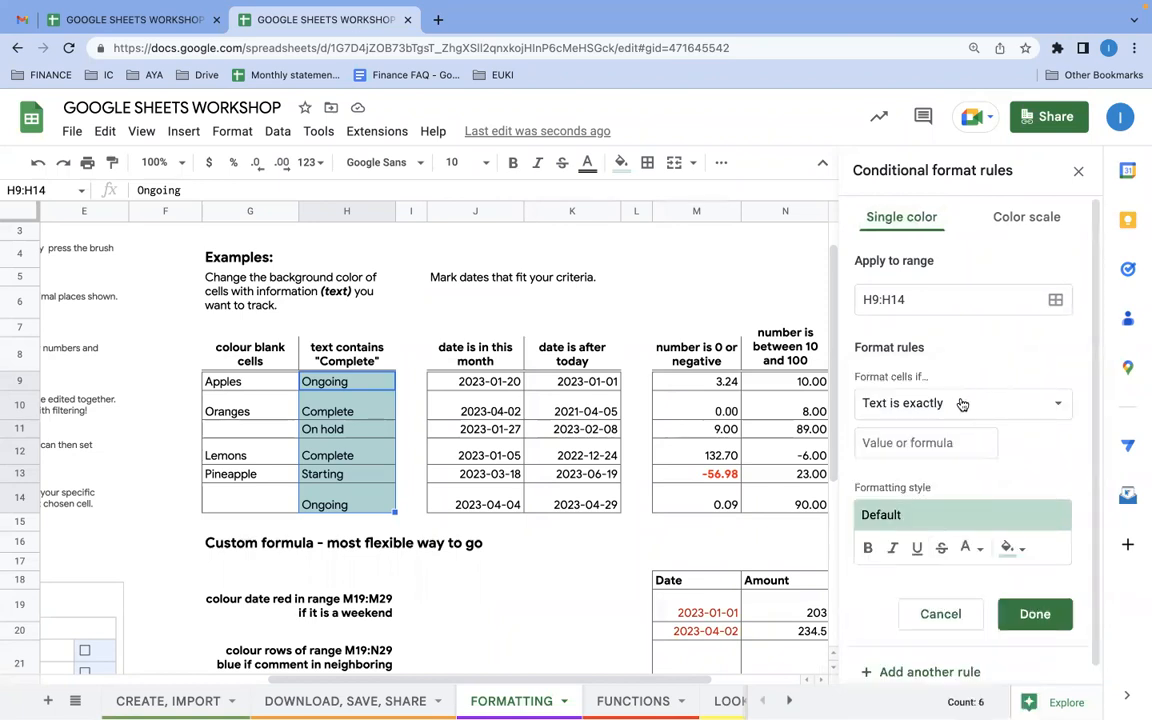
Review the available rule conditions, keep Text is exactly and enter "complete" as the text to match.
left_click(962, 404)
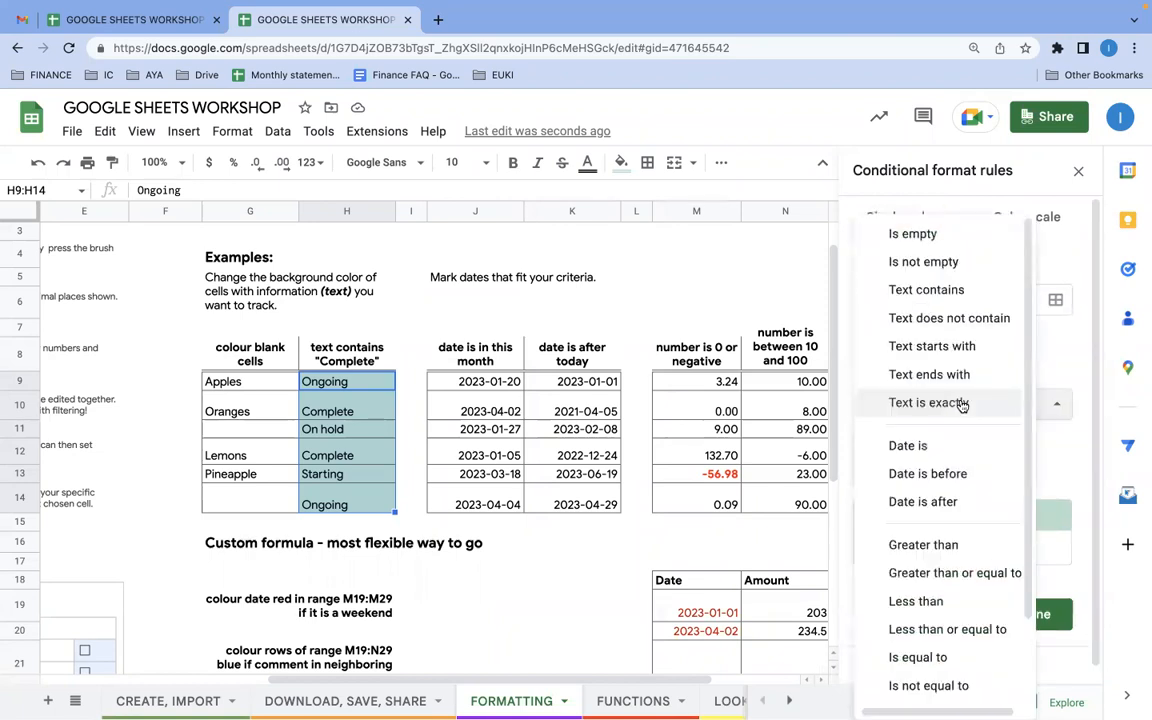
scroll(962, 404, "down", 1)
scroll(962, 404, "up", 1)
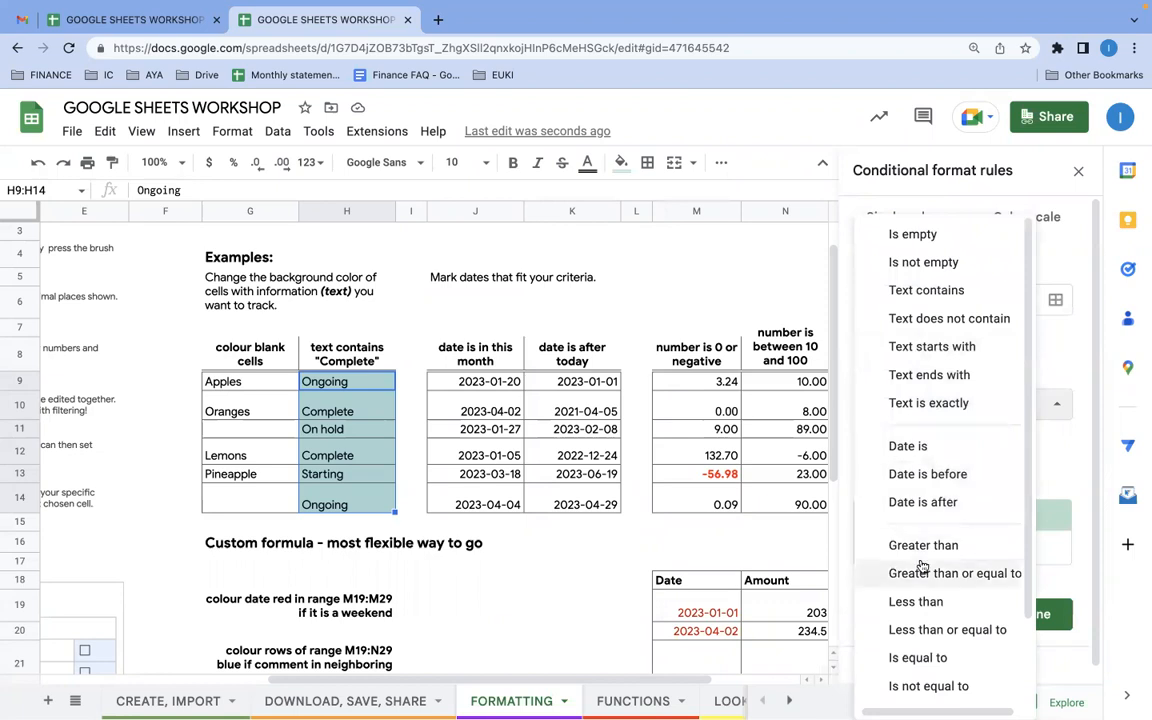
scroll(935, 625, "down", 2)
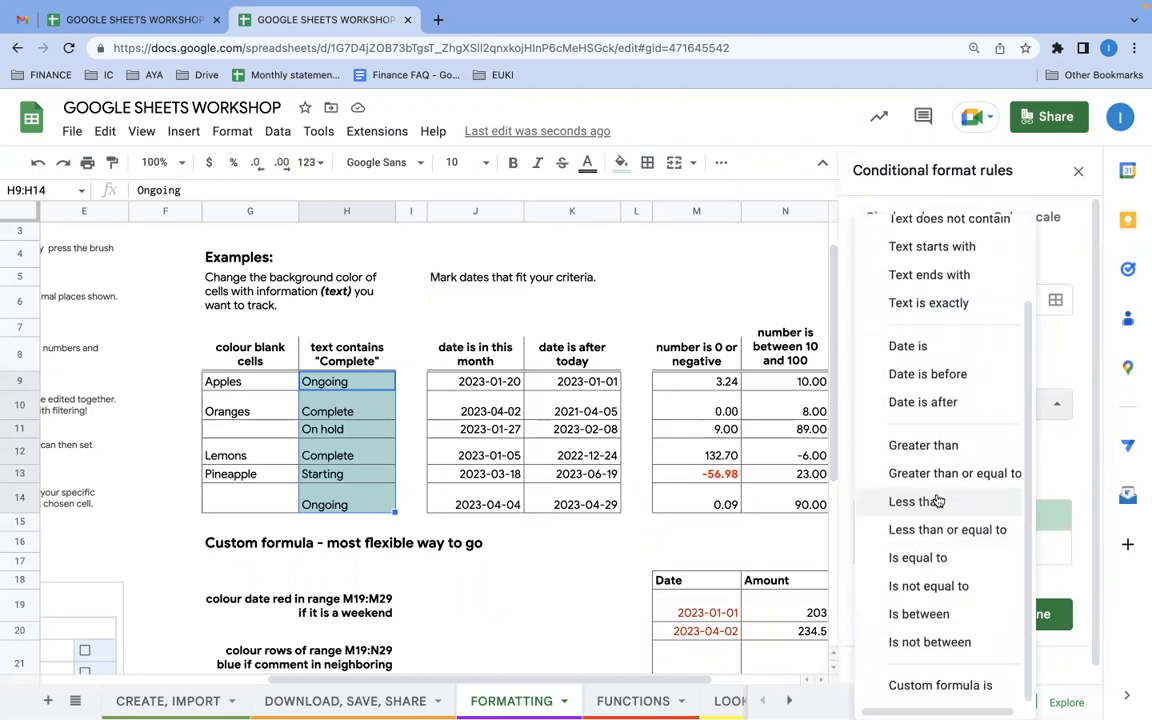
scroll(900, 600, "up", 2)
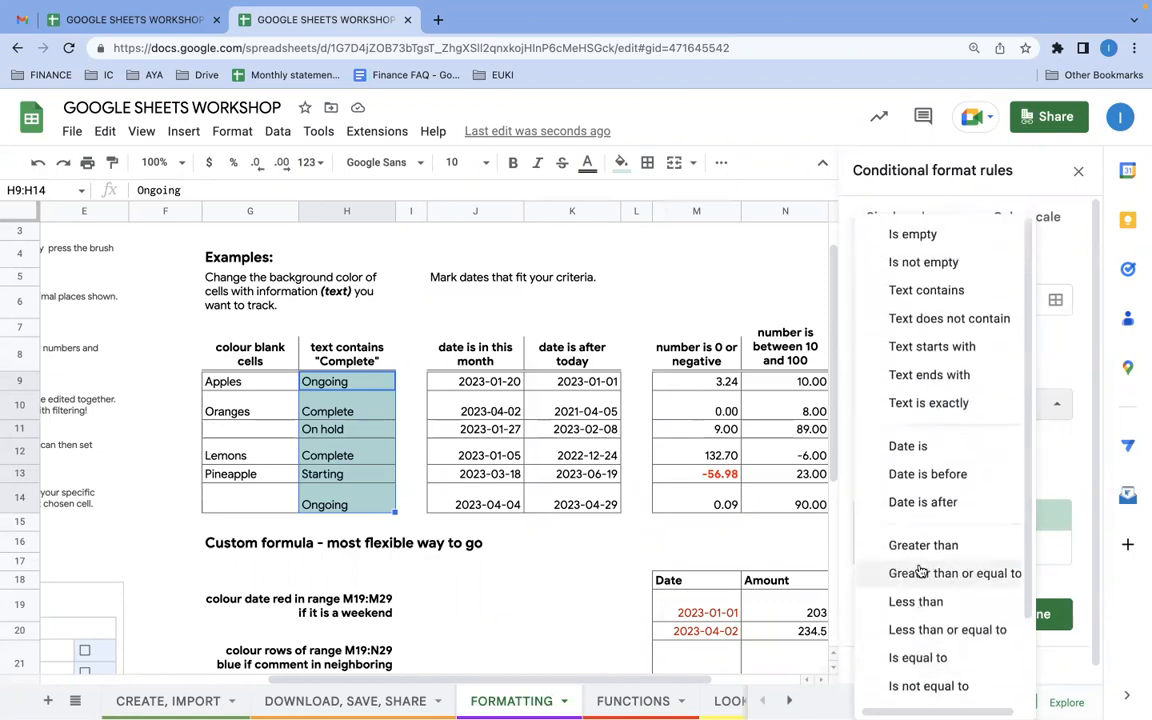
left_click(941, 404)
left_click(905, 445)
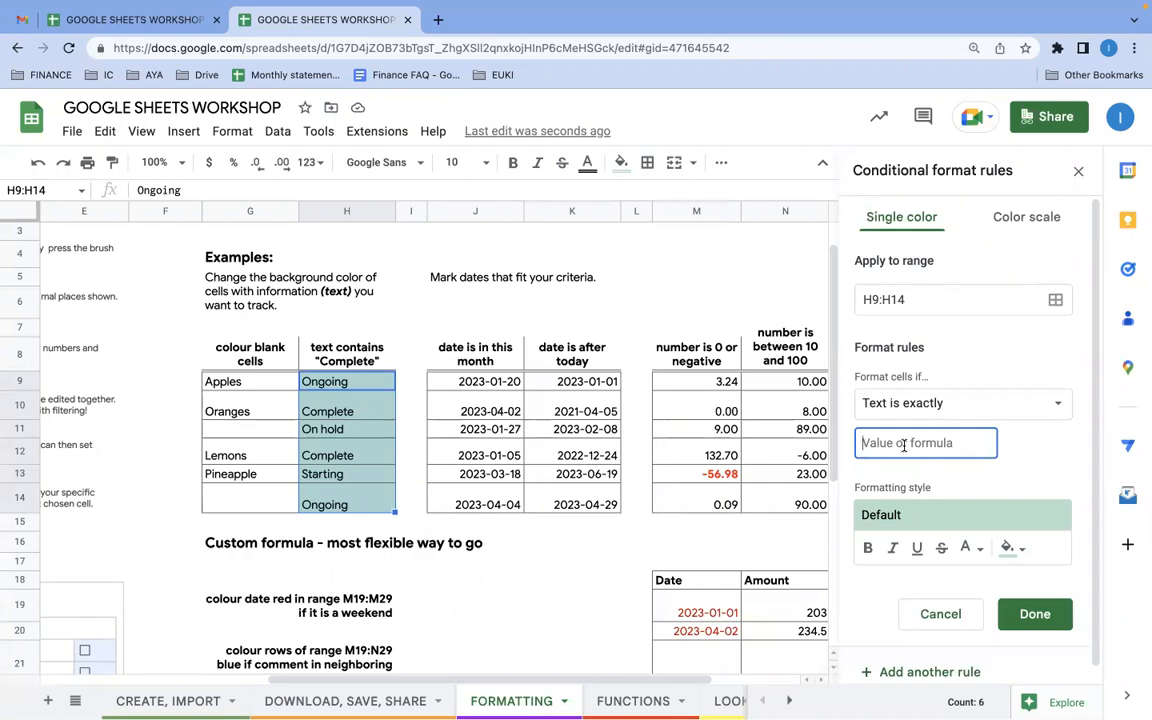
type("complete")
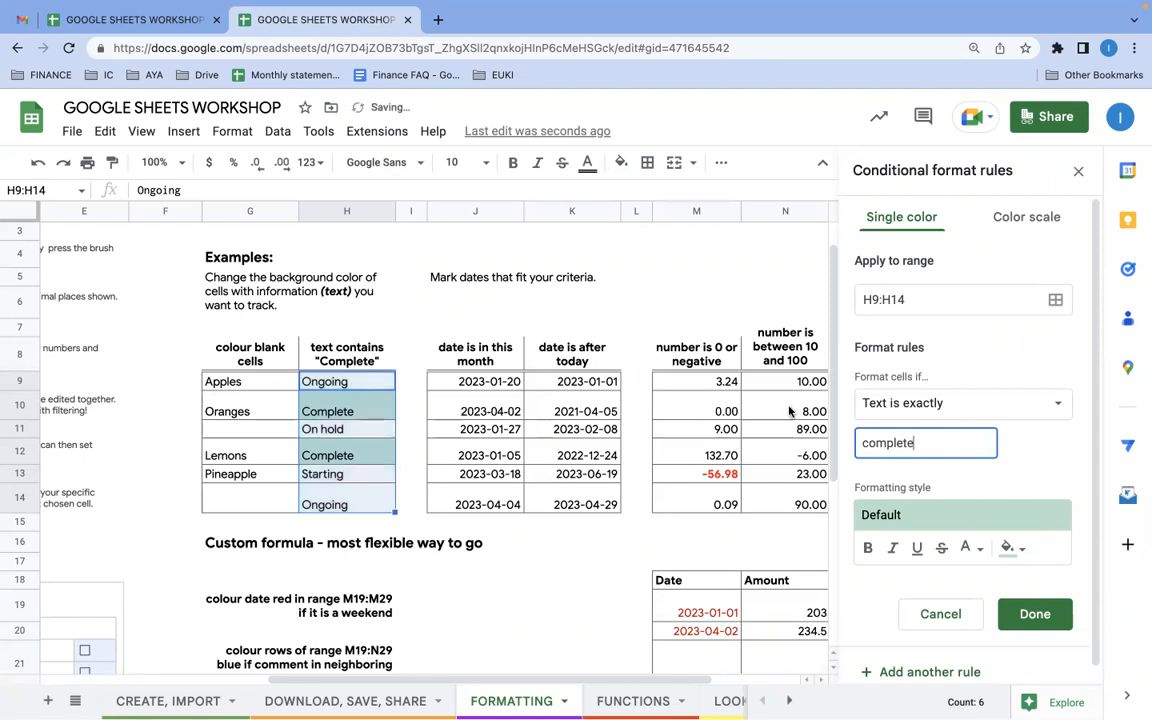
Format the cells matching "complete" with a blue fill and bold text, and save the rule.
left_click(1009, 548)
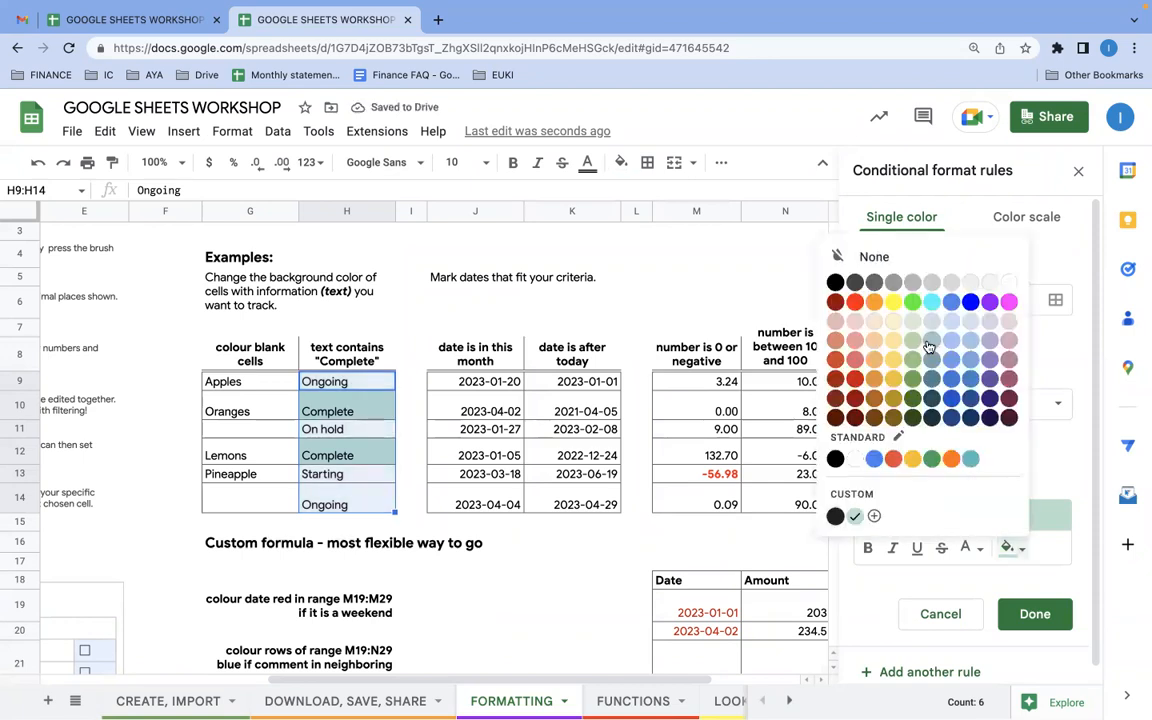
left_click(953, 383)
left_click(868, 547)
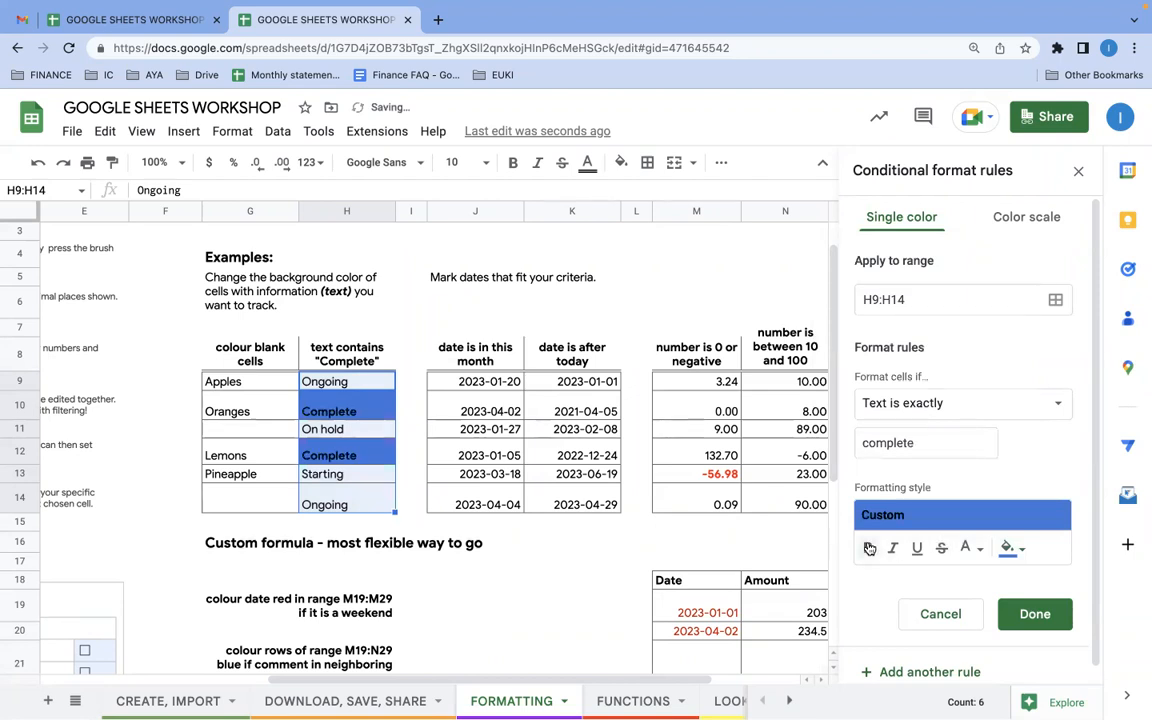
left_click(1035, 619)
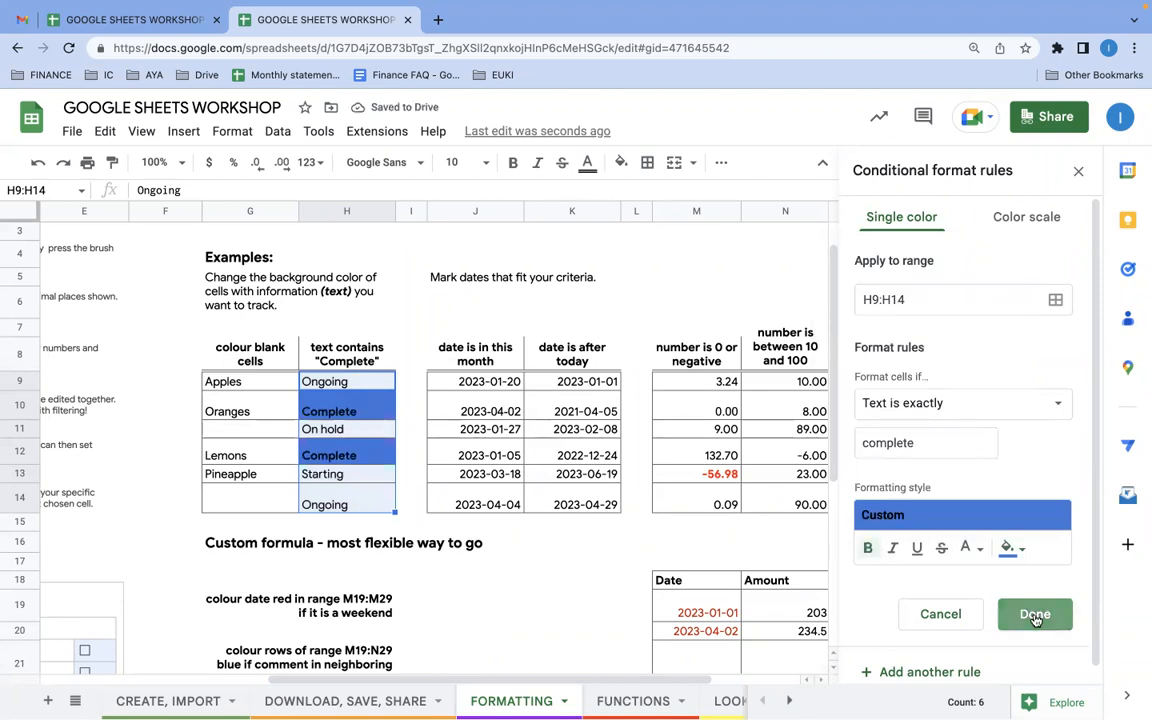
Replace the content of H14 with "complete" in lowercase to test the rule.
left_click(322, 497)
type("compl")
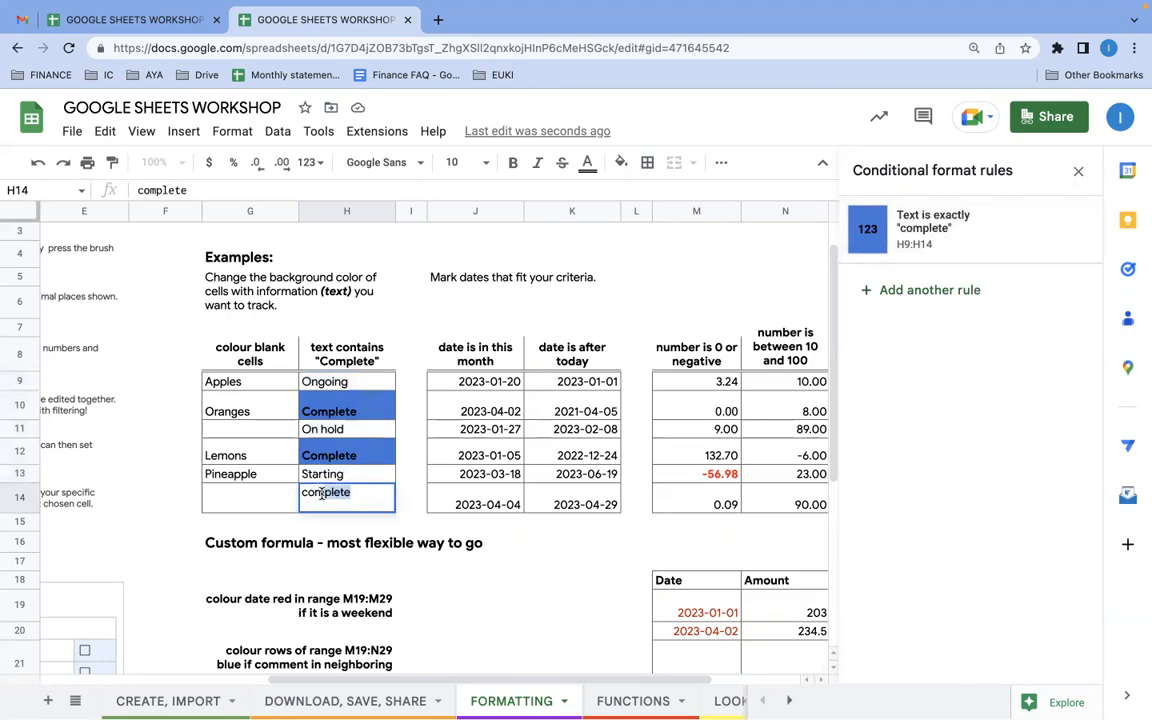
type("ete")
key("Return")
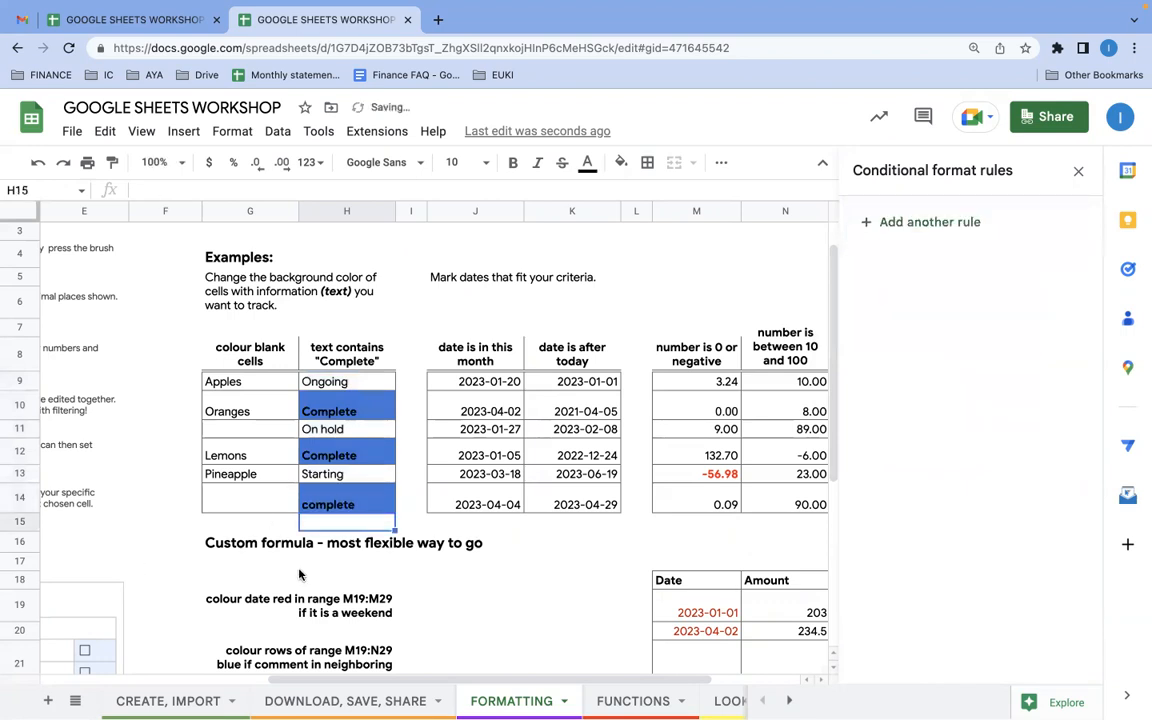
left_click(323, 496)
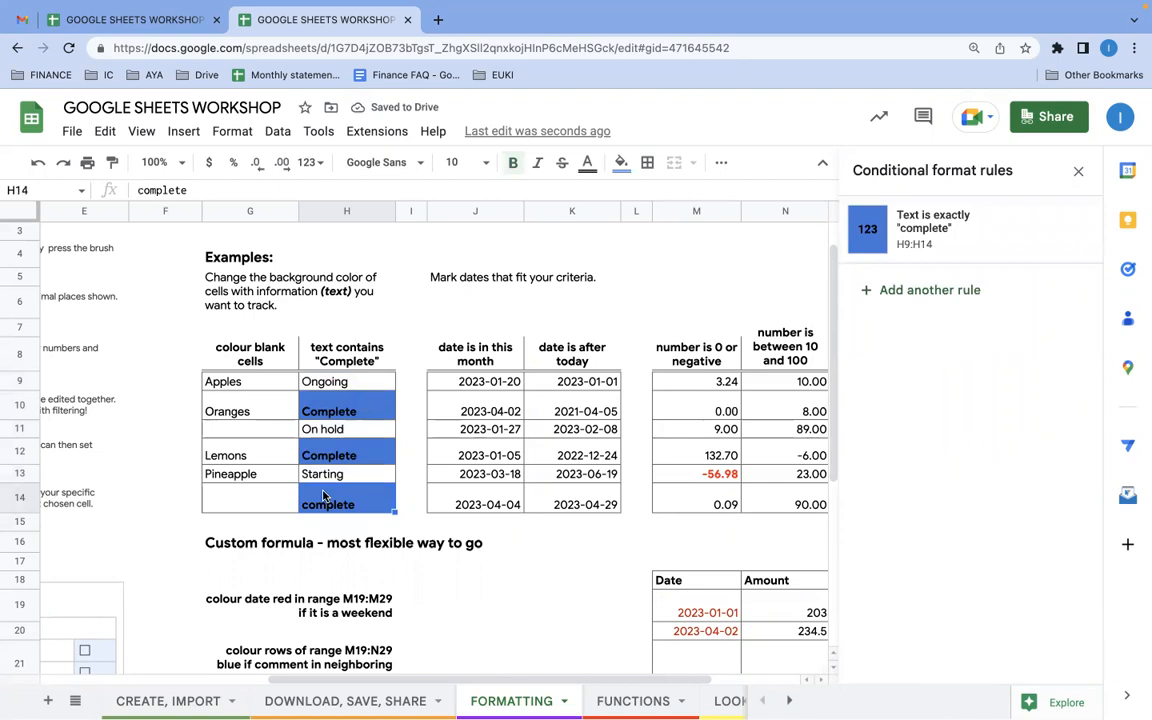
Add a conditional format rule to the "colour blank cells" range G9:G14 with the condition Is empty.
left_click_drag(231, 380, 230, 500)
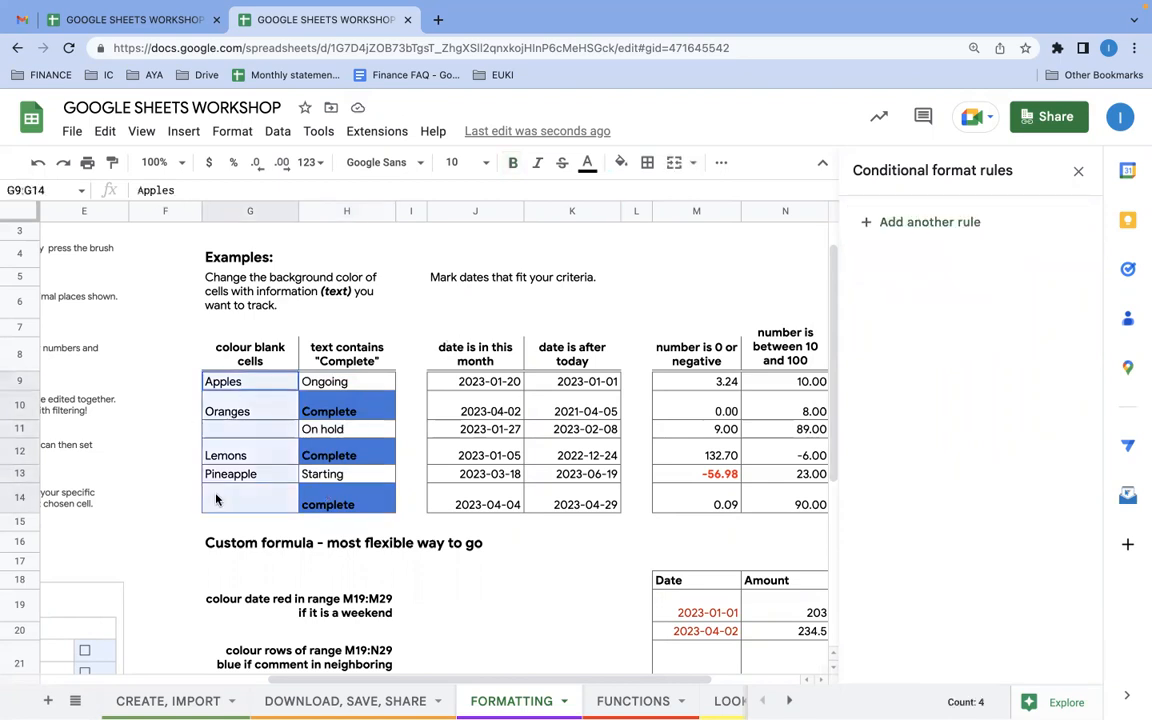
left_click(905, 221)
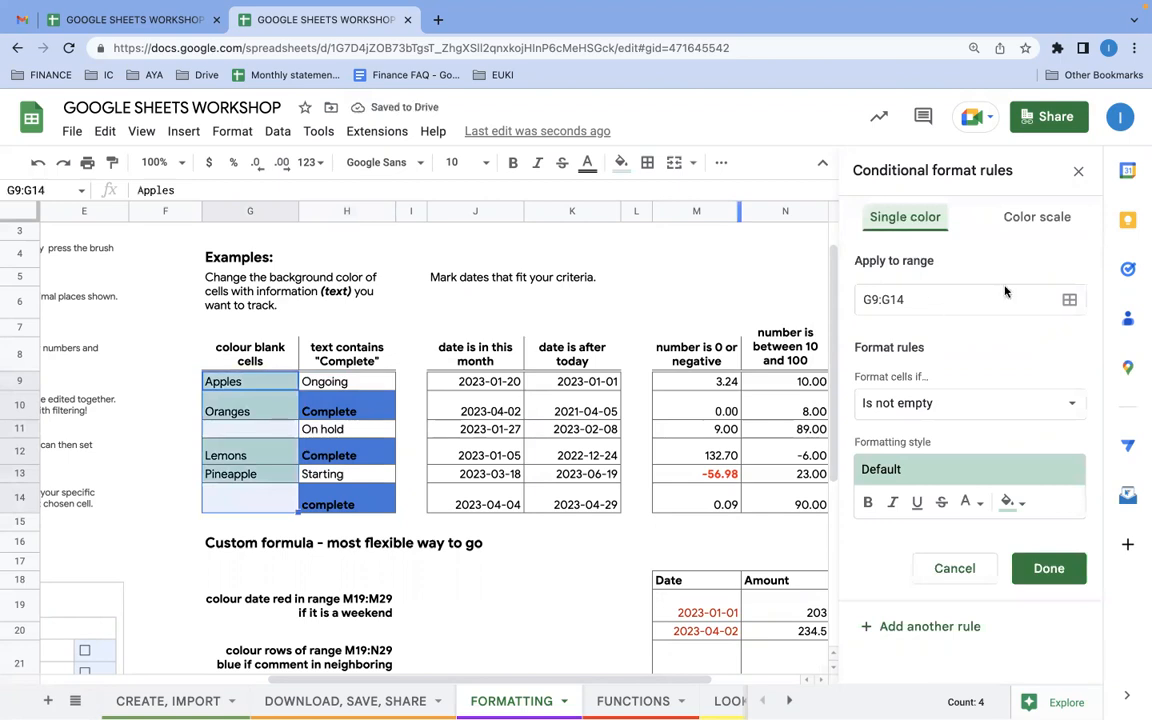
left_click(955, 404)
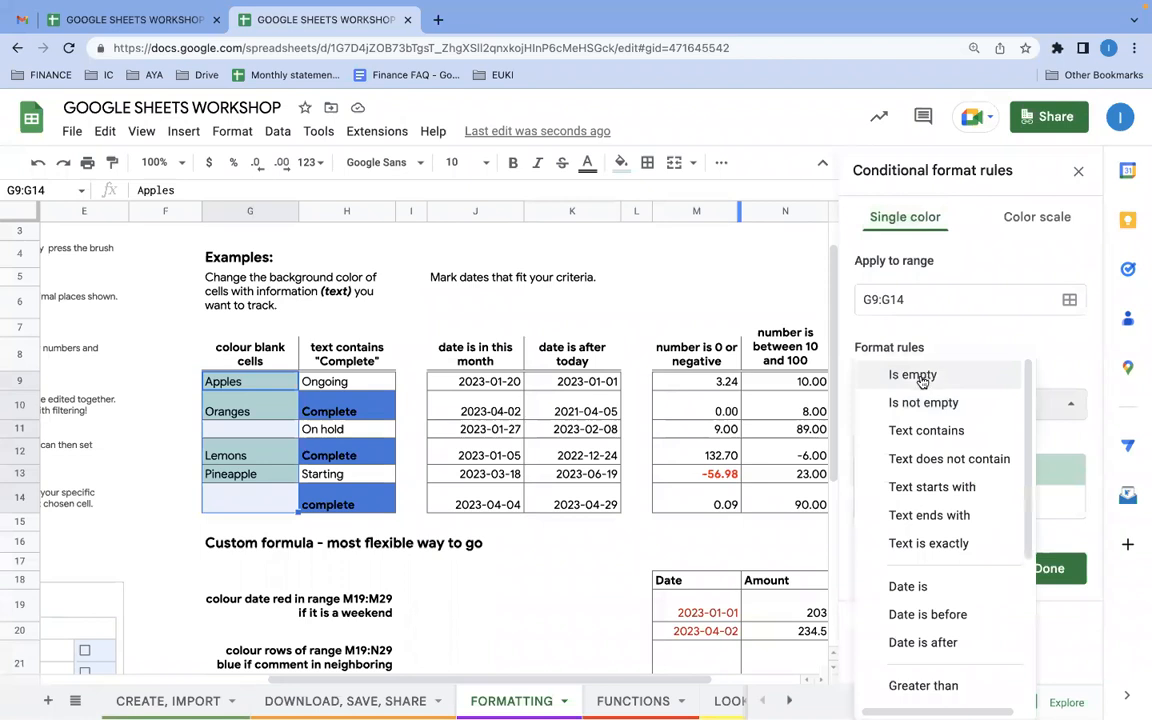
left_click(922, 378)
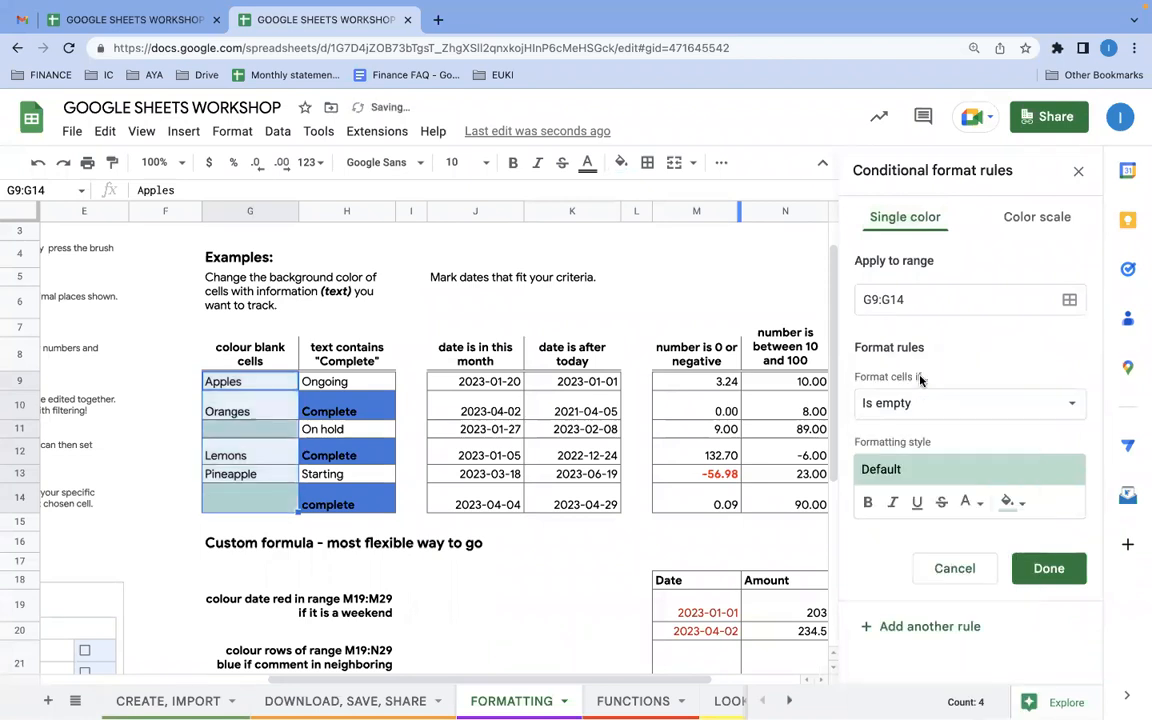
Give the empty cells a bright red fill, soften it to a lighter red and save the rule.
left_click(1008, 501)
left_click(855, 256)
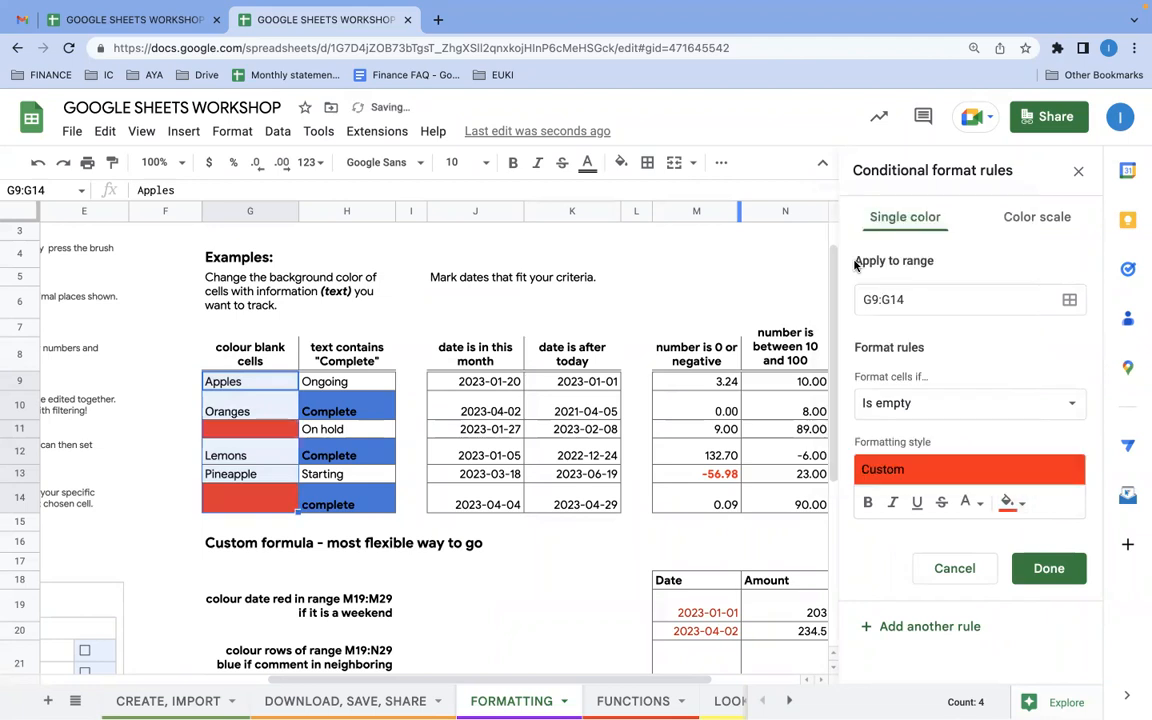
left_click(1008, 501)
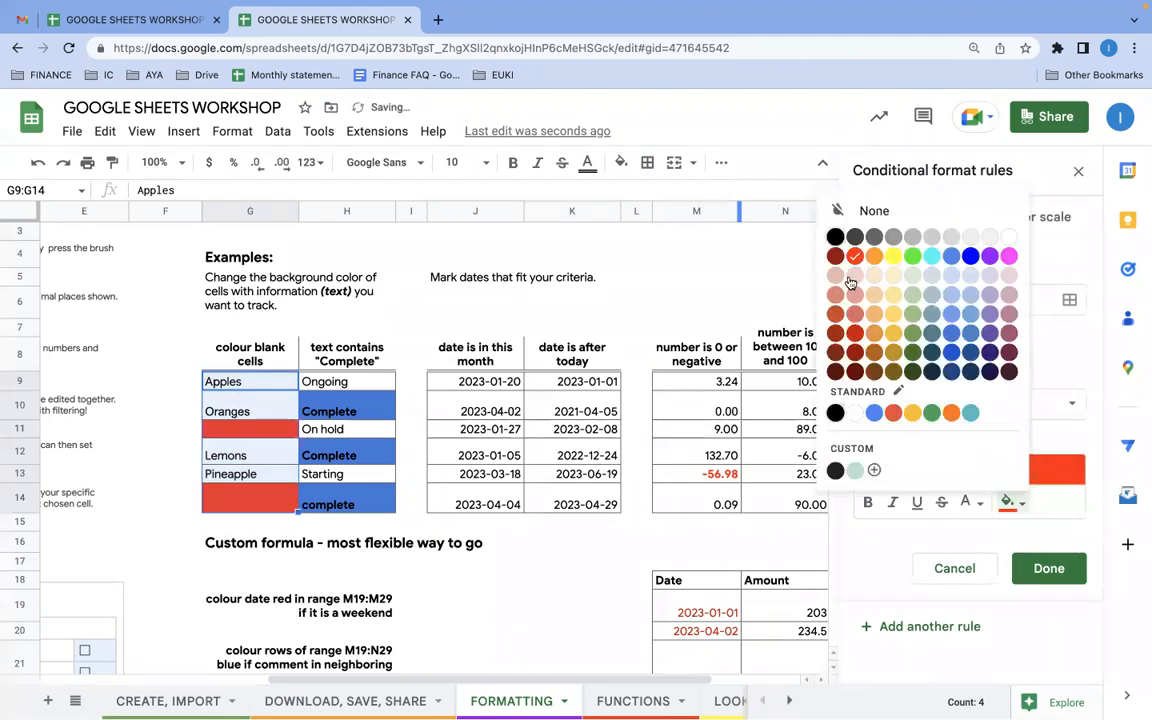
left_click(855, 313)
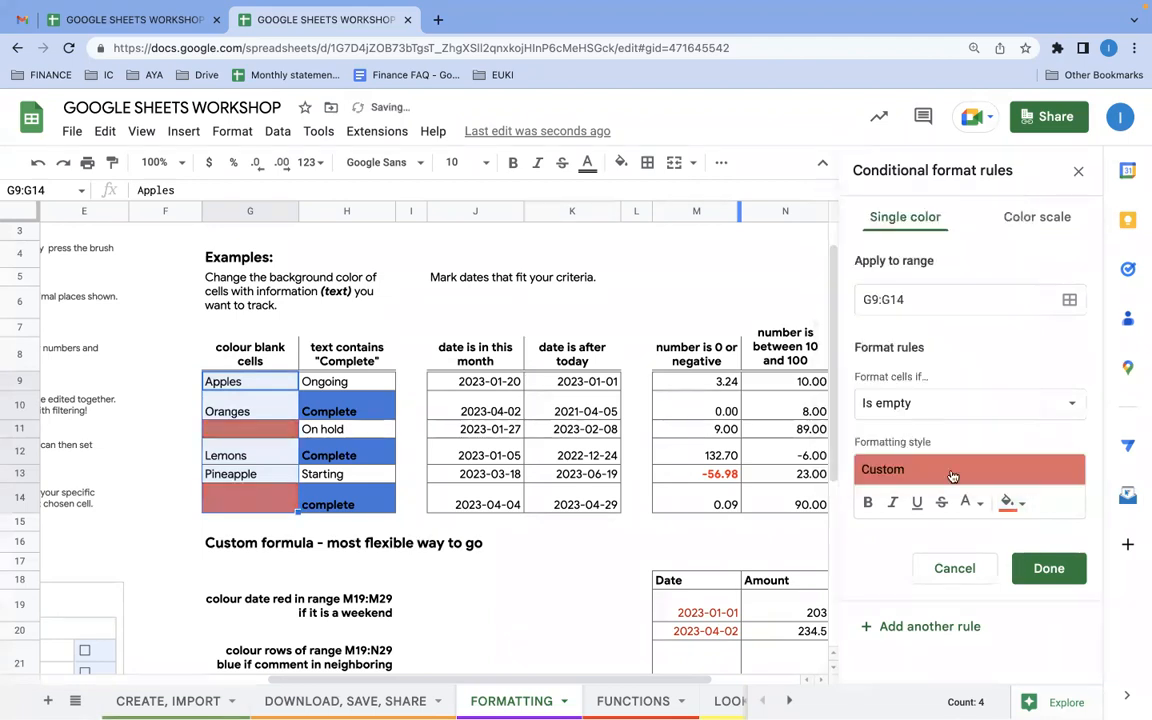
left_click(1039, 566)
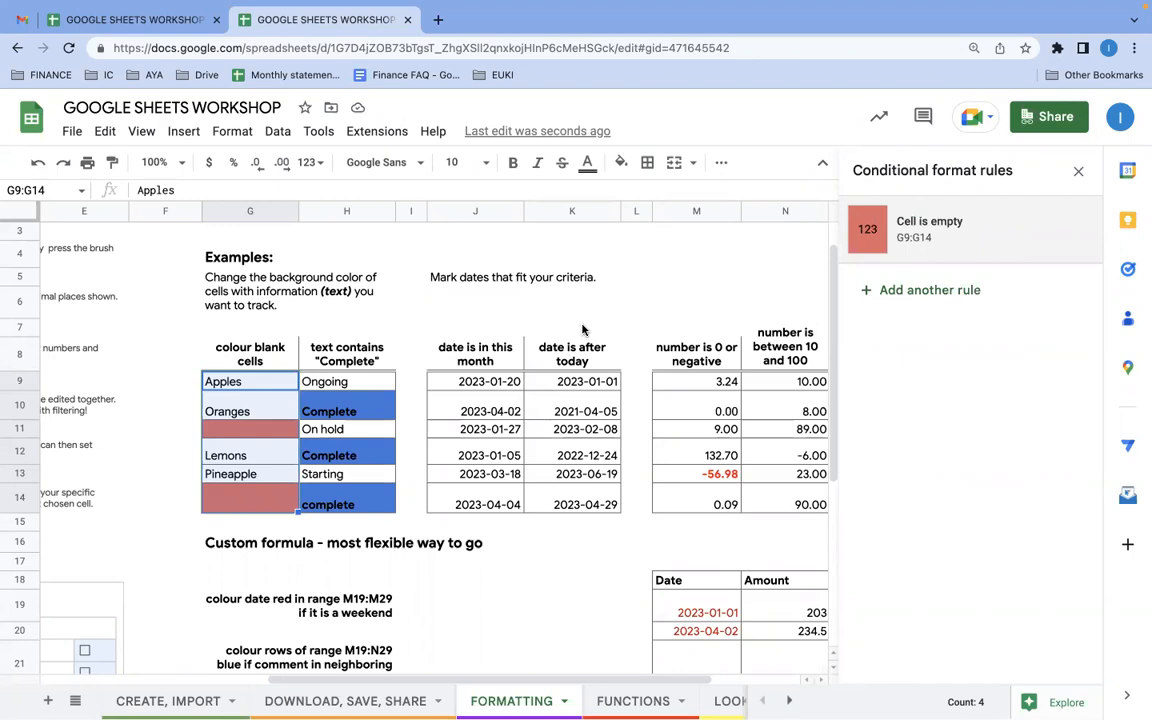
Change the condition of the existing rule on M9:M14 to Less than or equal to.
scroll(583, 330, "right", 2)
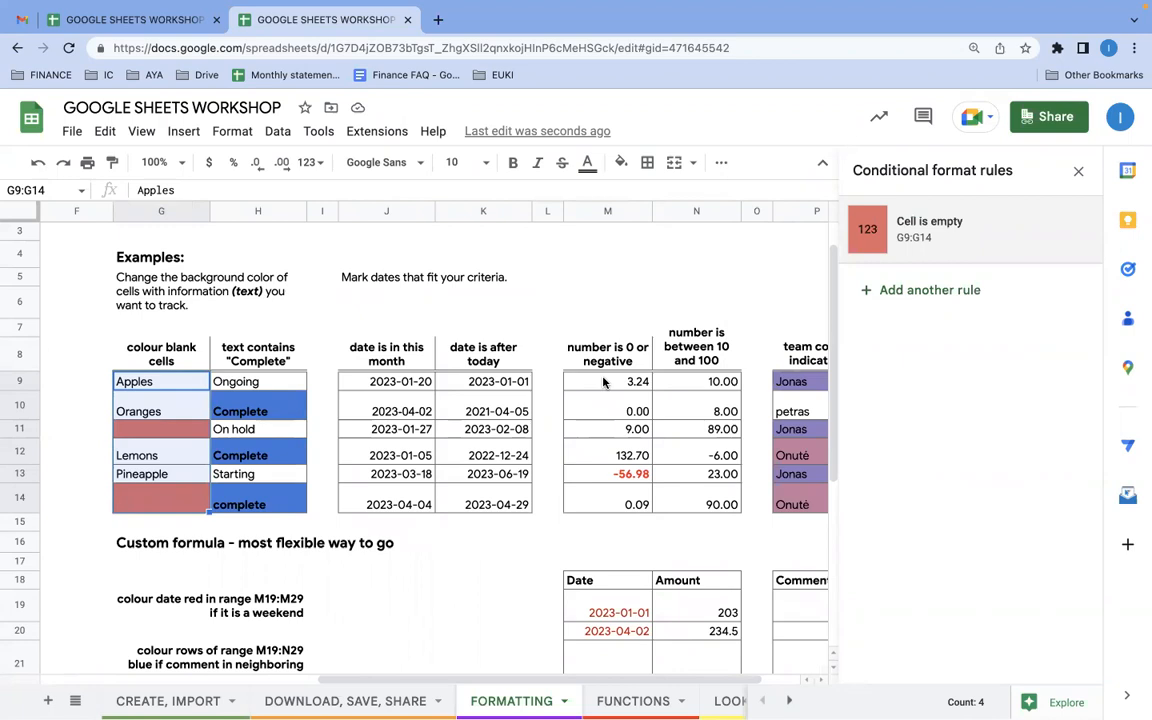
left_click_drag(603, 381, 605, 501)
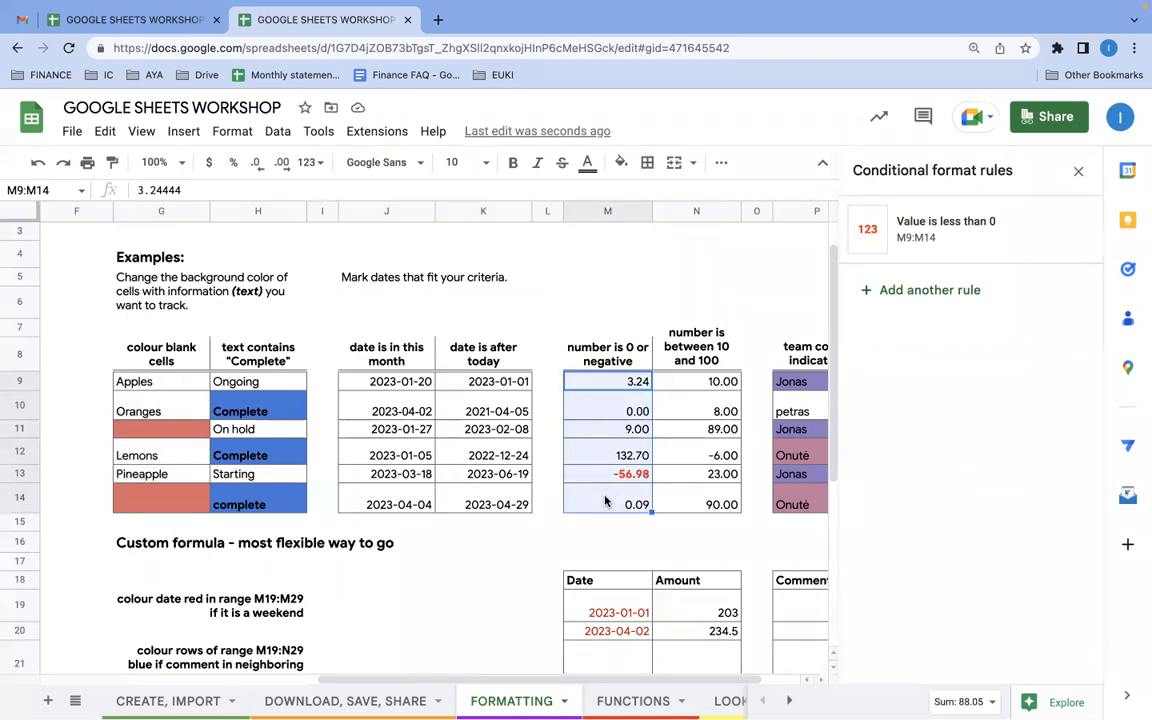
left_click(993, 228)
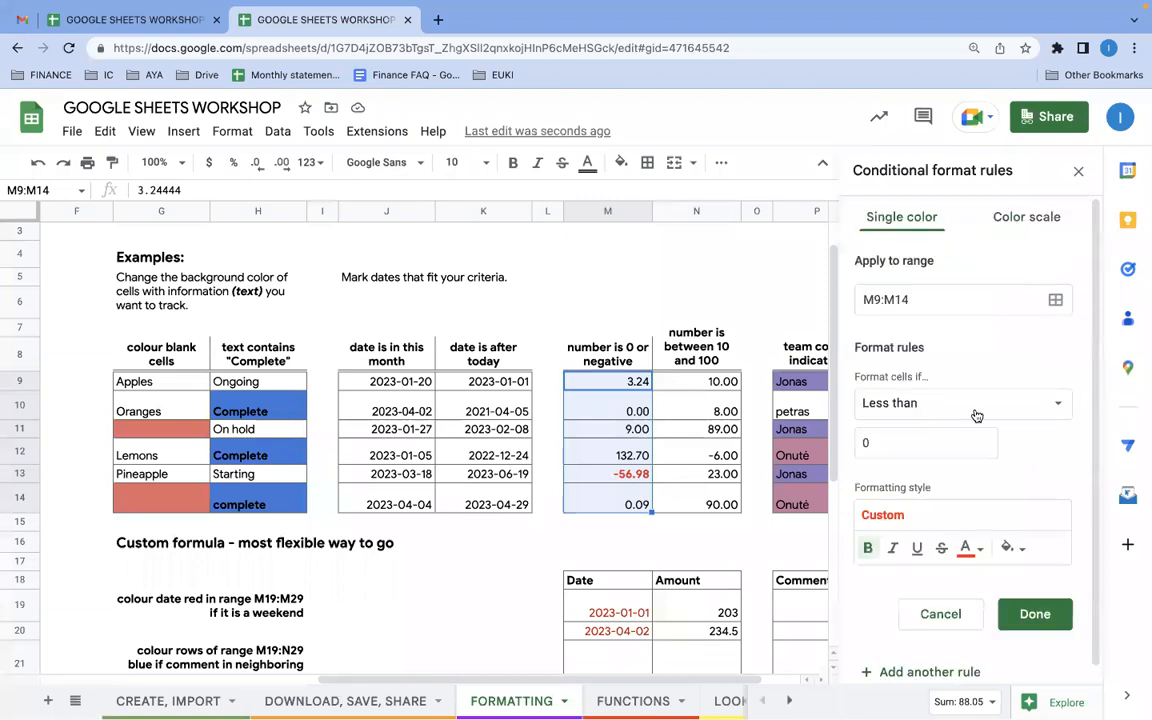
double_click(960, 411)
left_click(960, 411)
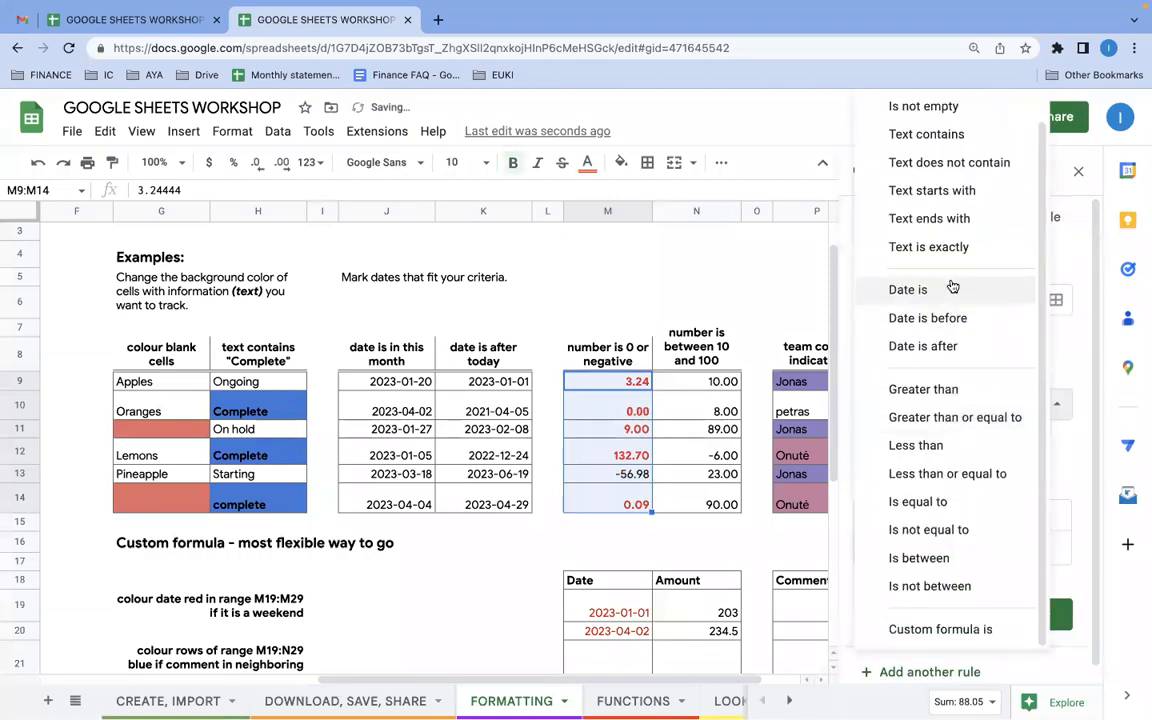
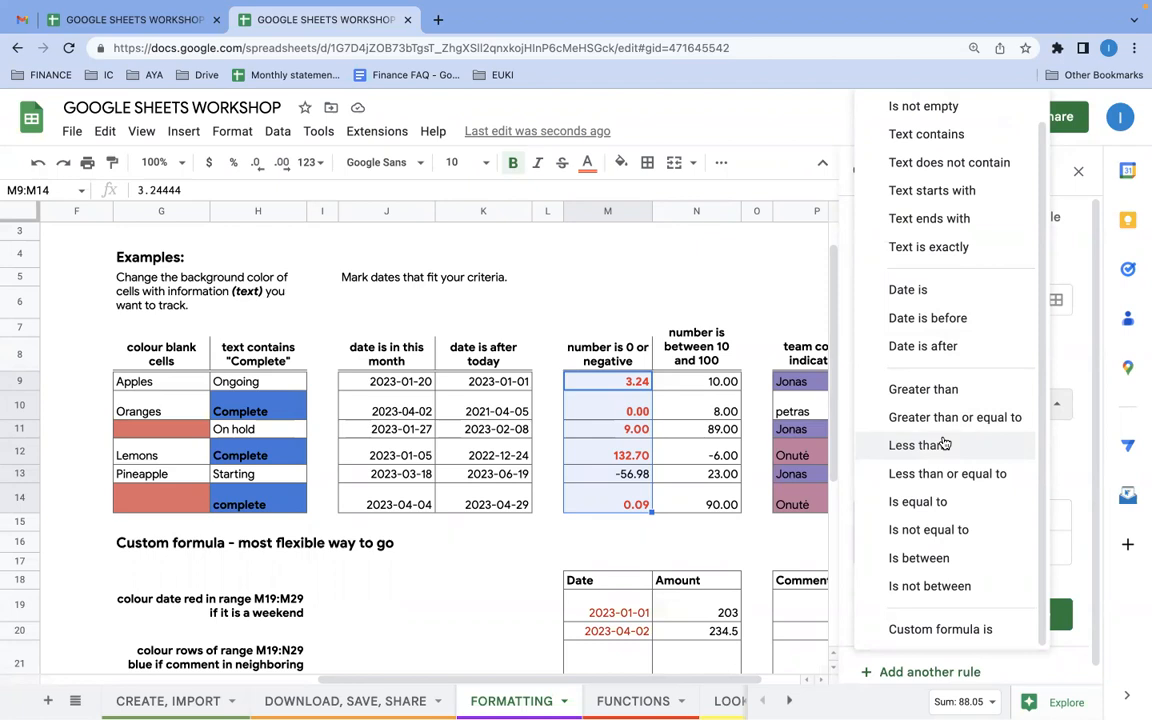
left_click(928, 474)
Set the comparison value of the M9:M14 rule to -1, keep Less than or equal to, and save the rule.
left_click(875, 441)
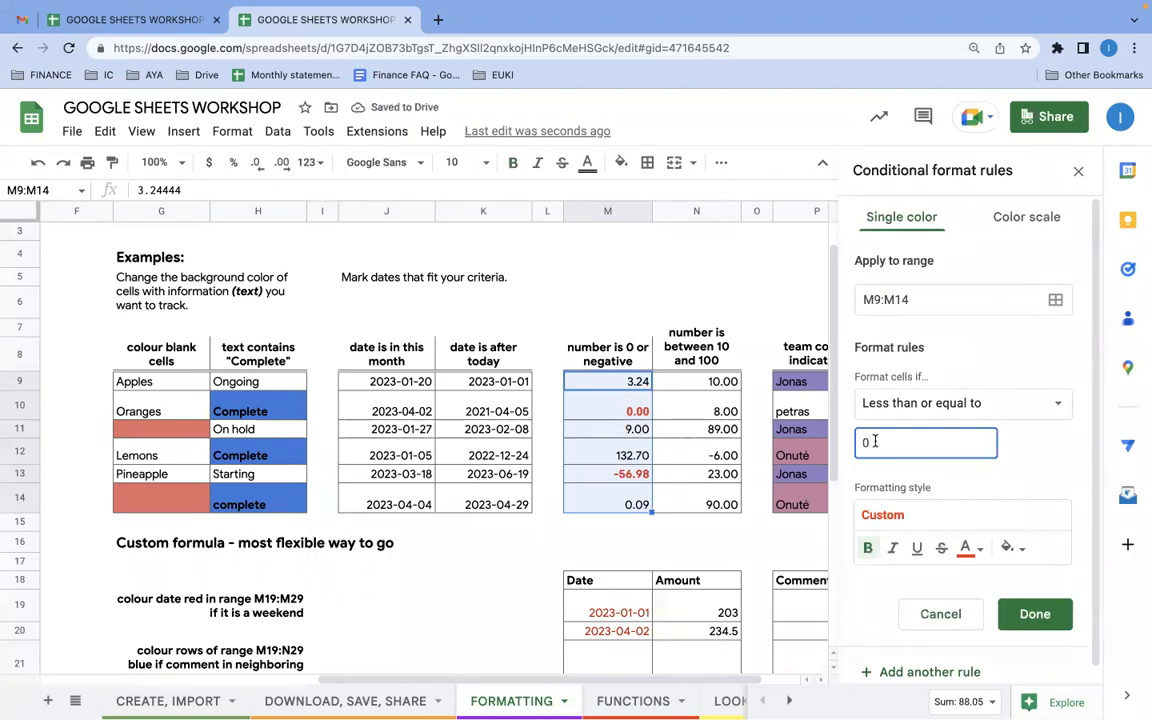
key("BackSpace")
type("-1")
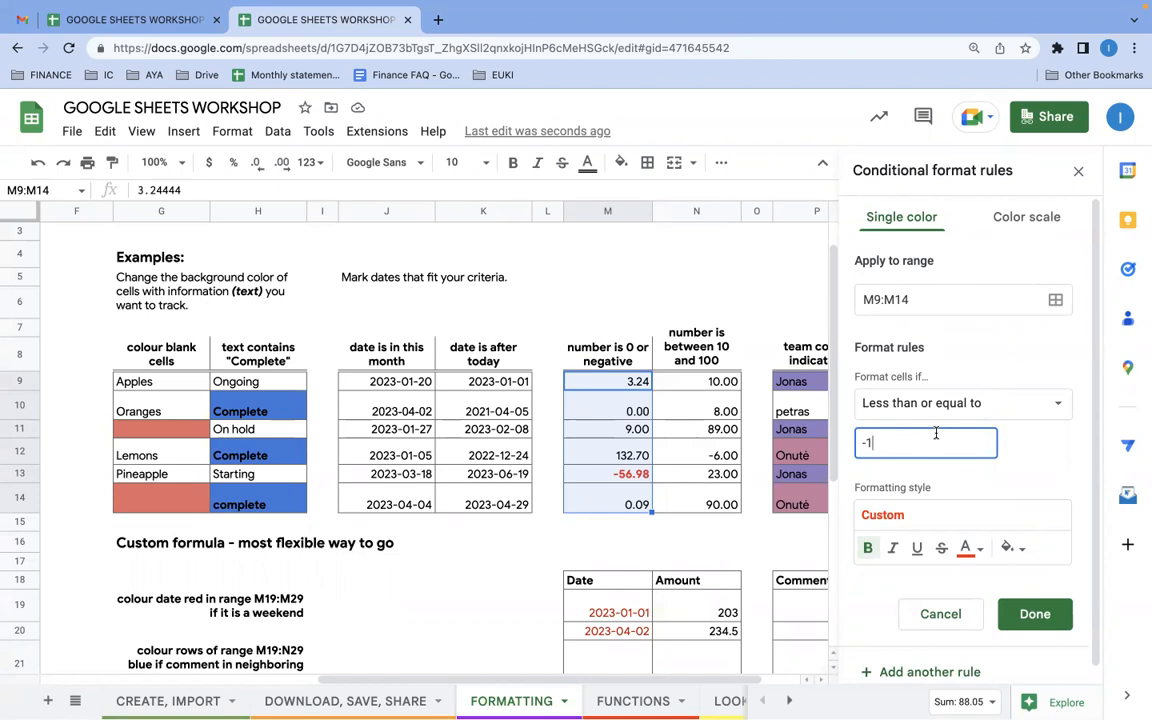
left_click(915, 405)
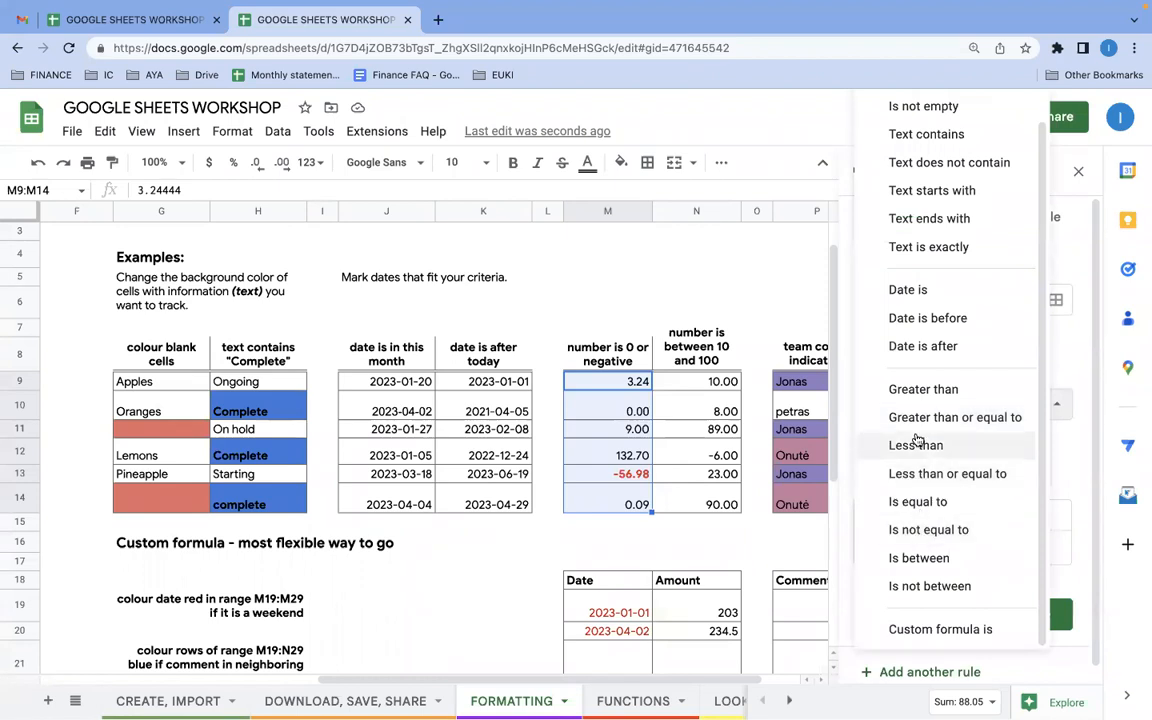
left_click(869, 474)
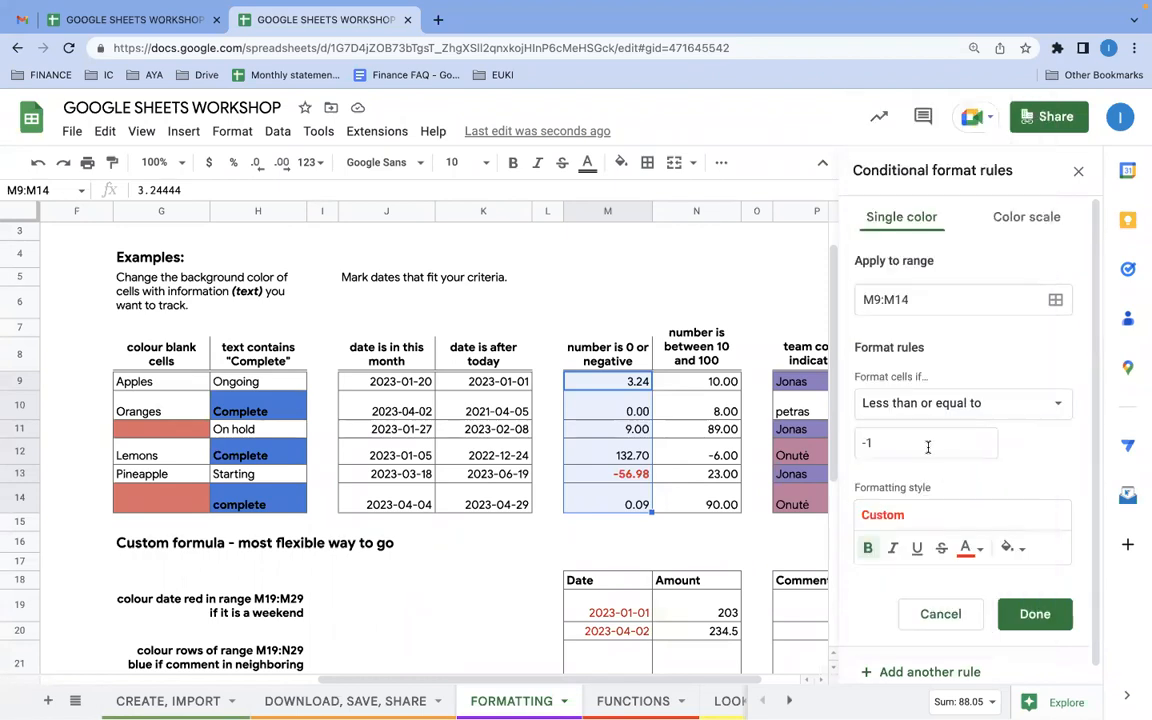
left_click(1030, 610)
Add a conditional format rule to the "number is between 10 and 100" range N9:N14 with the condition Is between.
left_click(695, 382)
left_click_drag(690, 413, 700, 504)
scroll(760, 600, "right", 1)
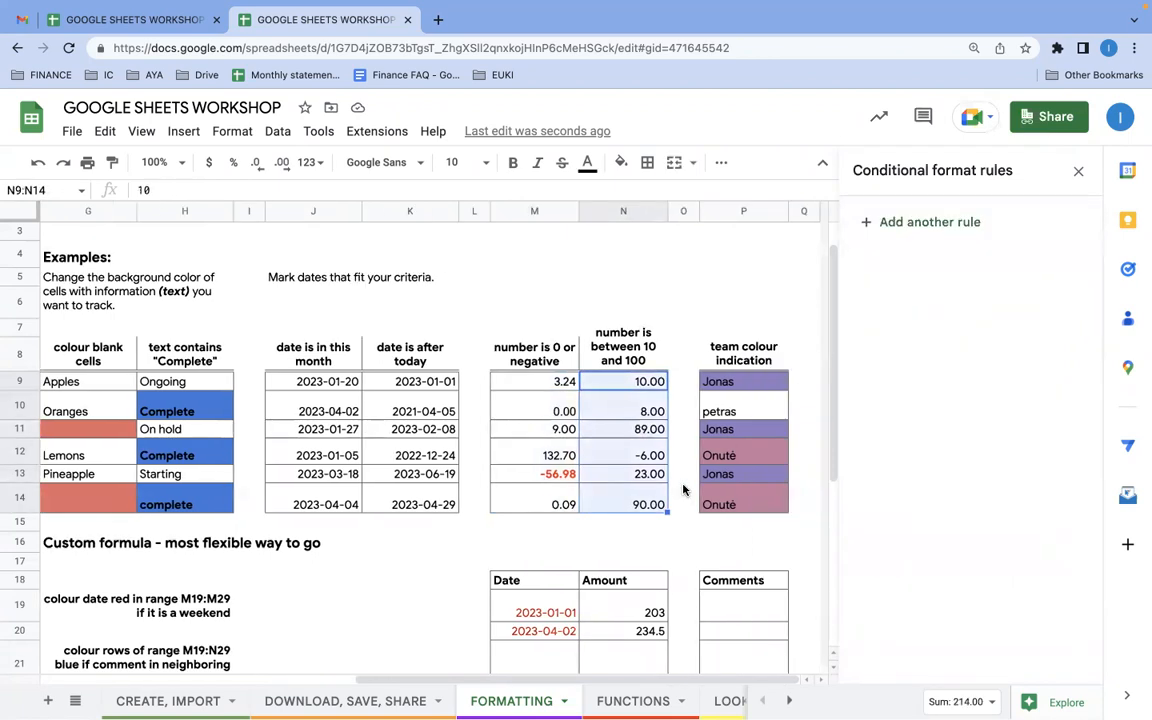
left_click(925, 222)
left_click(920, 404)
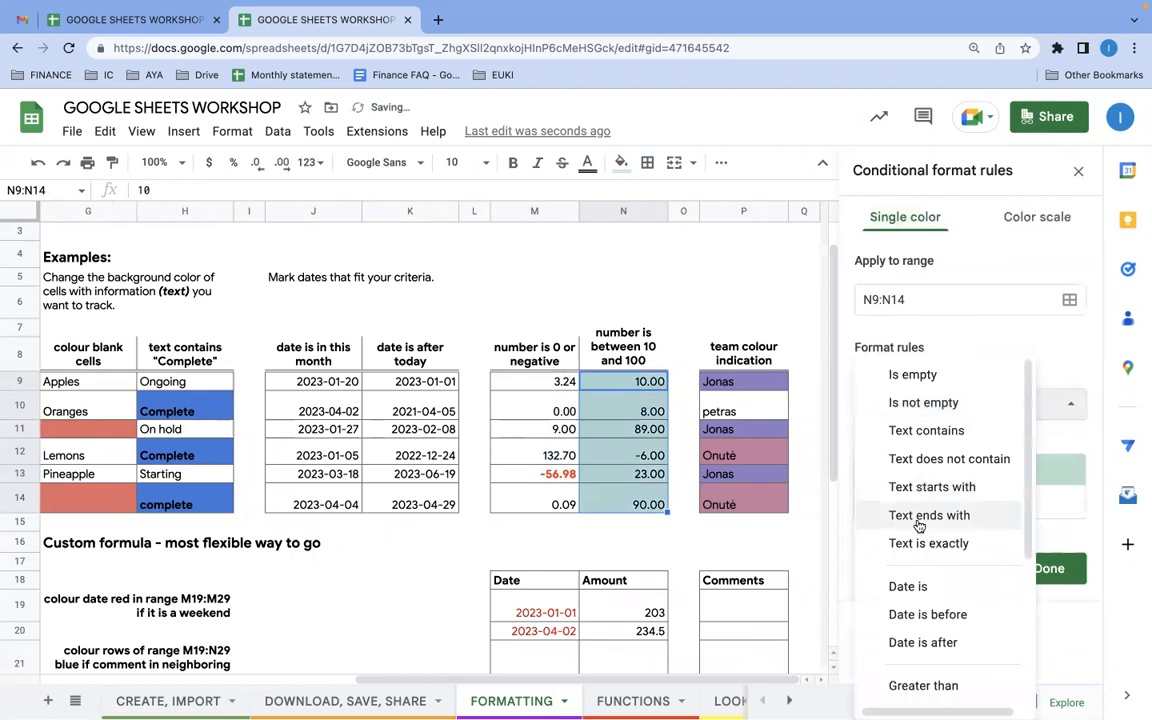
scroll(918, 526, "down", 3)
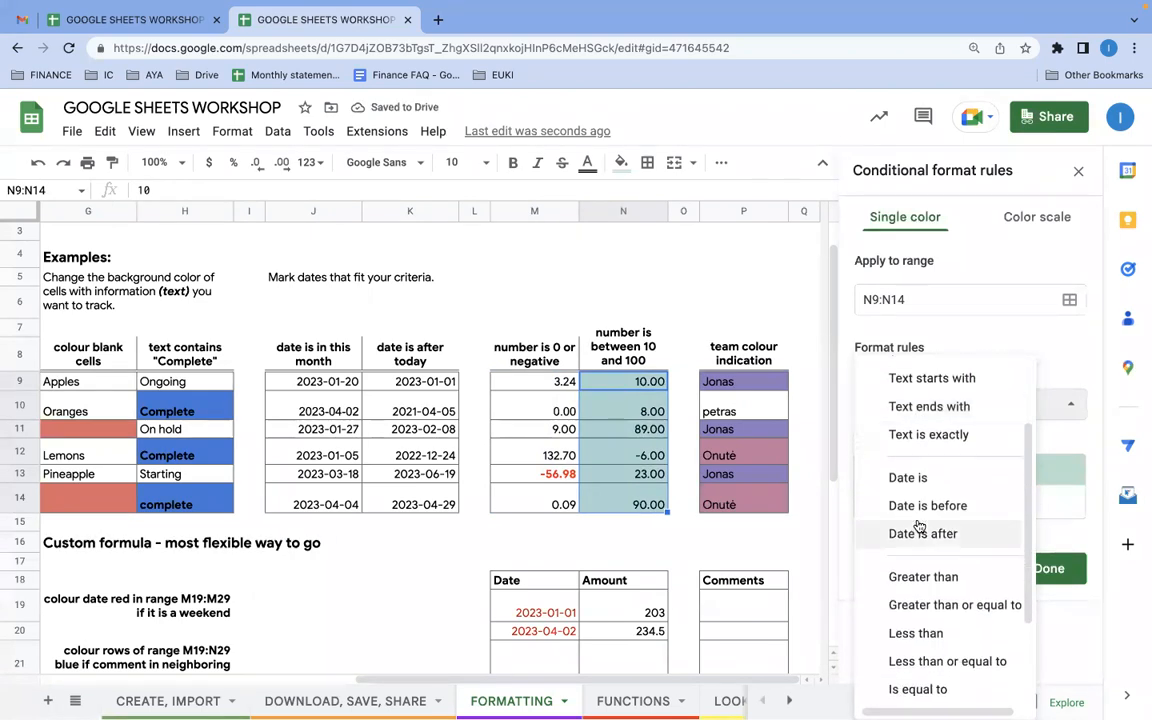
scroll(918, 526, "down", 4)
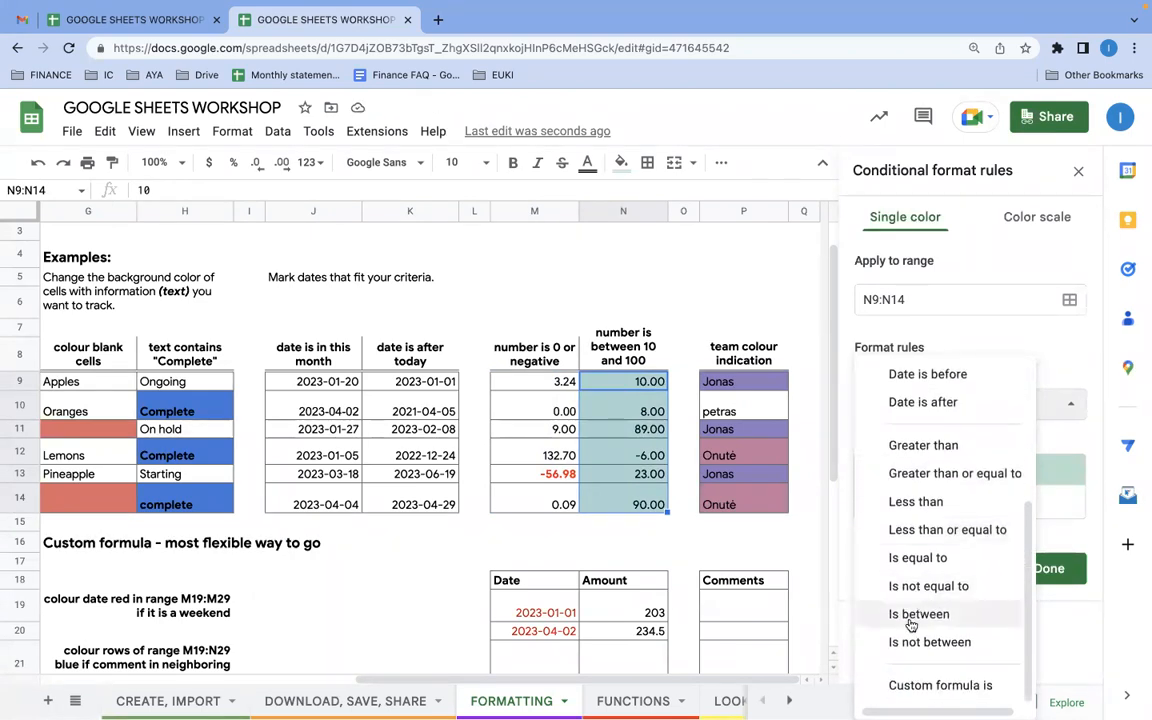
left_click(911, 615)
Set the bounds of the N9:N14 rule to 10 and 100, keep the default style and save the rule.
left_click(899, 443)
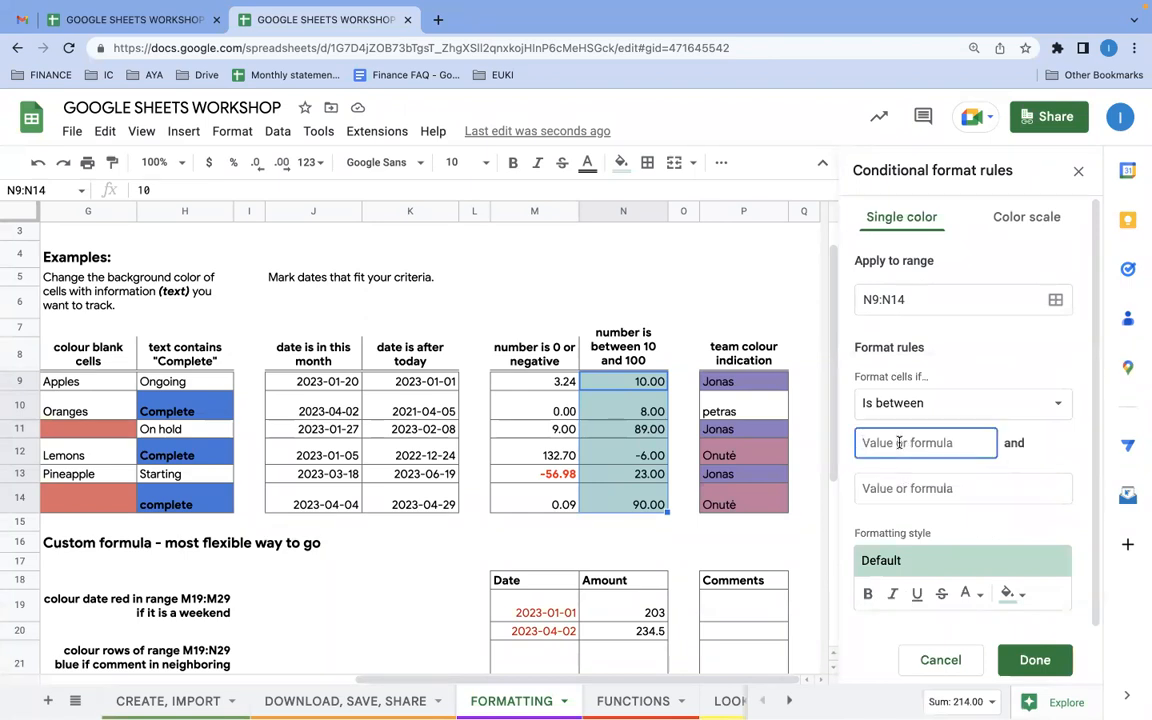
type("10")
left_click(875, 487)
type("100")
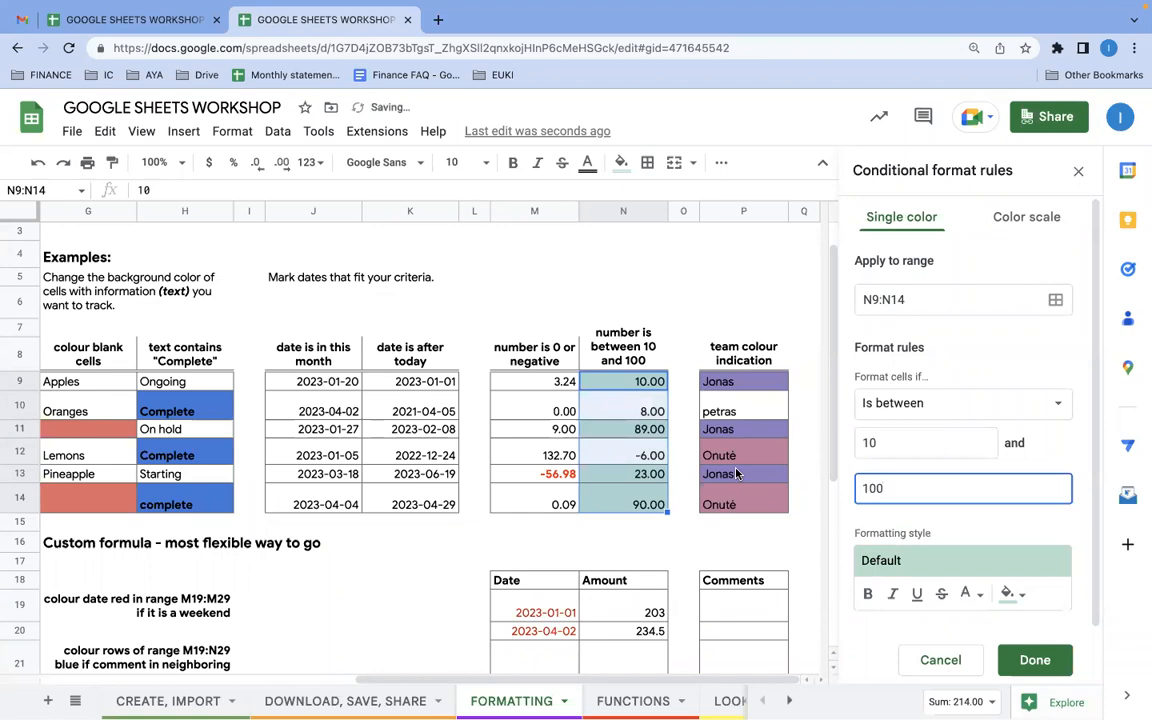
left_click(1030, 660)
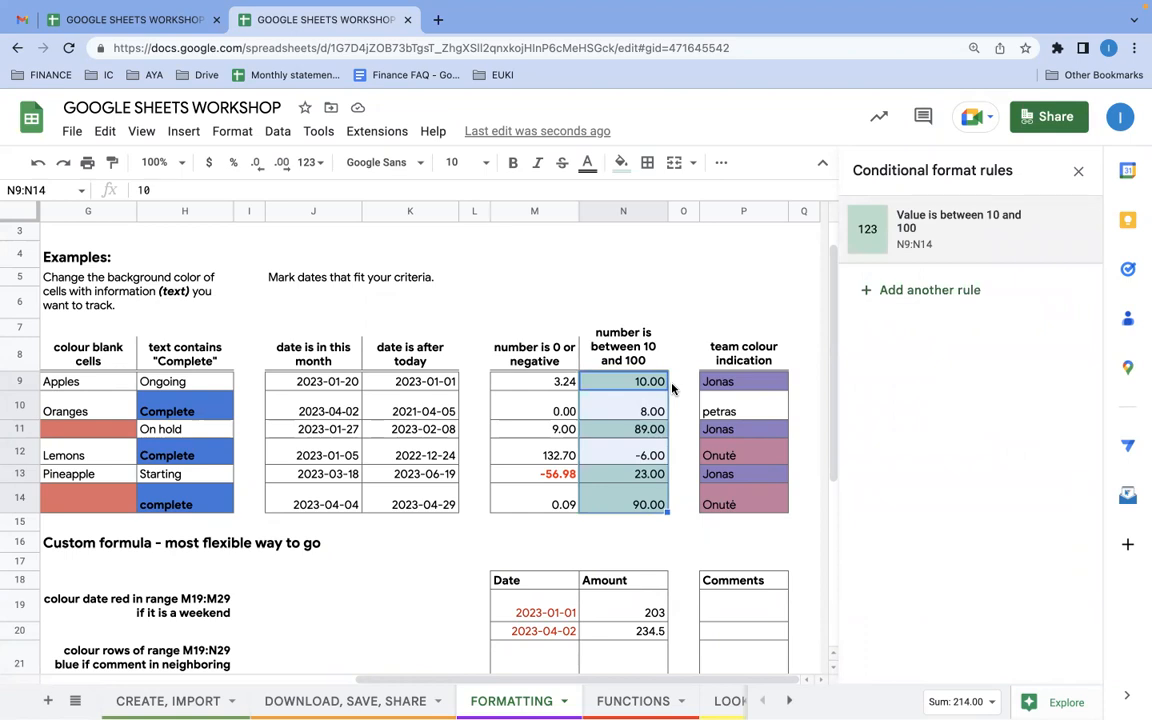
Delete both existing conditional format rules from the "team colour indication" range P9:P14.
left_click_drag(717, 381, 718, 504)
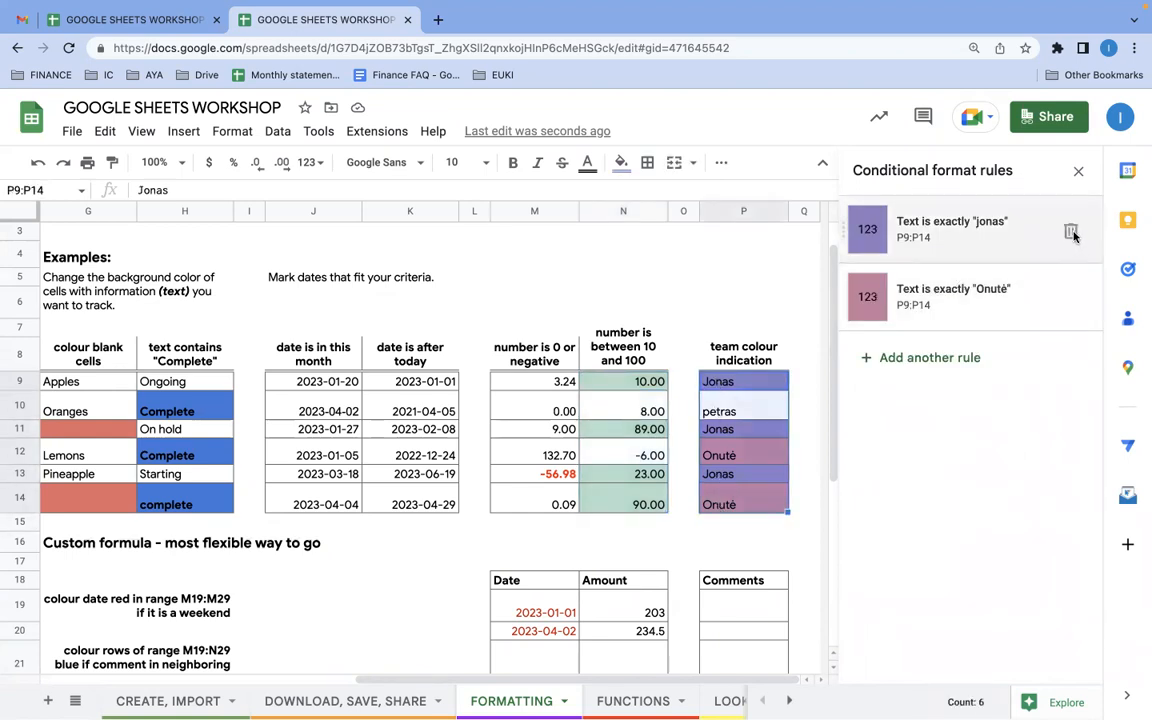
left_click(1071, 233)
left_click(1072, 238)
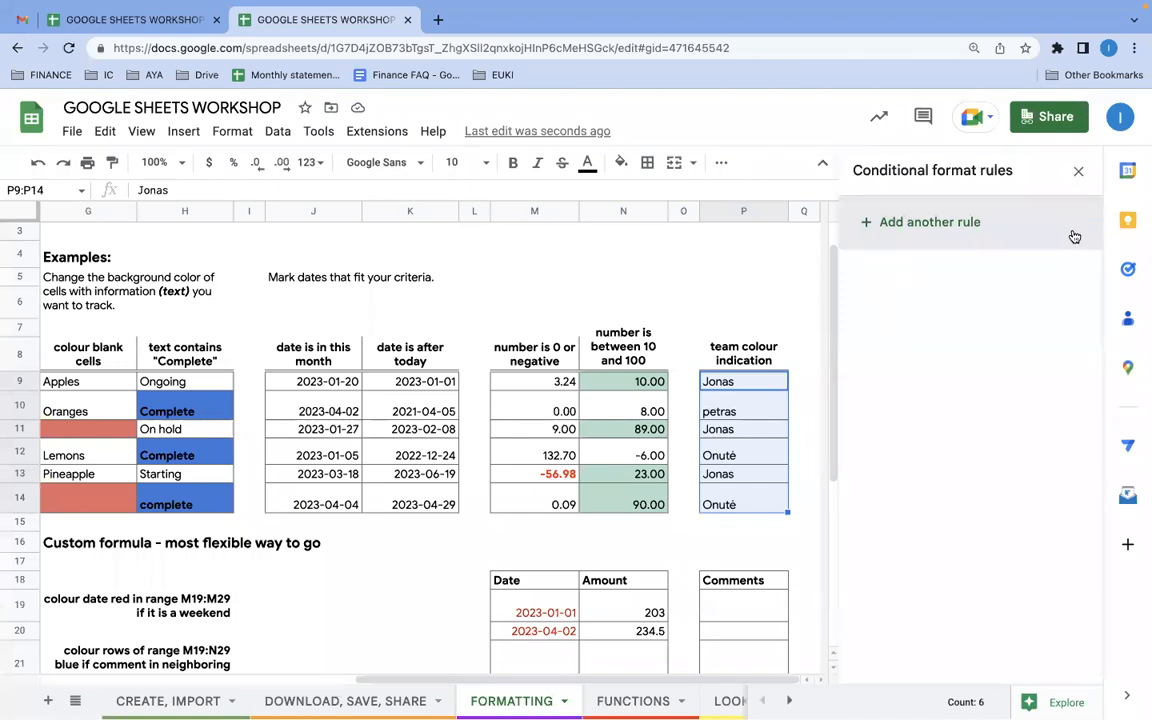
Add a rule to P9:P14 with the condition Text is exactly, matching the team member's name in P9.
left_click(1074, 235)
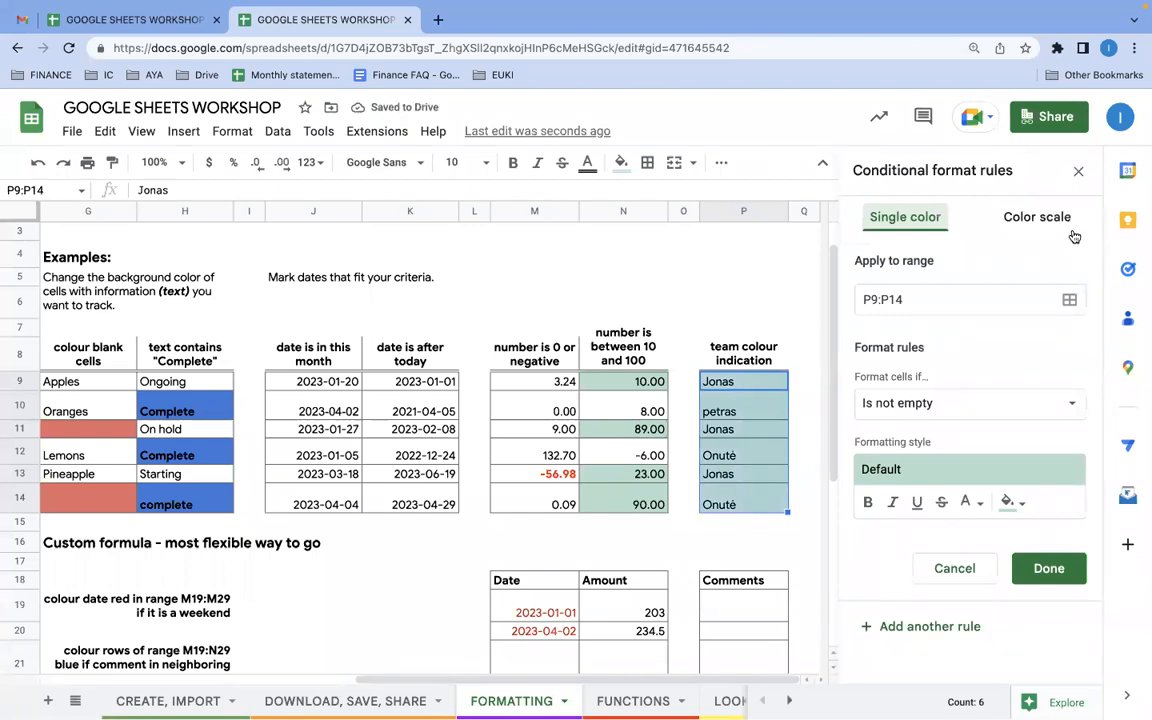
left_click(940, 405)
left_click(910, 543)
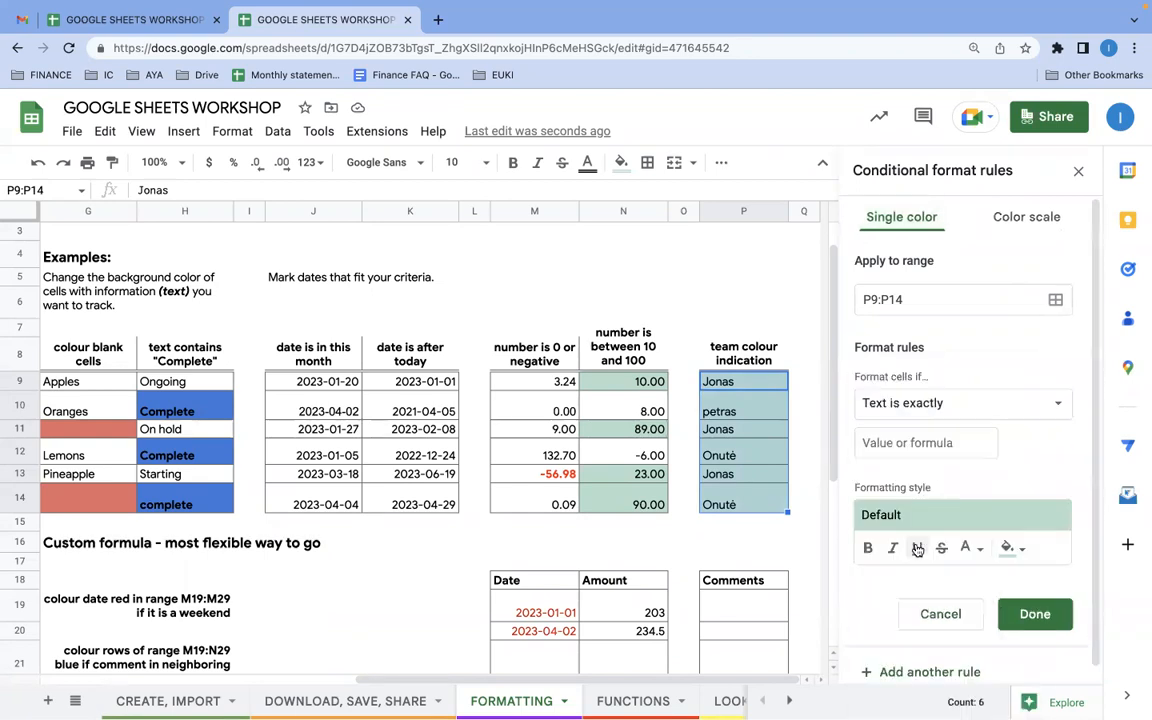
left_click(897, 453)
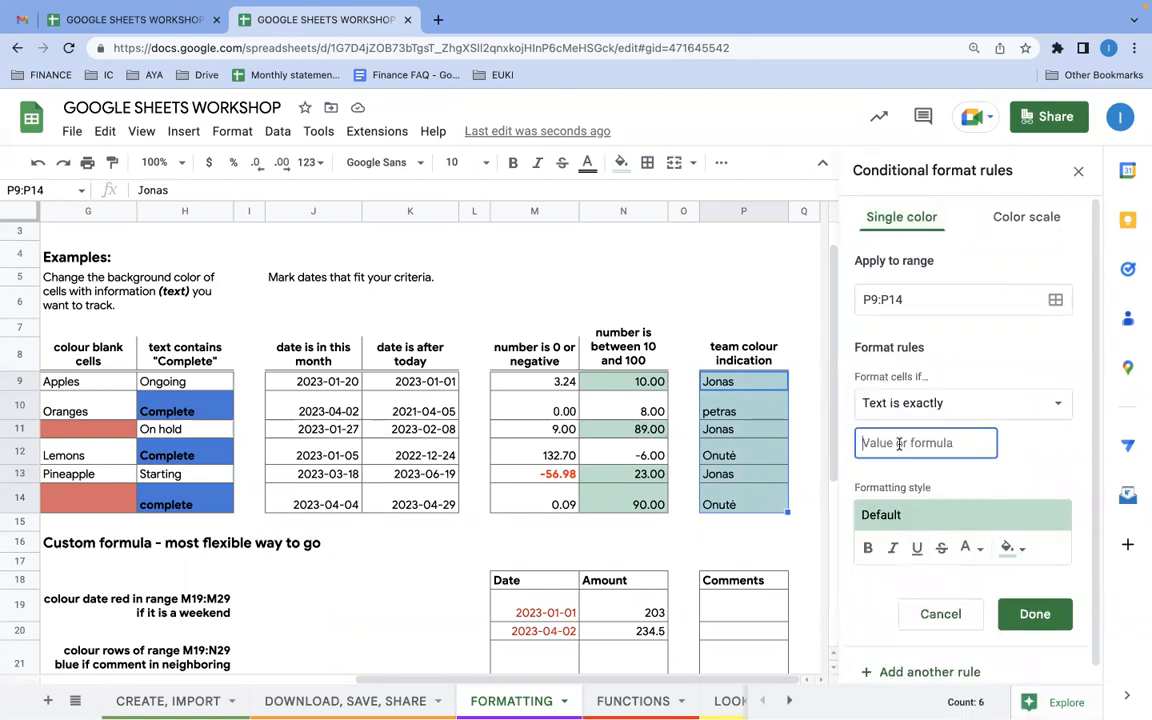
type("JON")
key("BackSpace")
key("BackSpace")
type("onas")
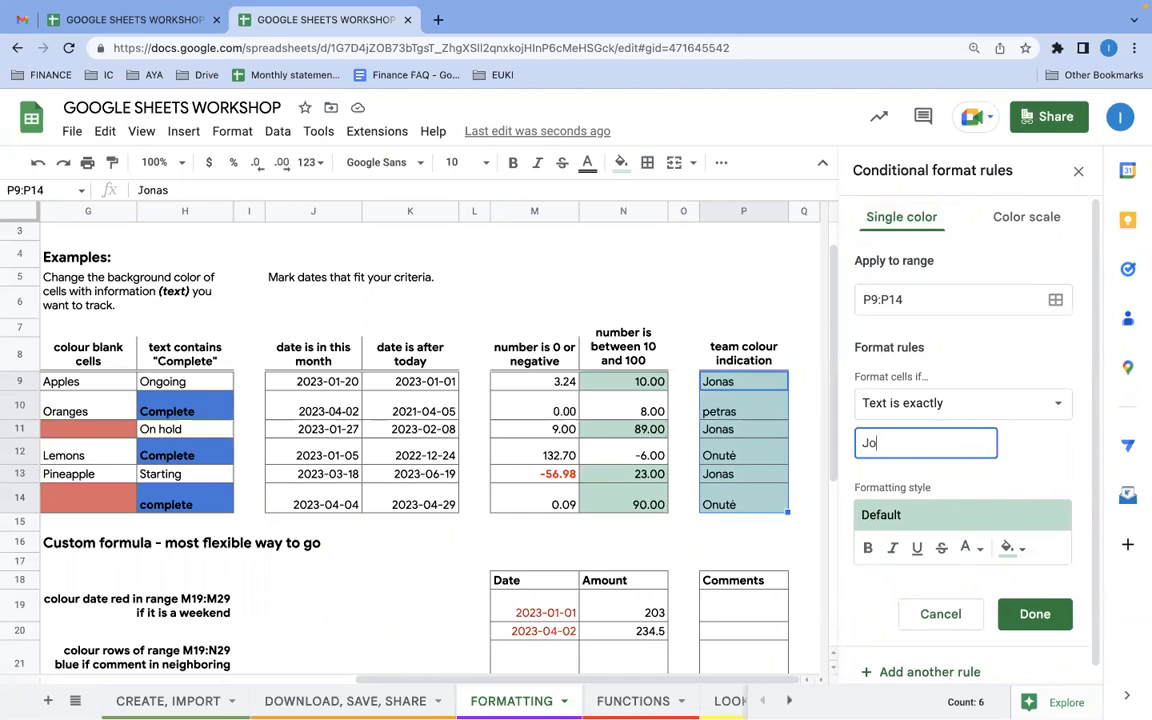
Give the first name's rule a dark blue fill, soften it to a lighter blue and save the rule.
left_click(1008, 547)
left_click(951, 398)
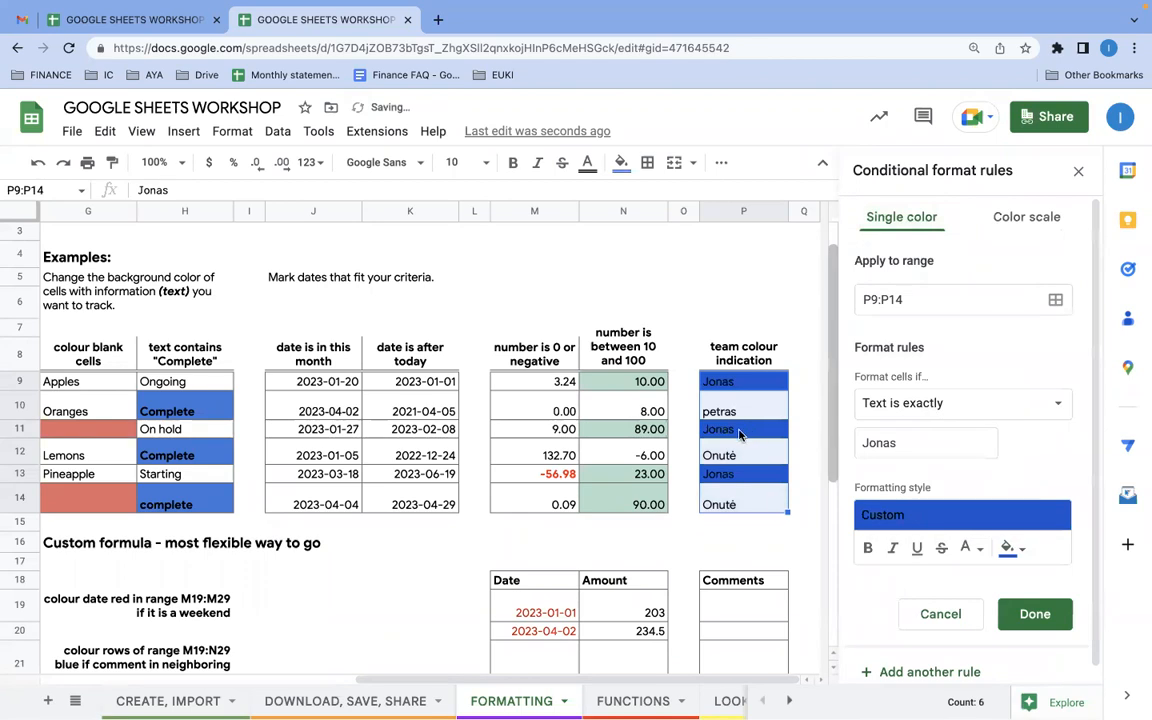
left_click(1008, 547)
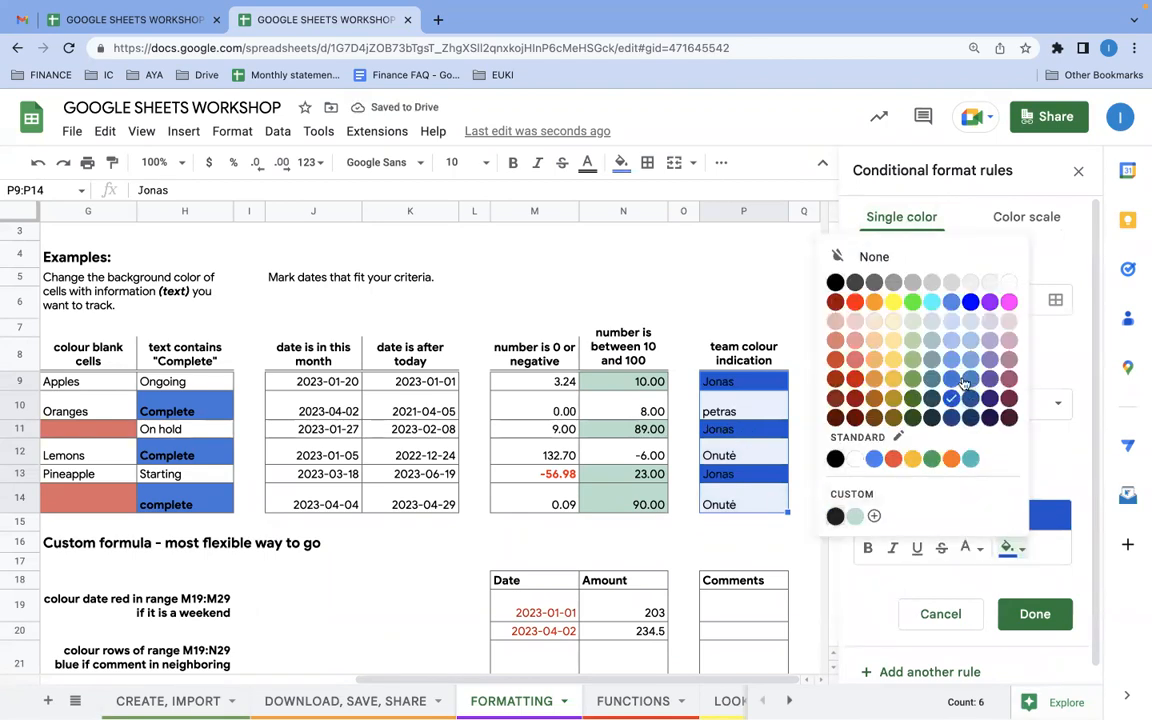
left_click(953, 362)
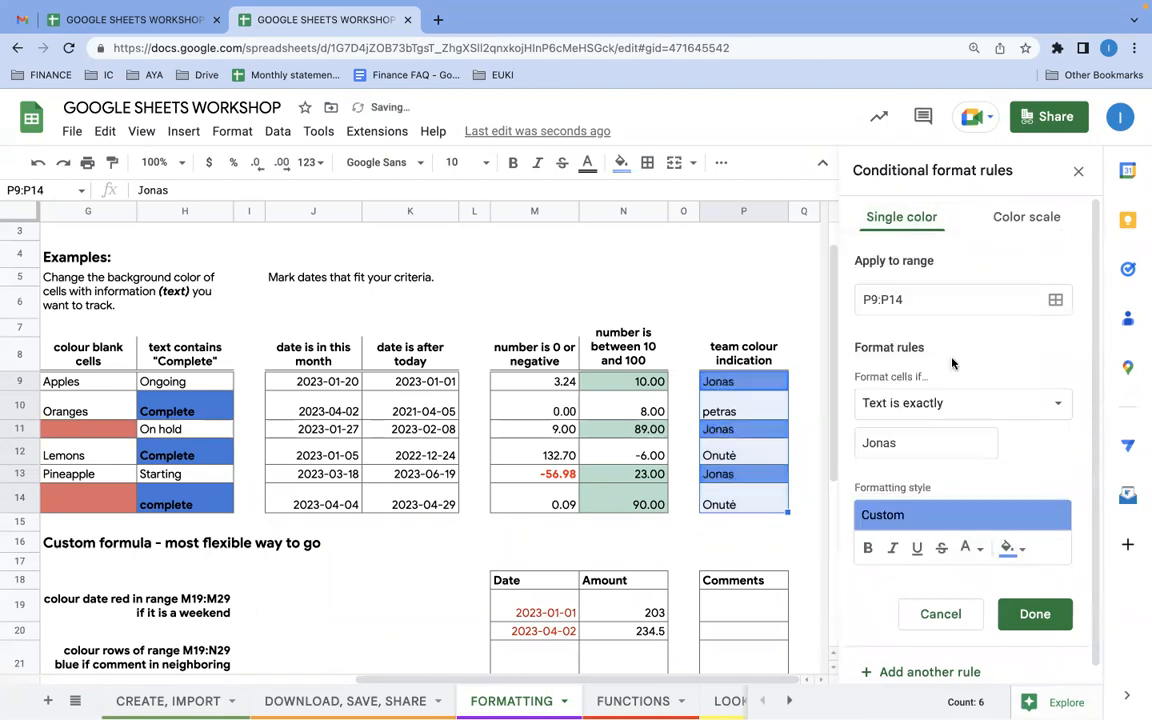
left_click(1035, 614)
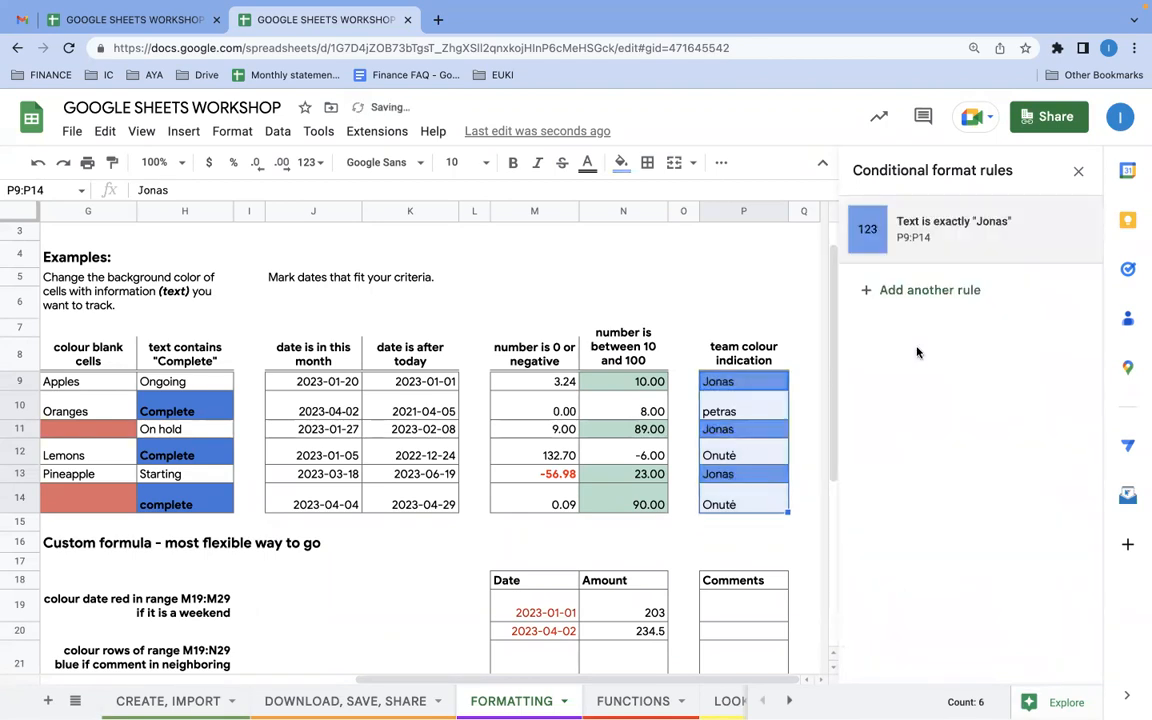
Add another Text is exactly rule to P9:P14, matching the team member's name in P12.
left_click(888, 291)
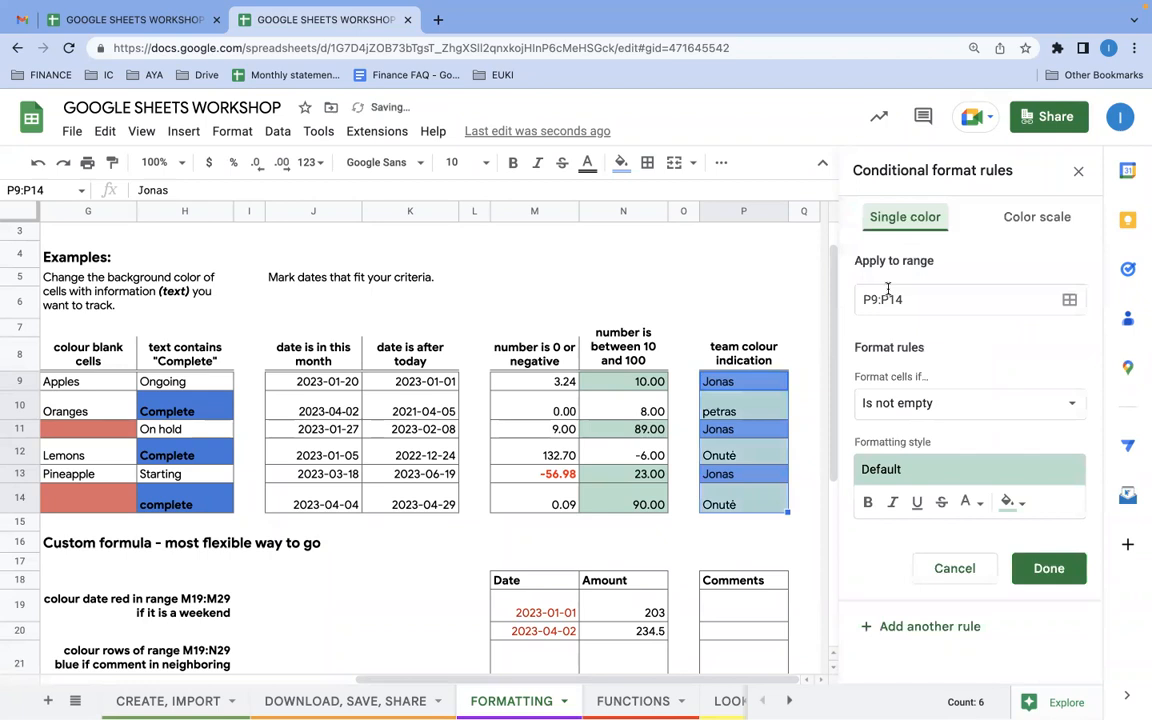
left_click(912, 403)
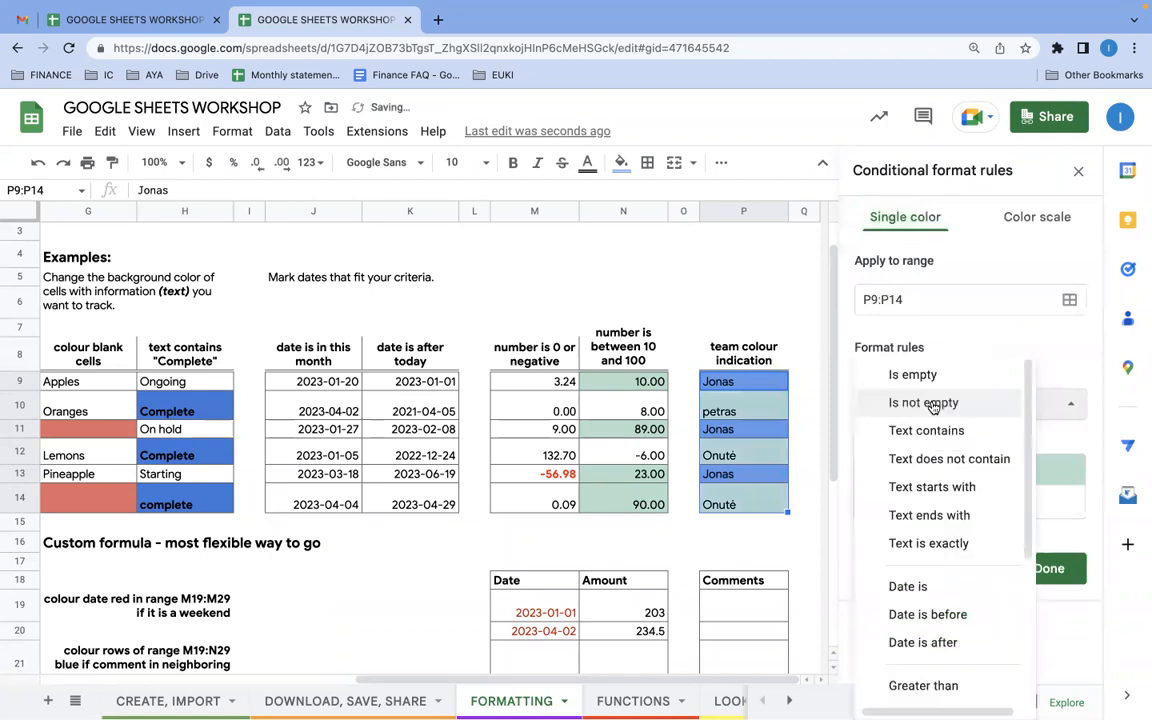
left_click(905, 543)
left_click(900, 442)
type("0nut")
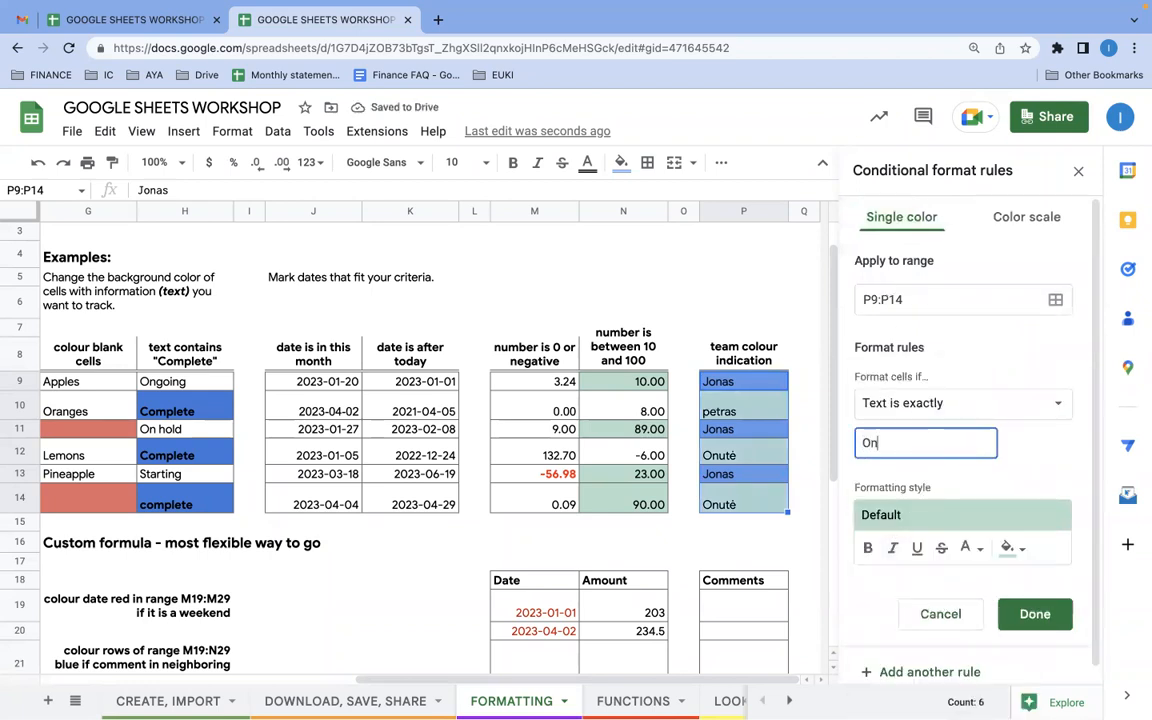
type("ė")
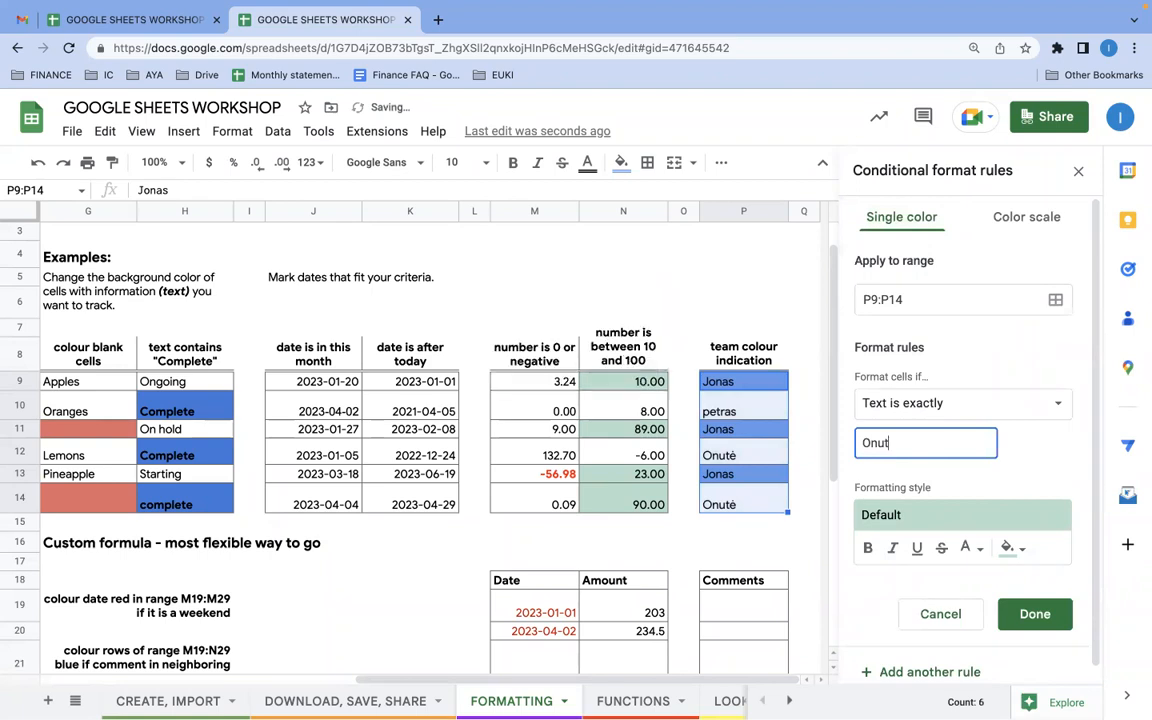
Save the second name's rule with a light magenta fill and reorder the rules so it sits above the blue one.
left_click(1008, 547)
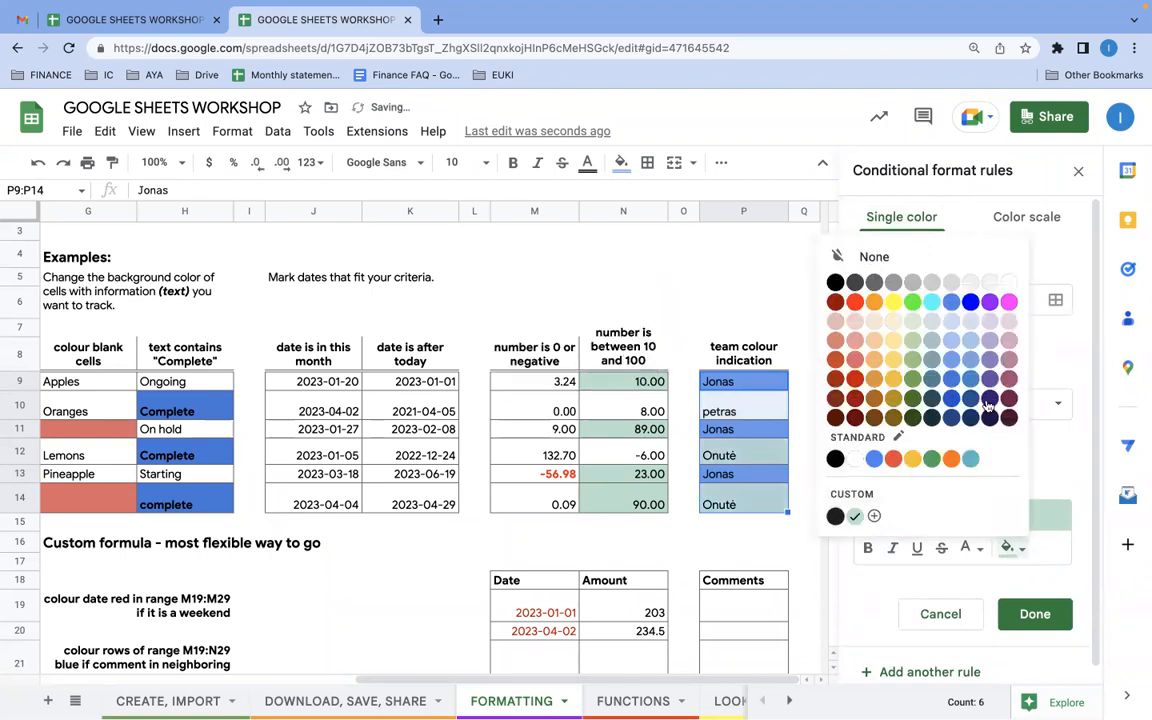
left_click(1008, 340)
left_click(1033, 614)
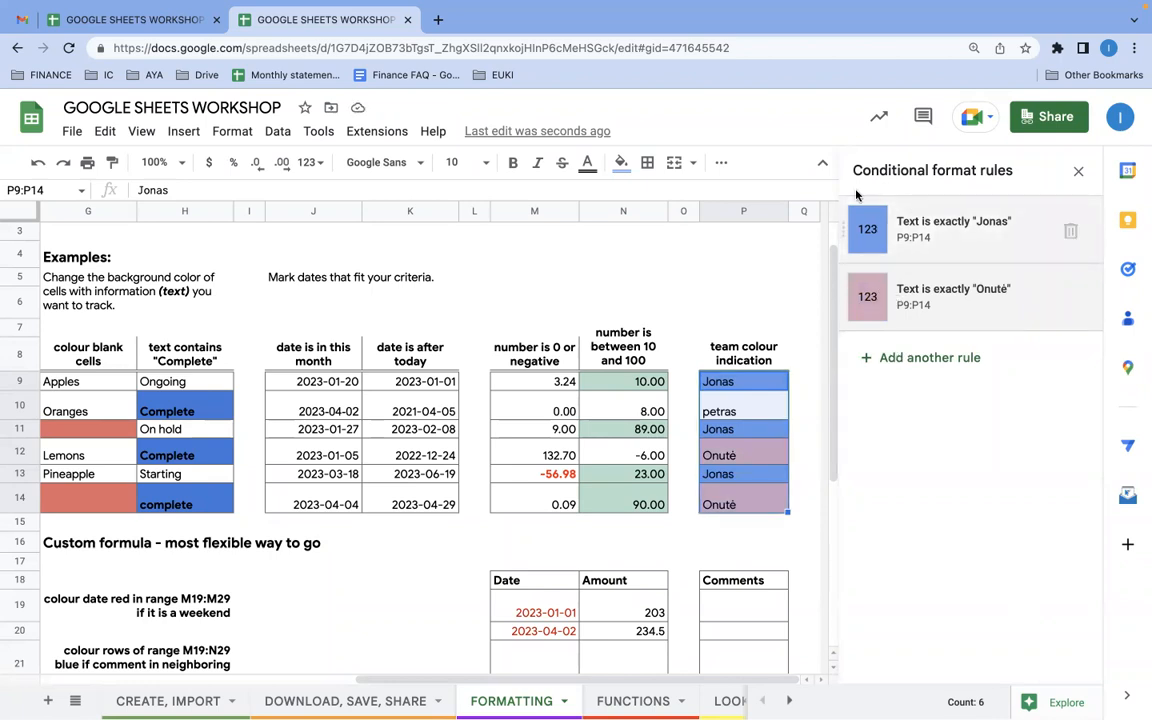
left_click_drag(848, 229, 837, 286)
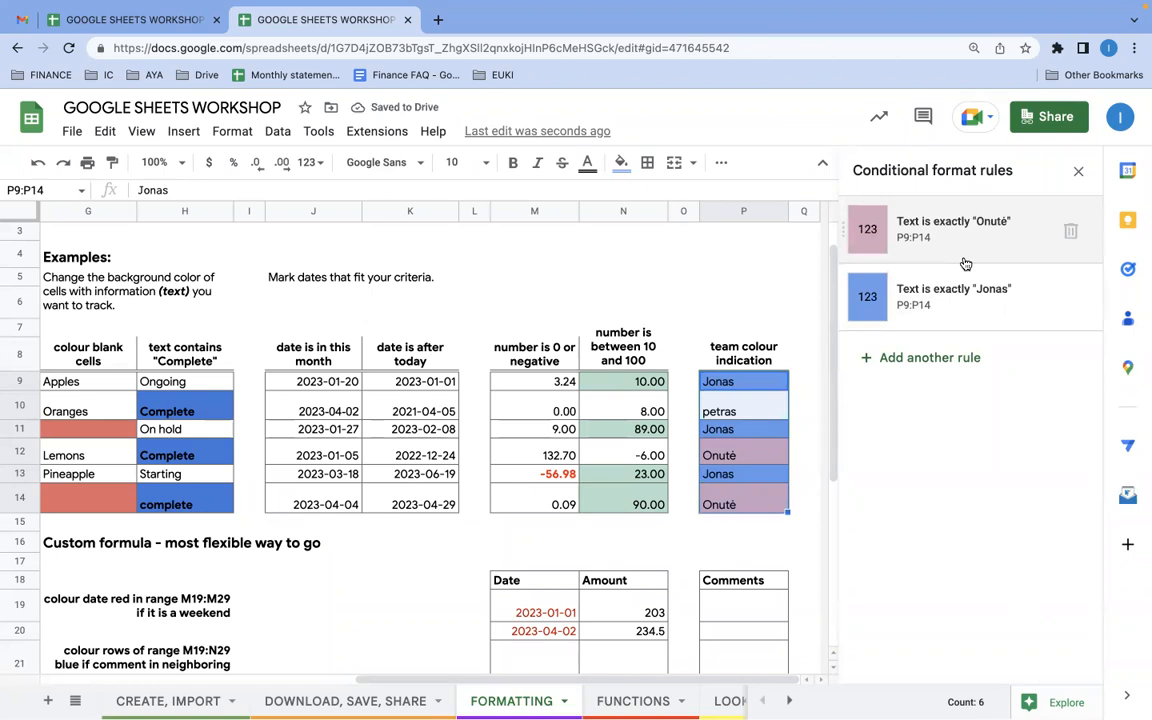
Open the AY: Leave Tracker spreadsheet in a new browser tab and go to the January calendar on its 2023 sheet.
left_click(439, 27)
type("leave")
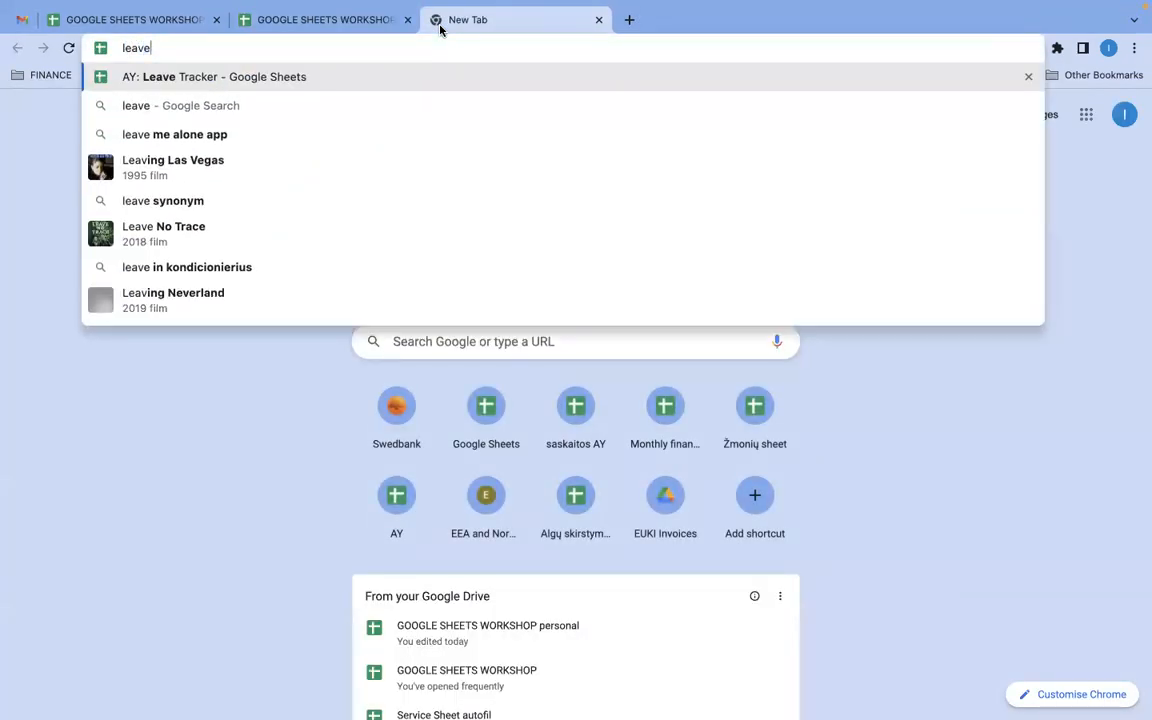
key("Return")
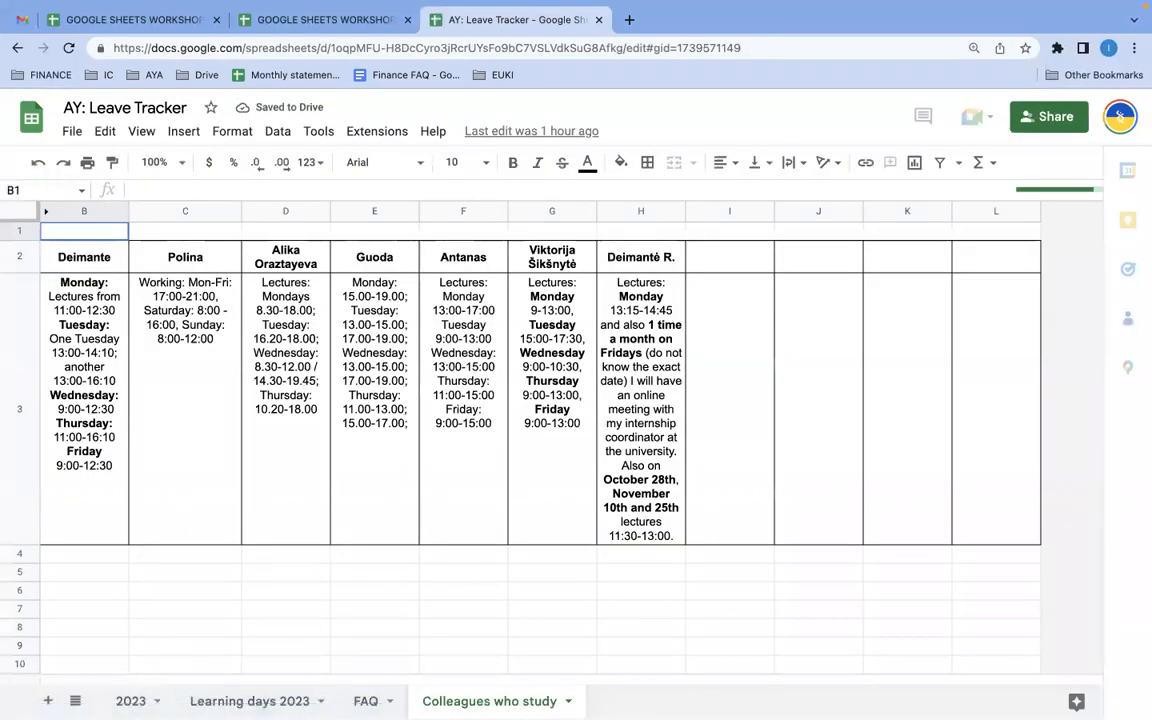
left_click(130, 700)
scroll(507, 501, "right", 5)
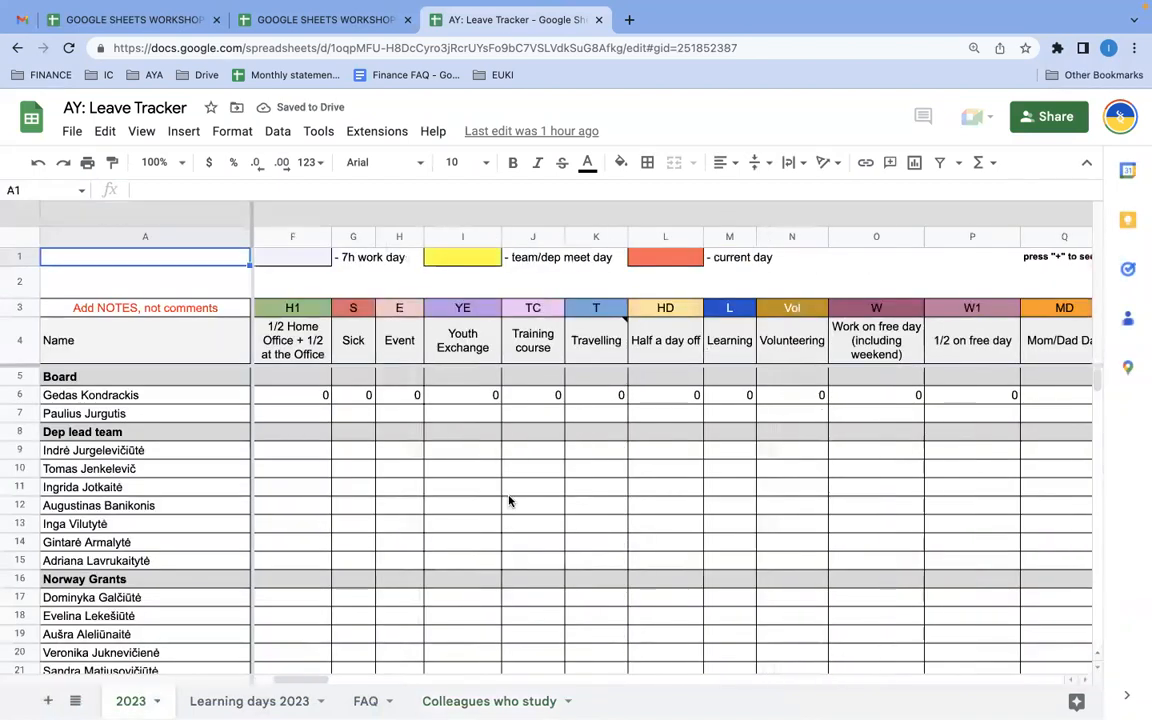
scroll(509, 501, "right", 10)
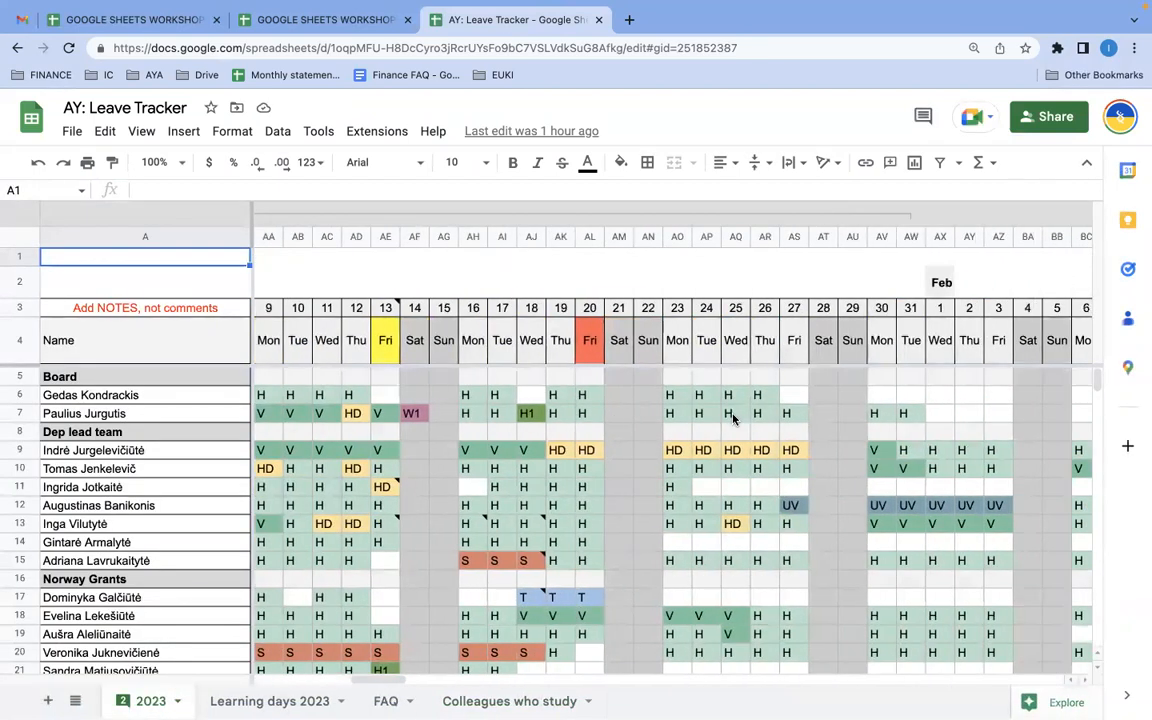
Display the conditional format rules applied to cell AM6 and review the list through to the custom formula rules.
left_click(594, 398)
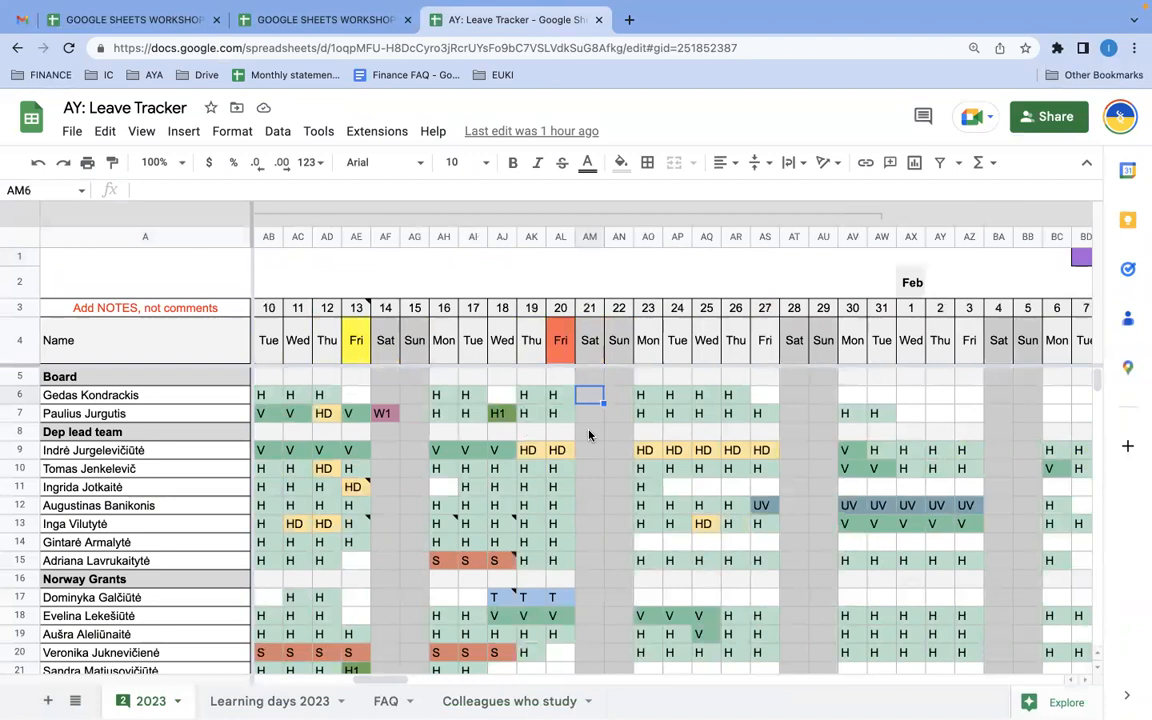
left_click(230, 131)
left_click(276, 434)
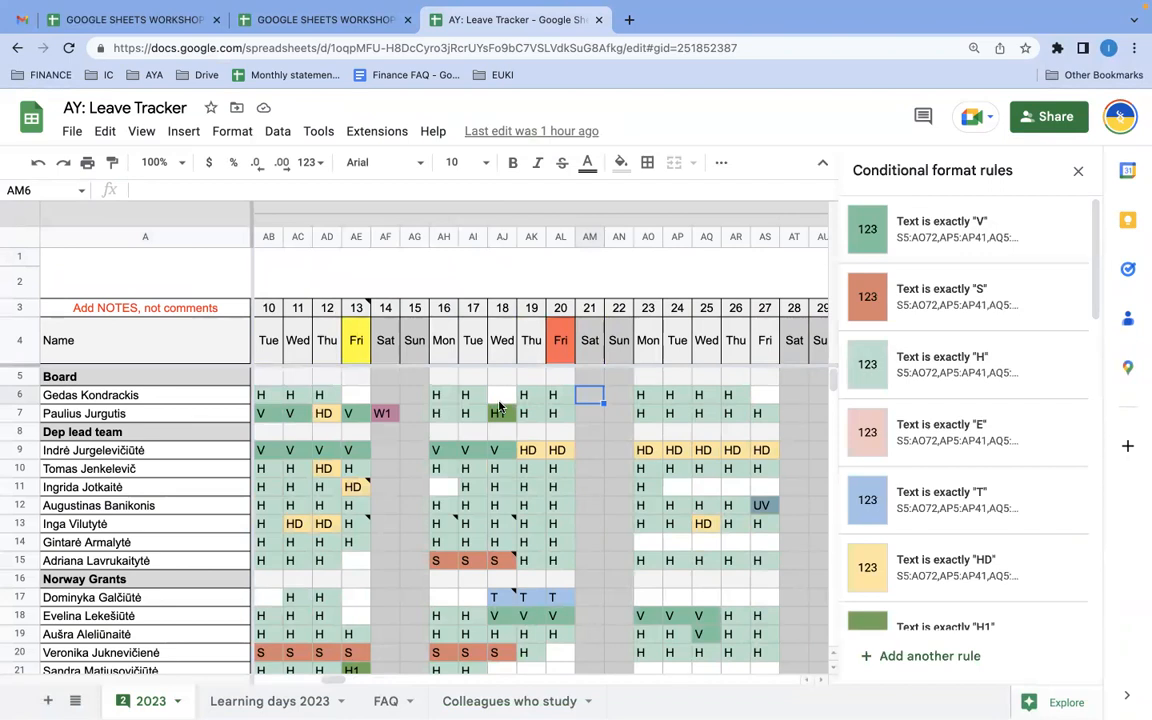
scroll(948, 440, "down", 10)
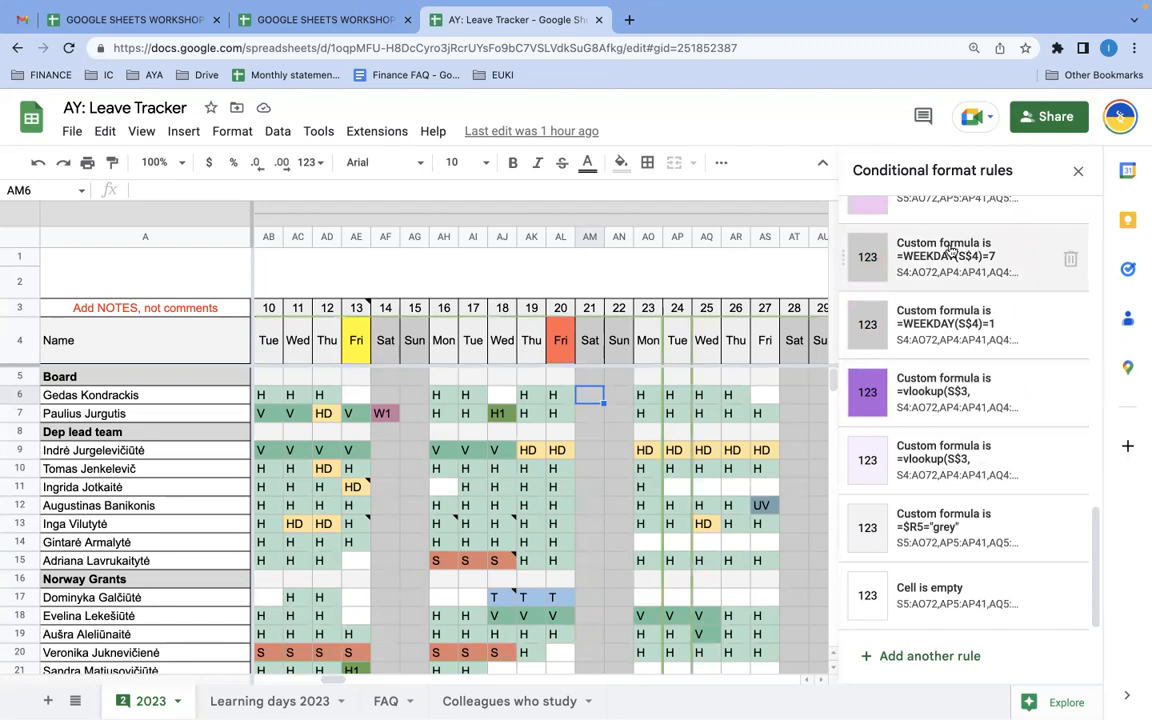
scroll(950, 250, "up", 1)
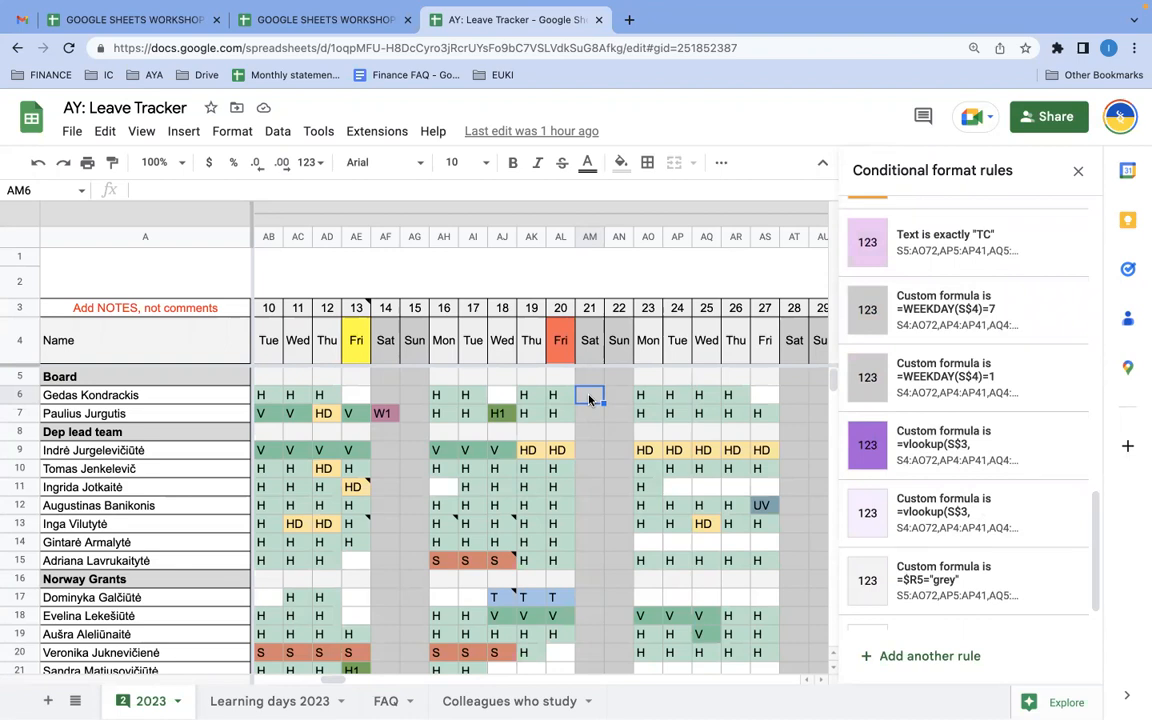
Enter TC in cell AM6 and check the Training course tally for row 6 against the calendar.
type("TC")
key("Return")
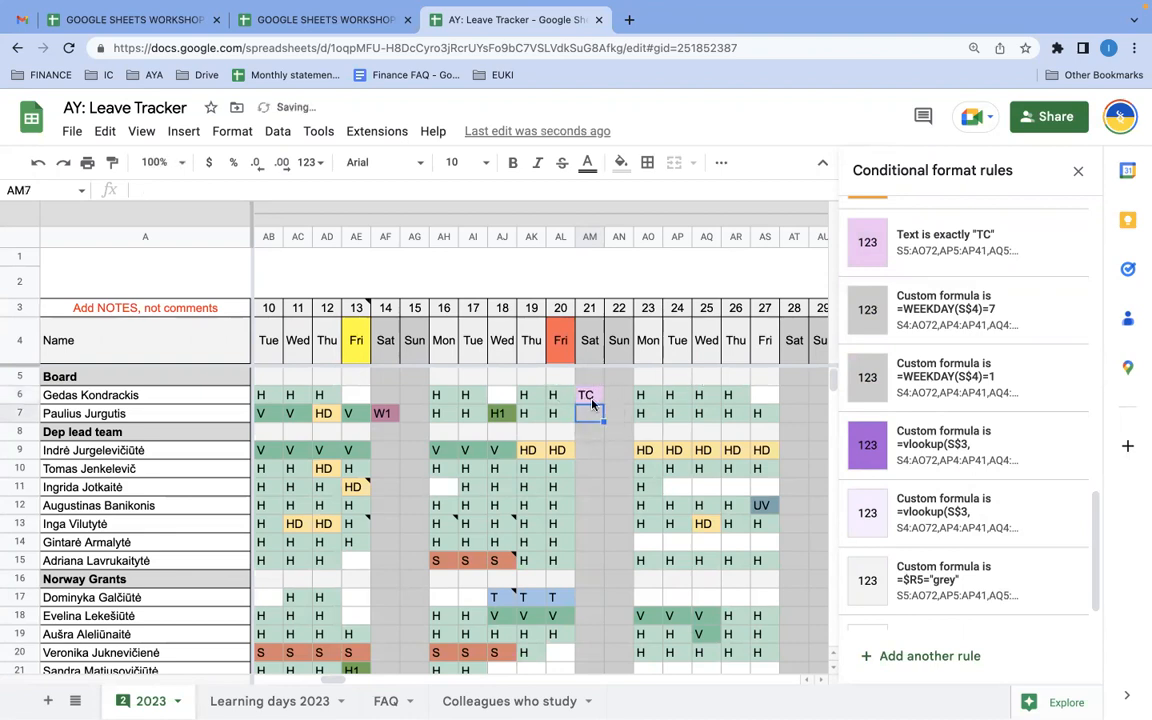
scroll(510, 374, "left", 10)
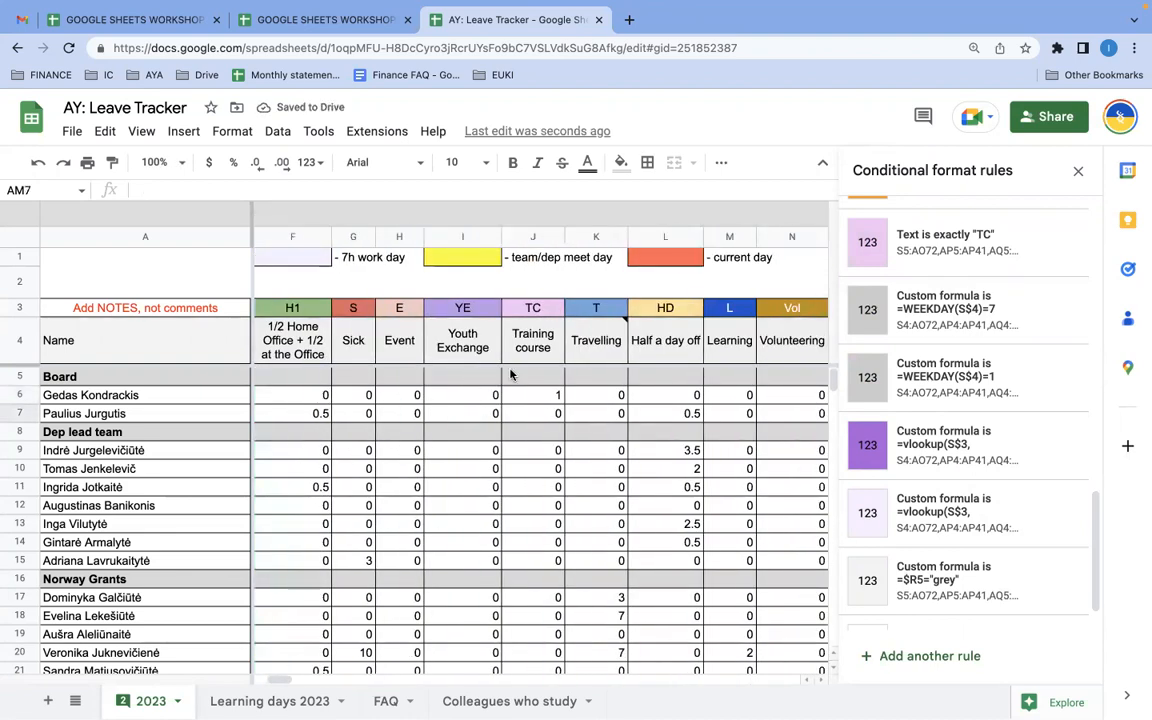
scroll(510, 374, "right", 10)
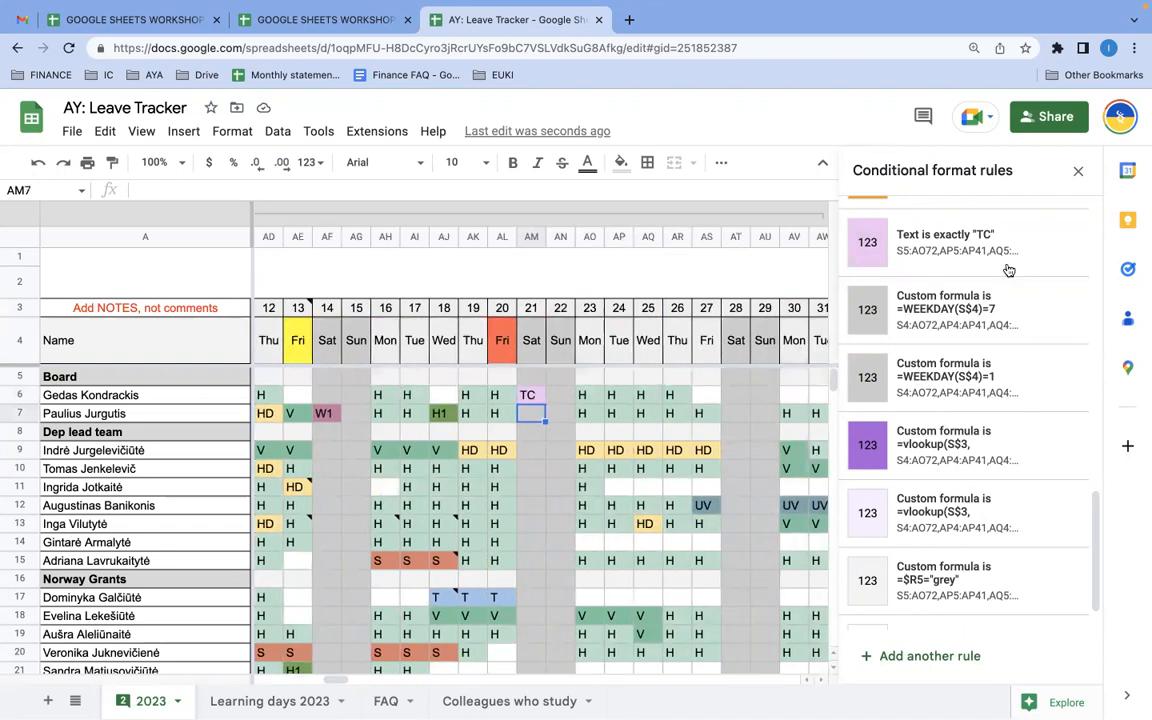
Move the "Text is exactly TC" rule below both WEEKDAY rules to test its priority on AM6, and put it back above them.
scroll(890, 265, "up", 1)
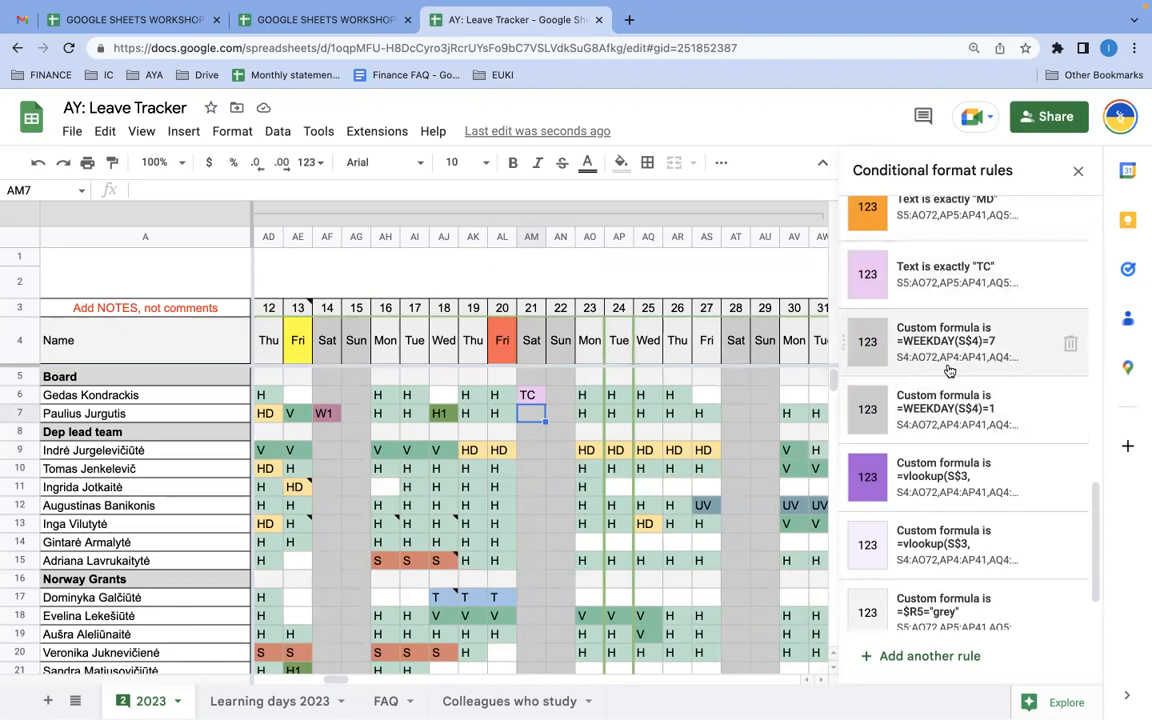
left_click(531, 398)
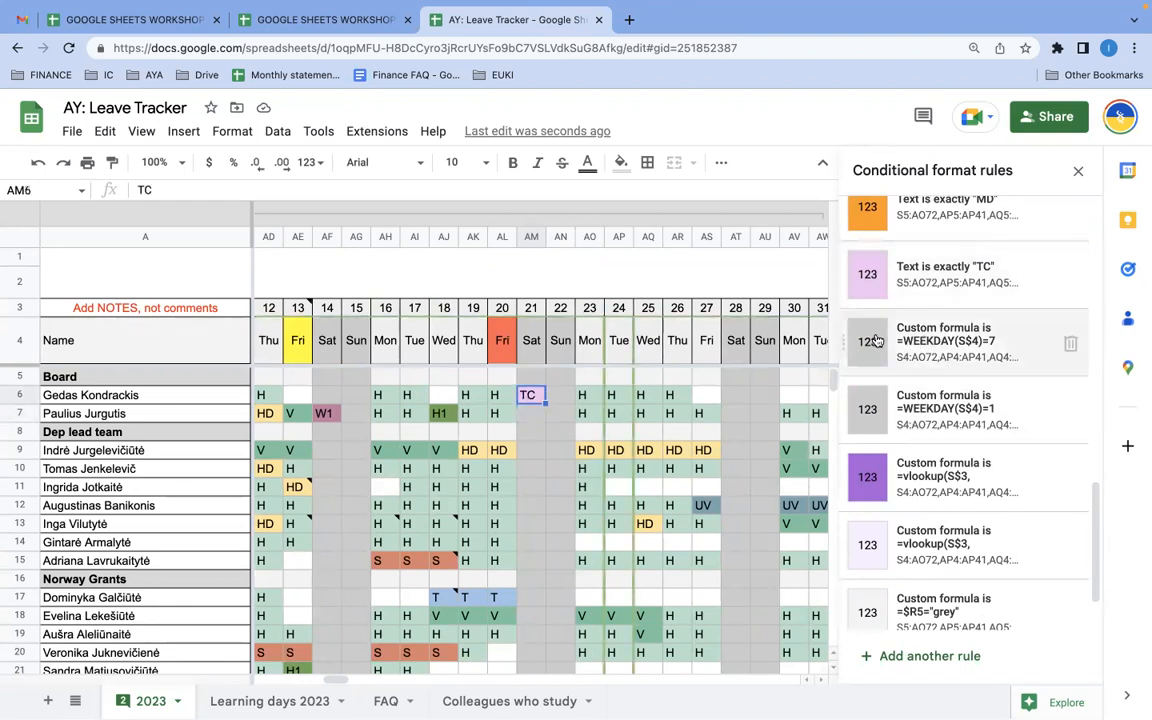
left_click_drag(844, 270, 848, 401)
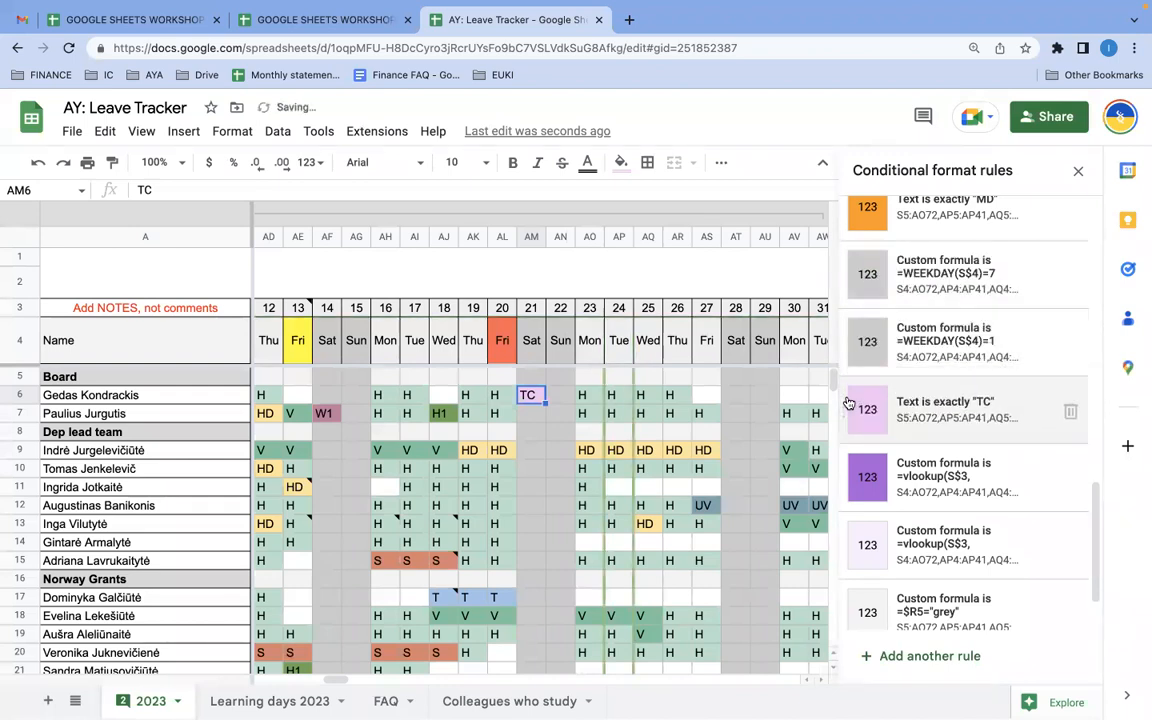
left_click(536, 412)
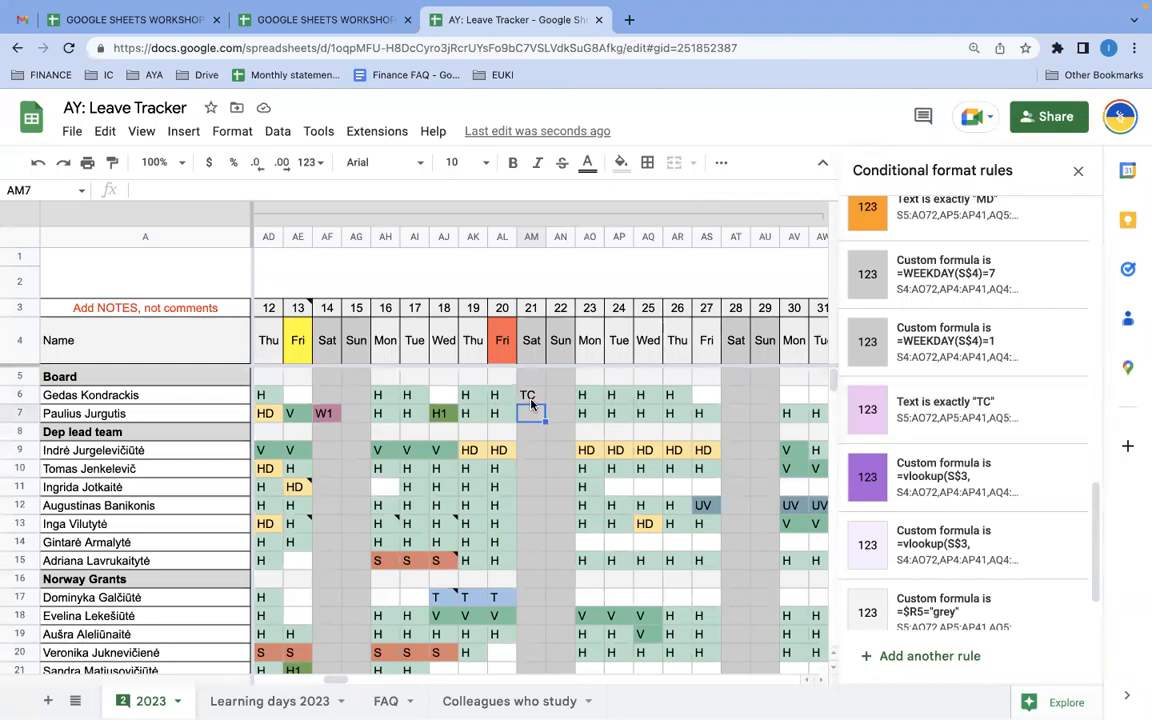
left_click_drag(844, 411, 843, 274)
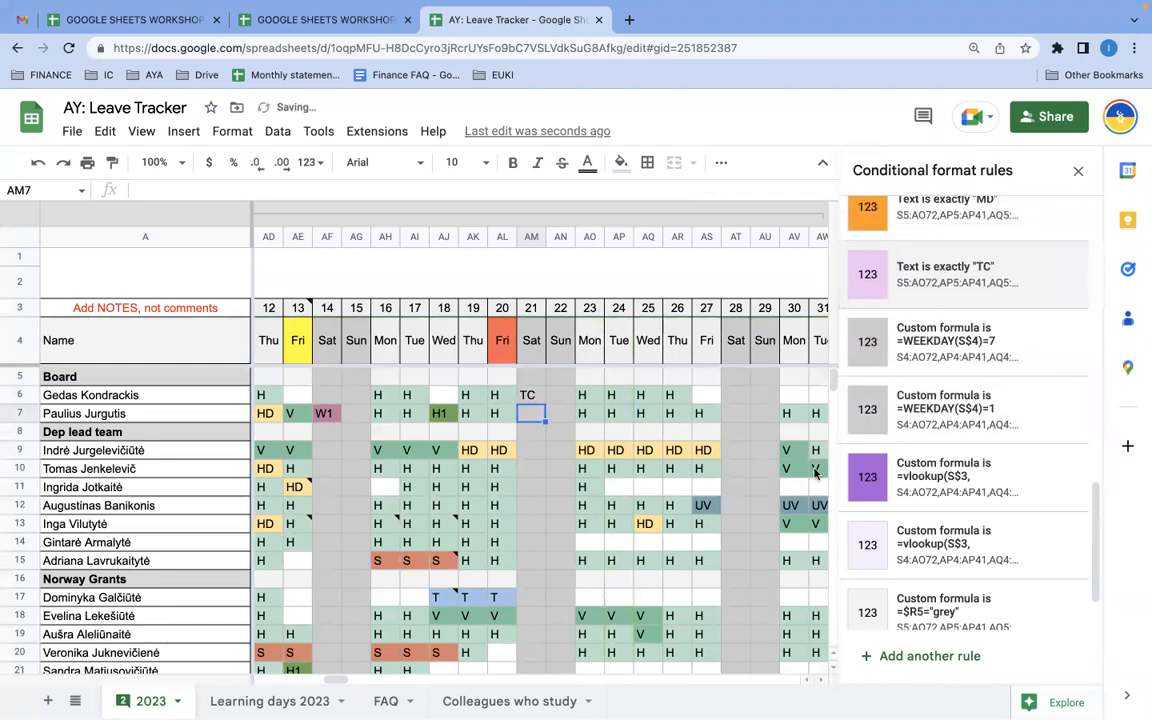
Clear the TC entry from cell AM6 in the leave tracker and return to the start of the rule list.
left_click(531, 397)
key("Delete")
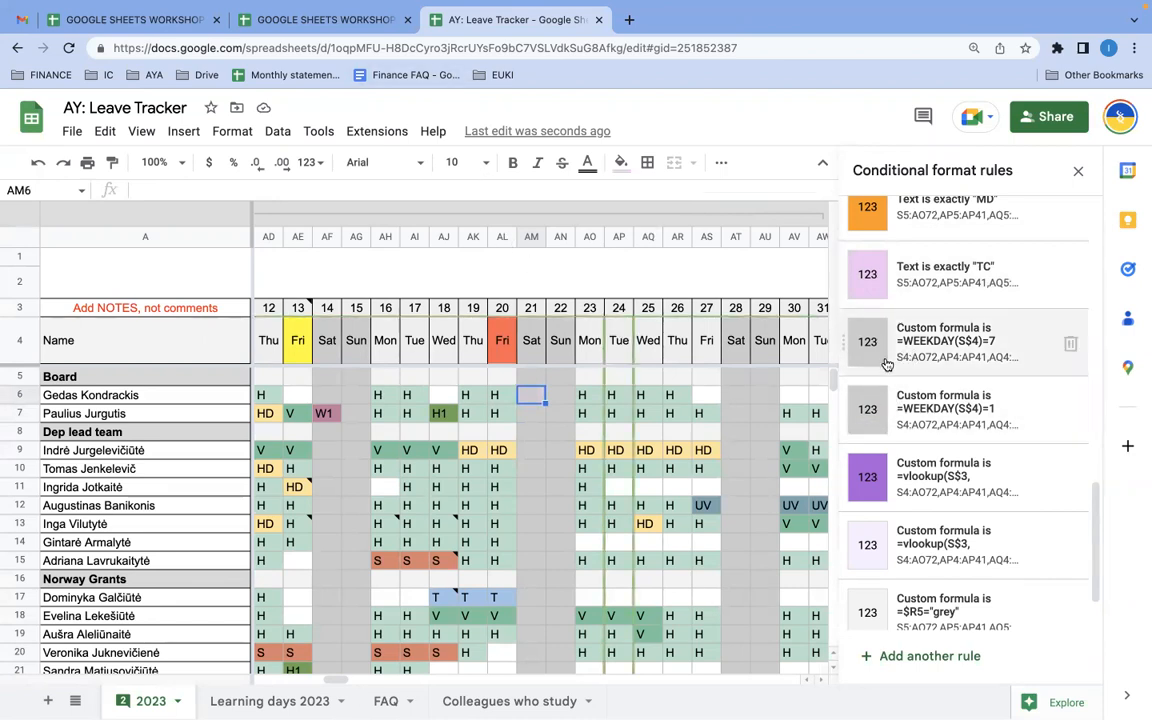
scroll(906, 488, "up", 15)
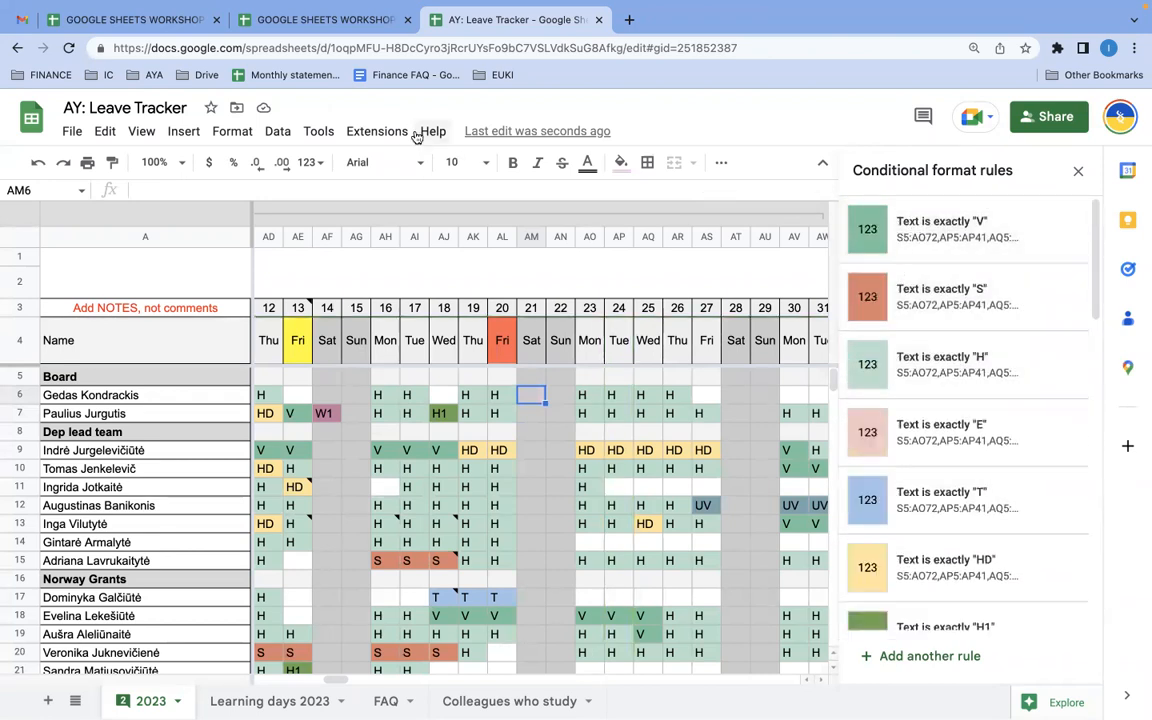
Close the leave tracker and go to the Custom formula section of the FORMATTING sheet with the conditional format rules hidden.
left_click(598, 20)
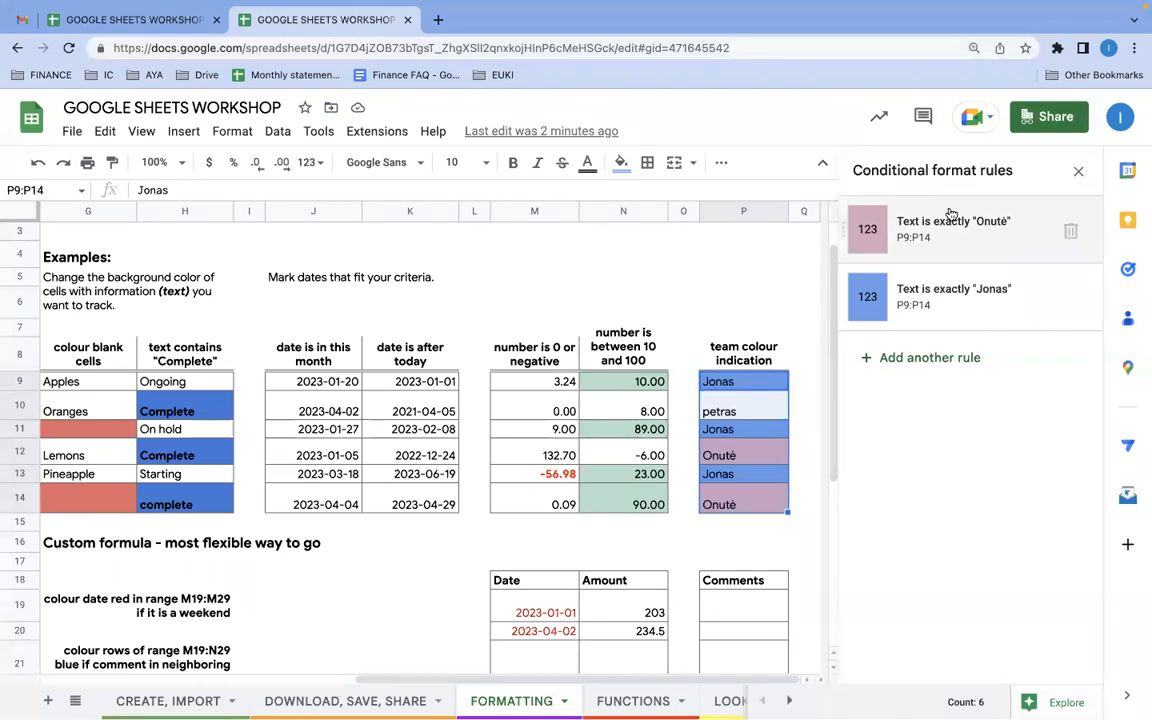
left_click(1078, 170)
mouse_move(487, 8)
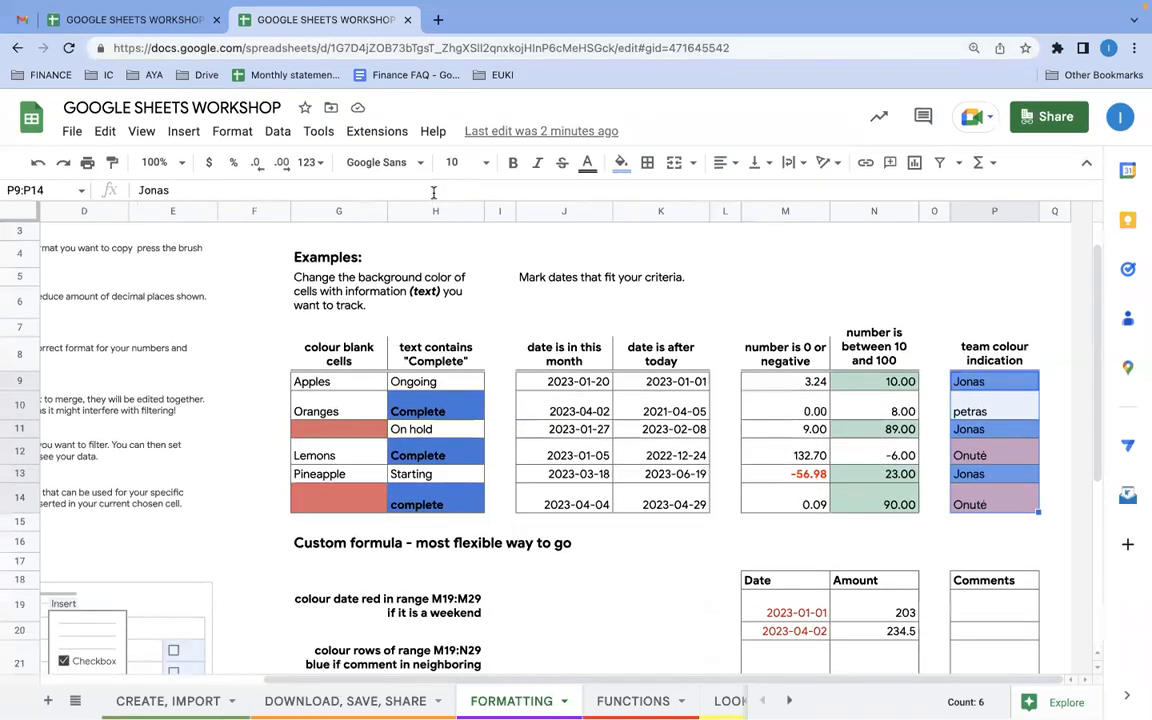
left_click(506, 555)
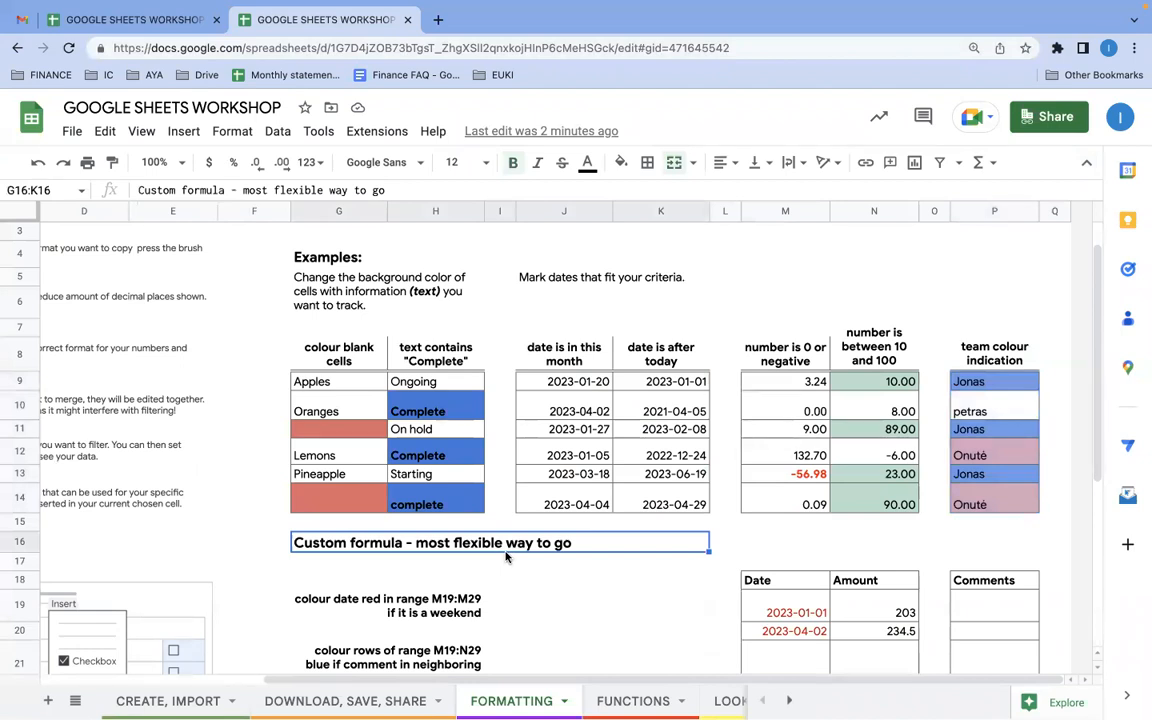
scroll(560, 600, "down", 5)
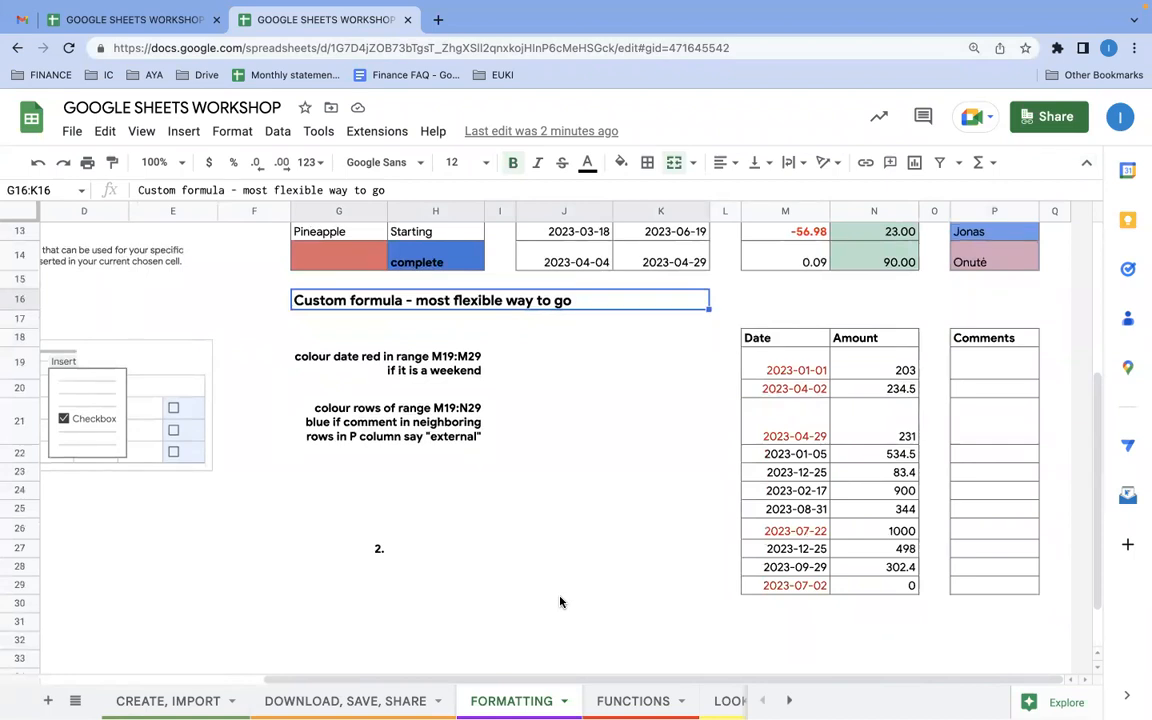
Start a conditional format rule for cell J19 with the "Custom formula is" condition, and discard it.
left_click(570, 366)
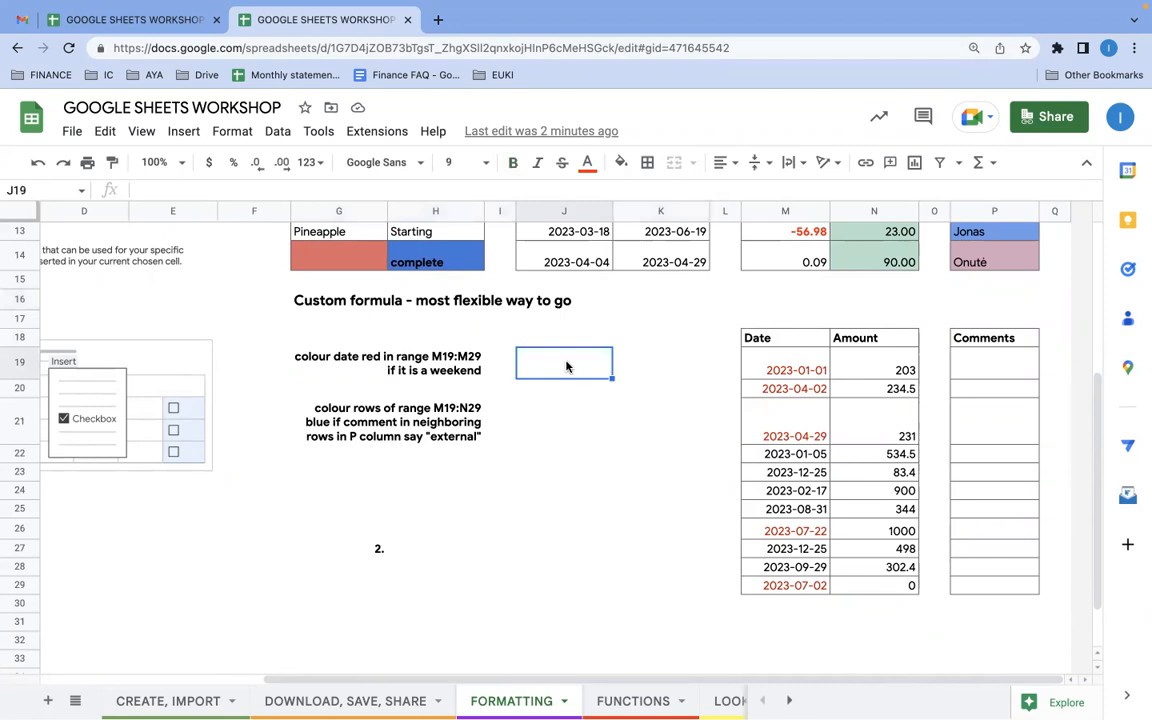
left_click(240, 131)
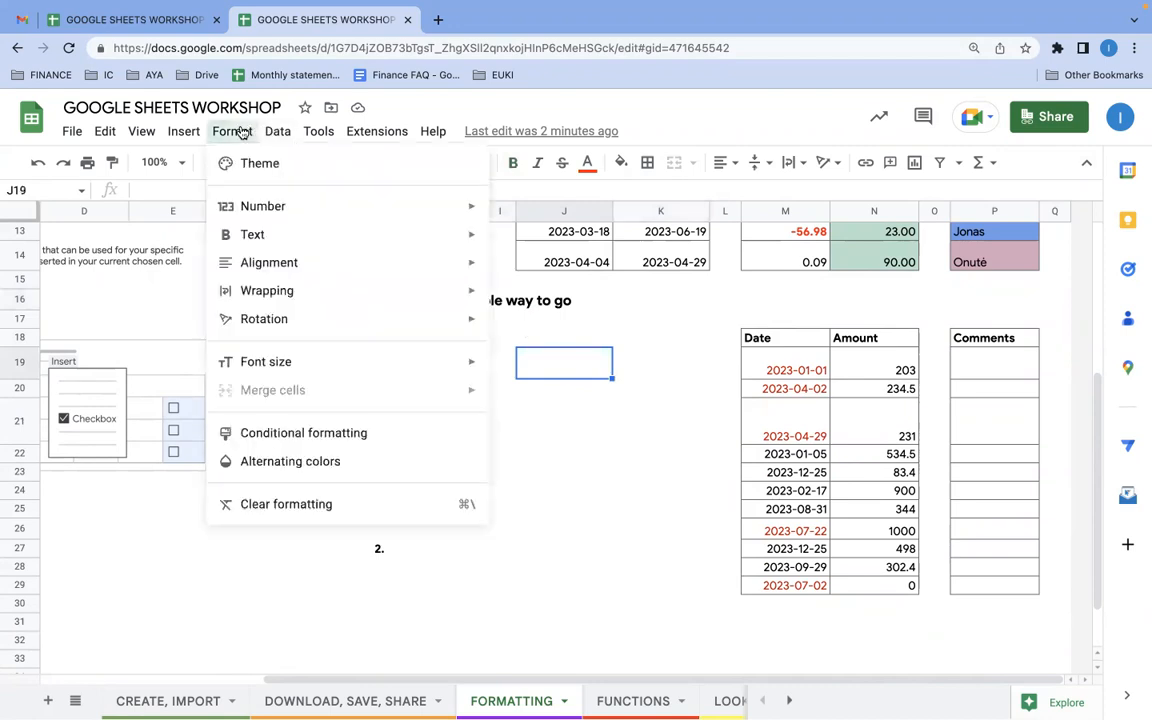
left_click(275, 434)
left_click(927, 404)
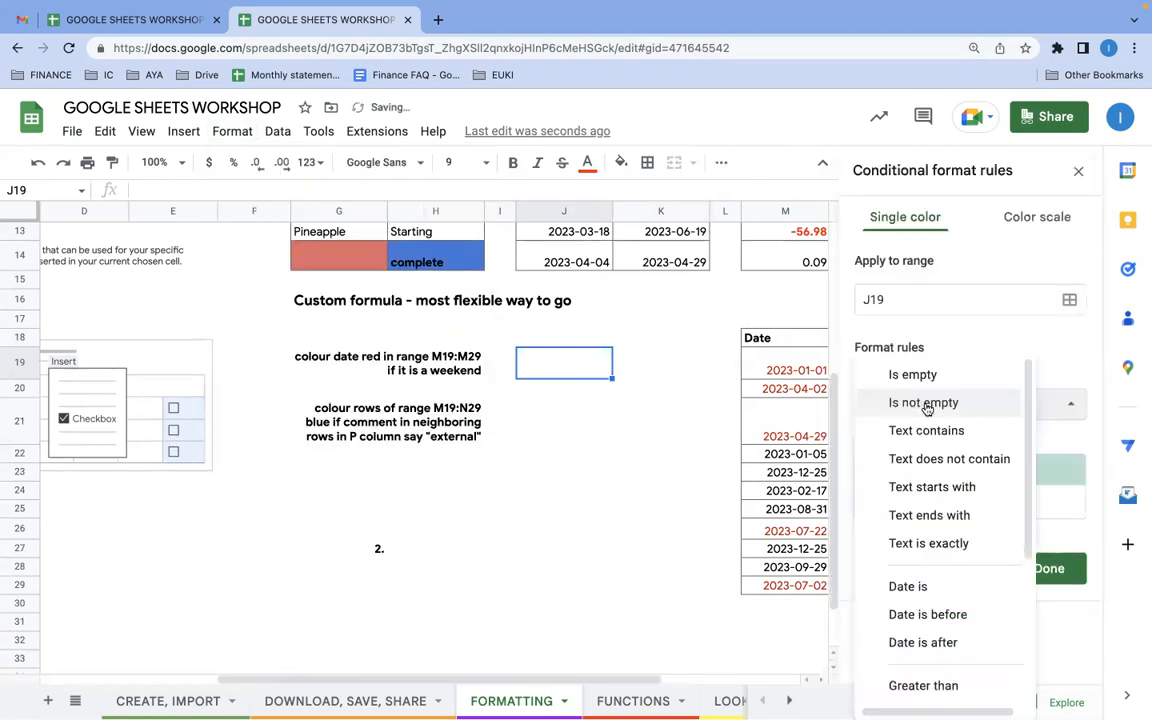
scroll(926, 520, "down", 3)
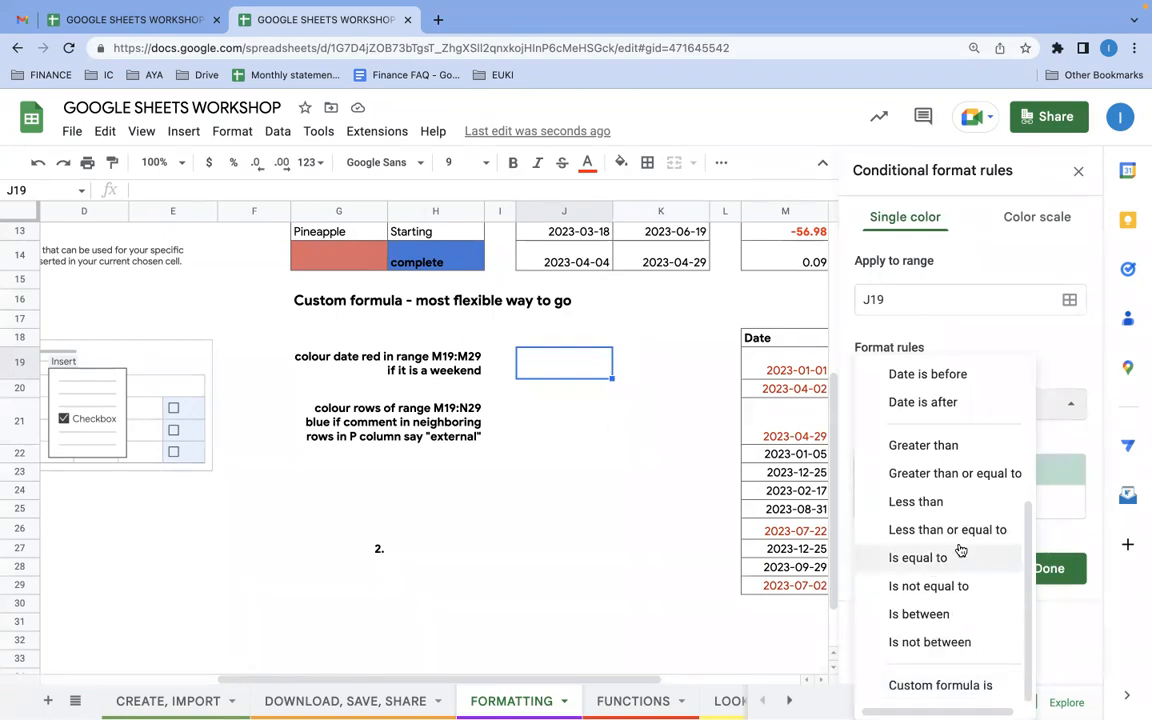
left_click(909, 688)
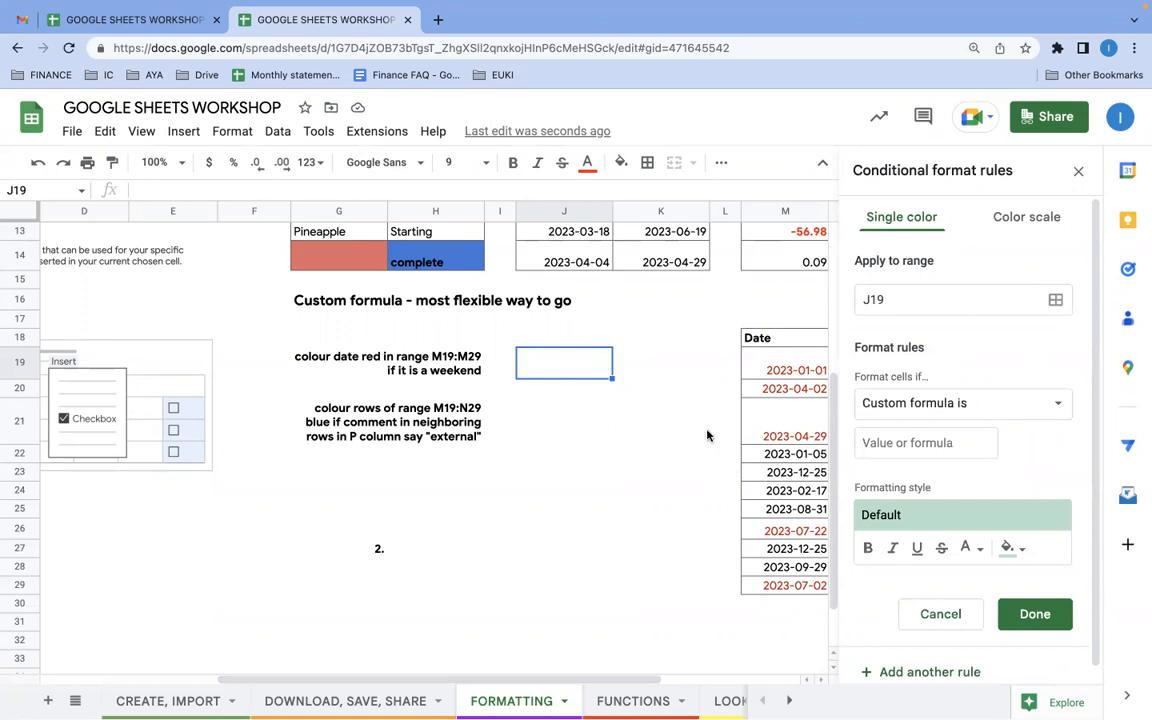
scroll(775, 423, "right", 3)
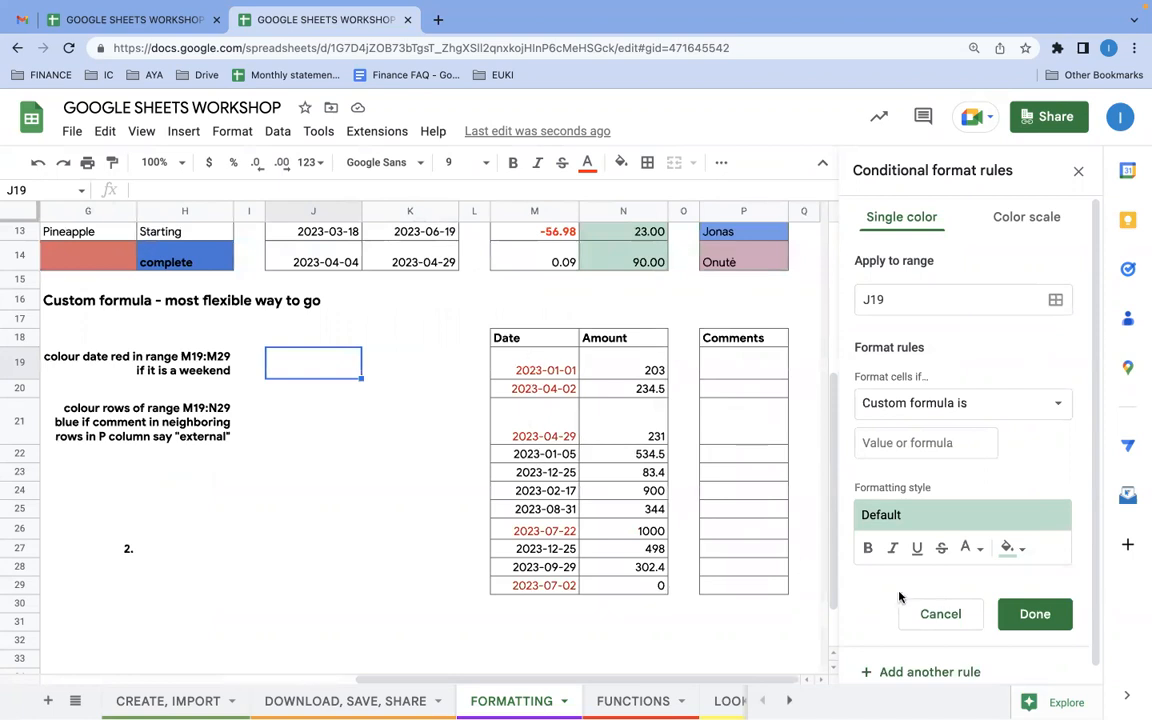
left_click(933, 614)
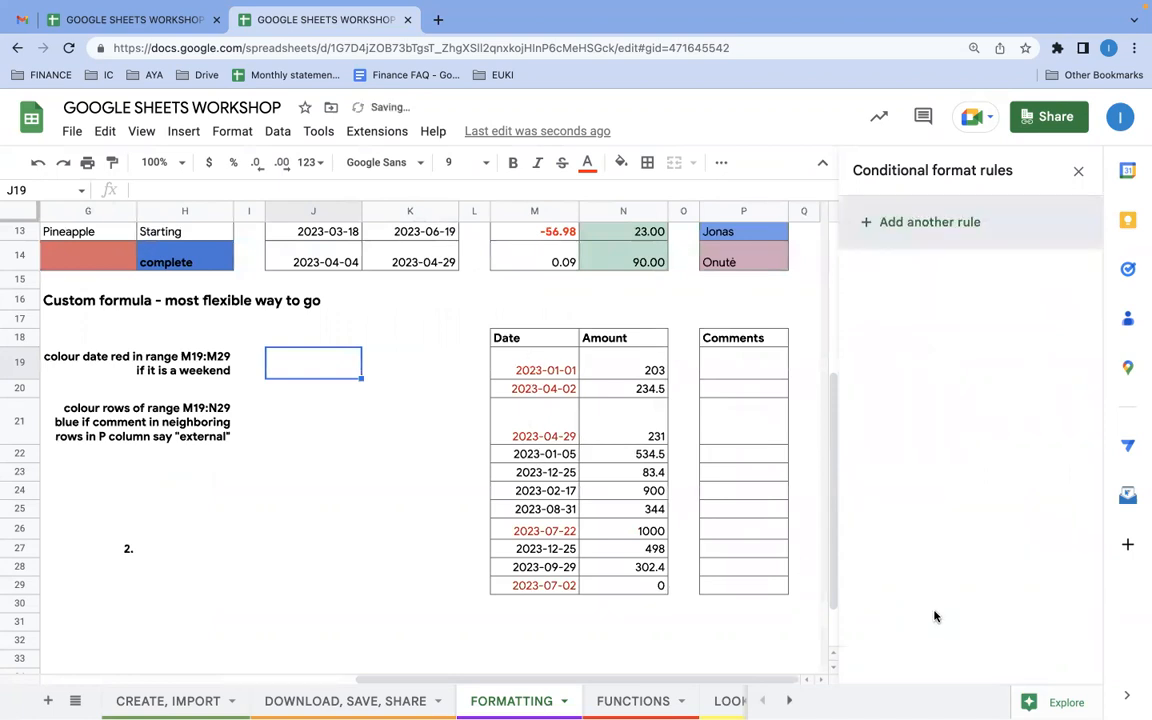
Show the conditional format rules on cell M19 and open ChatGPT in a new browser tab.
left_click(548, 372)
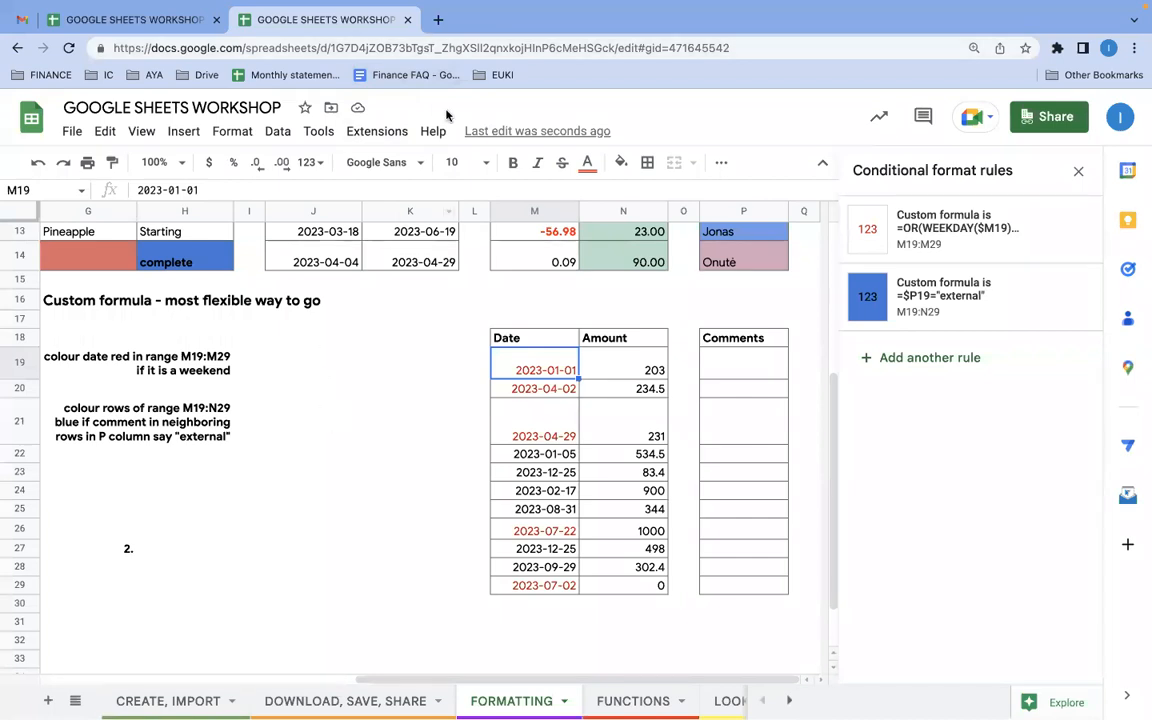
left_click(439, 21)
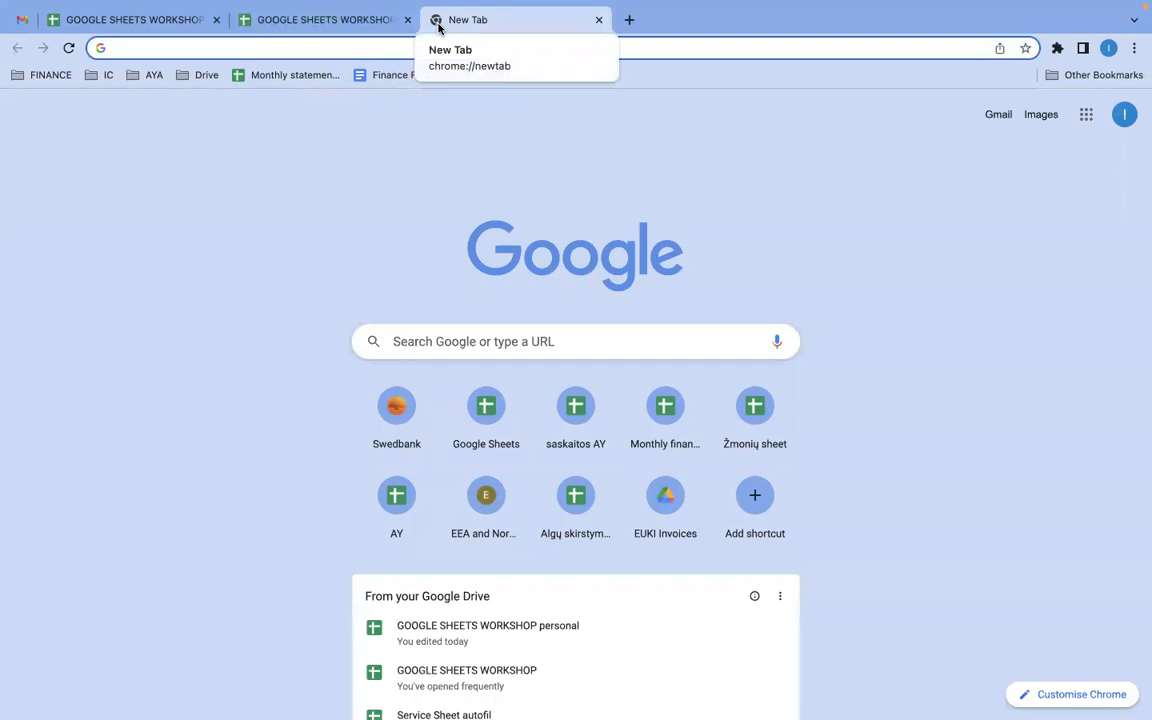
type("cha")
key("Return")
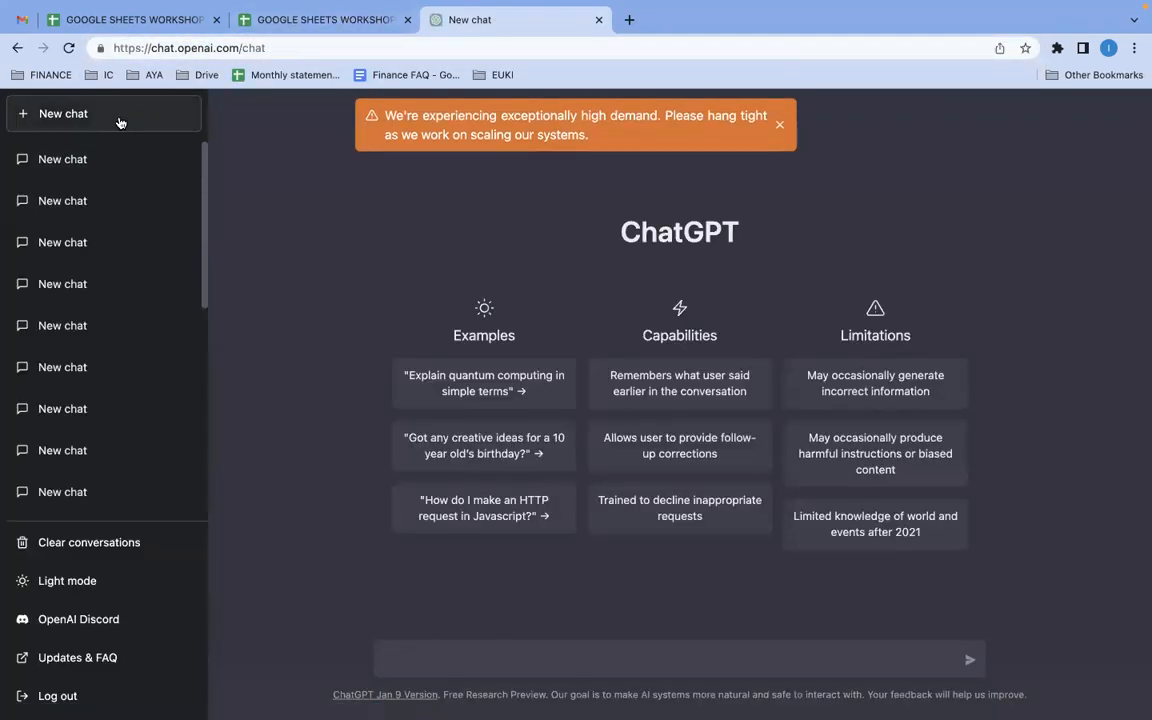
Return to the workshop spreadsheet and examine the whole custom formula of the red weekend rule on M19:M29.
left_click(314, 20)
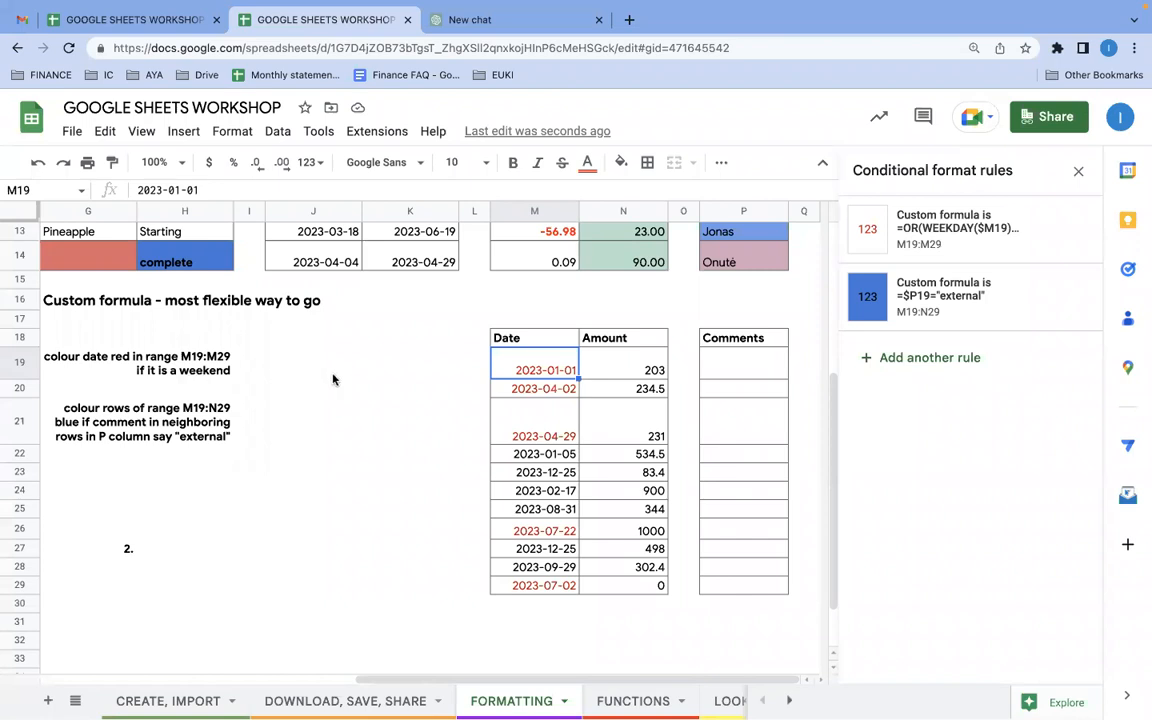
left_click(296, 370)
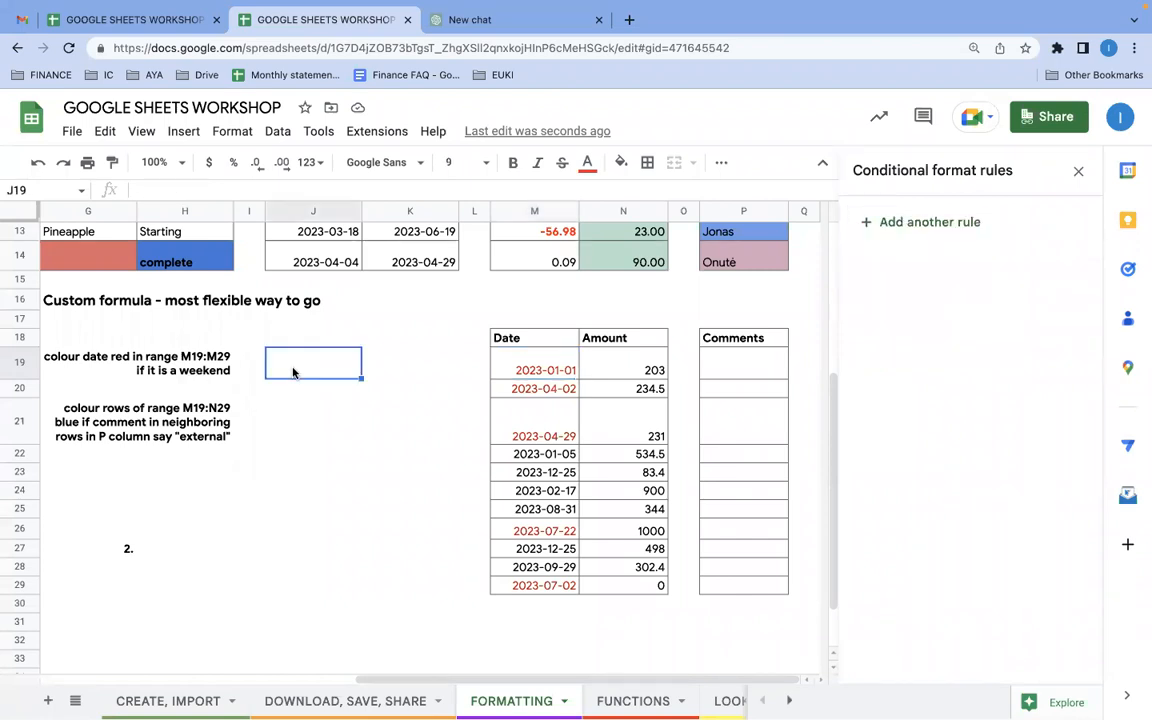
left_click(518, 371)
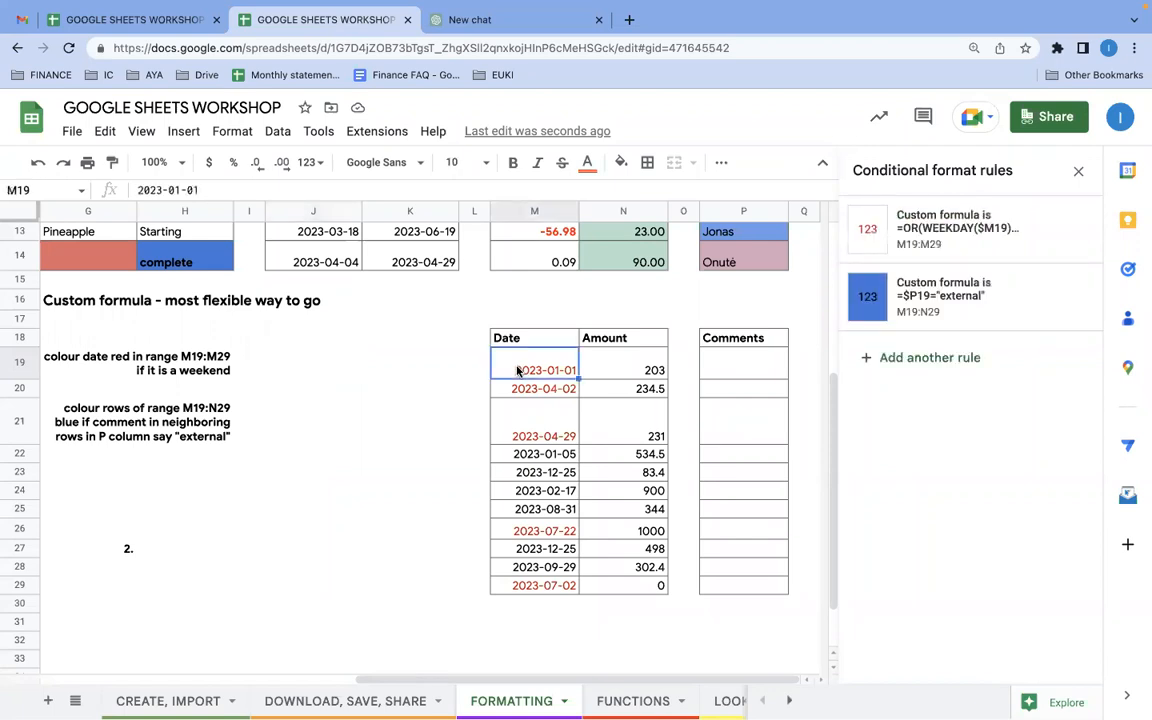
left_click(895, 229)
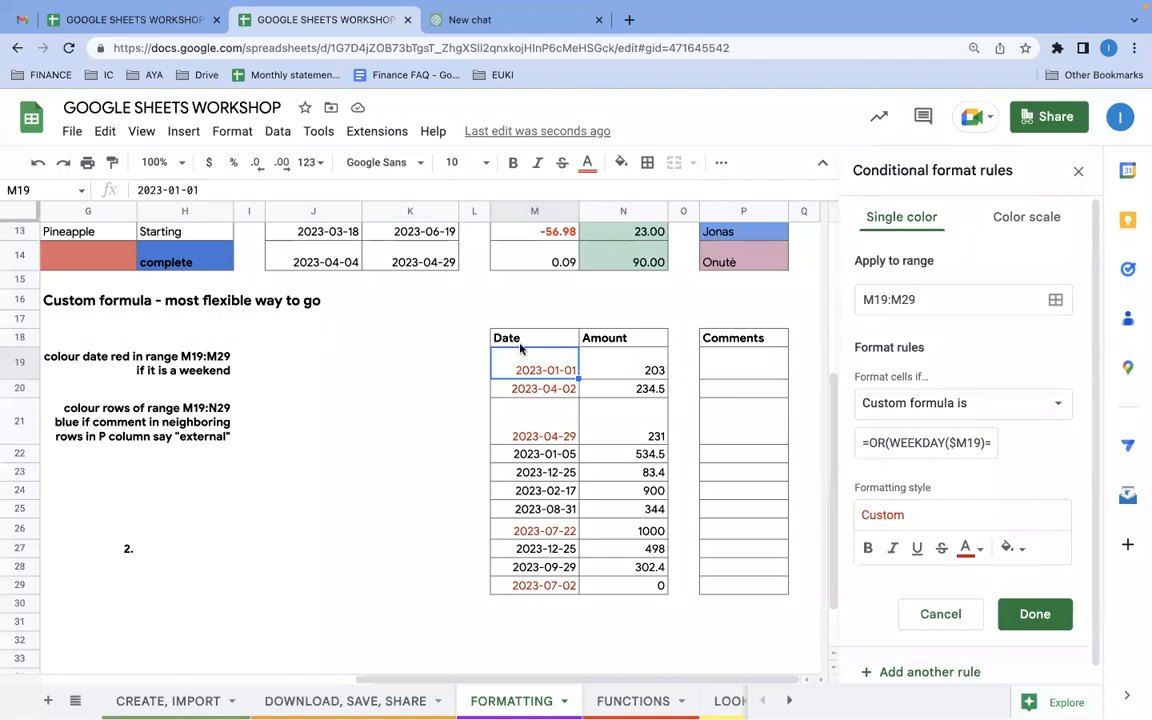
type("1, WEEKDAY($M19)=7)")
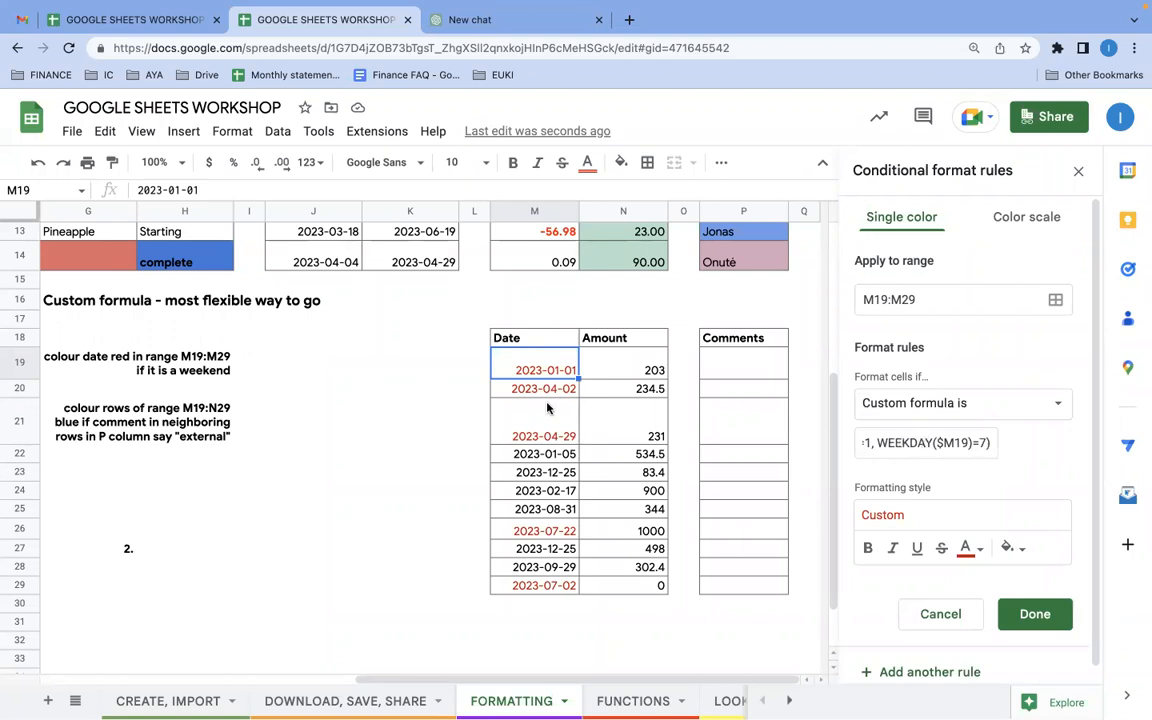
Close the ChatGPT tab and the conditional format rules without changing the weekend rule.
left_click(600, 20)
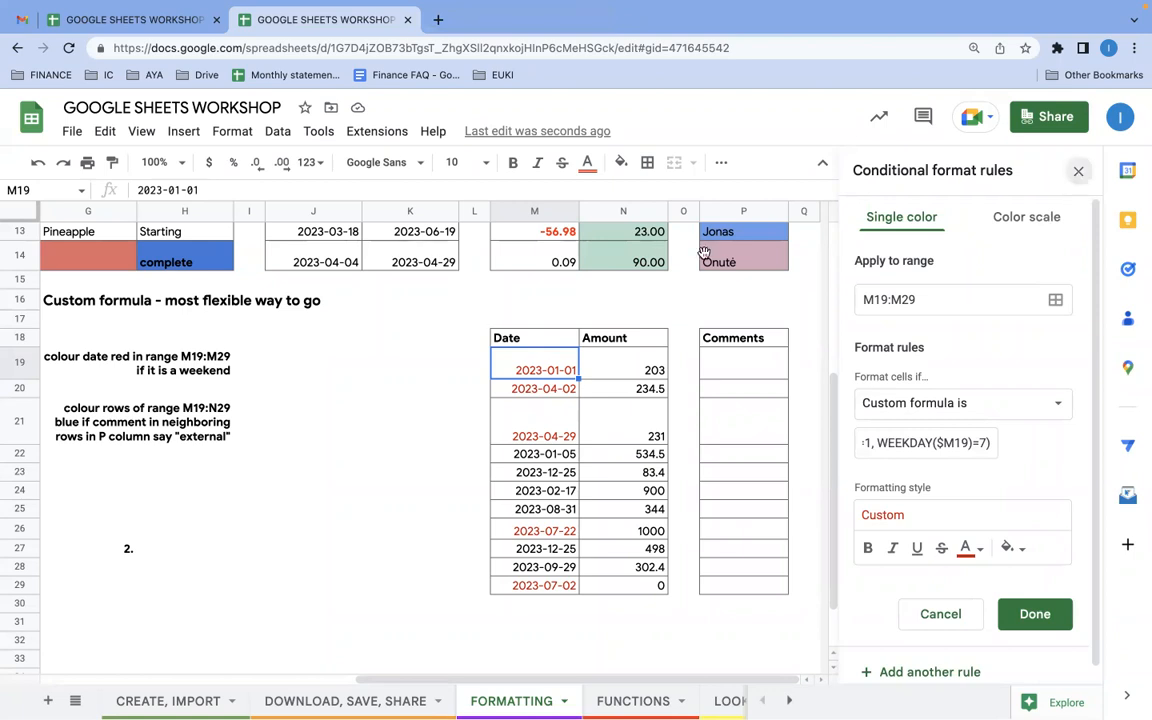
key("Escape")
left_click(483, 490)
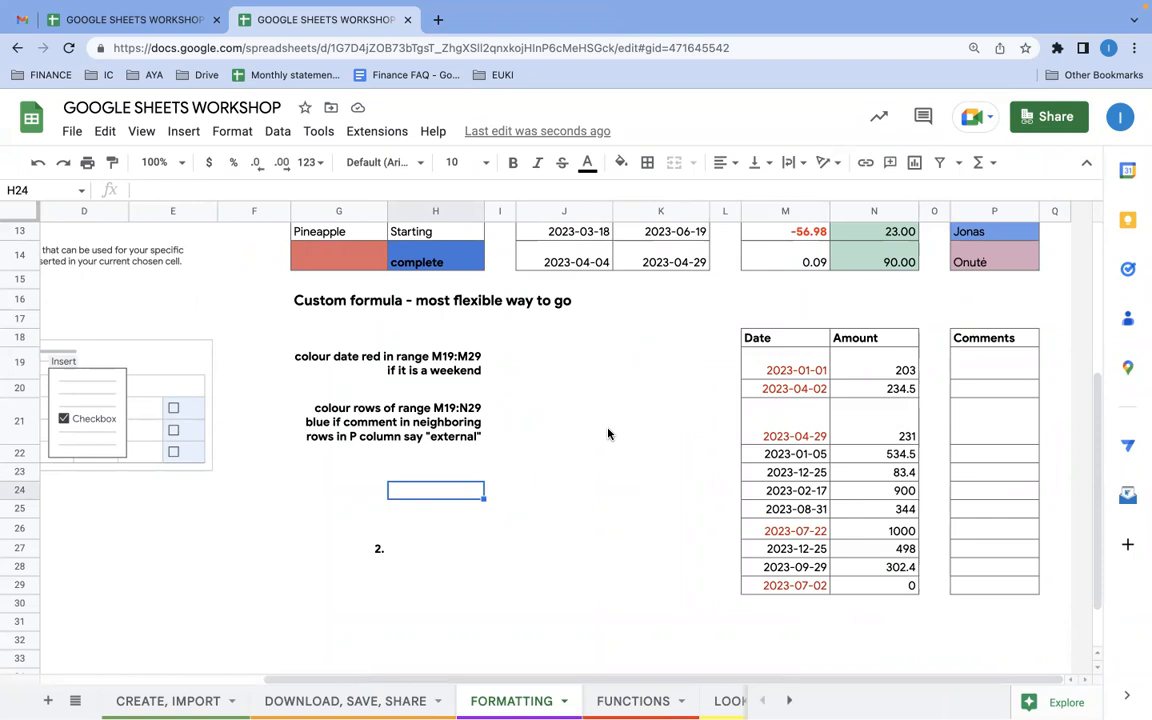
mouse_move(621, 700)
left_click(606, 512)
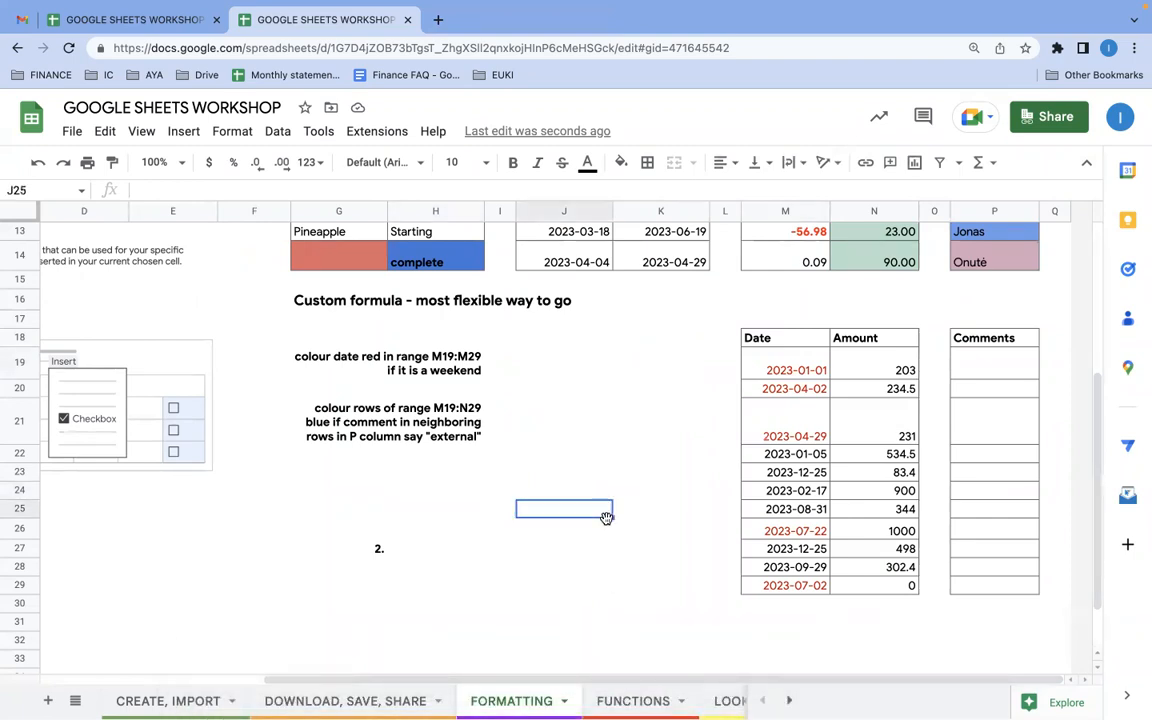
Go to the FUNCTIONS sheet and look over its function names and example tables.
left_click(614, 699)
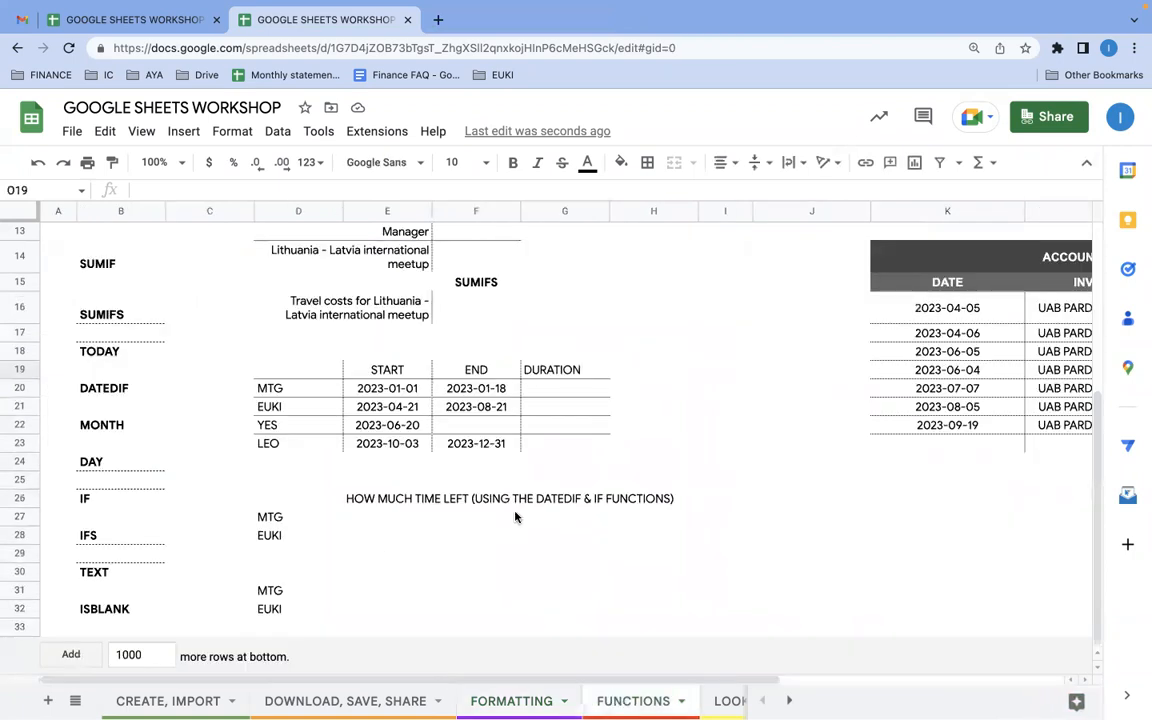
scroll(515, 515, "up", 5)
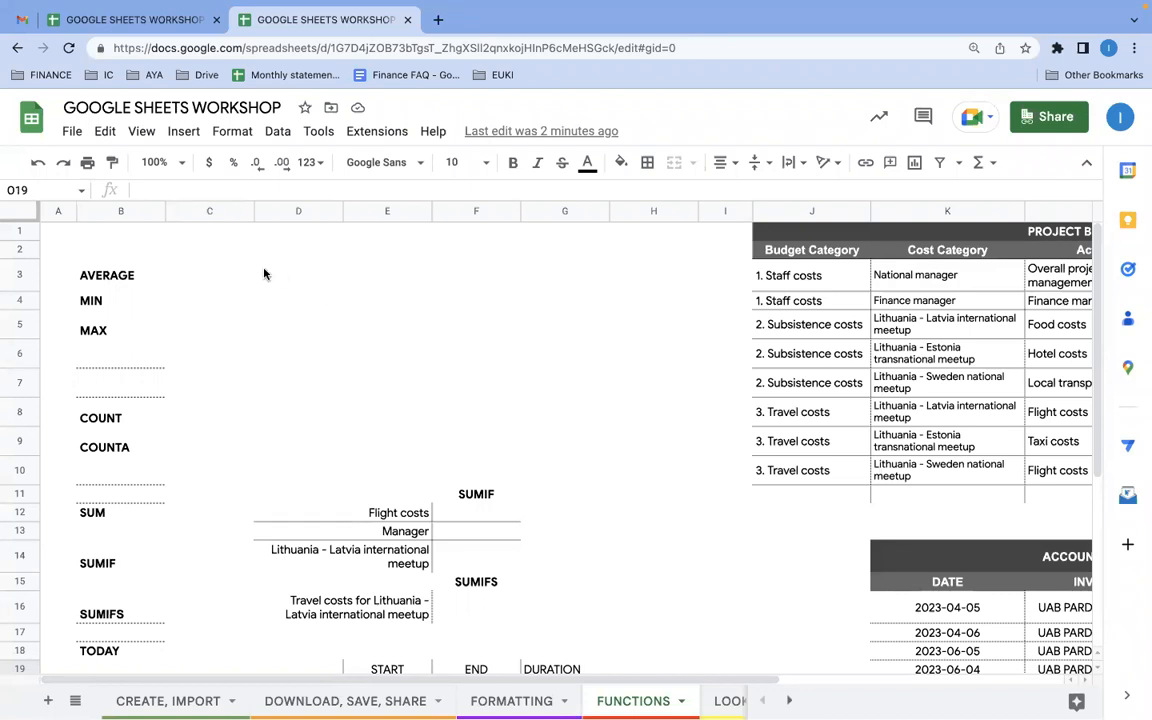
scroll(131, 450, "down", 5)
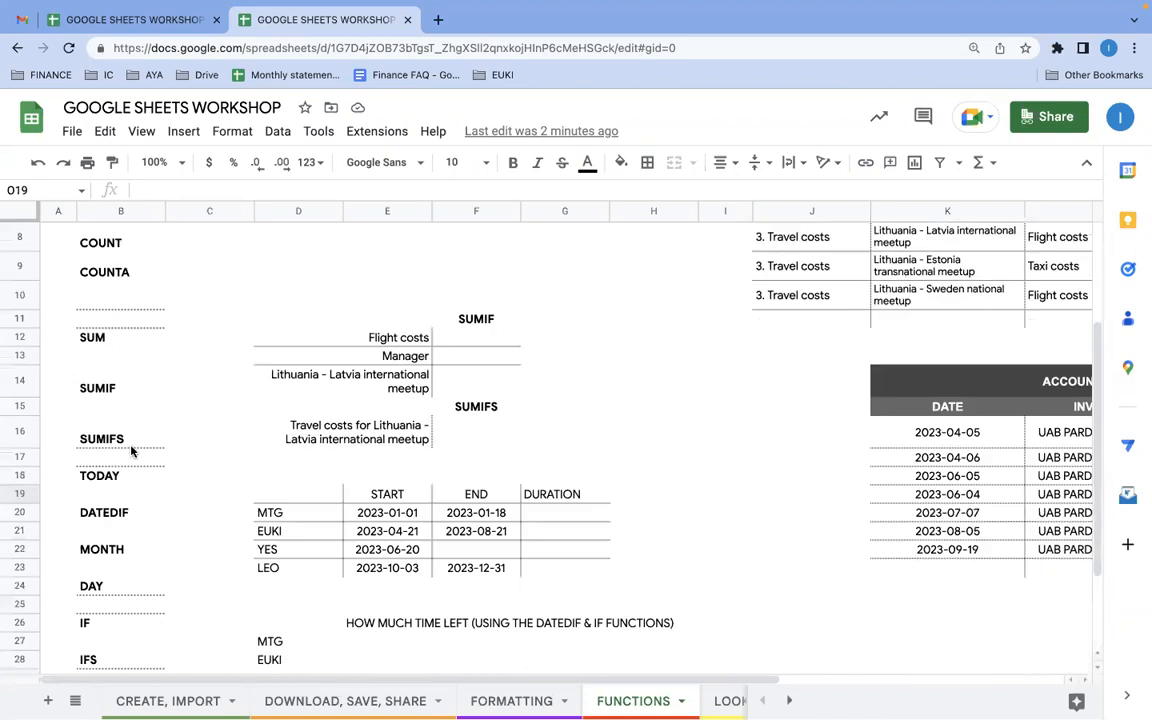
scroll(131, 450, "up", 5)
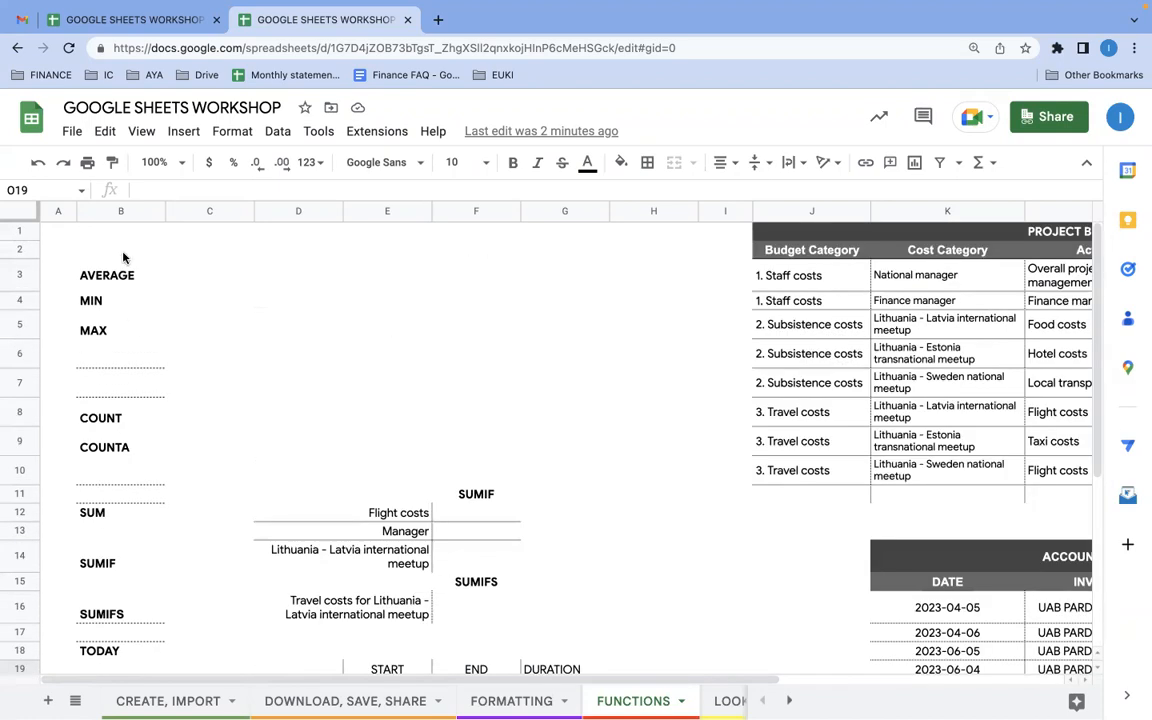
Highlight the function list from AVERAGE to ISBLANK in B3:B32, and return to the beginning of the sheet at cell D7.
left_click(90, 272)
scroll(103, 430, "down", 5)
left_click(108, 609, "shift")
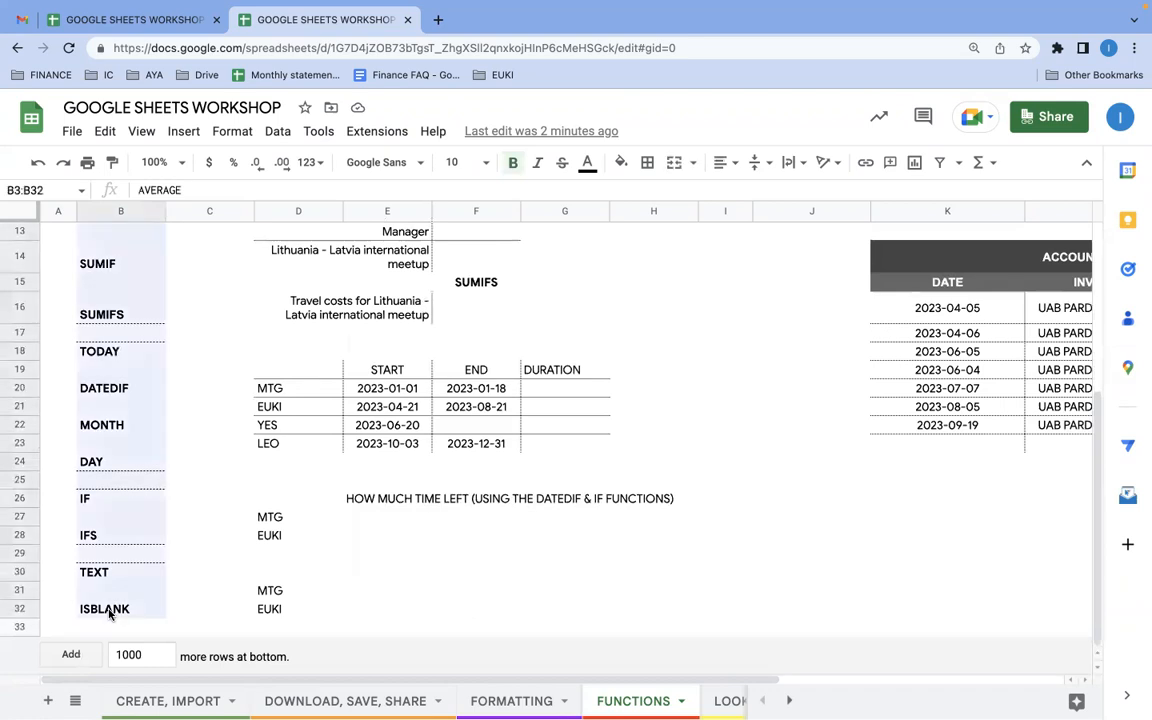
scroll(153, 497, "up", 5)
left_click(265, 387)
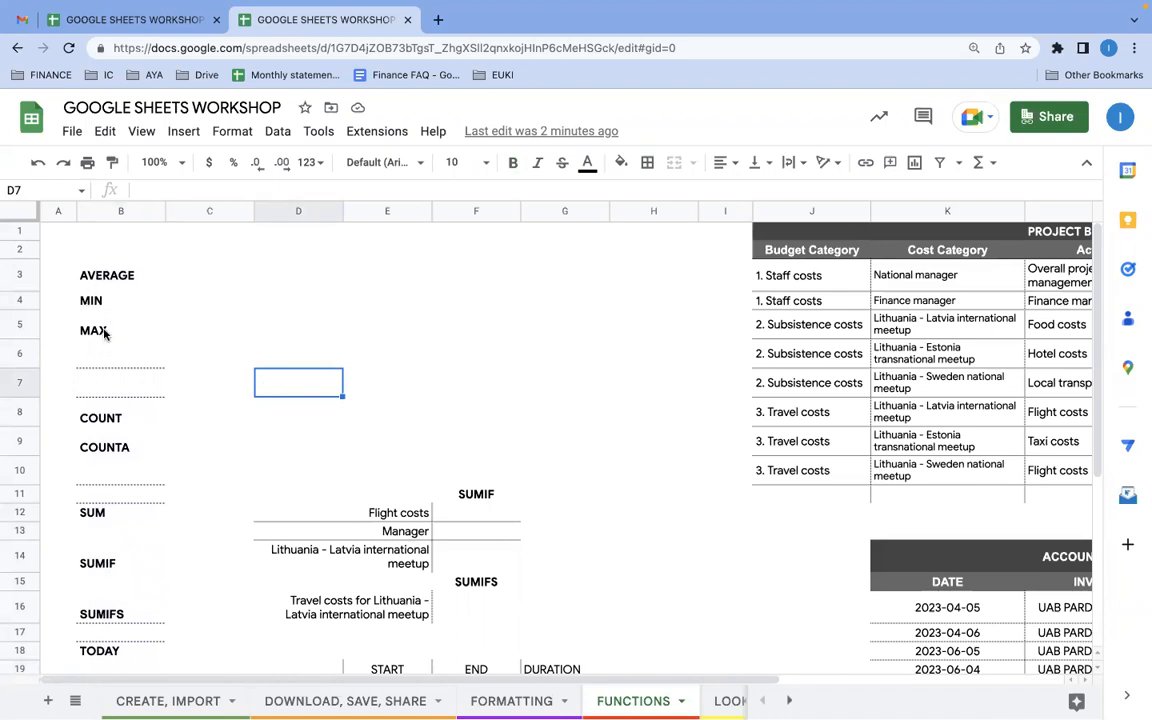
Switch the keyboard input to ABC and enter the word "work" in cells F3 and F4.
left_click(226, 279)
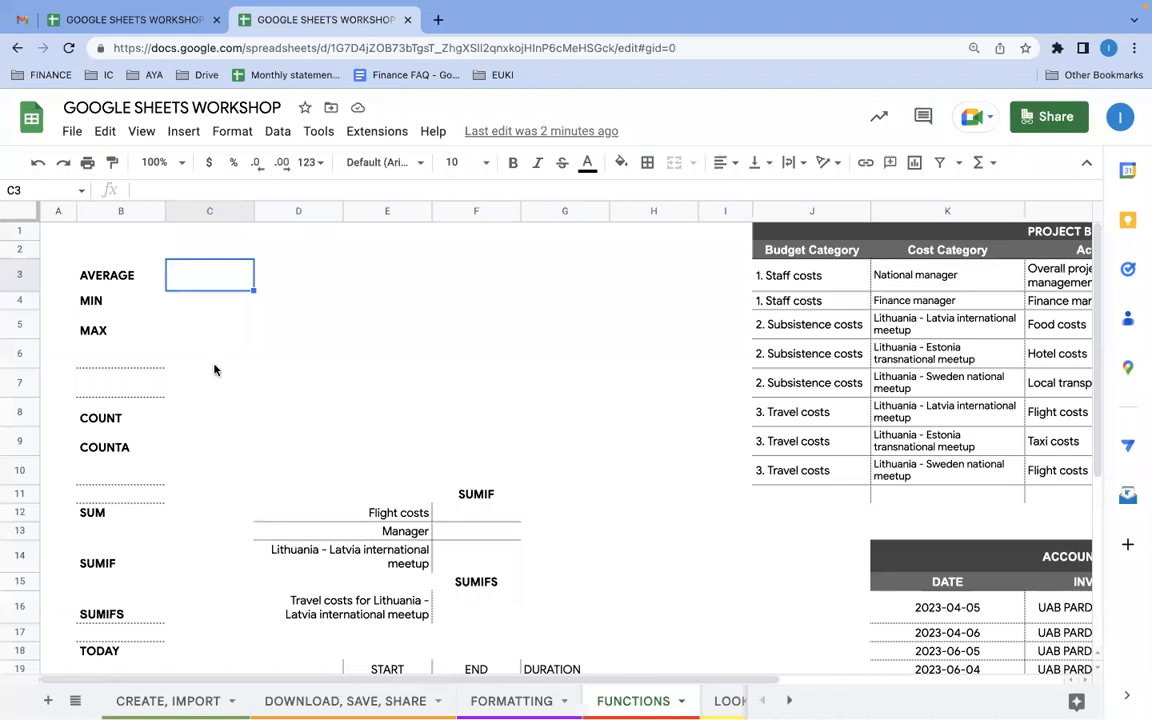
left_click(205, 412)
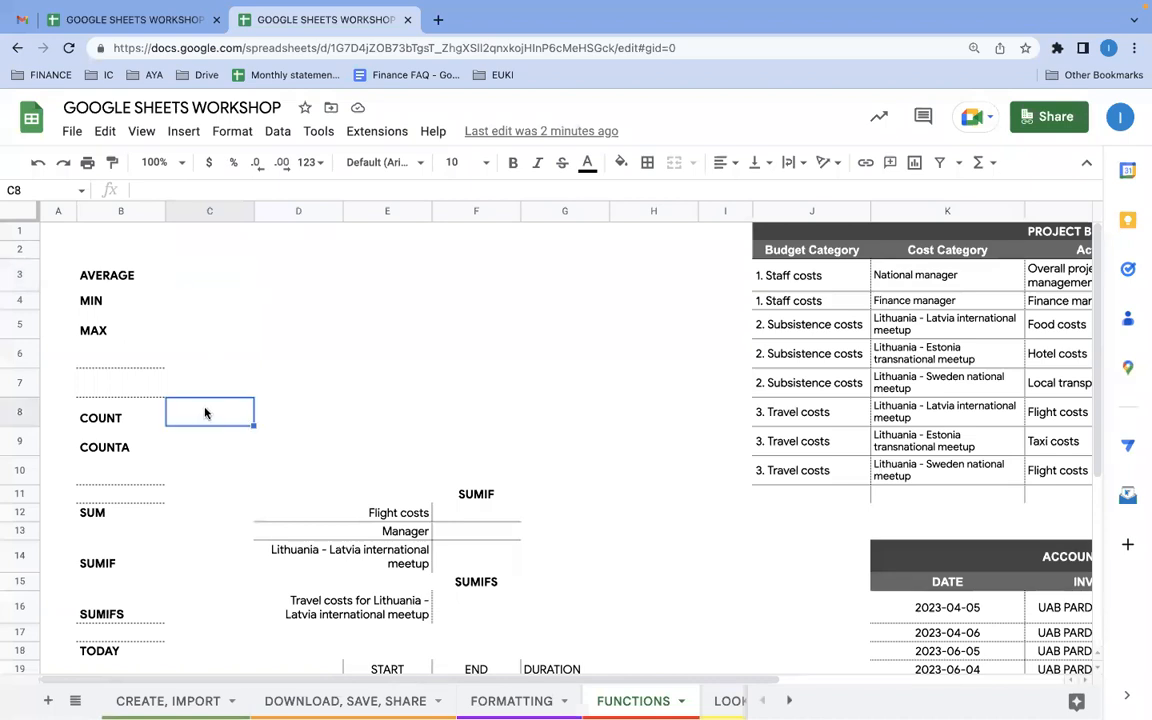
left_click(466, 263)
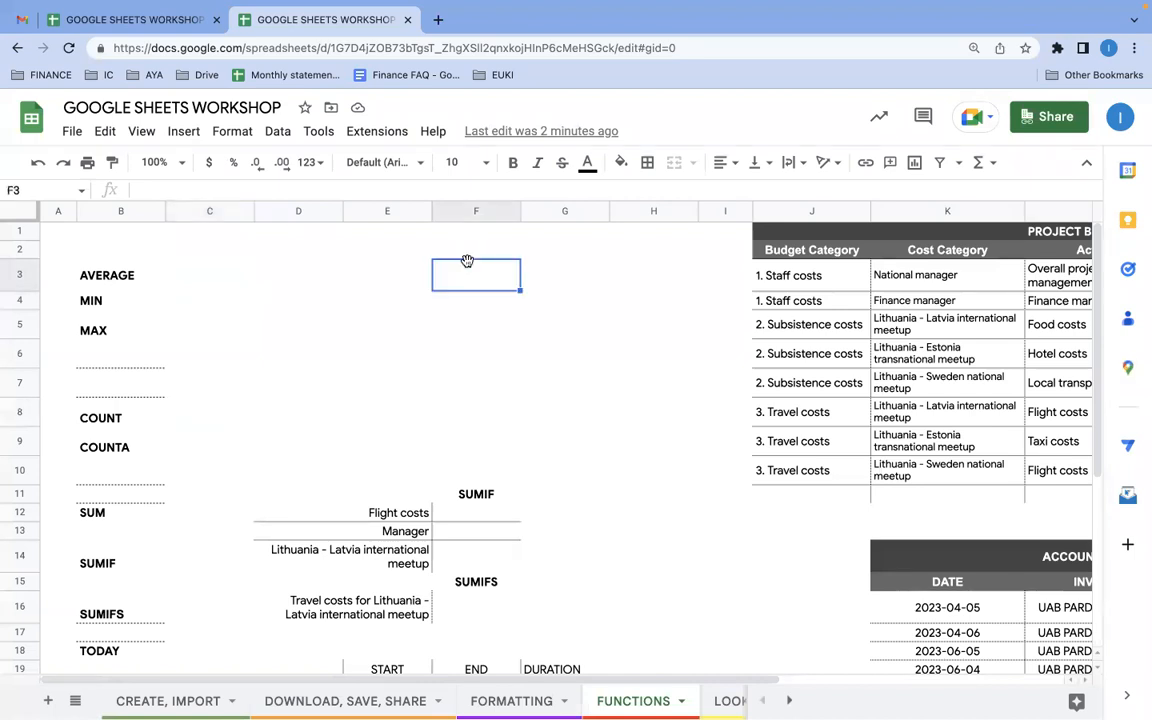
type("ž")
key("BackSpace")
key("ctrl+space")
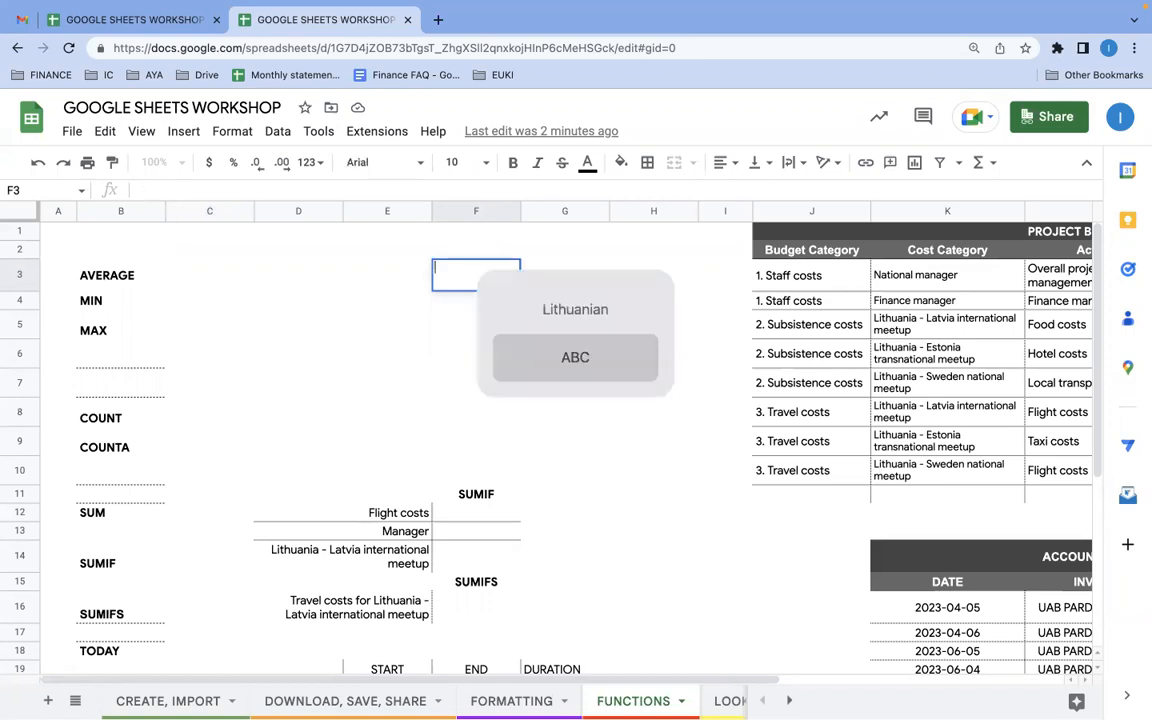
type("da")
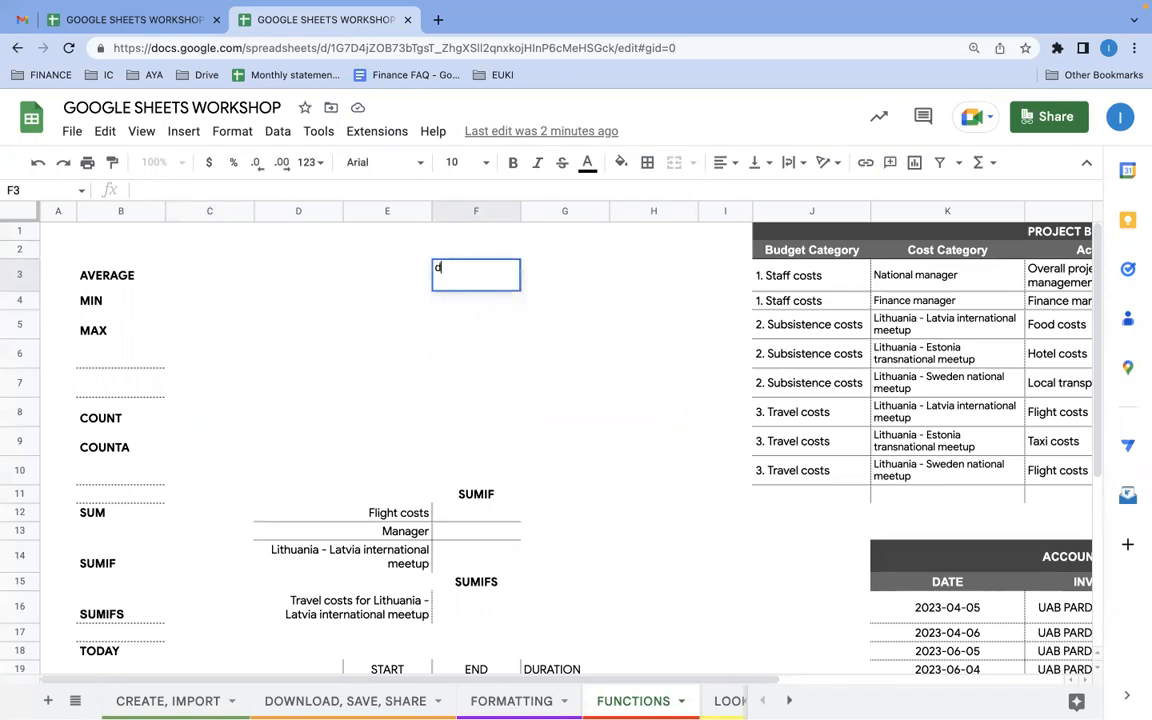
key("BackSpace")
key("BackSpace")
type("work")
key("Return")
type("work")
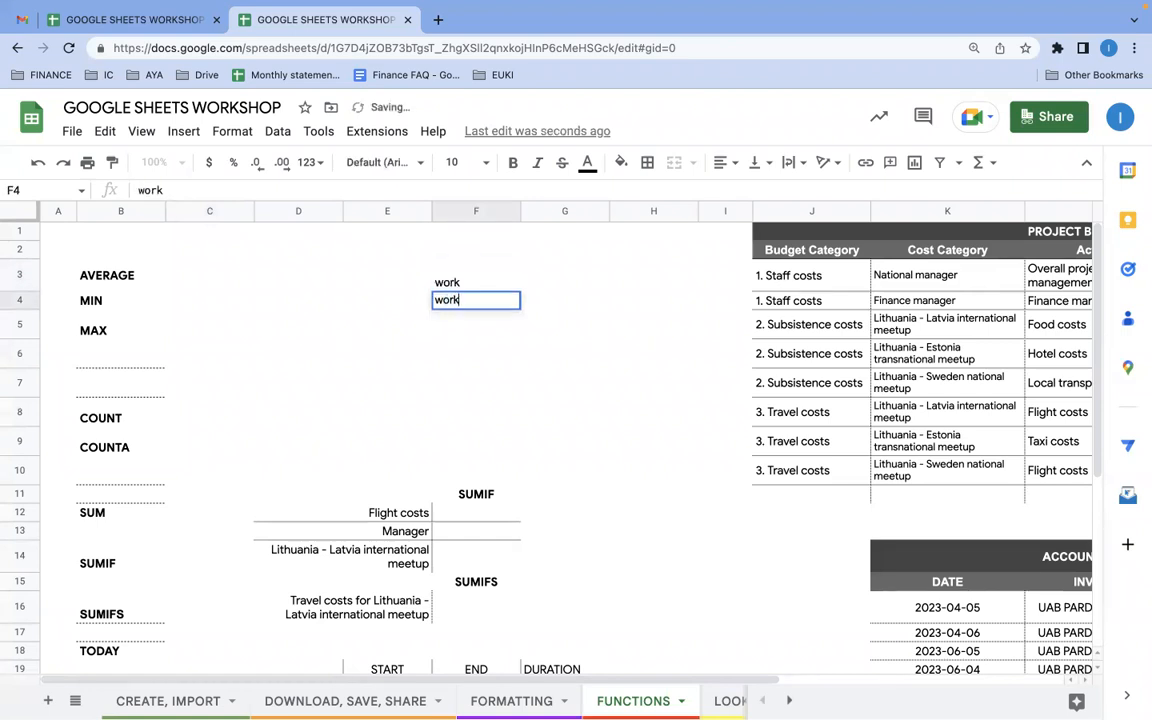
Enter the decimal number 3.2 in cell G3, using a point as the decimal separator.
left_click(543, 273)
type("3,2")
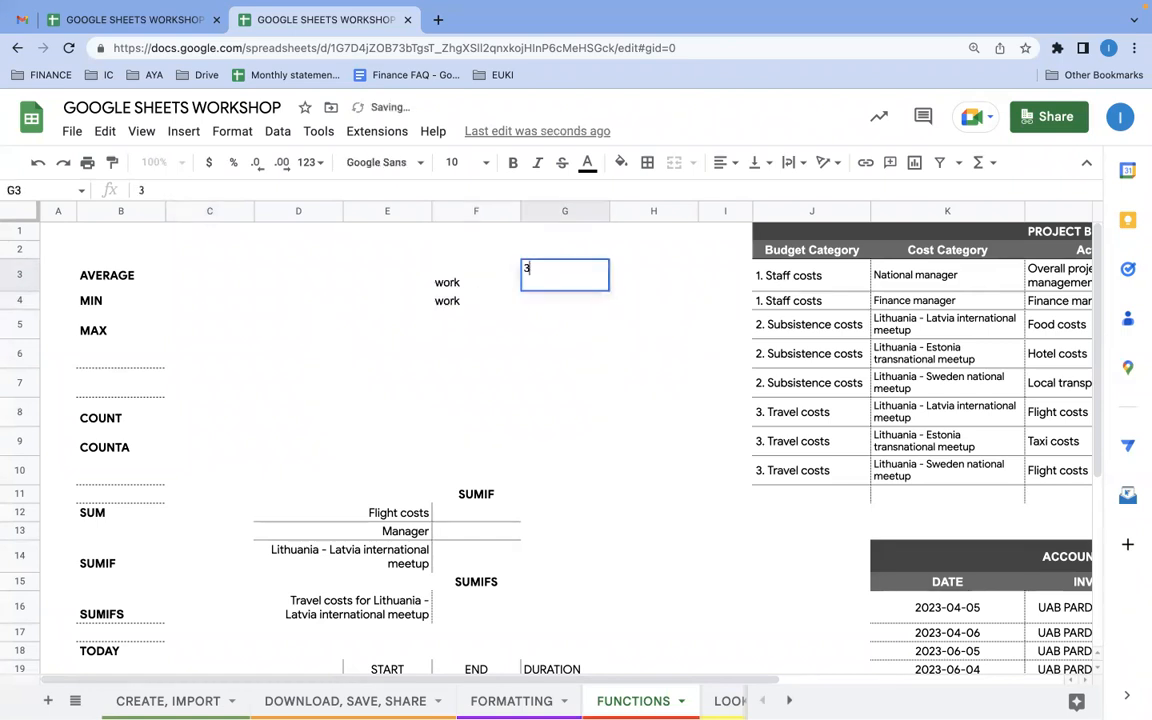
key("BackSpace")
key("BackSpace")
type(".2")
key("Return")
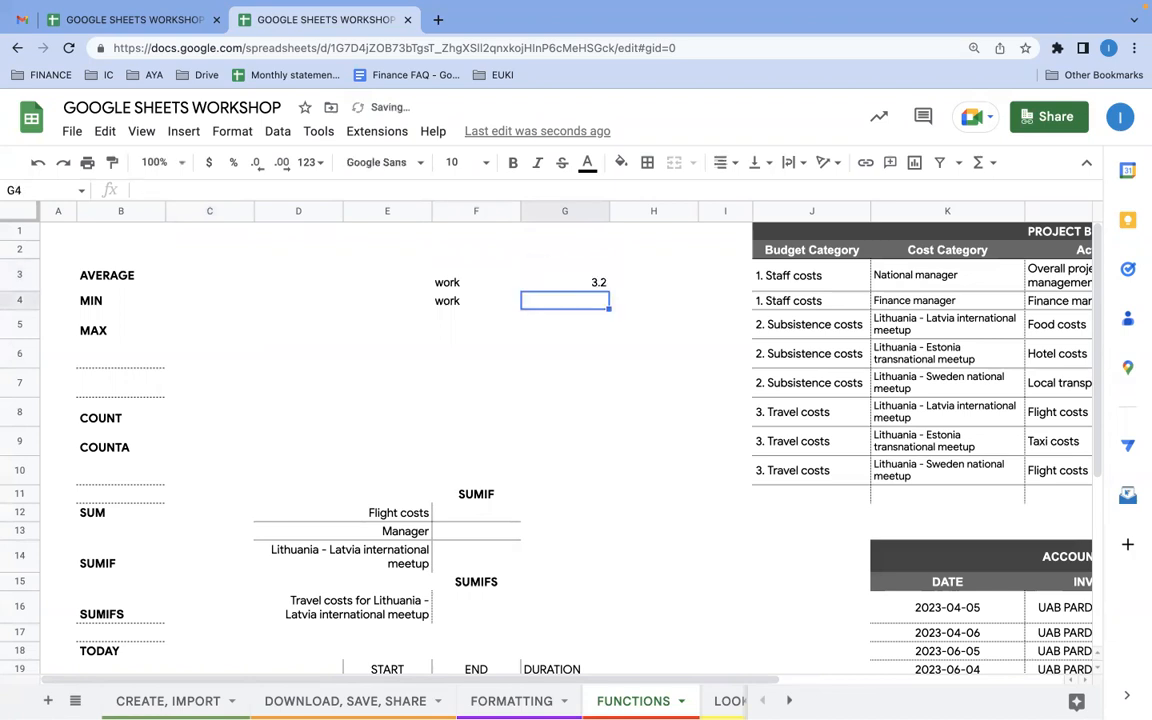
Clear the sample text and number from the range F3:G4.
left_click_drag(477, 288, 592, 300)
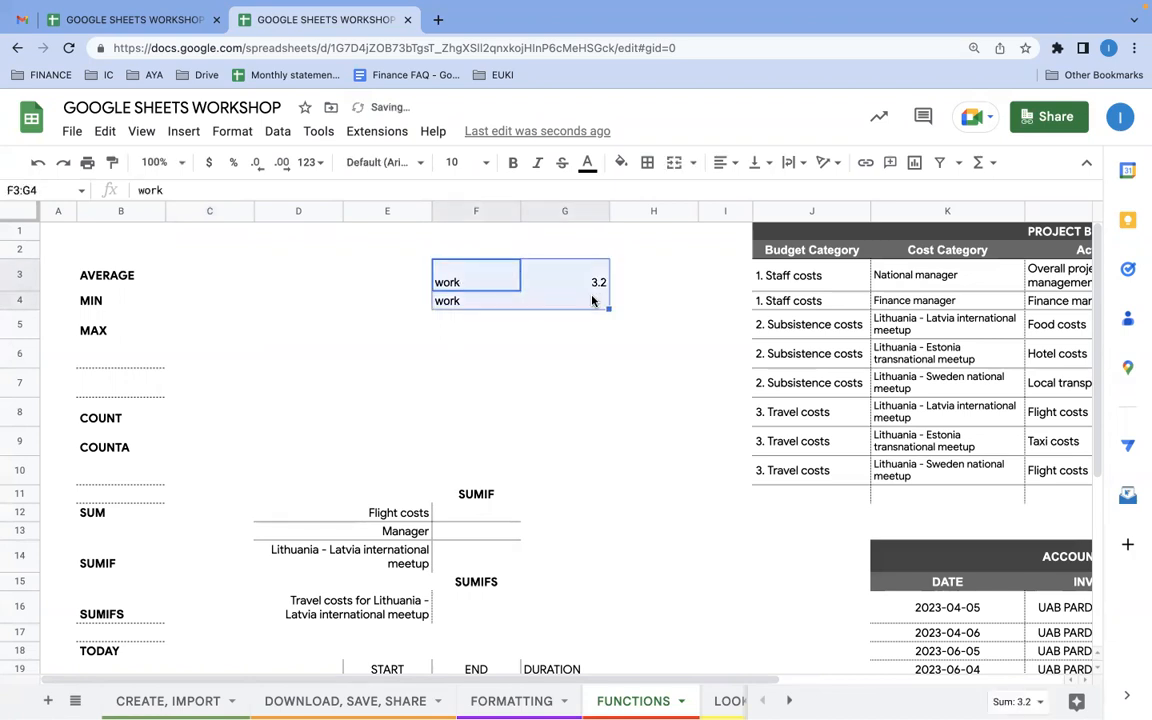
key("Delete")
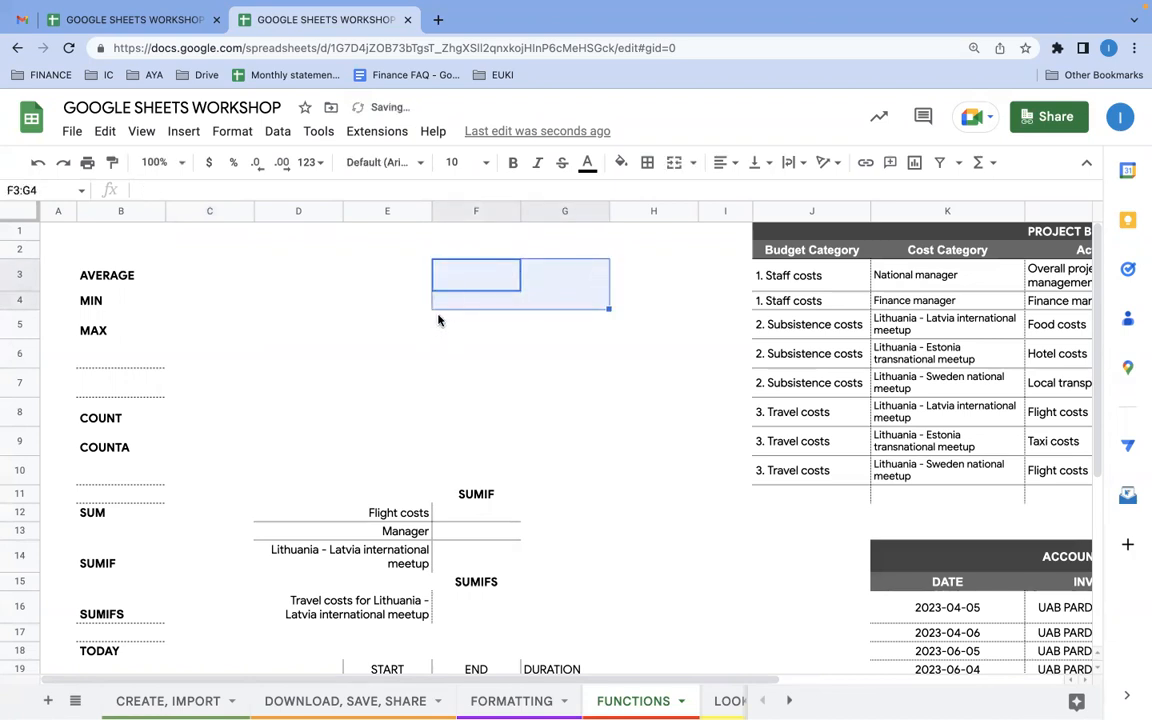
left_click(438, 320)
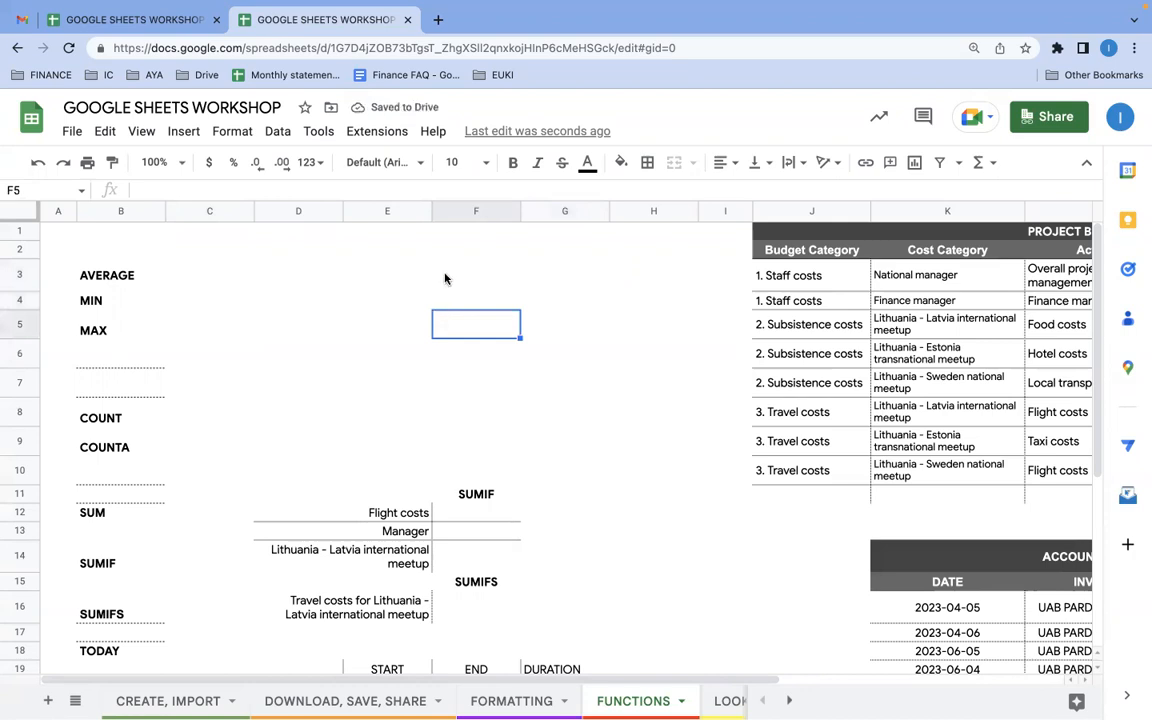
Build a formula in F3 adding the budget amounts in M3 and M4, and remove both cell references again.
left_click(445, 279)
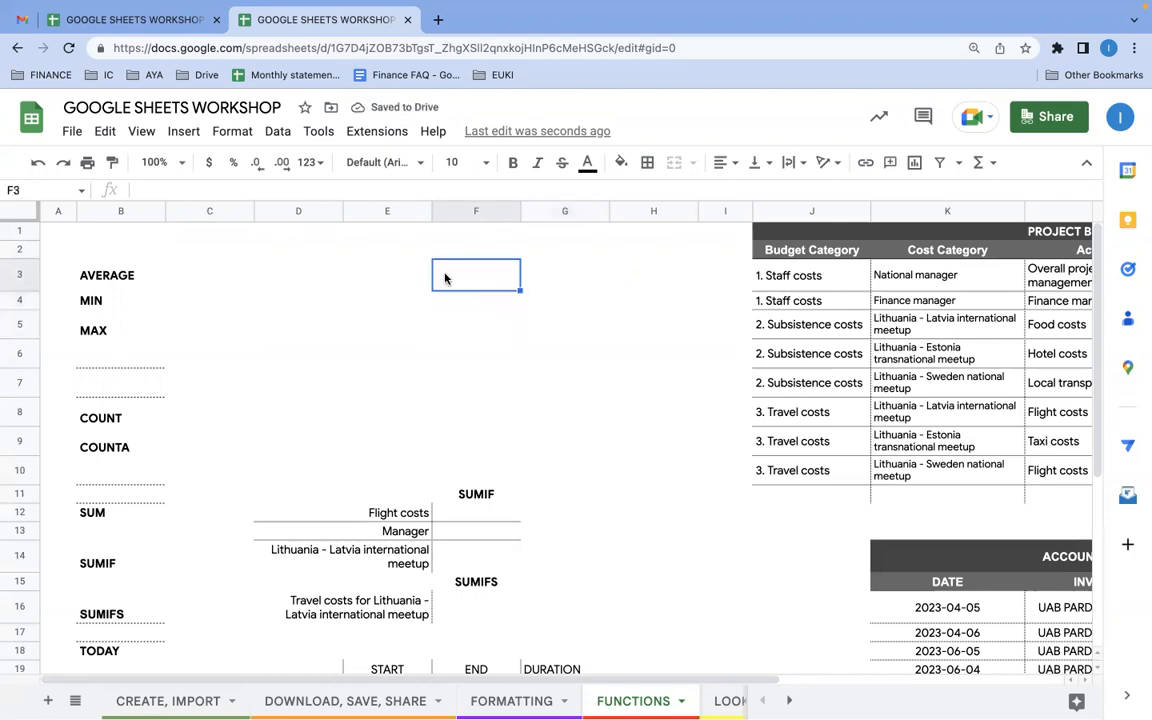
type("=")
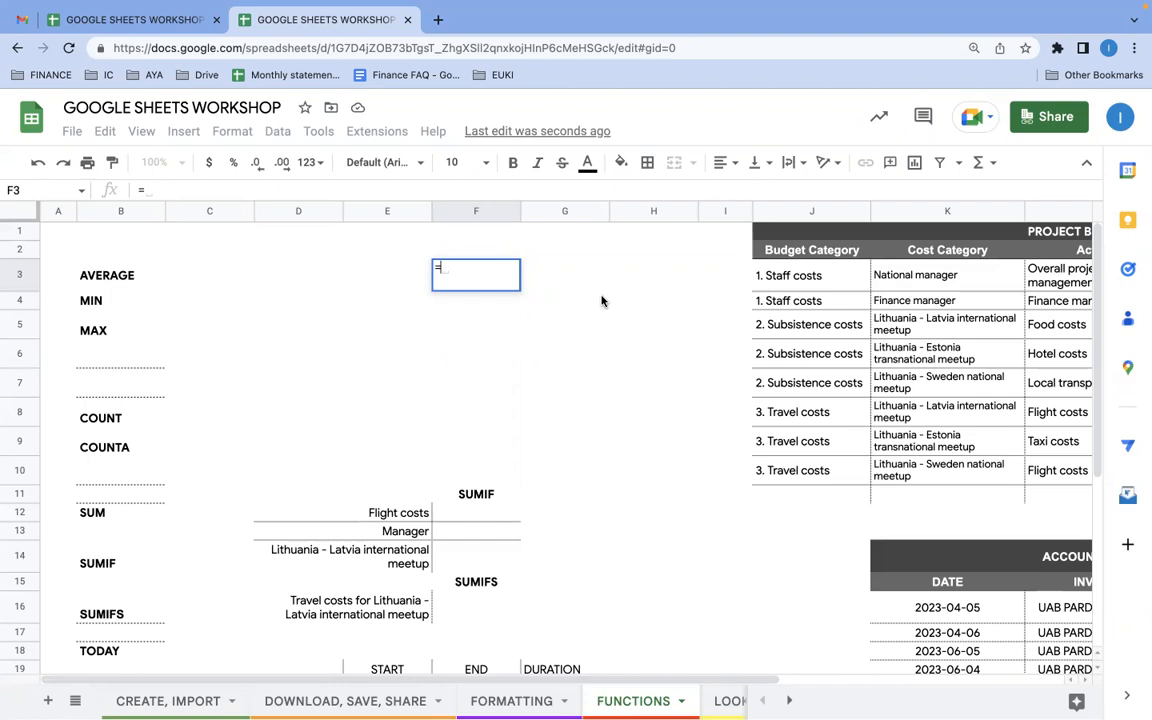
scroll(700, 304, "right", 5)
left_click(795, 286)
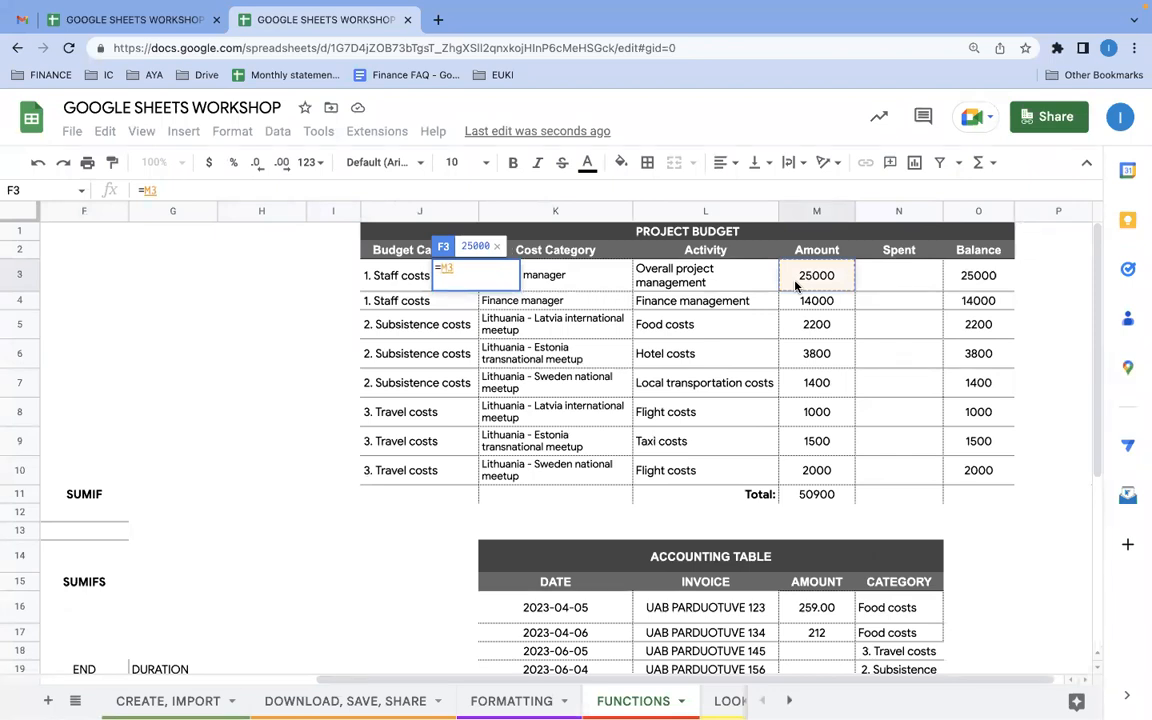
type("+")
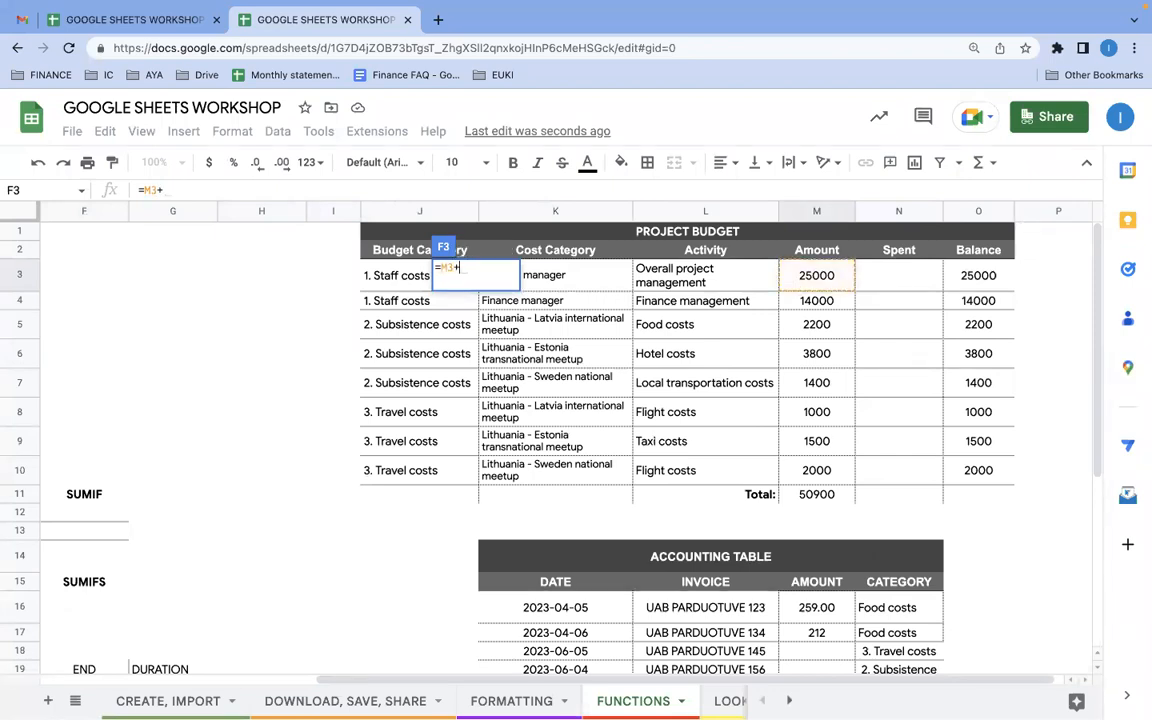
left_click(809, 308)
key("BackSpace")
key("BackSpace")
key("BackSpace")
key("BackSpace")
key("BackSpace")
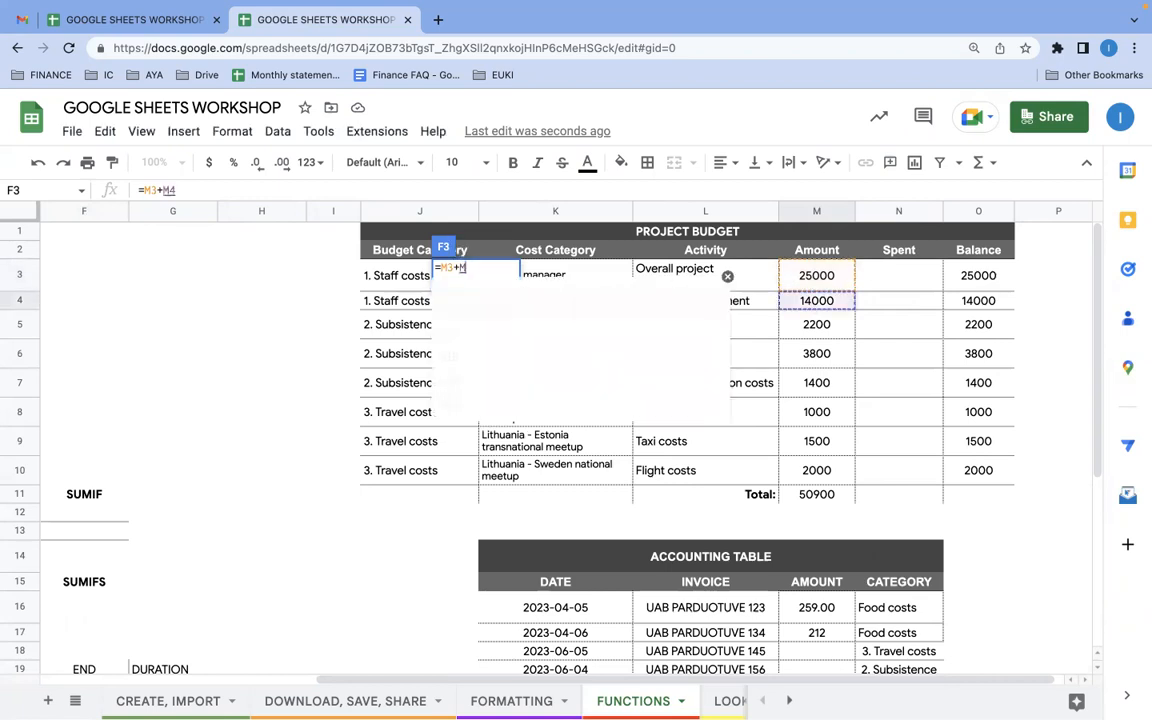
Write the formula =3.2+1.2 with plain numbers in F3, and erase it to leave the cell empty.
type("3.2")
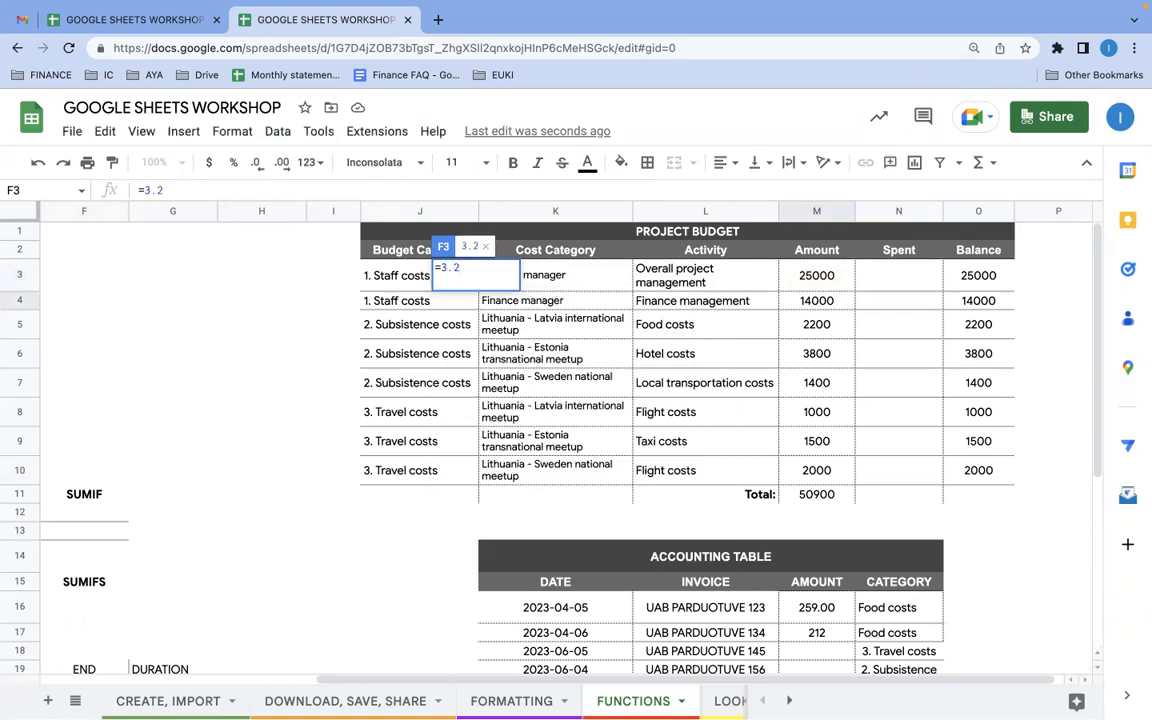
type("+1.2")
key("BackSpace")
key("BackSpace")
key("BackSpace")
key("BackSpace")
key("BackSpace")
key("BackSpace")
key("BackSpace")
key("BackSpace")
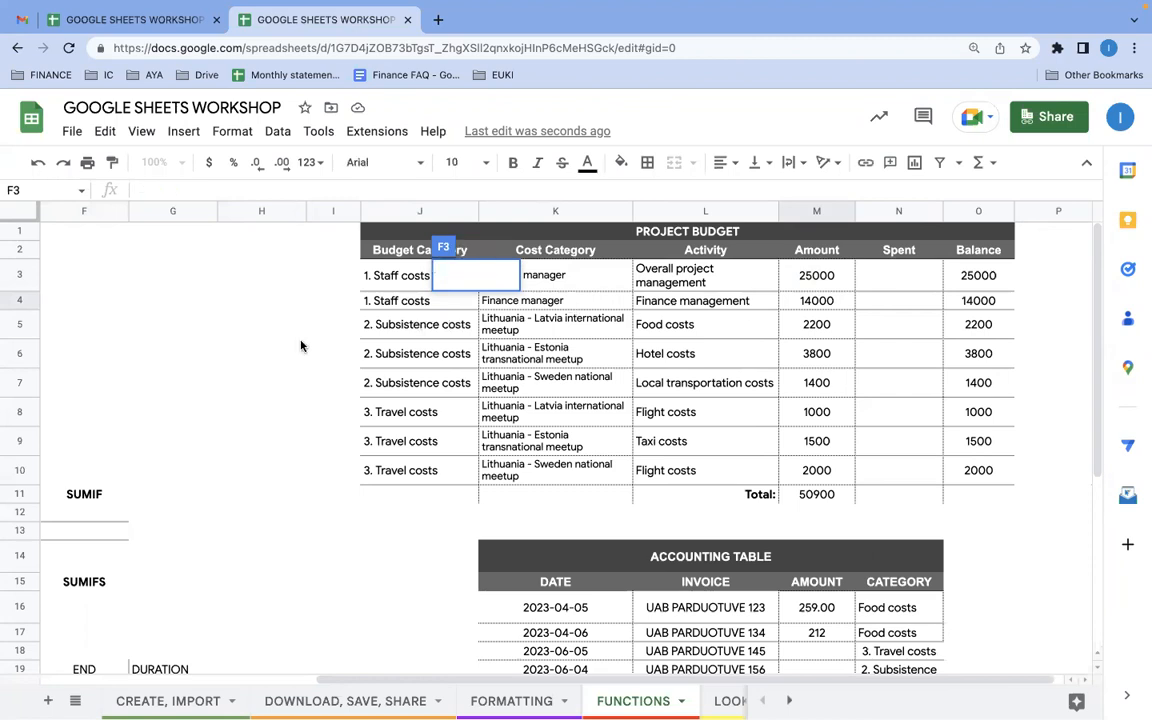
scroll(301, 346, "left", 3)
scroll(301, 346, "left", 3)
left_click(424, 352)
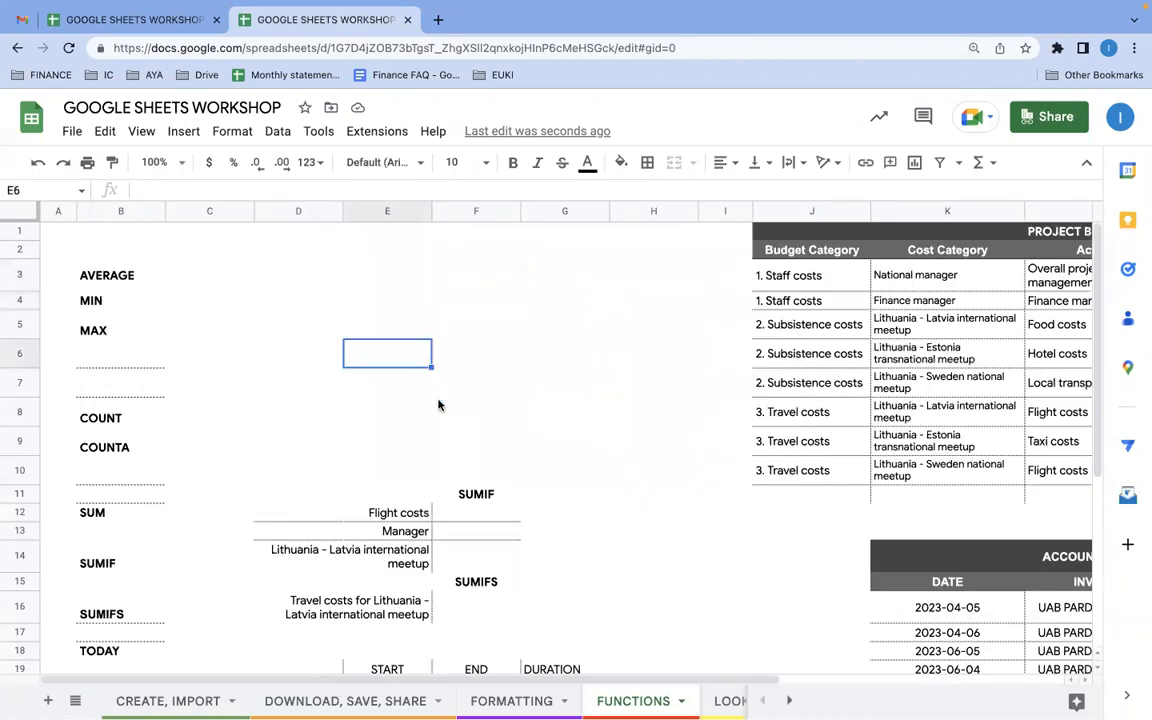
Begin an AVERAGE formula in cell E2 with =average( and no arguments.
left_click(328, 412)
left_click(377, 256)
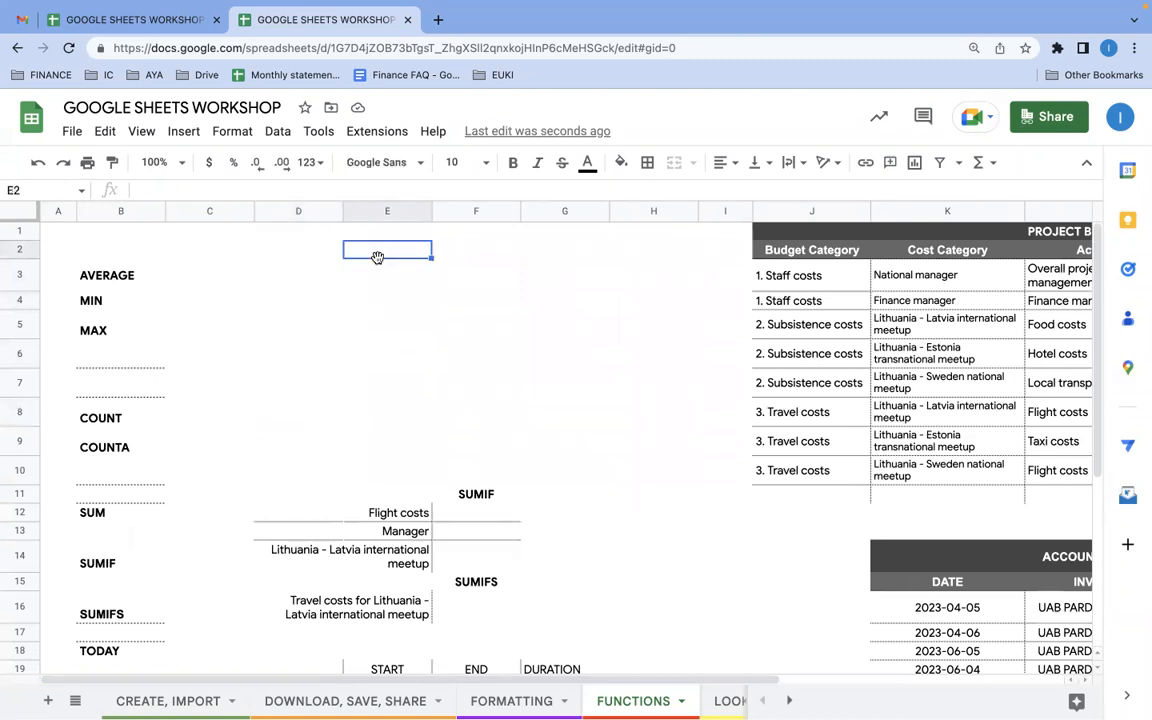
type("=average")
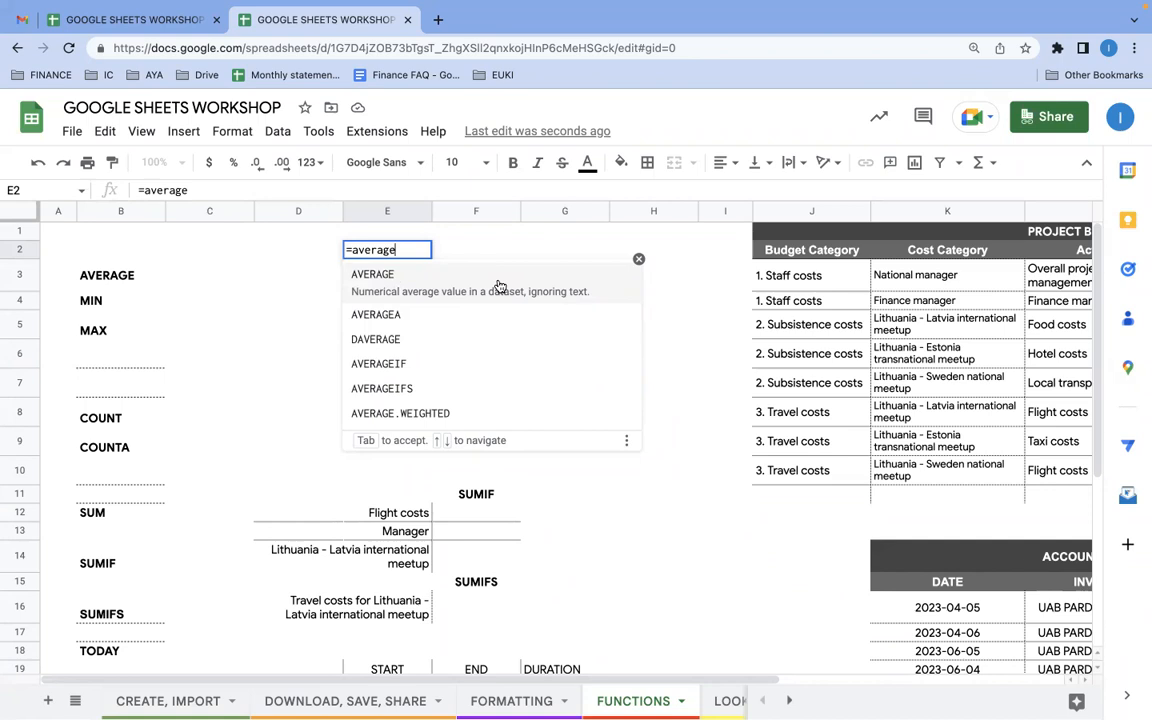
type("(")
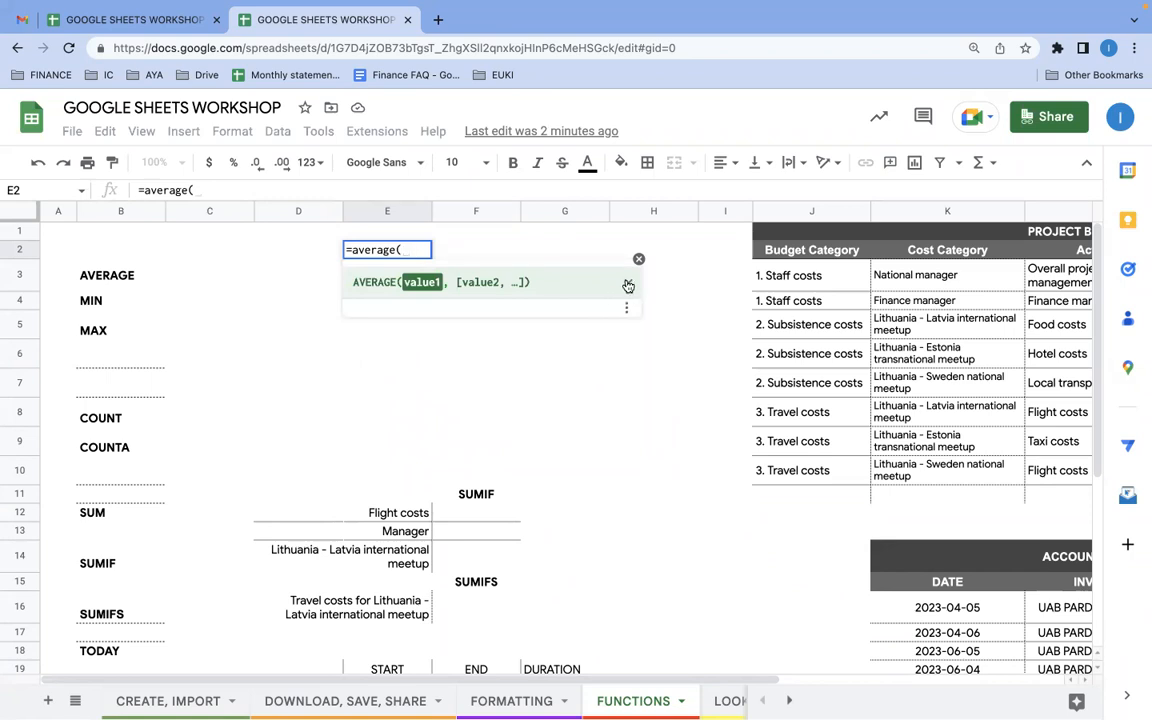
Read the expanded AVERAGE function description and its full help article, including examples, syntax, notes and related functions, and close the article.
left_click(627, 283)
scroll(477, 368, "down", 2)
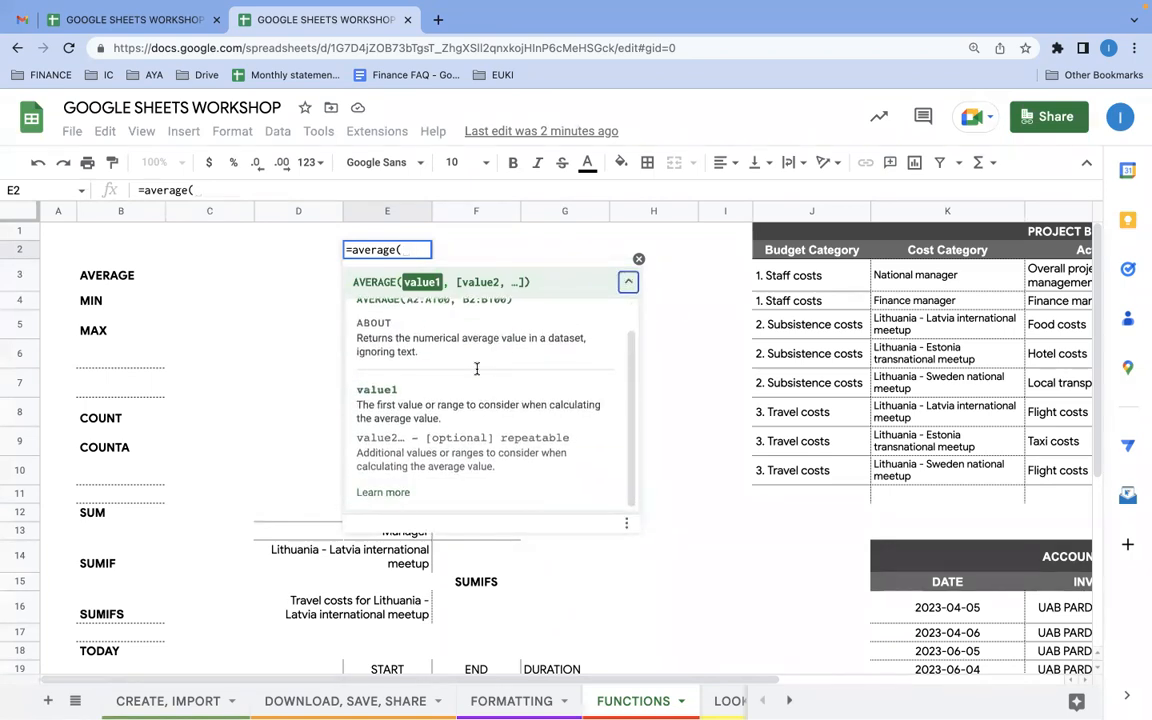
left_click(384, 495)
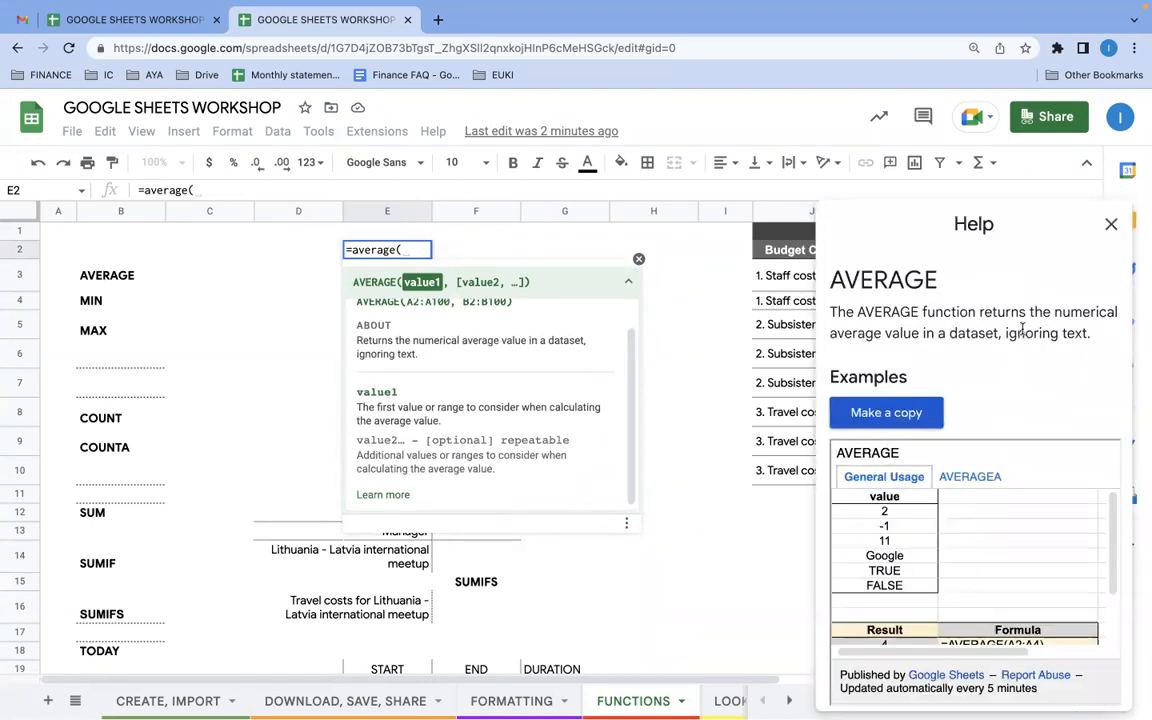
scroll(992, 472, "down", 5)
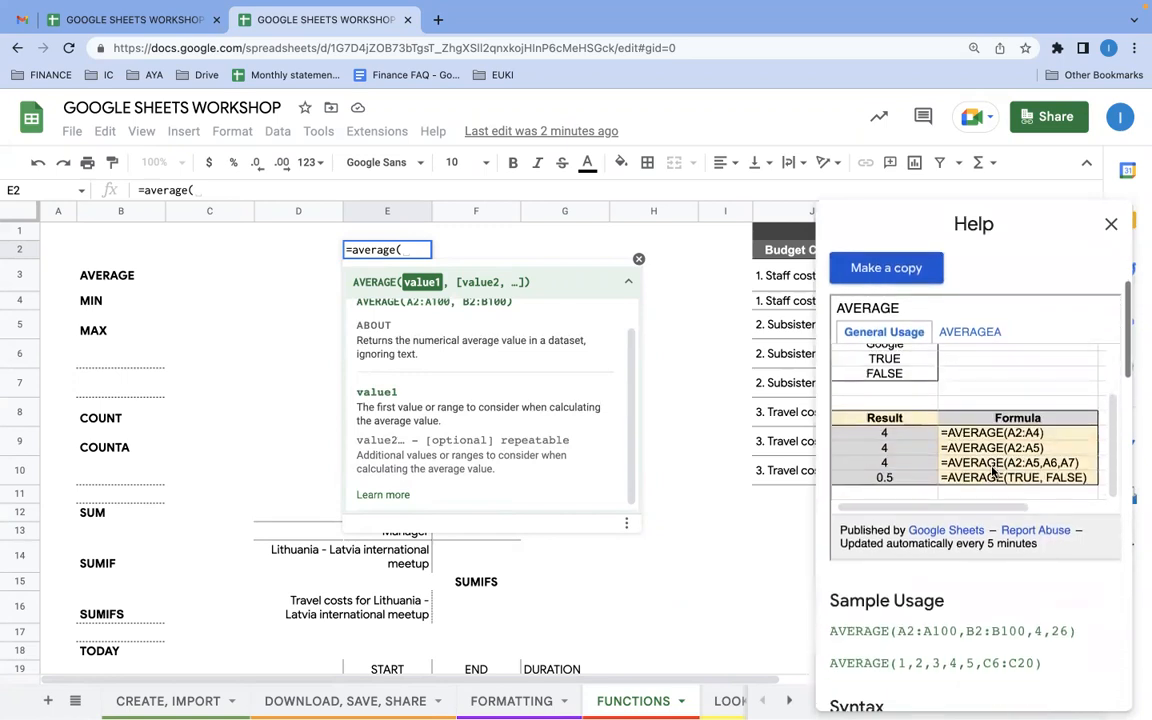
scroll(992, 472, "down", 5)
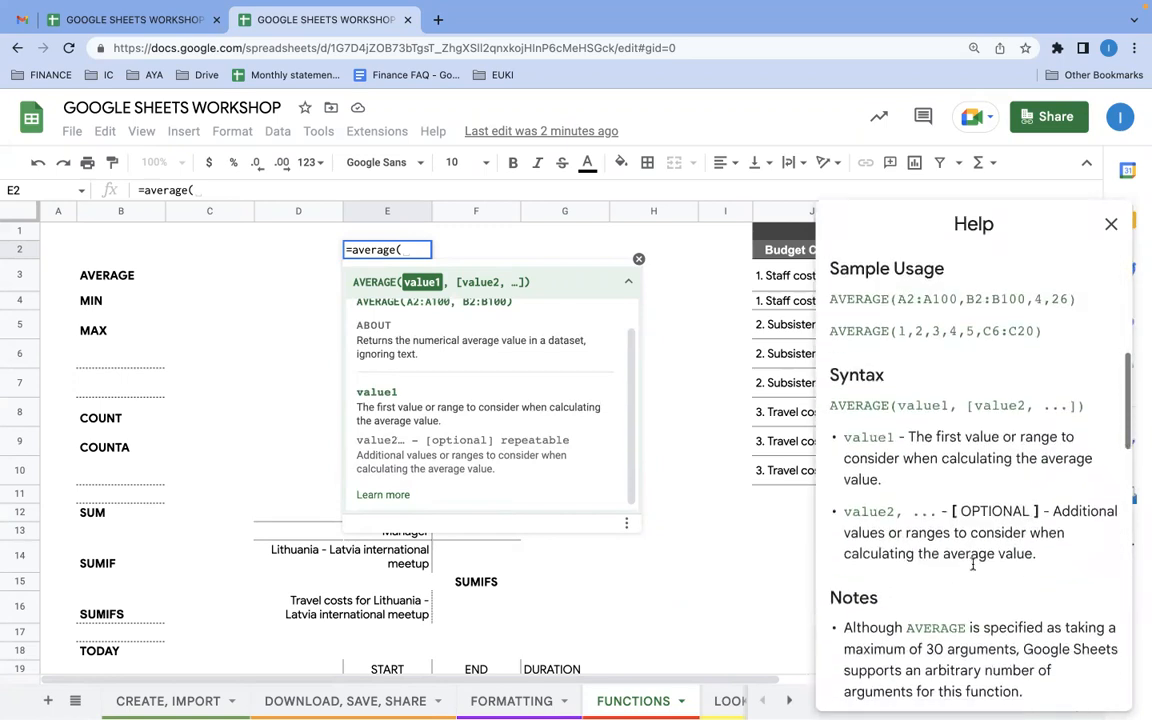
scroll(972, 565, "down", 8)
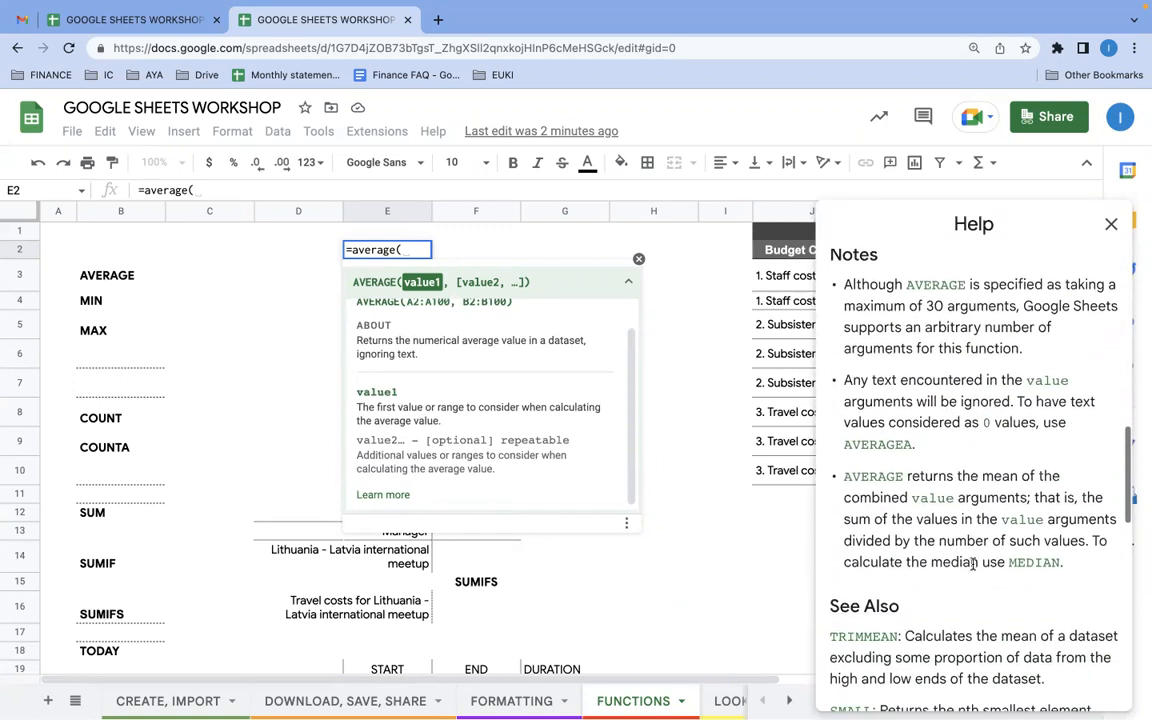
scroll(972, 565, "down", 4)
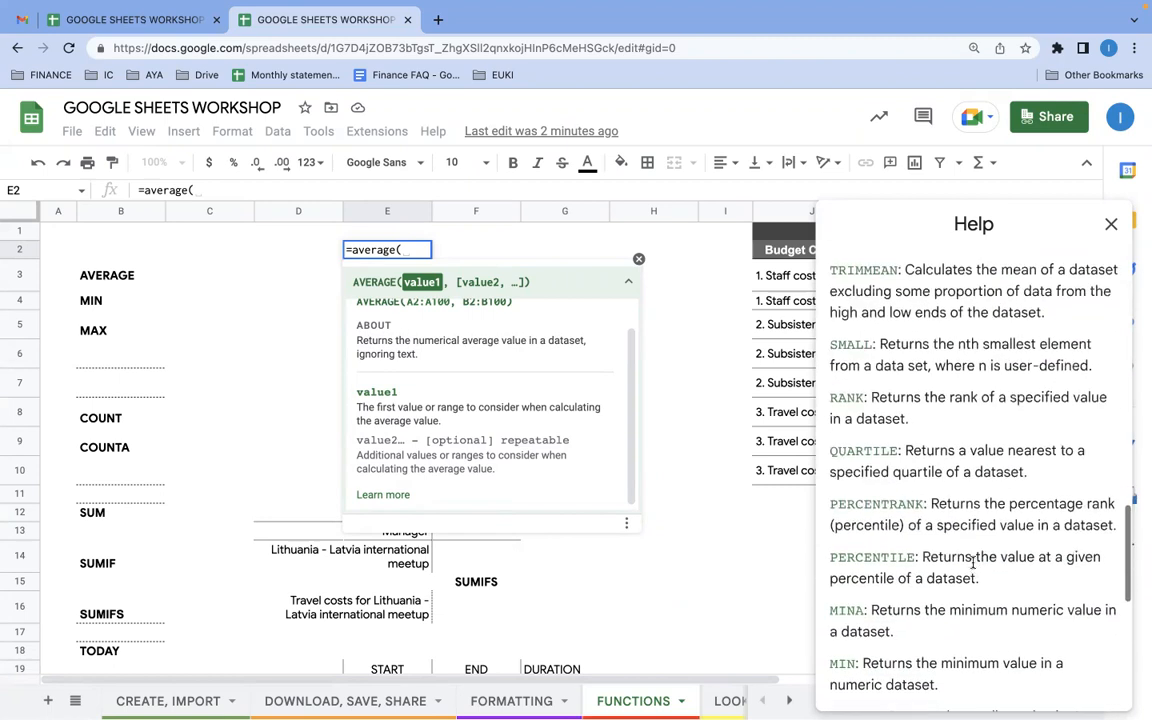
left_click(1110, 224)
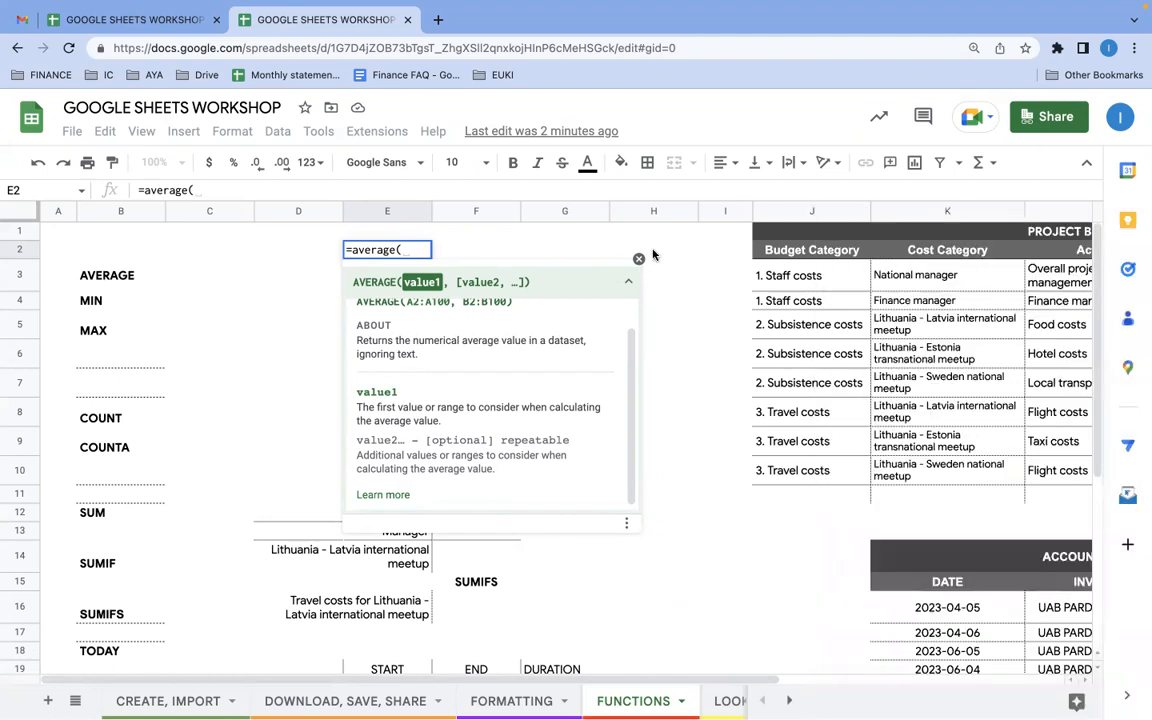
Dismiss the AVERAGE formula hint and erase the unfinished formula from E2.
left_click(639, 260)
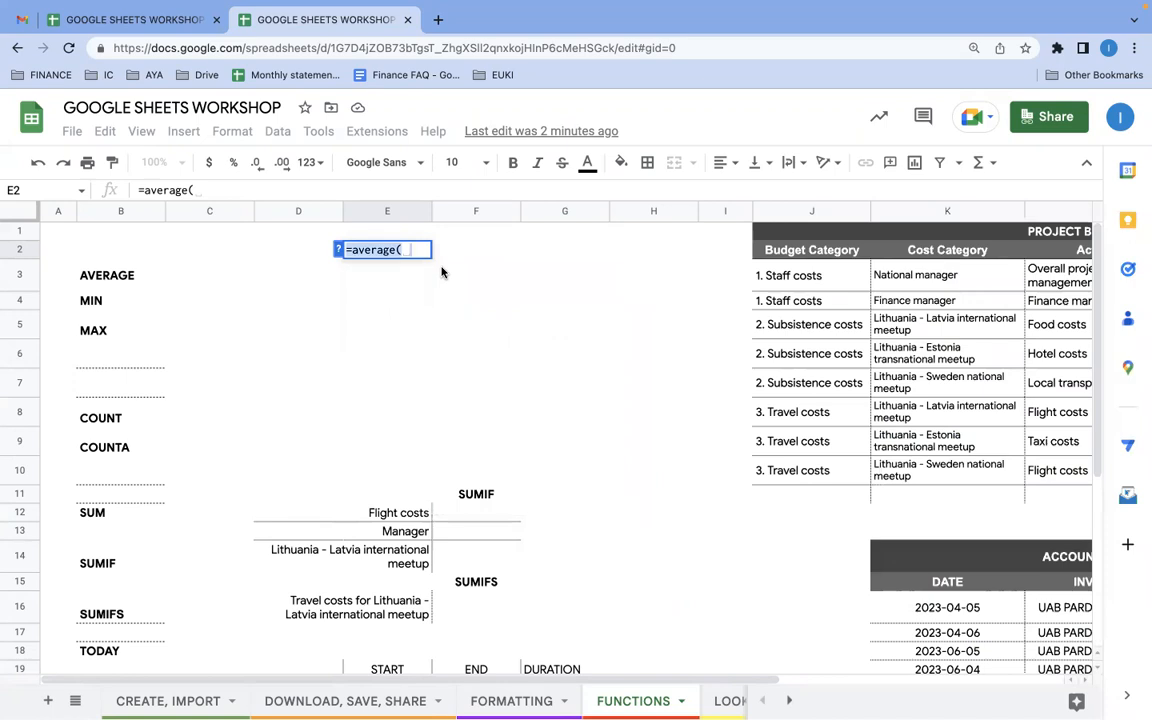
key("BackSpace")
key("BackSpace")
key("BackSpace")
key("BackSpace")
key("BackSpace")
key("BackSpace")
key("BackSpace")
key("BackSpace")
key("BackSpace")
left_click(240, 422)
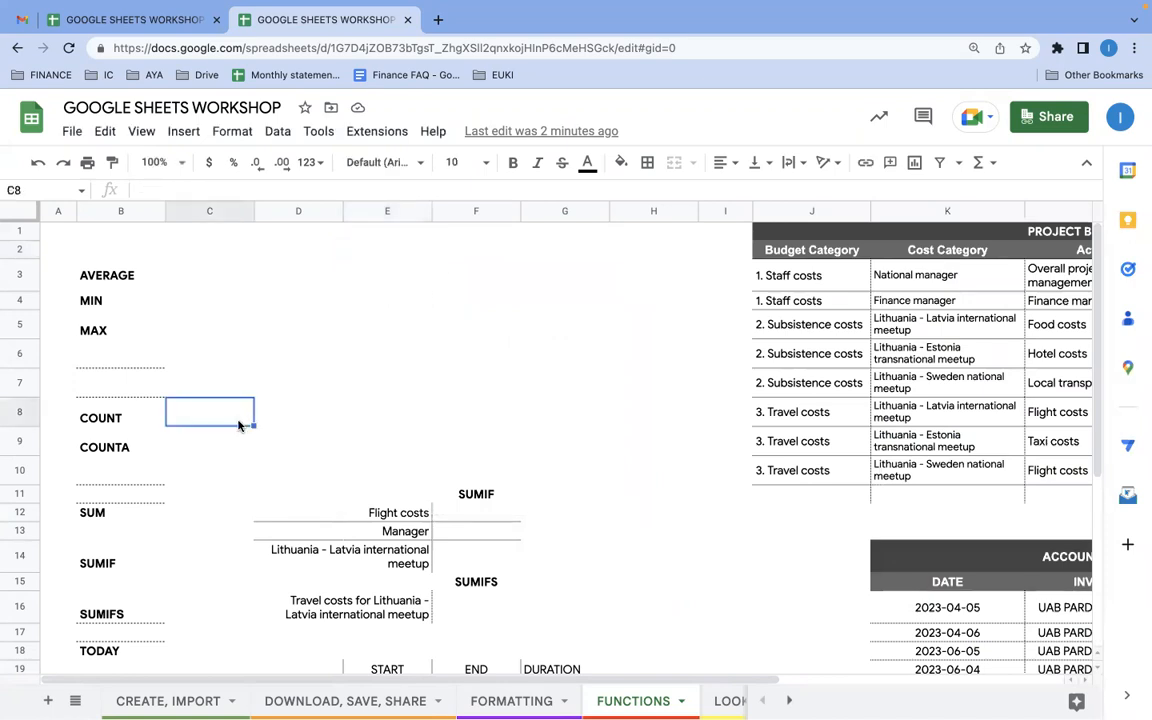
Delete the SUM formula from the PROJECT BUDGET table's Total cell M11.
scroll(237, 427, "down", 5)
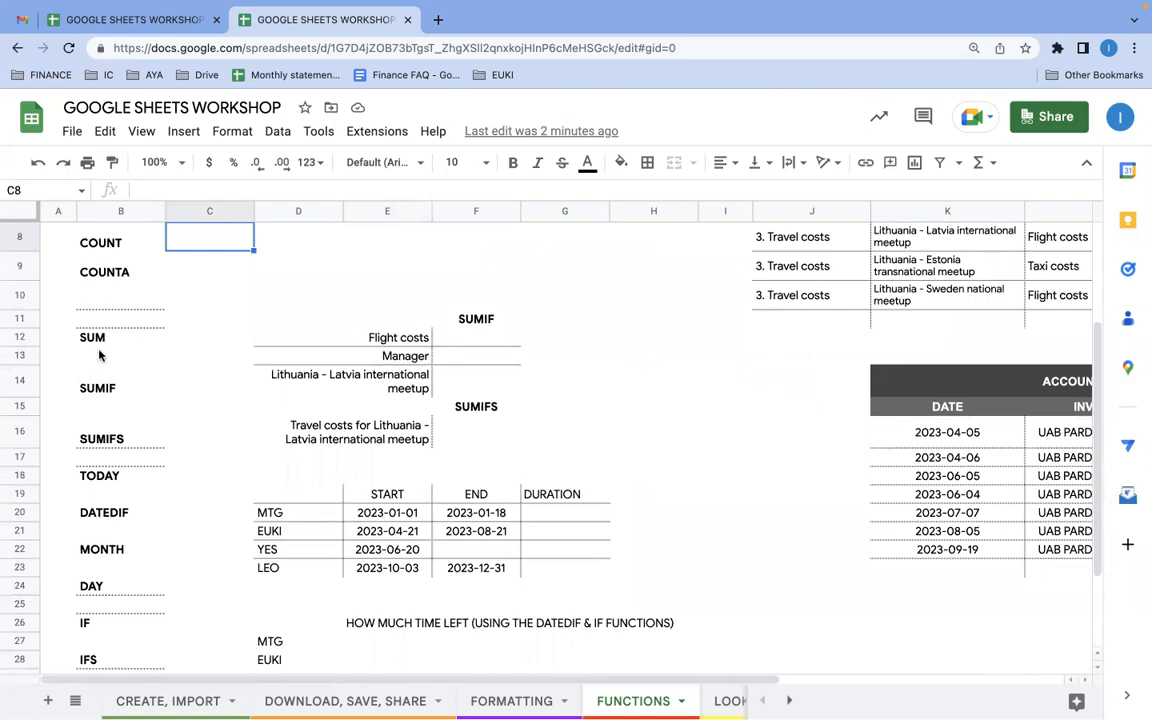
scroll(99, 355, "right", 3)
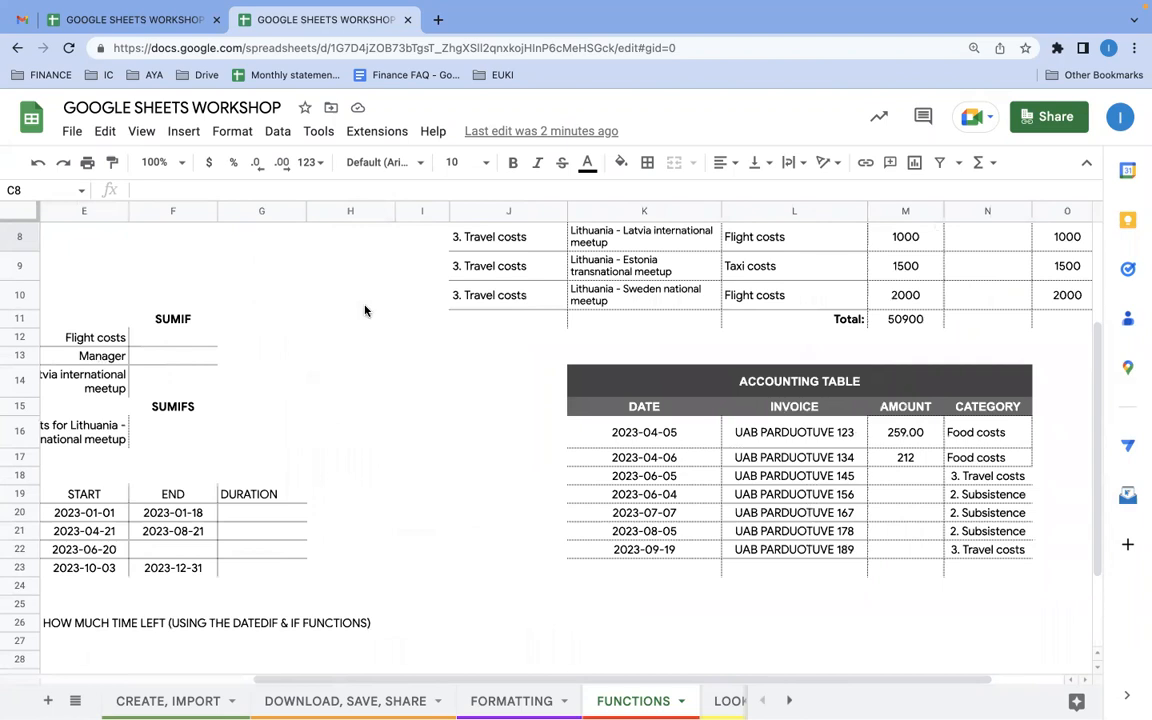
scroll(365, 311, "right", 2)
left_click(736, 319)
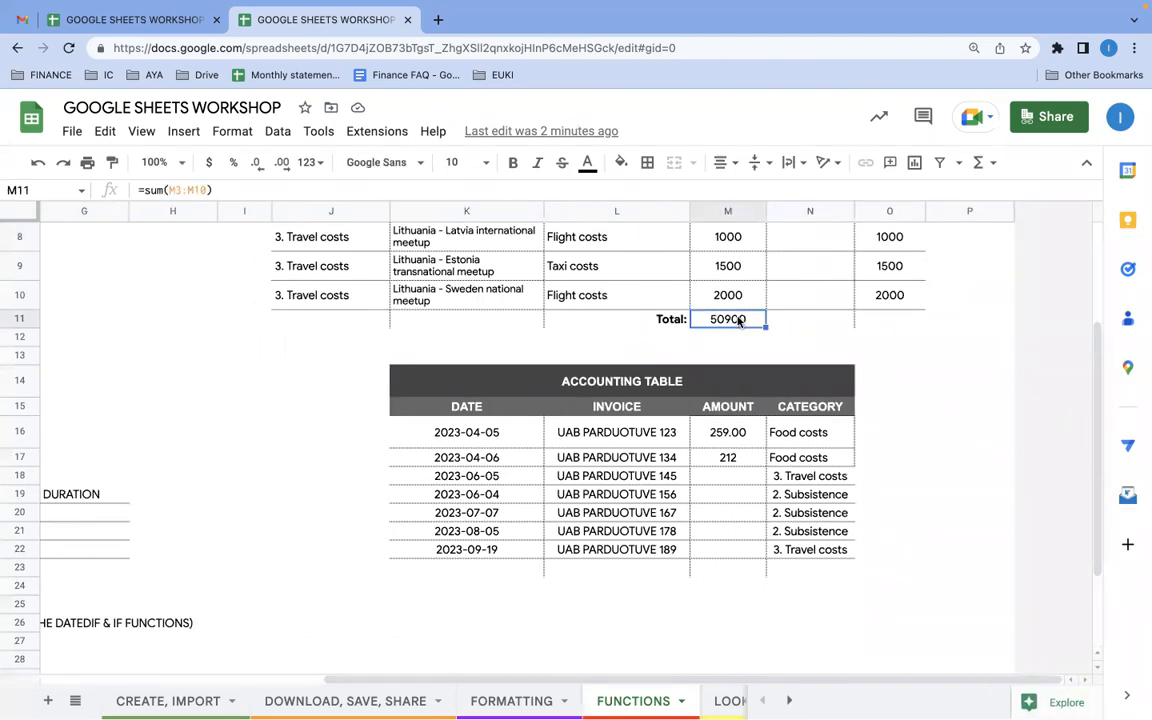
key("Delete")
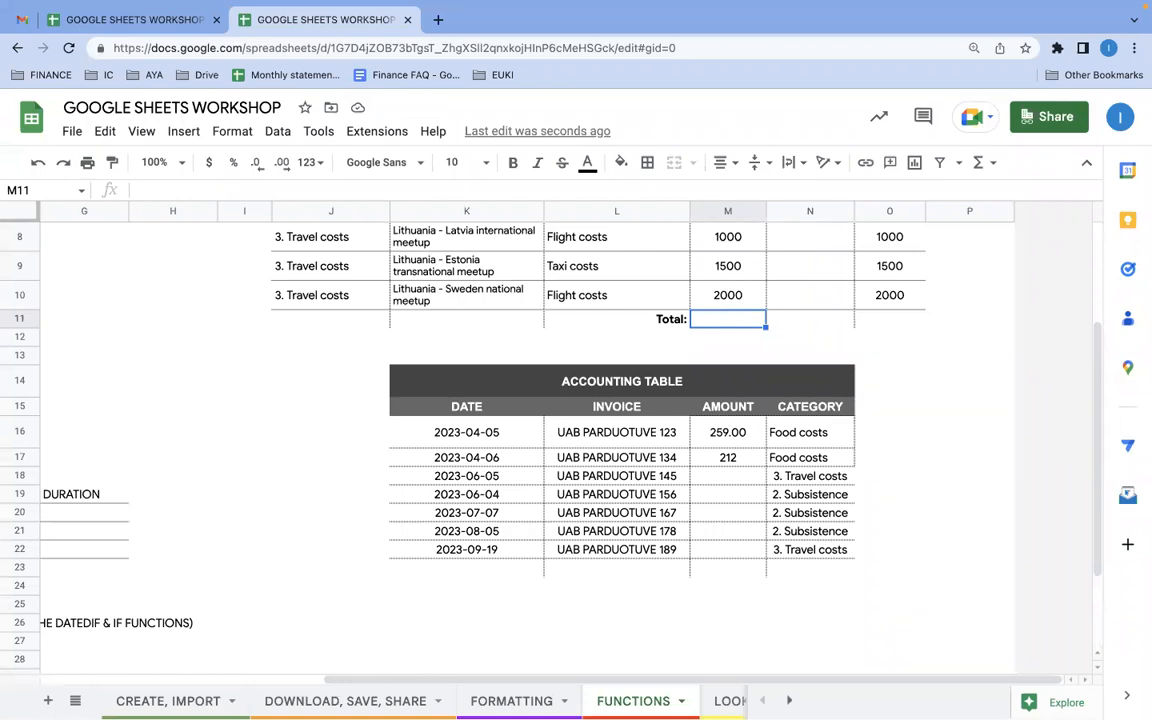
Try totalling the PROJECT BUDGET amounts in M11 by adding individual cell references, as in =M10+M10+M8.
type("=")
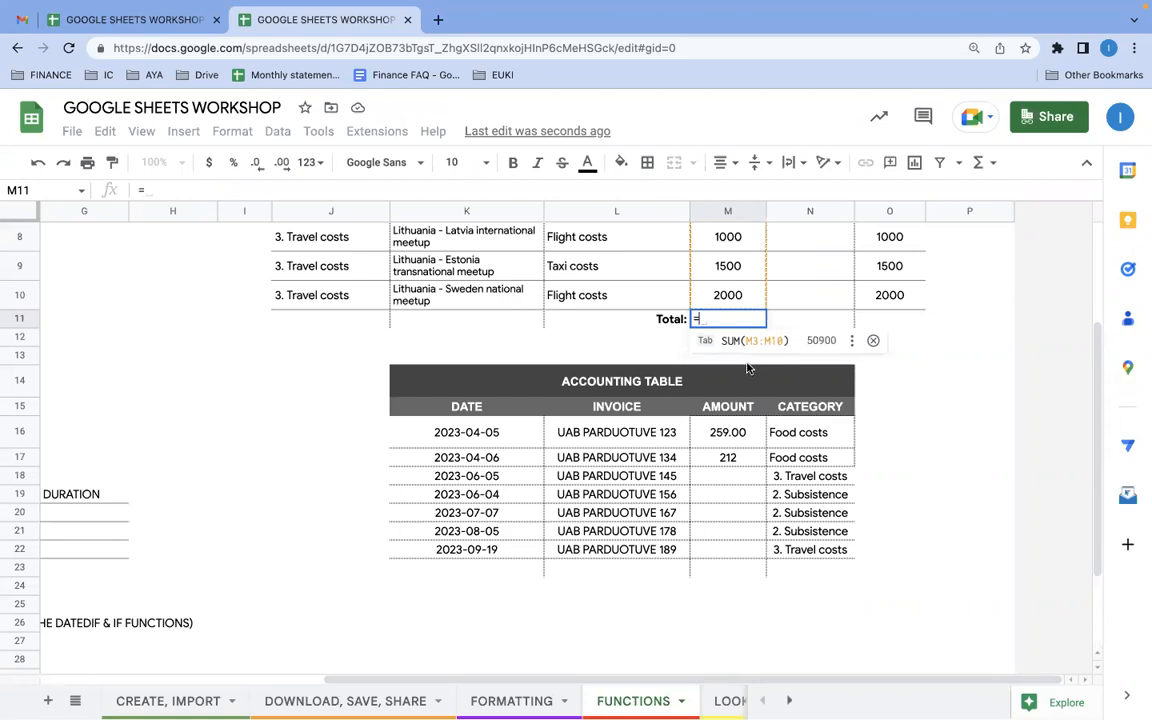
scroll(746, 368, "up", 3)
key("Up")
type("+")
key("Up")
type("+")
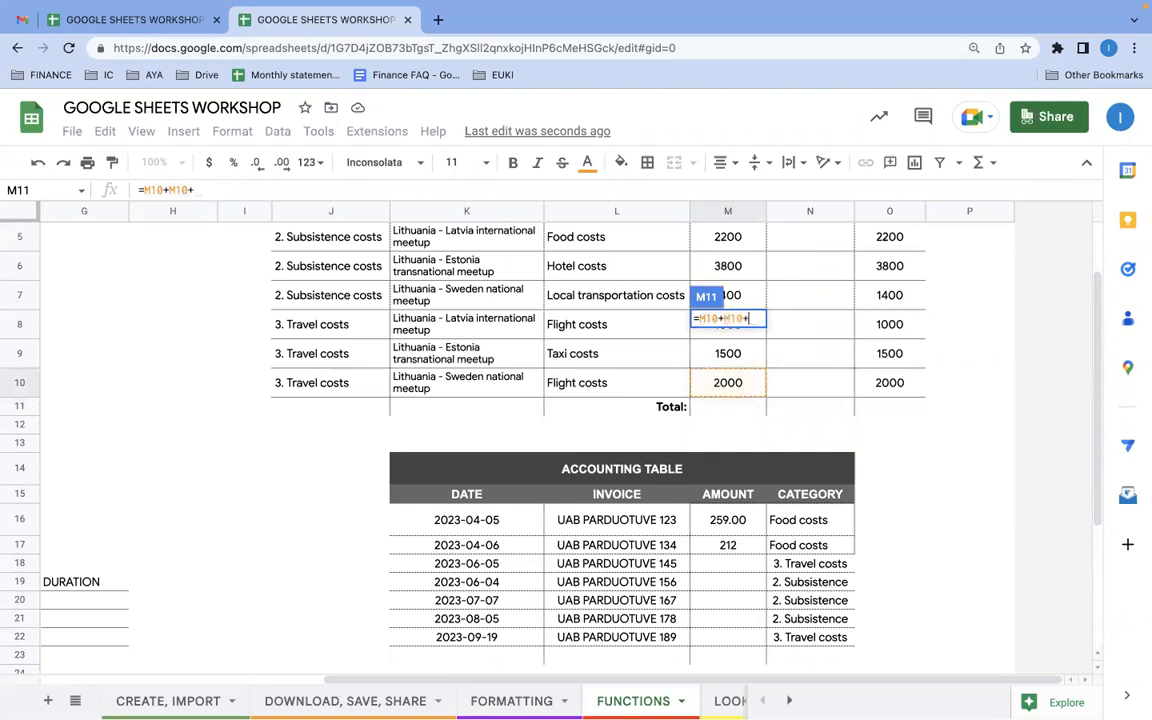
key("Up")
key("Up")
key("Up")
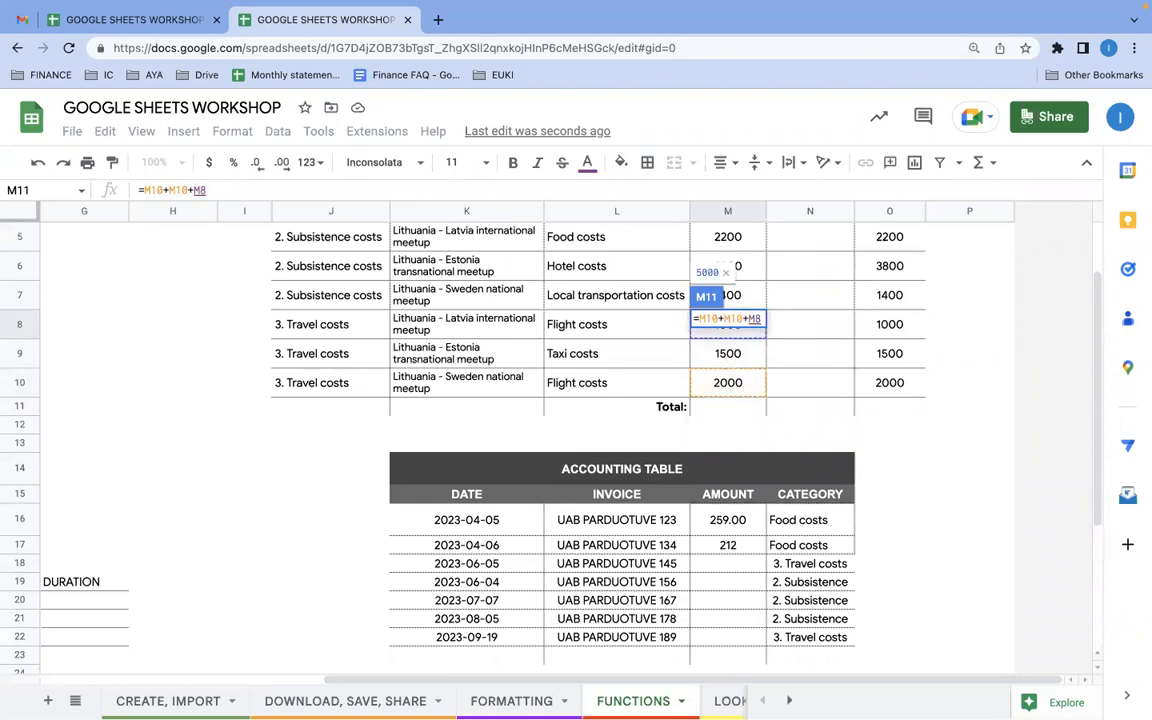
Erase the individual cell references from the unfinished formula in M11, keeping only the equals sign.
key("BackSpace")
key("BackSpace")
key("BackSpace")
key("BackSpace")
key("BackSpace")
key("BackSpace")
key("BackSpace")
key("BackSpace")
key("BackSpace")
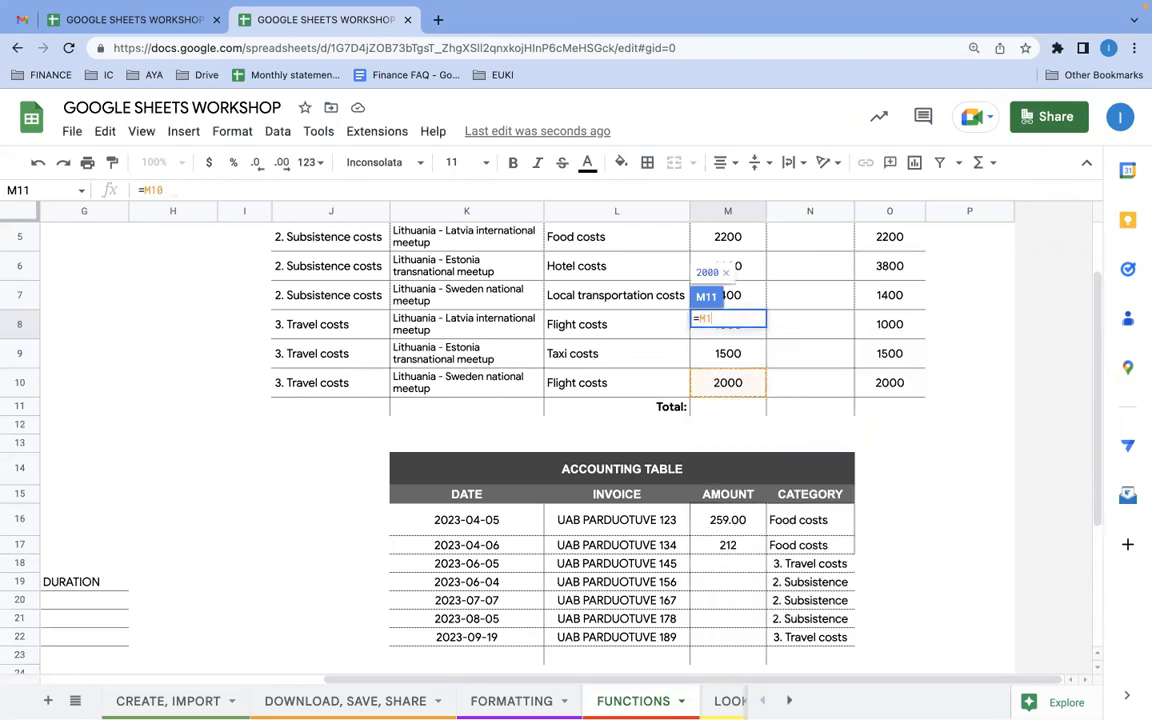
key("BackSpace")
Total the PROJECT BUDGET amounts in M11 with the formula =sum(M3:M10).
type("sum")
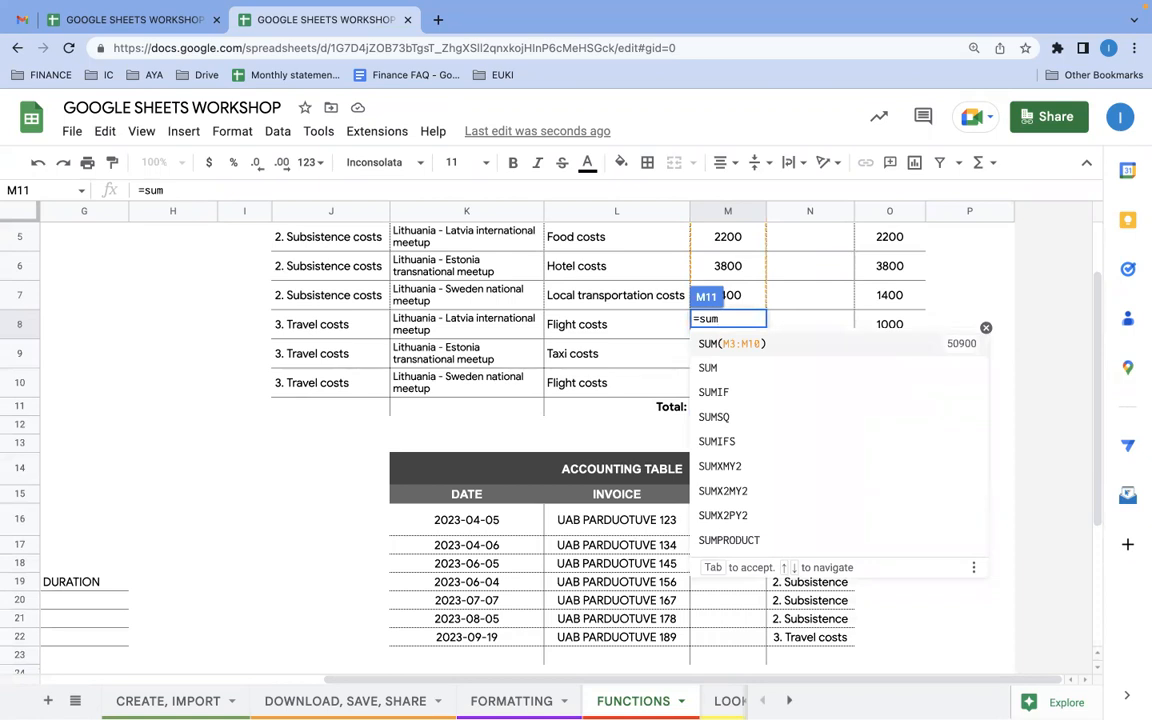
type("(")
scroll(742, 340, "up", 2)
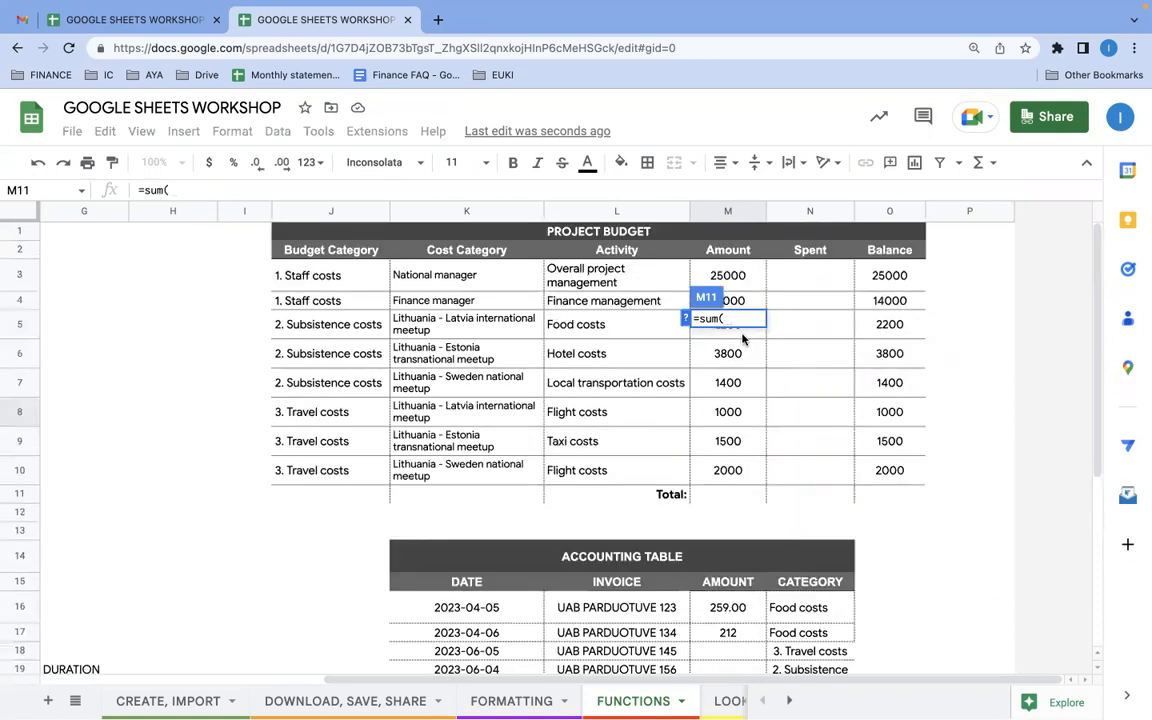
left_click_drag(744, 276, 704, 466)
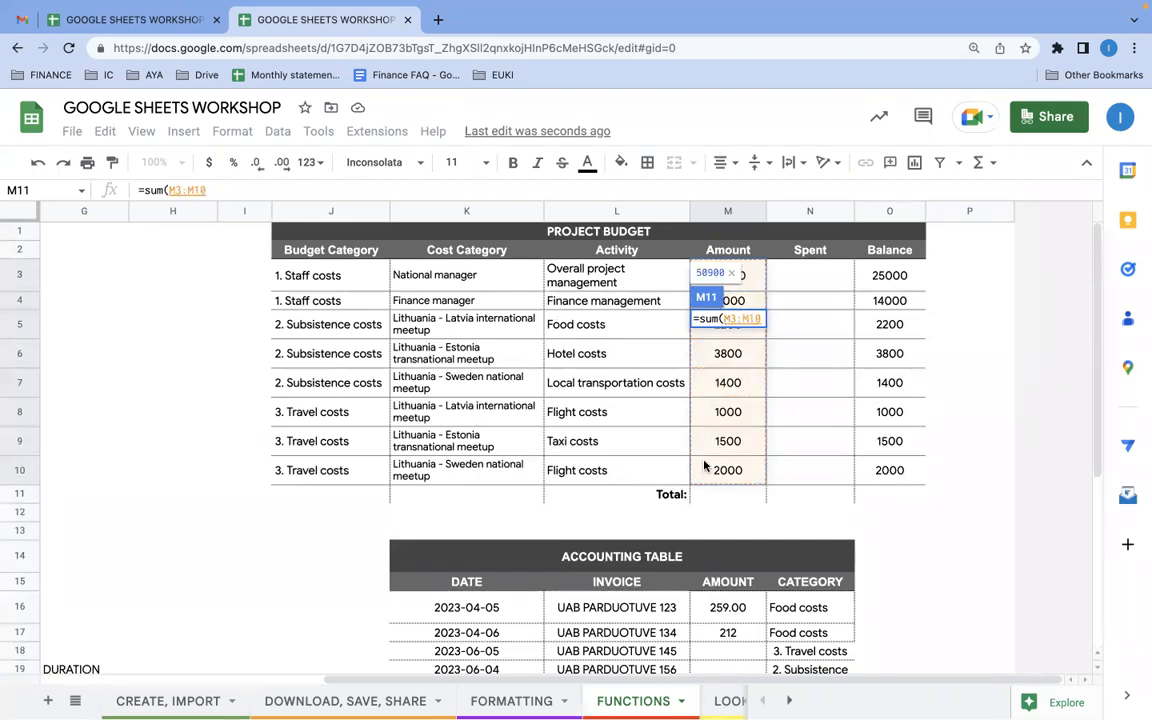
type(")")
key("Return")
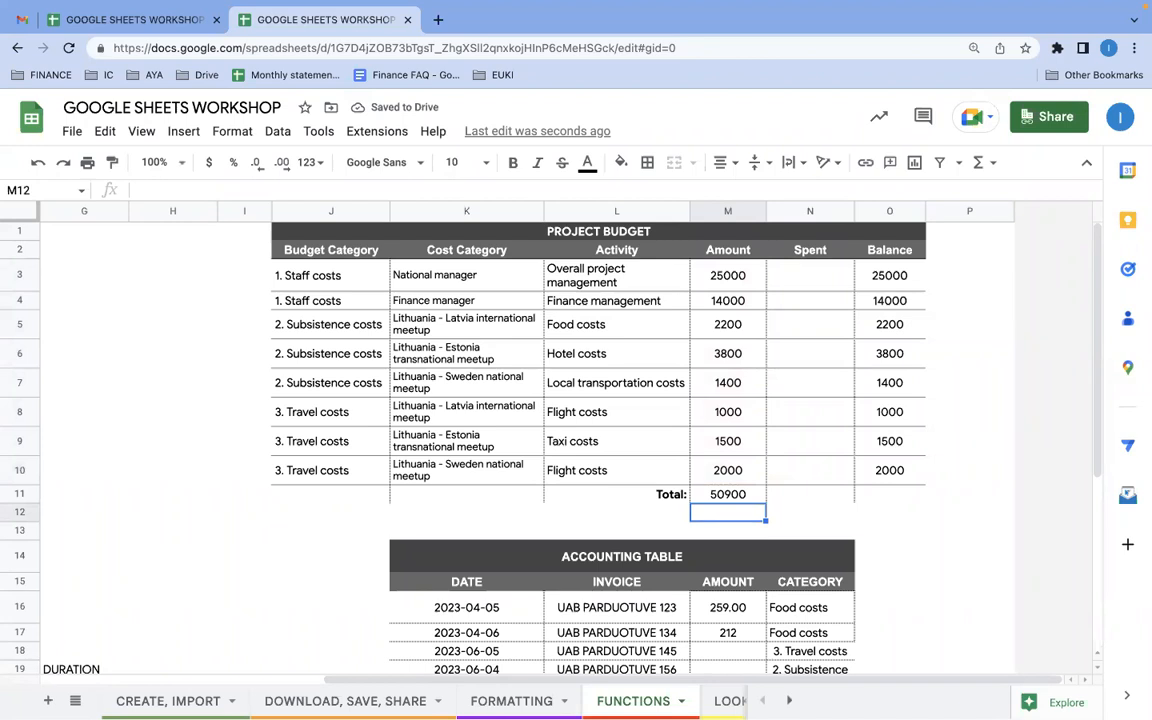
Check the Balance formula in O3 and begin a formula in P3 that references the Amount cell M3.
left_click(876, 280)
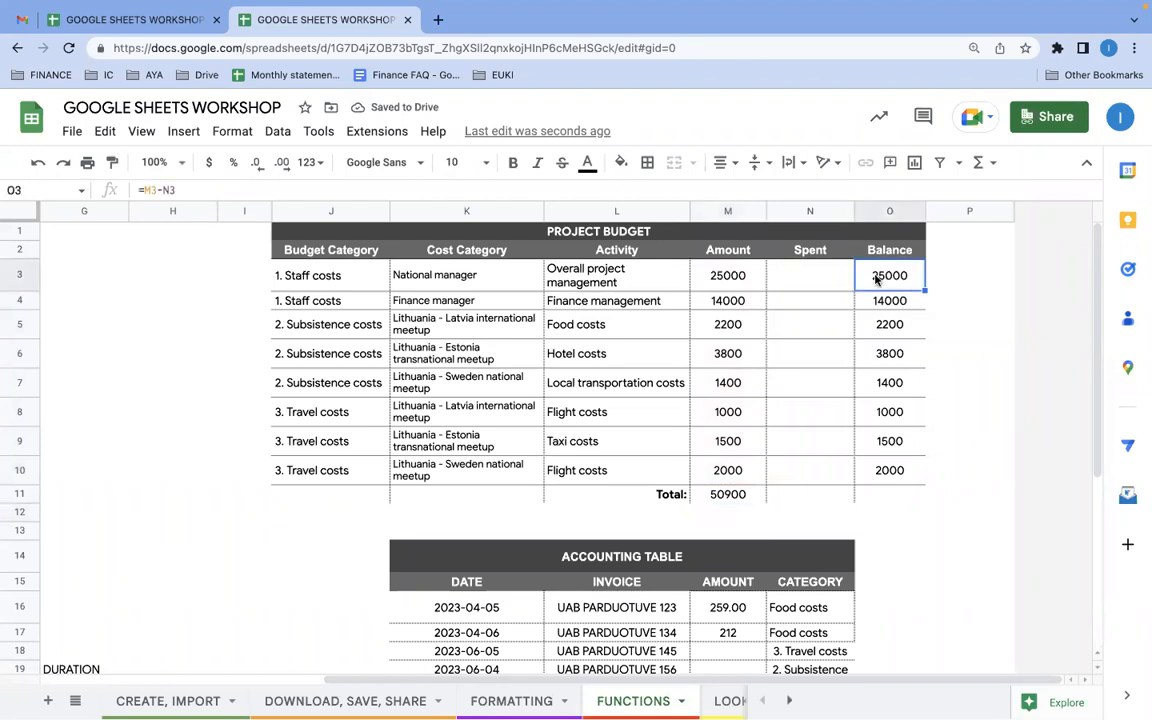
left_click(962, 279)
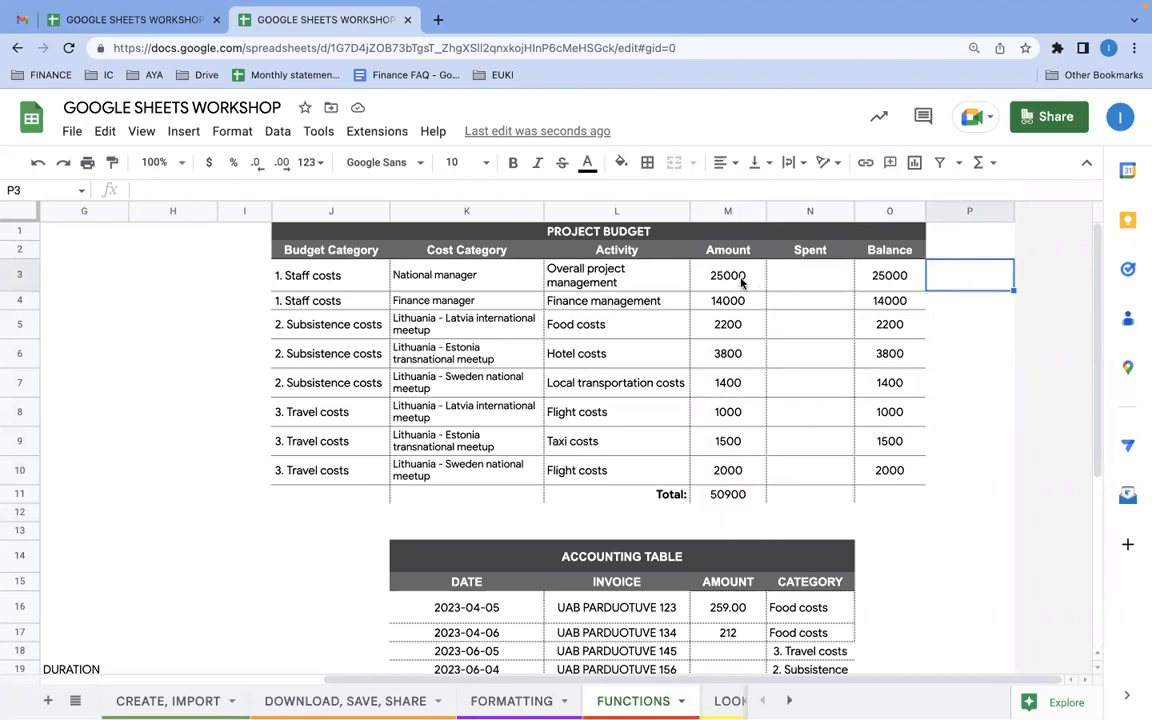
left_click(741, 283)
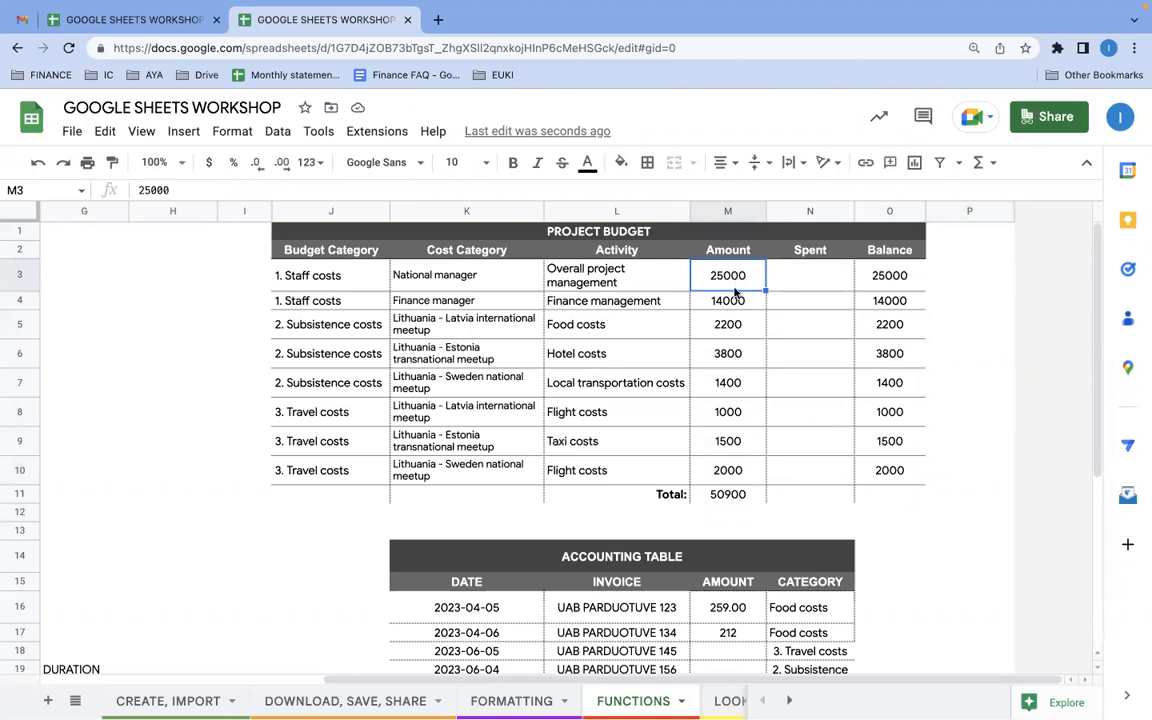
left_click(966, 274)
type("=")
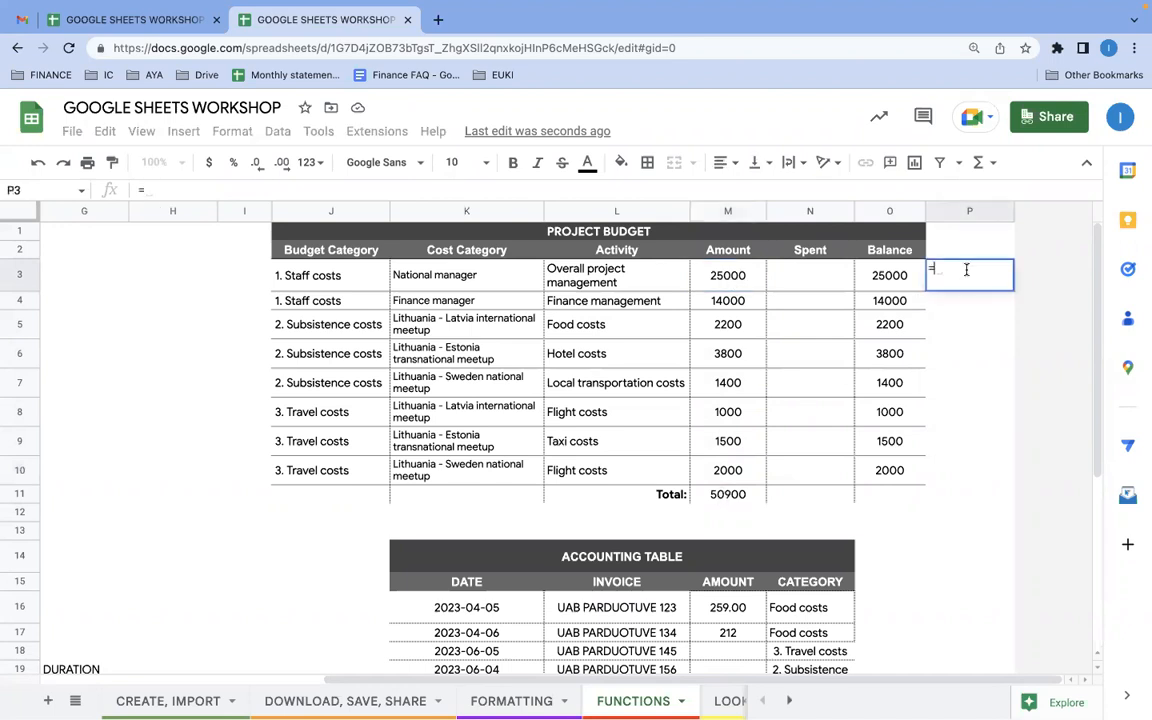
left_click(724, 282)
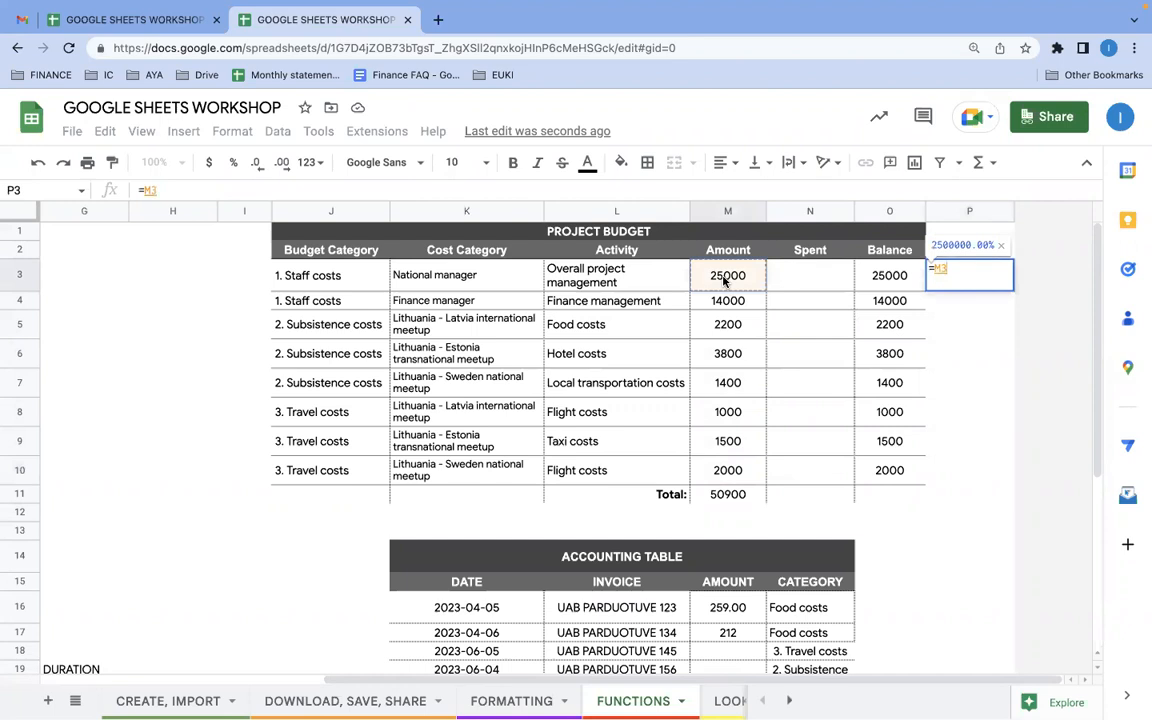
Complete the P3 formula as =M3/M11 to divide the National manager amount by the budget total, and review it.
type("/")
left_click(738, 500)
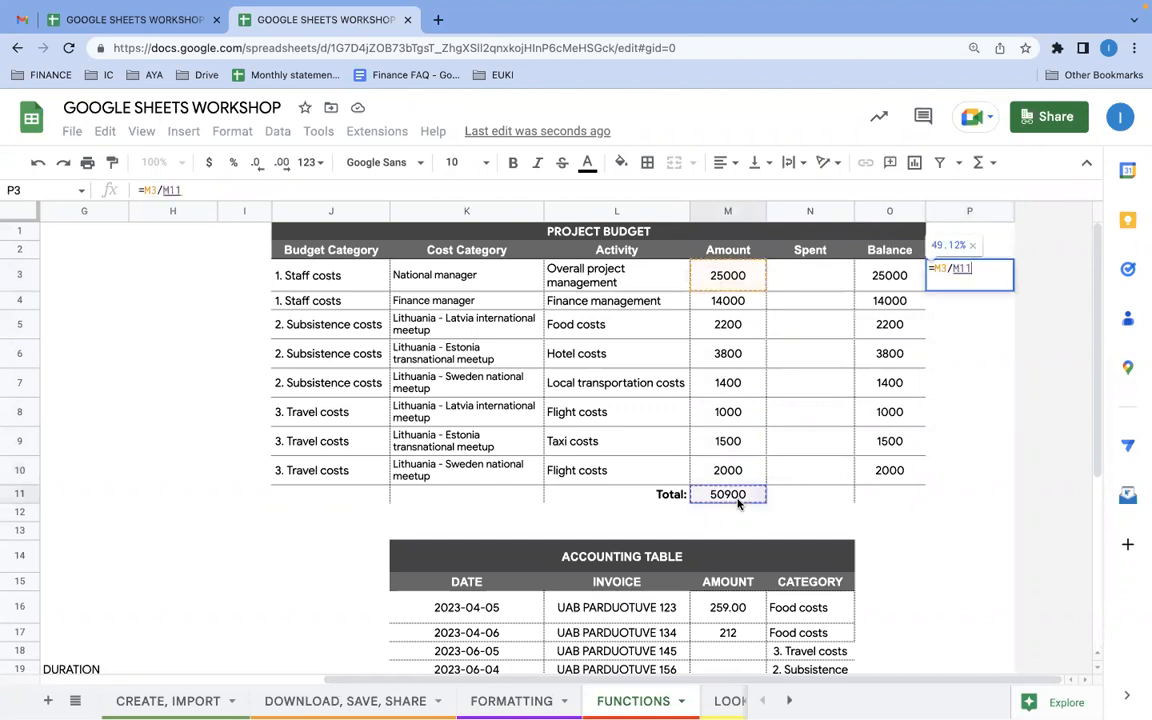
key("Return")
left_click(990, 284)
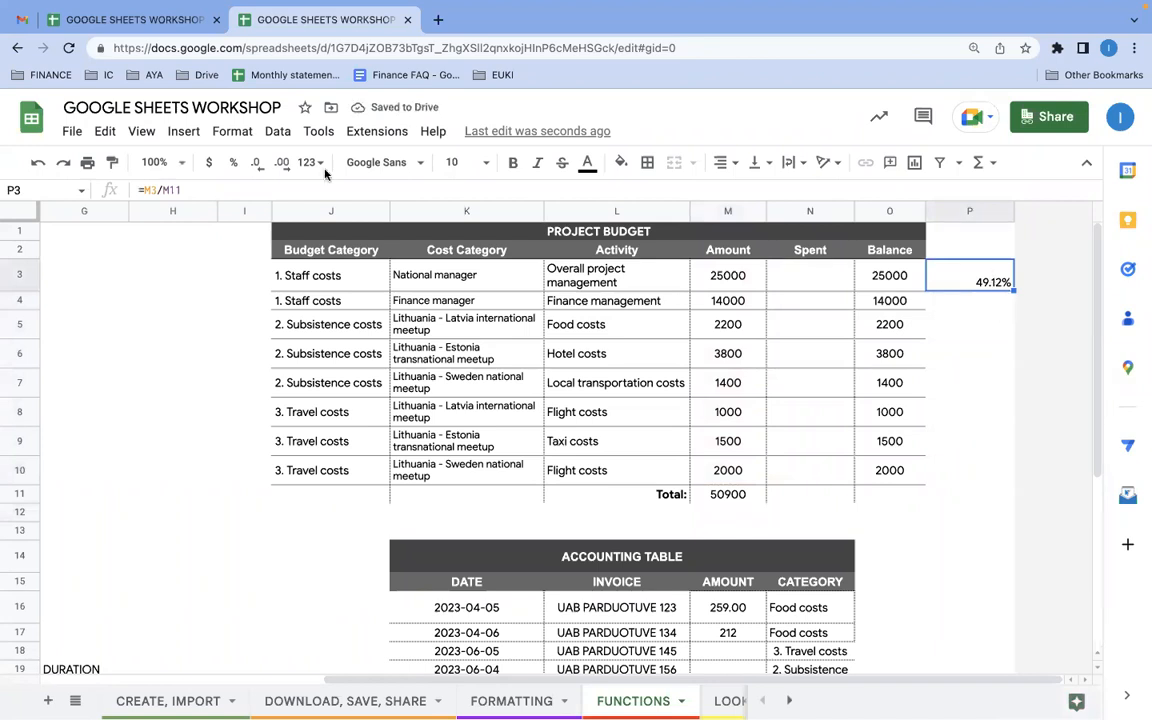
left_click_drag(199, 190, 140, 191)
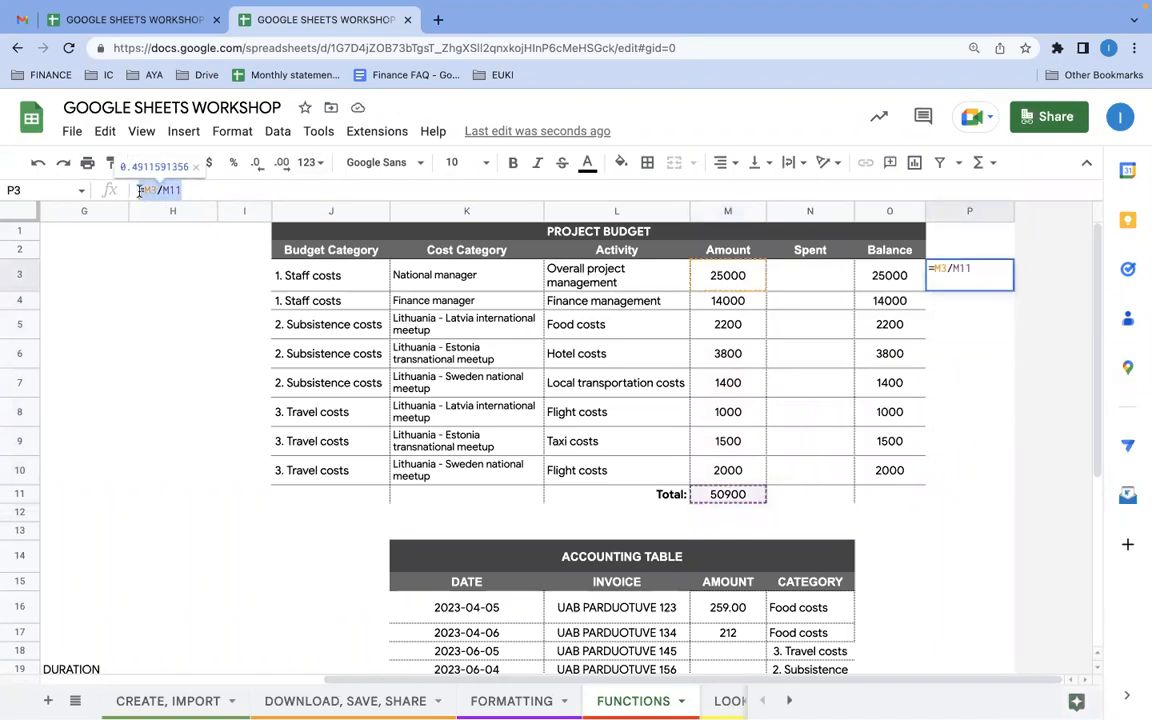
left_click(981, 335)
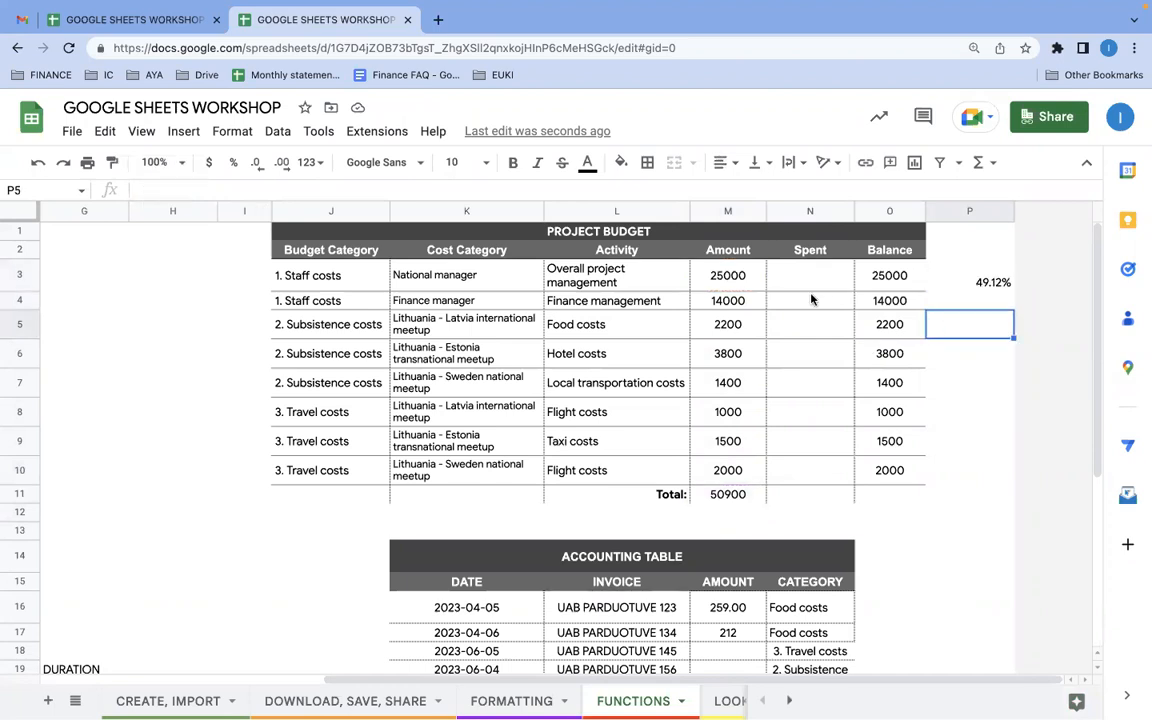
left_click(978, 282)
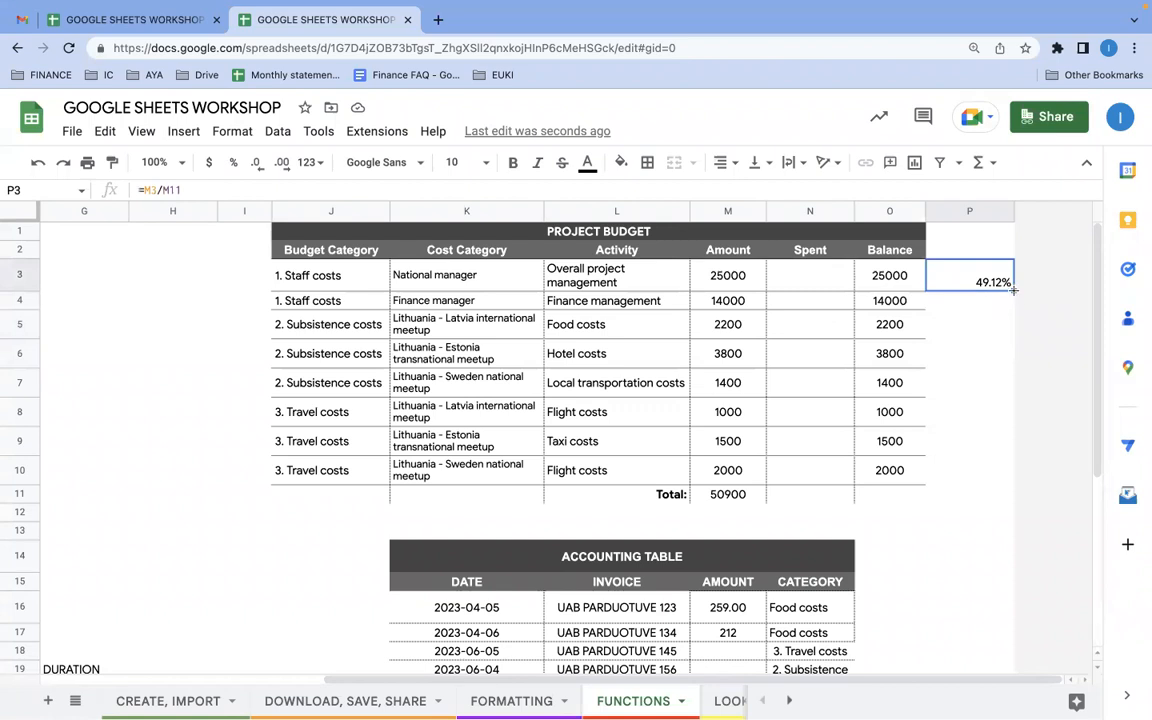
left_click(979, 333)
left_click(967, 276)
Clear the Balance formulas in O4:O10, keeping the one in O3.
left_click(882, 284)
left_click_drag(896, 302, 892, 481)
key("Delete")
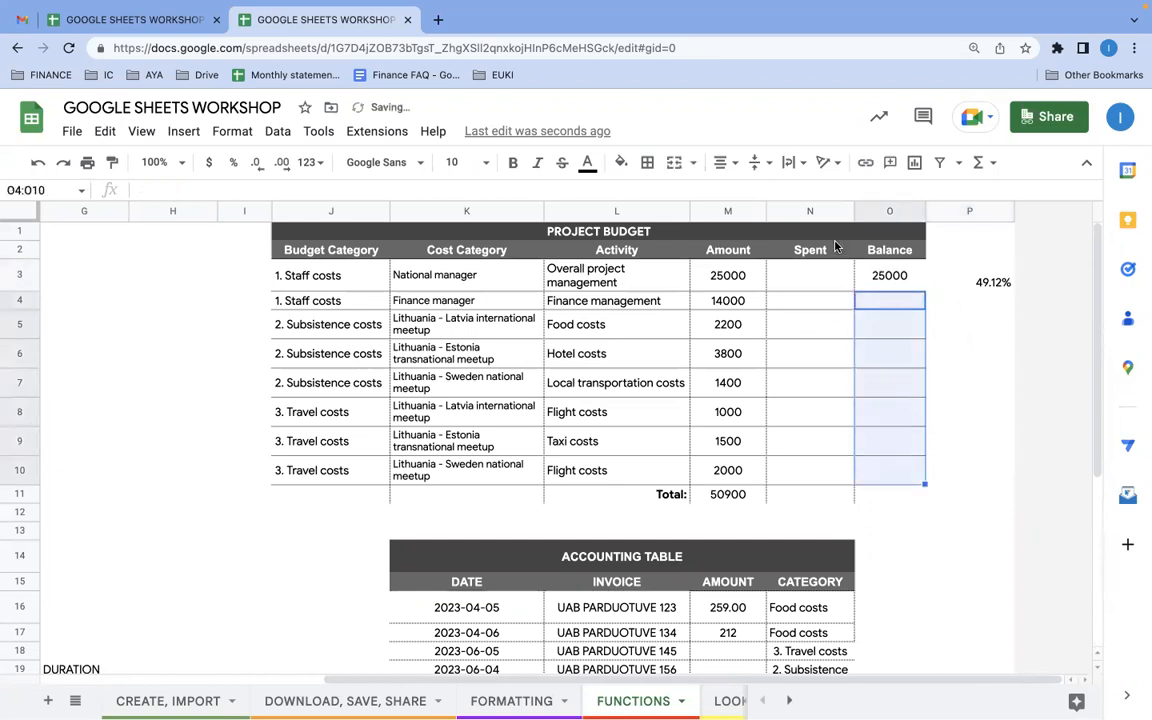
Check the Balance formula =M3-N3 in O3 and fill it down through O7.
left_click(884, 276)
left_click(224, 189)
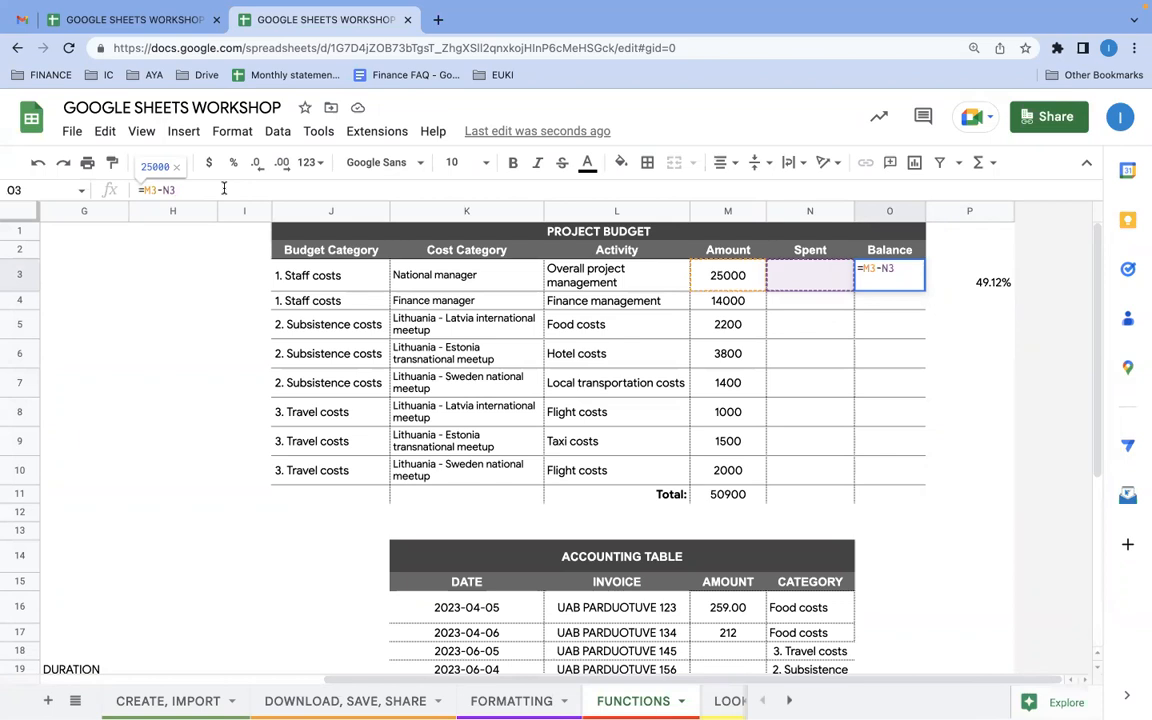
key("Return")
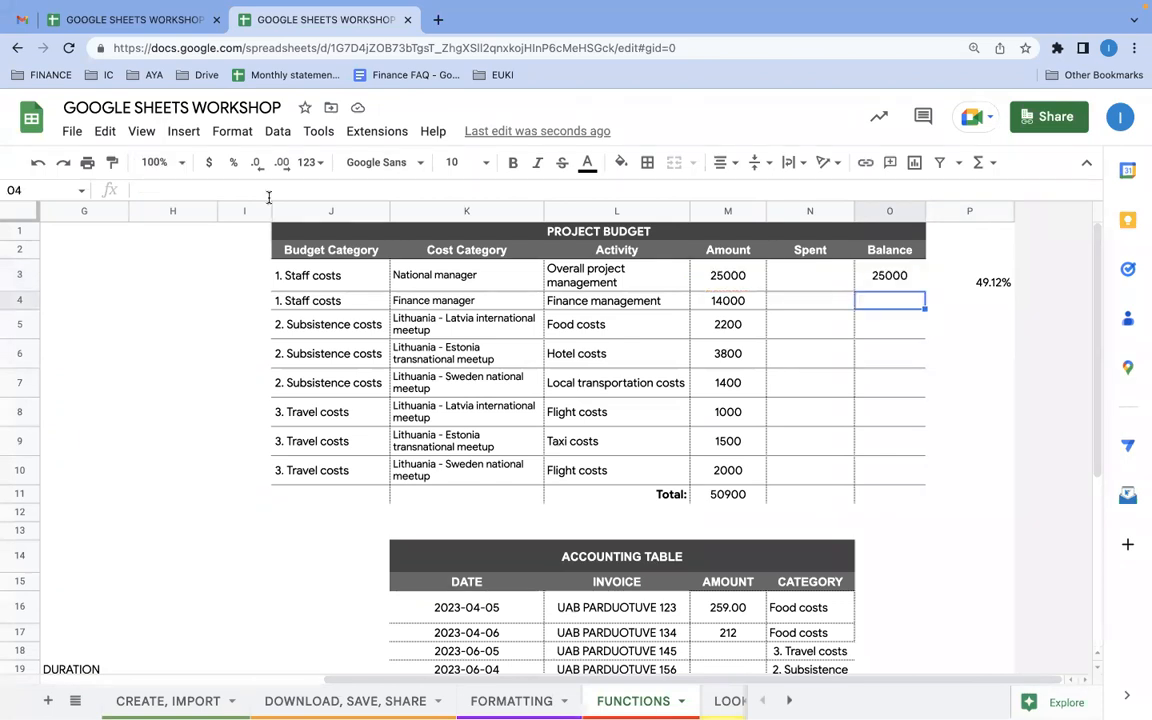
left_click(897, 285)
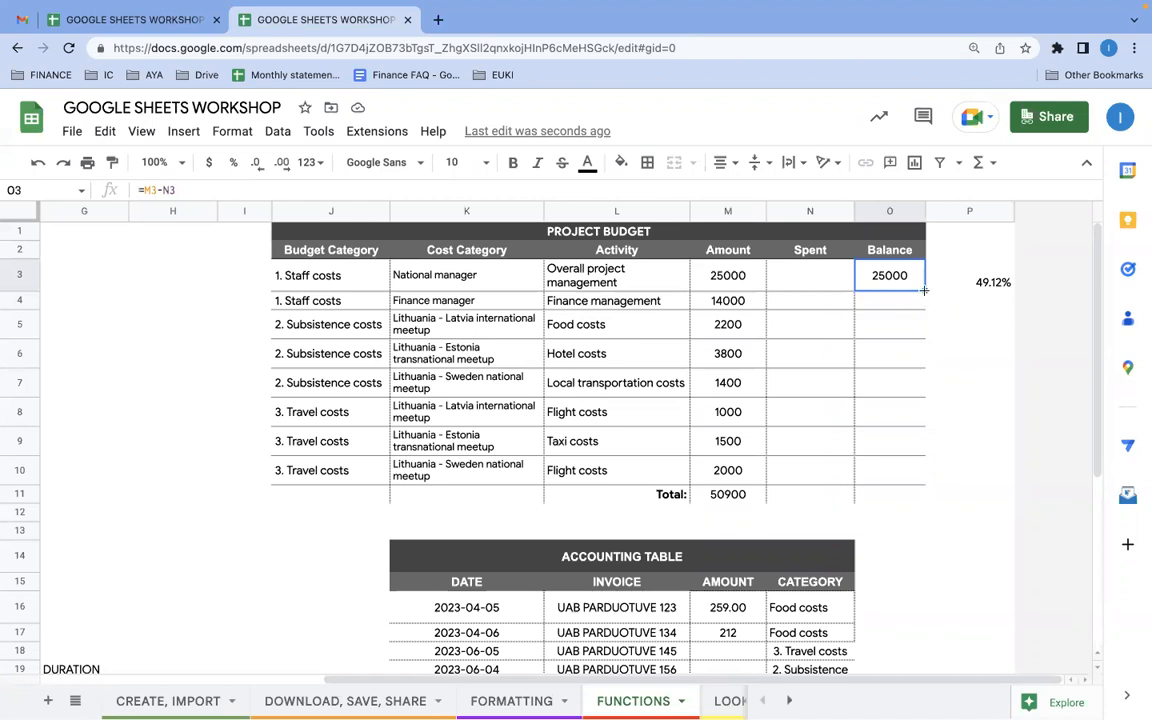
left_click_drag(925, 289, 920, 388)
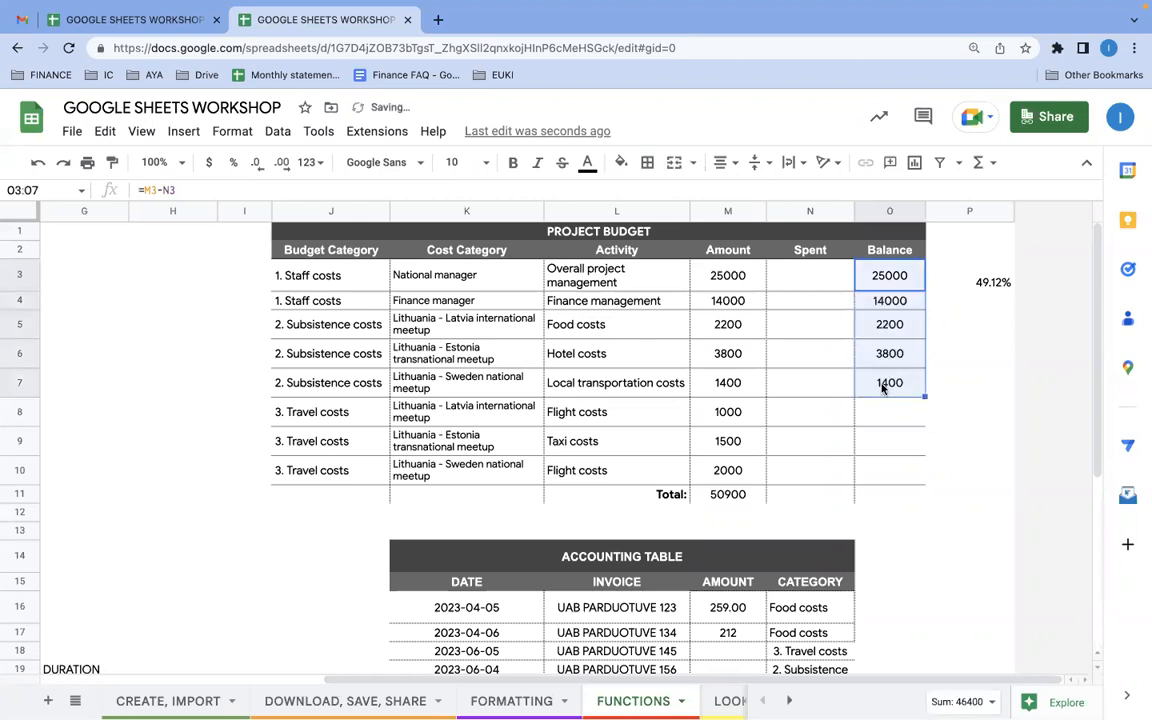
Copy the Balance formula from O7 and paste it into O8:O10.
left_click(882, 389)
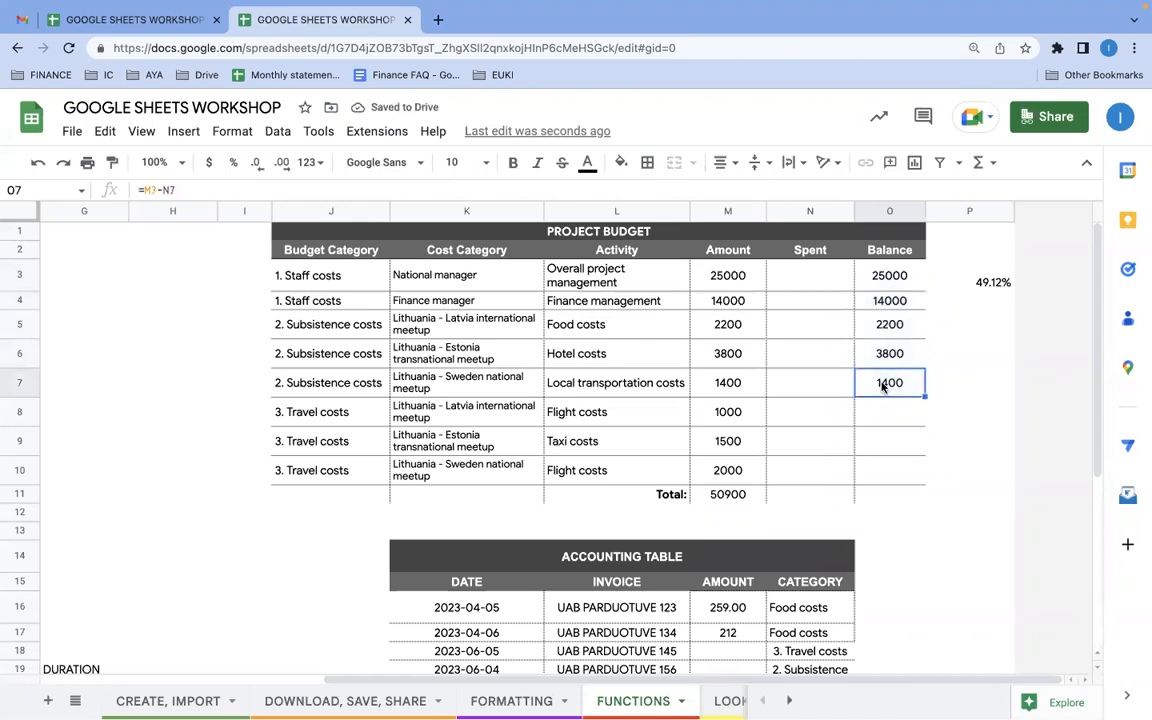
key("ctrl+c")
left_click_drag(883, 412, 880, 475)
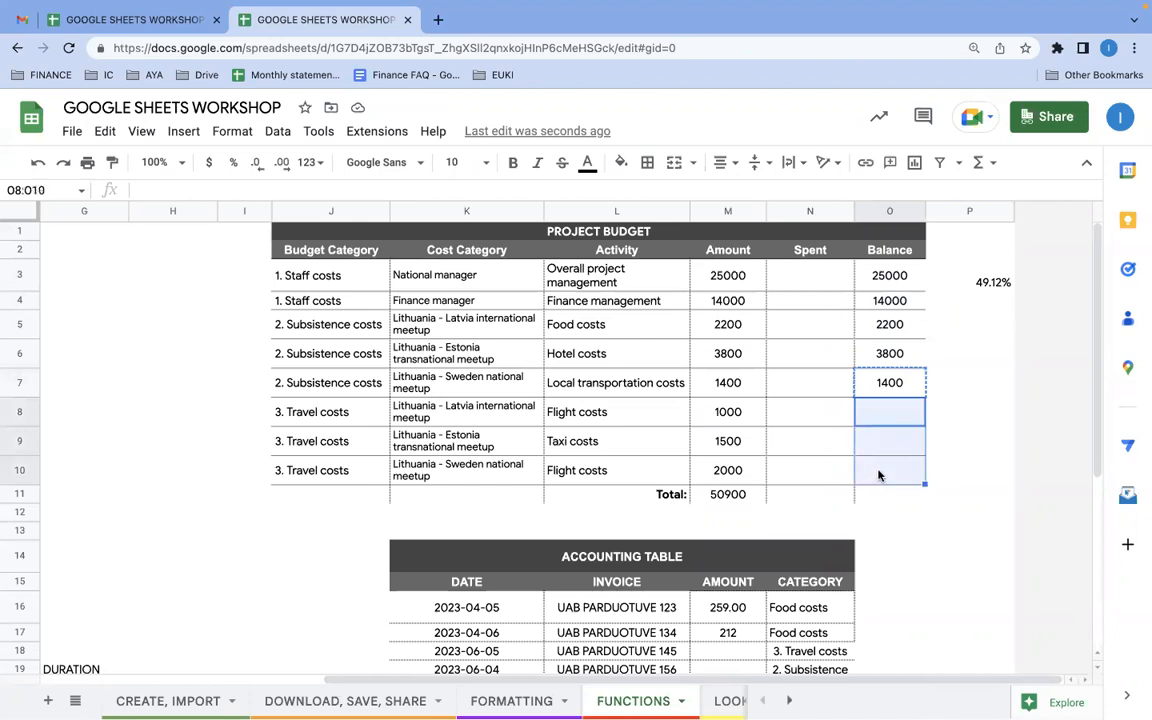
key("ctrl+v")
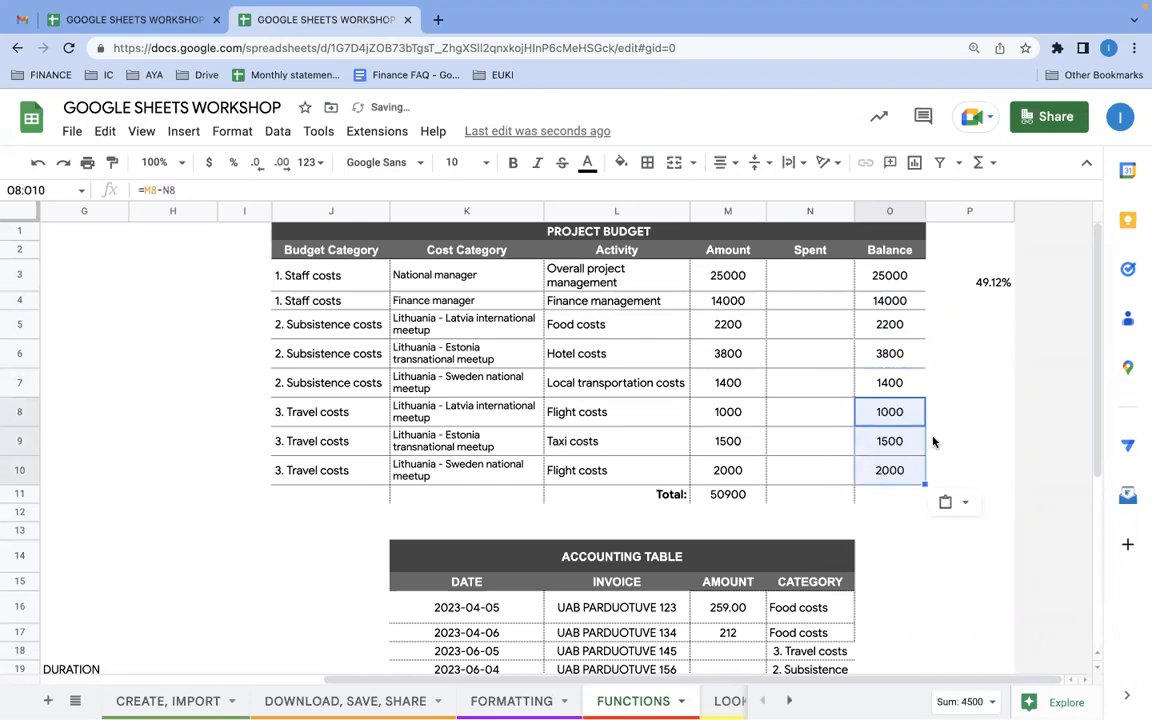
left_click(888, 382)
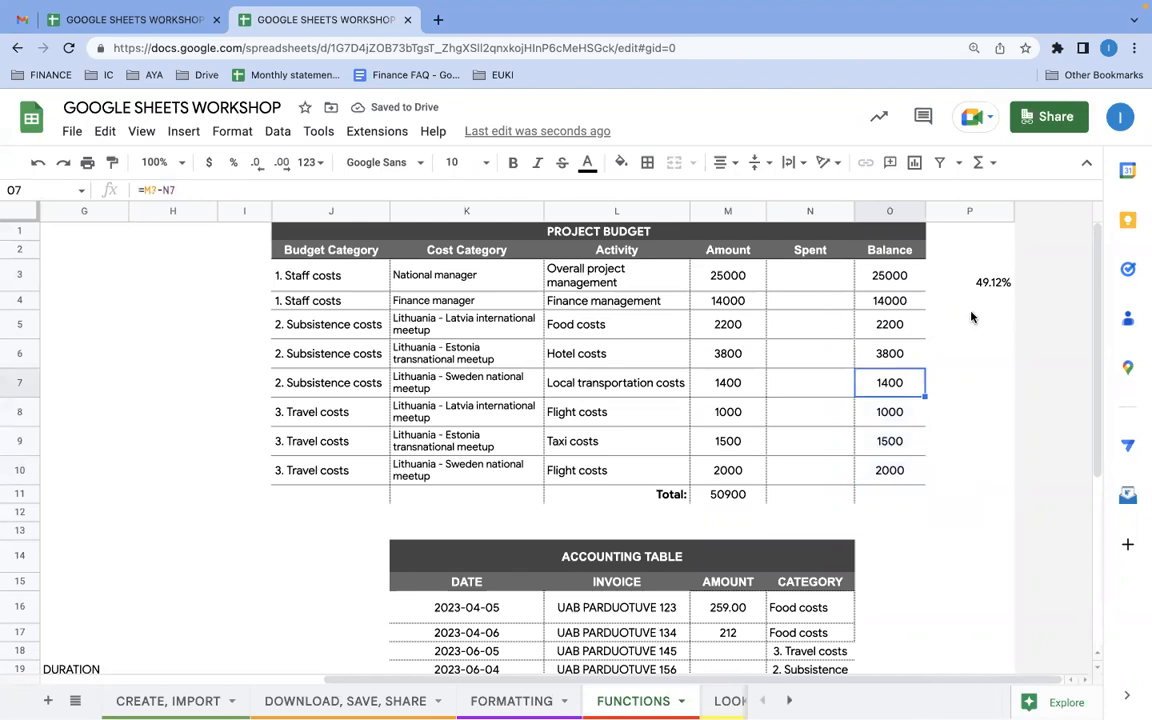
Try filling the P3 percentage formula with relative references down to P4, and inspect the formula copied there.
left_click(962, 281)
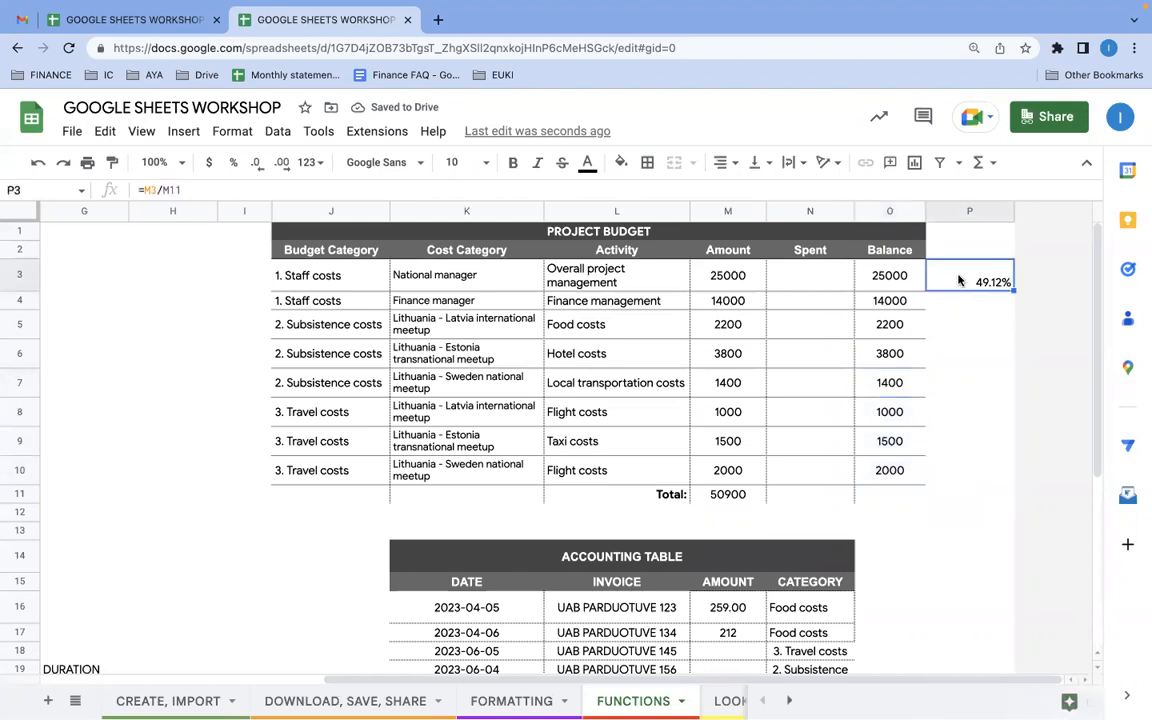
left_click(214, 187)
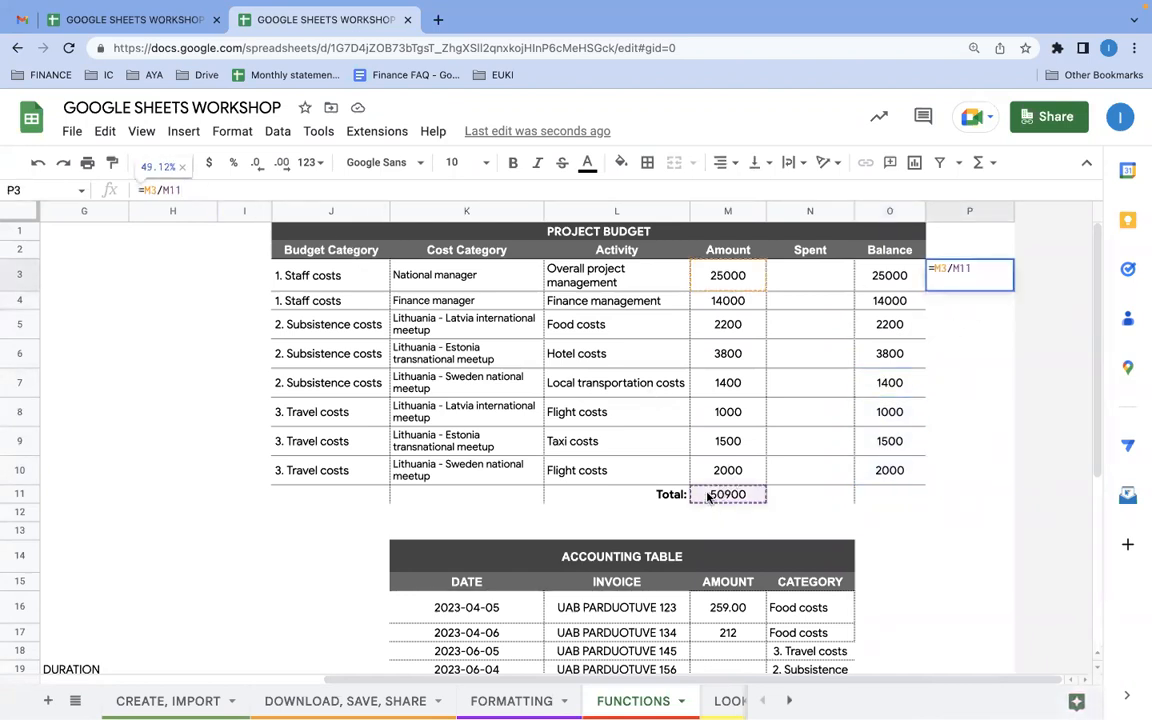
key("Return")
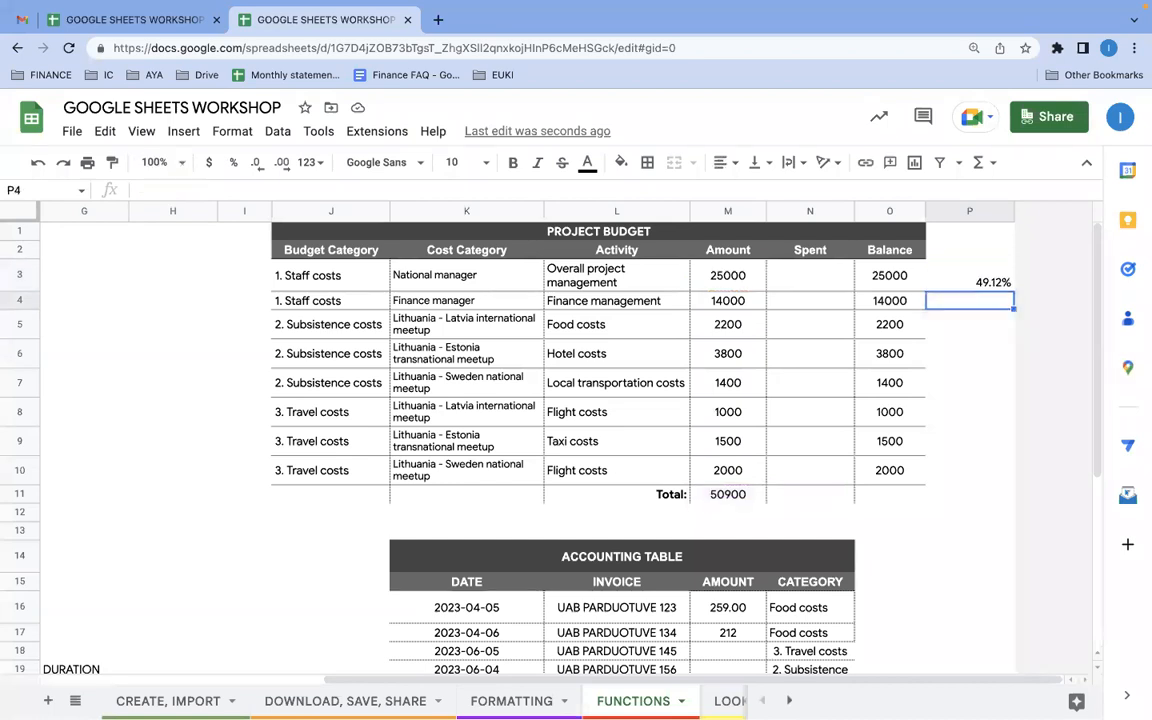
left_click(980, 278)
left_click_drag(1013, 290, 1010, 303)
left_click(978, 329)
left_click(956, 303)
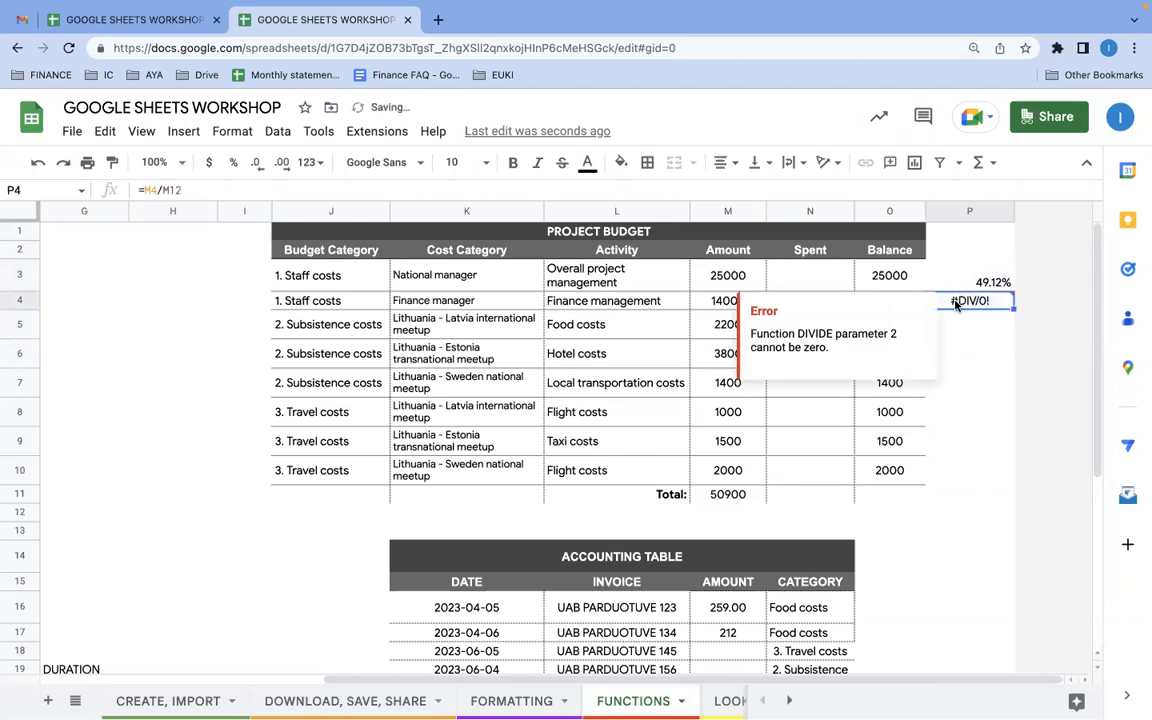
left_click(186, 189)
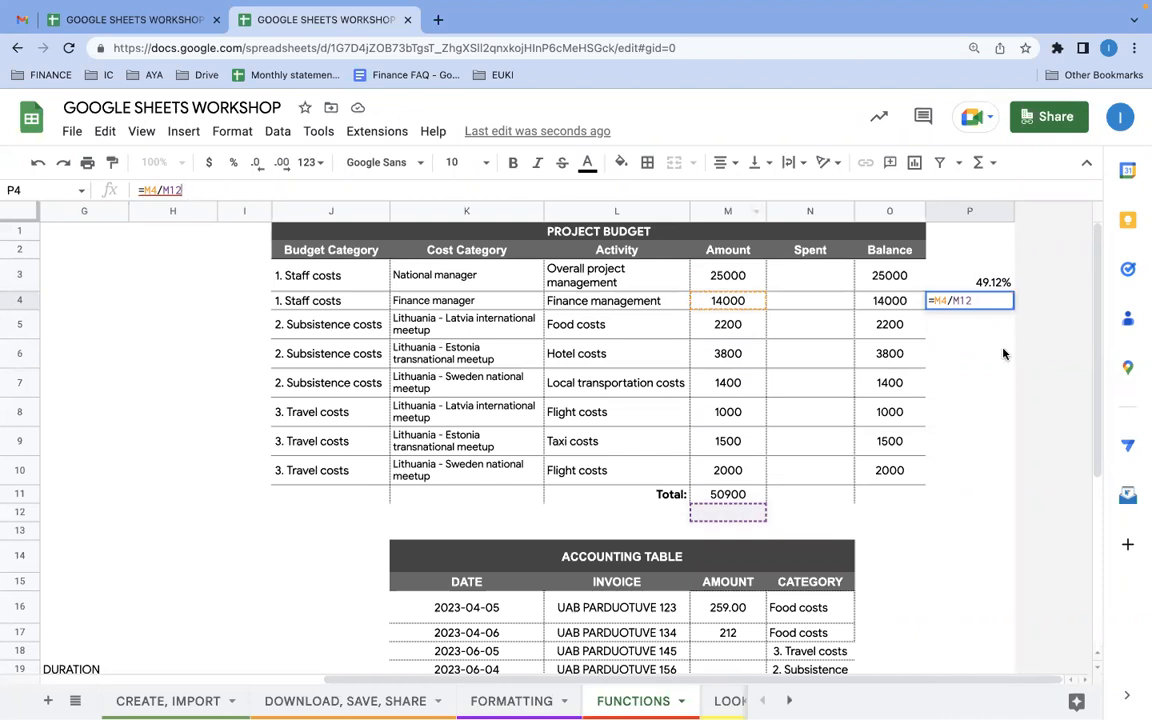
key("Return")
Make the total reference in P3 absolute so the formula reads =M3/$M$11.
left_click(967, 288)
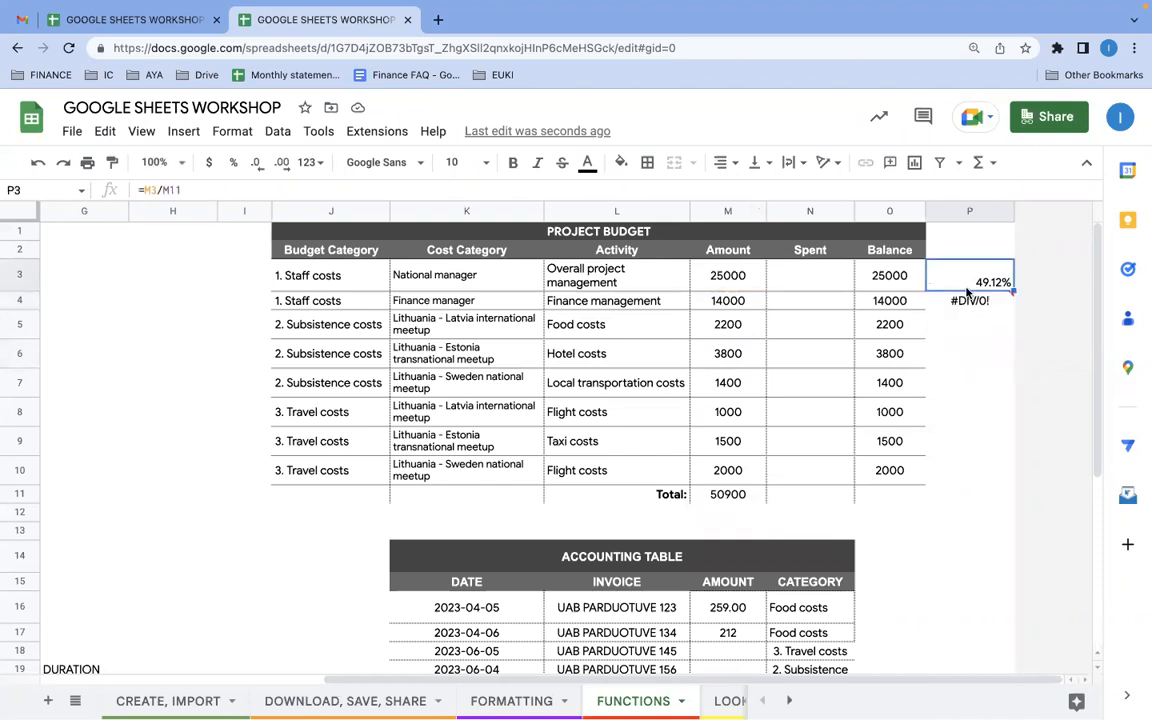
left_click(155, 190)
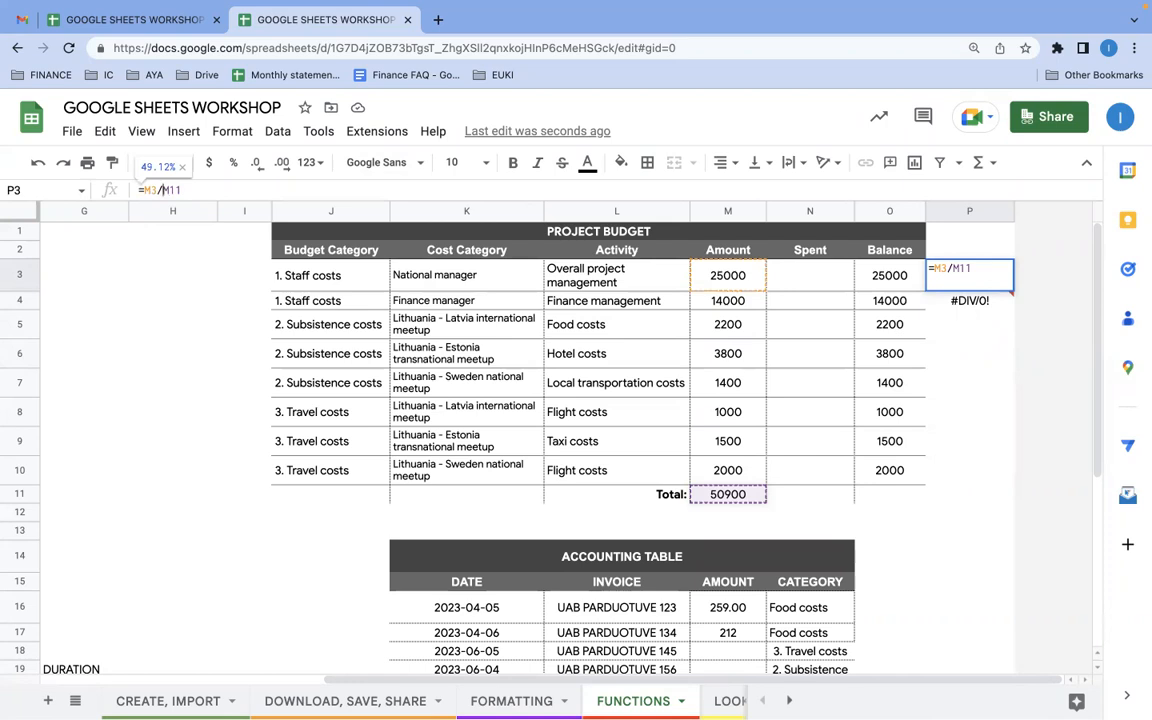
key("F4")
key("Return")
left_click(960, 282)
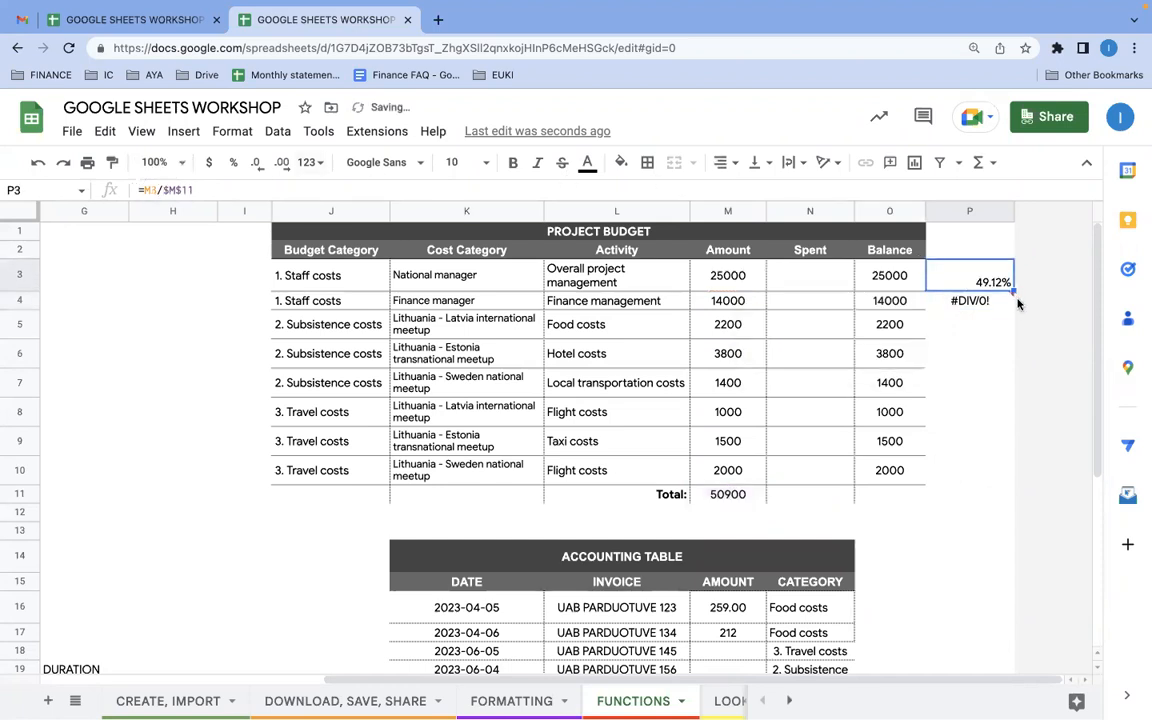
left_click(214, 189)
key("F4")
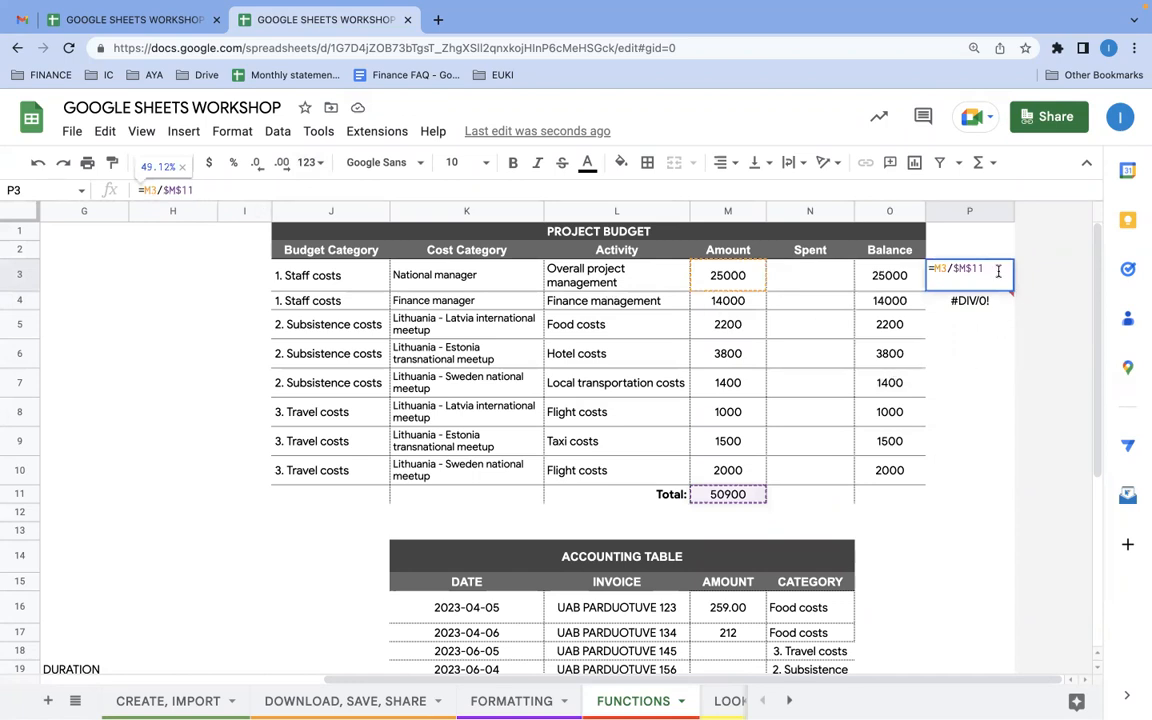
left_click(948, 380)
Fill the P3 percentage formula down through P10.
left_click(965, 282)
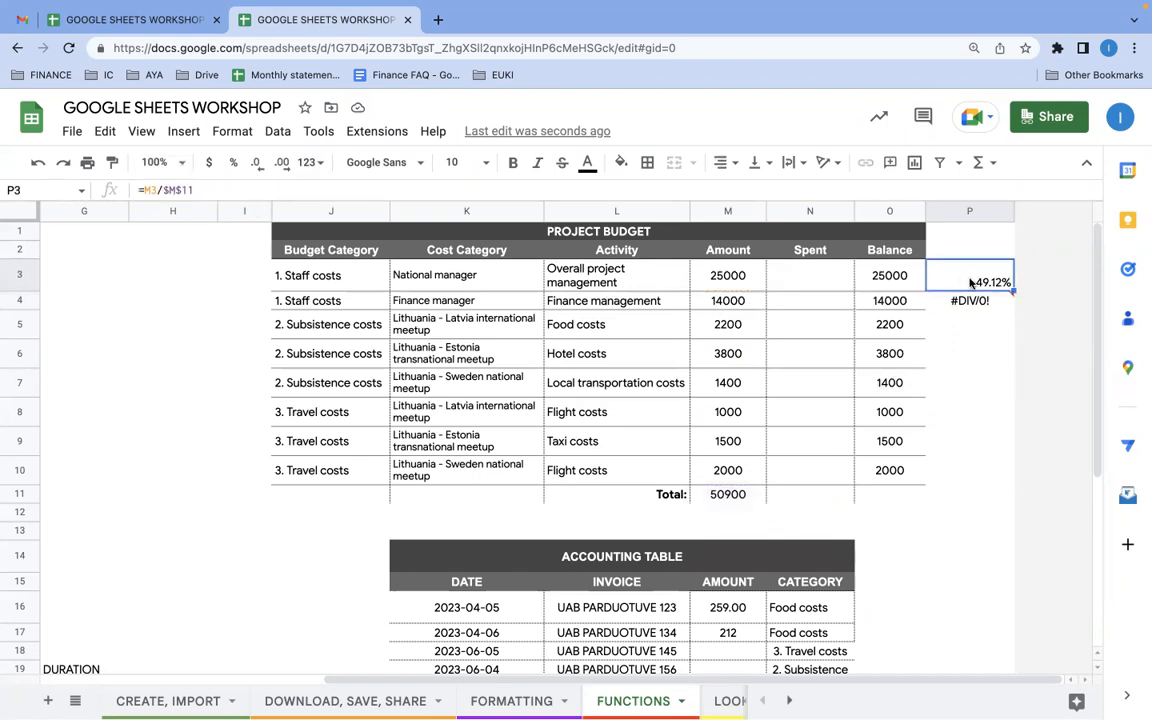
left_click_drag(1012, 290, 990, 476)
left_click(949, 541)
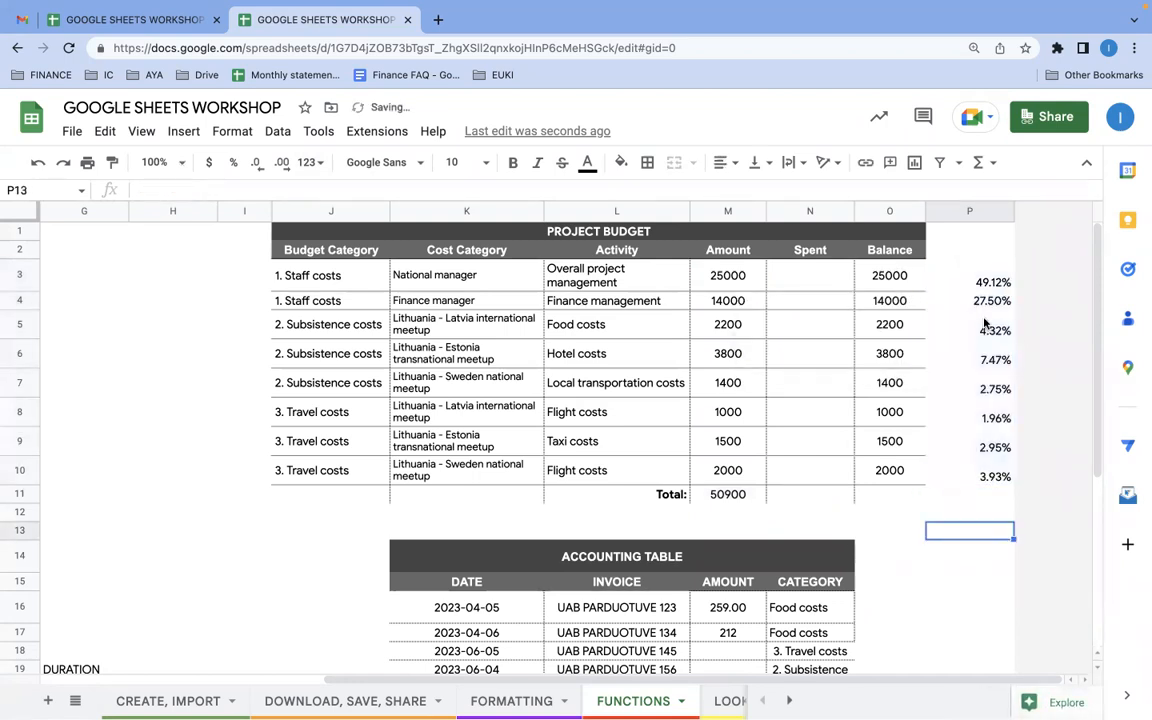
Examine the formulas in P6, the total cell M11 and P3 to compare their relative and absolute references.
left_click(976, 354)
left_click(233, 185)
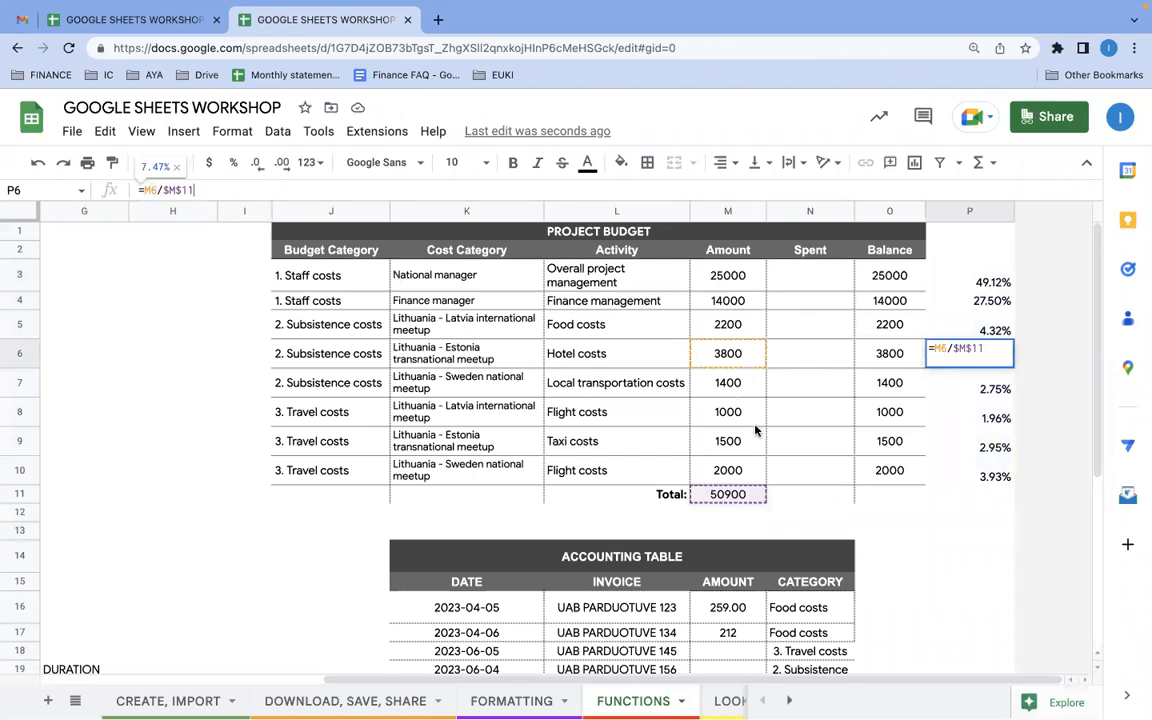
left_click(941, 500)
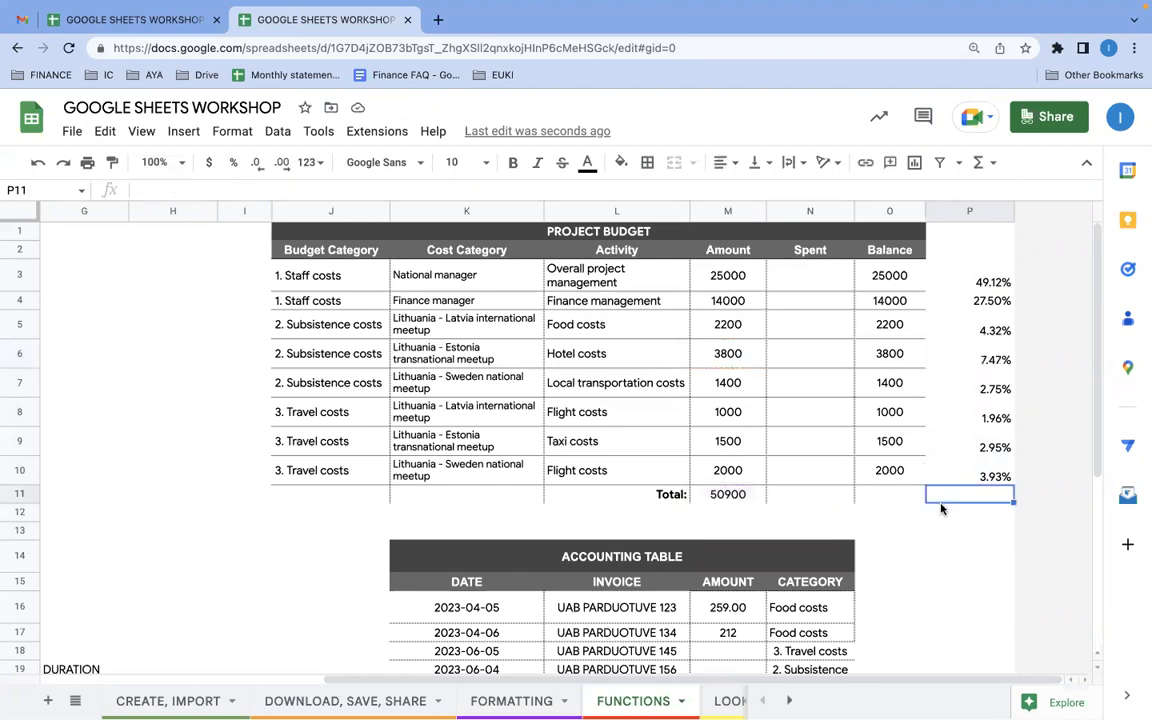
scroll(689, 458, "left", 3)
scroll(689, 458, "right", 3)
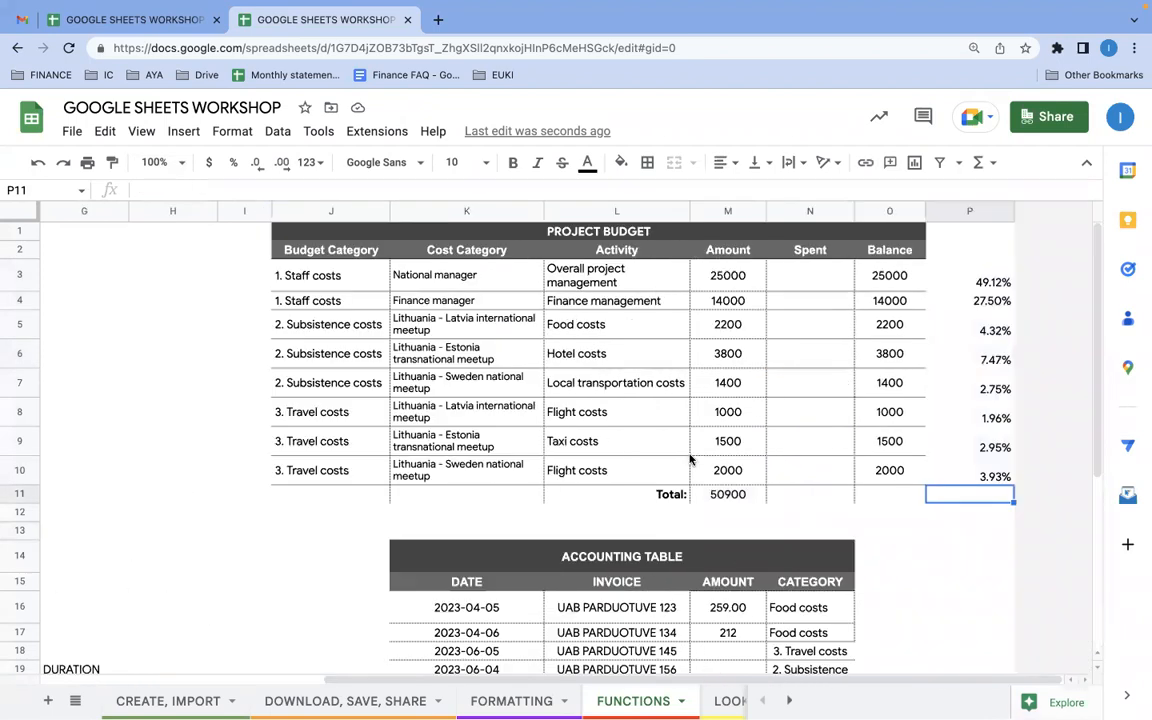
left_click(730, 494)
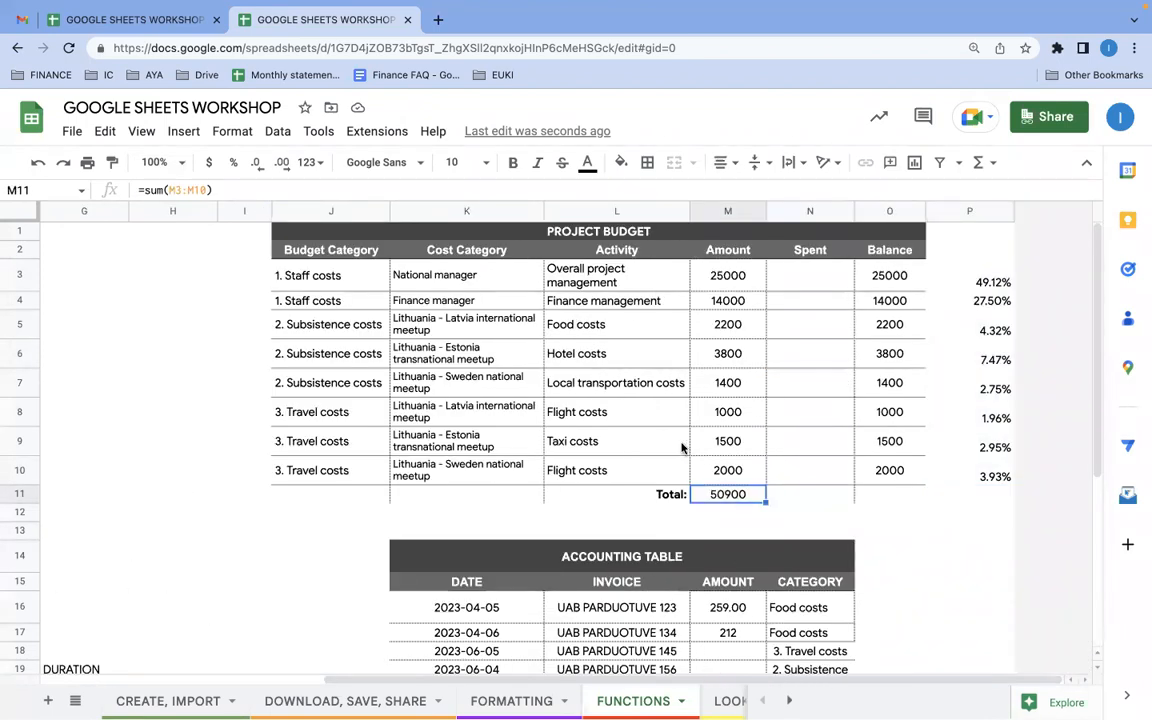
left_click(996, 283)
scroll(622, 404, "left", 6)
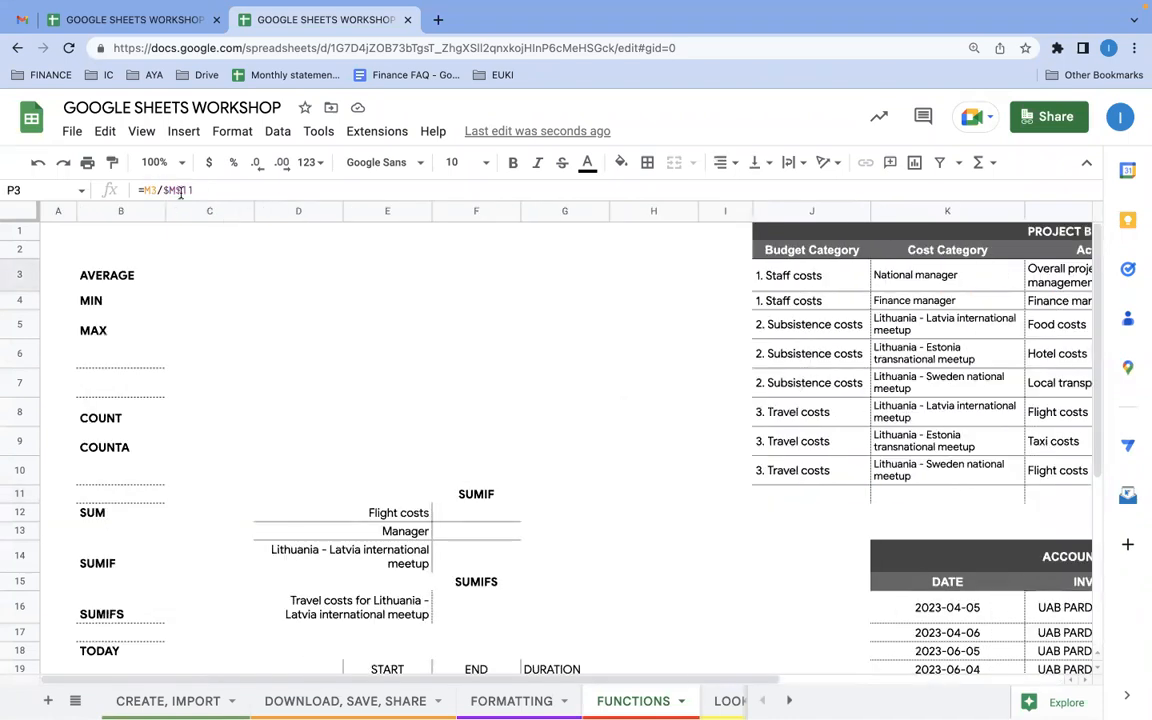
left_click(177, 190)
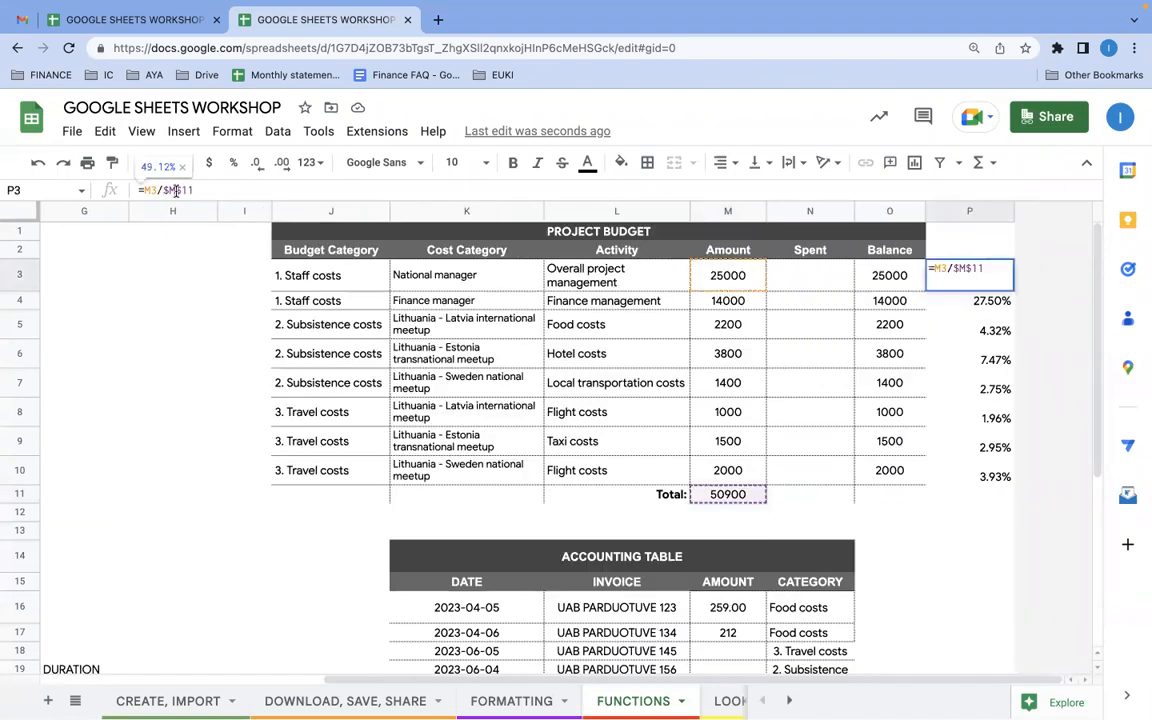
Examine the SUMIF and SUMIFS exercises and the Flight costs activity in the project budget table.
scroll(226, 428, "left", 6)
left_click(262, 437)
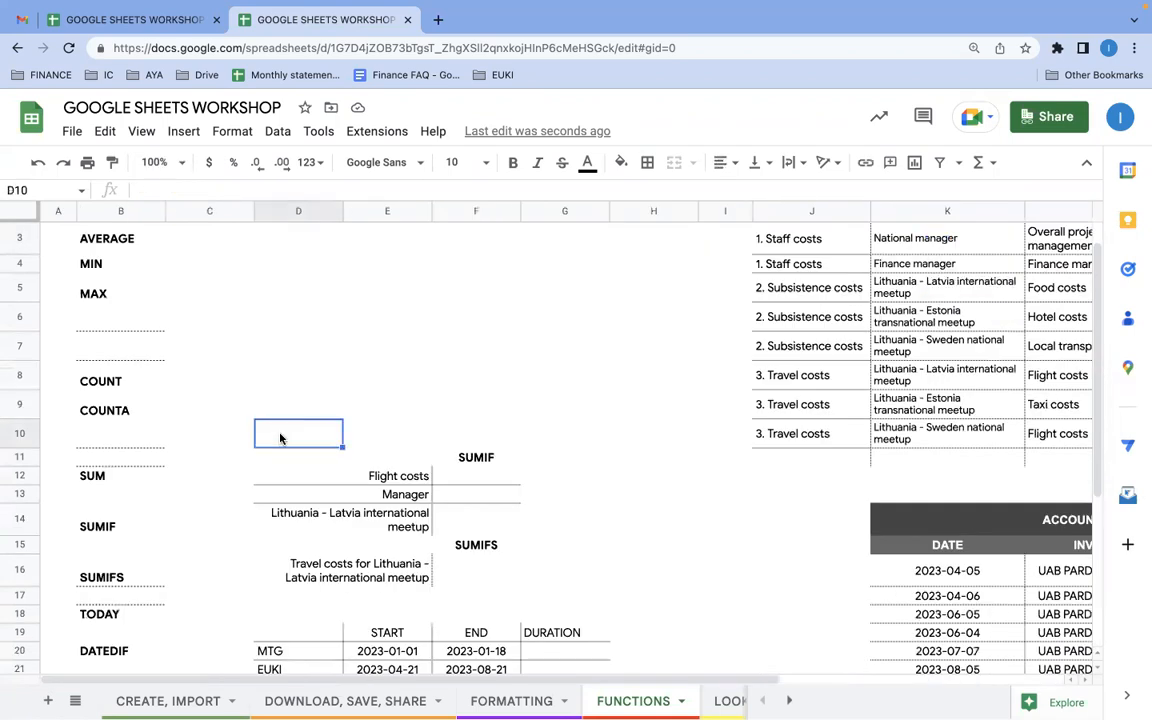
scroll(275, 437, "down", 3)
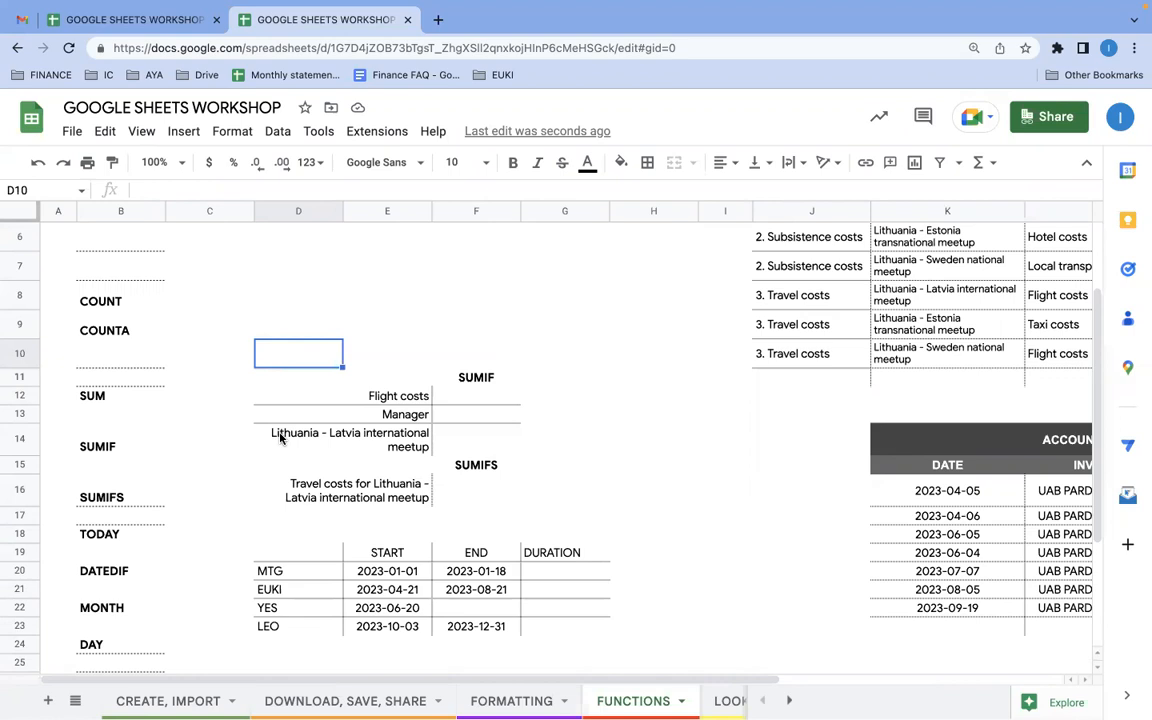
scroll(622, 451, "right", 5)
scroll(622, 451, "up", 2)
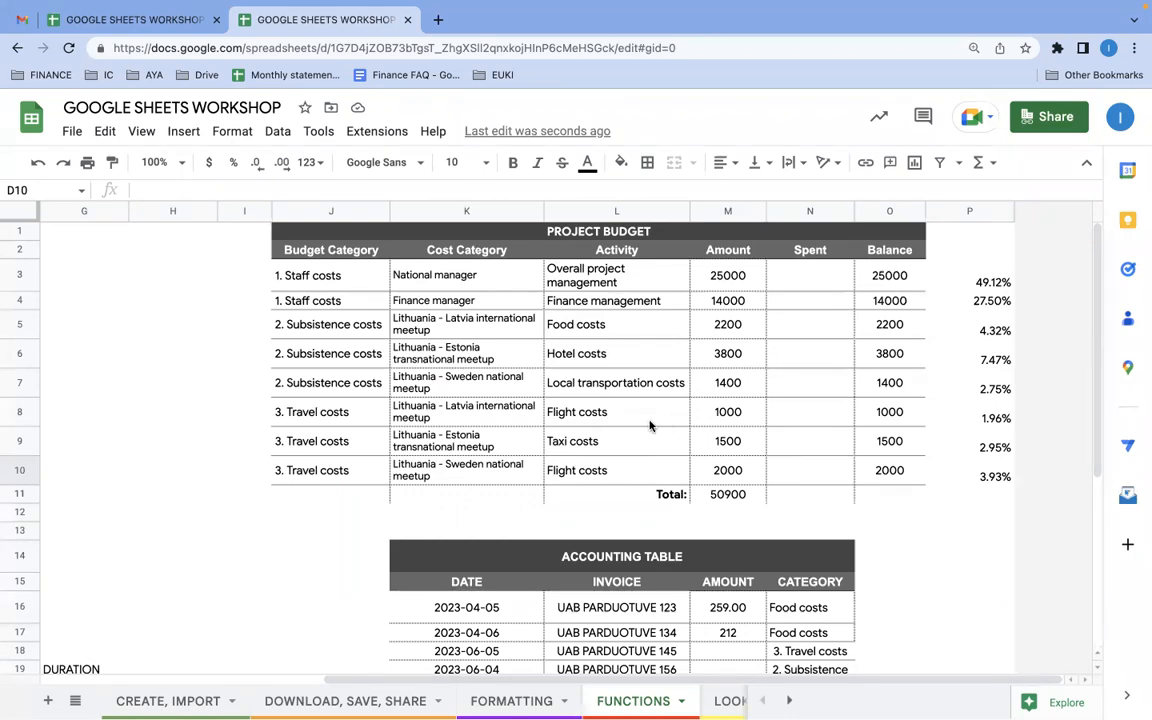
left_click(577, 414)
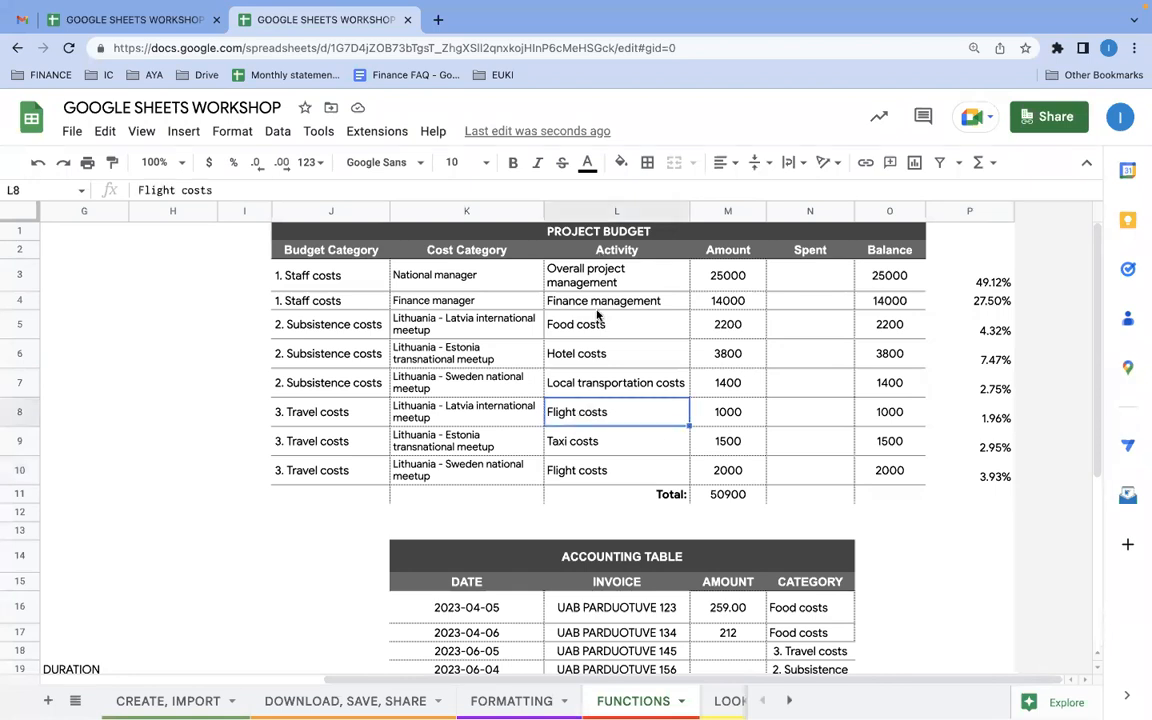
Start a SUMIF formula in F12, beside the Flight costs label of the SUMIF exercise.
left_click(591, 470)
left_click(589, 412)
left_click(589, 470)
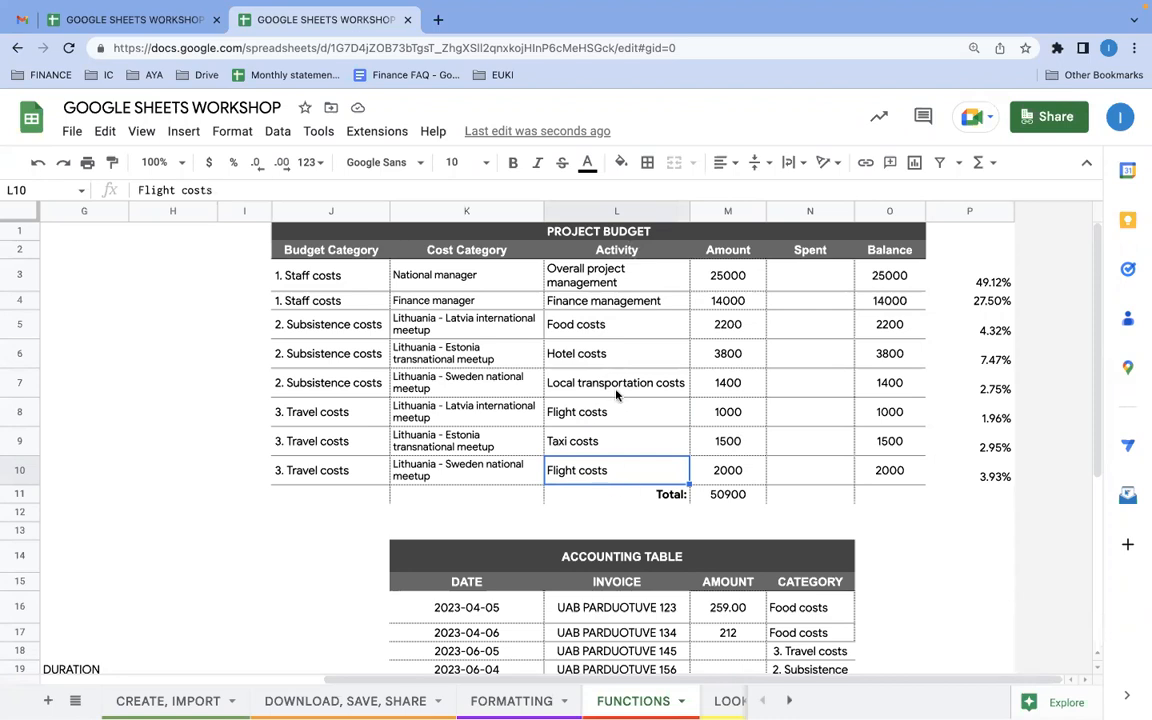
scroll(615, 398, "left", 5)
scroll(615, 398, "down", 1)
left_click(406, 447)
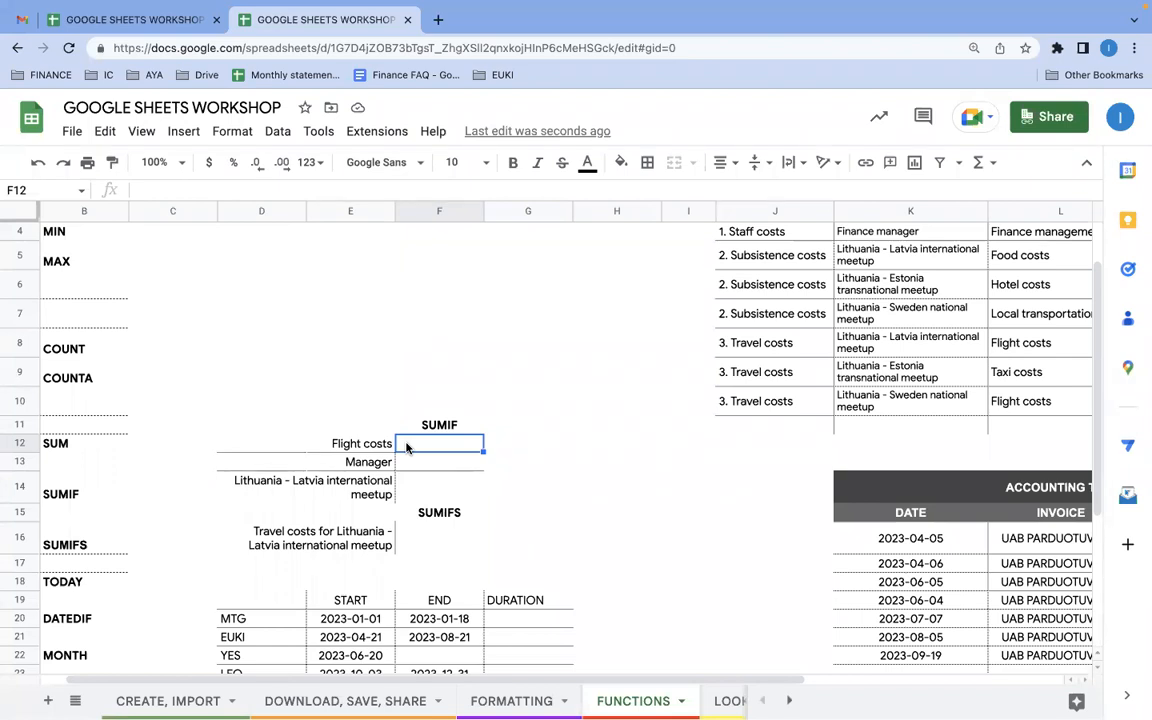
type("=")
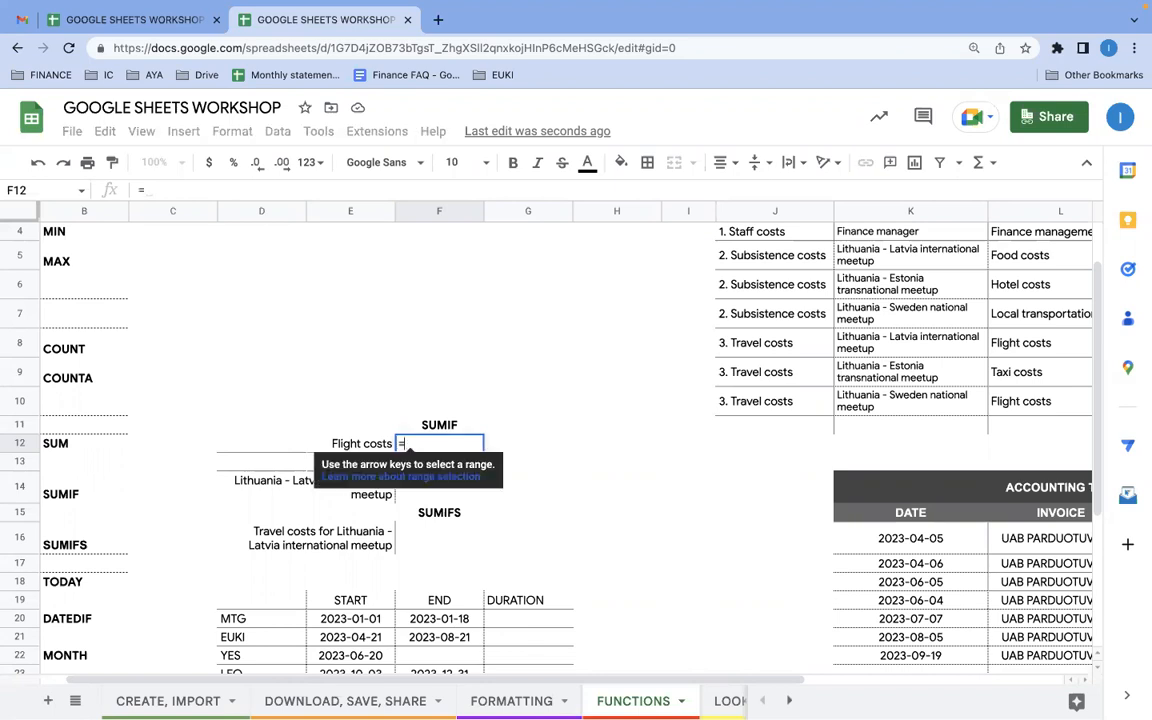
type("sum")
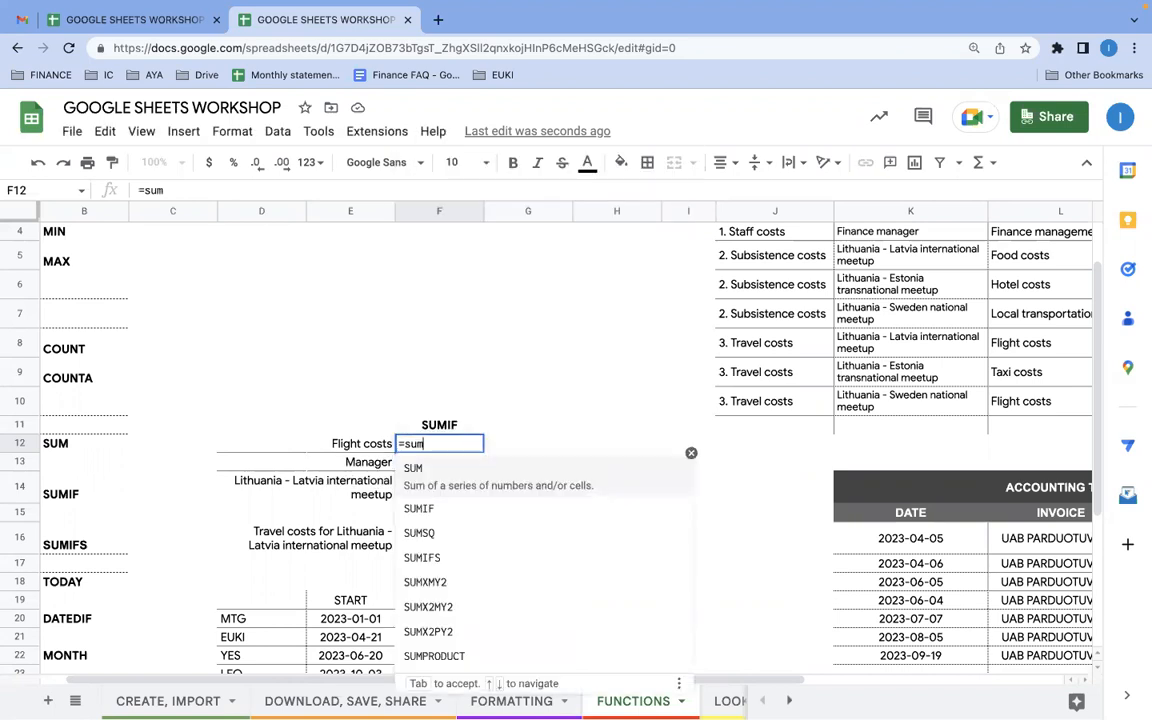
type("if(")
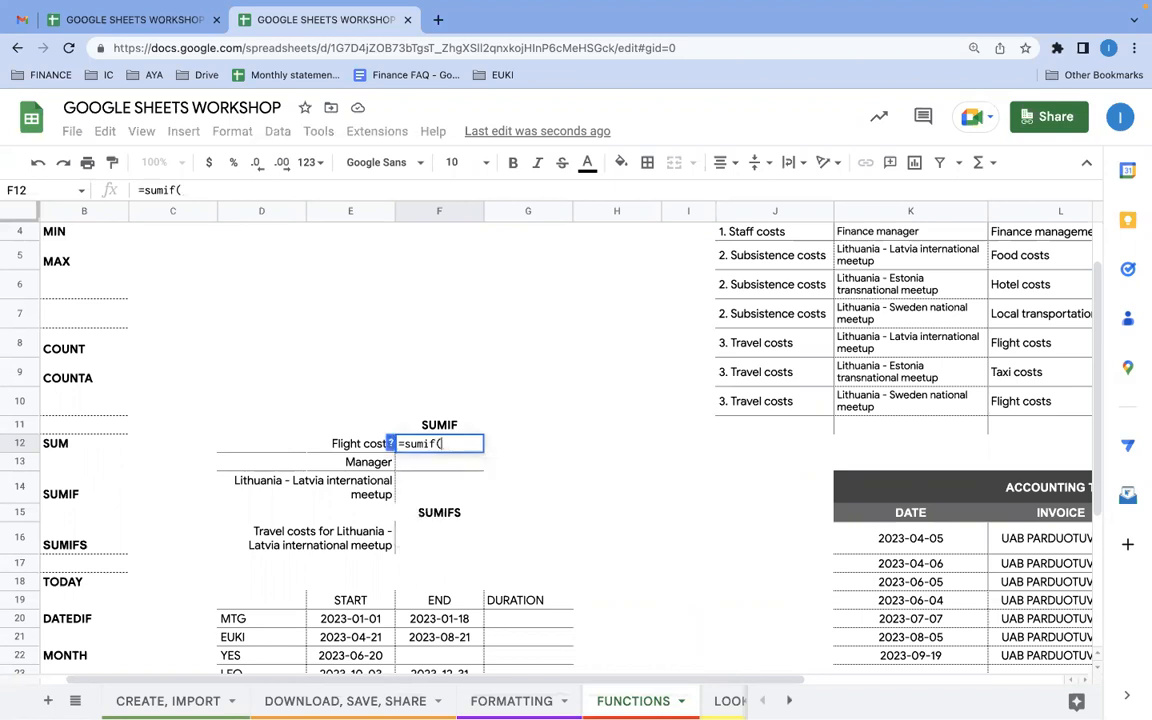
left_click(391, 442)
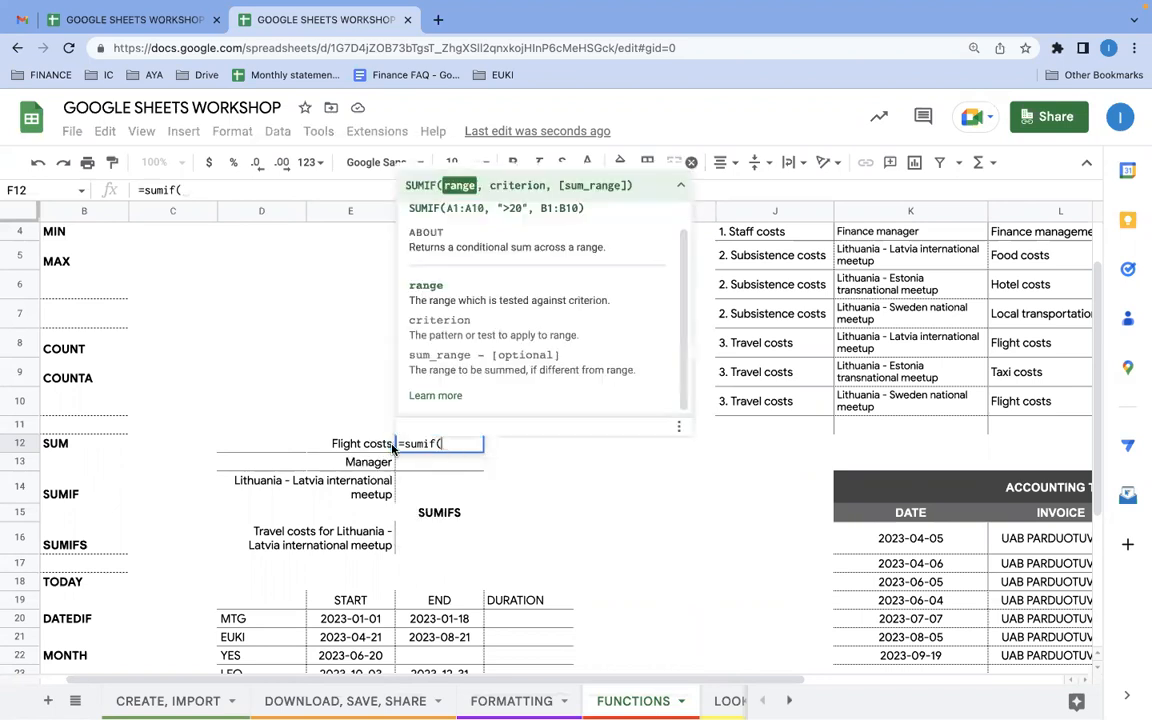
left_click(680, 185)
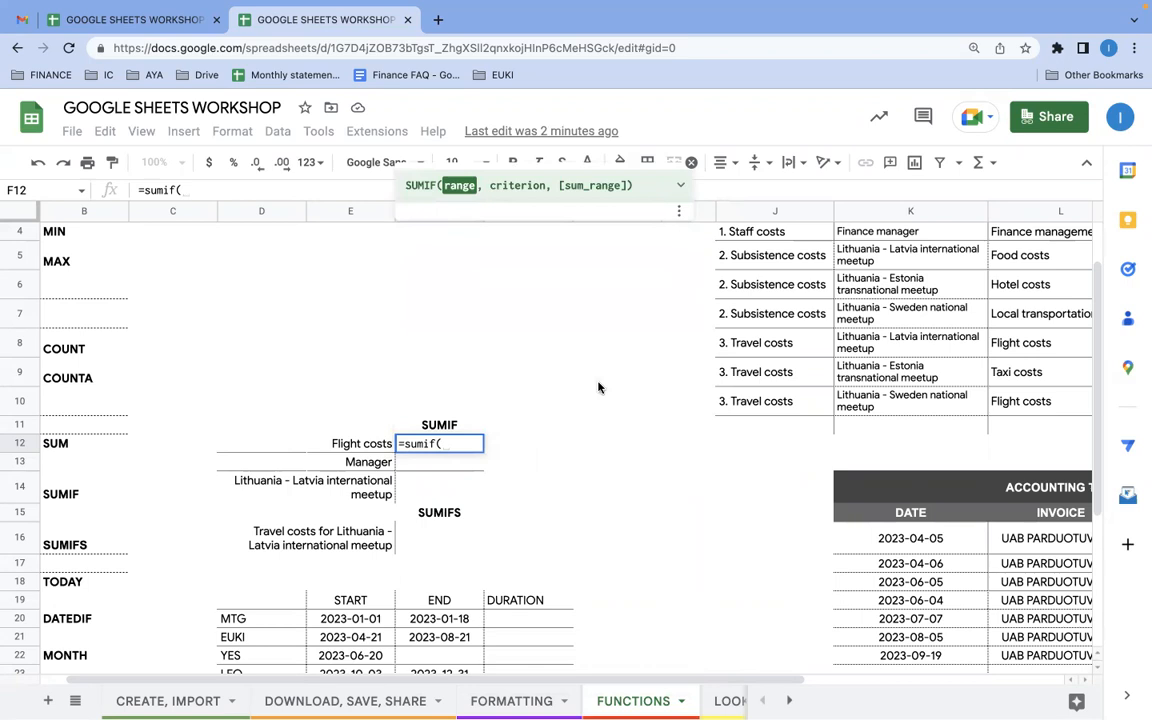
Use the project budget activities L3:L10 as the range tested by the F12 SUMIF formula.
scroll(598, 386, "right", 5)
scroll(598, 386, "up", 1)
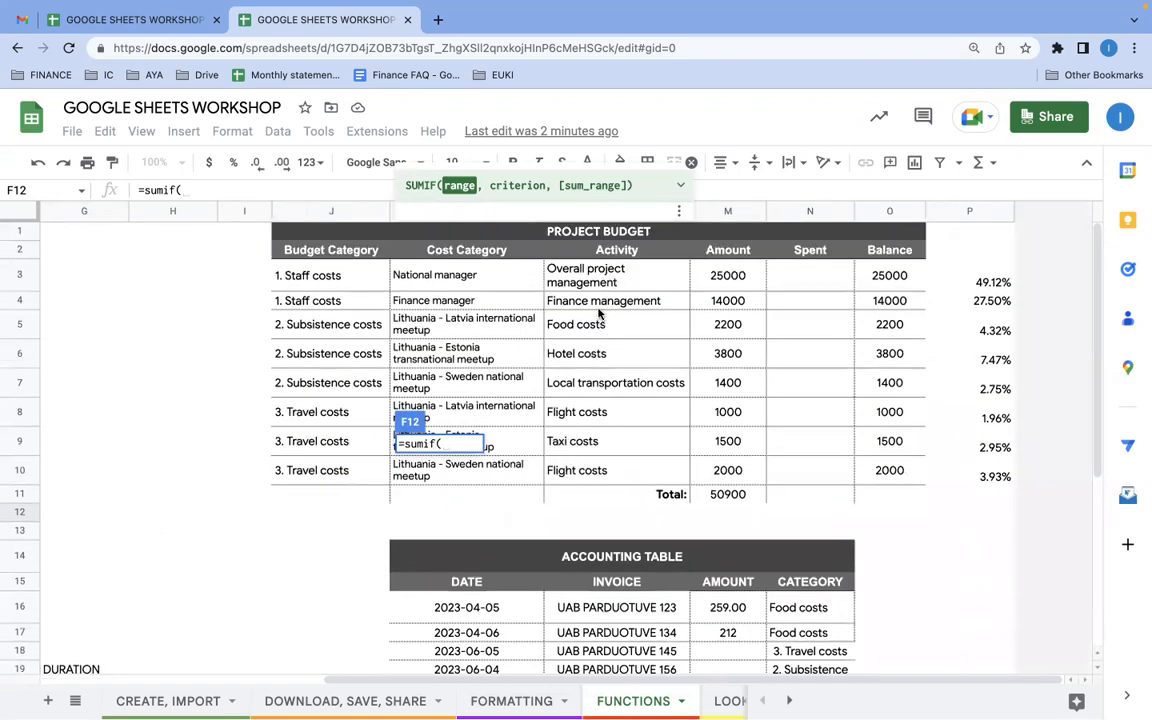
left_click_drag(588, 276, 580, 462)
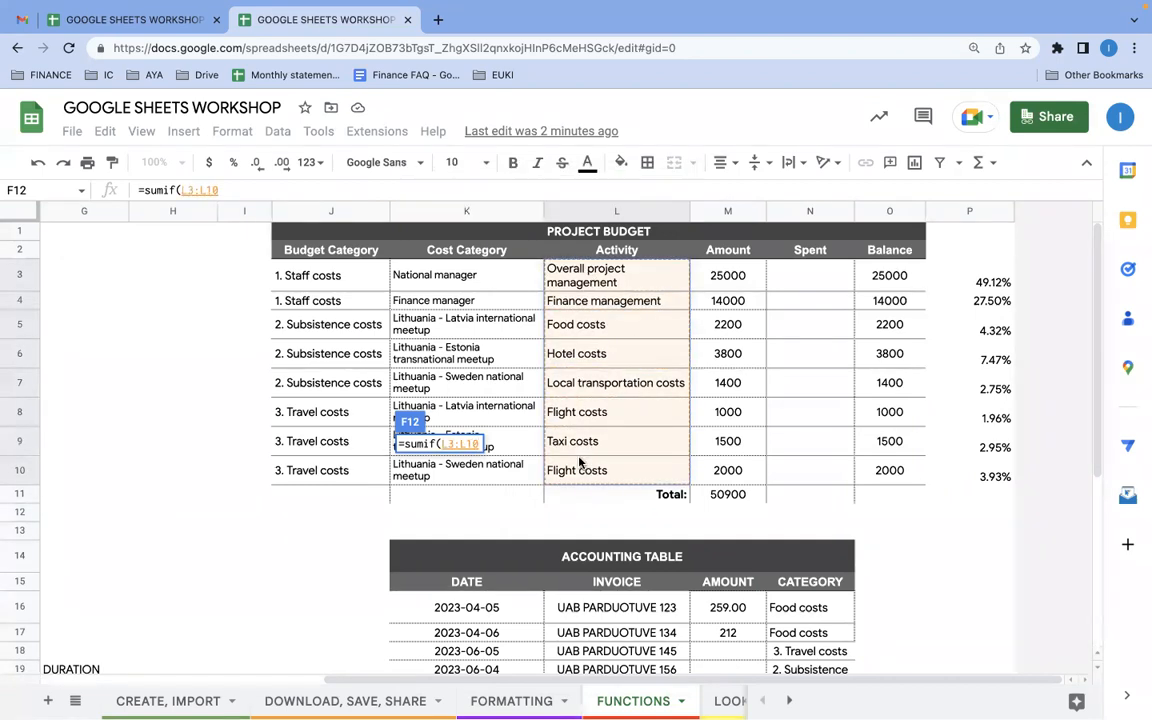
type(",")
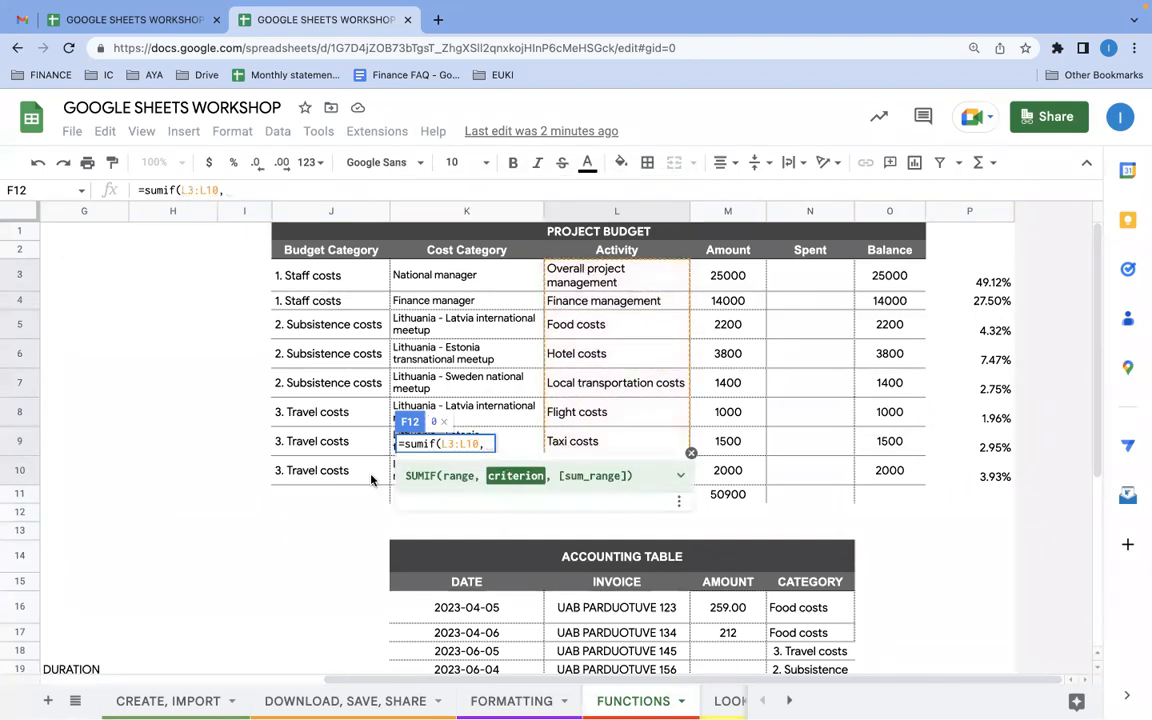
scroll(225, 533, "down", 3)
scroll(225, 533, "left", 4)
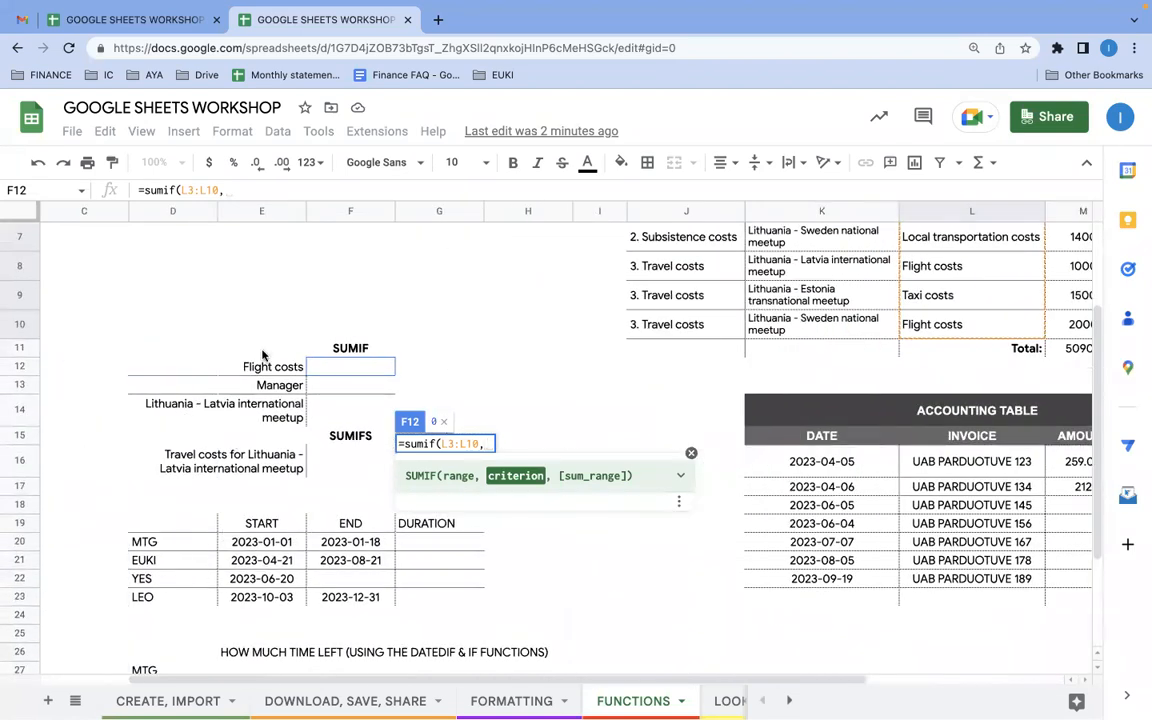
type("\"flight costs\"")
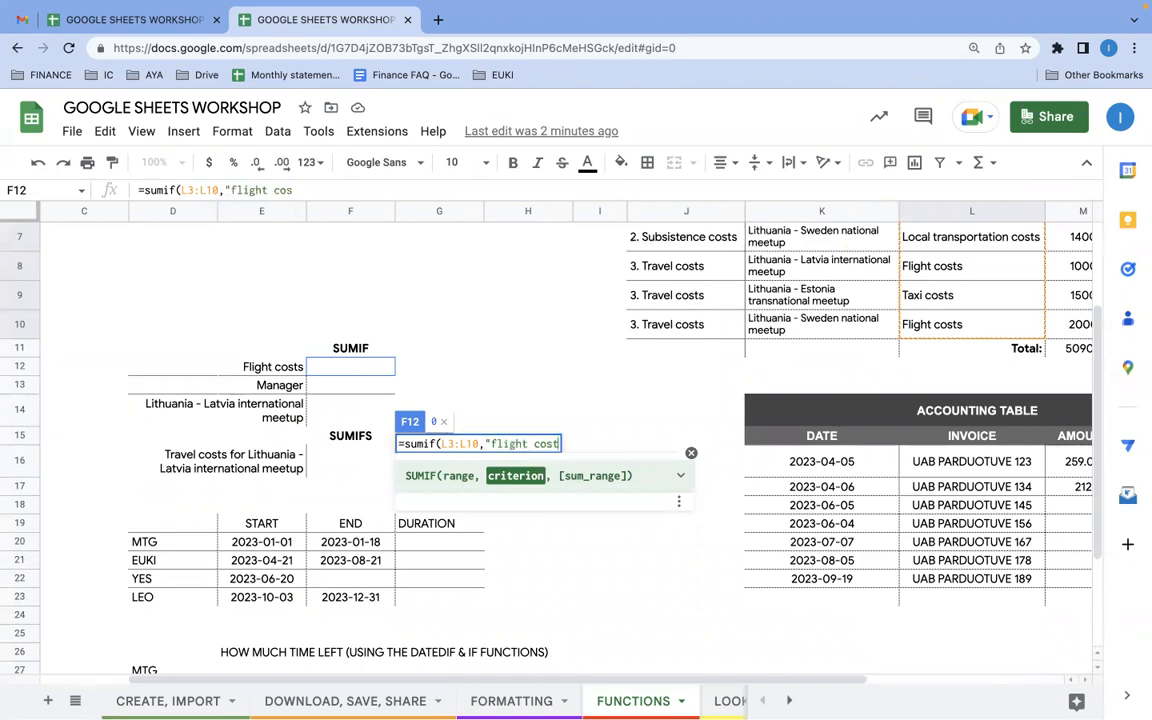
key("BackSpace")
key("BackSpace")
key("BackSpace")
key("BackSpace")
key("BackSpace")
key("BackSpace")
key("BackSpace")
key("BackSpace")
key("BackSpace")
key("BackSpace")
key("BackSpace")
key("BackSpace")
key("BackSpace")
key("BackSpace")
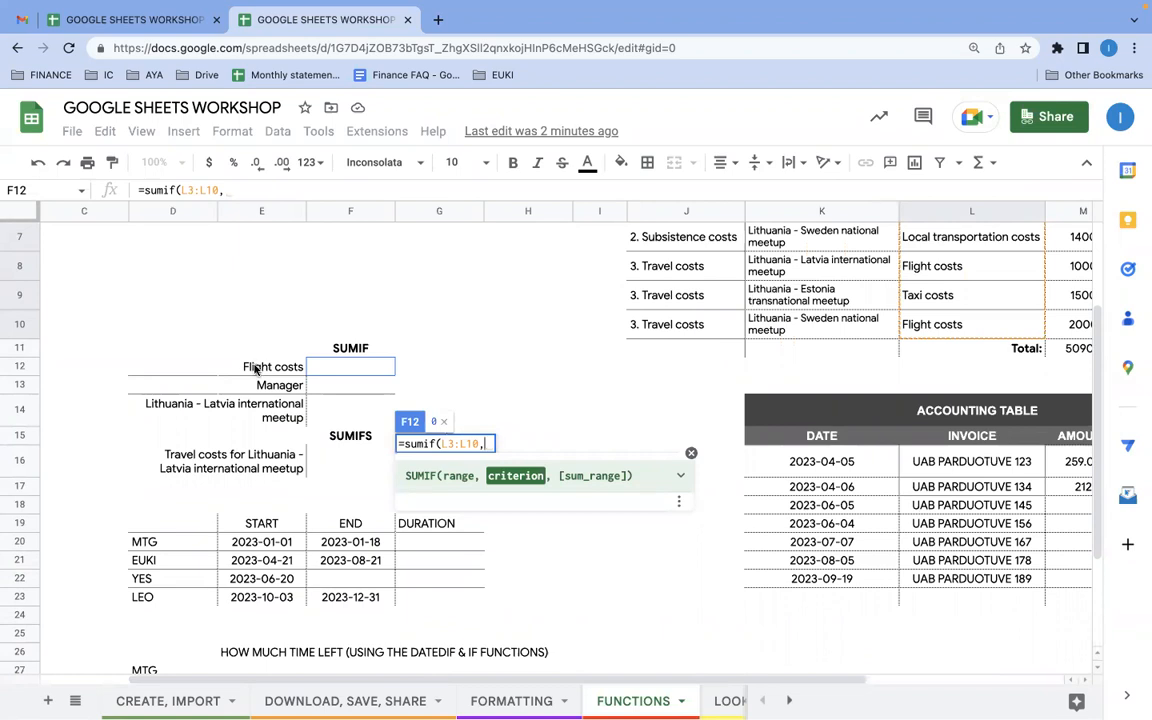
Complete the F12 SUMIF formula with D12 as the criterion and the amounts M3:M10 as the sum range.
type("D12,")
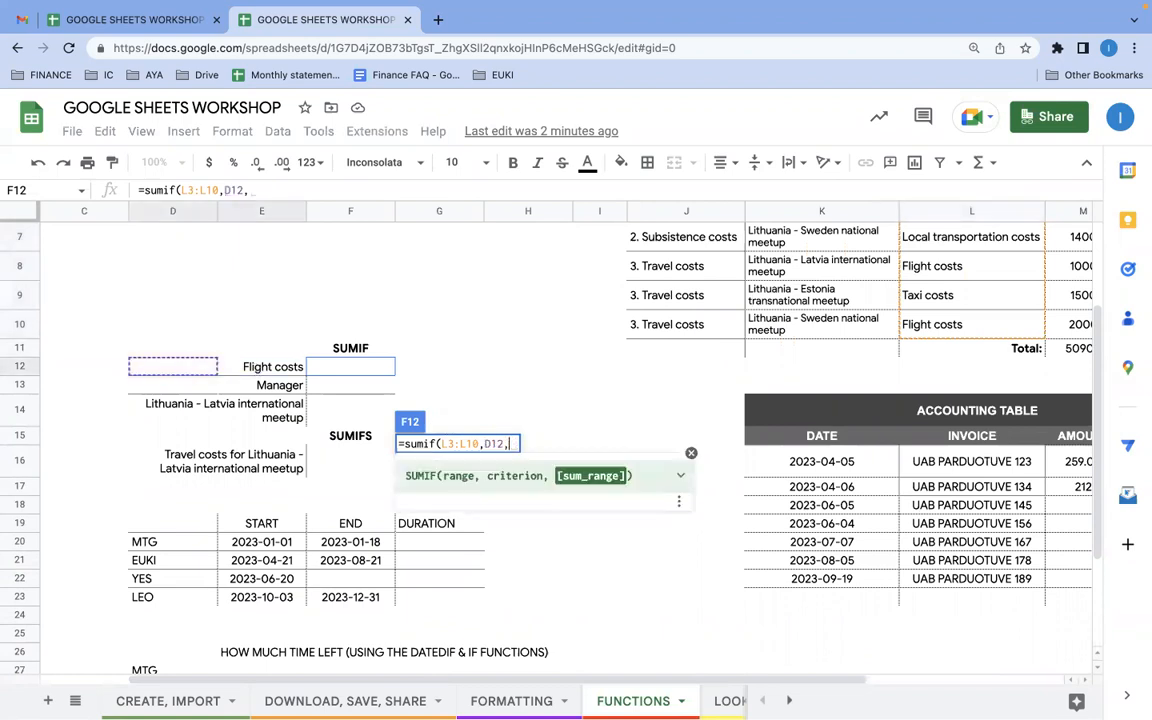
scroll(700, 370, "right", 1)
scroll(700, 370, "up", 1)
scroll(731, 371, "up", 3)
scroll(731, 371, "right", 2)
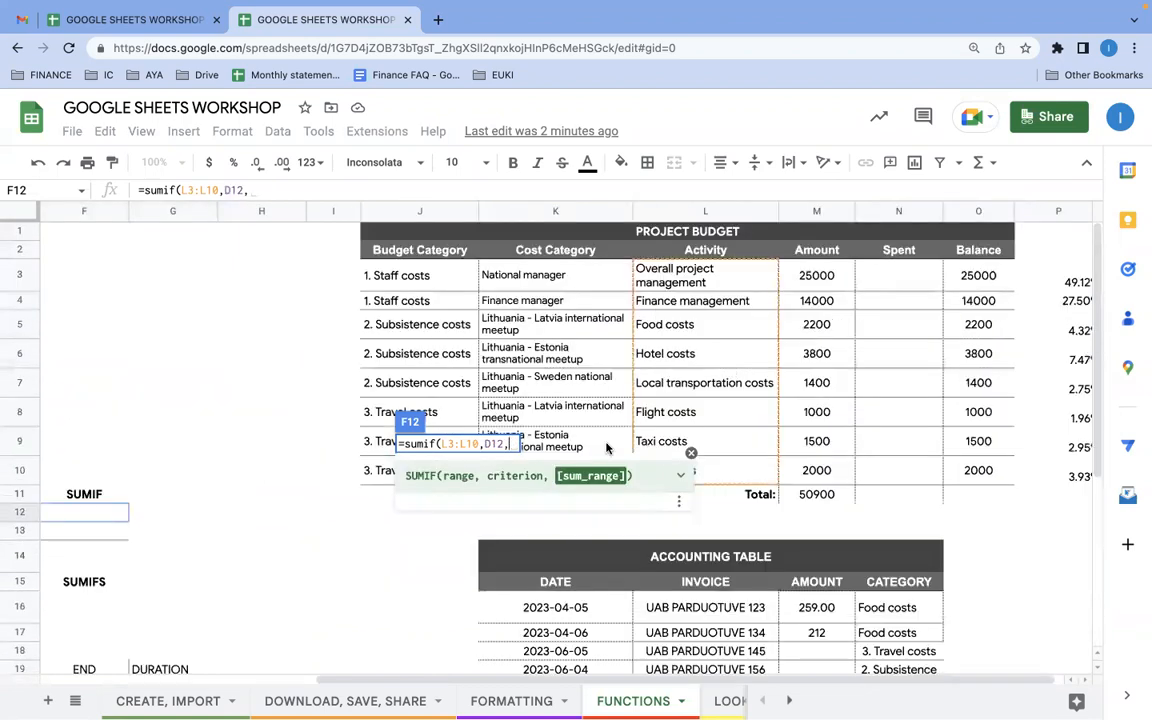
left_click_drag(810, 276, 812, 468)
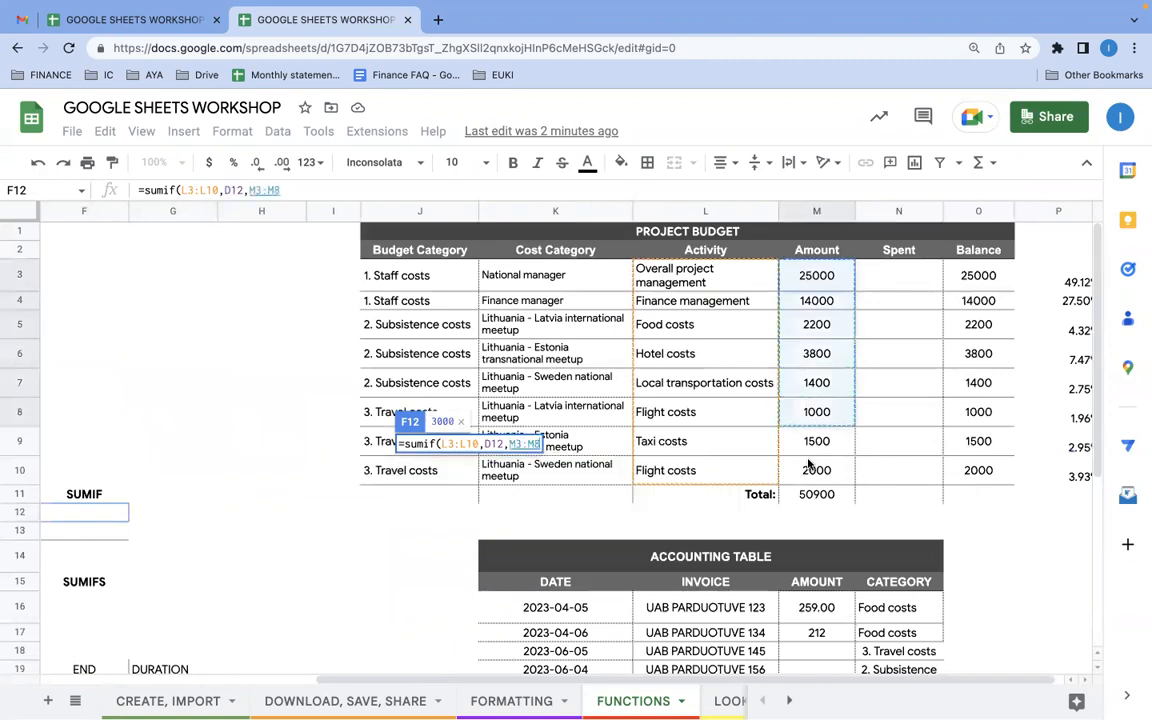
type(")")
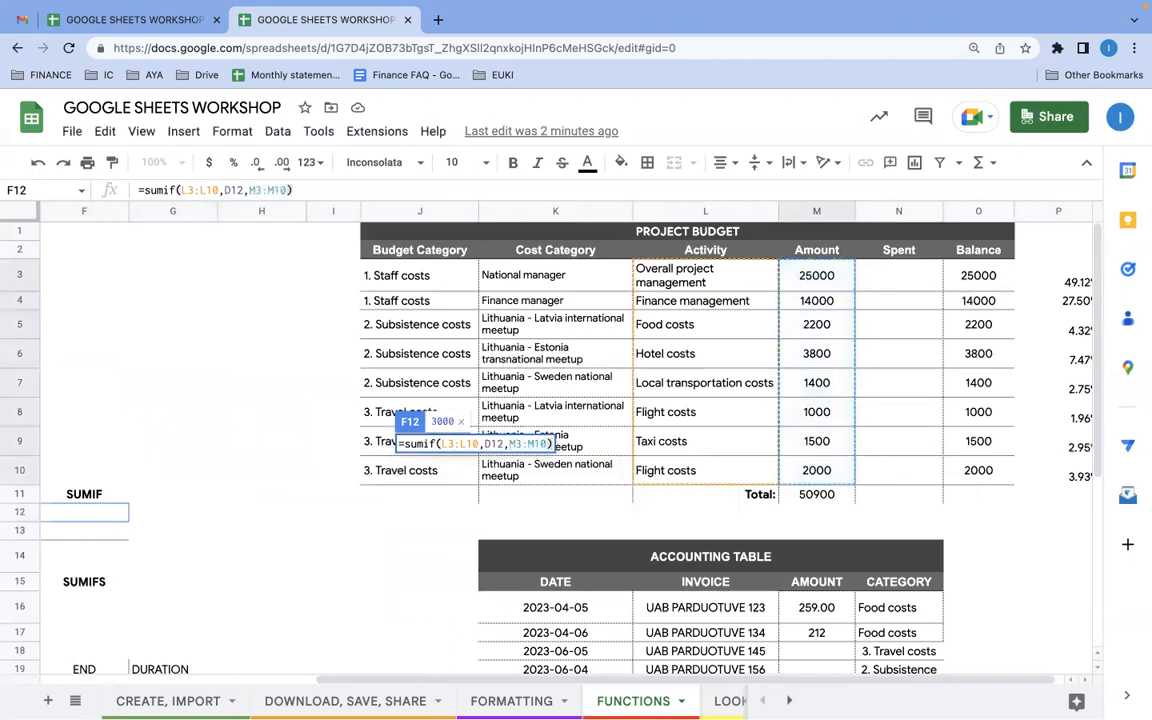
key("Return")
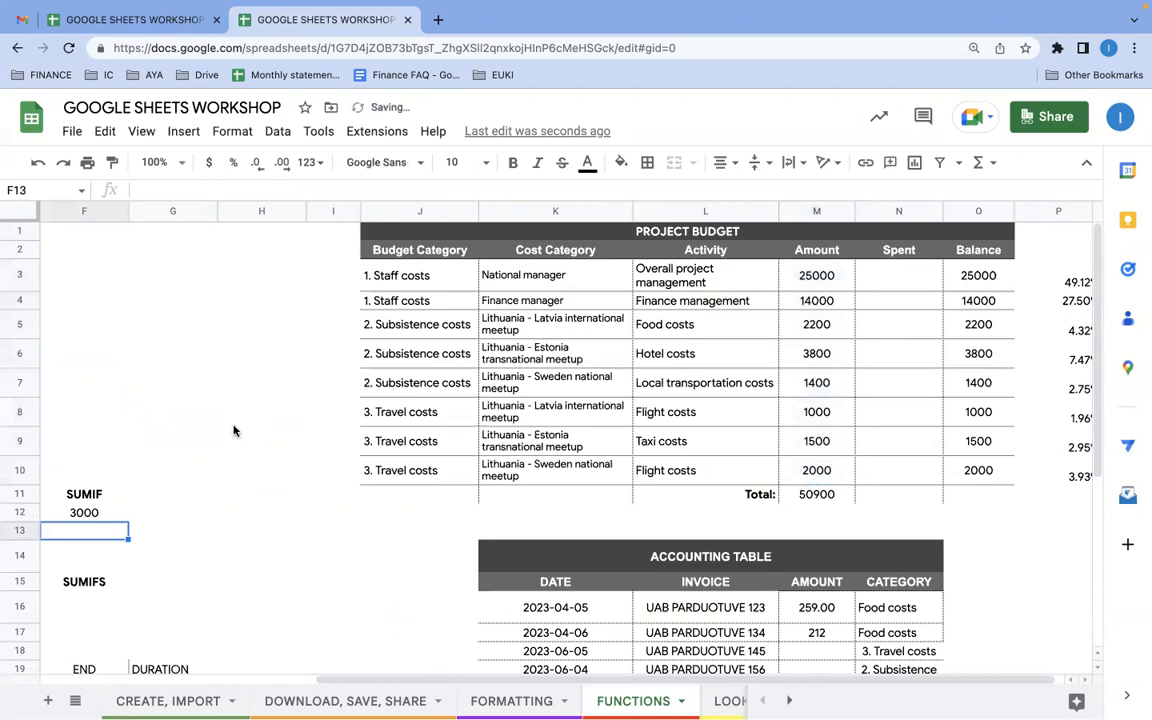
Check the SUMIF result in F12 against the combined flight cost amounts in M8 and M10.
scroll(235, 433, "left", 10)
scroll(235, 433, "down", 1)
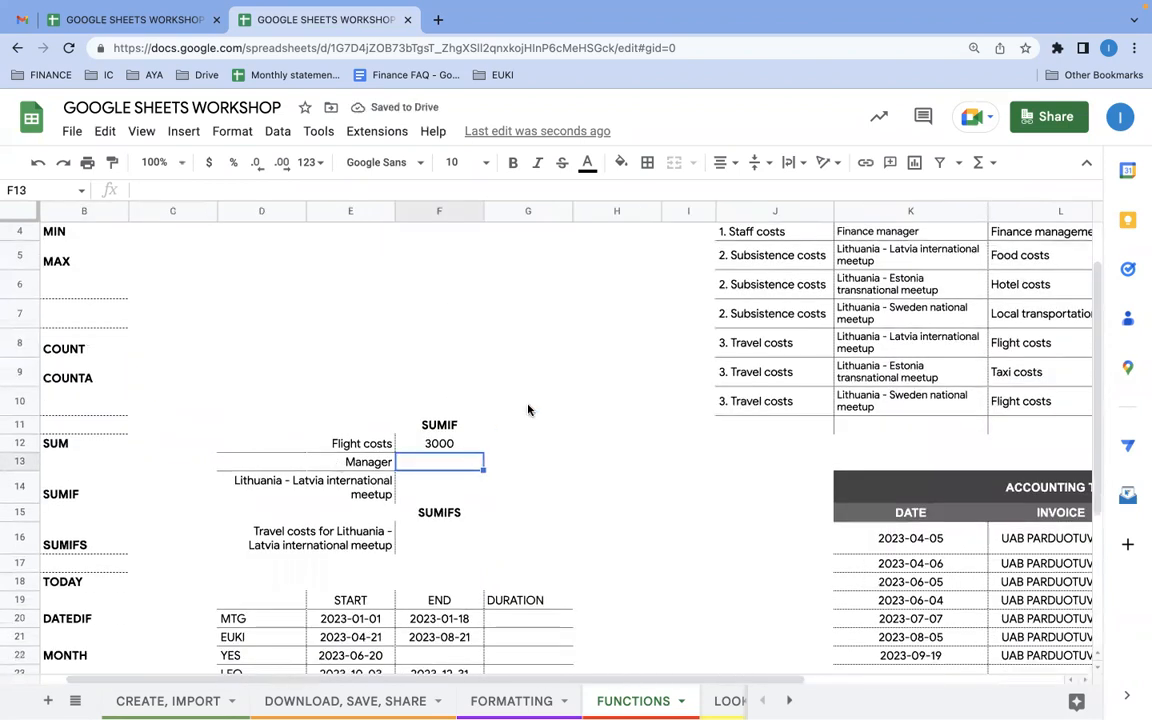
scroll(528, 410, "right", 5)
scroll(528, 410, "up", 1)
left_click(732, 375)
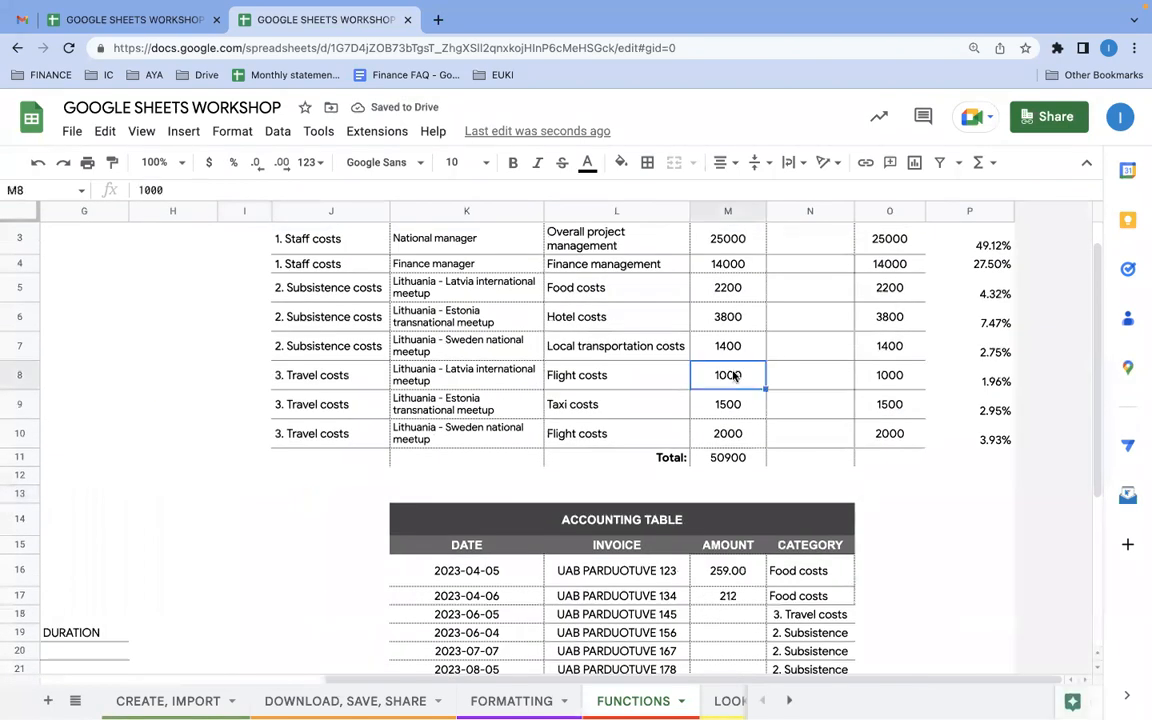
left_click(725, 433, "ctrl")
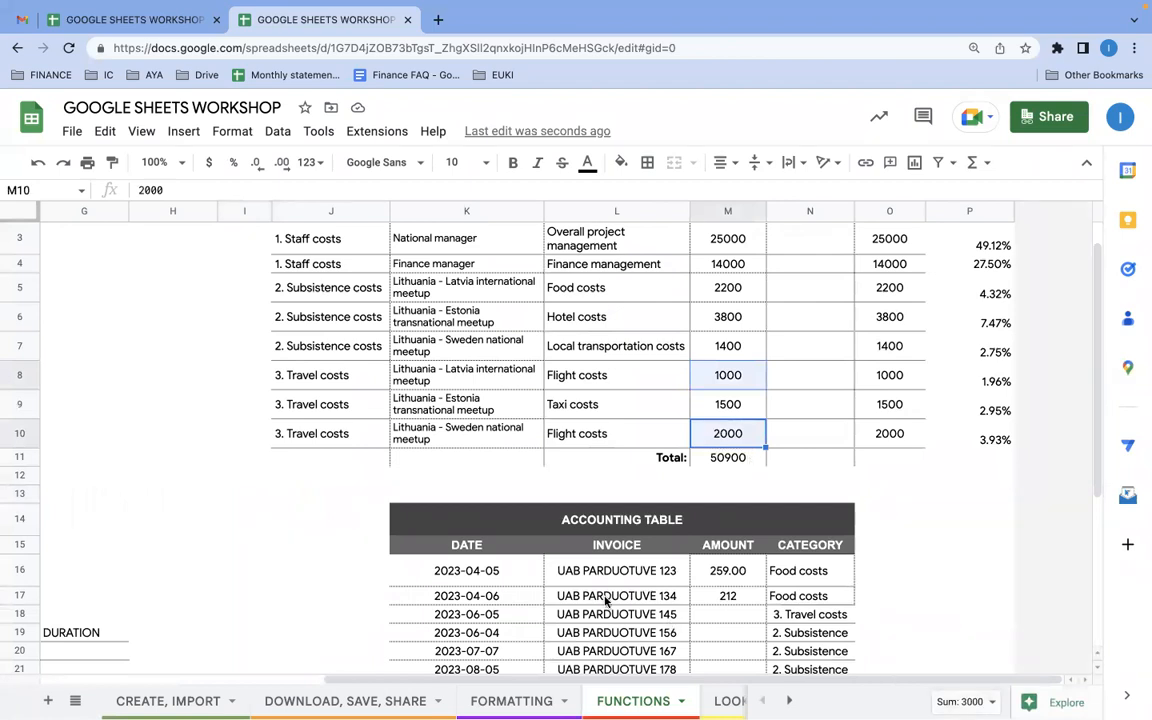
Examine the Manager exercise at F13 and the cost categories and activities of the two manager rows, K3:L4.
scroll(195, 545, "left", 5)
scroll(195, 545, "down", 1)
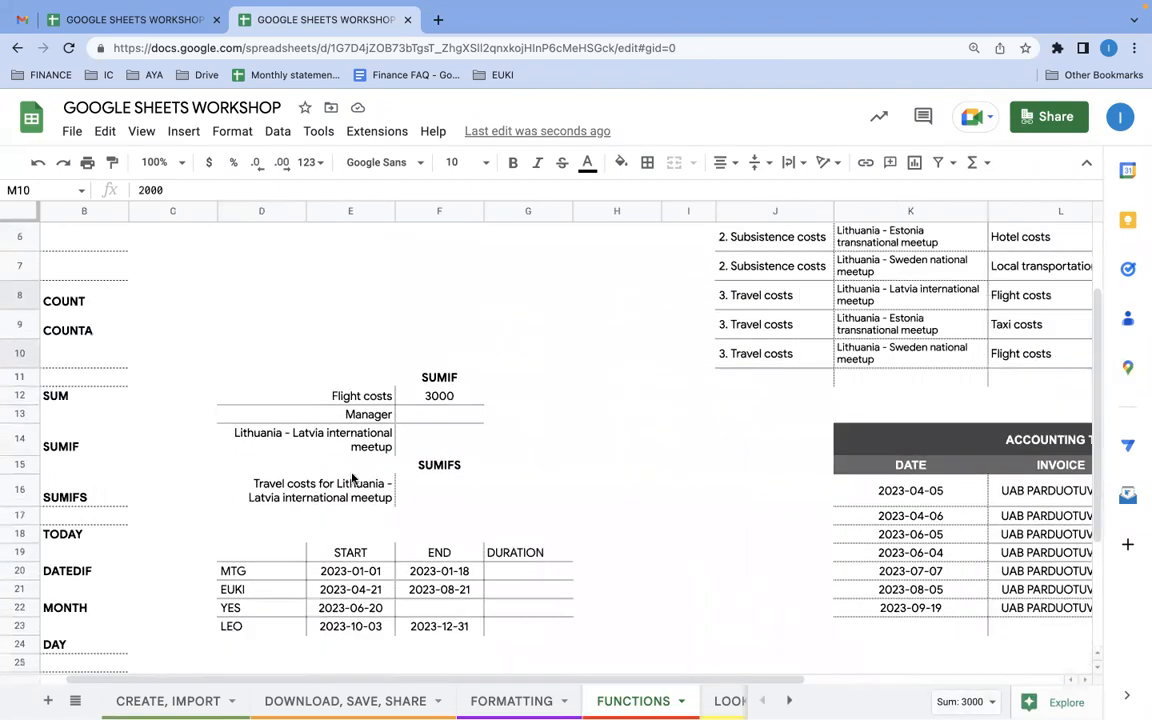
left_click(409, 420)
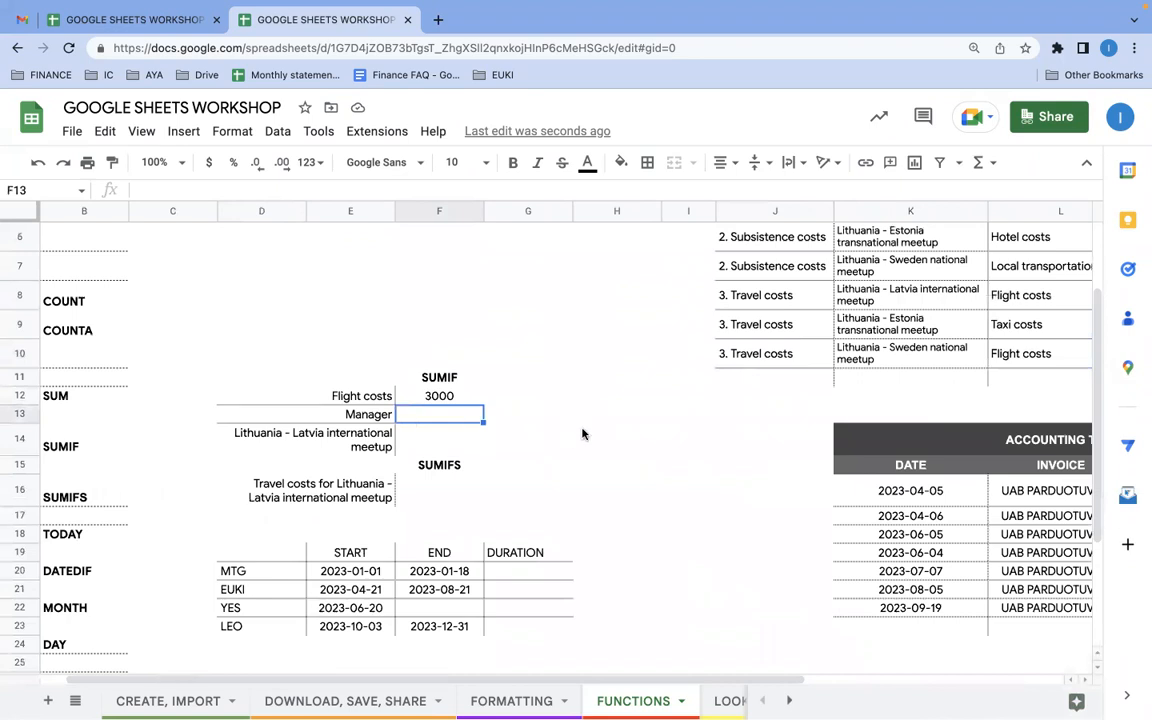
scroll(586, 432, "right", 5)
scroll(586, 432, "up", 2)
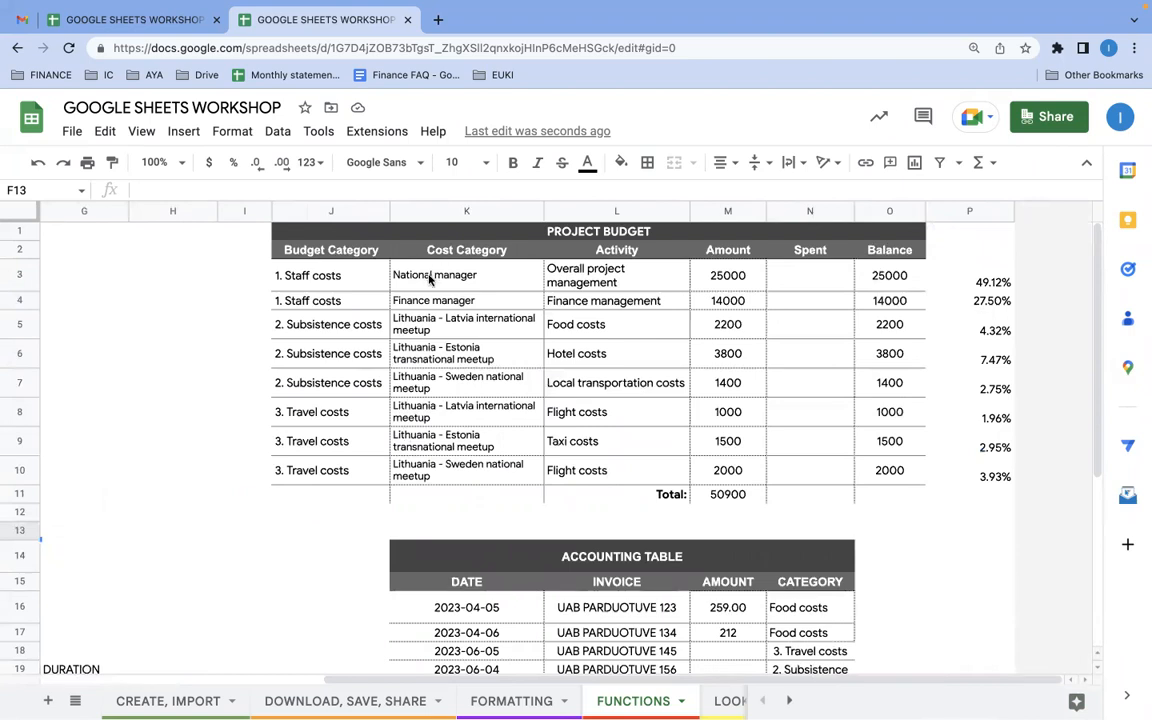
left_click_drag(395, 276, 405, 298)
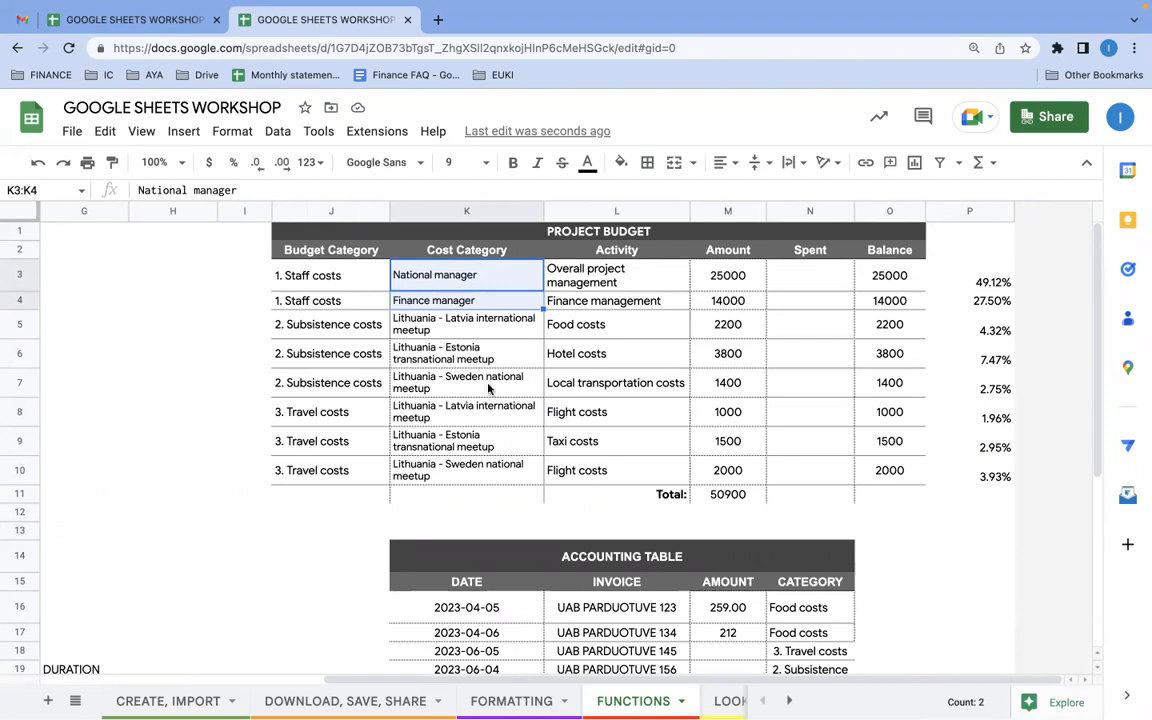
left_click(578, 276)
left_click(578, 303)
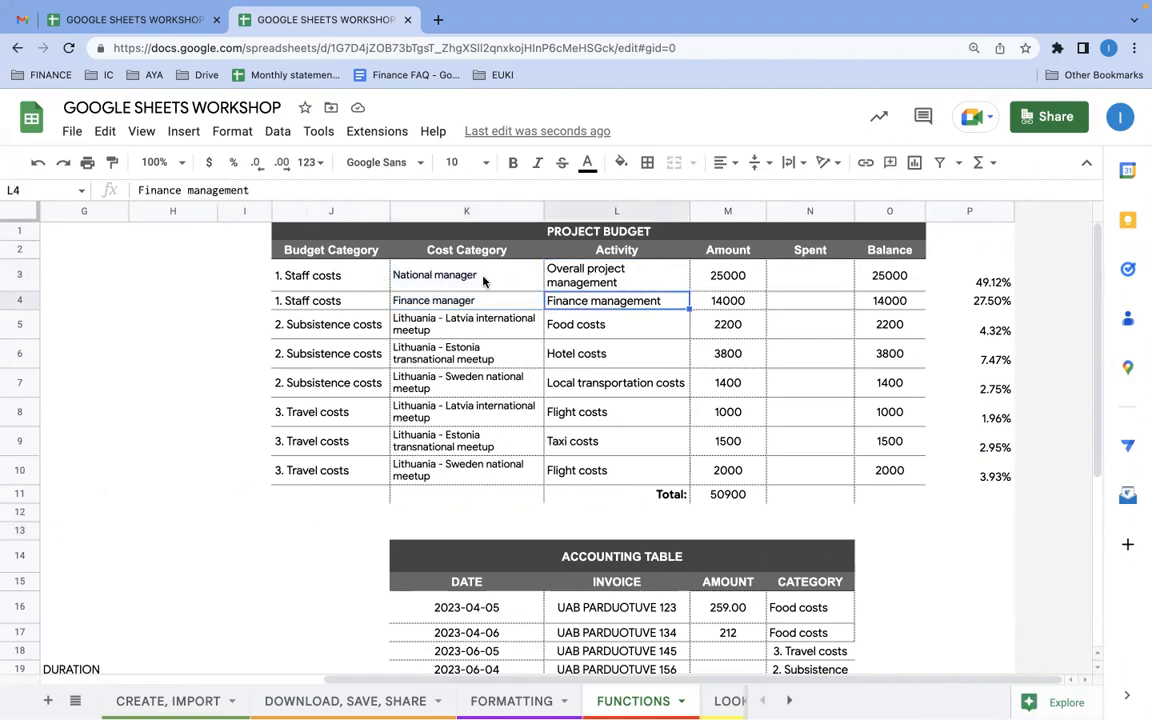
left_click_drag(450, 276, 535, 382)
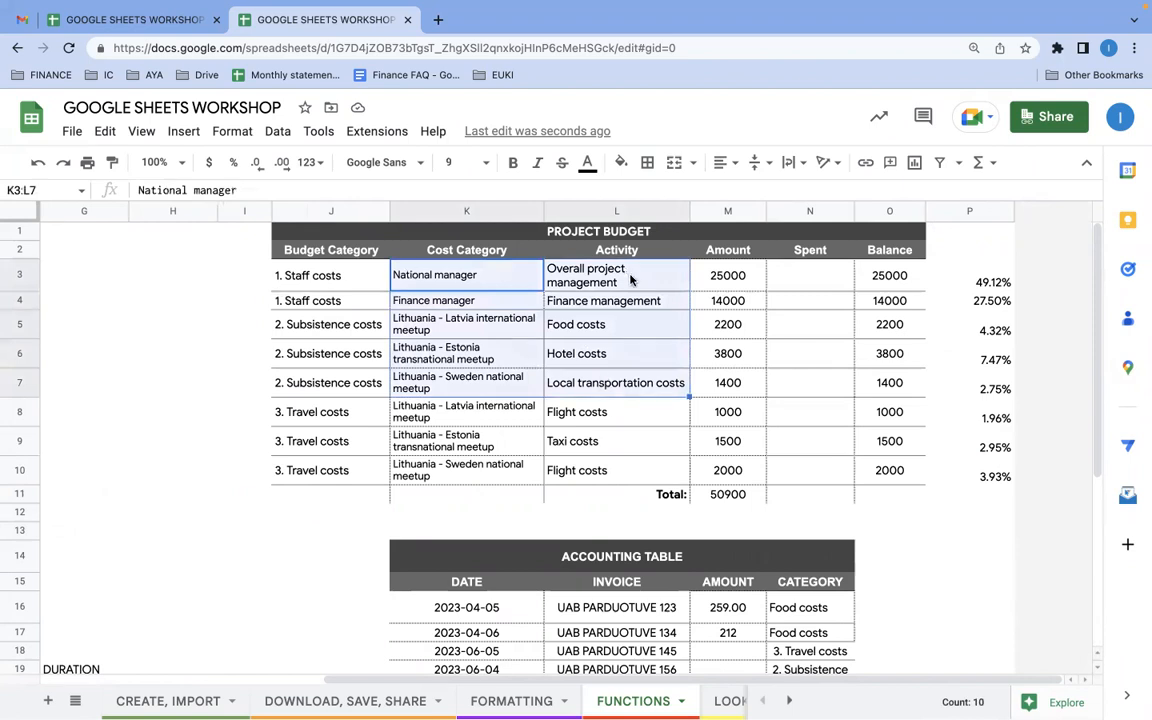
left_click(548, 278)
left_click(585, 303)
left_click_drag(420, 268, 575, 308)
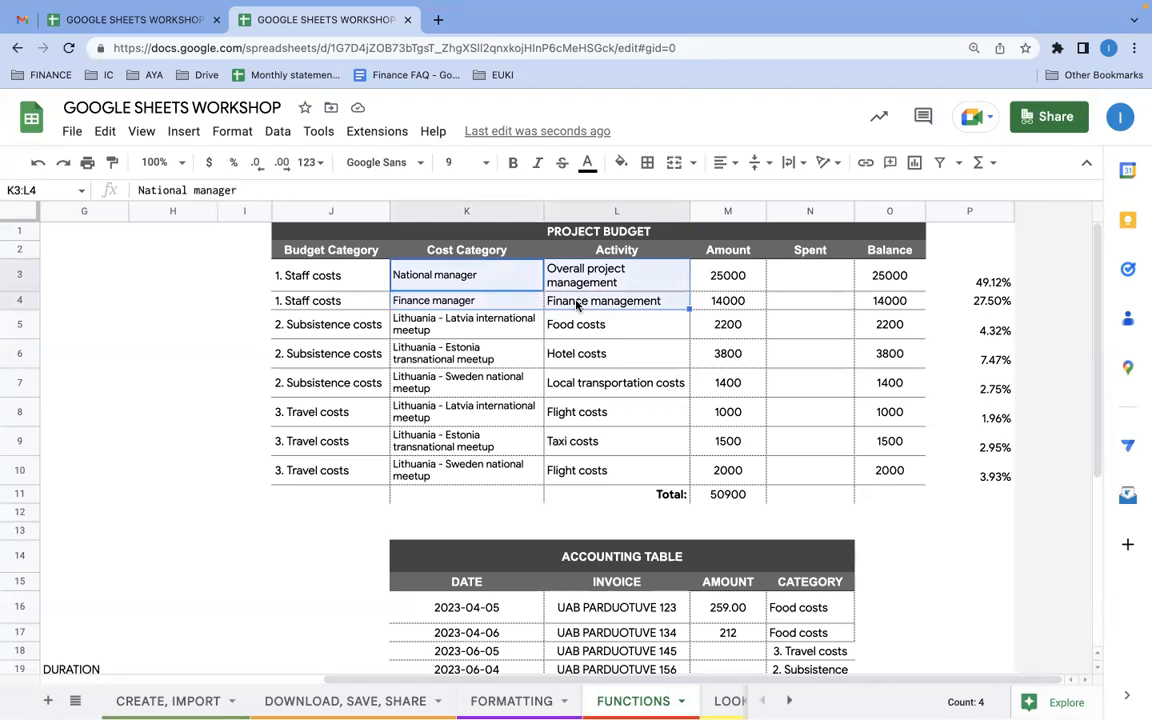
Change the budget category in J4 to "1. Staff cost".
left_click(324, 301)
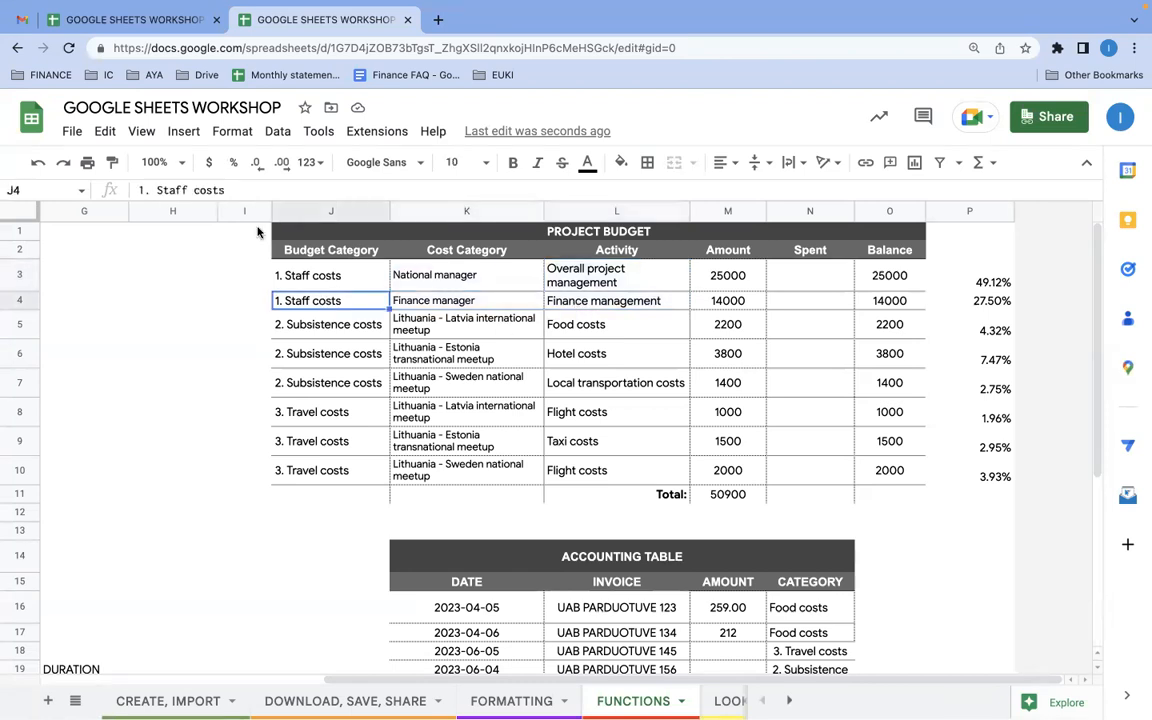
left_click(241, 189)
key("Return")
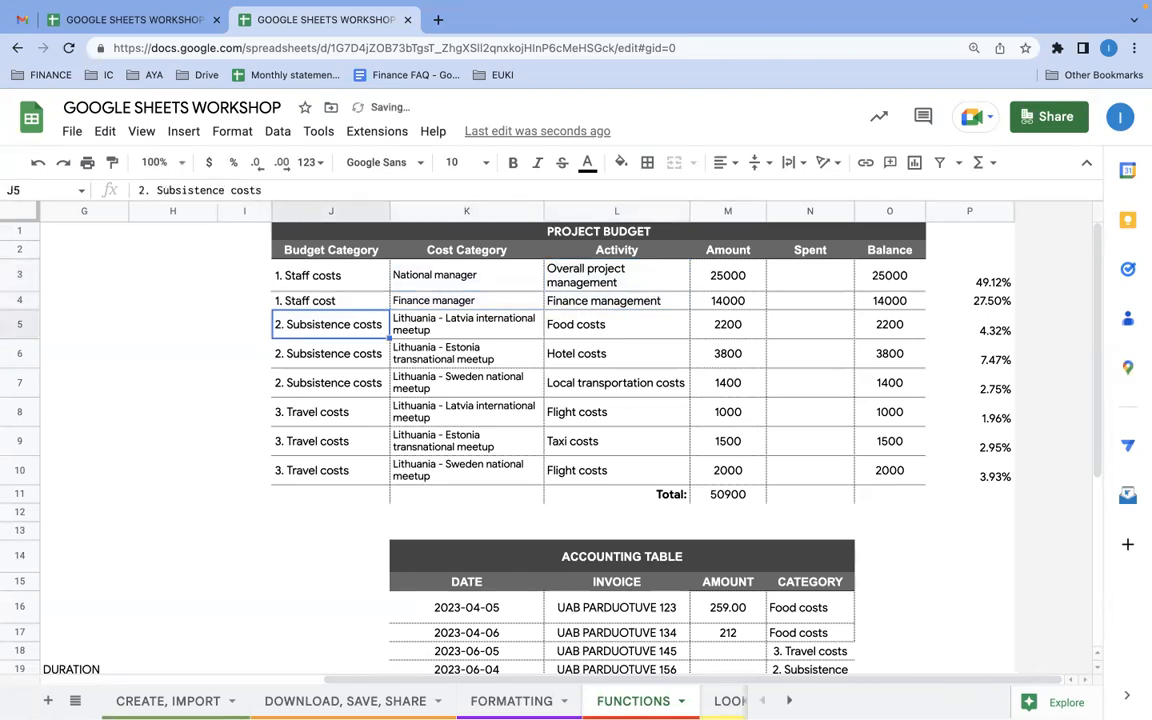
Compare the entries of the two staff rows, especially the cost categories in K3 and K4.
left_click_drag(332, 278, 567, 285)
left_click(630, 270)
left_click(458, 300)
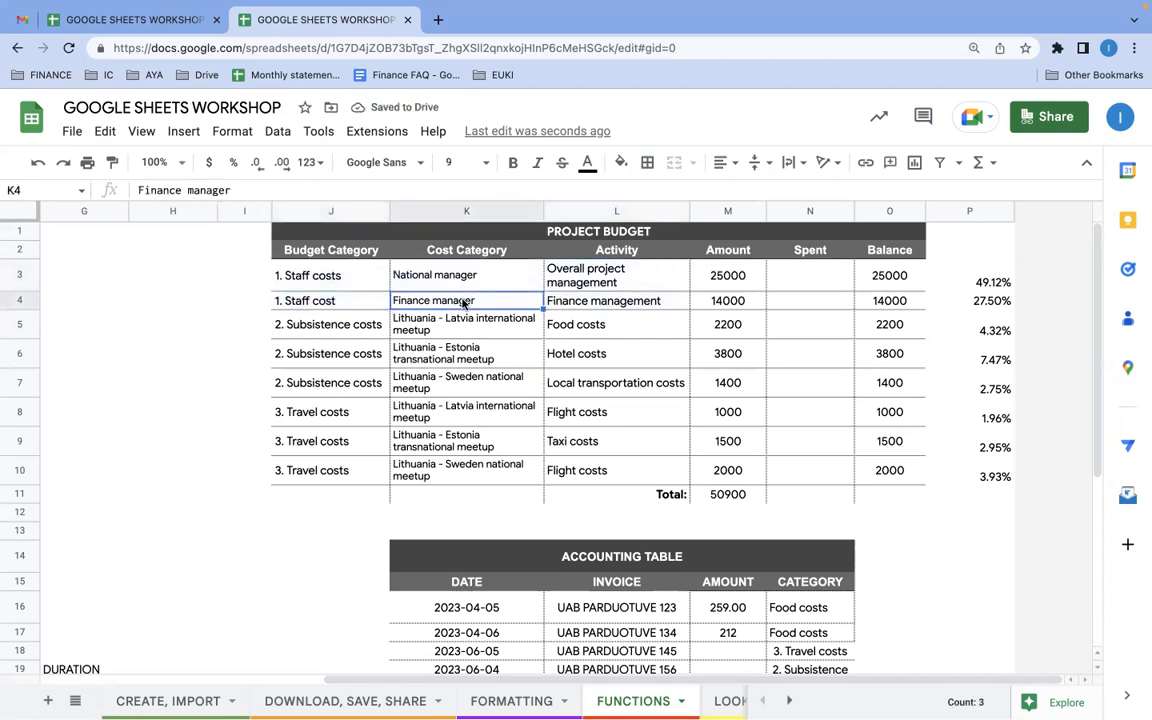
left_click(456, 276)
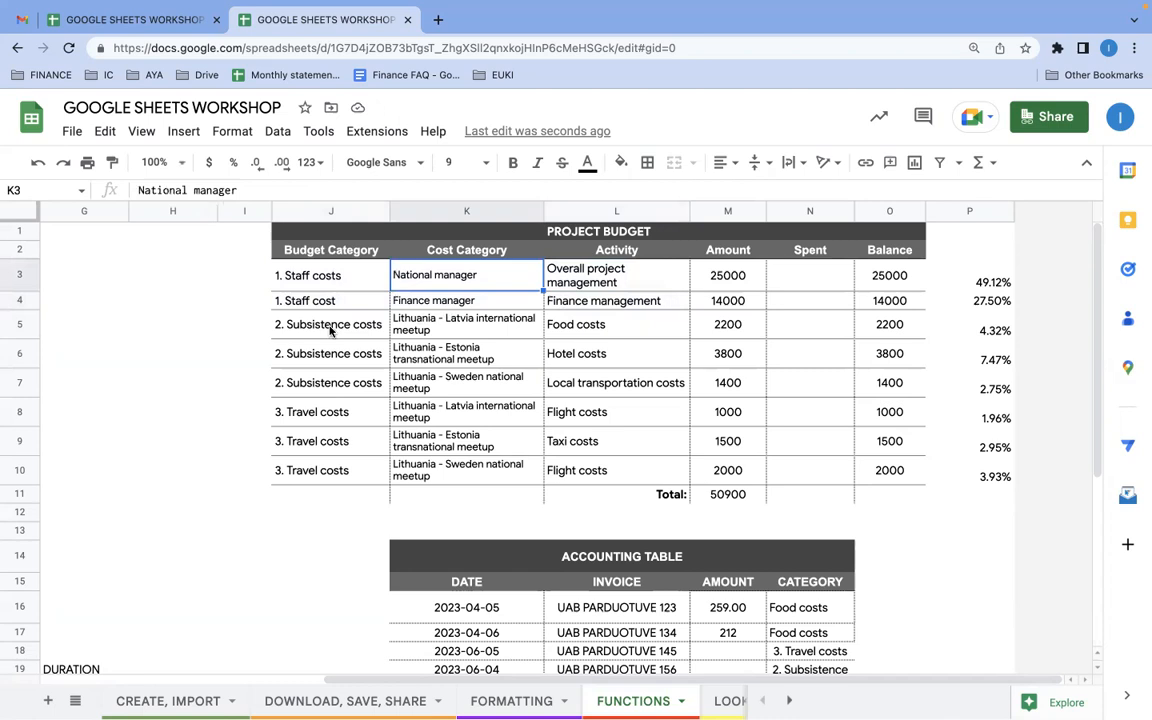
Review the flight costs SUMIF formula in F12, including its range, criterion and sum range.
scroll(296, 563, "left", 3)
left_click(254, 536)
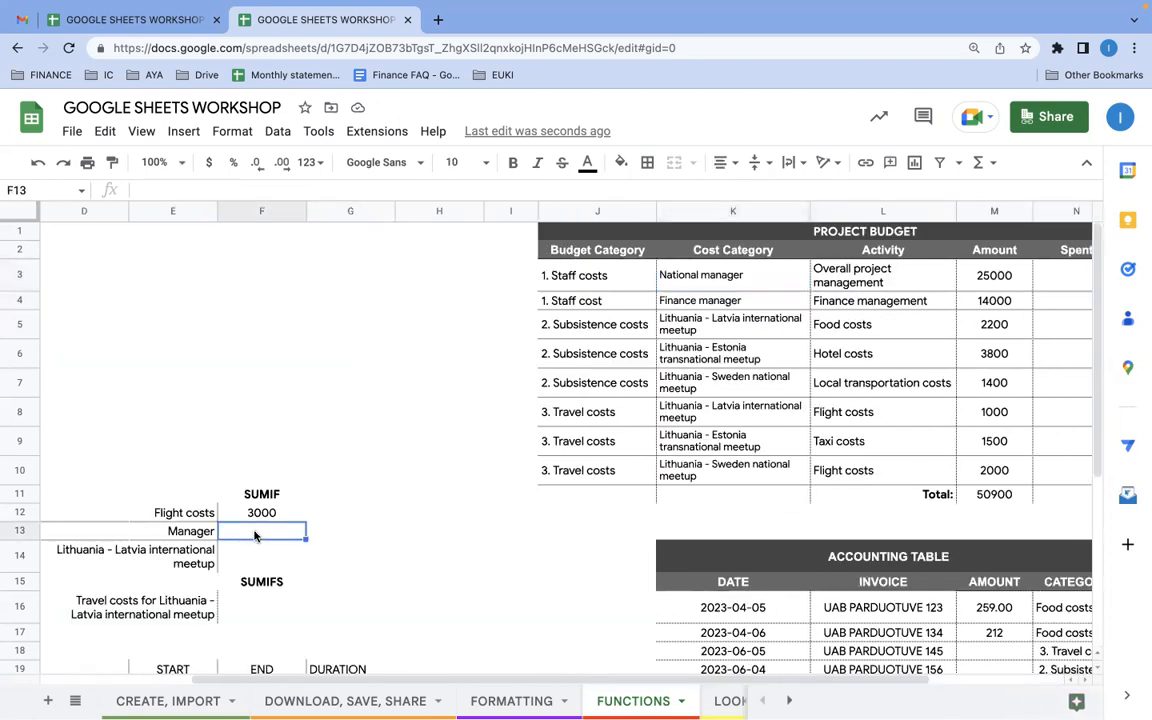
left_click(250, 512)
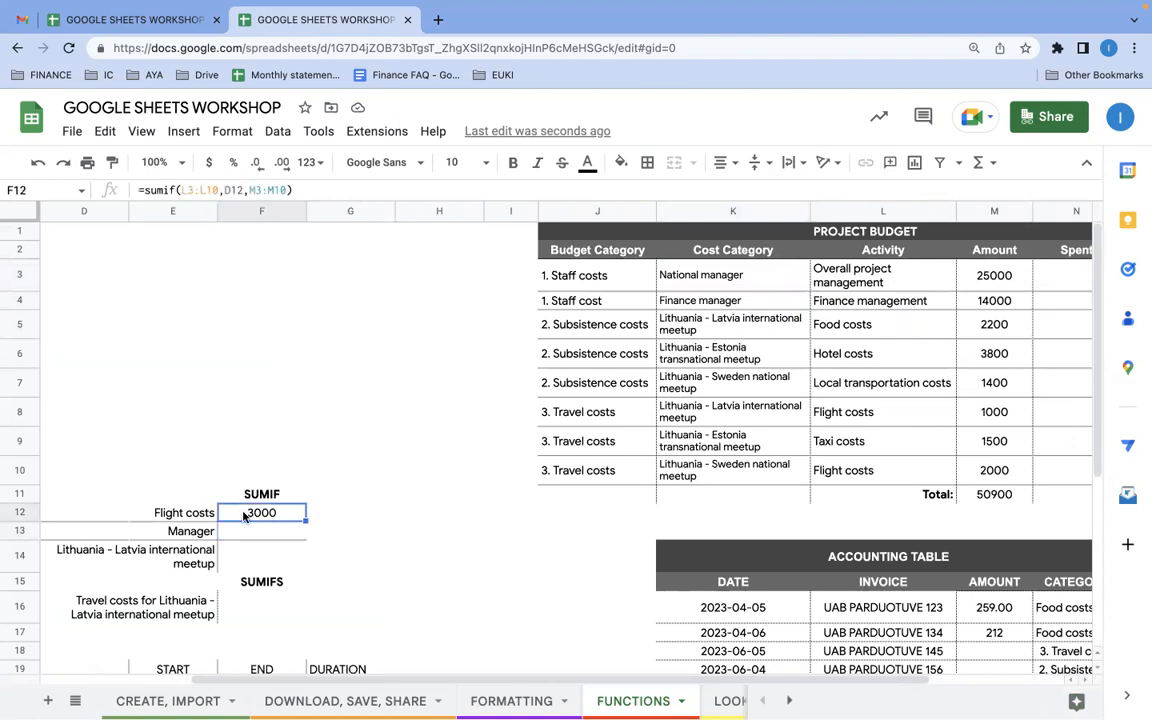
left_click(224, 190)
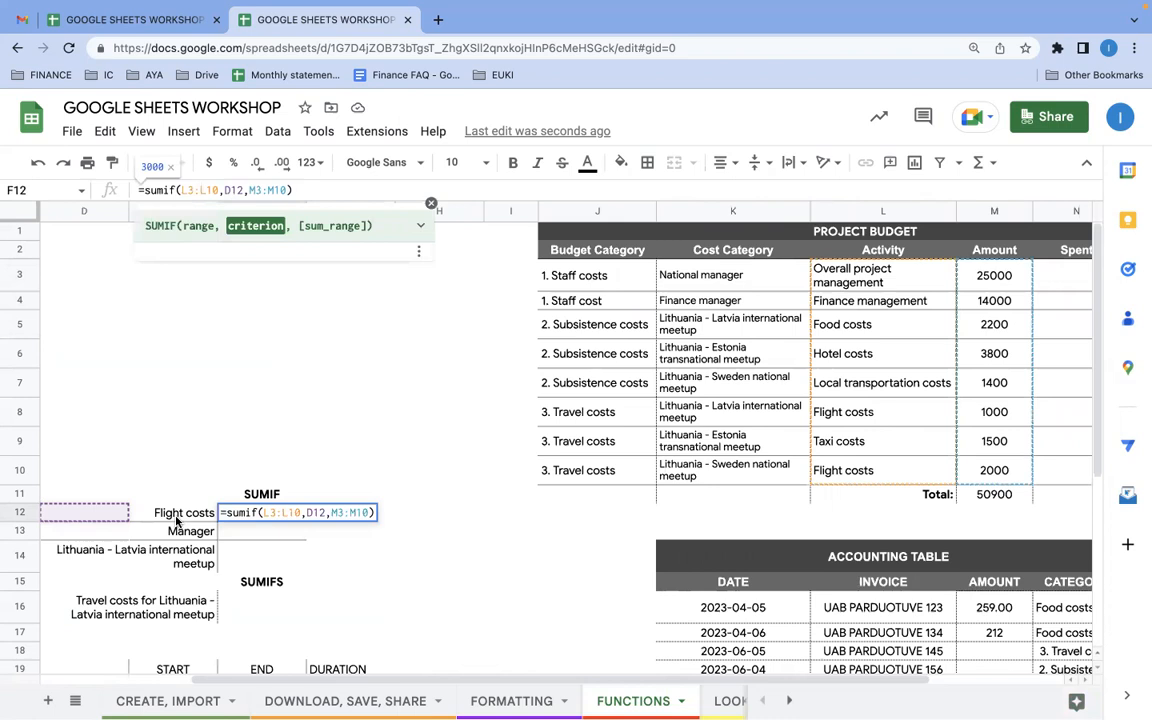
key("Return")
Start a SUMIF formula for Manager in F13 with the cost categories K3:K10 as its range.
left_click(237, 536)
type("=")
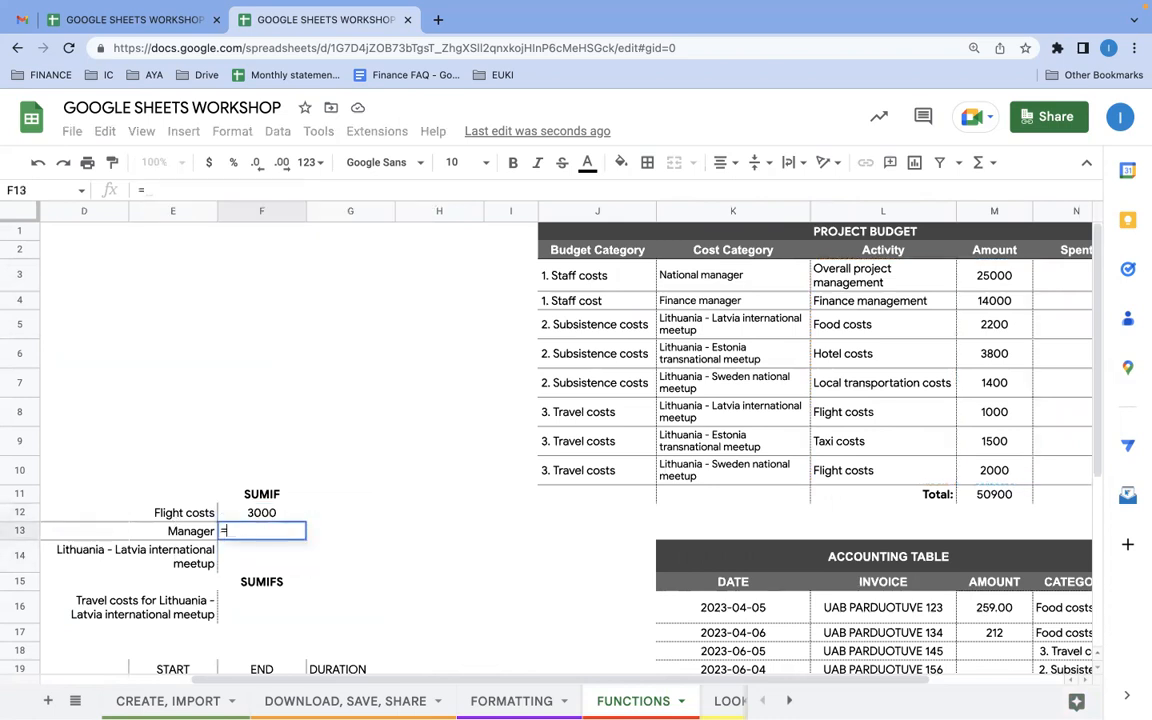
type("sumif(")
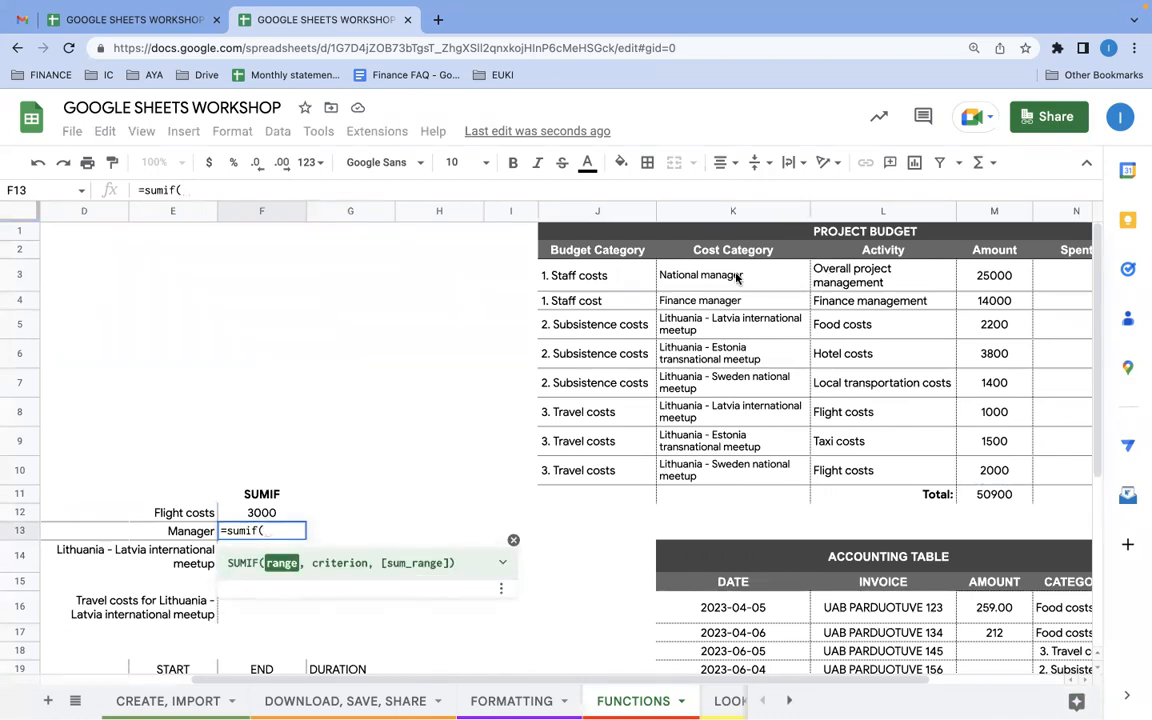
left_click_drag(740, 275, 713, 465)
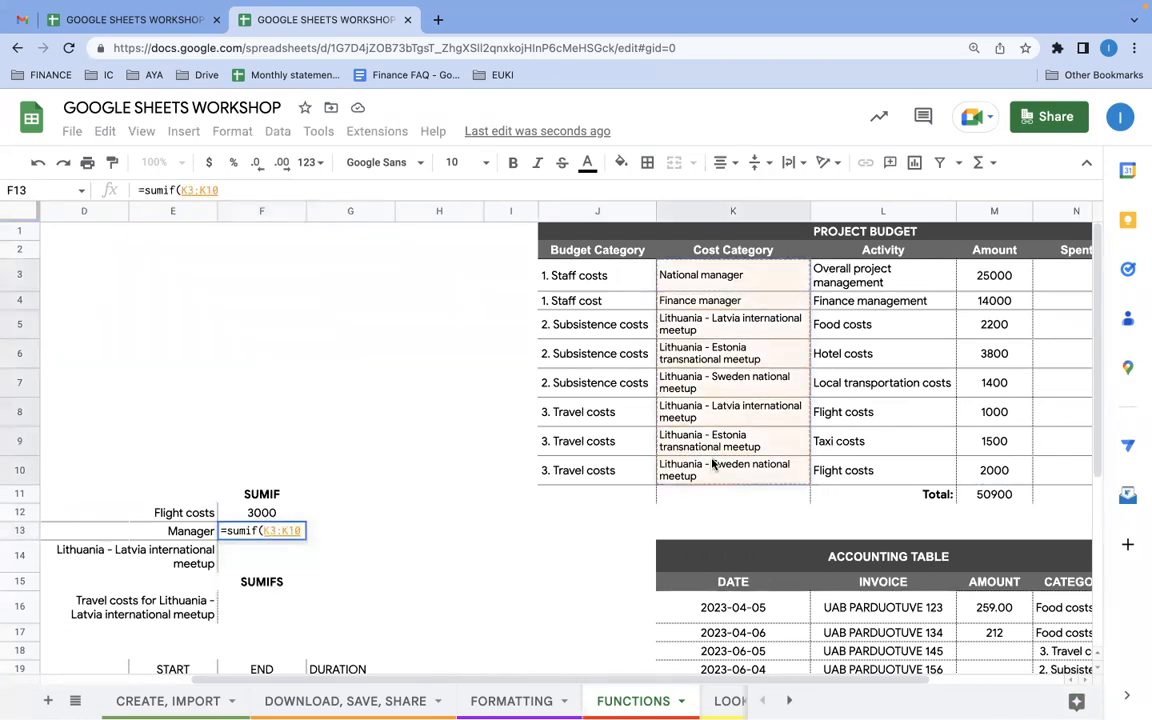
type(",")
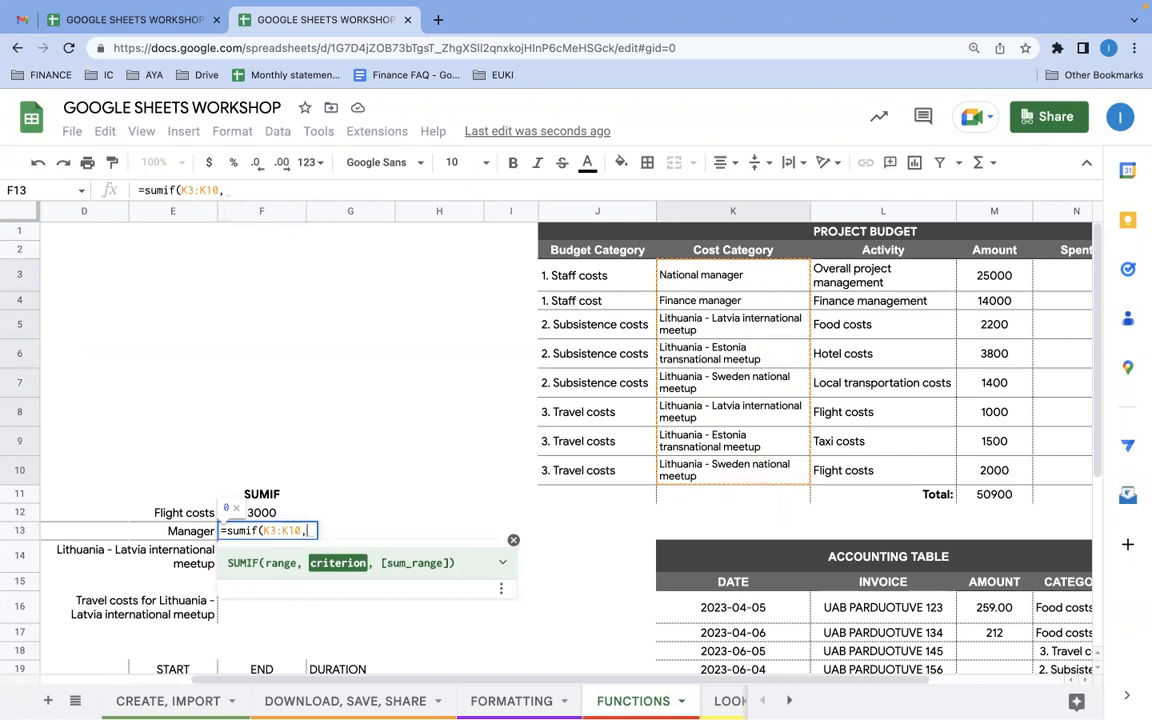
Add the wildcard criterion "*"&D13&"*" to the Manager SUMIF formula to match cost categories containing that word.
type("\"*\"")
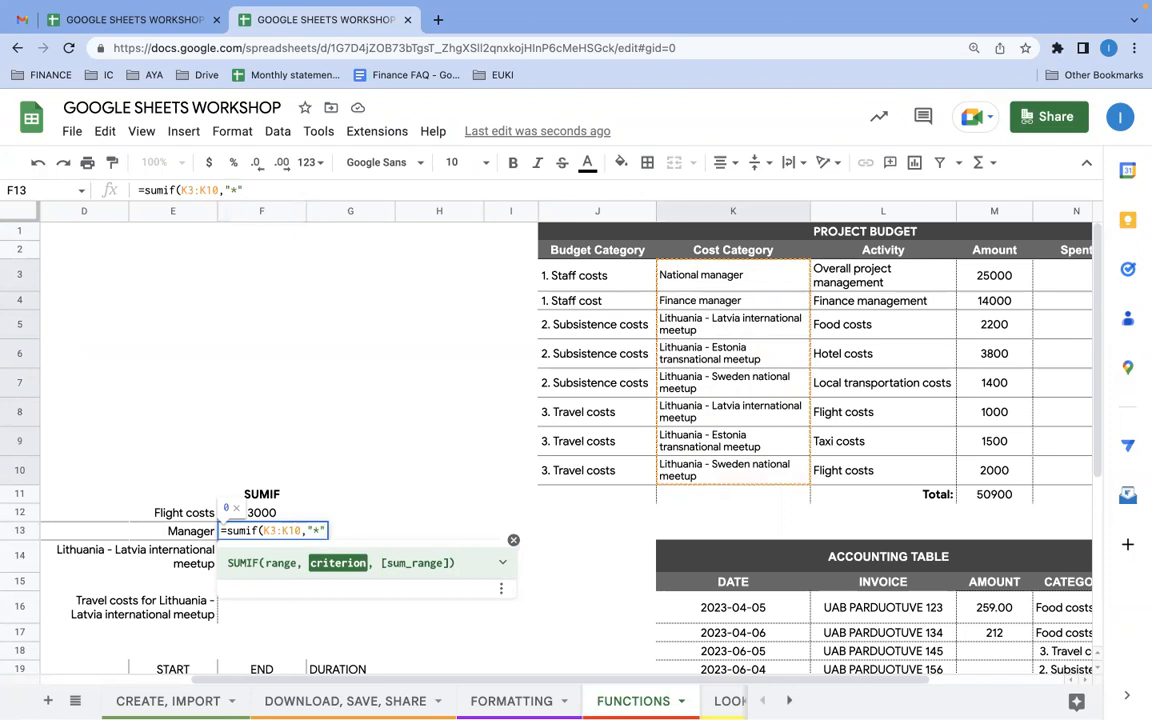
type("&")
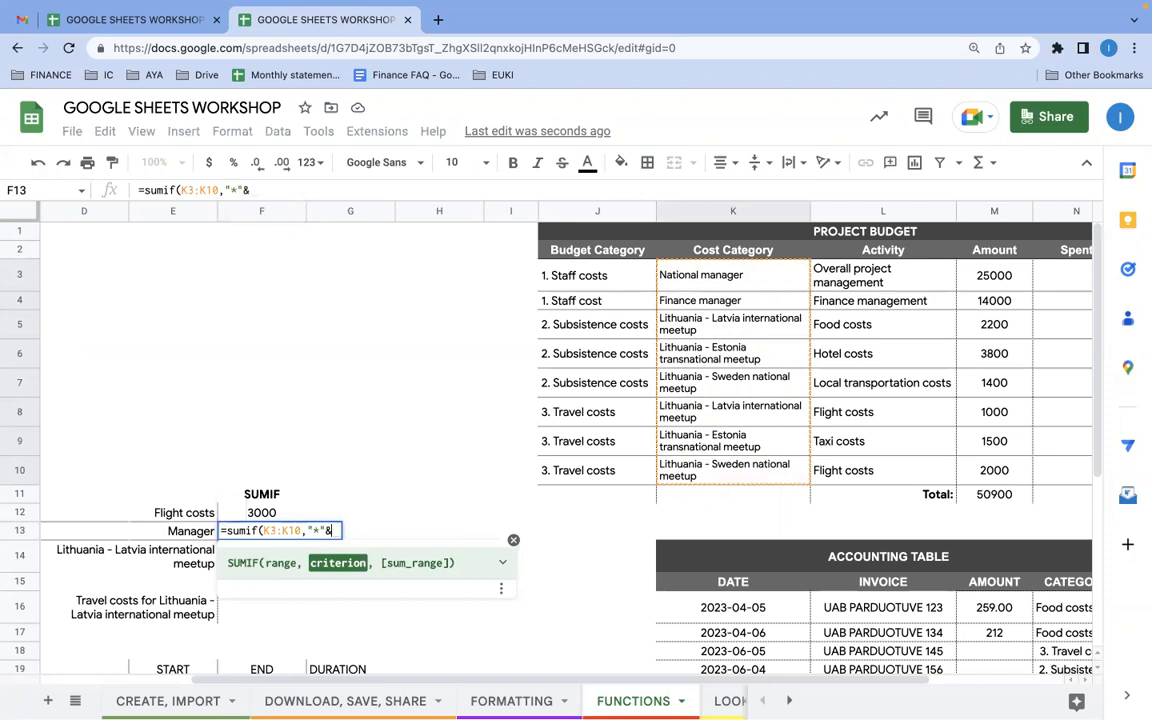
left_click(329, 531)
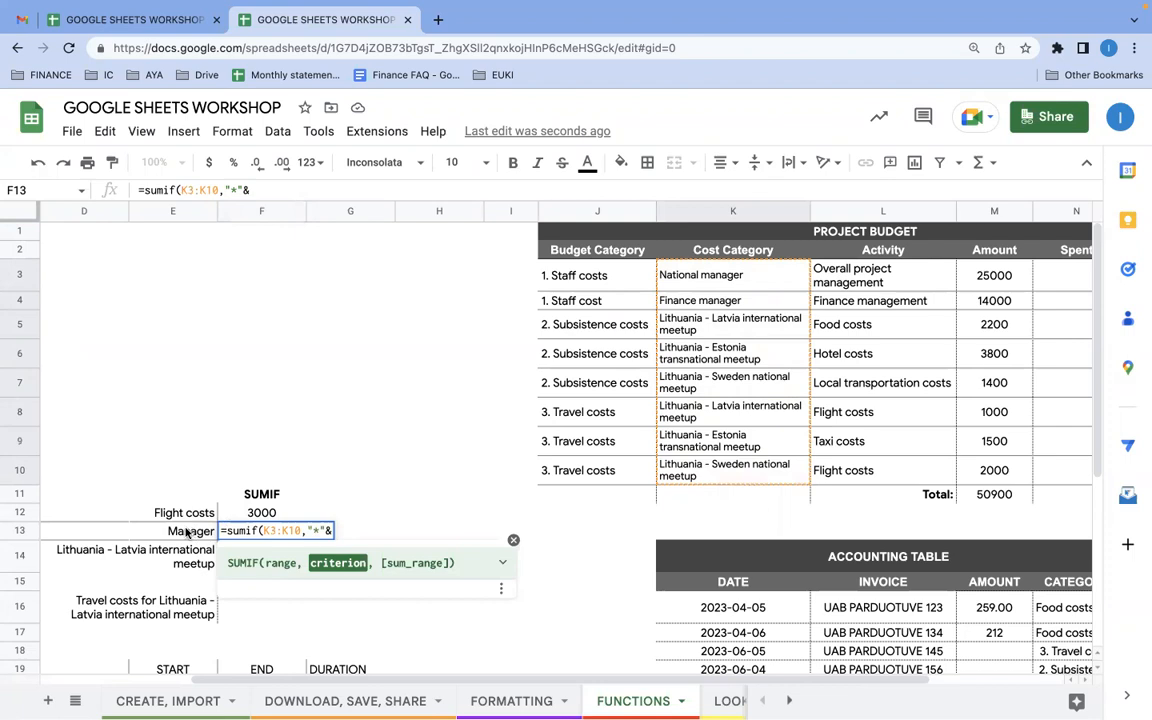
key("Left")
key("Left")
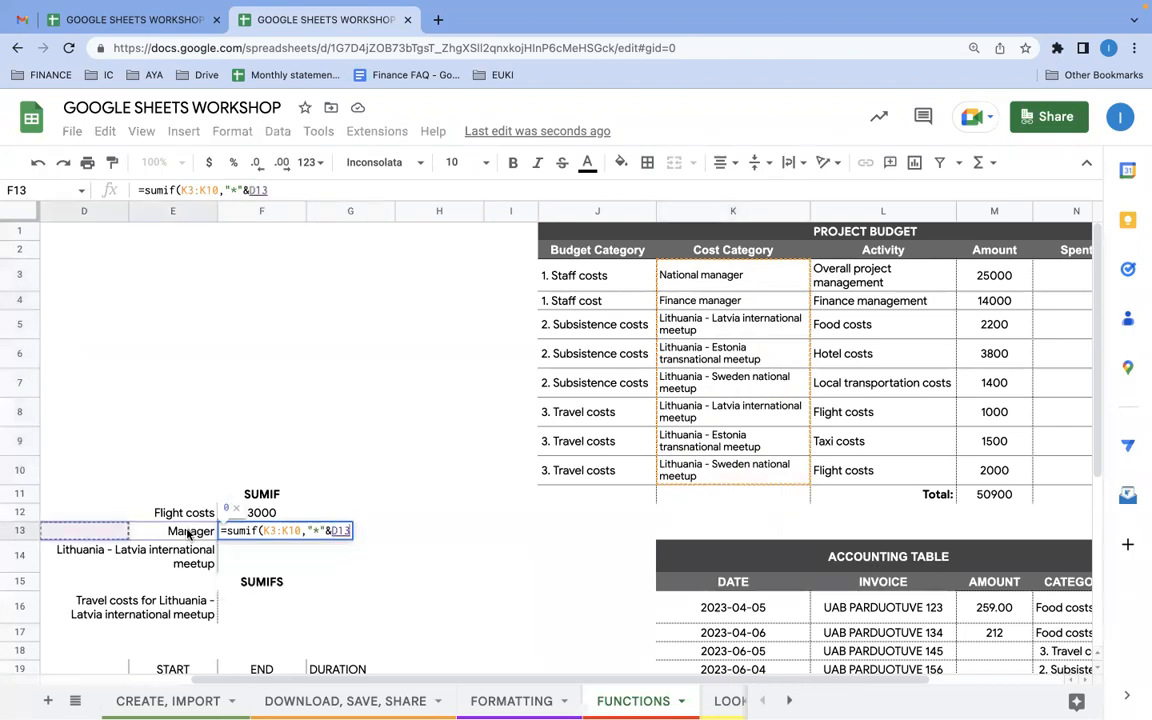
type("&")
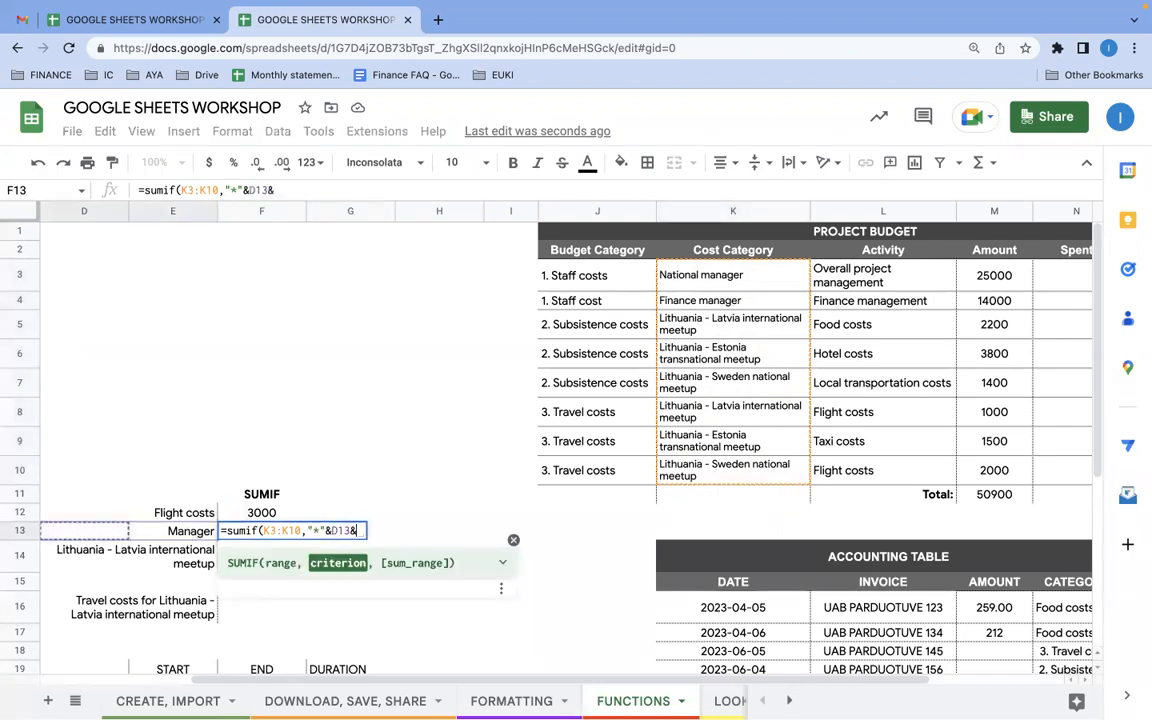
type("\"\"*\",")
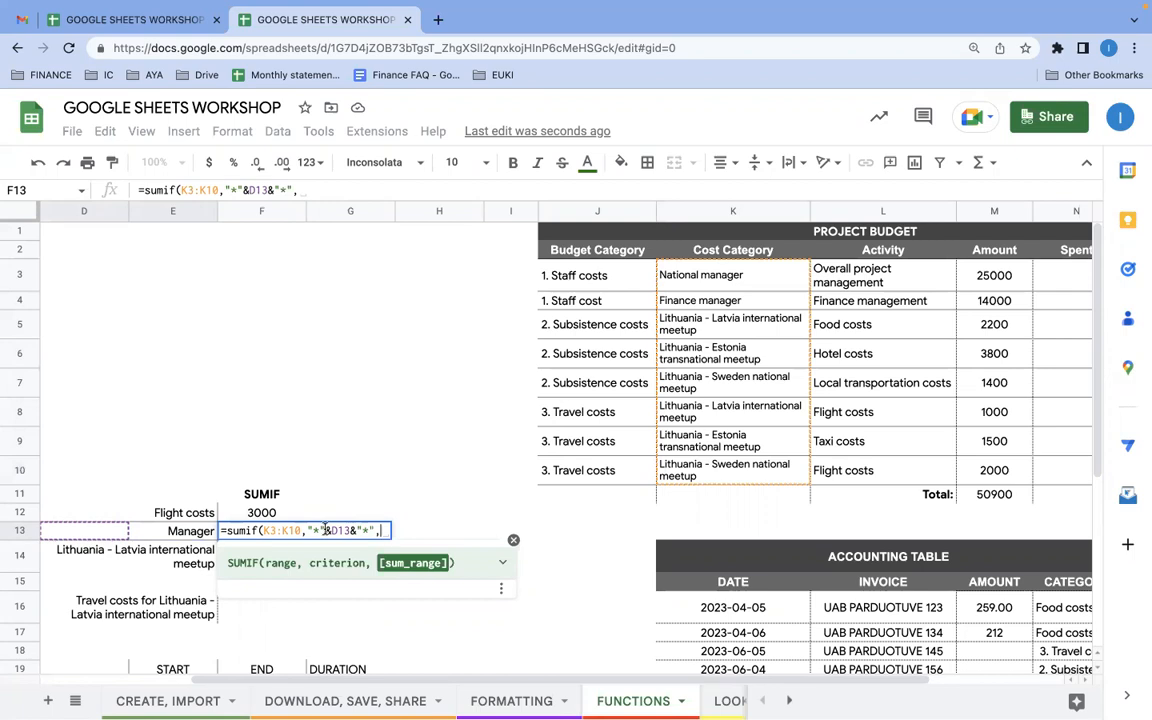
Complete the Manager SUMIF formula in F13 with the amounts M3:M10 as the sum range.
left_click_drag(985, 278, 975, 475)
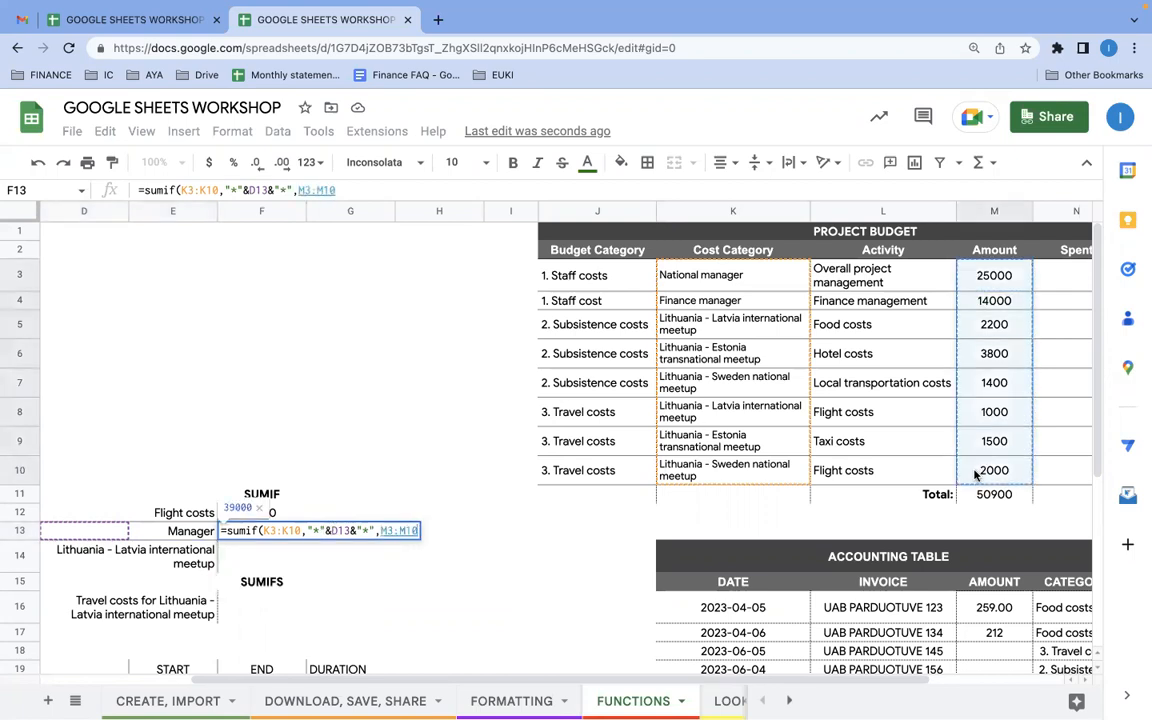
type(")")
key("Return")
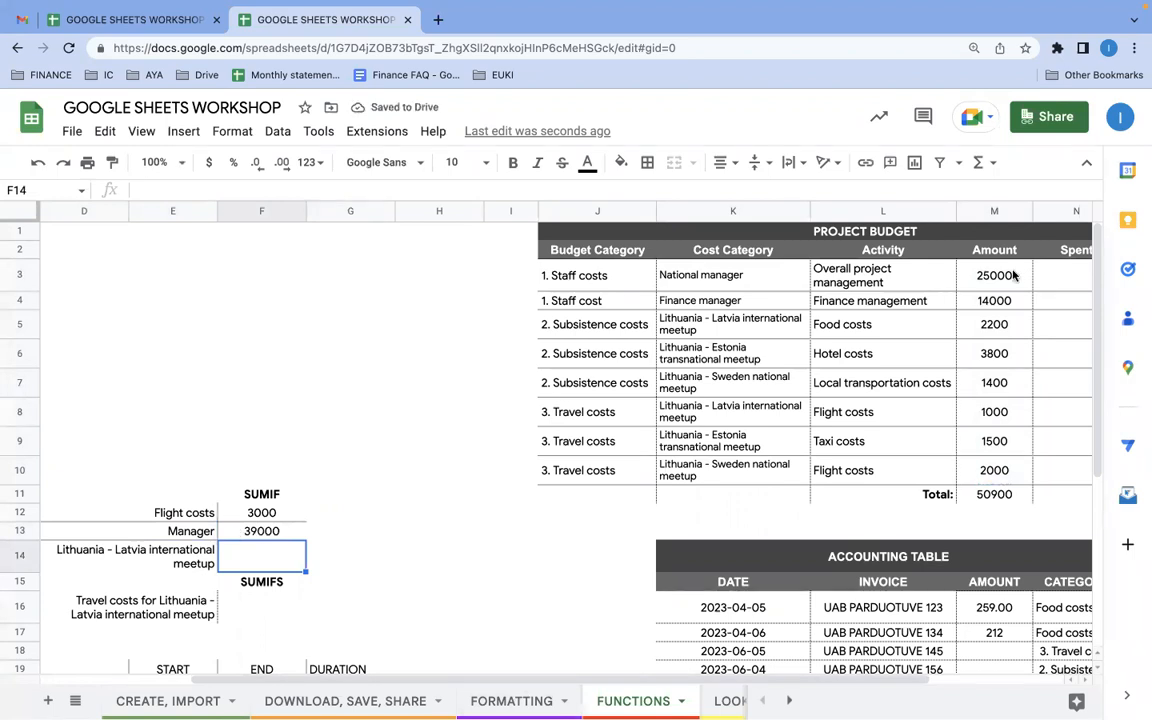
Check the Manager result in F13 against the sum of the two manager amounts in M3:M4.
left_click_drag(1013, 274, 1010, 298)
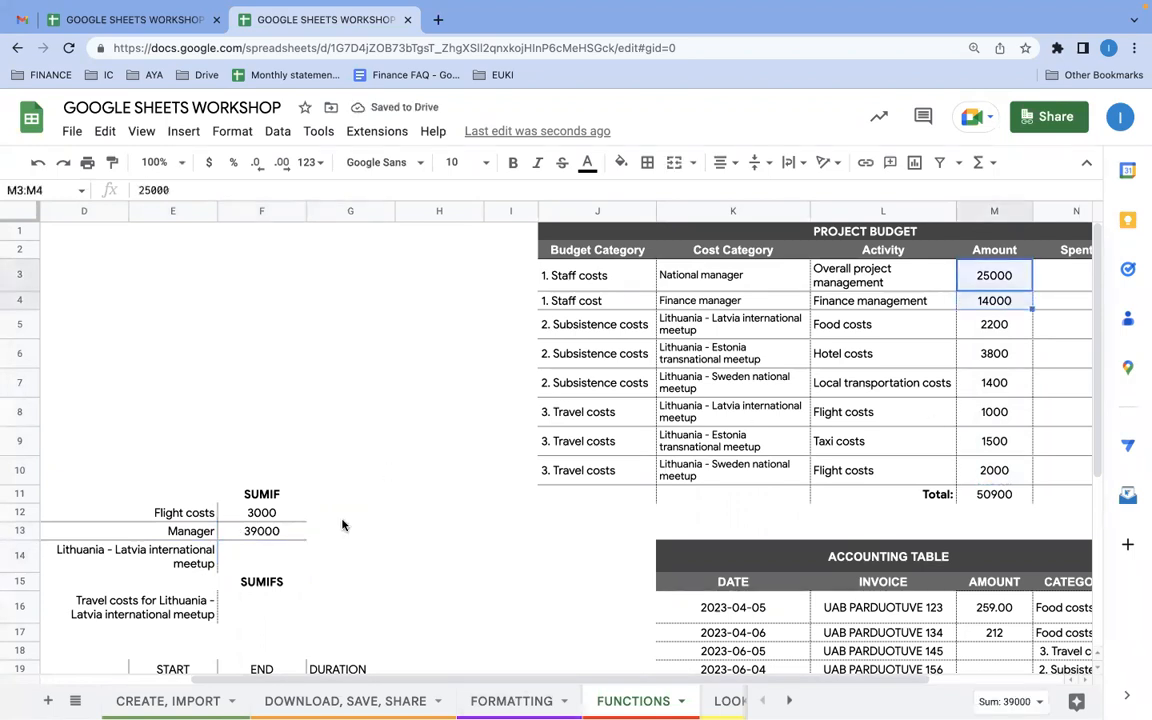
left_click(272, 557)
scroll(260, 550, "down", 2)
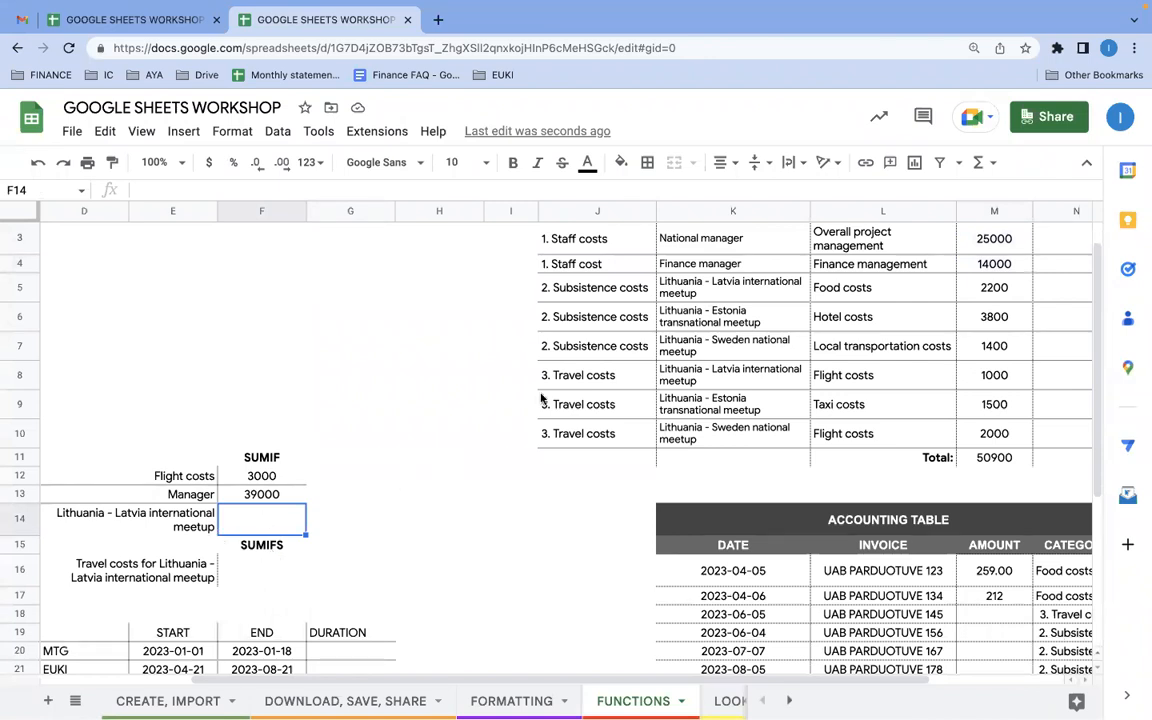
Correct the budget category in J4 to "1. Staff costs".
scroll(521, 331, "up", 2)
left_click(615, 300)
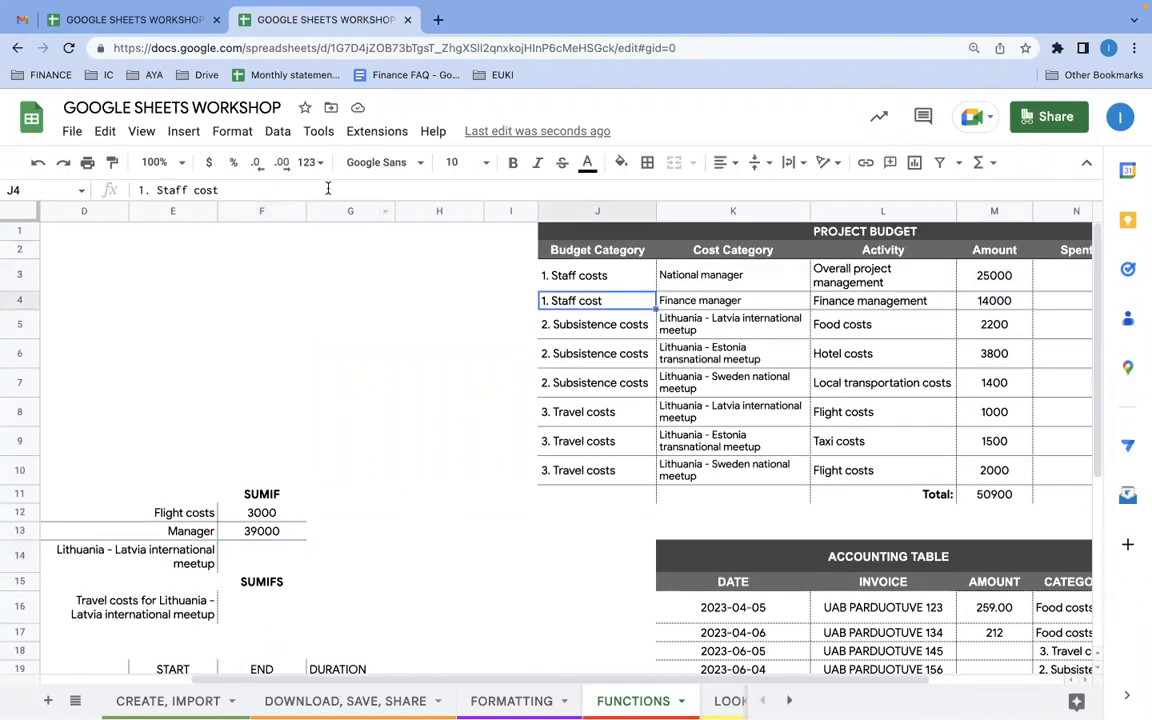
type("s")
key("Return")
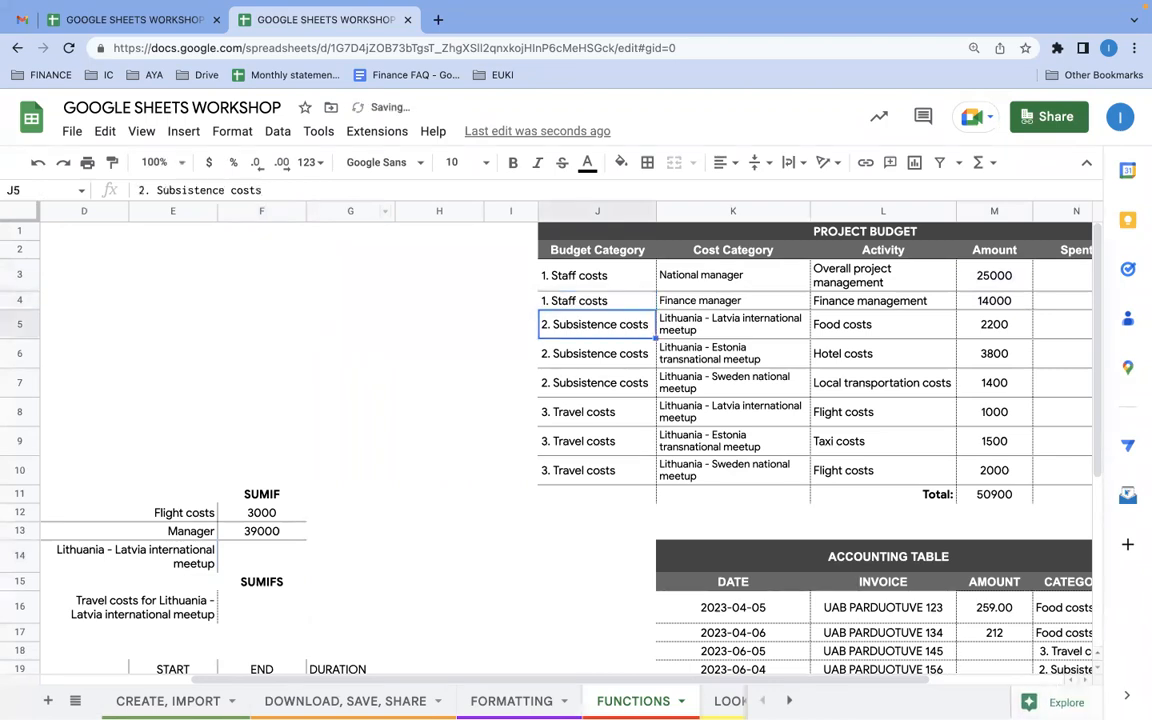
left_click(588, 305)
left_click(702, 302)
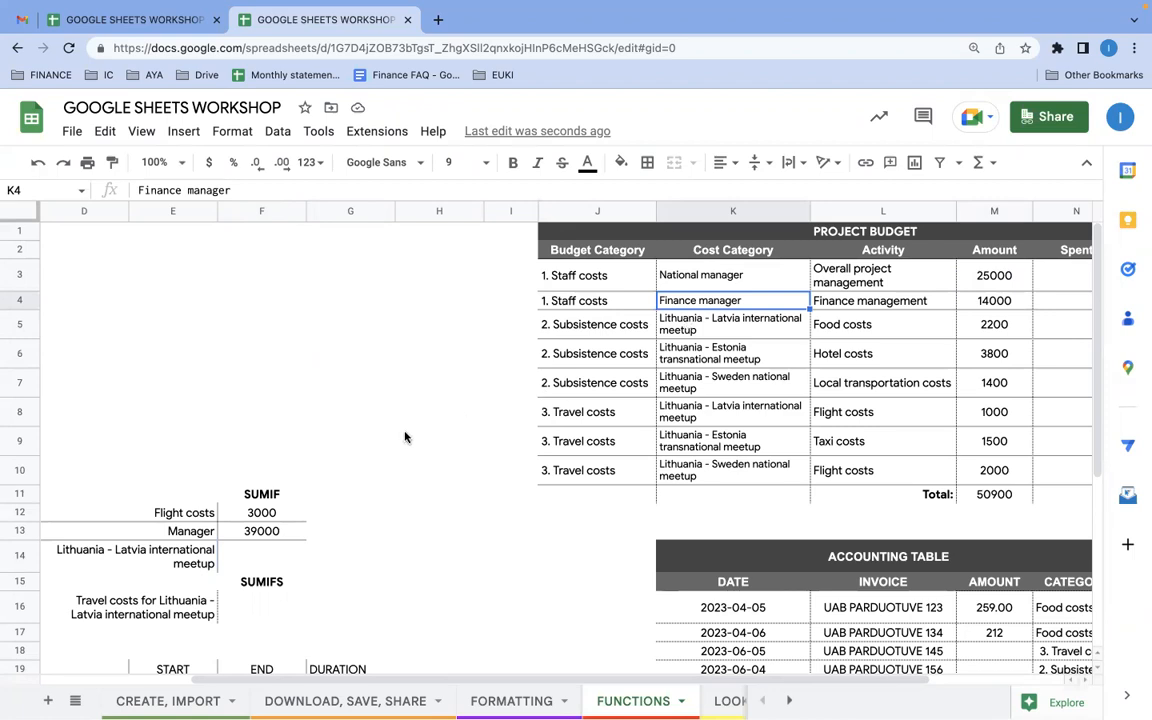
Examine the SUMIFS exercise at F16 and compare the budget and cost categories of the travel rows 8 and 9.
left_click(350, 469)
scroll(347, 468, "down", 2)
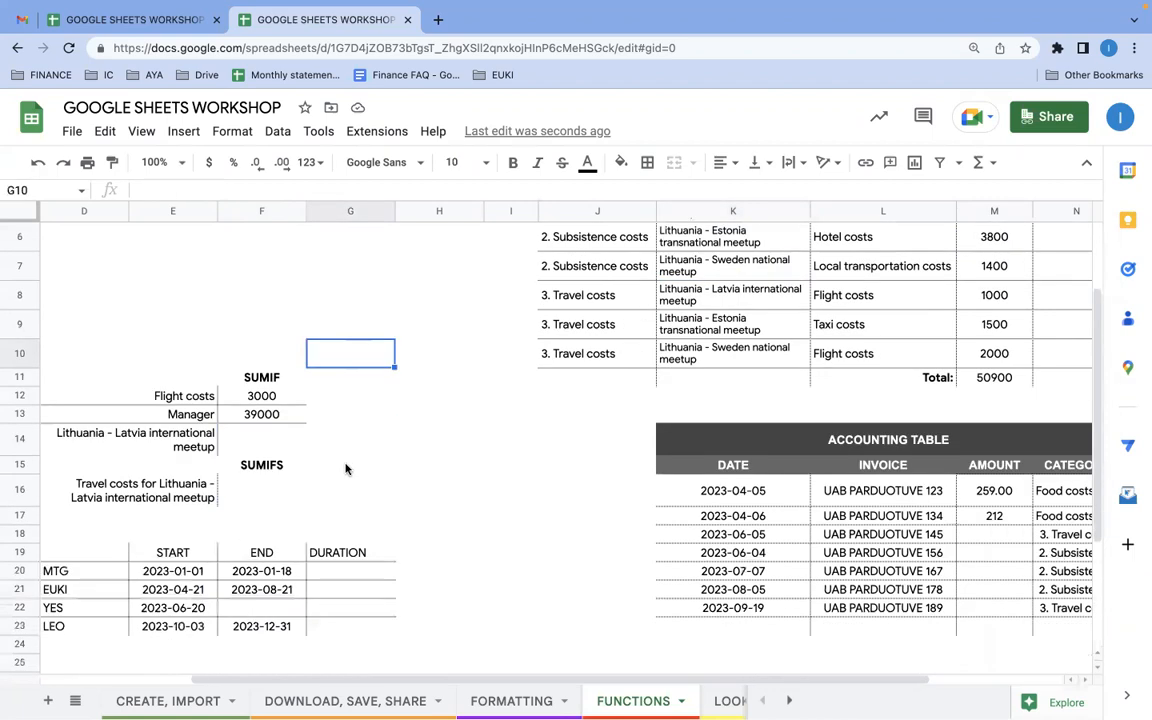
left_click(264, 490)
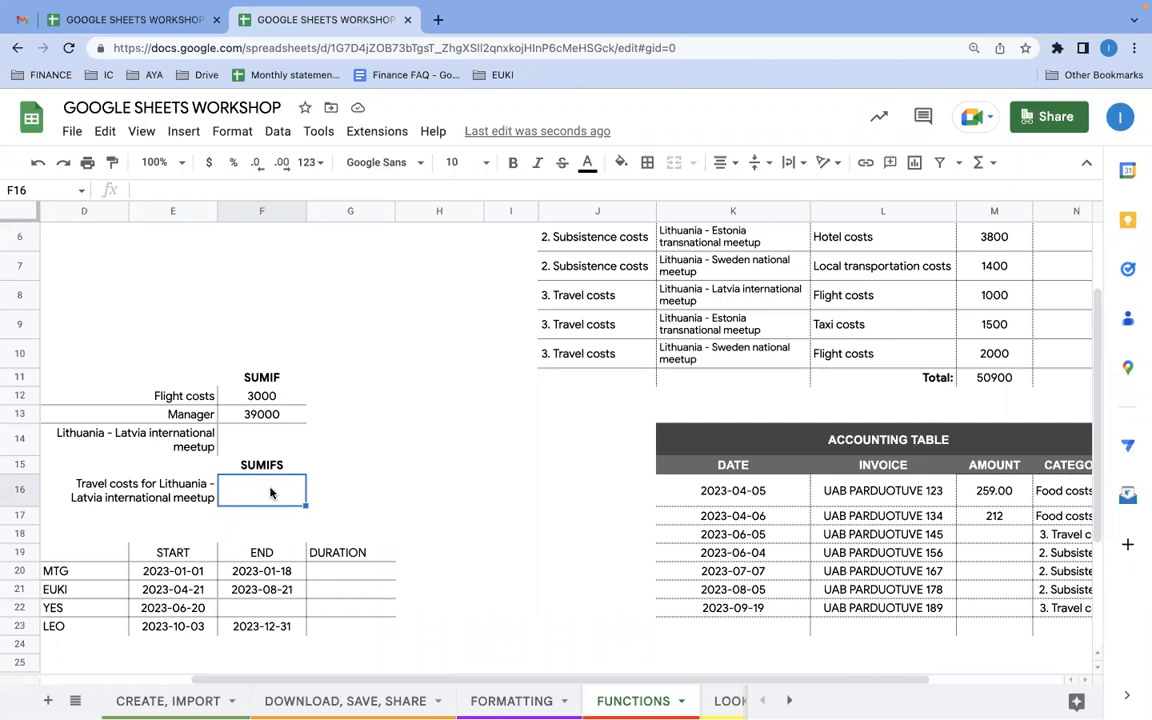
scroll(618, 275, "up", 3)
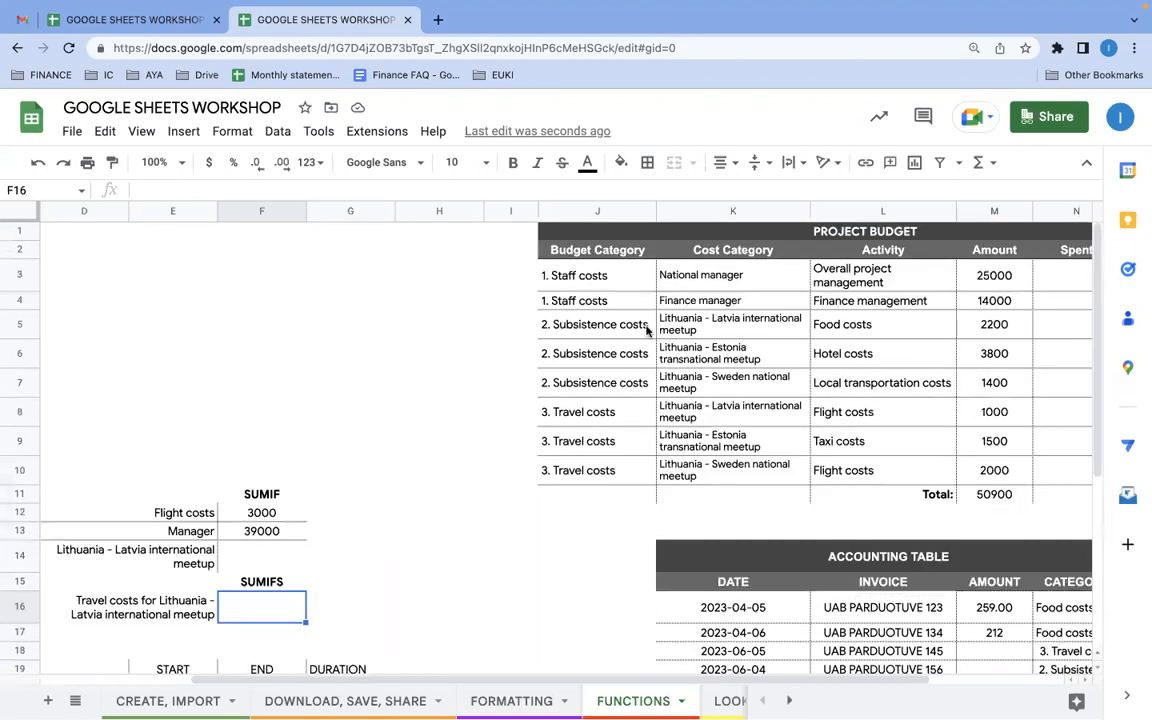
scroll(637, 339, "right", 2)
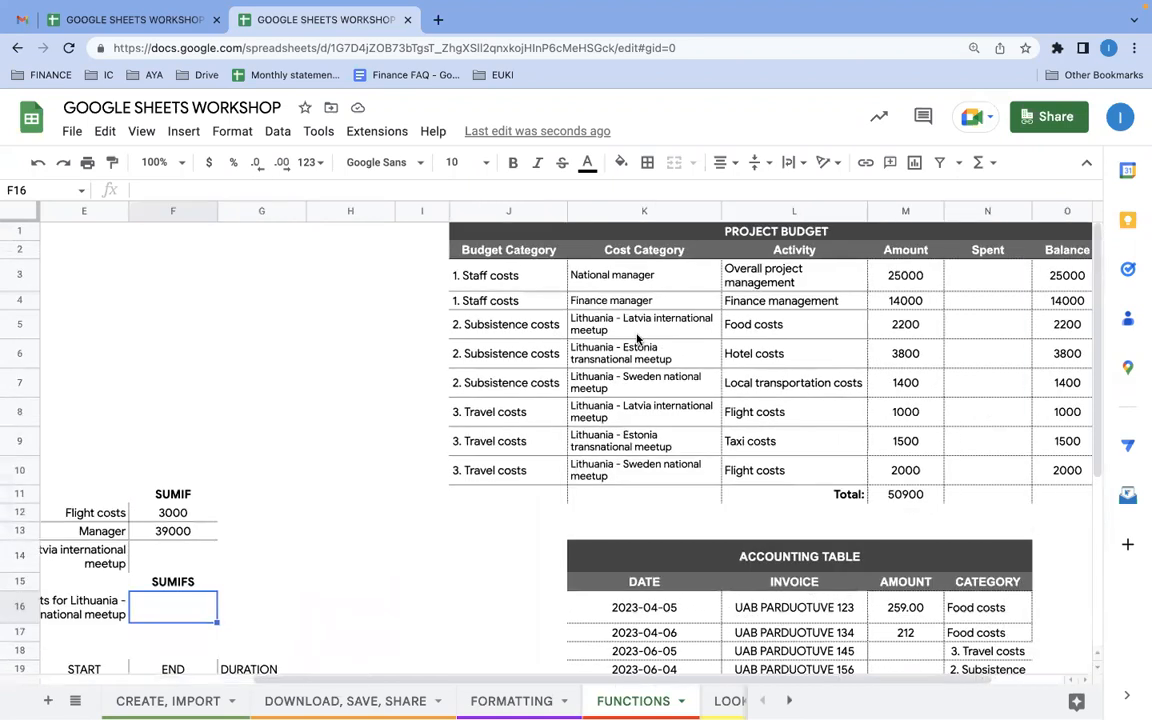
left_click(499, 449)
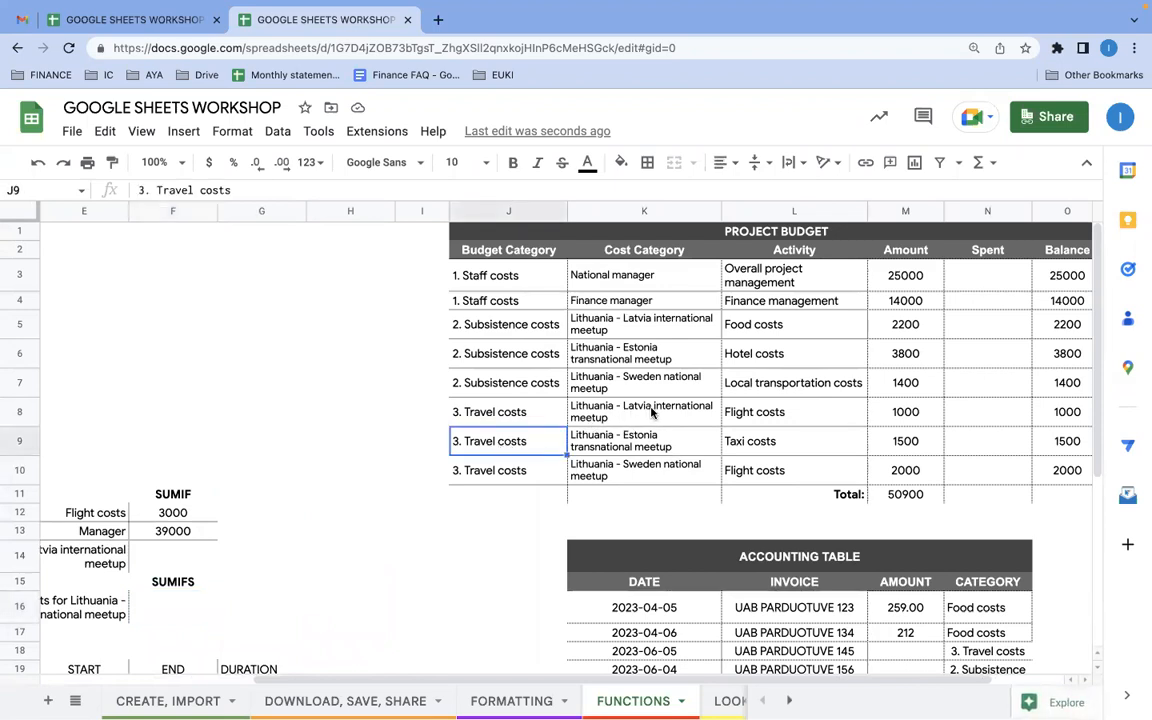
left_click(651, 412)
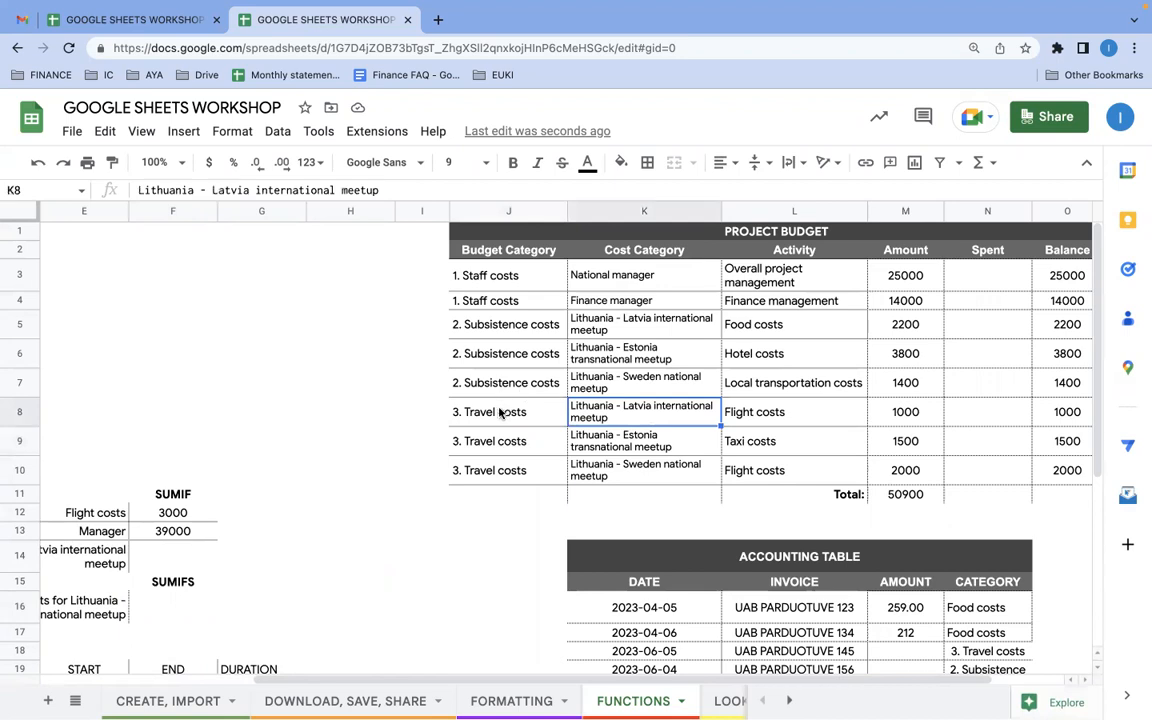
left_click(505, 443)
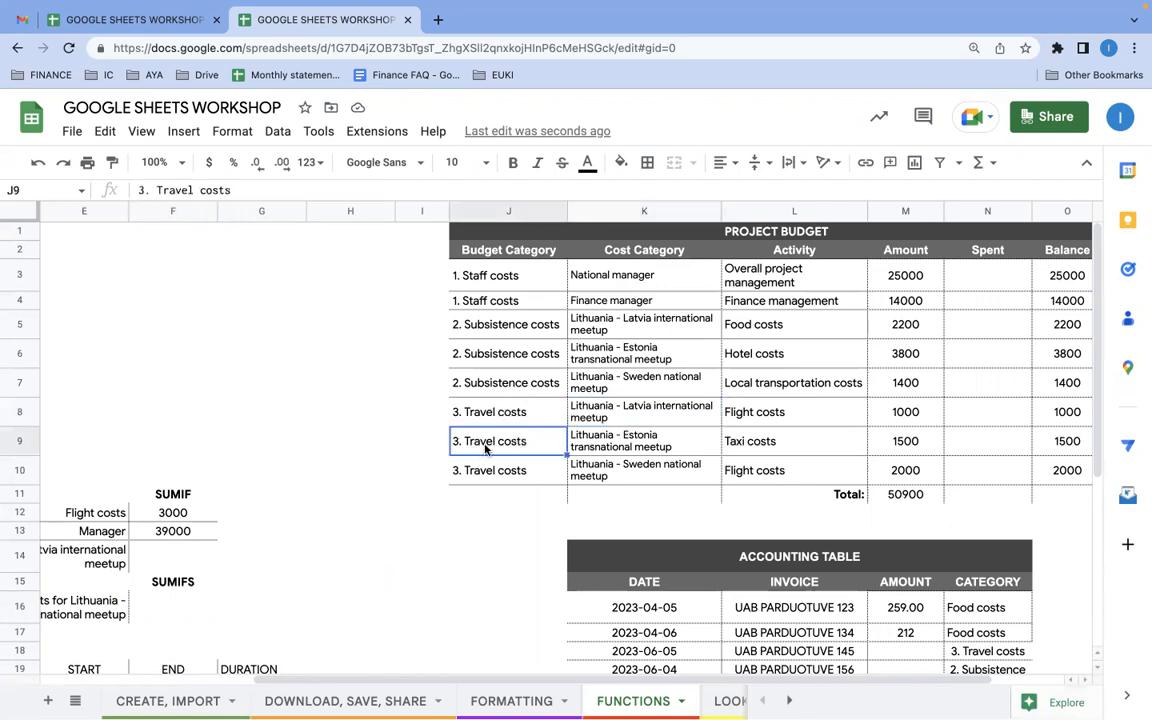
left_click(649, 441)
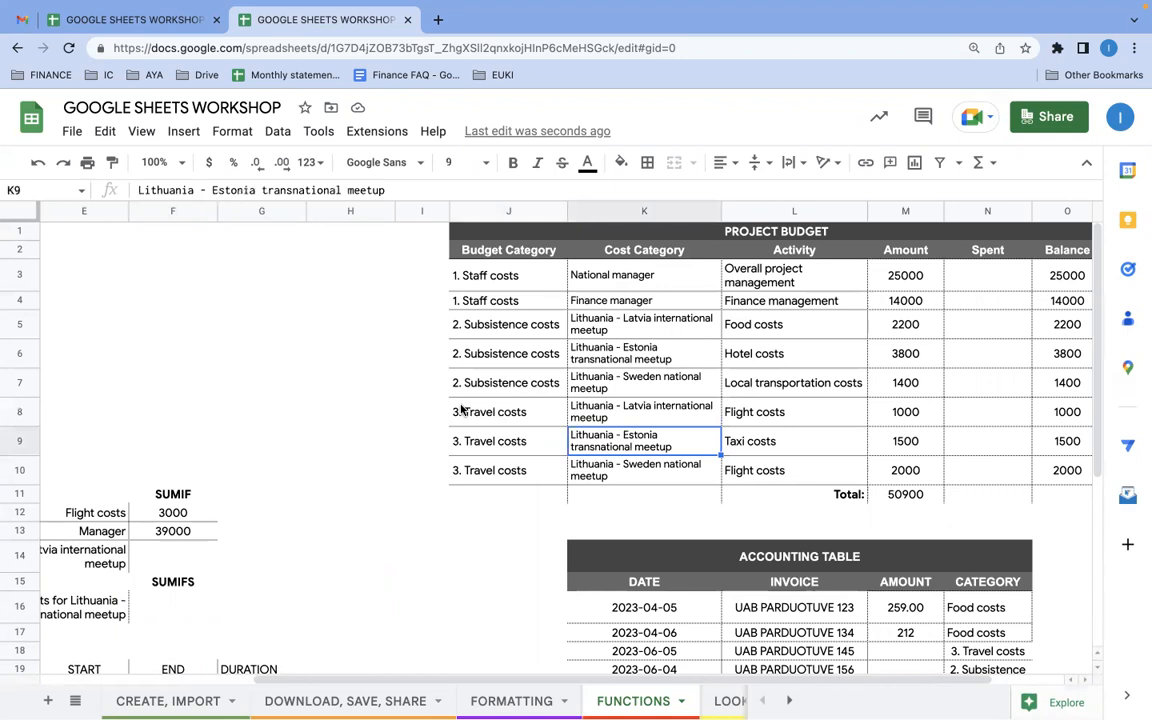
scroll(247, 466, "down", 3)
scroll(247, 466, "left", 3)
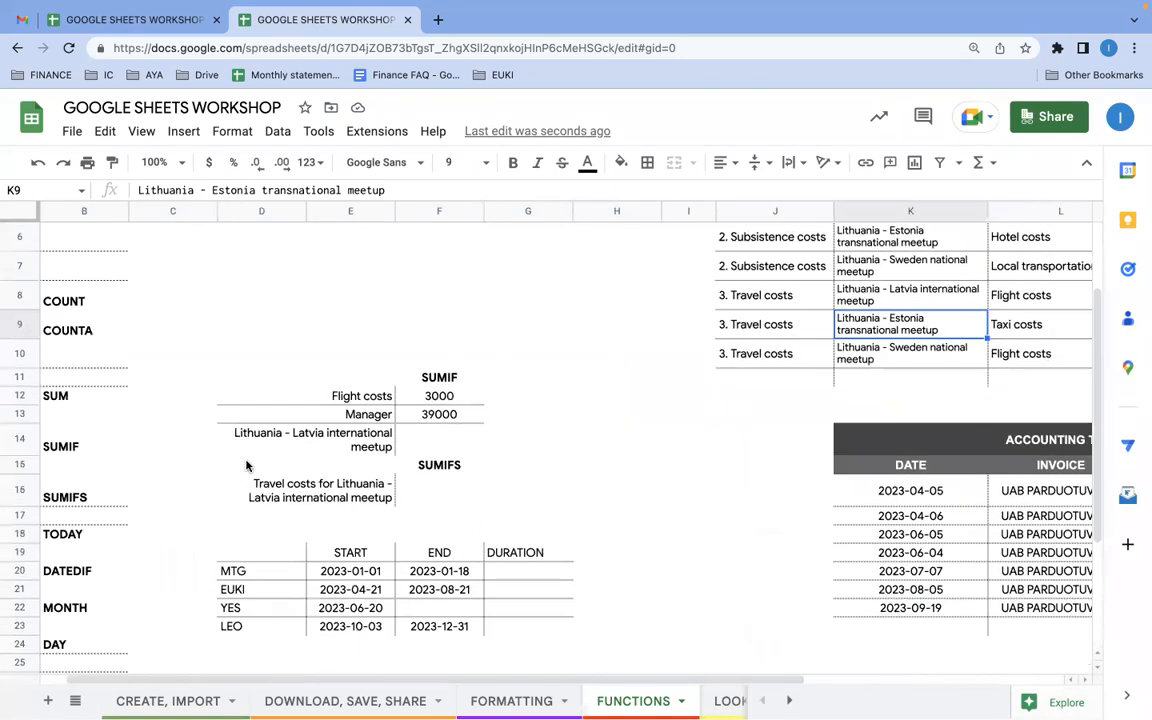
left_click_drag(178, 466, 178, 479)
scroll(178, 479, "down", 1)
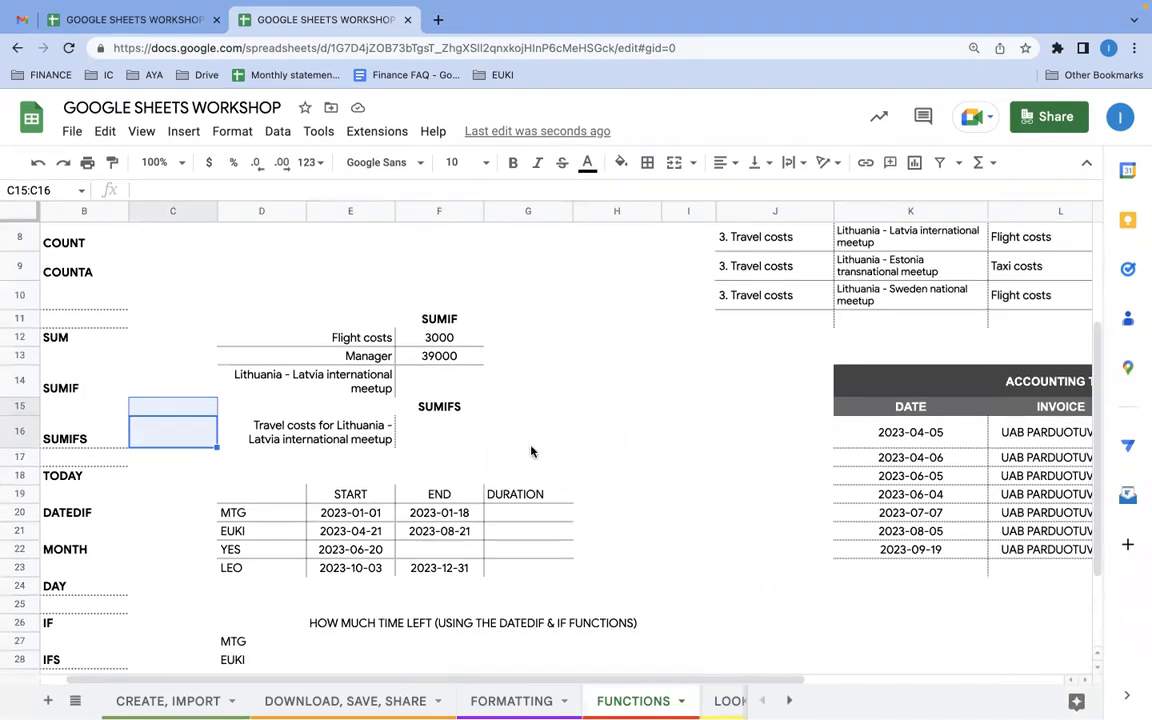
Change the function label in B18 to "TODAY()".
left_click(531, 443)
scroll(531, 443, "down", 2)
scroll(531, 443, "left", 1)
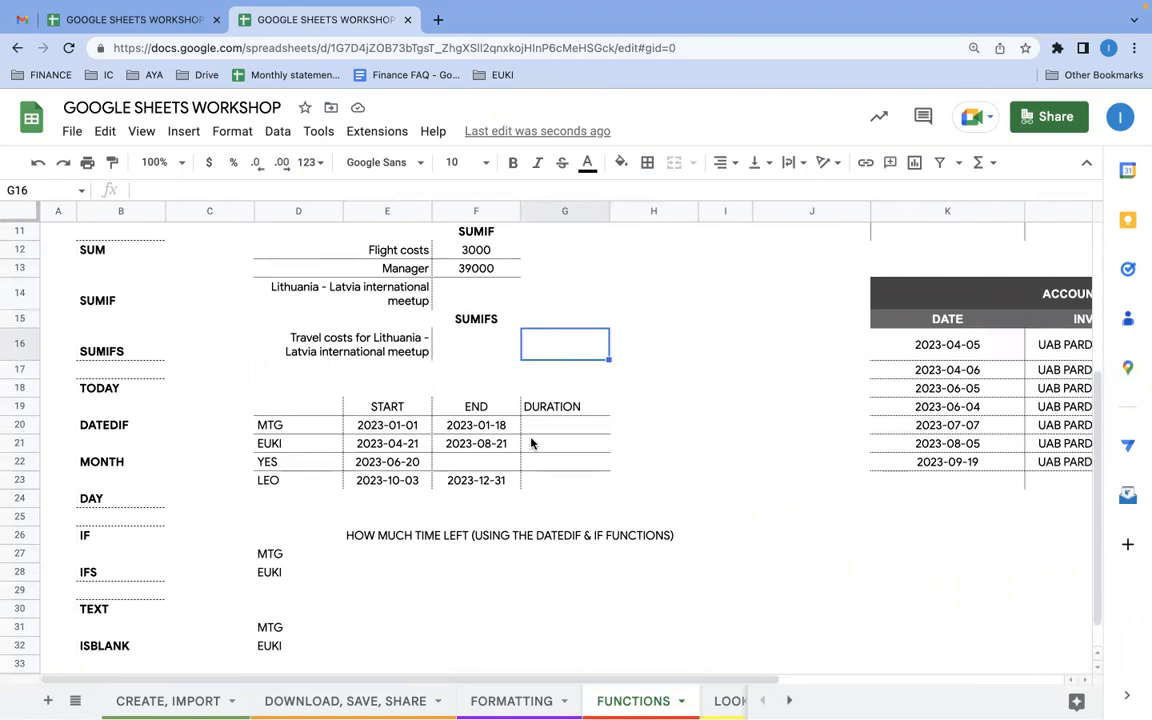
left_click(84, 388)
left_click(203, 190)
type("()")
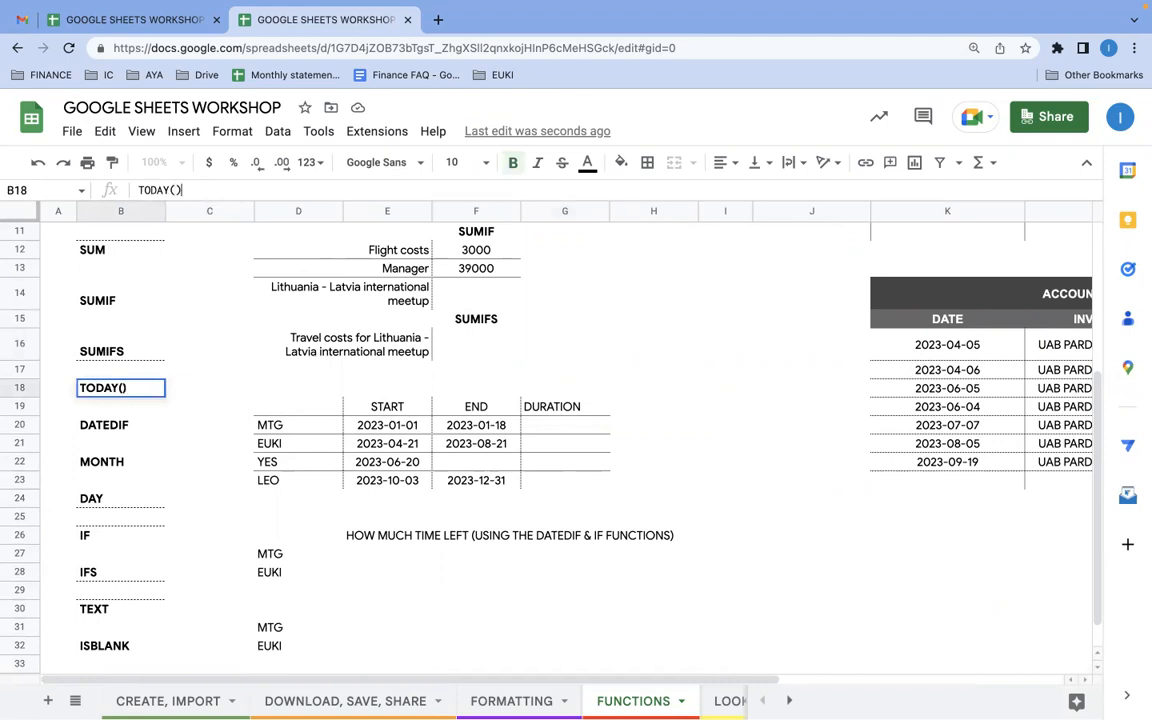
key("Return")
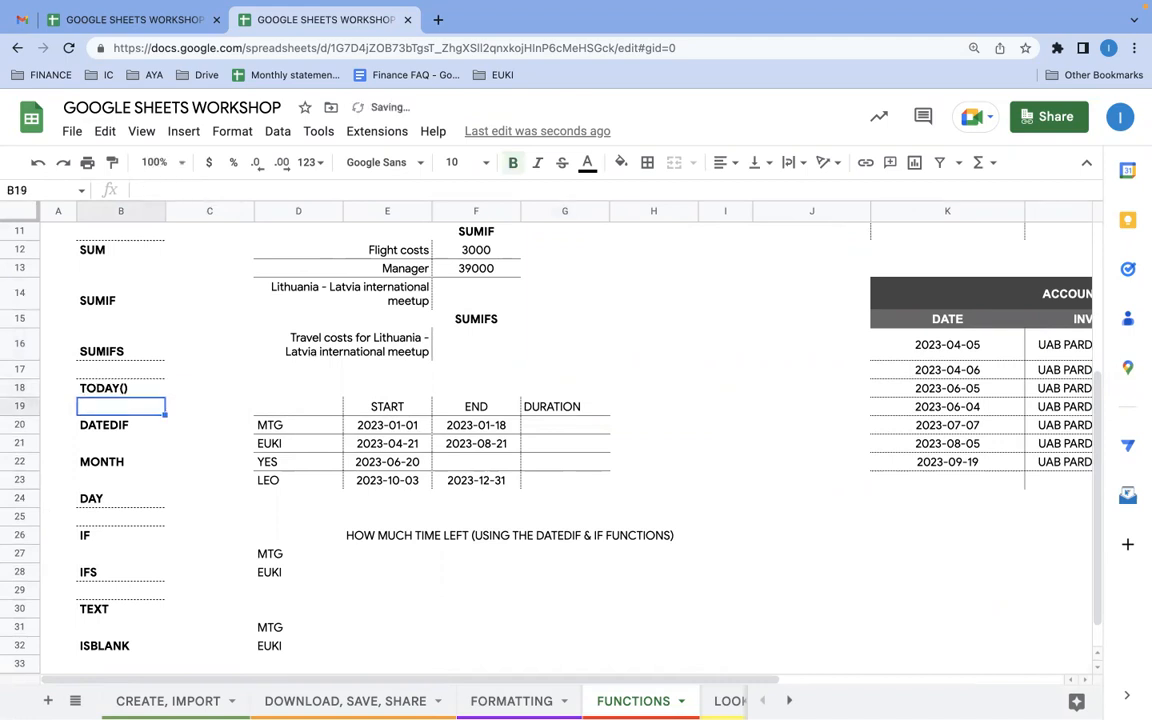
left_click(100, 392)
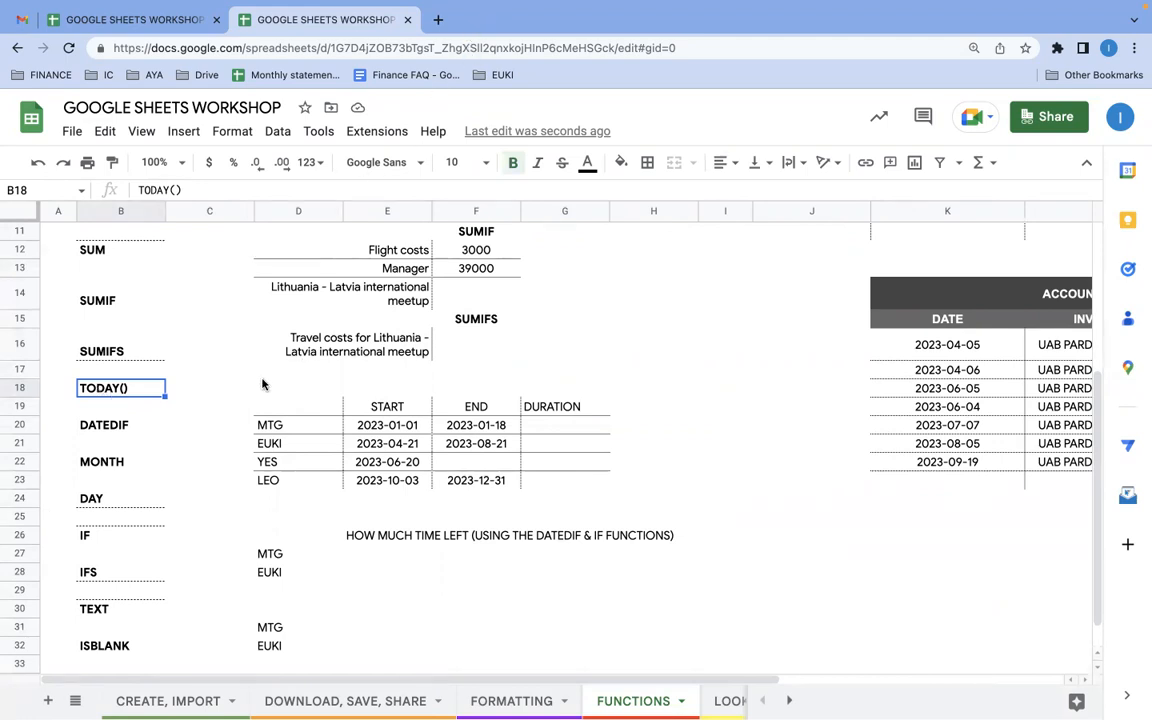
left_click(190, 412)
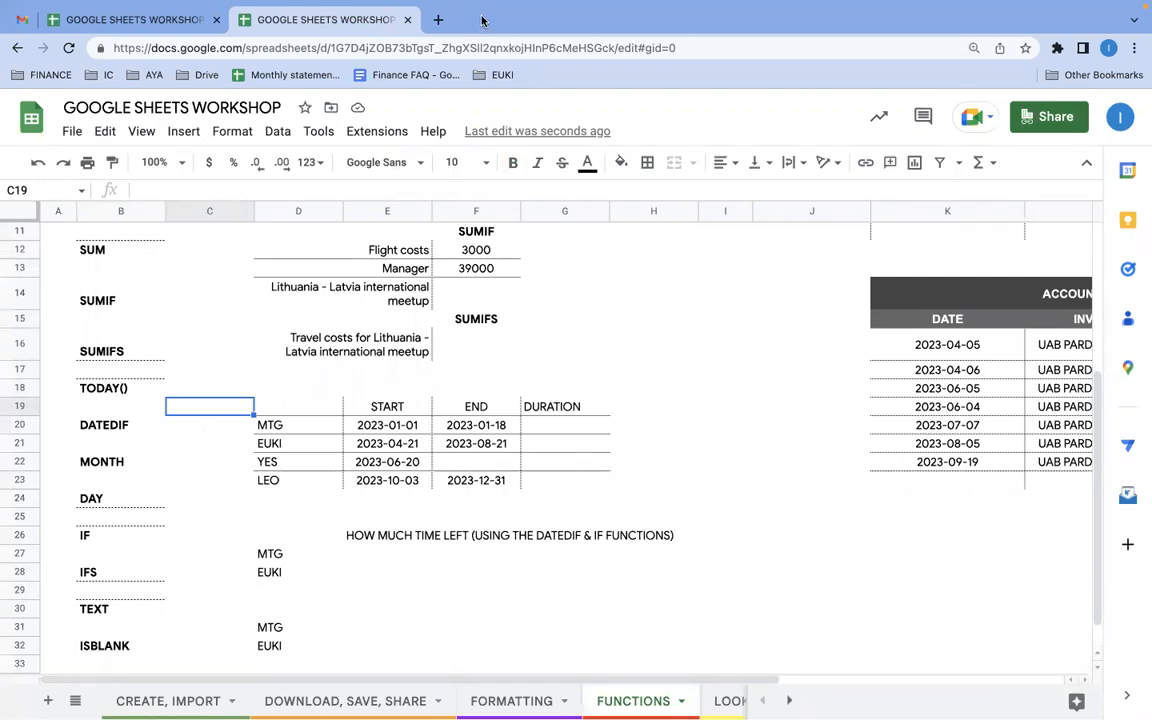
Examine the four projects in D20:D23 and MTG's start and end dates in the duration table.
left_click(290, 318)
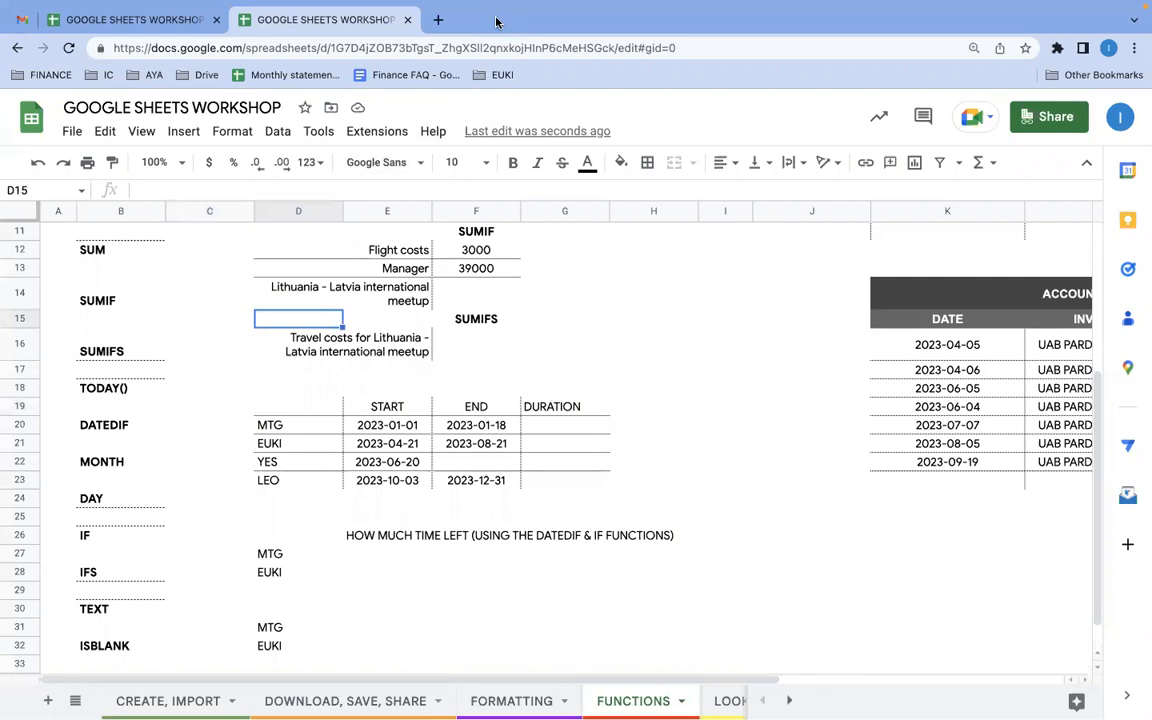
left_click(373, 430)
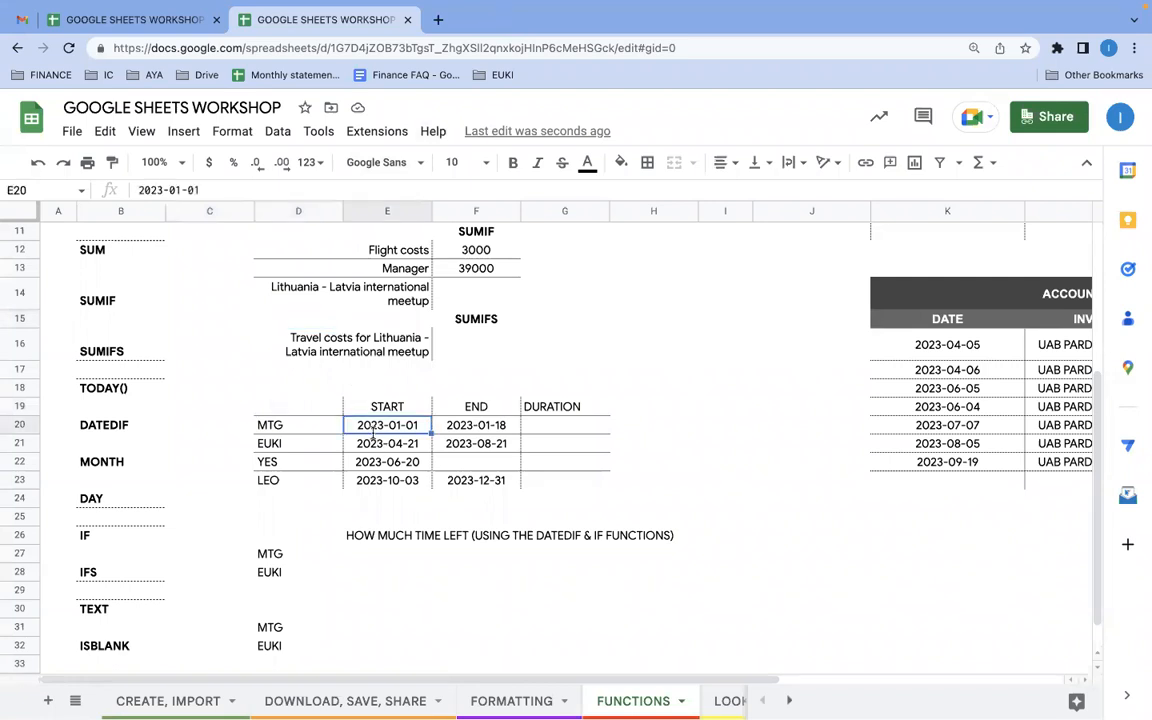
left_click_drag(285, 425, 290, 480)
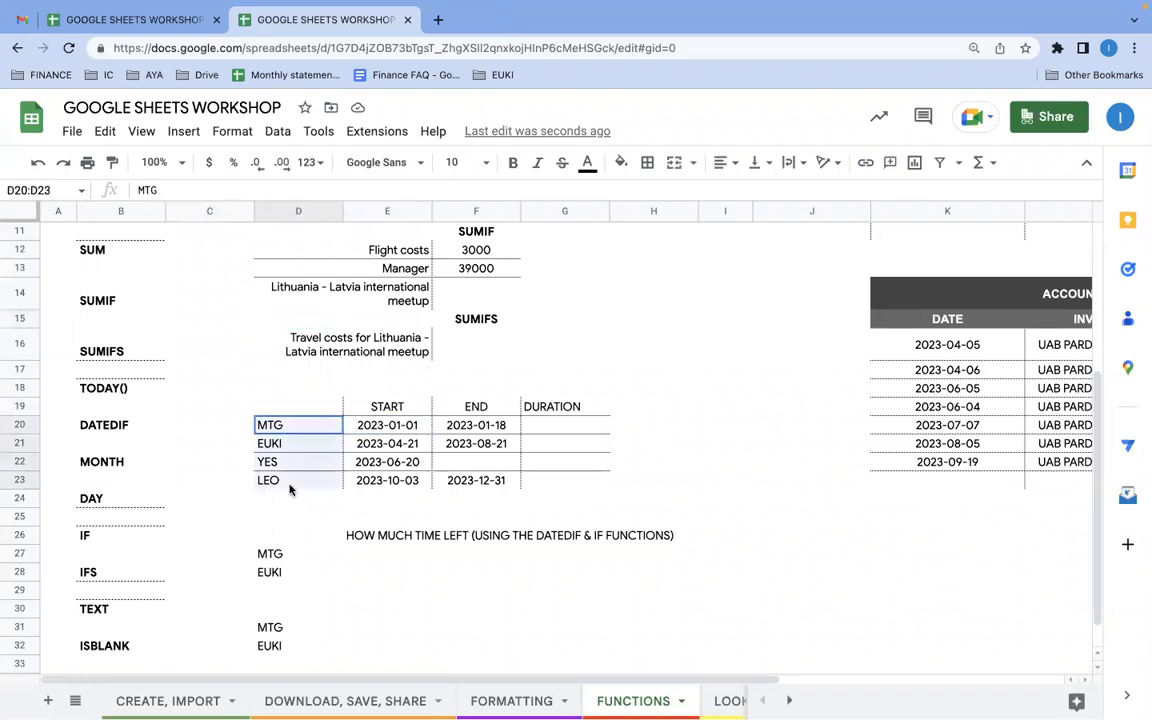
left_click(355, 550)
left_click(385, 425)
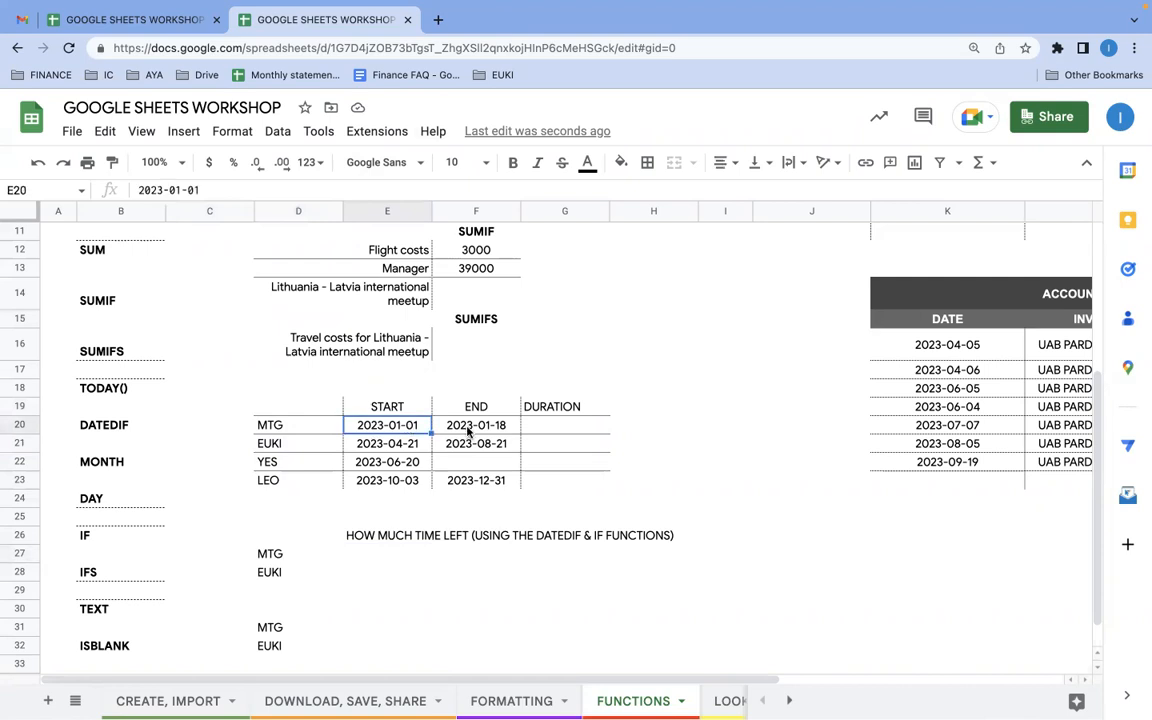
left_click(468, 430)
Begin a DATEDIF formula in G20 with E20 as the start date and F20 as the end date.
left_click(576, 430)
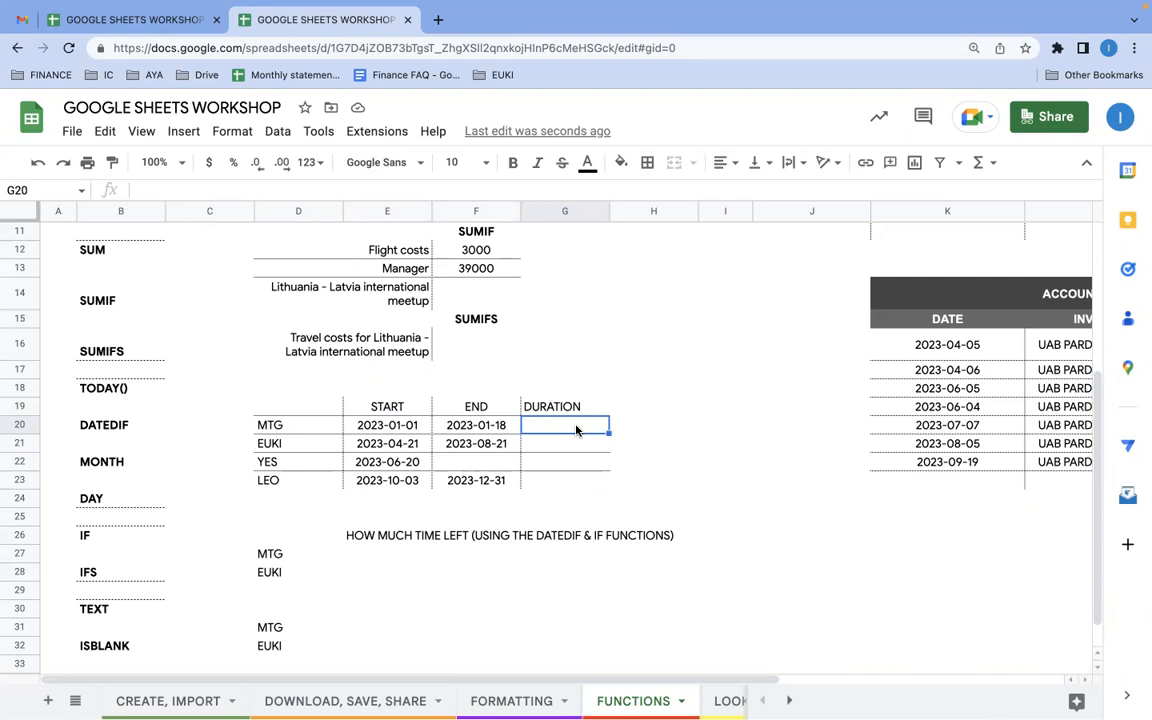
type("=")
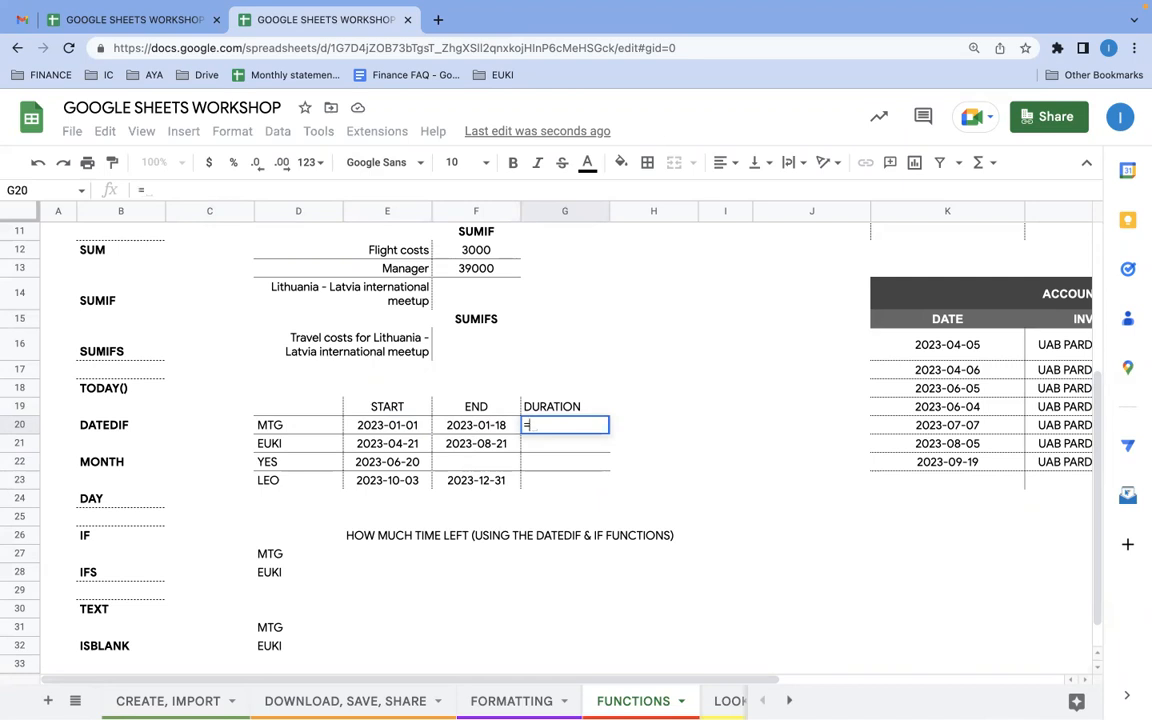
type("datedif(")
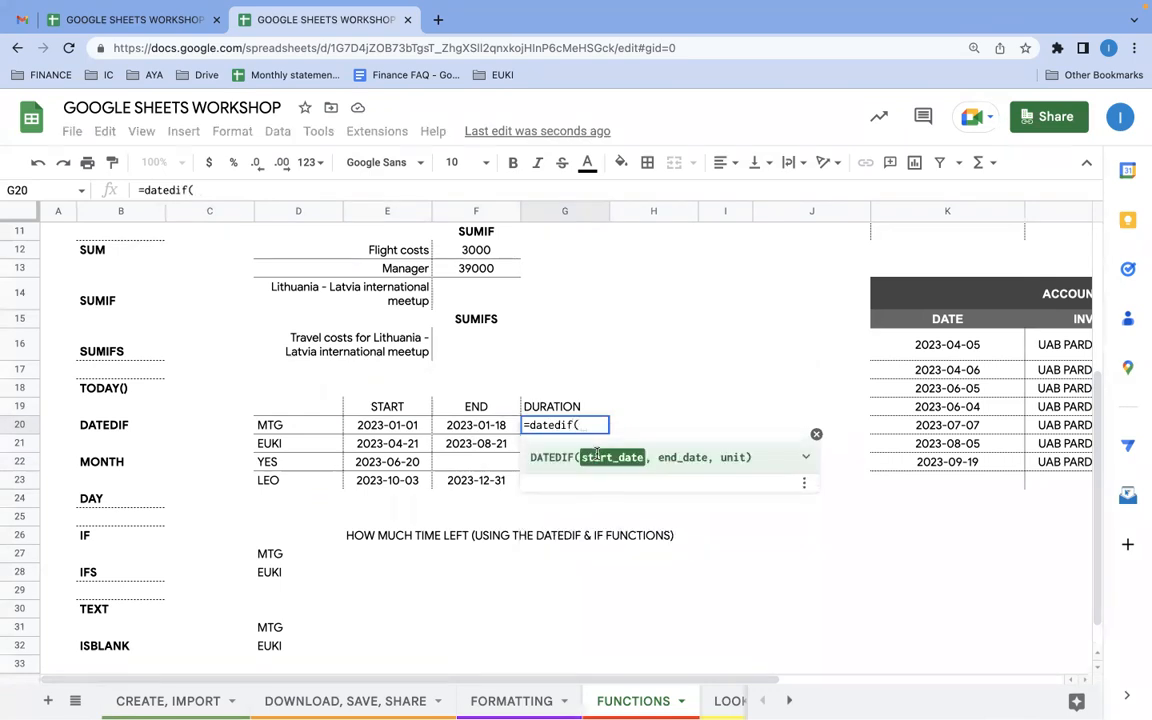
left_click(405, 425)
type(",")
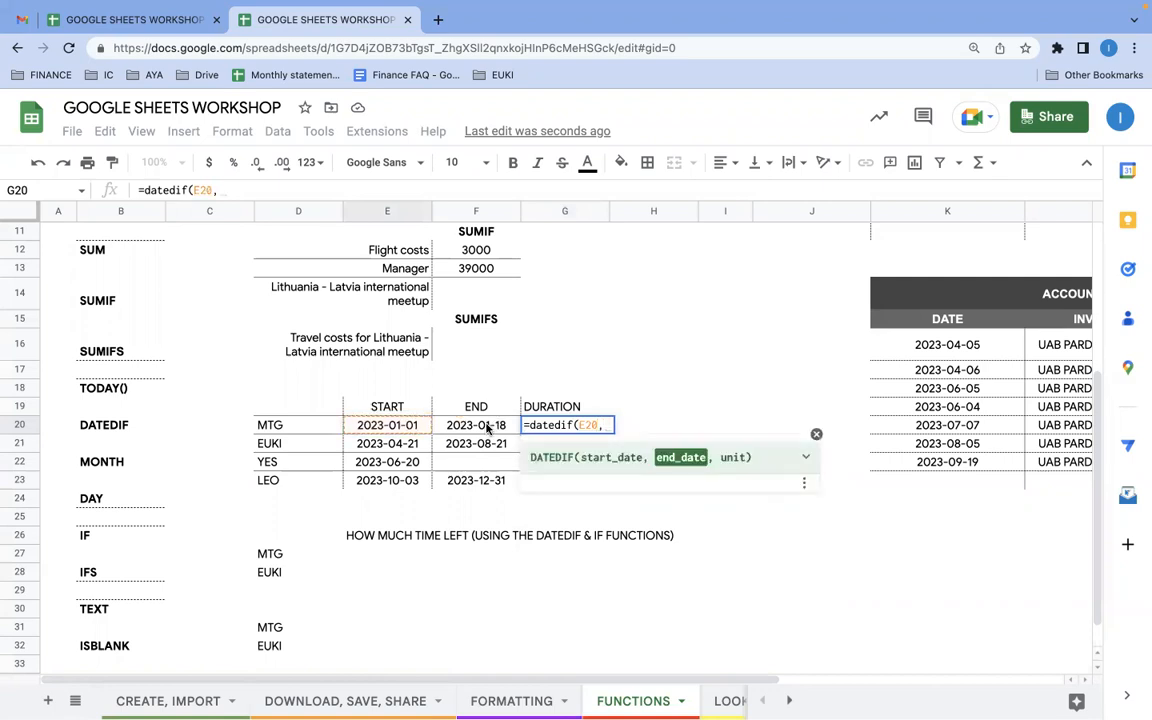
left_click(490, 428)
type(",")
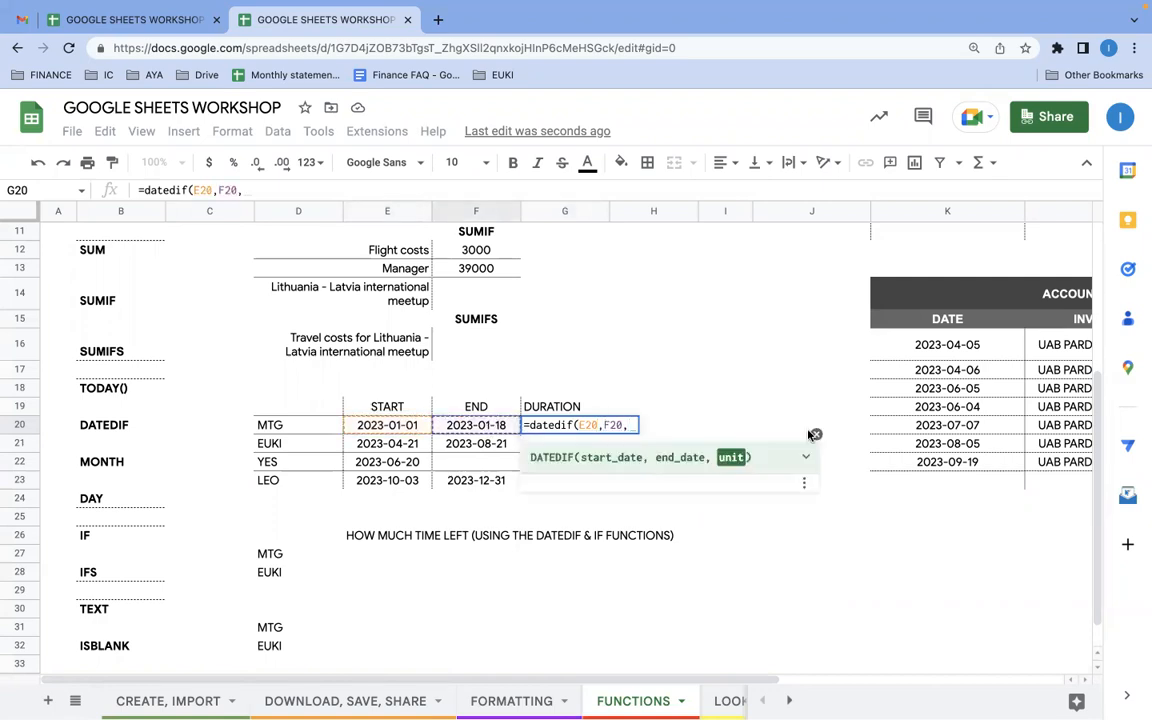
Read the accepted DATEDIF units in the function help and complete the G20 formula with the unit "D".
left_click(806, 460)
scroll(738, 547, "down", 3)
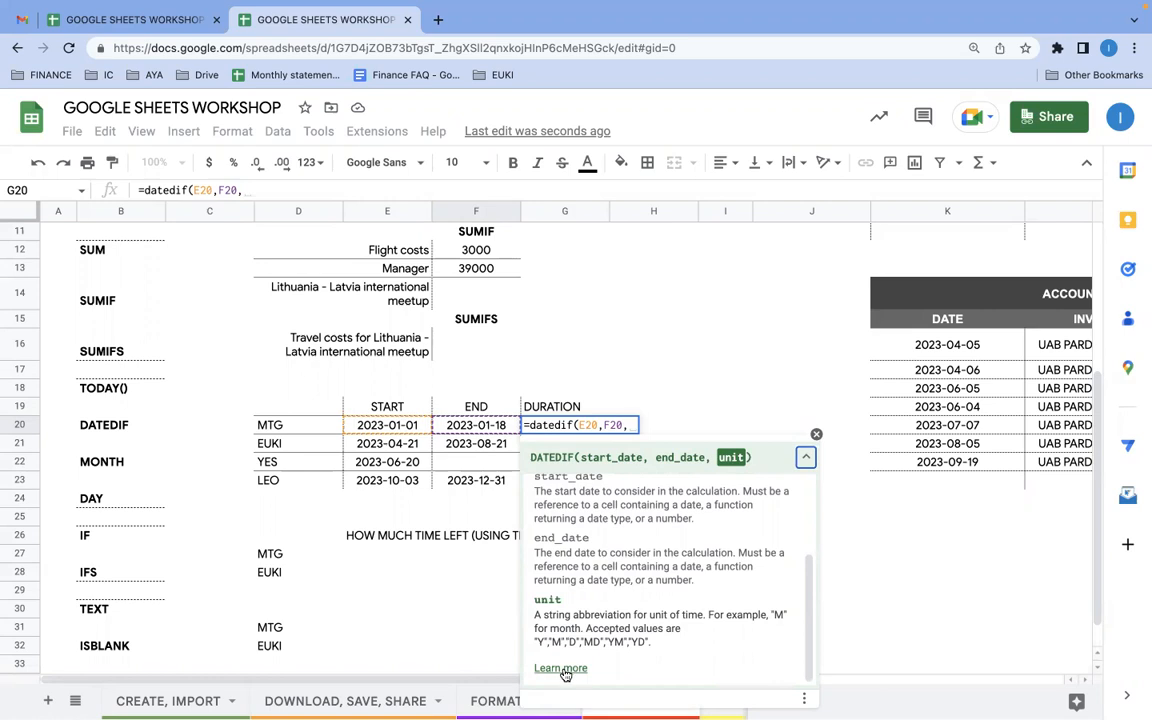
left_click(628, 425)
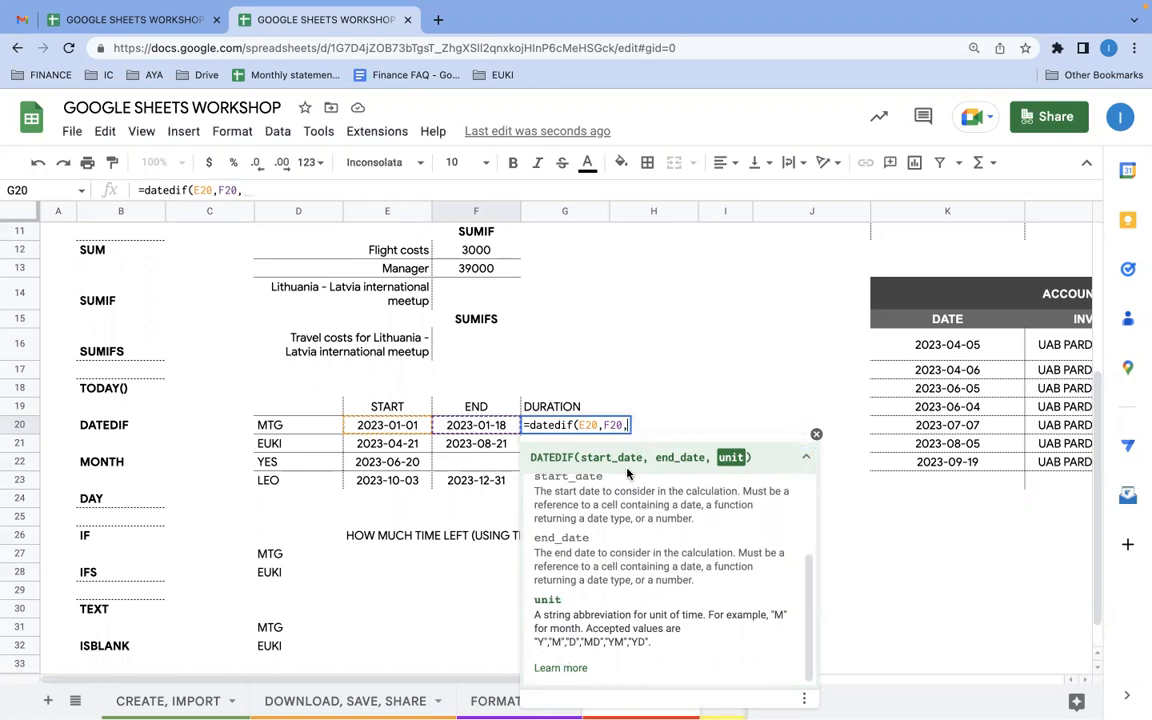
type("\"D\"")
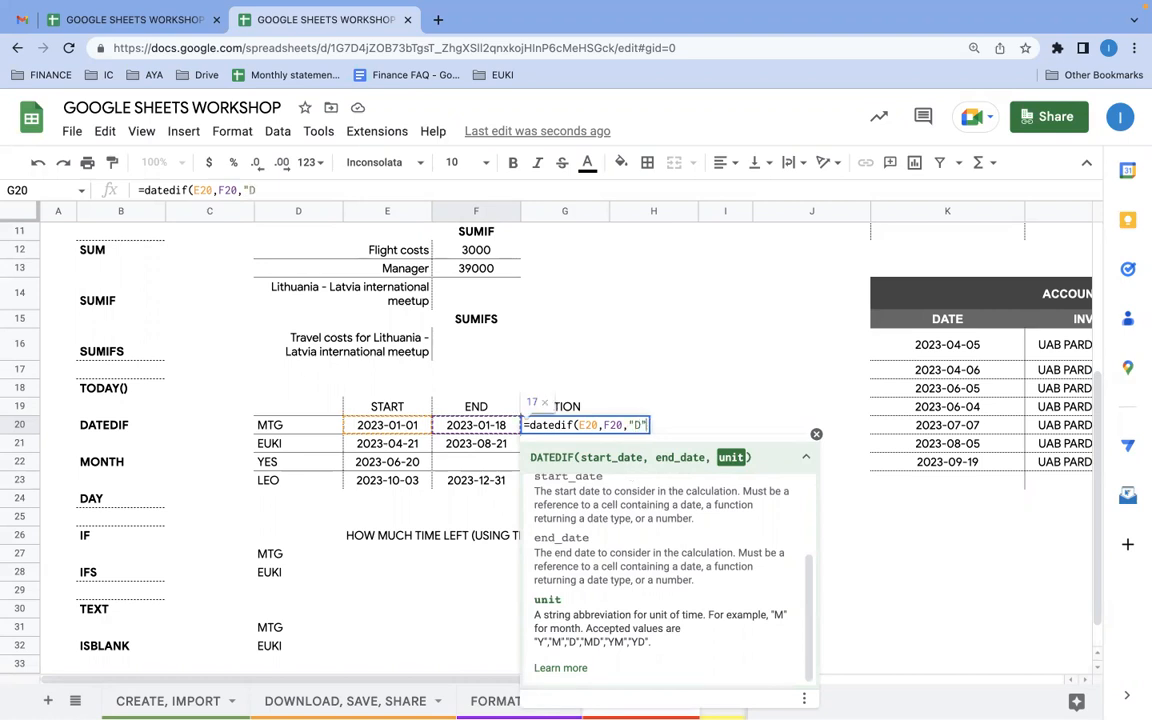
type(")")
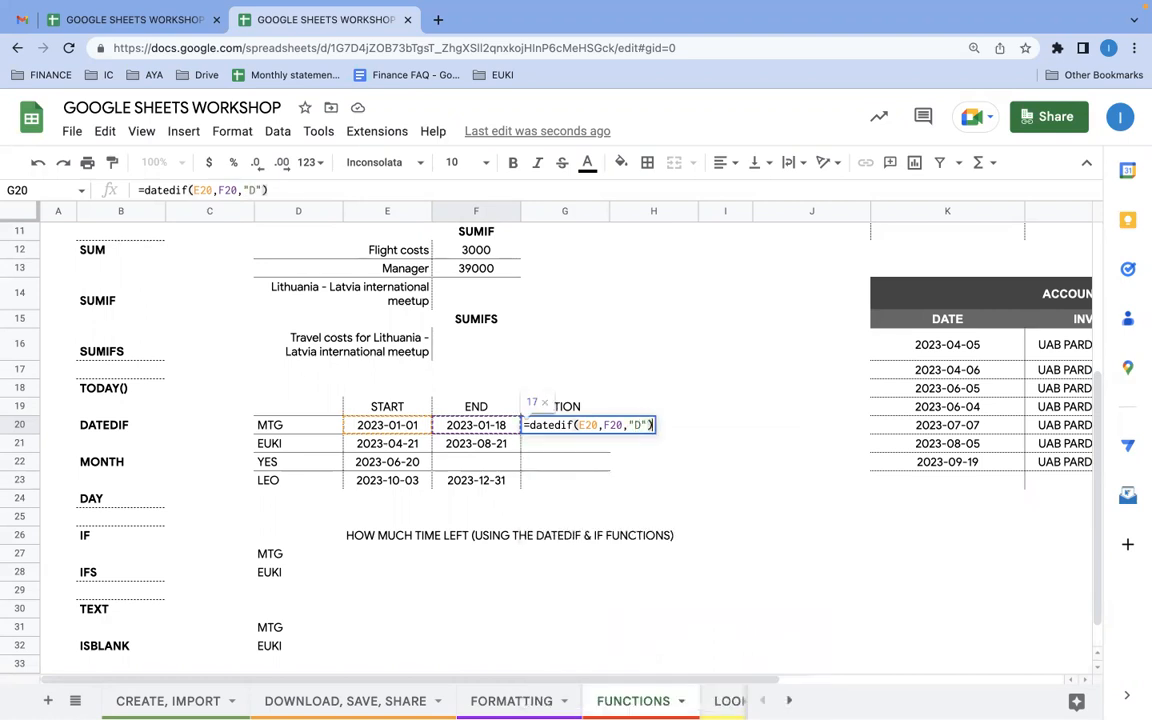
key("Return")
Copy the duration formula from G20 down through G23 and inspect the result for YES in G22.
left_click(587, 429)
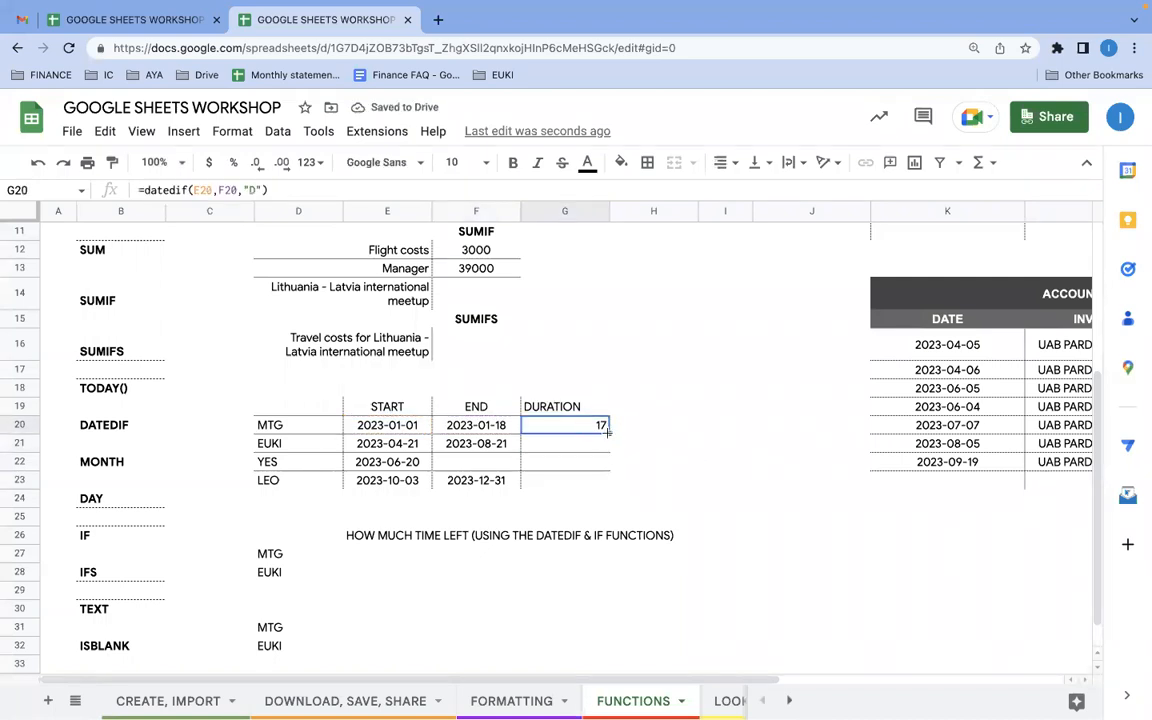
left_click_drag(607, 431, 607, 447)
left_click(586, 448)
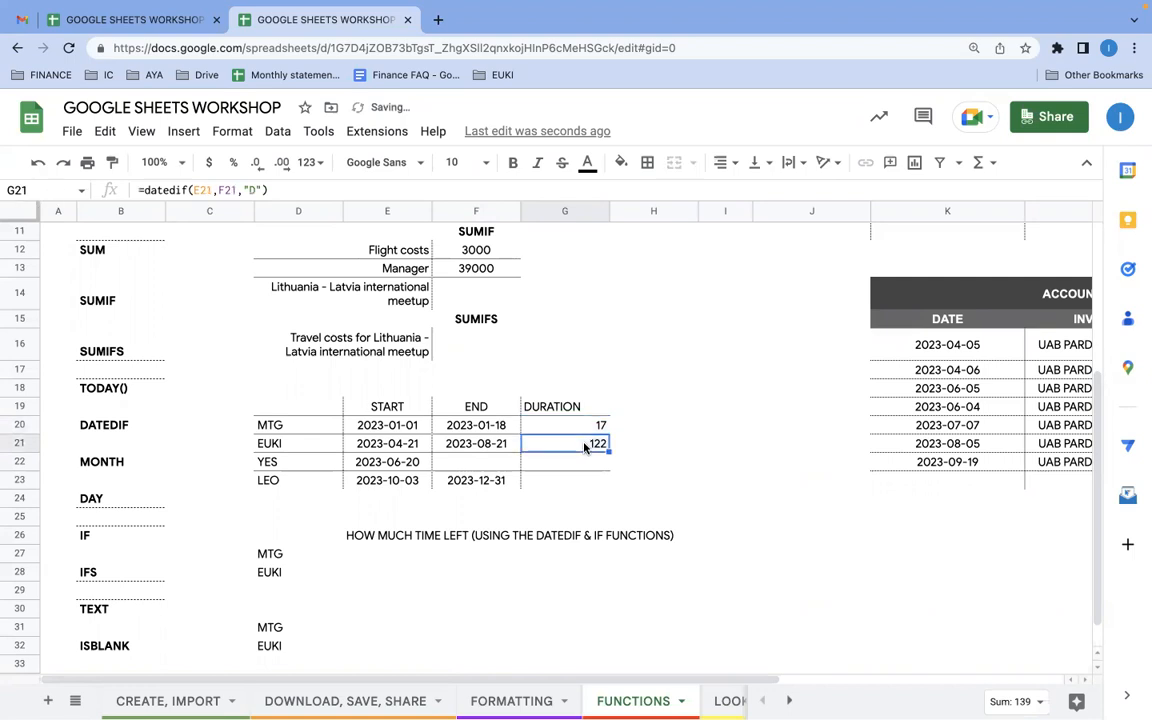
key("Up")
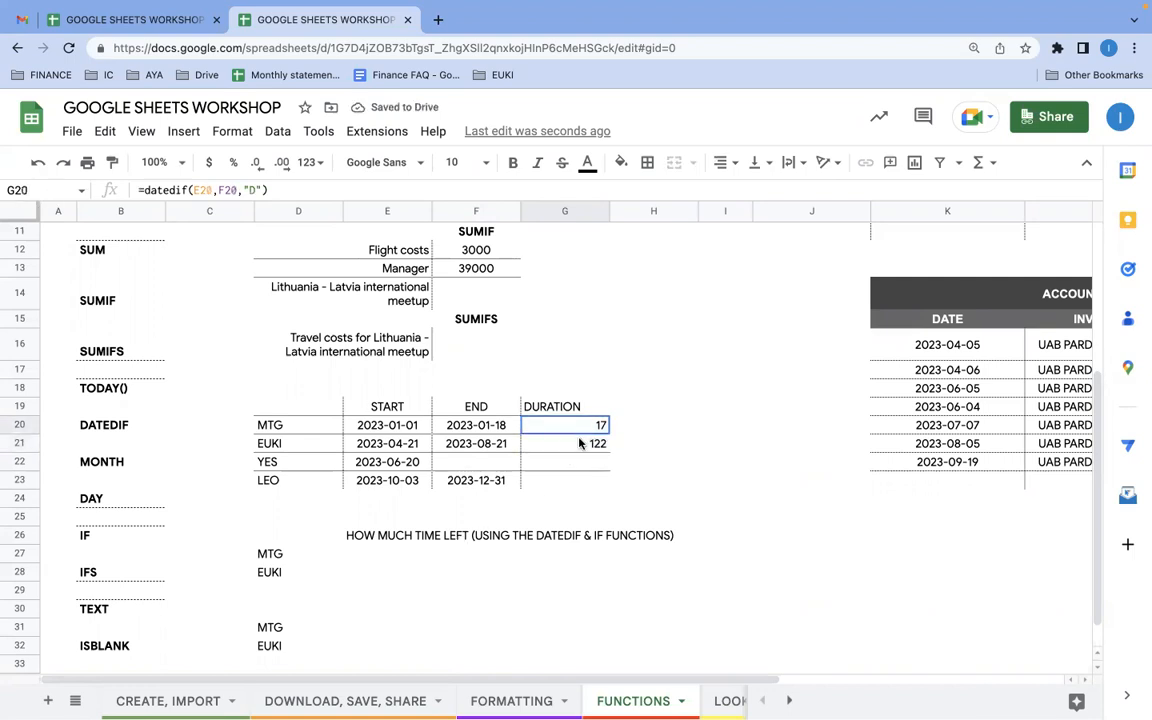
left_click(590, 445, "shift")
left_click_drag(607, 452, 603, 480)
left_click(652, 477)
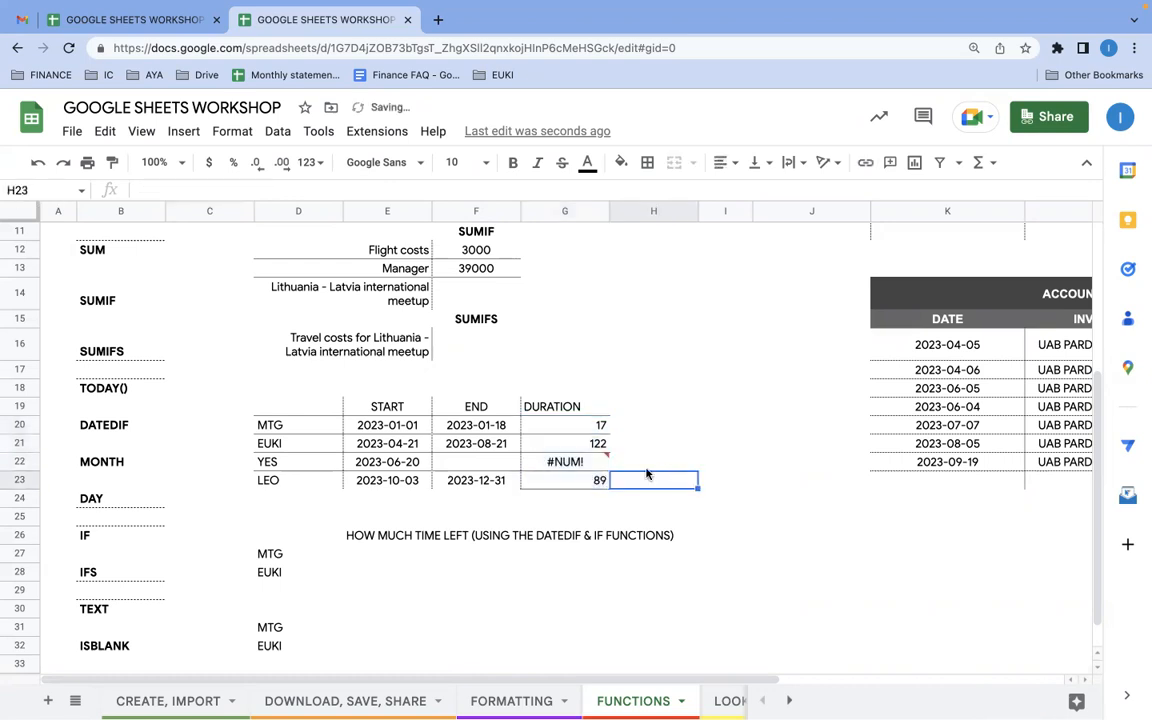
left_click(569, 462)
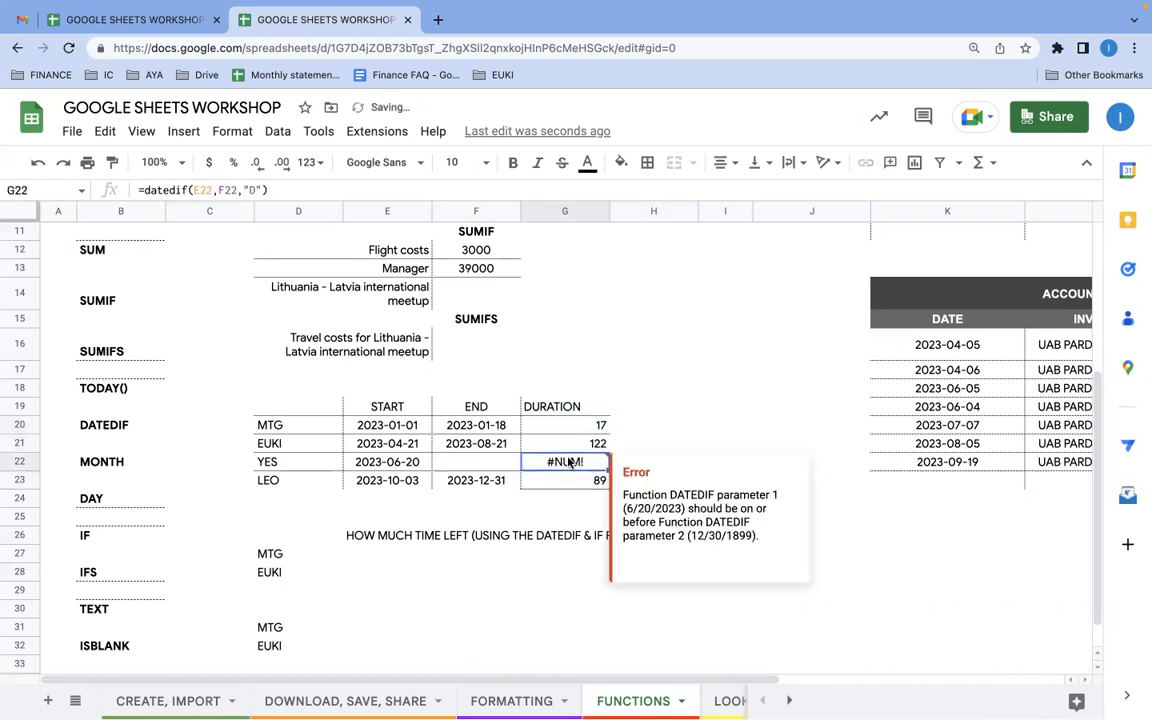
left_click(431, 575)
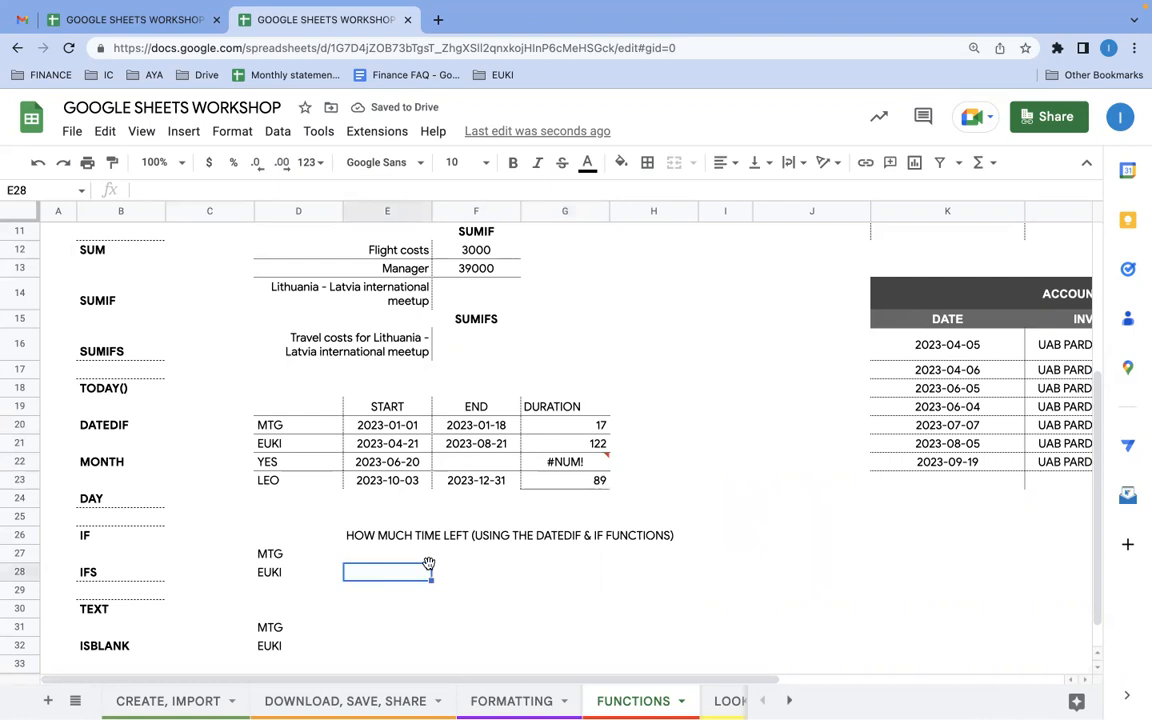
Consult the time-left solution on the FUNCTIONS sheet of the personal workbook copy and return to the workshop spreadsheet.
scroll(378, 526, "down", 1)
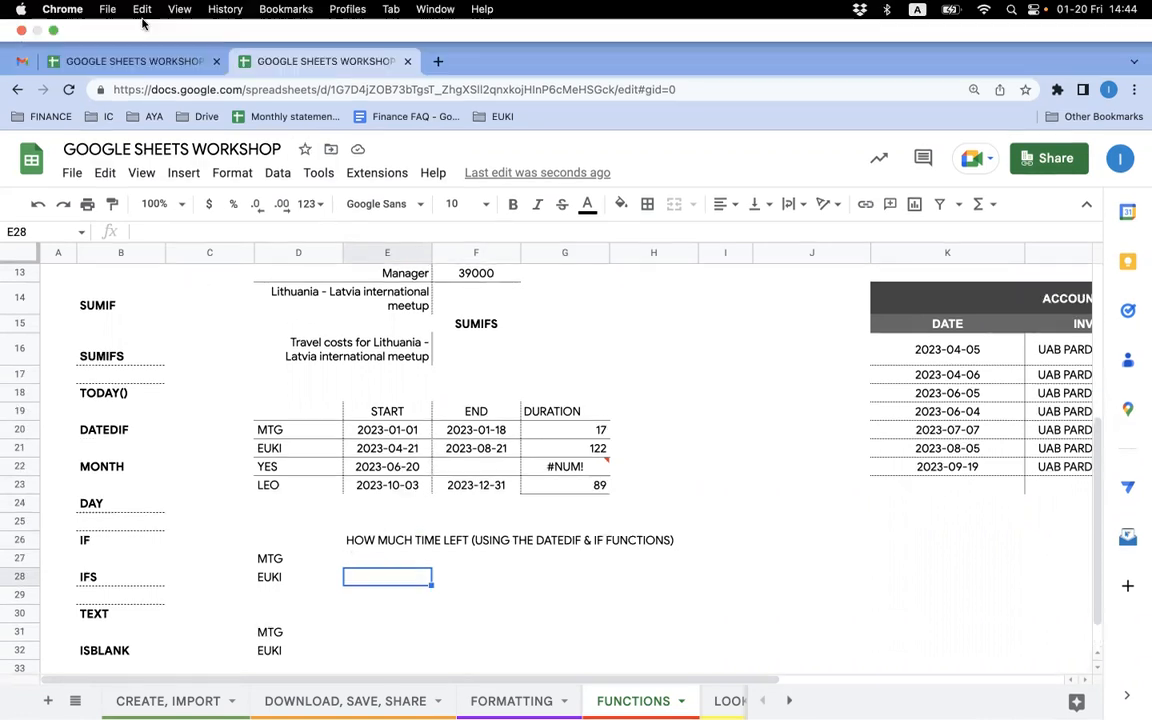
left_click(122, 64)
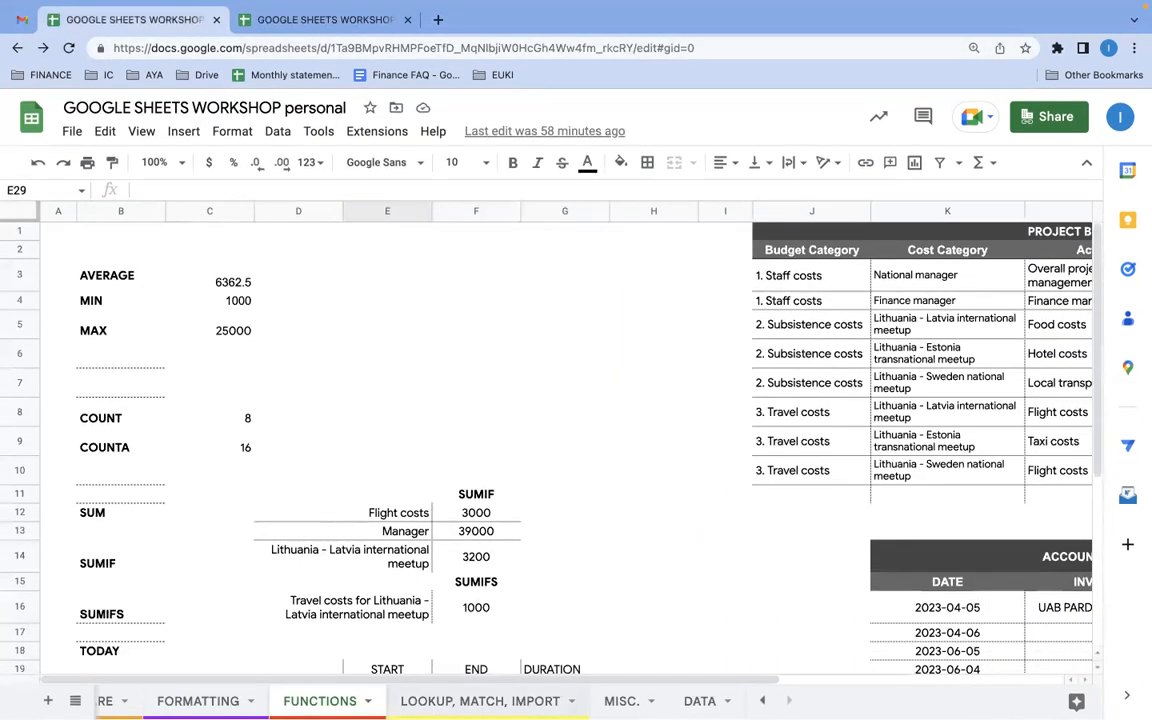
left_click(390, 703)
left_click(328, 703)
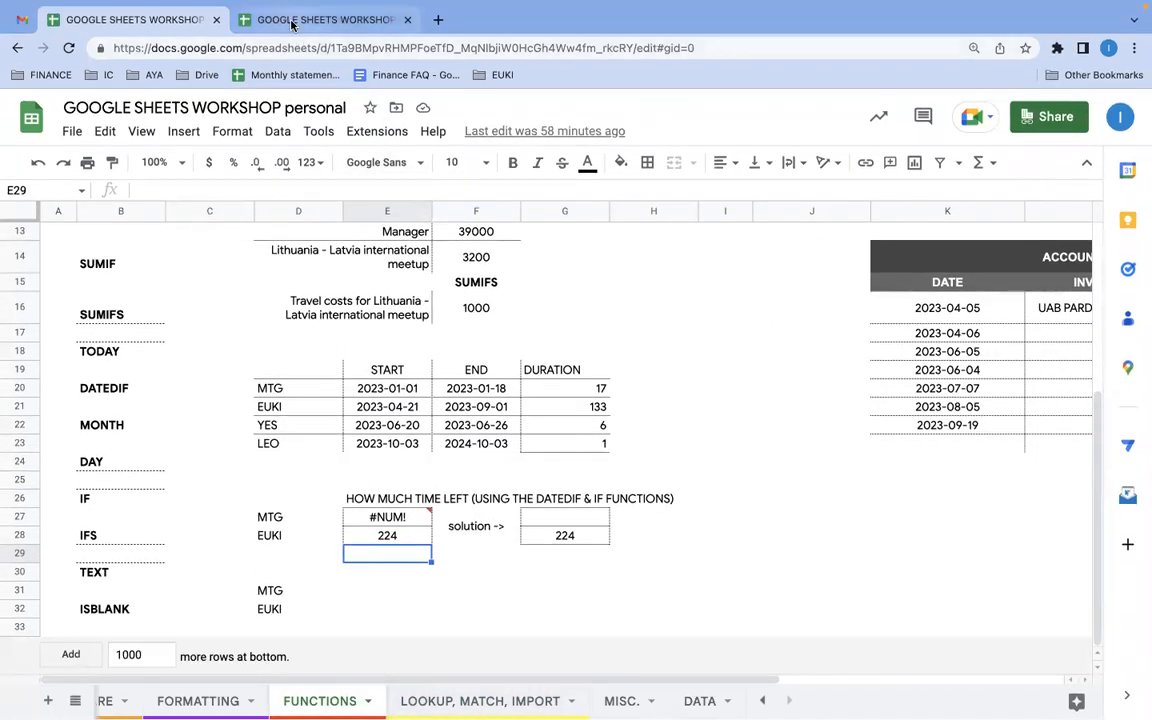
left_click(324, 19)
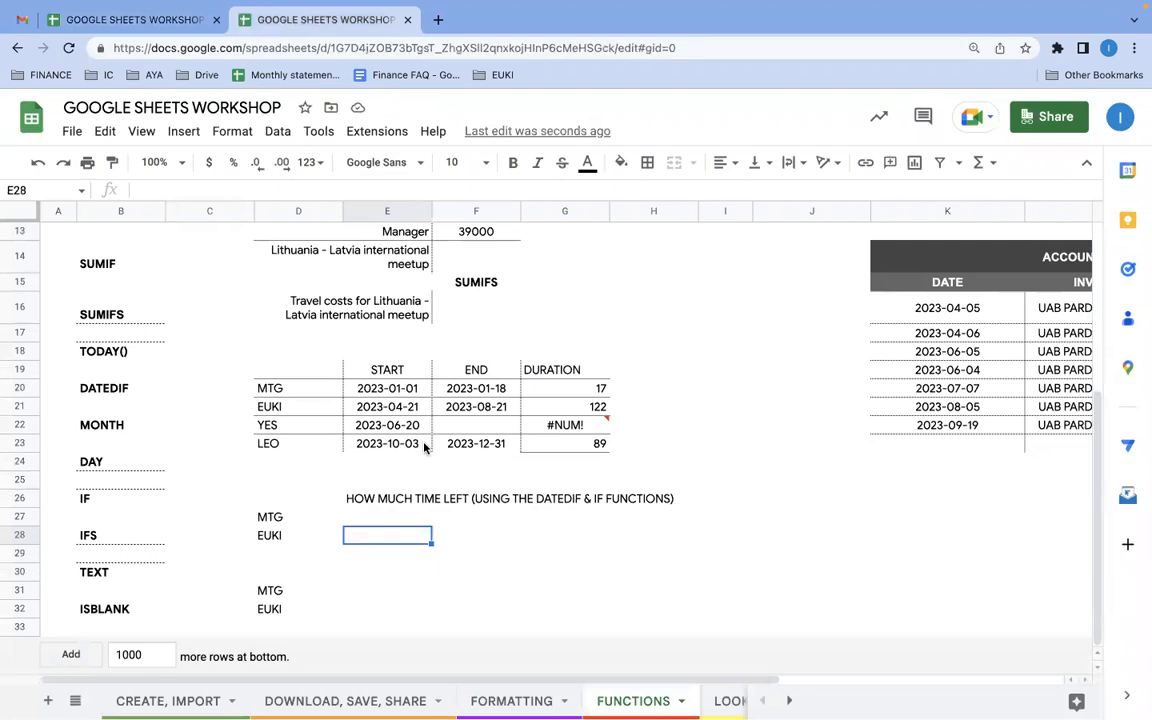
Begin a DATEDIF formula for EUKI's remaining time in E28 with today() as the start date.
left_click(393, 522)
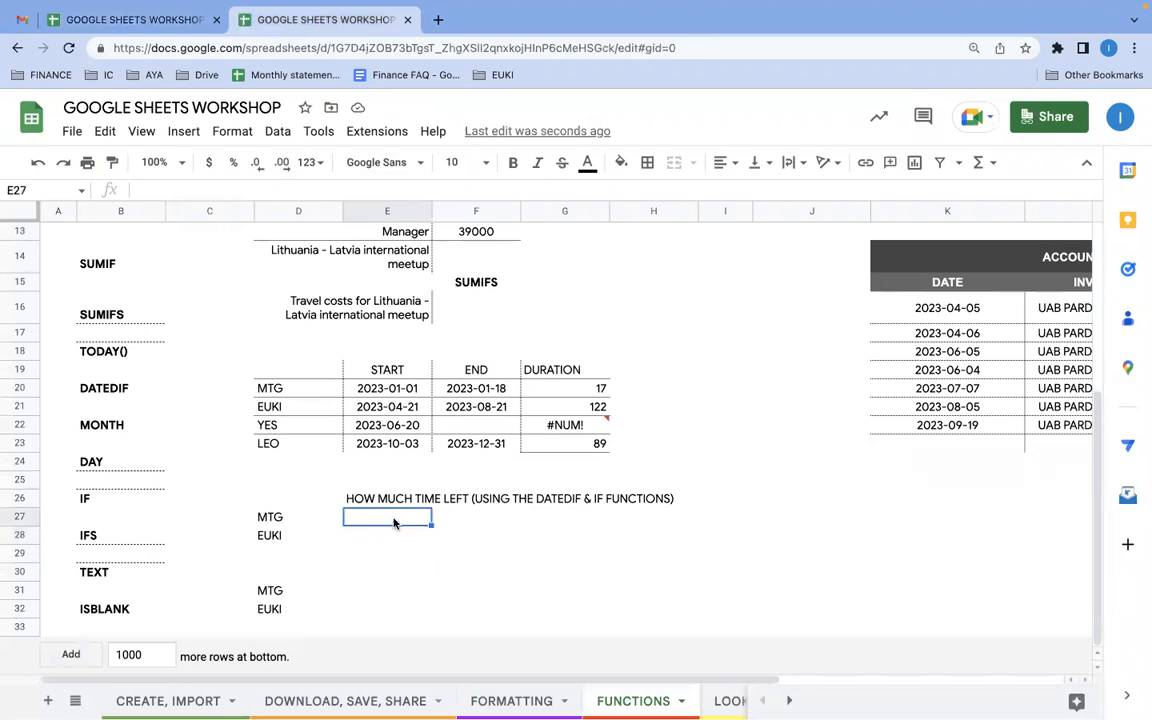
left_click(362, 538)
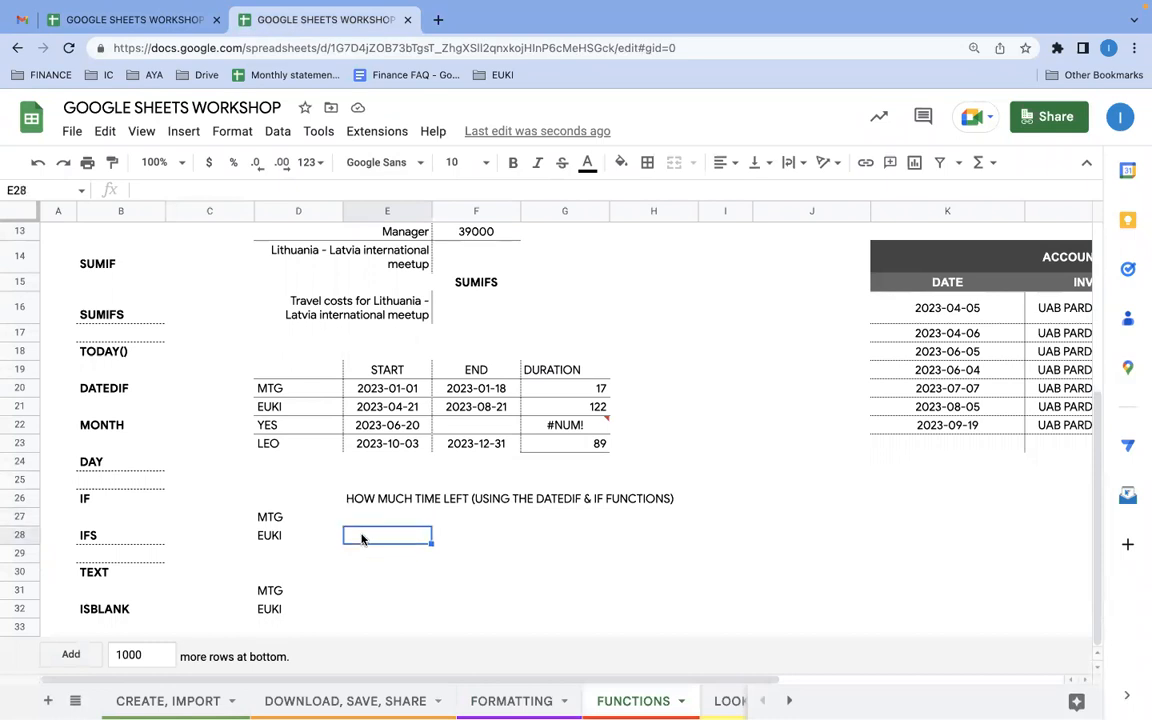
type("=")
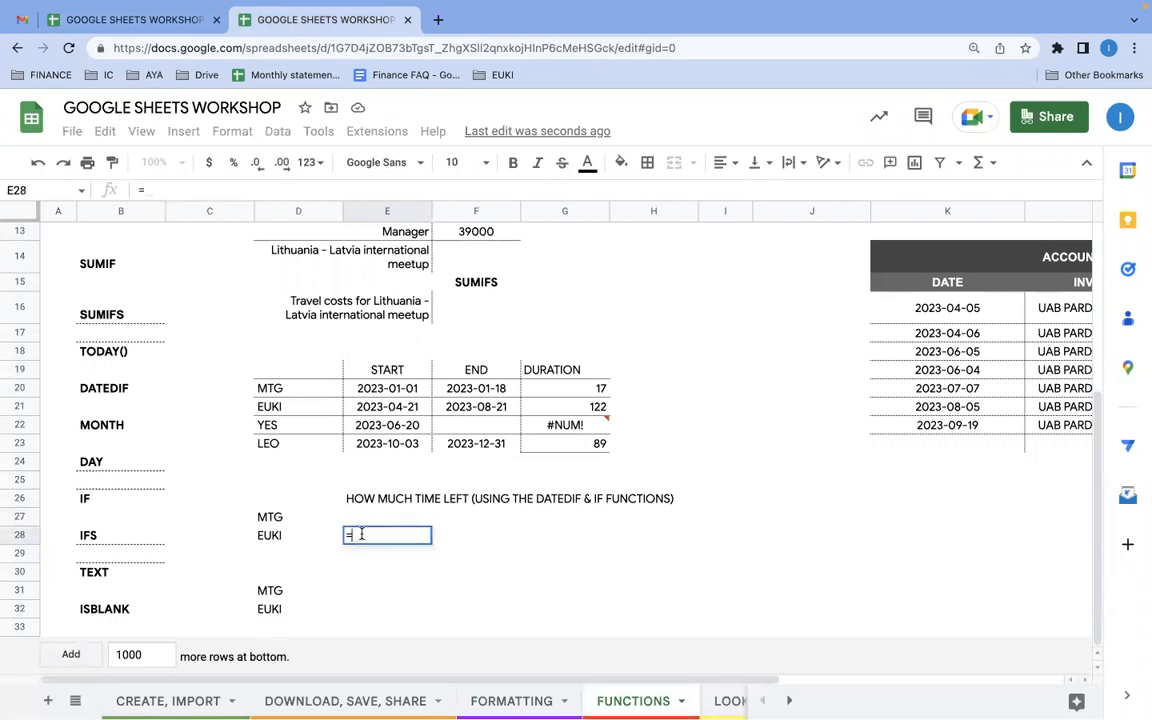
type("da")
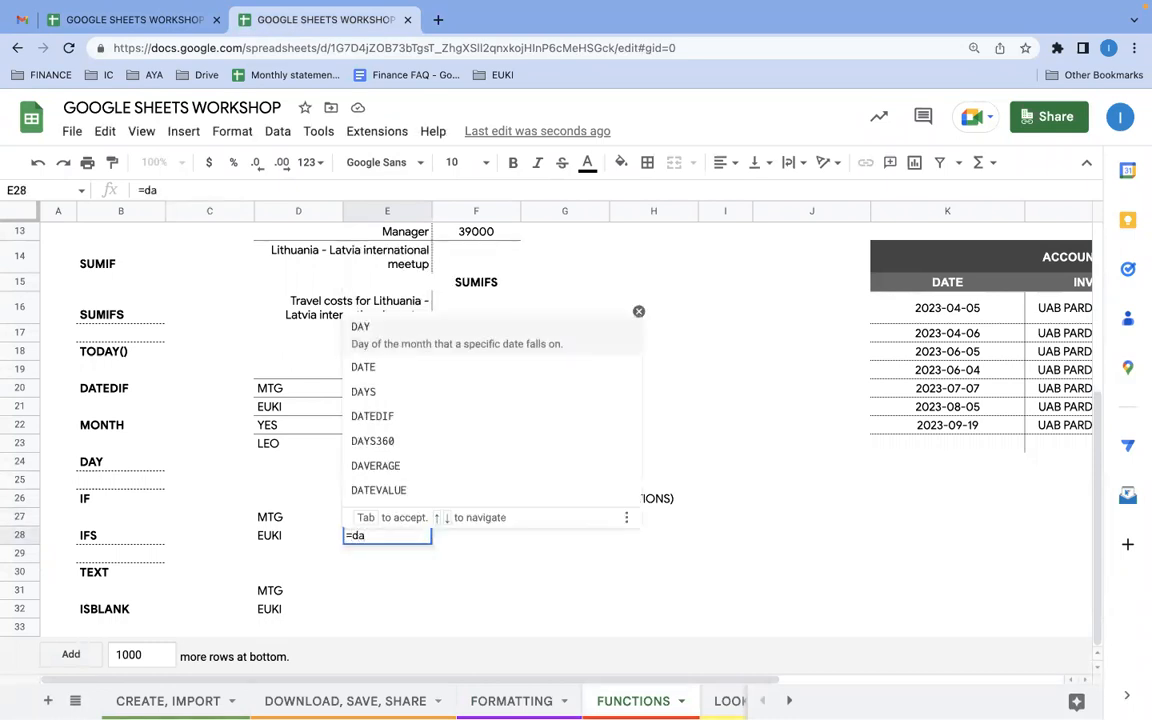
type("fe")
key("BackSpace")
key("BackSpace")
type("tedif(today(),")
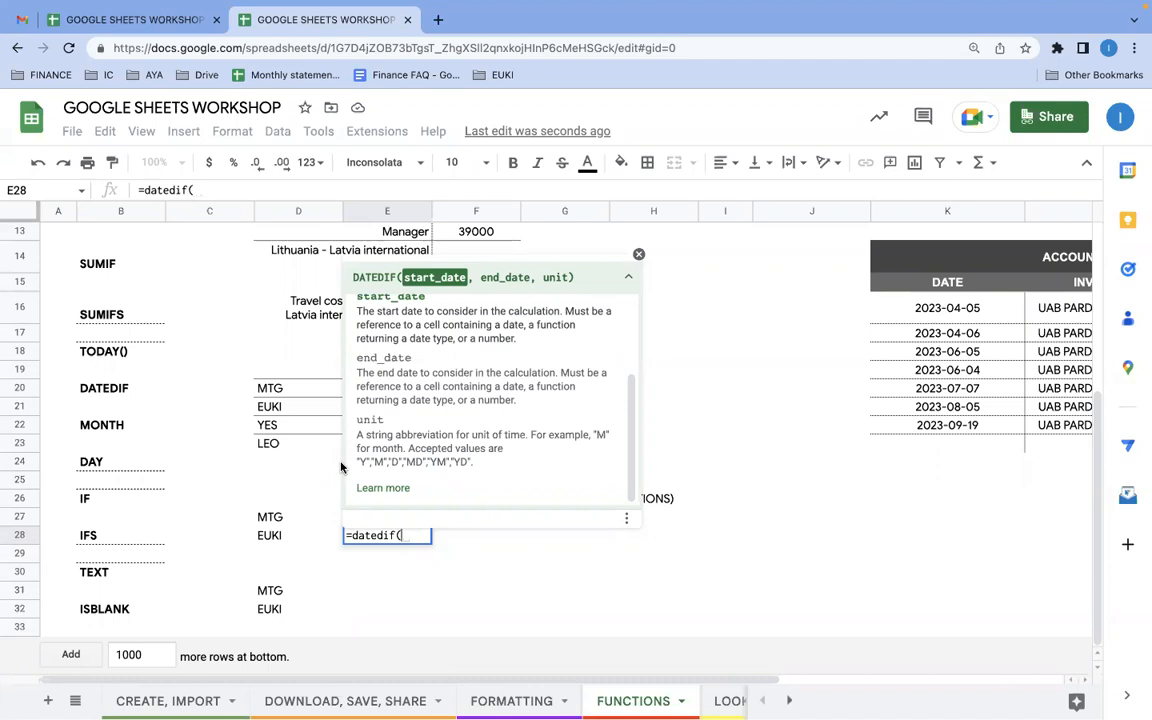
type("toda")
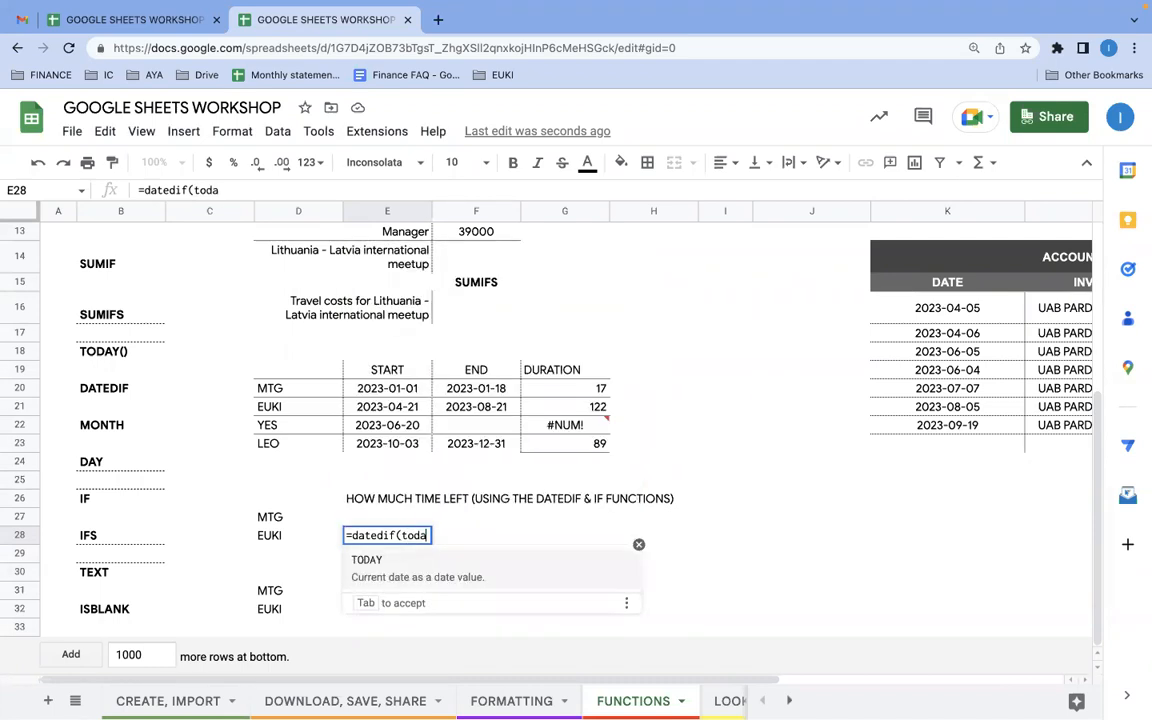
type("y()")
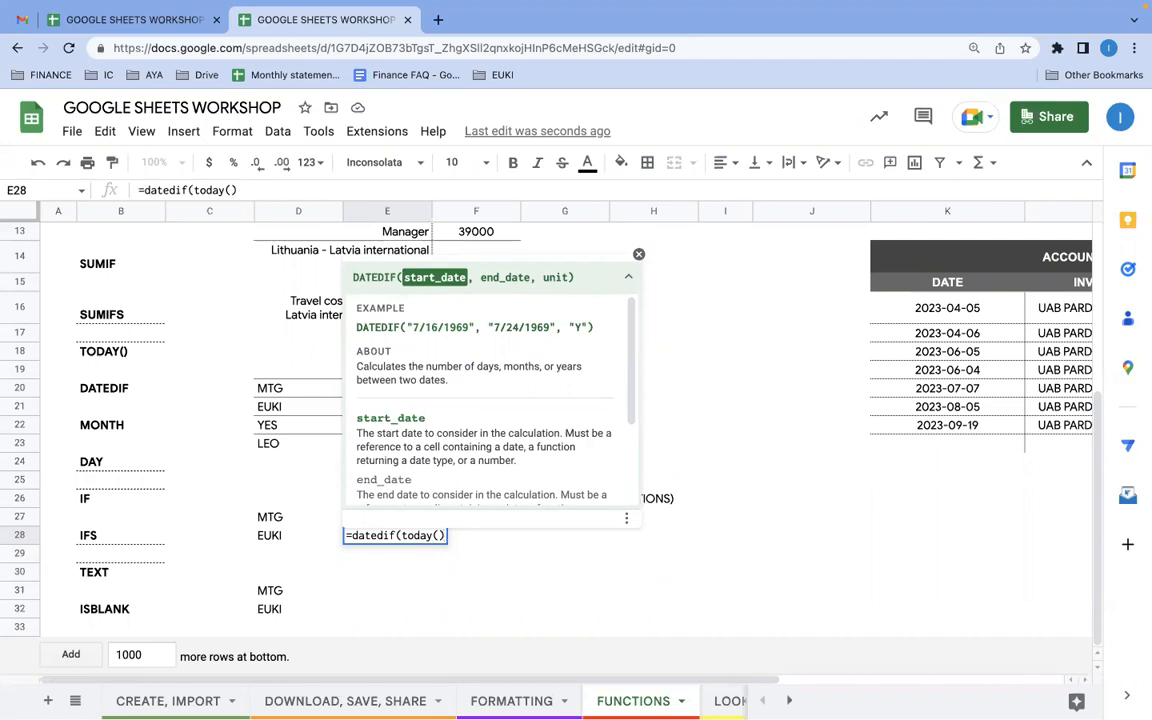
type(",")
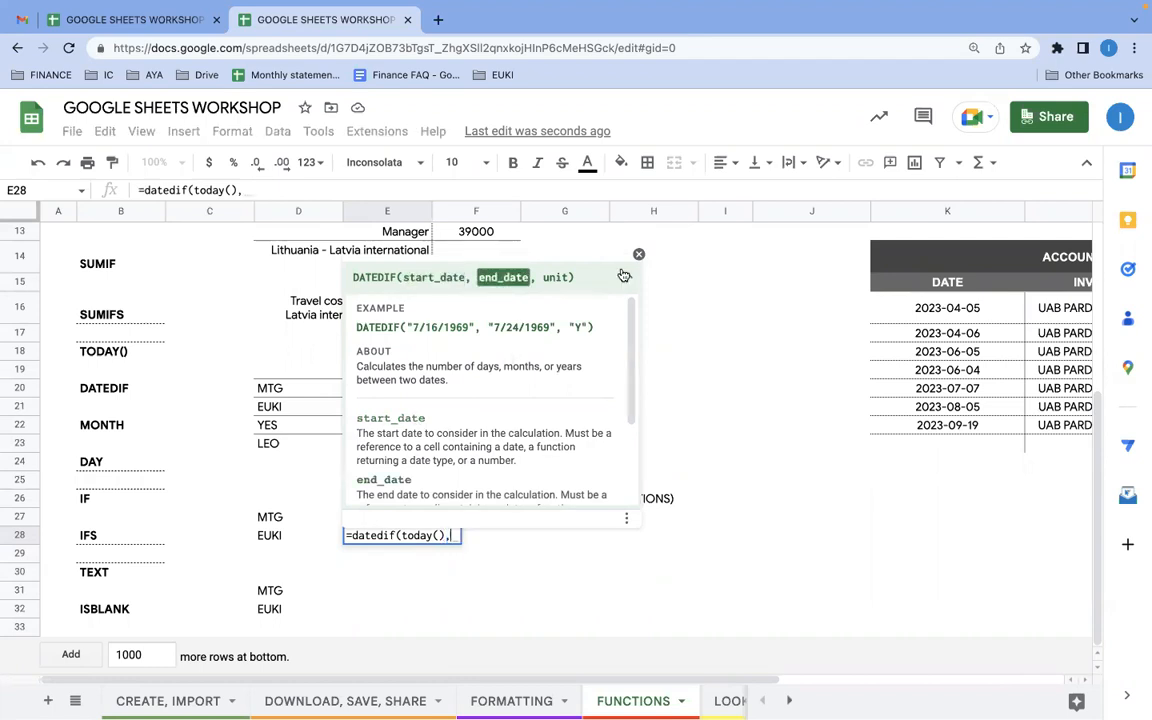
Complete EUKI's remaining-time DATEDIF formula in E28 with end date F21 and unit "M".
left_click(627, 279)
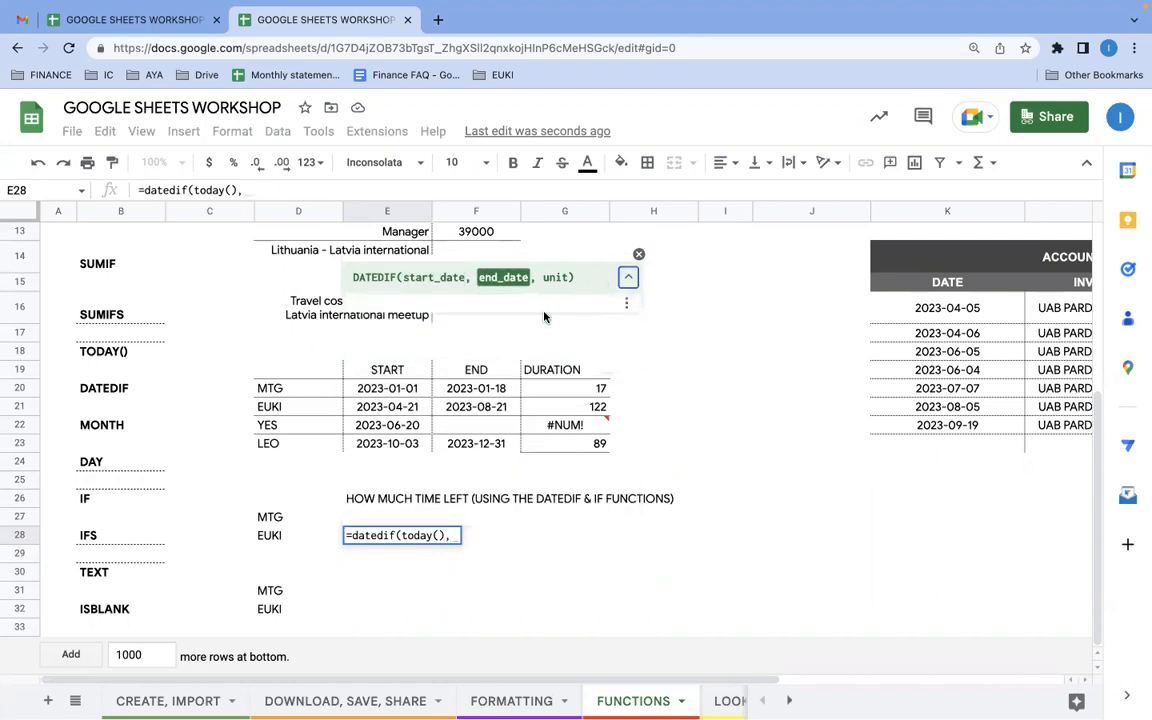
left_click(465, 409)
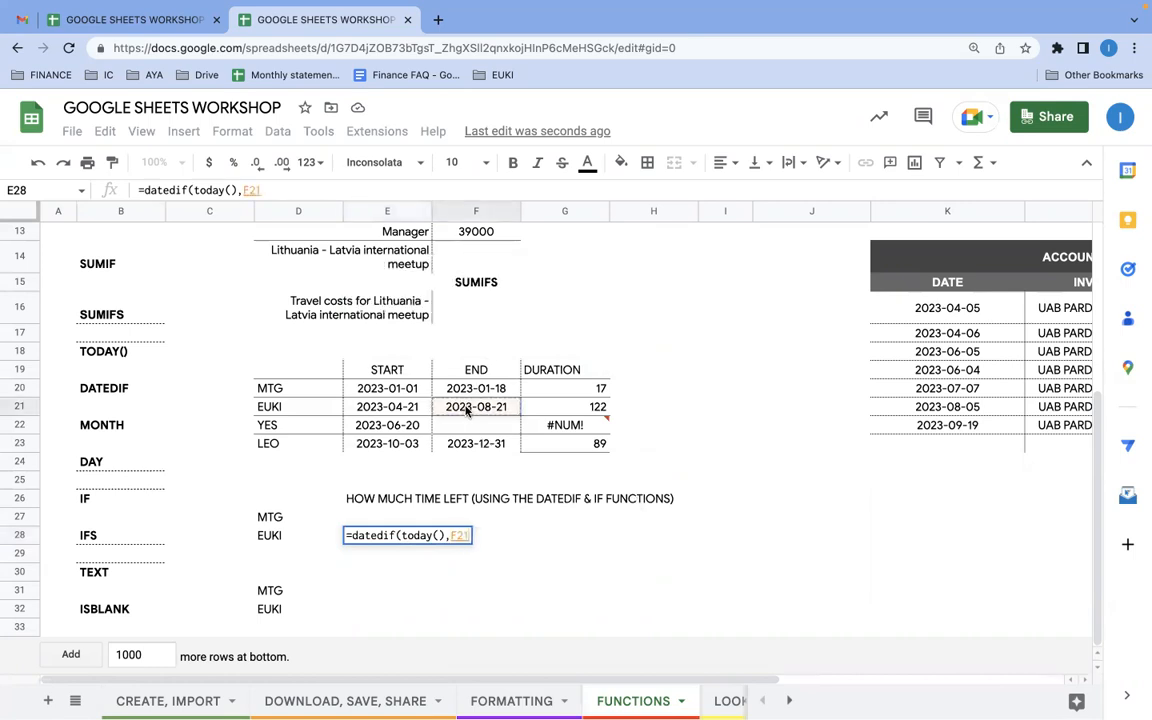
type(",")
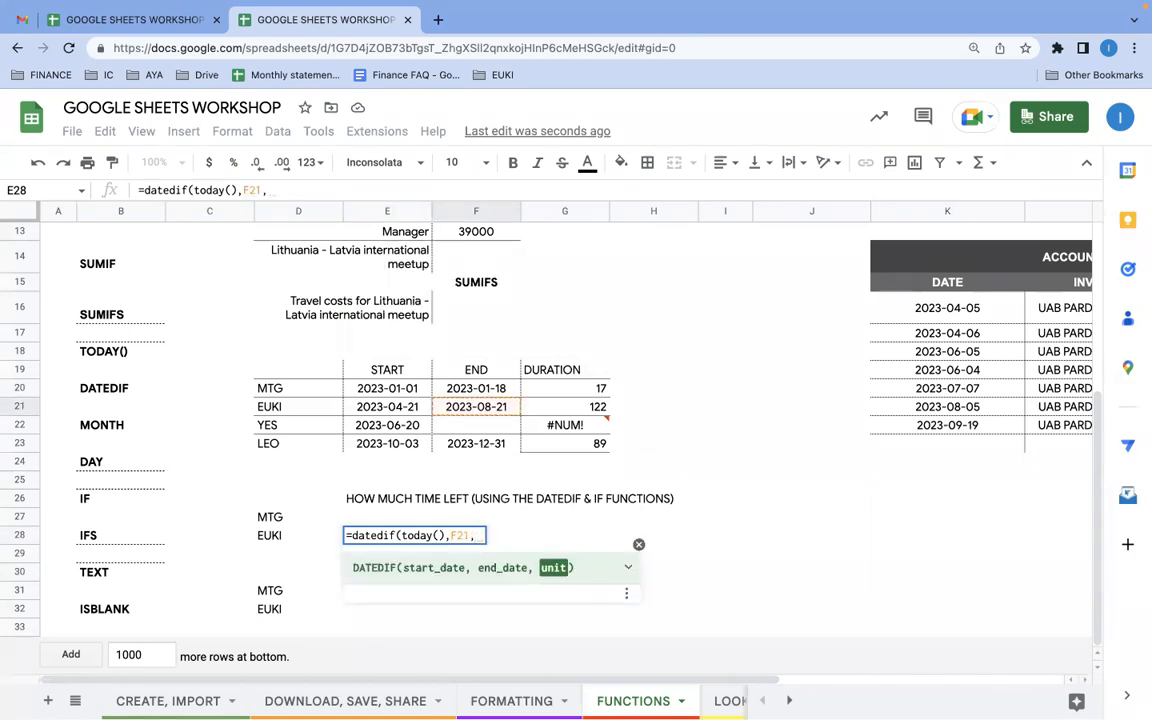
type("\"M\")")
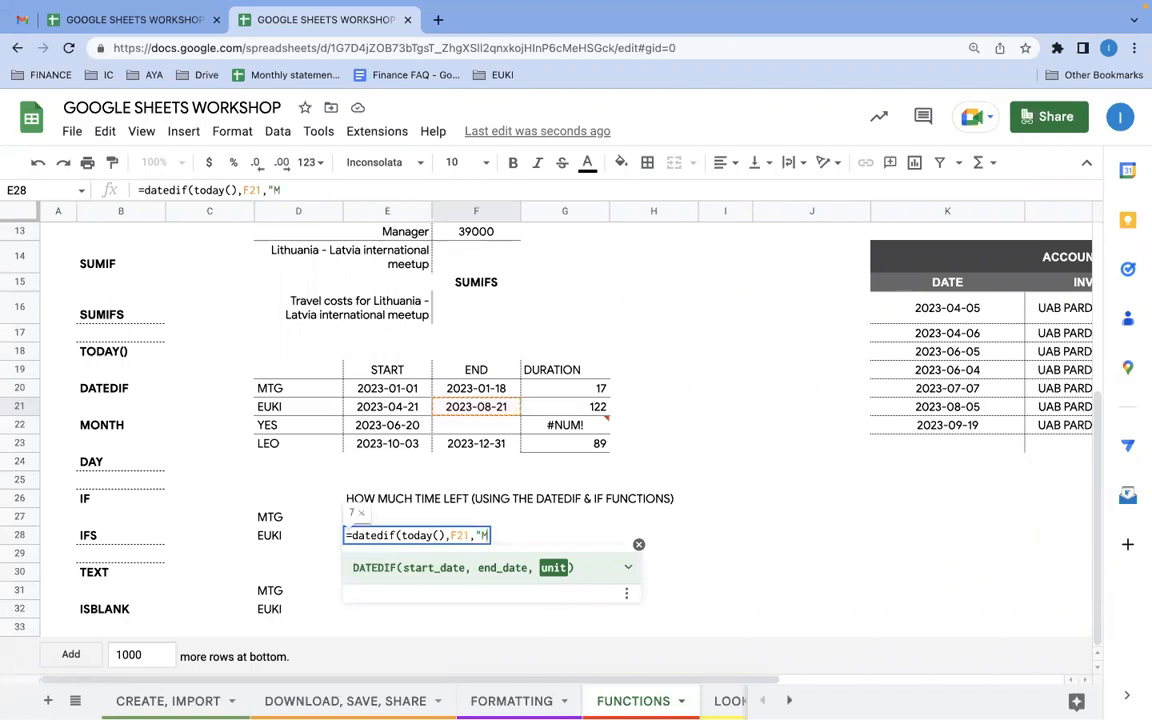
key("Return")
Copy the remaining-time formula from E28 into E27 for MTG and read the details of its result.
key("Up")
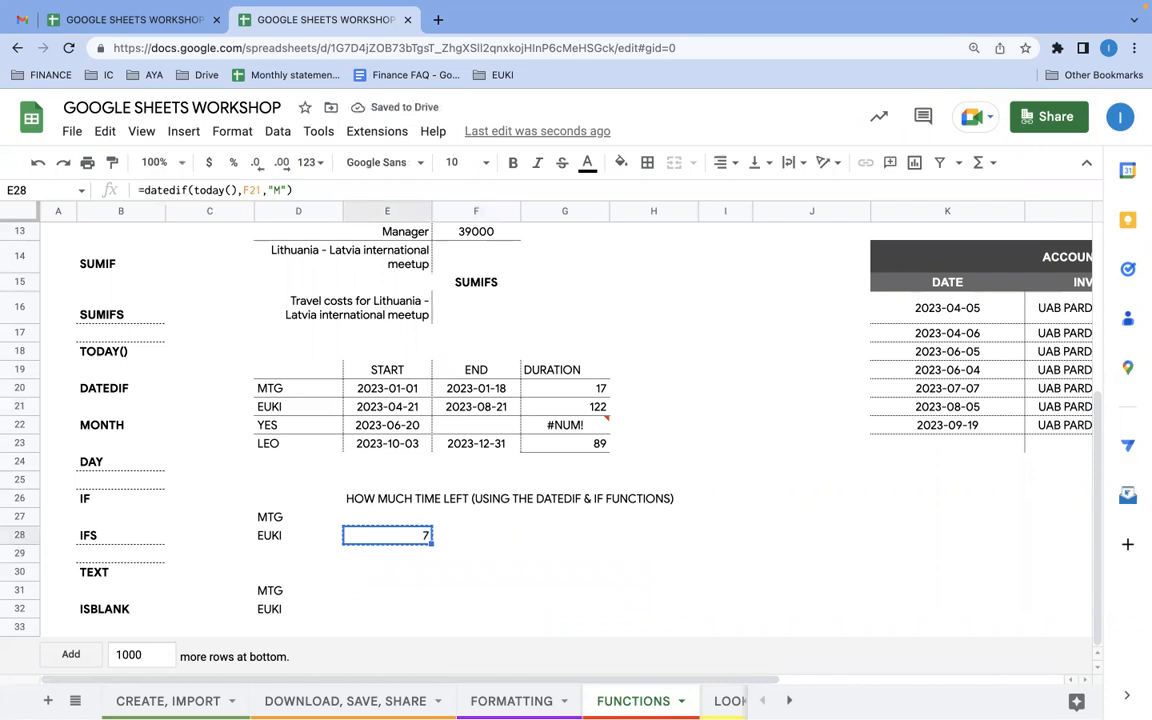
key("ctrl+c")
key("Up")
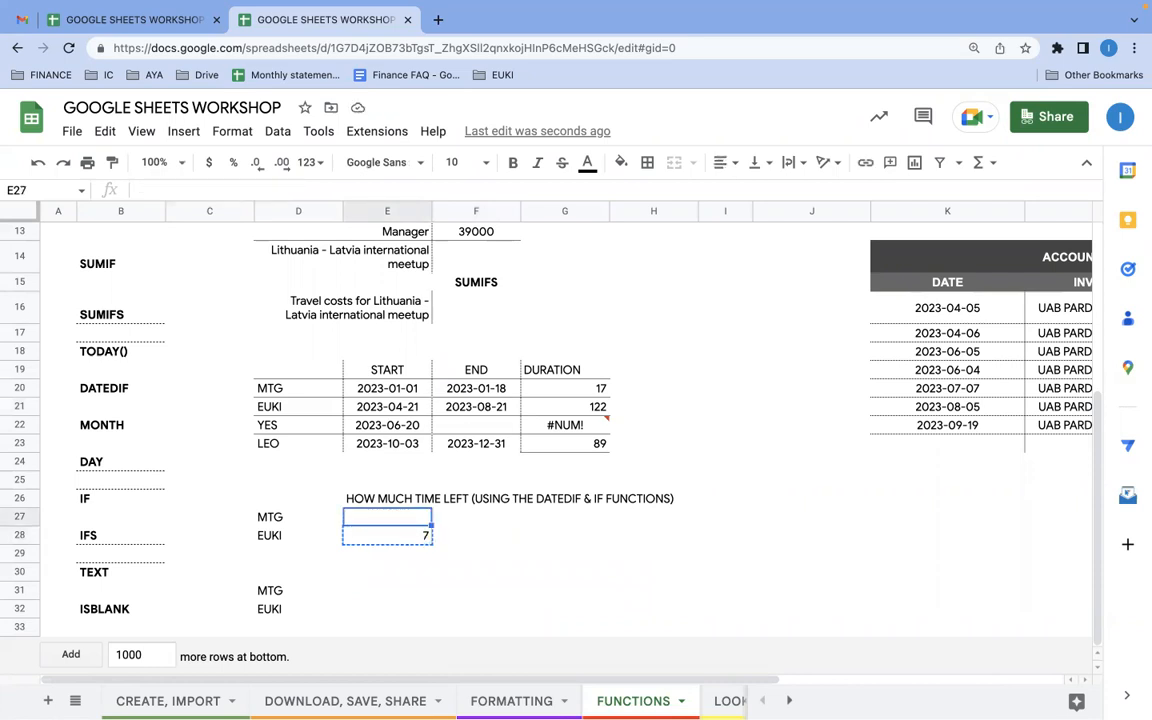
key("ctrl+v")
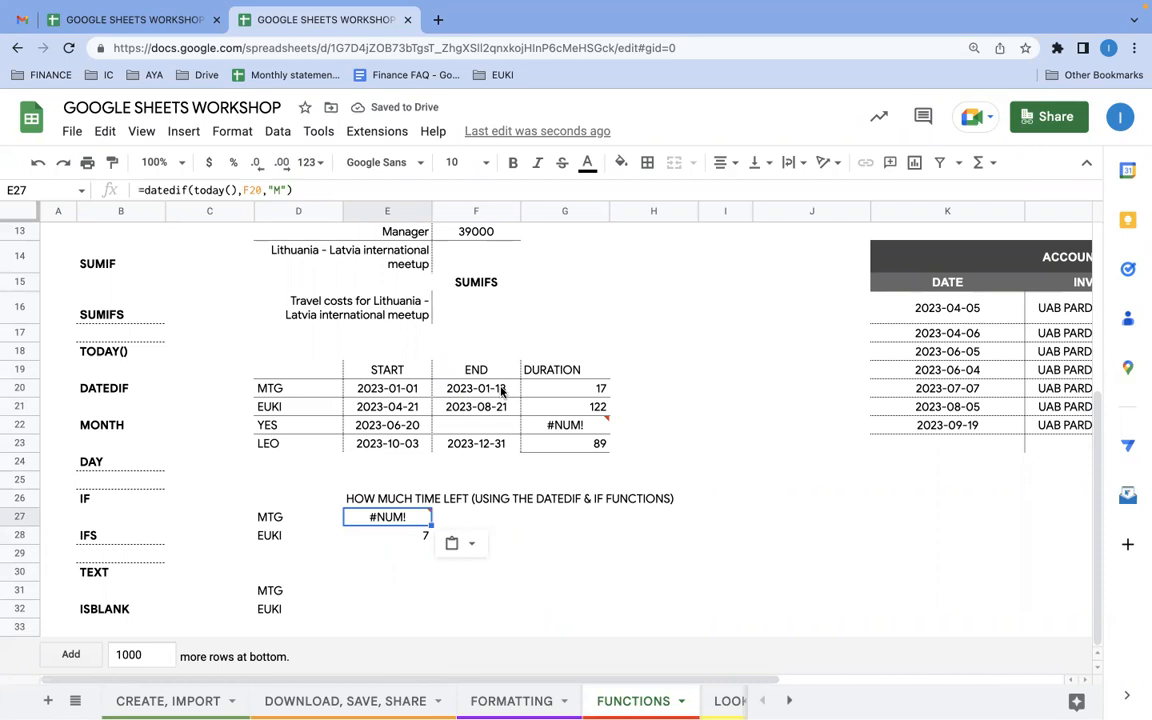
mouse_move(396, 519)
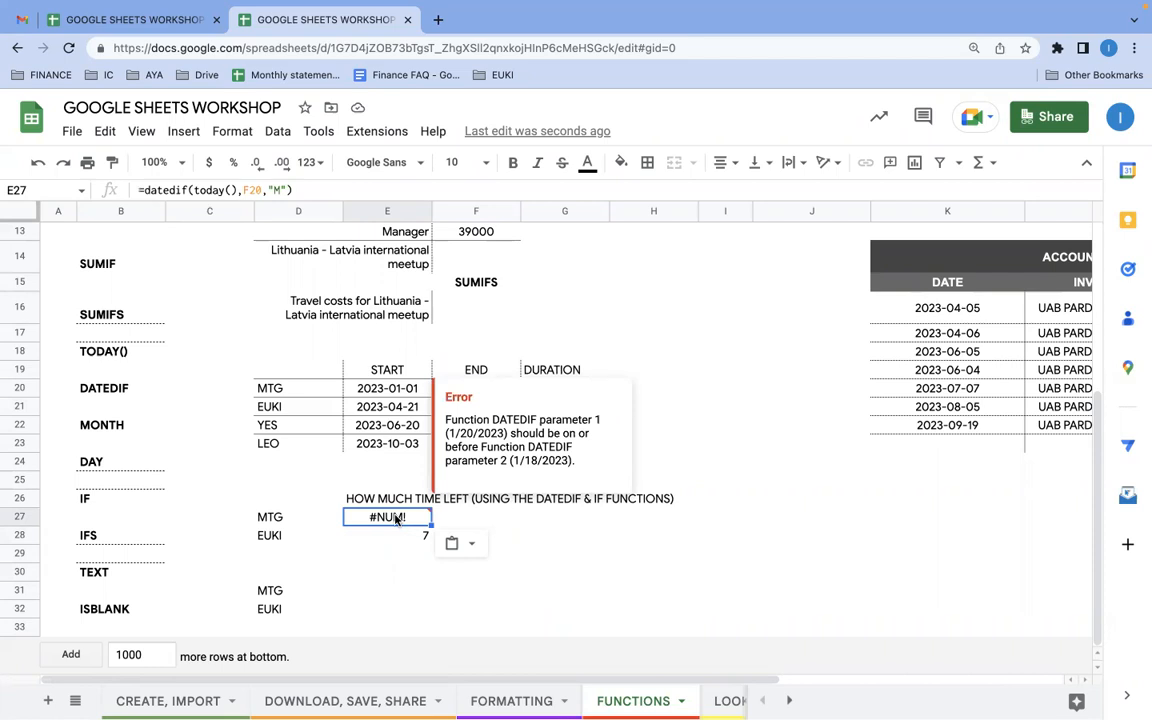
Check MTG's end date in F20 and clear the copied formula from E27.
left_click(655, 610)
left_click(479, 392)
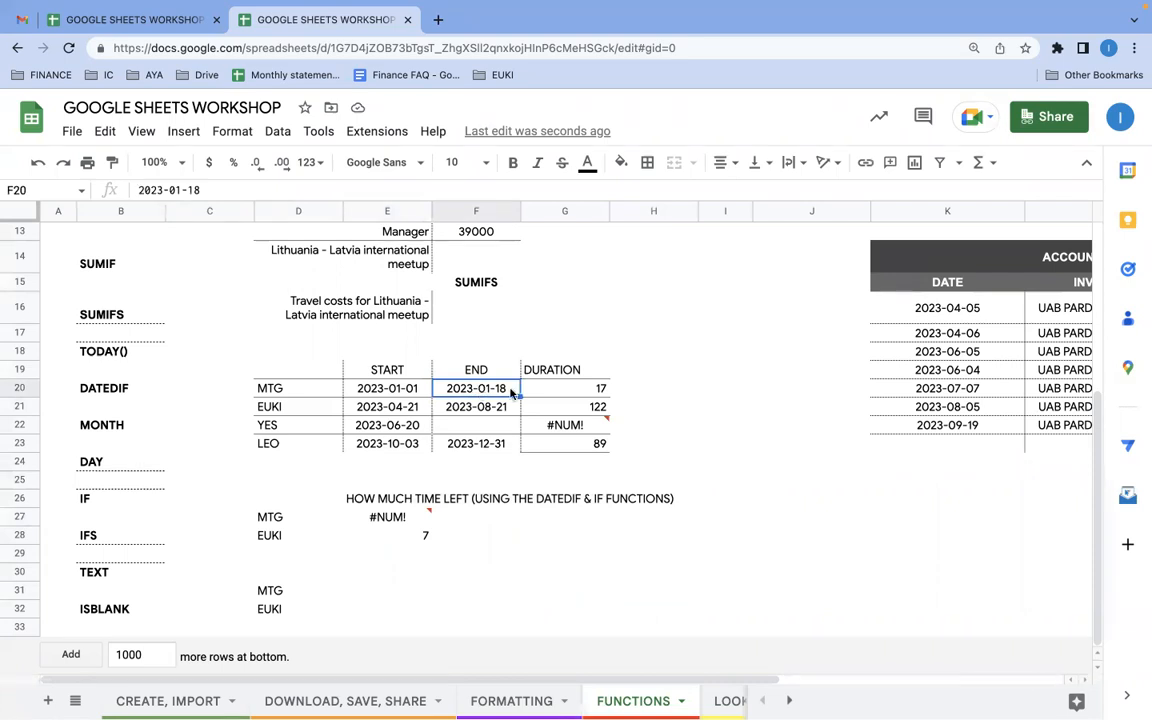
left_click(385, 516)
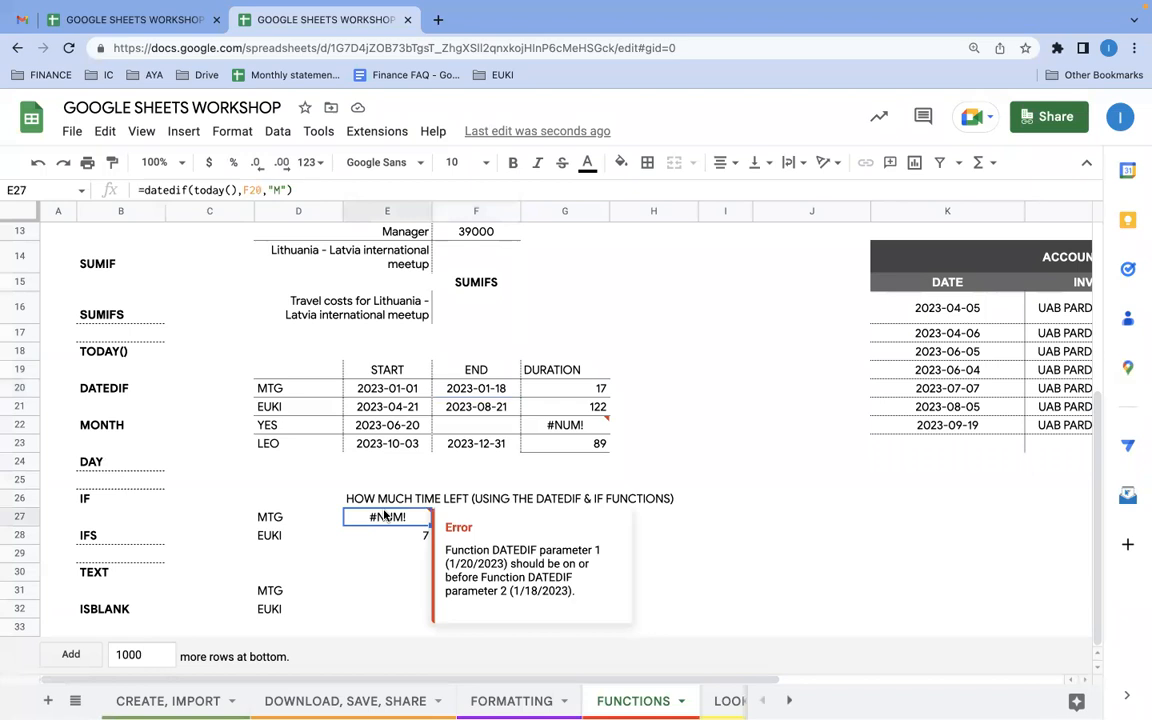
key("Delete")
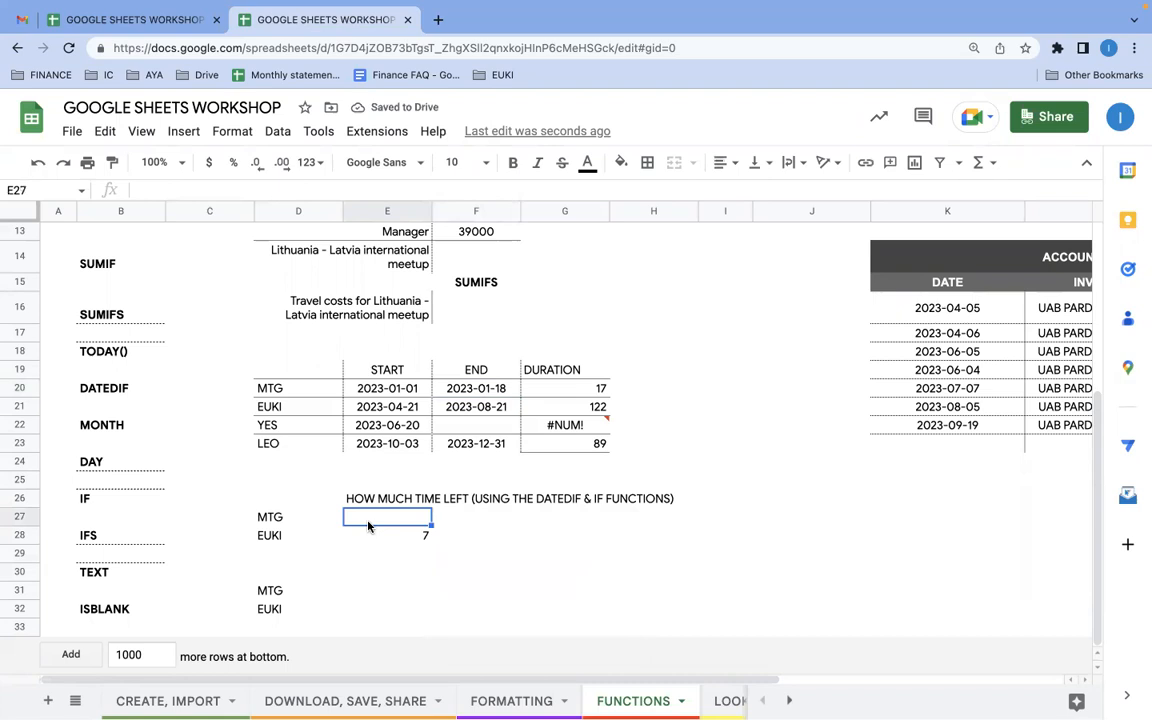
Begin an IF formula in E27 that tests F20<today() and returns 0 when true.
type("=")
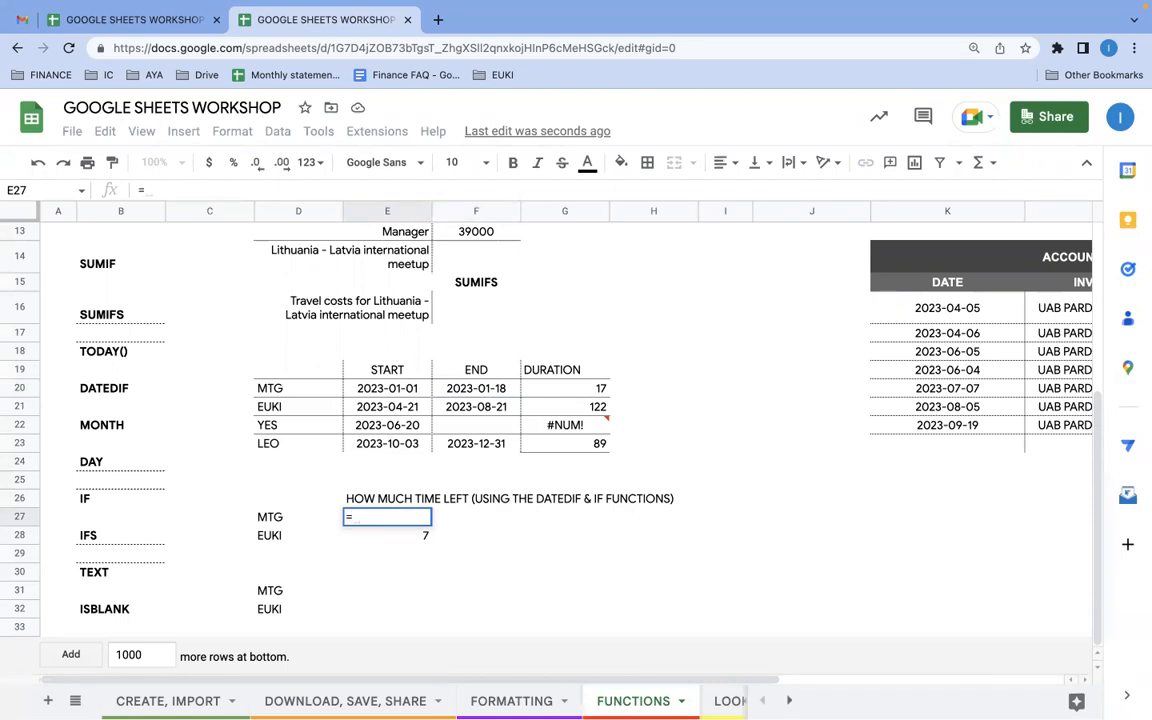
type("if(")
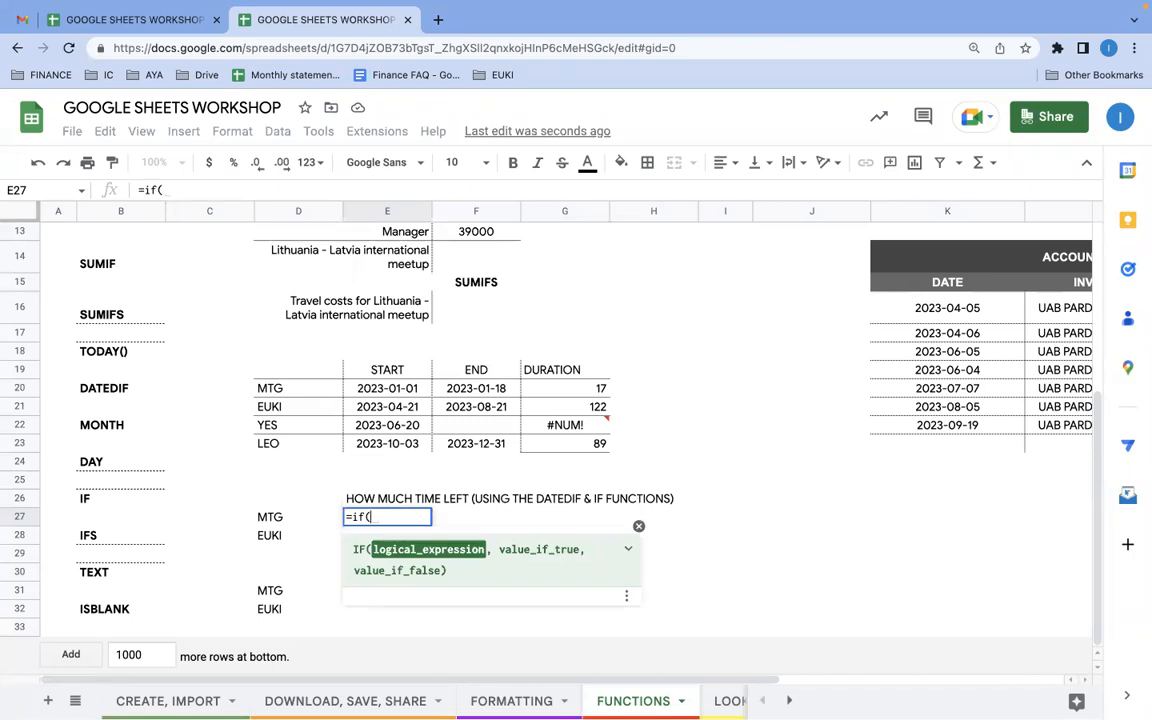
left_click(478, 393)
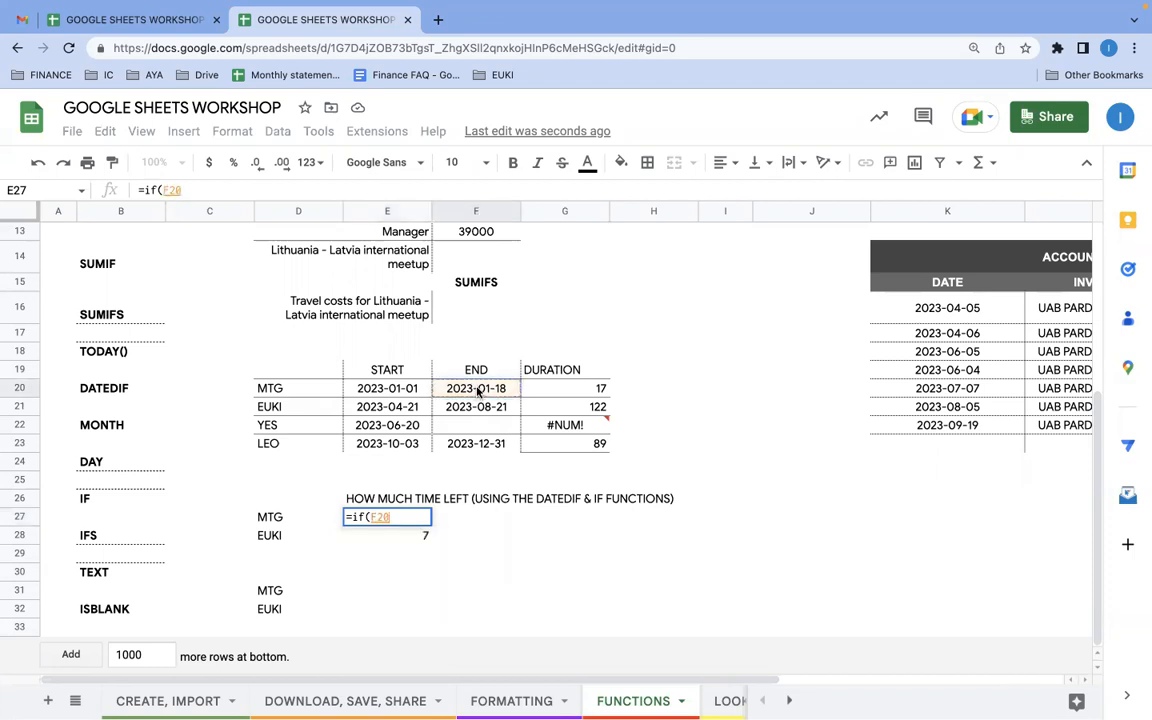
type("<")
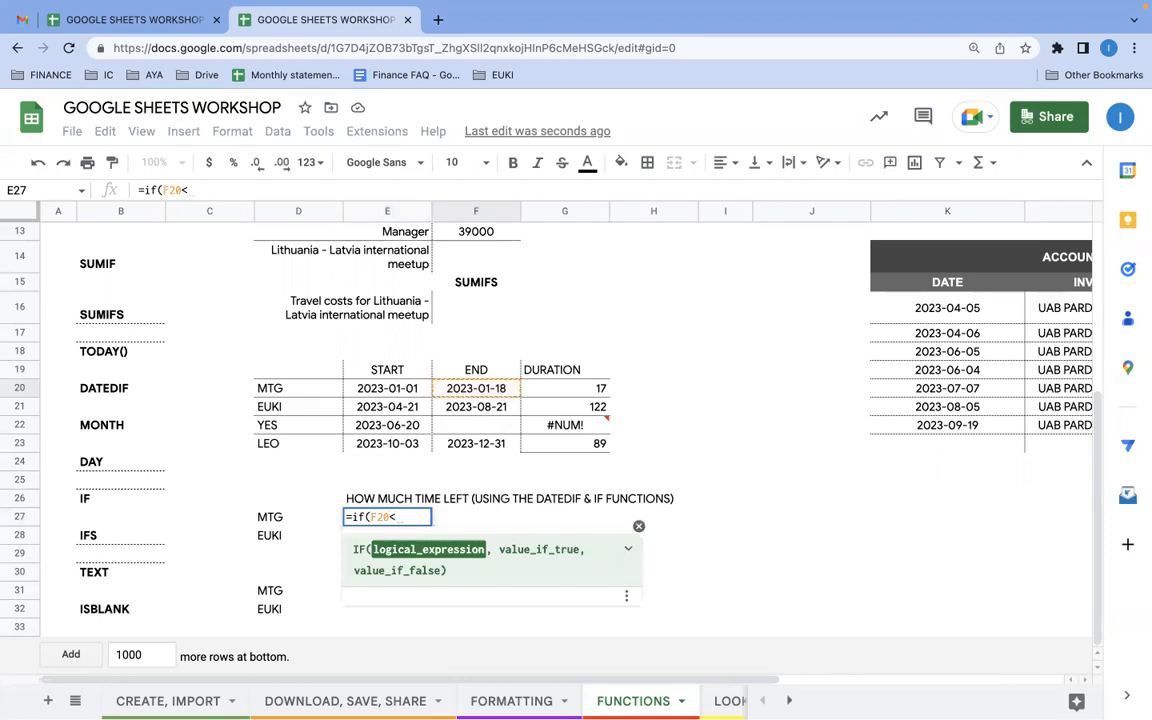
type("today(")
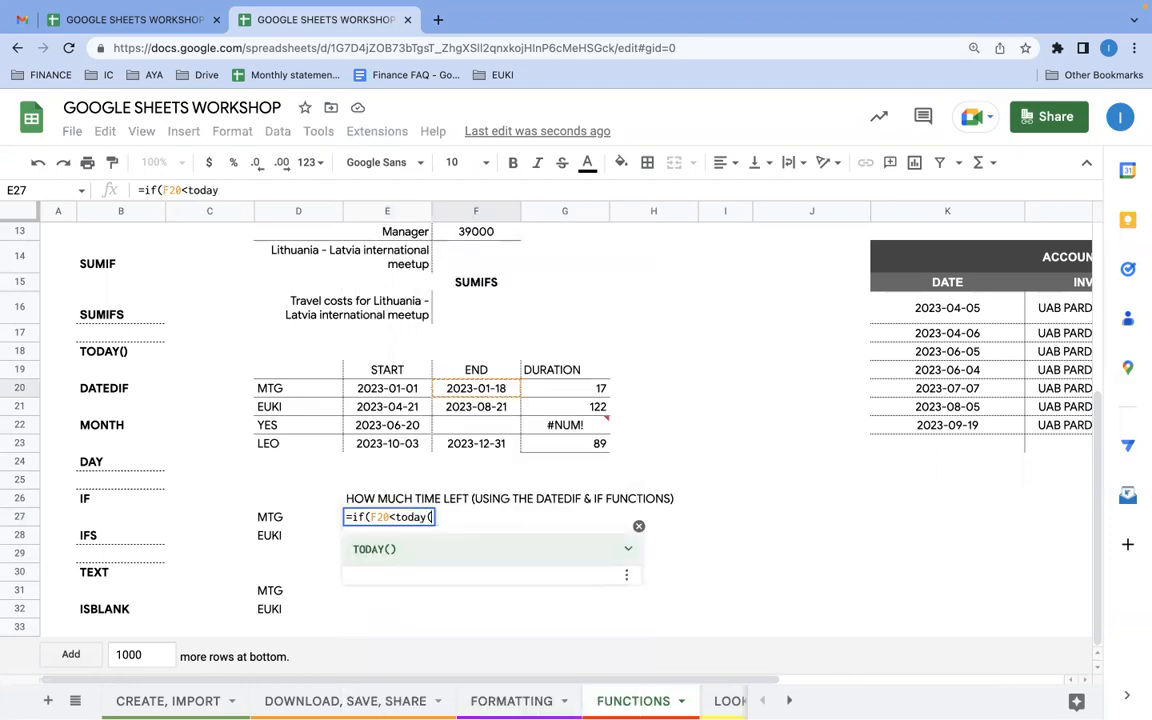
type("),")
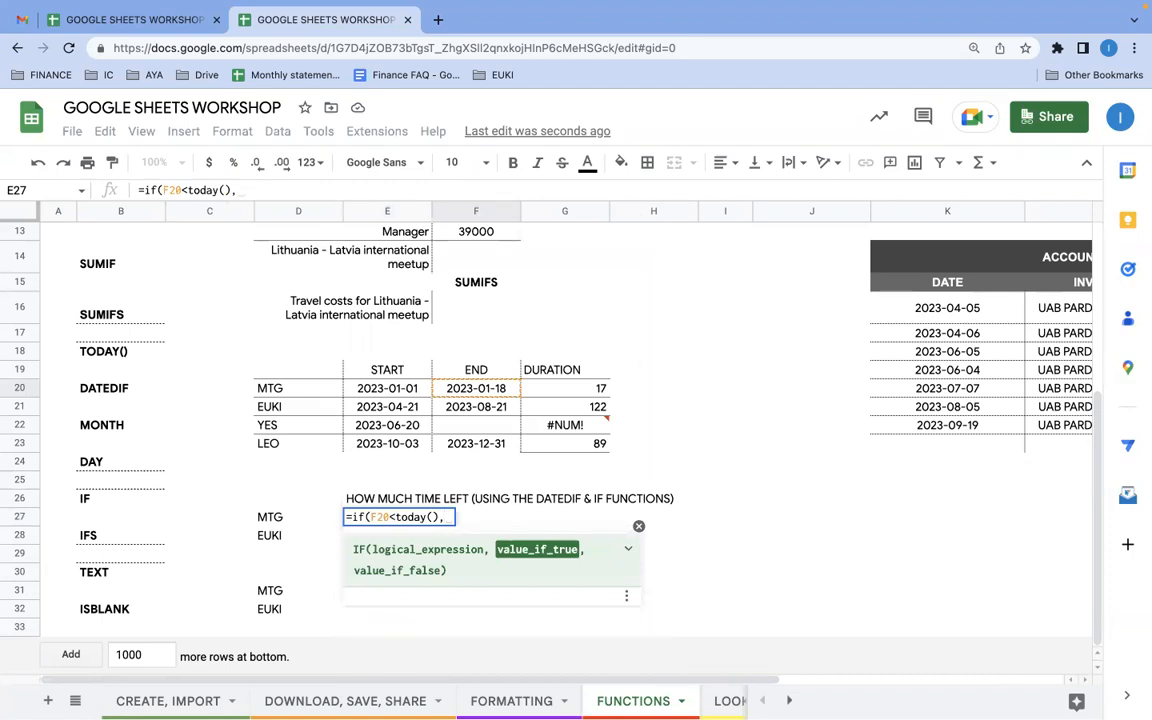
type("0,")
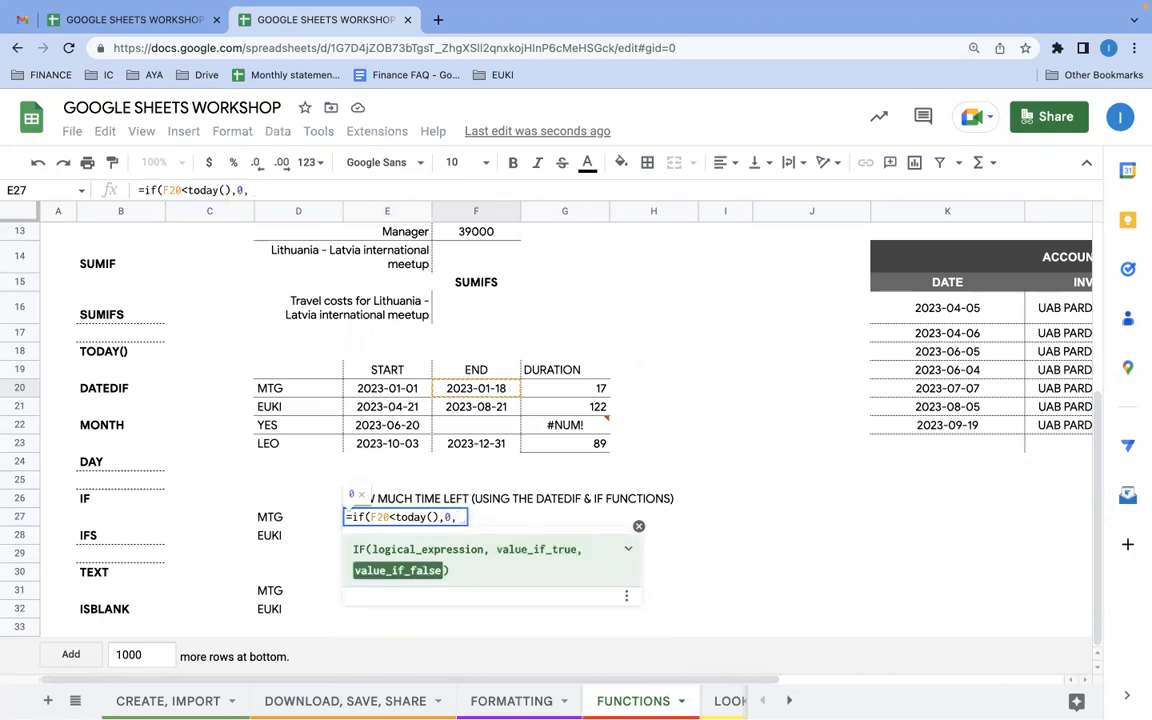
Complete the E27 IF formula with datedif(today(),F20,"M") as the value if false.
type("date")
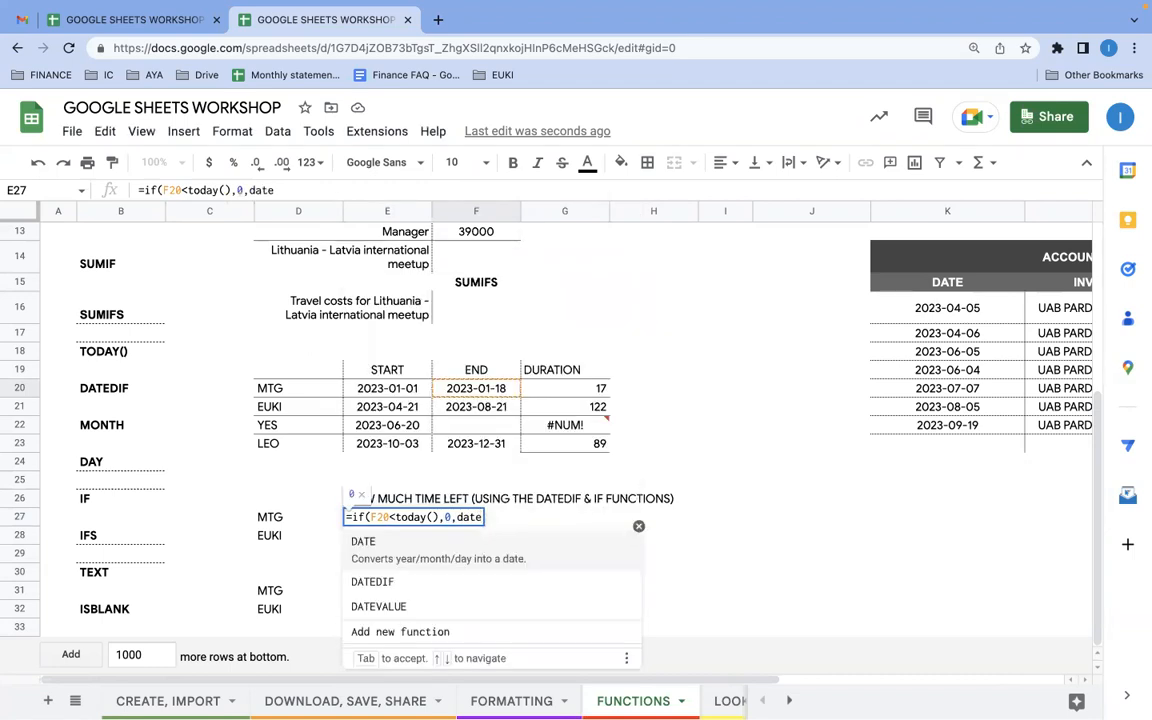
type("dif(")
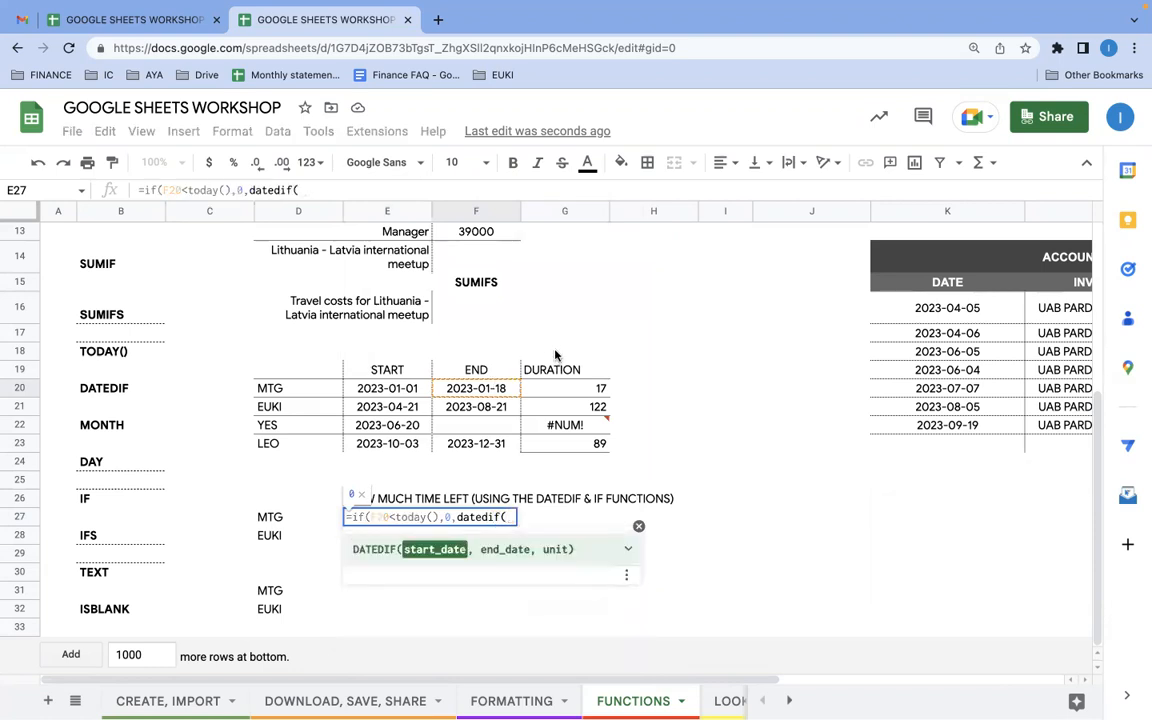
type("today(")
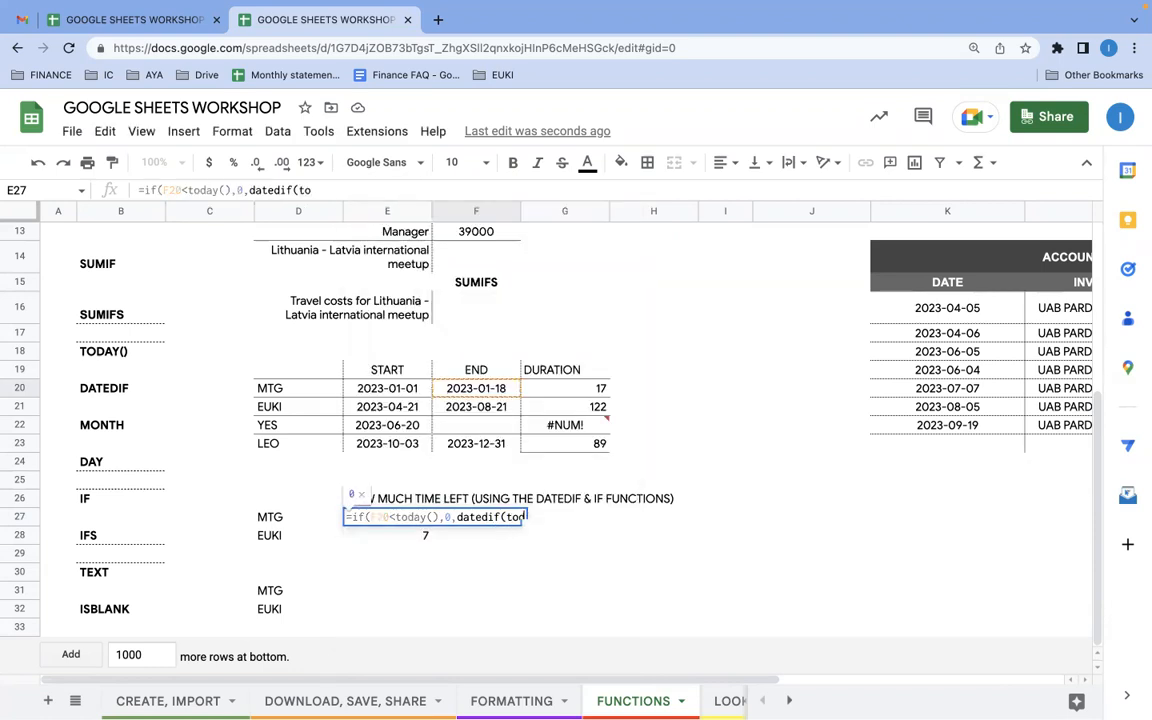
type("),")
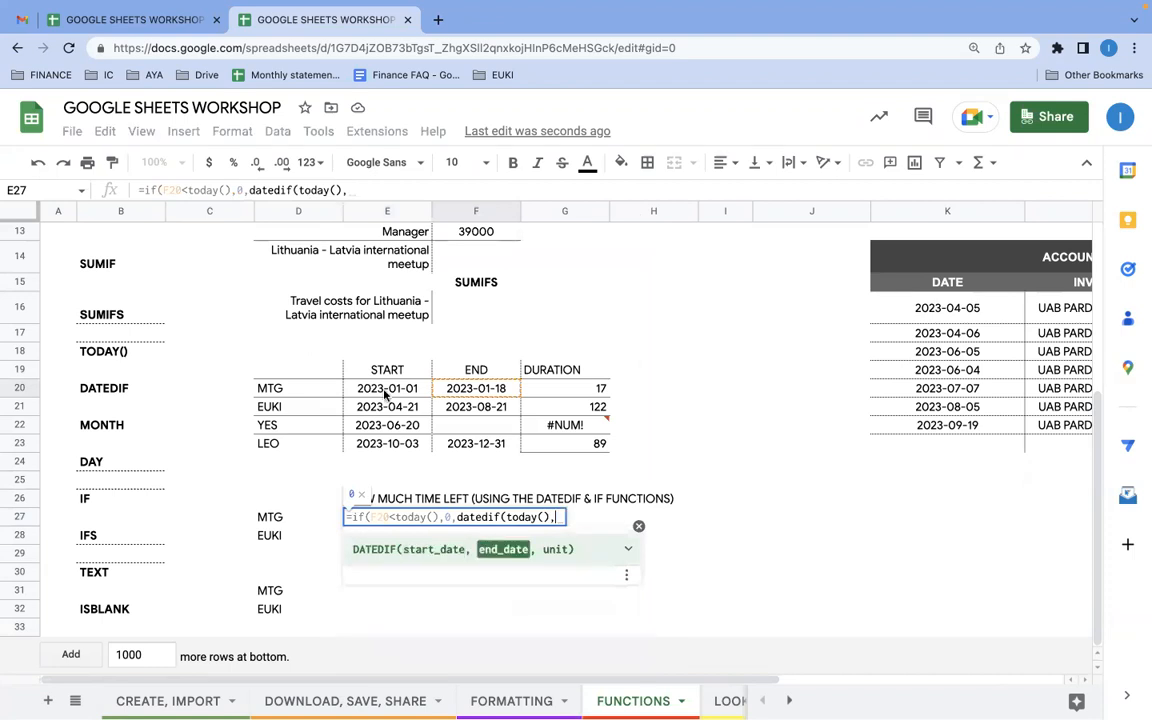
left_click(487, 390)
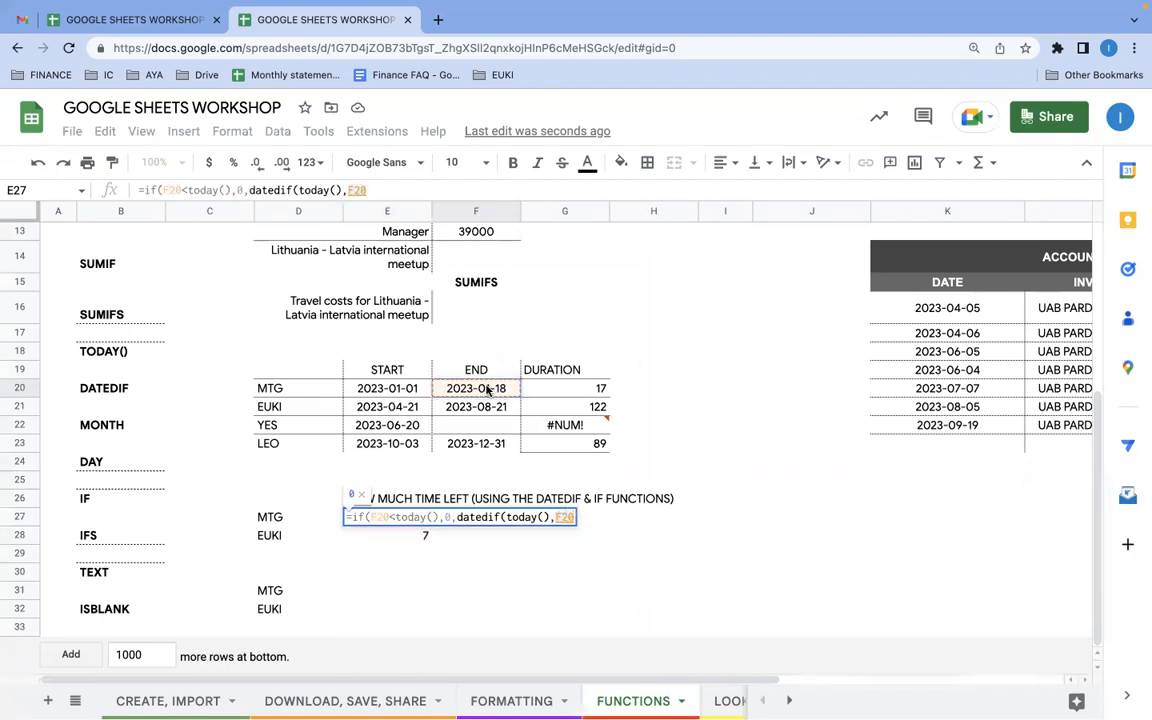
type("\"")
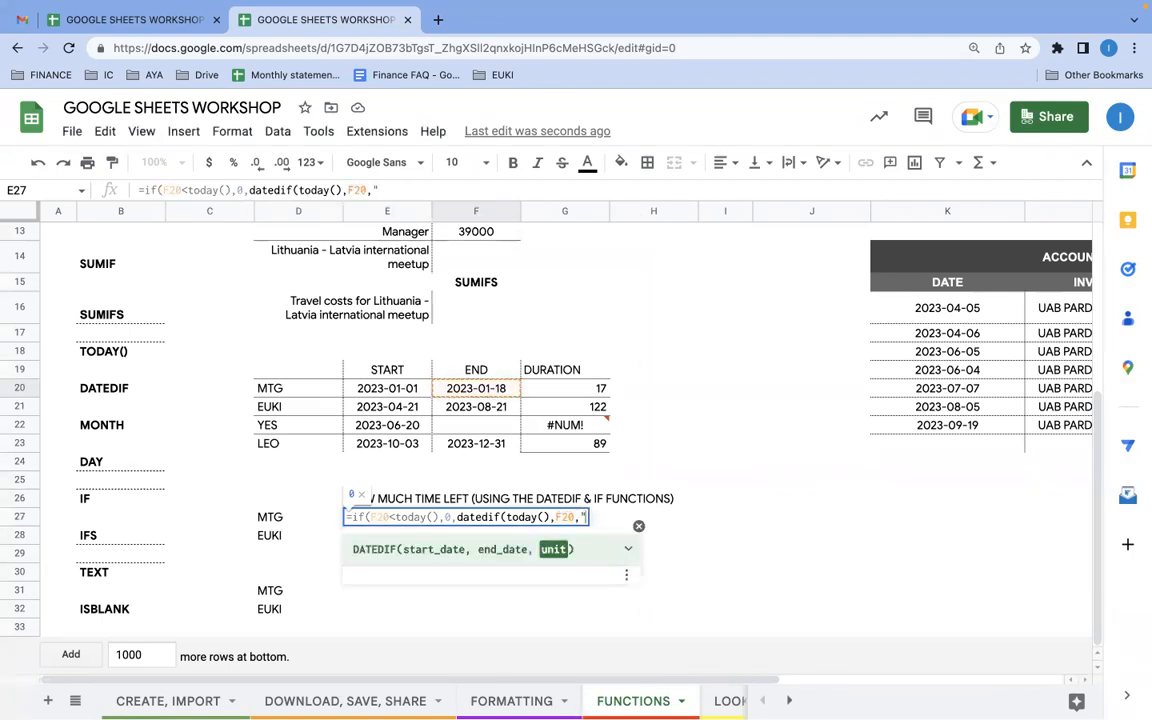
type("M\")")
key("Return")
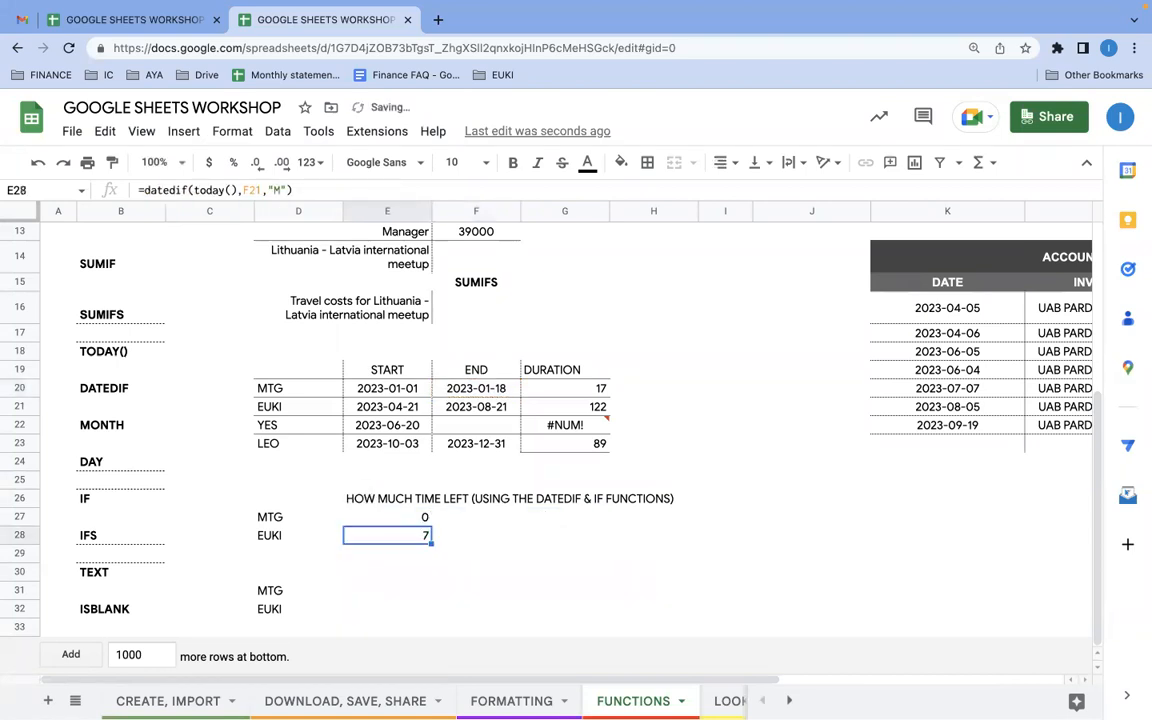
Review the value-if-true argument of MTG's IF formula in E27.
left_click(387, 517)
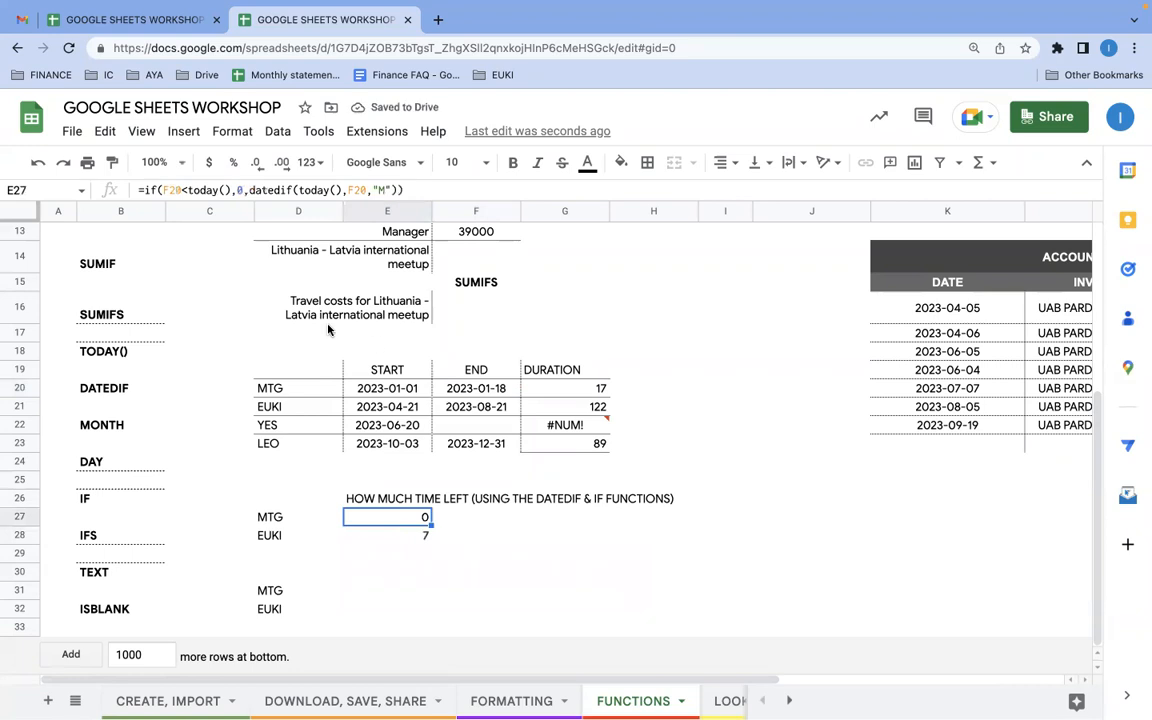
left_click(240, 190)
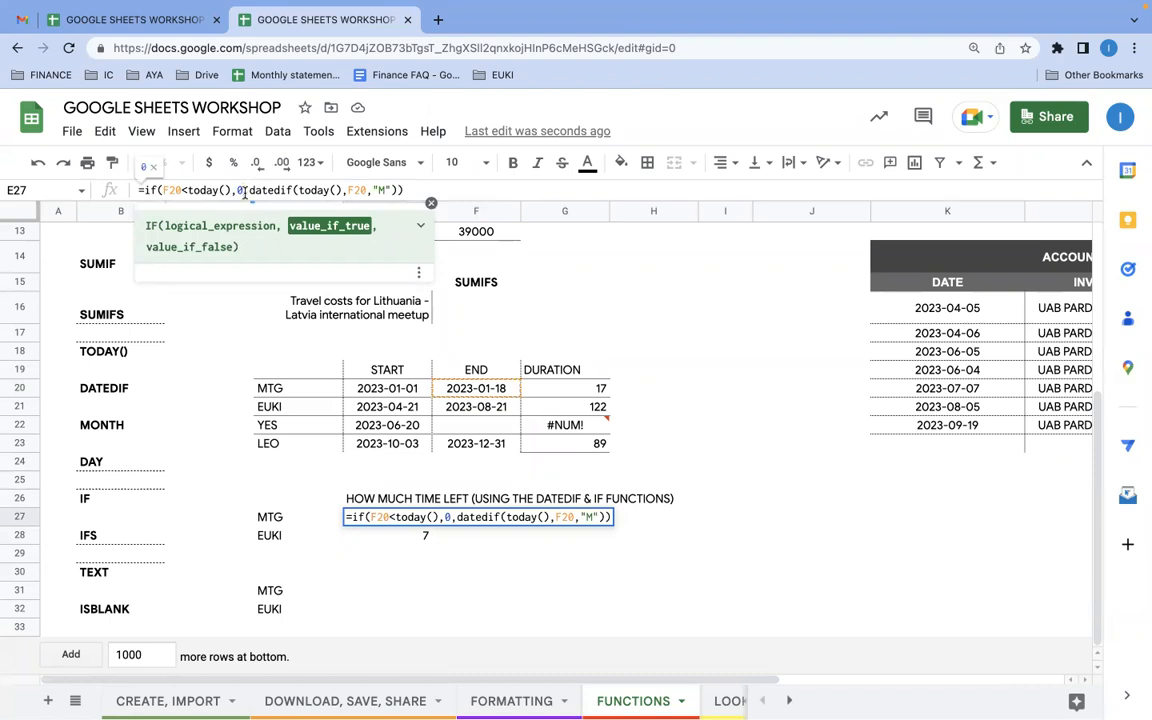
key("Return")
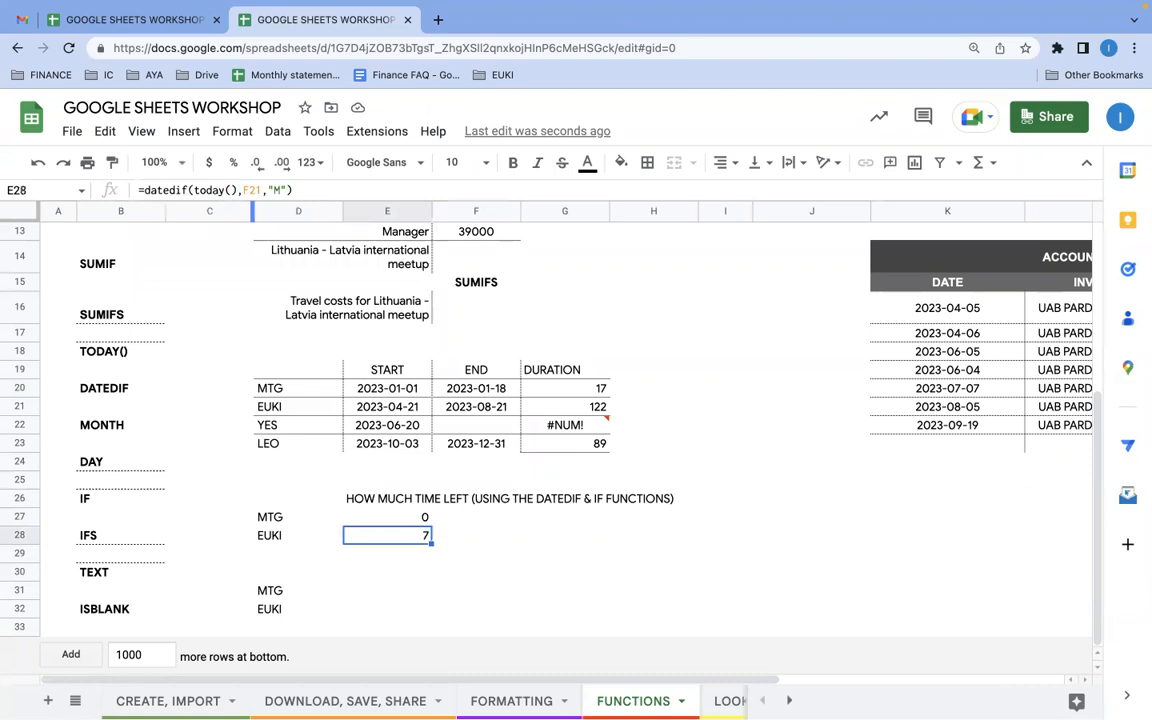
Fill the IF formula from E27 down to E28 for EUKI and review the resulting formula.
key("Up")
left_click_drag(430, 520, 427, 537)
left_click(399, 542)
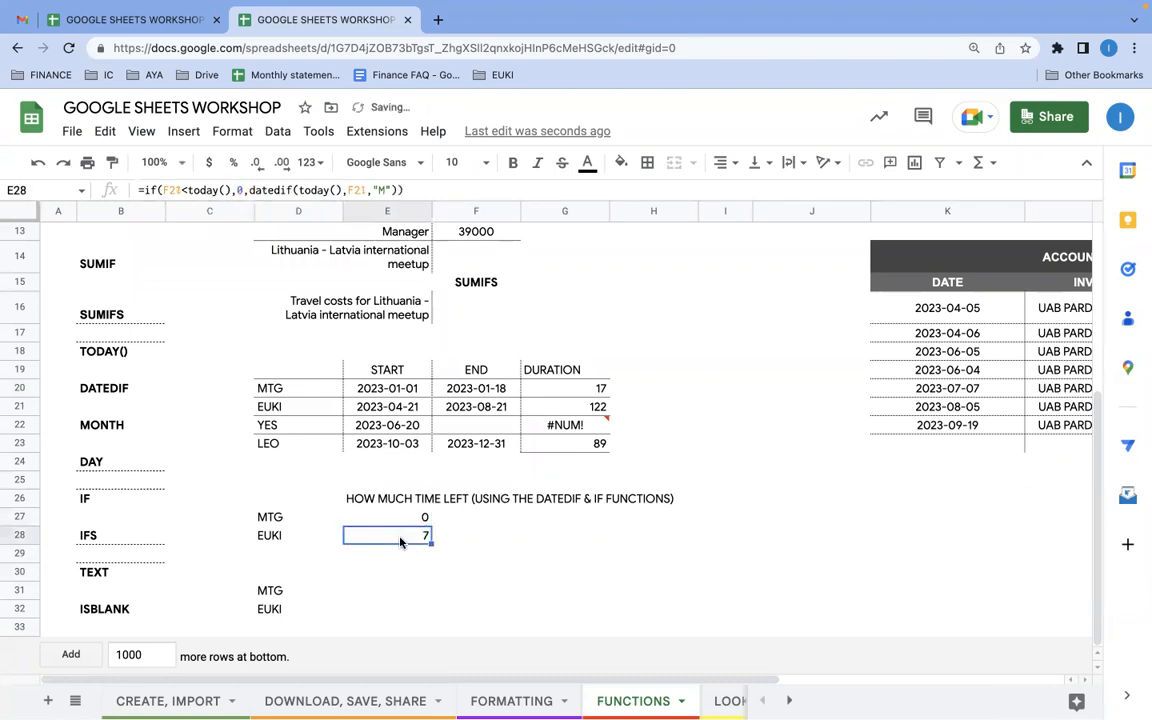
left_click(268, 189)
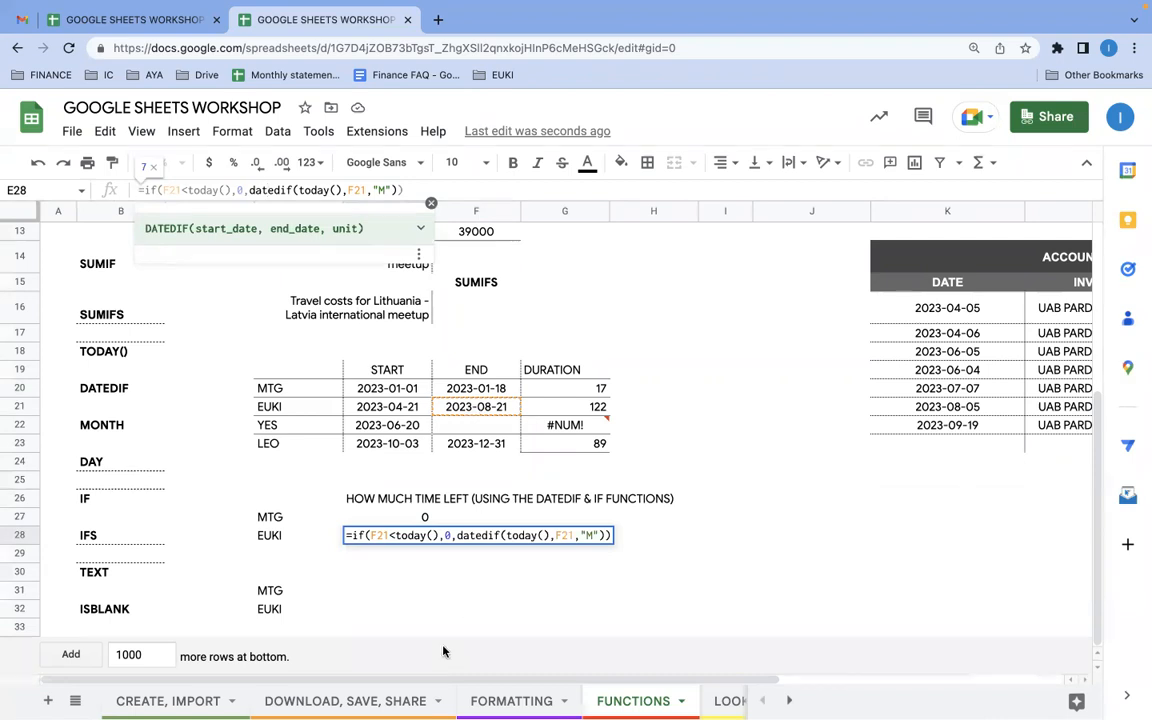
left_click(378, 610)
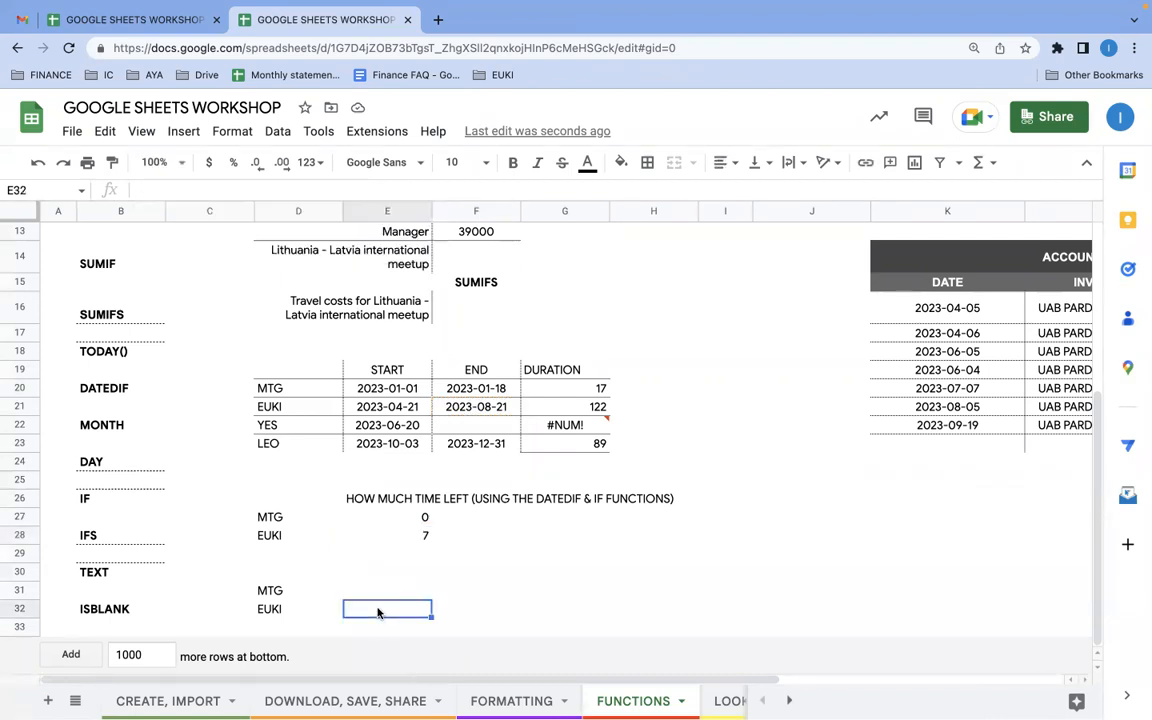
Wrap the YES duration formula in G22 in an IF function that tests isblank(F22).
left_click(547, 426)
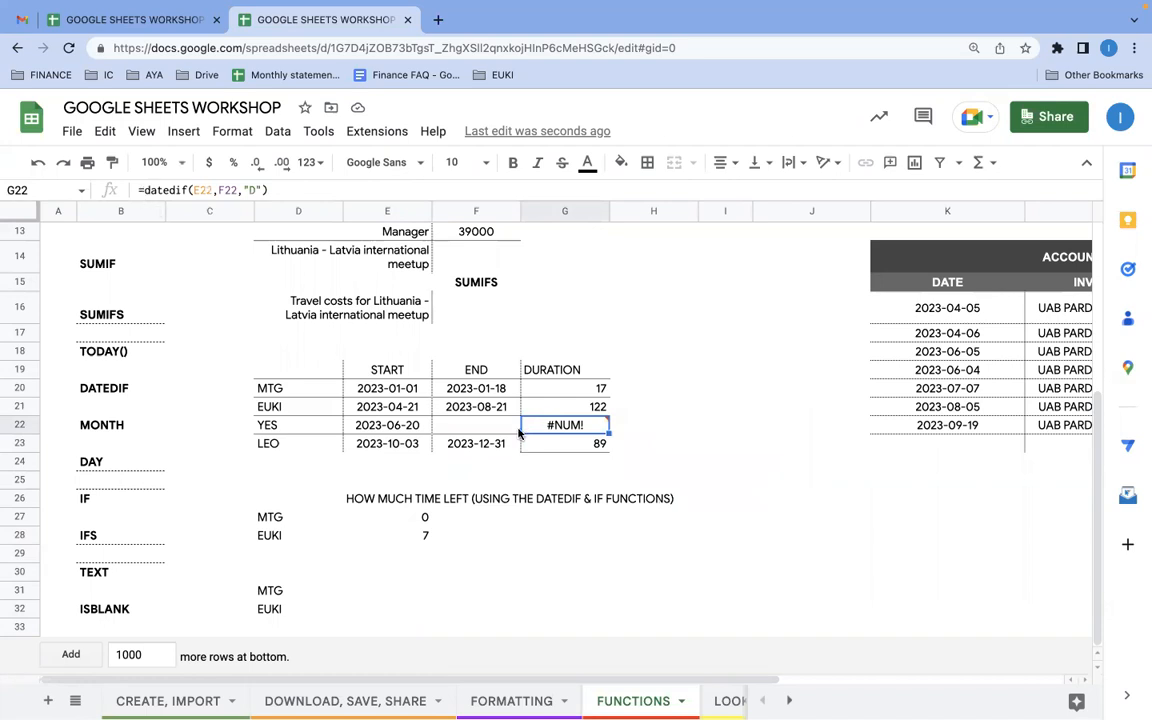
left_click(481, 428)
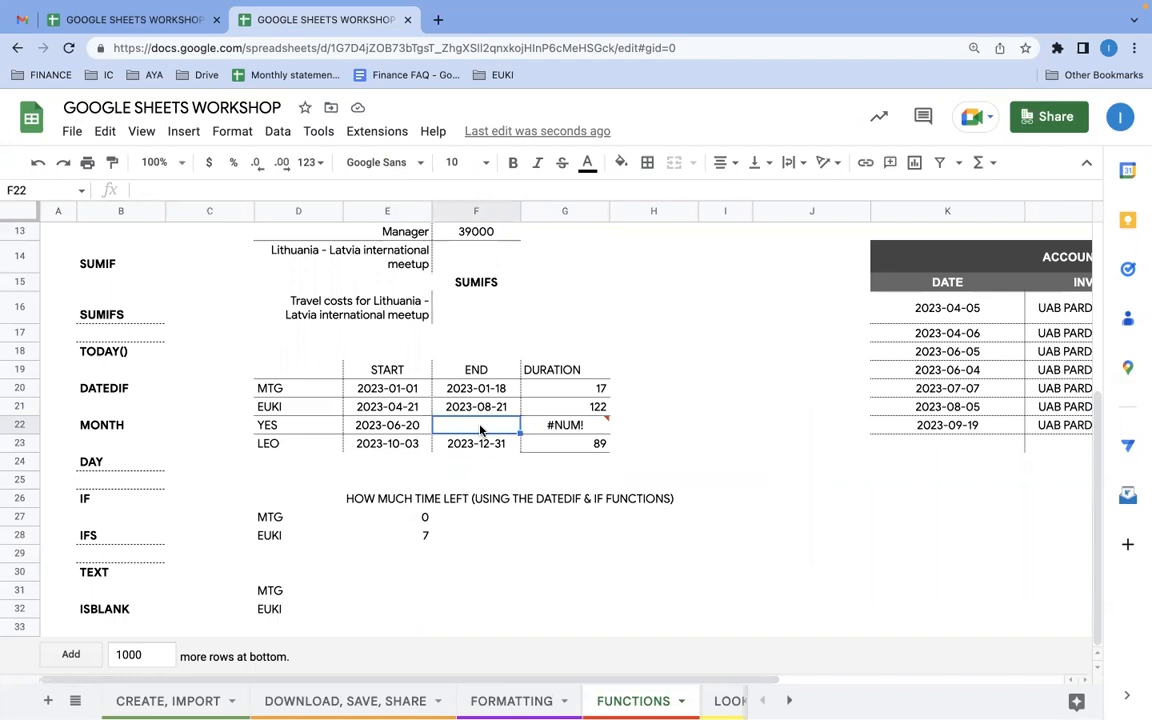
left_click(560, 425)
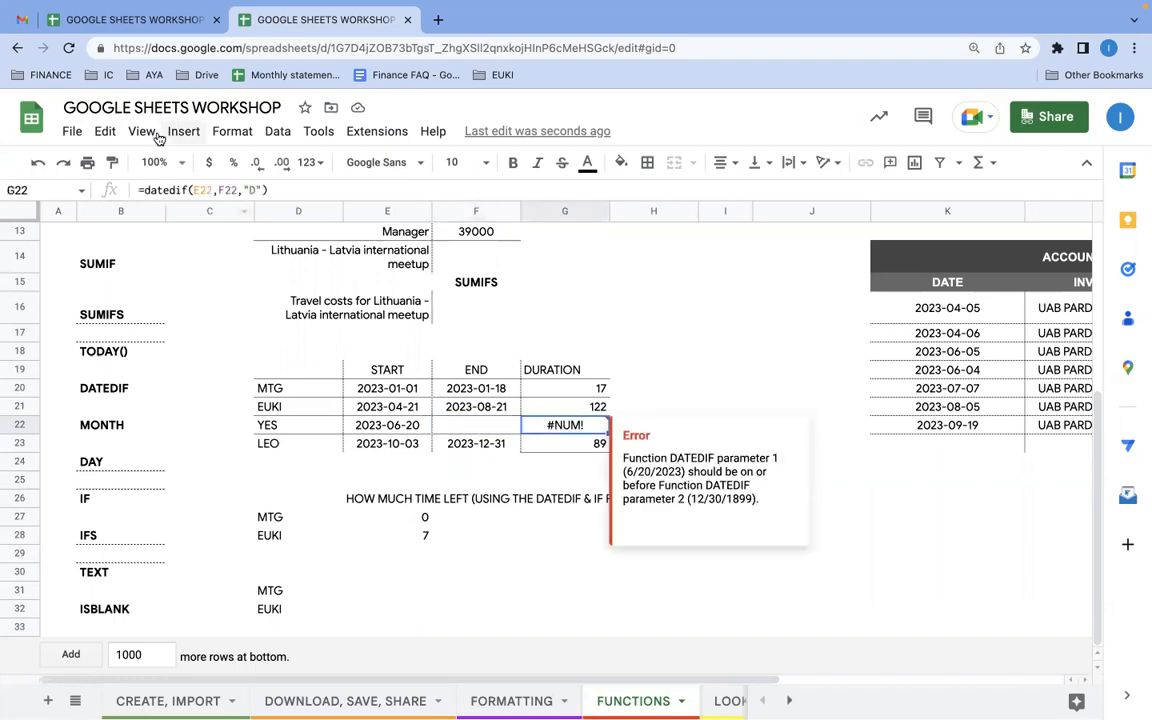
left_click(143, 189)
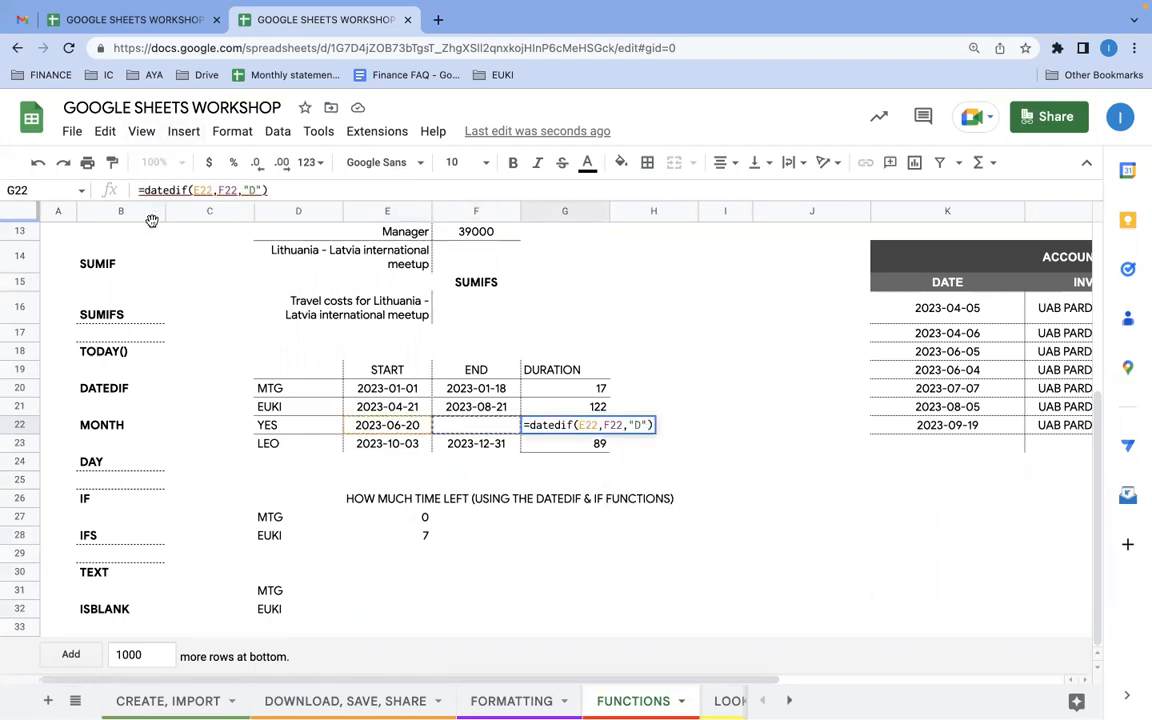
type("if(")
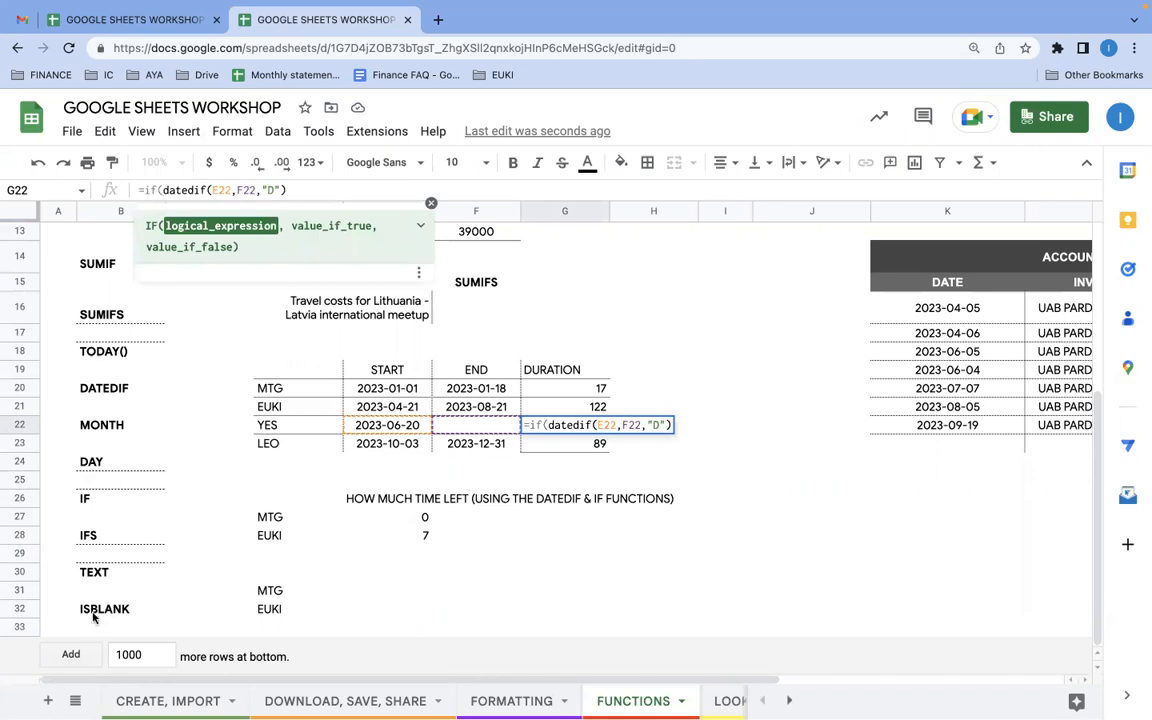
type("isblan")
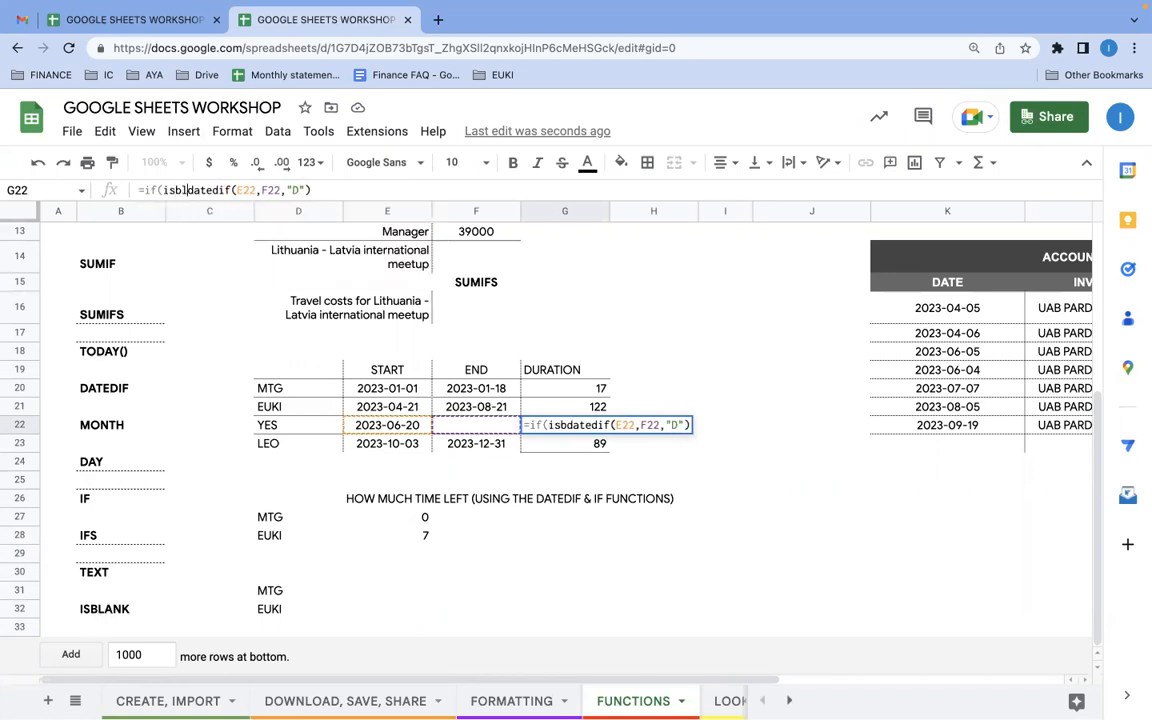
type("k")
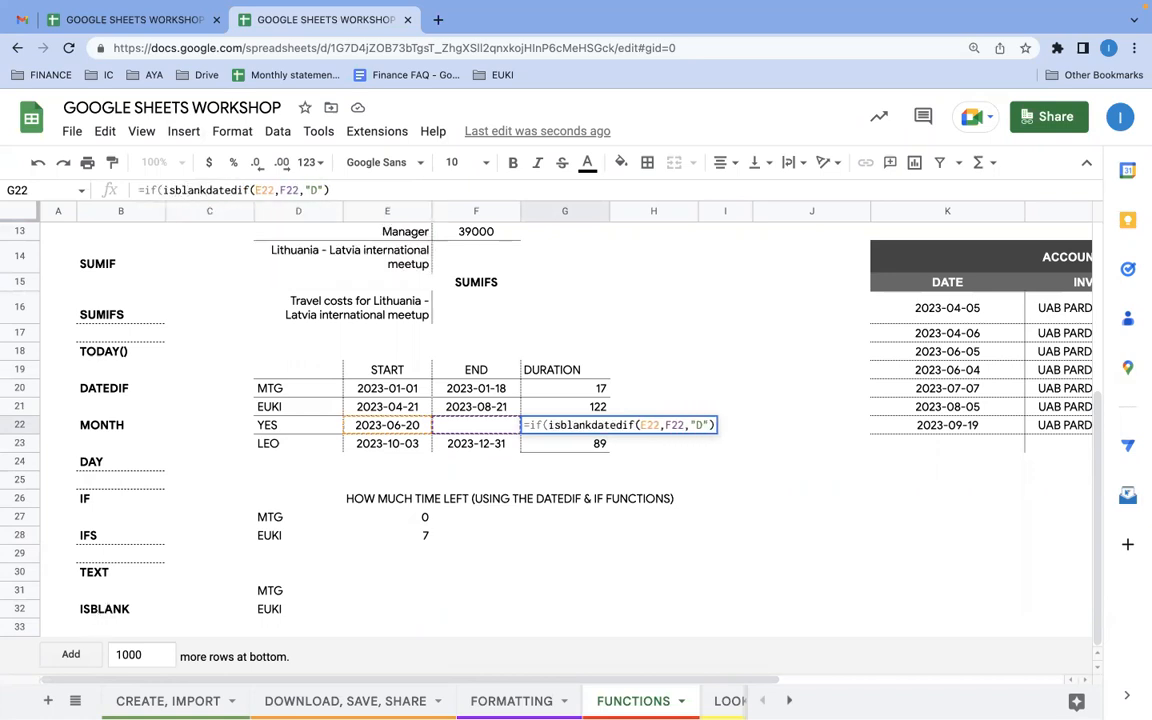
type("(")
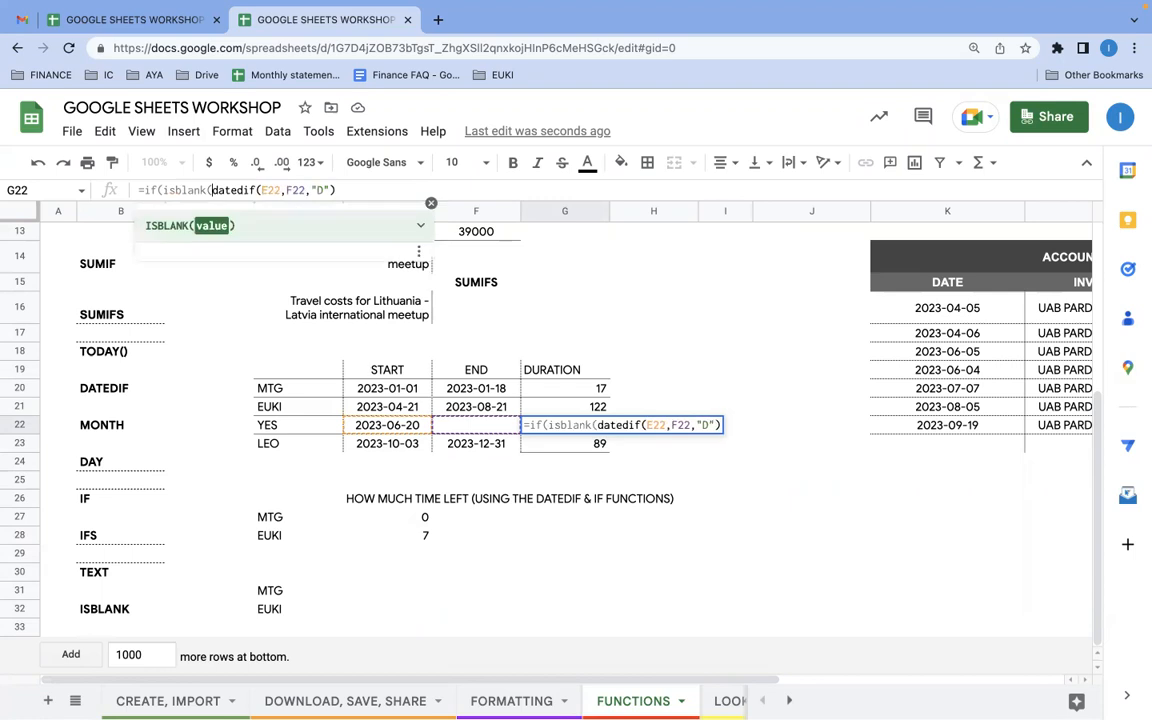
left_click(454, 430)
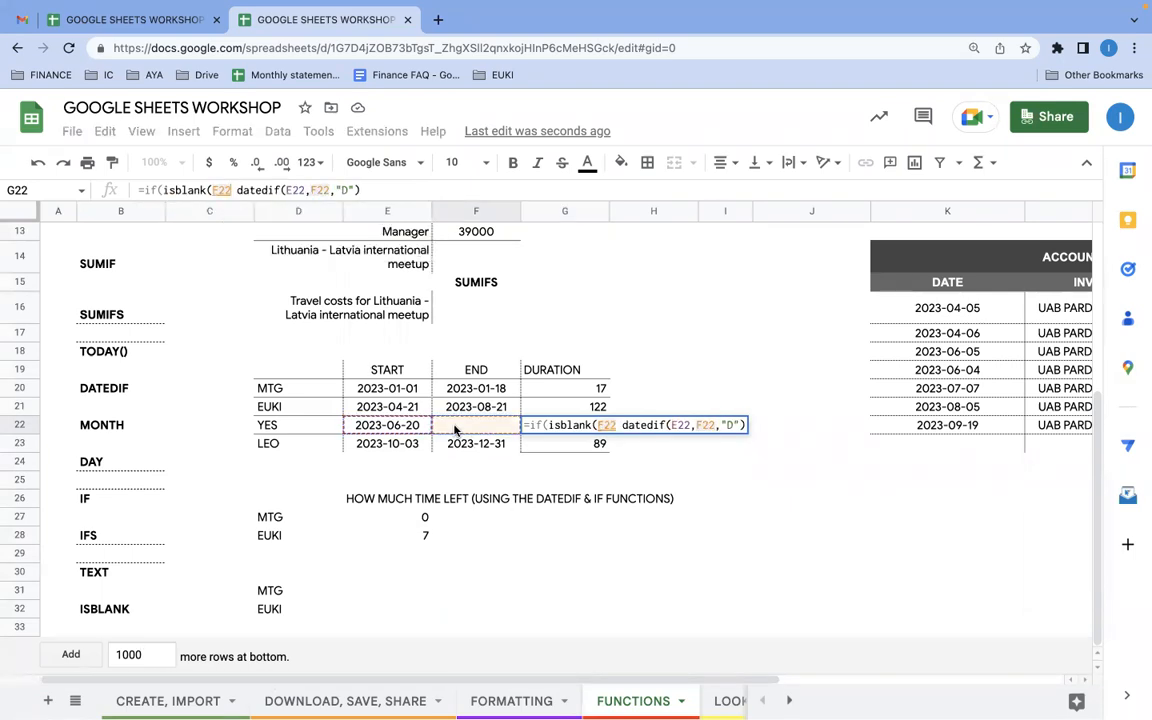
type("),")
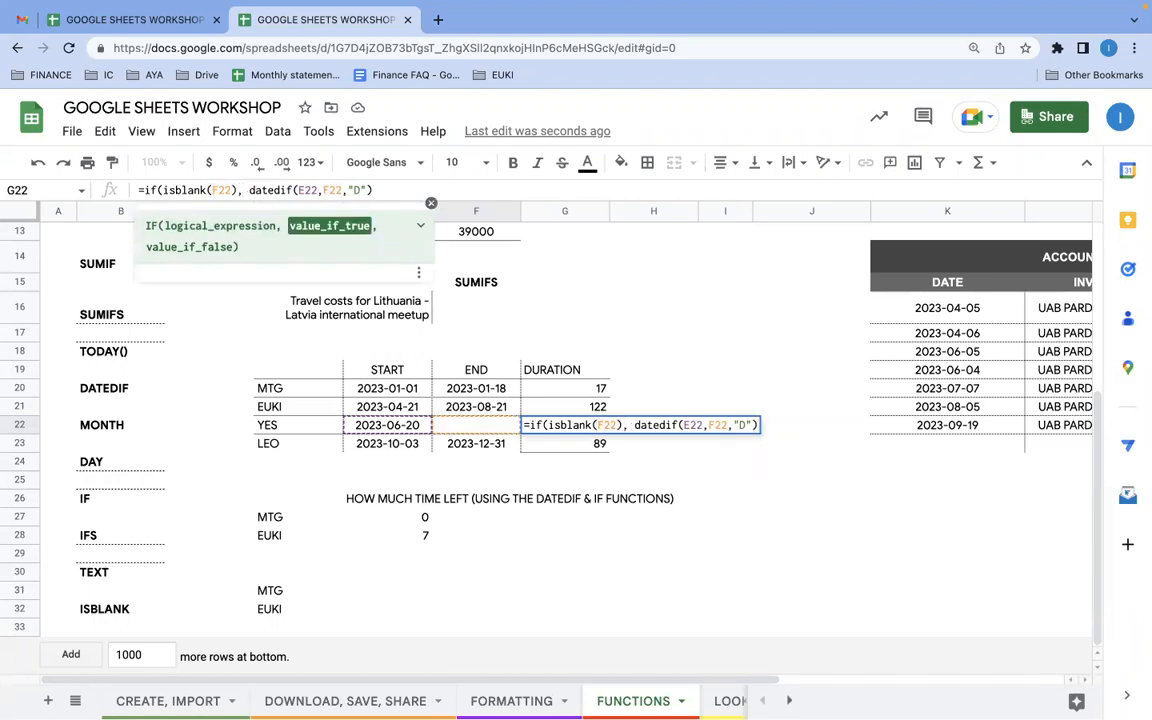
Complete the G22 IF formula with "" as the value if true and the existing DATEDIF as the value if false.
type("\"\"")
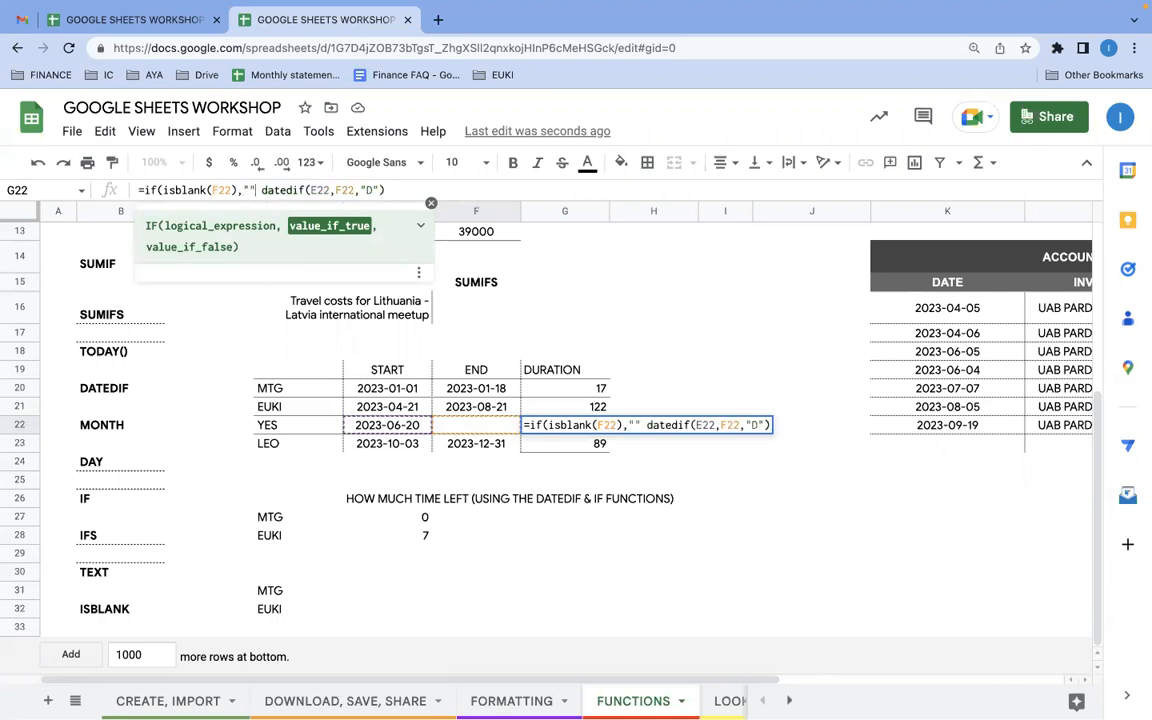
type(",")
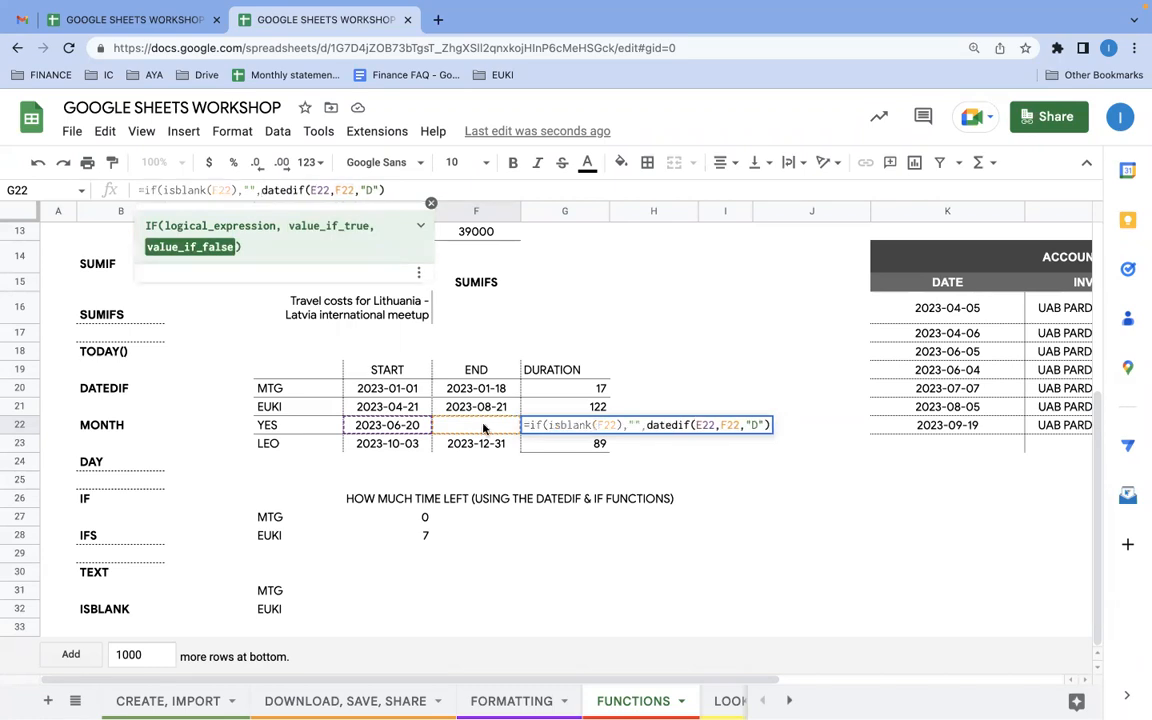
left_click(395, 188)
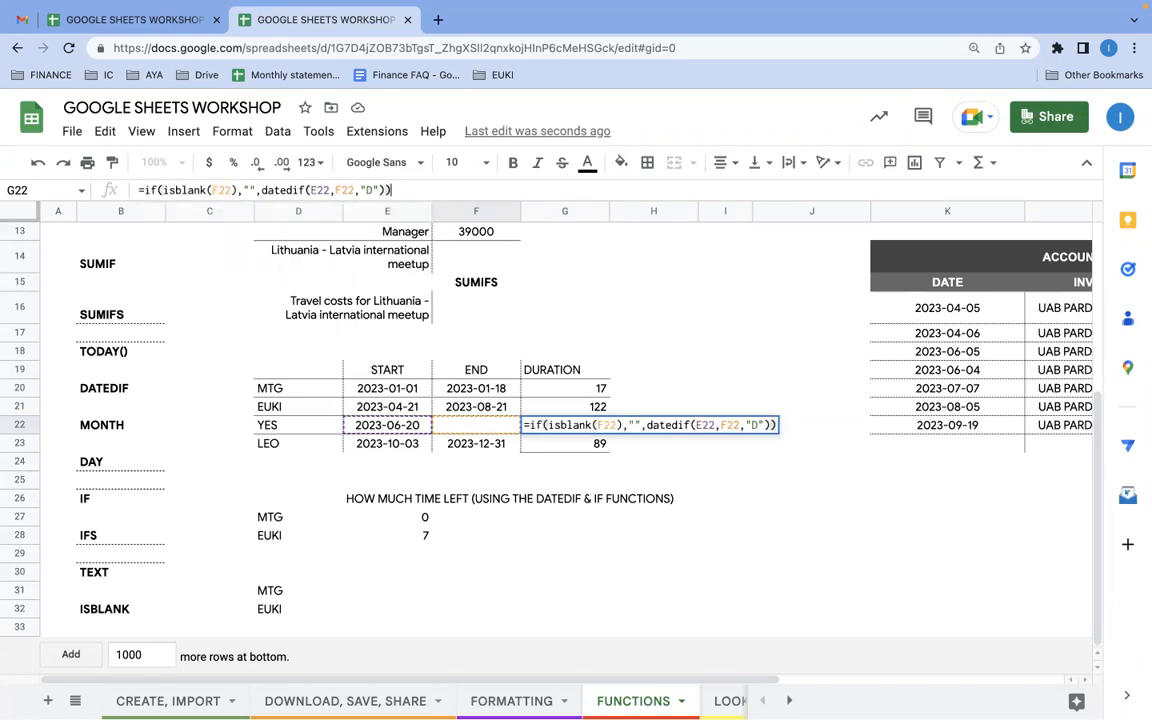
key("Return")
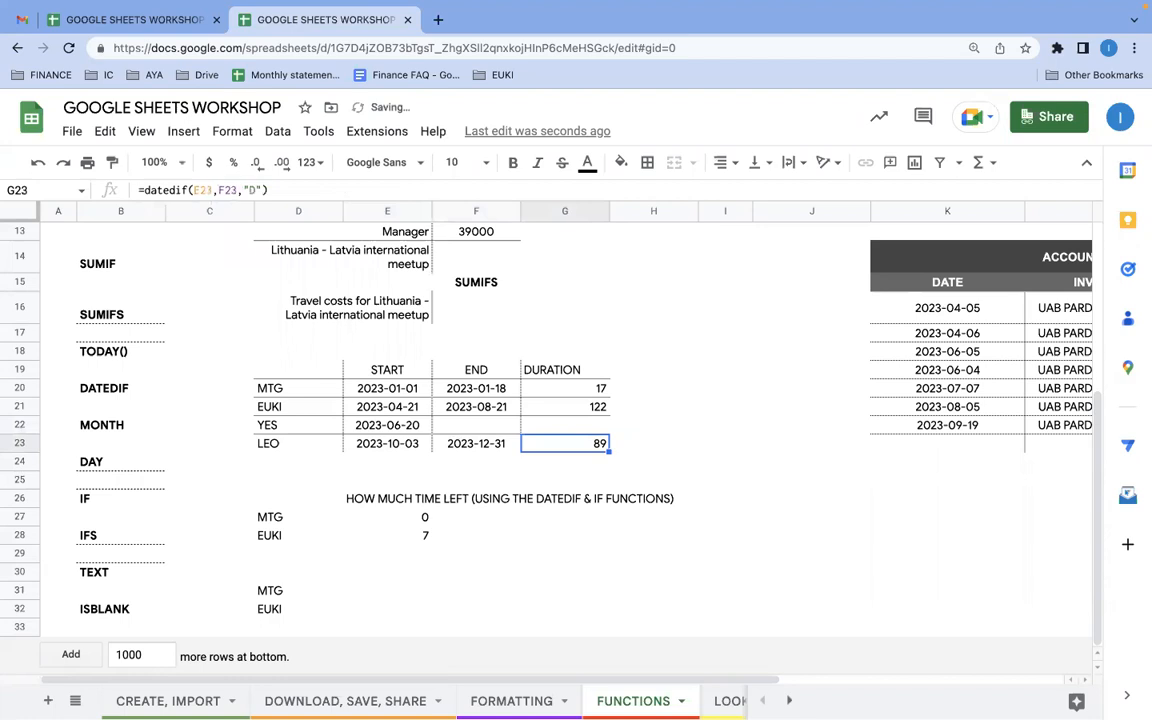
Copy the G22 formula into the other project durations in G23, G21 and G20.
key("Up")
key("ctrl+c")
key("Down")
key("ctrl+v")
key("Up")
key("Up")
key("ctrl+v")
key("Up")
key("ctrl+v")
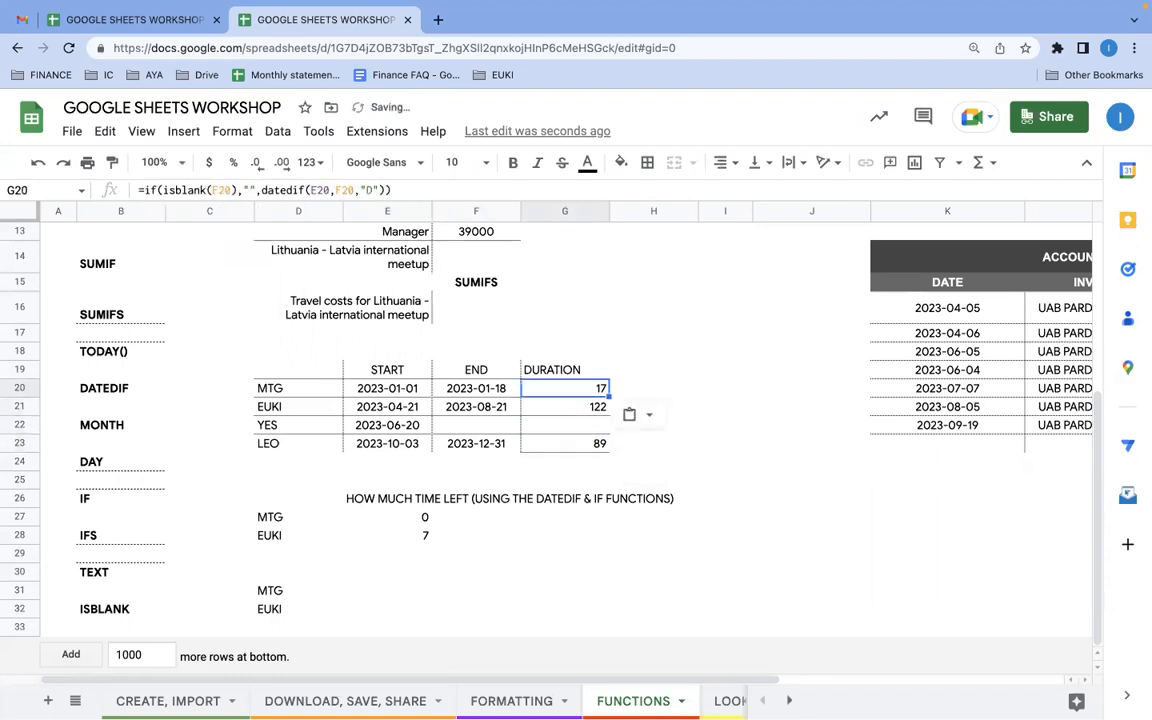
Clear MTG's end date in F20 to test the duration formula, and undo the deletion.
key("Left")
key("Delete")
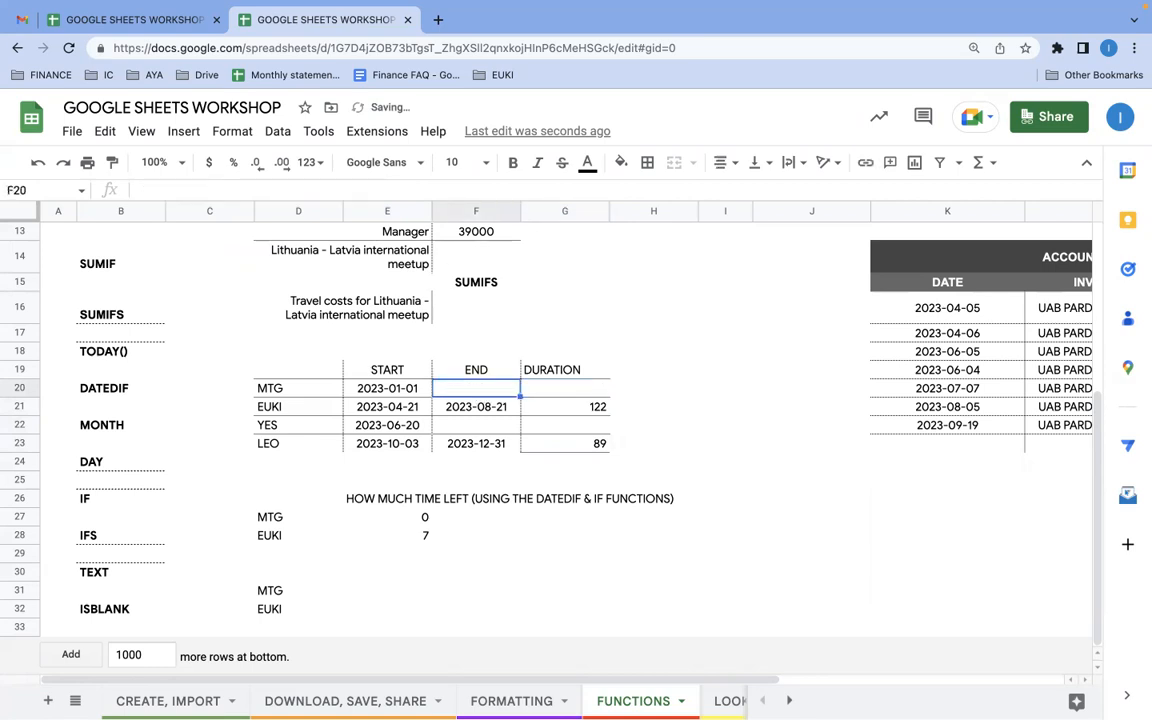
left_click(38, 162)
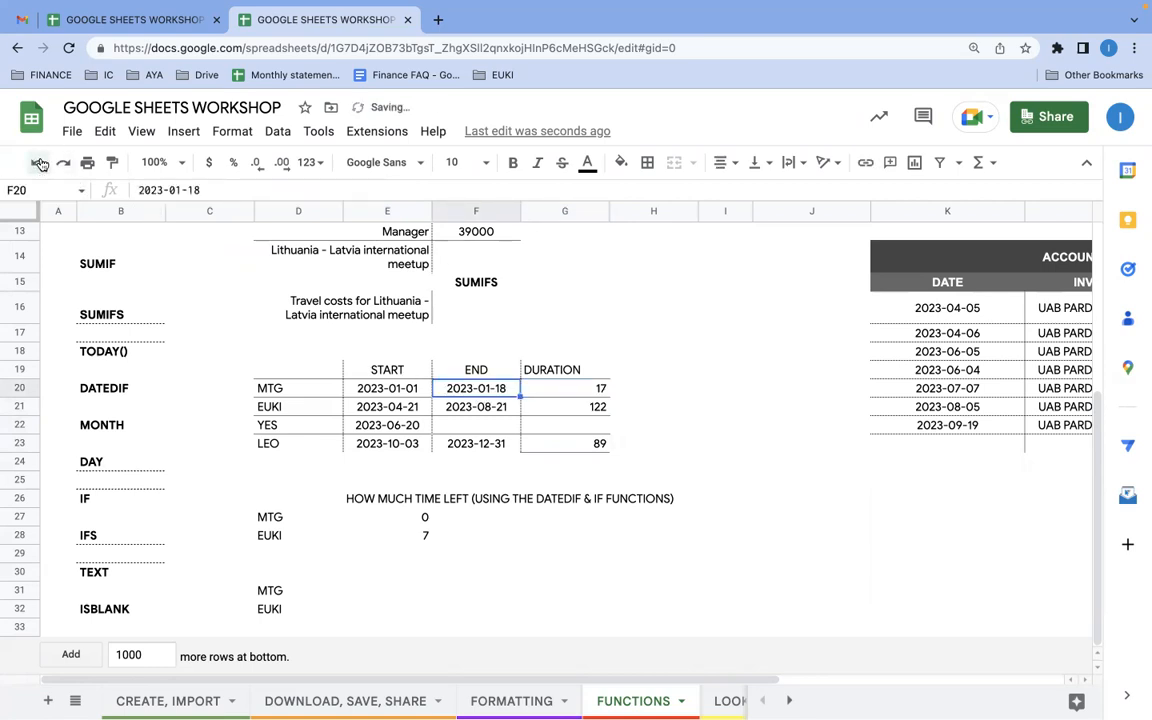
Begin a formula in E31 with the text string "EUKI project ends in".
left_click(400, 606)
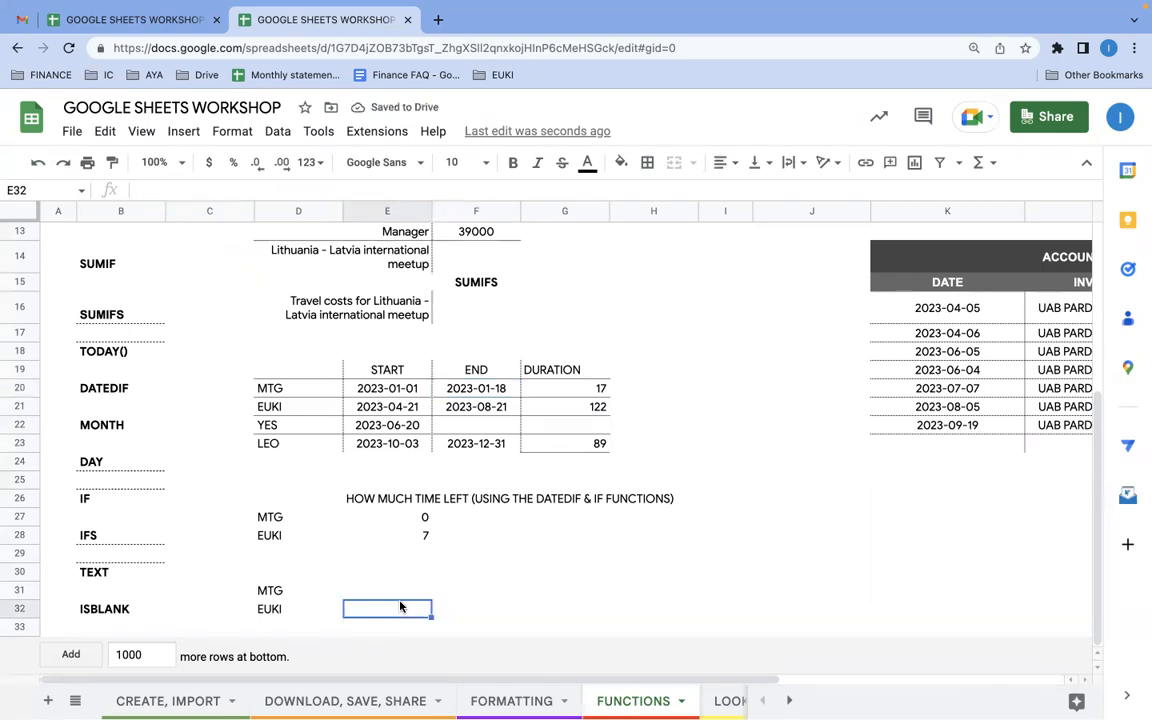
left_click(380, 590)
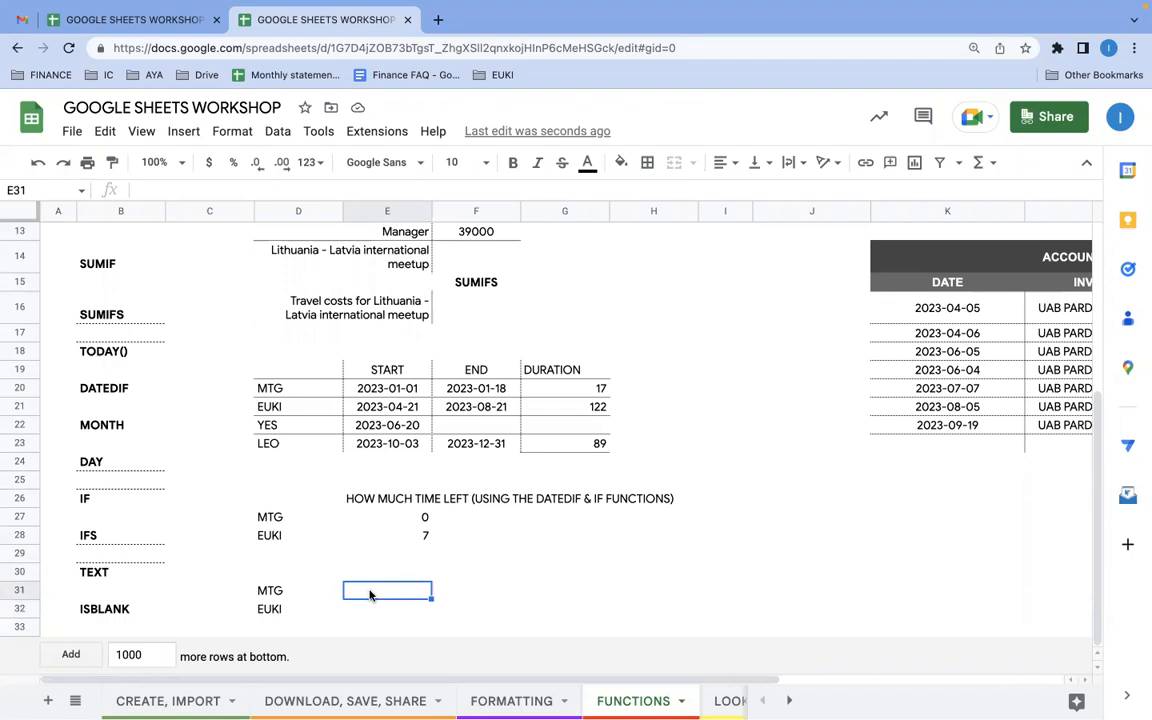
type("=")
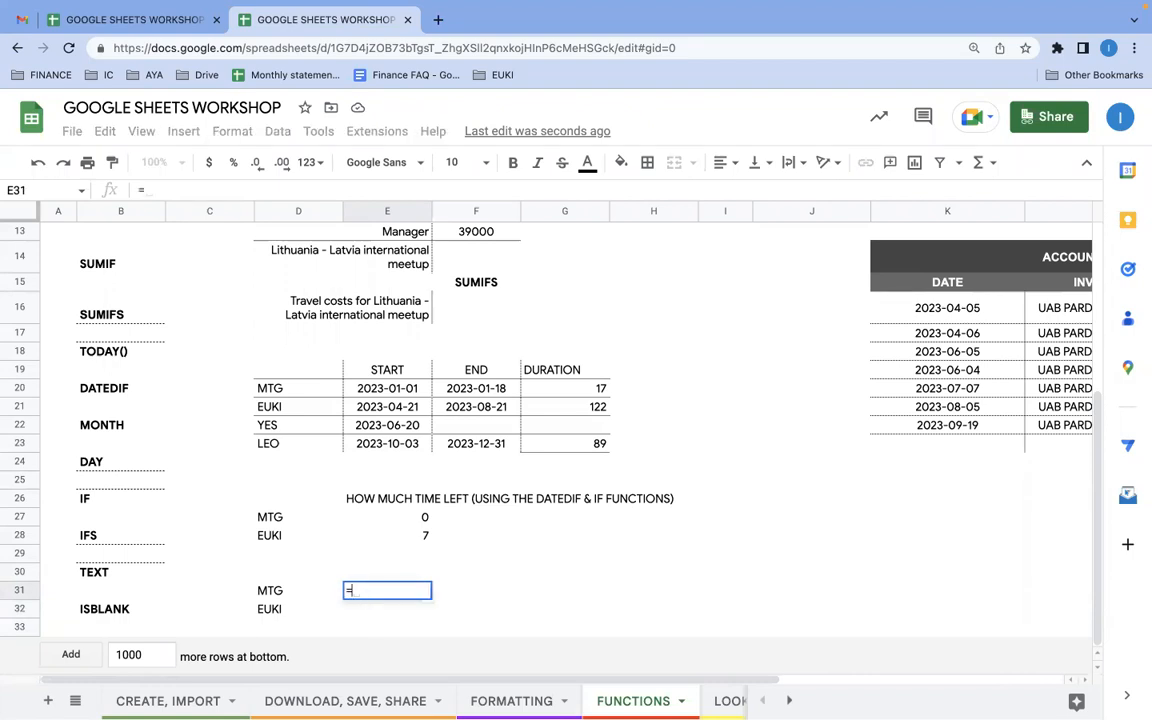
type("\"")
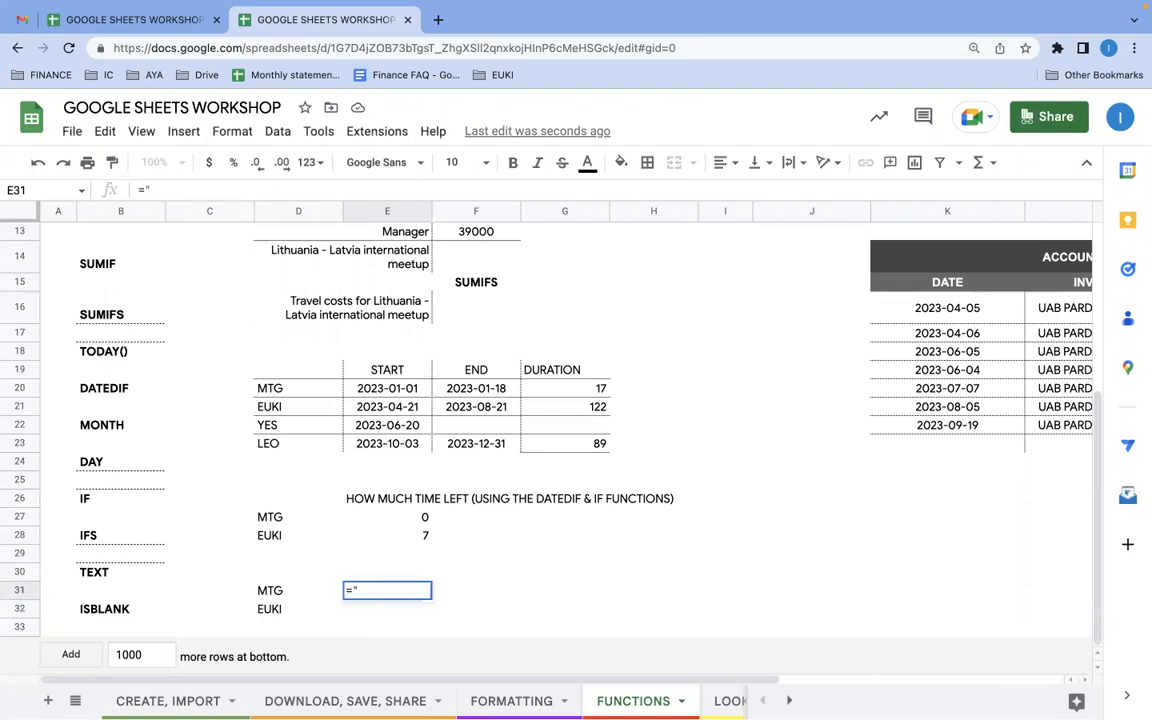
type("MTG")
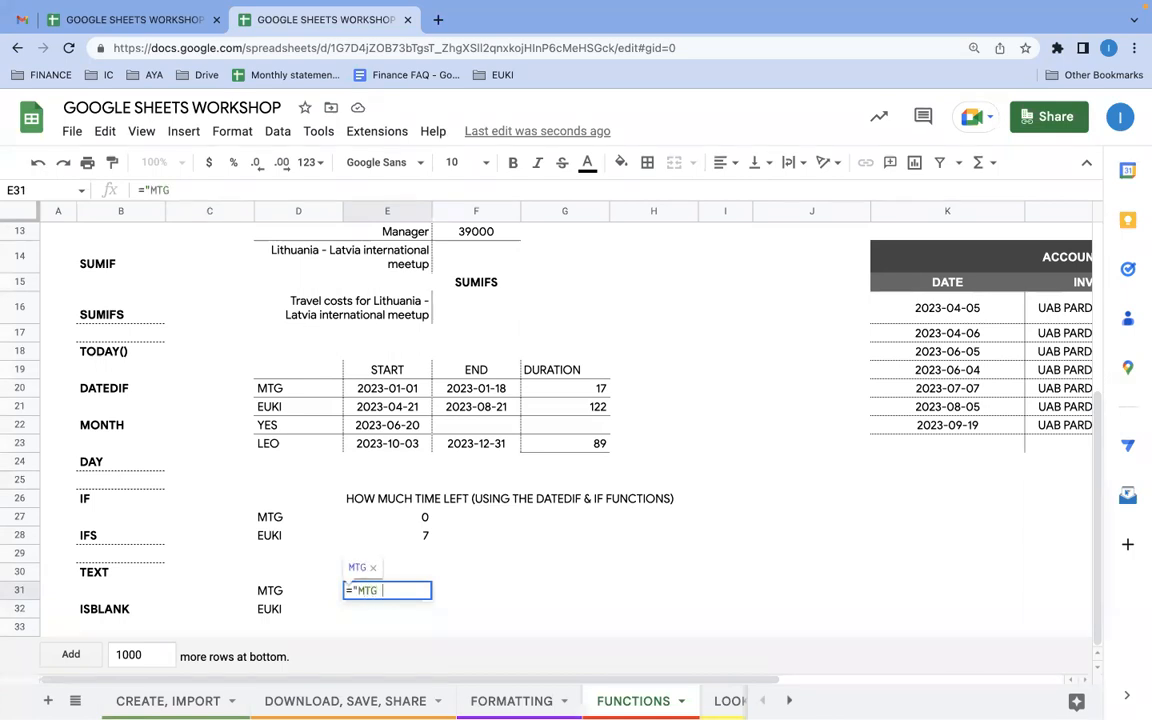
key("BackSpace")
key("BackSpace")
key("BackSpace")
type("EK")
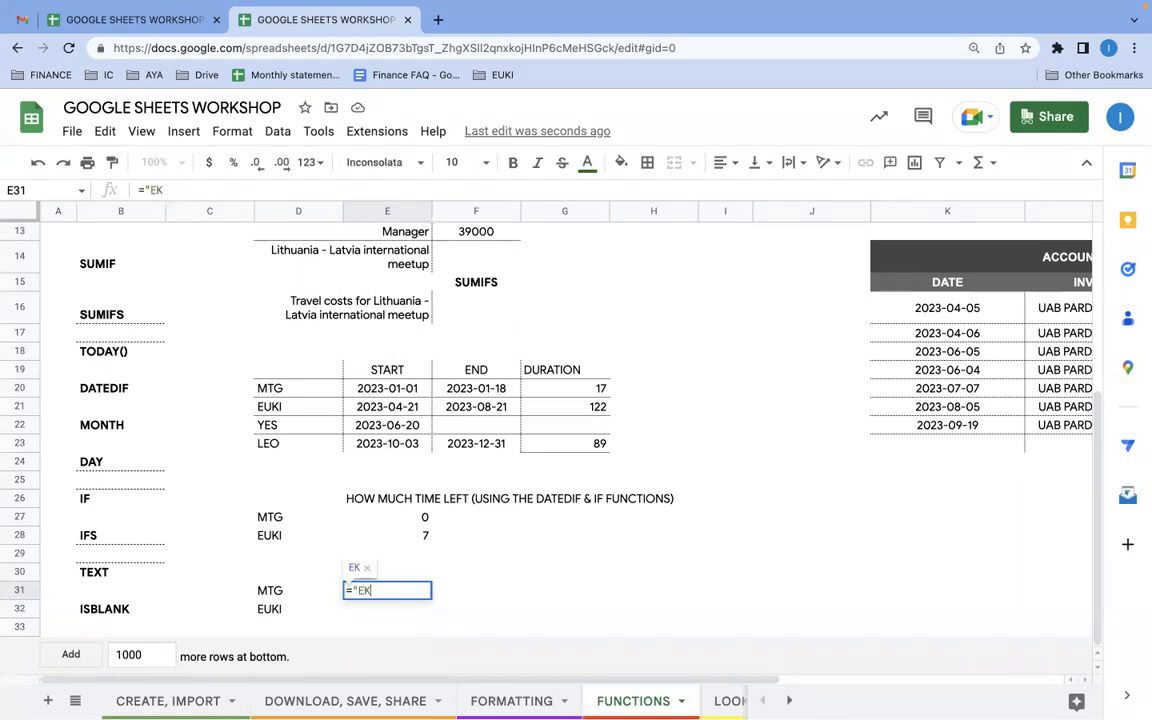
key("BackSpace")
type("UKI proje")
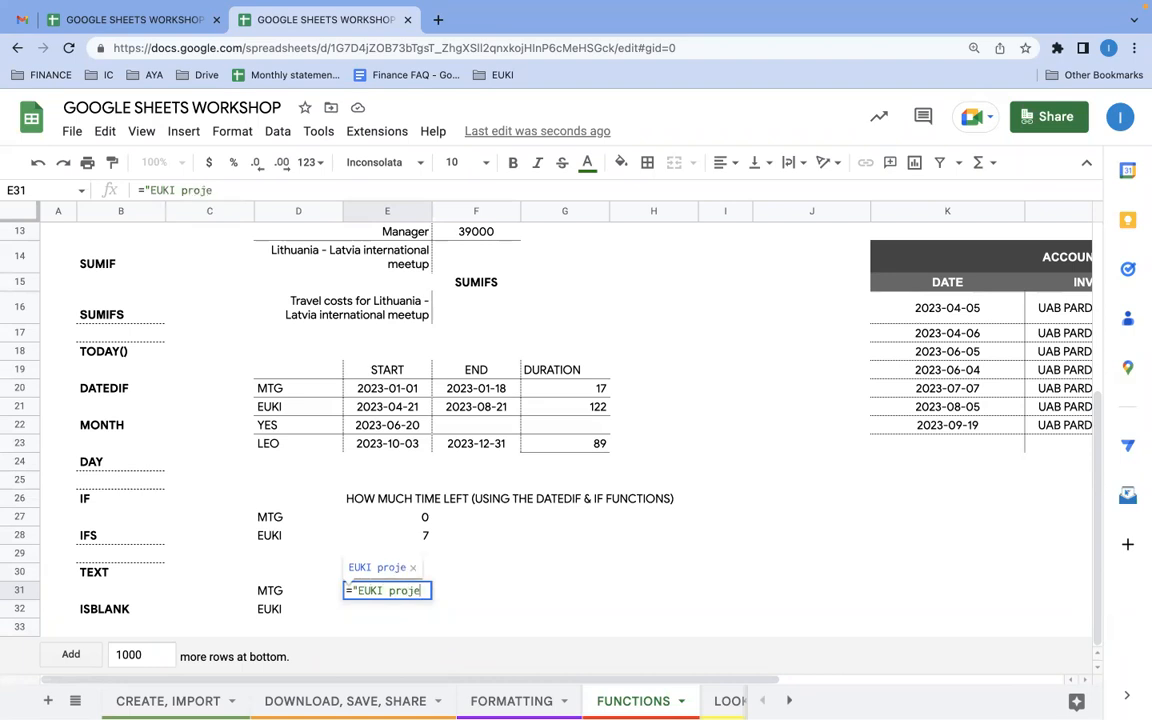
type("cct en")
key("BackSpace")
key("BackSpace")
key("BackSpace")
key("BackSpace")
key("BackSpace")
type("t ends in")
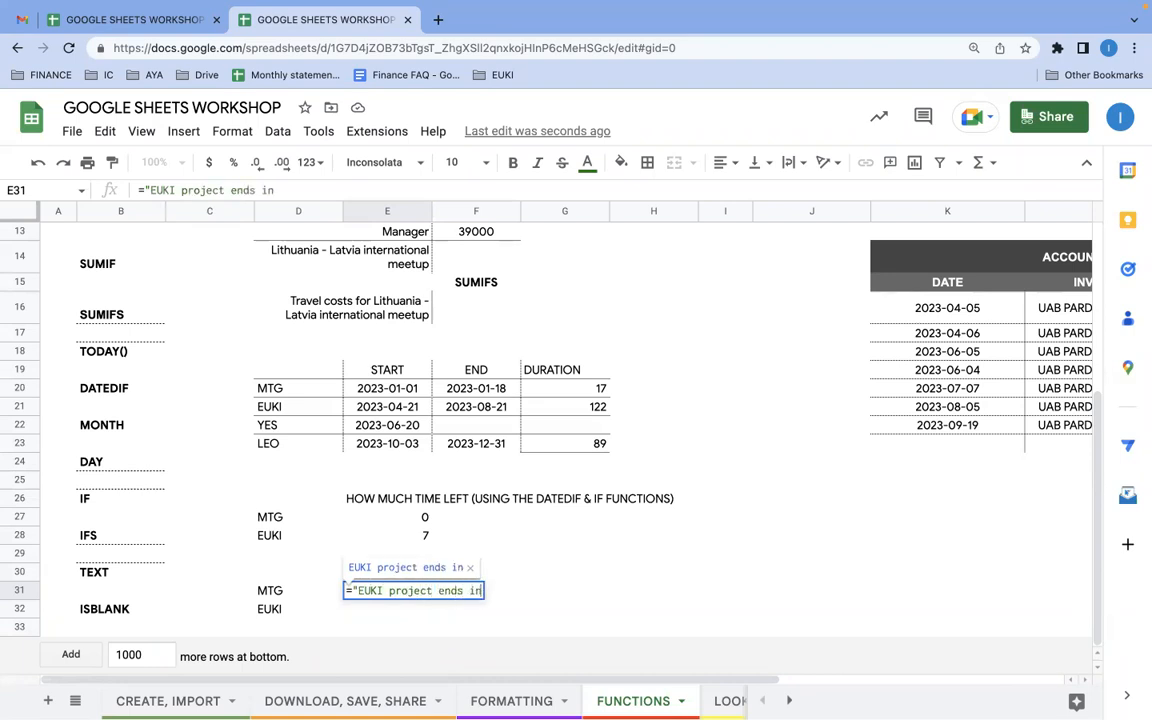
Close the string with a trailing space and join a TEXT function with &, using E28 as its number.
type(" \"")
type("&")
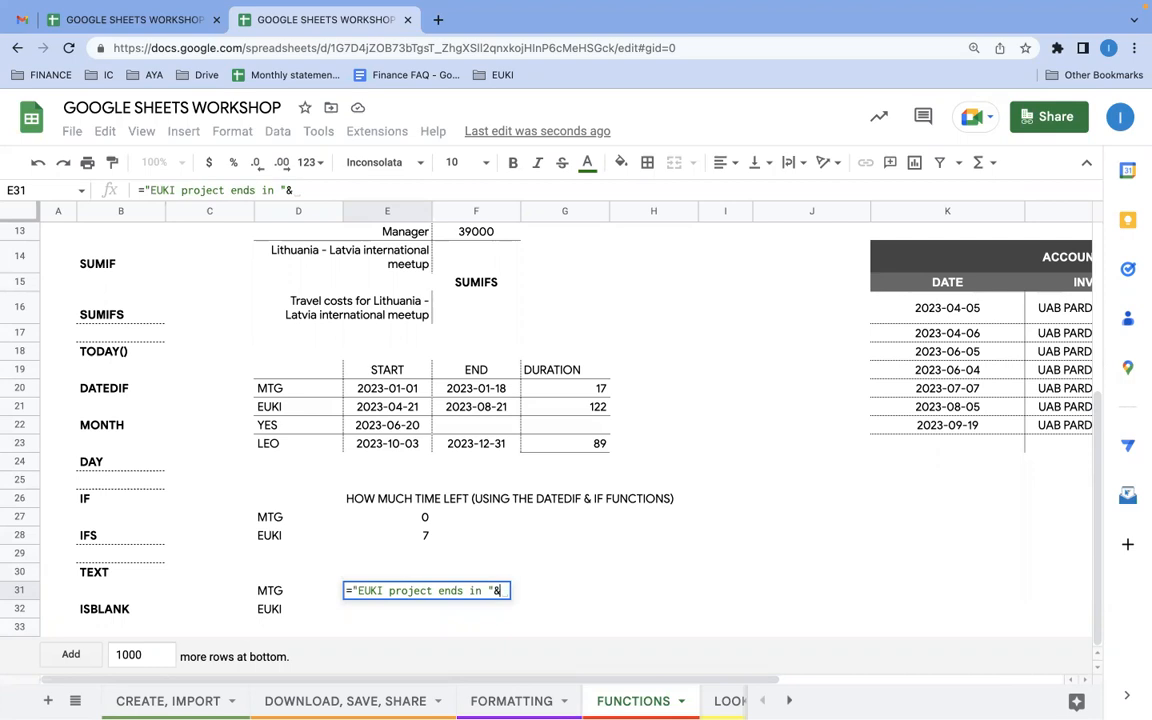
type("text")
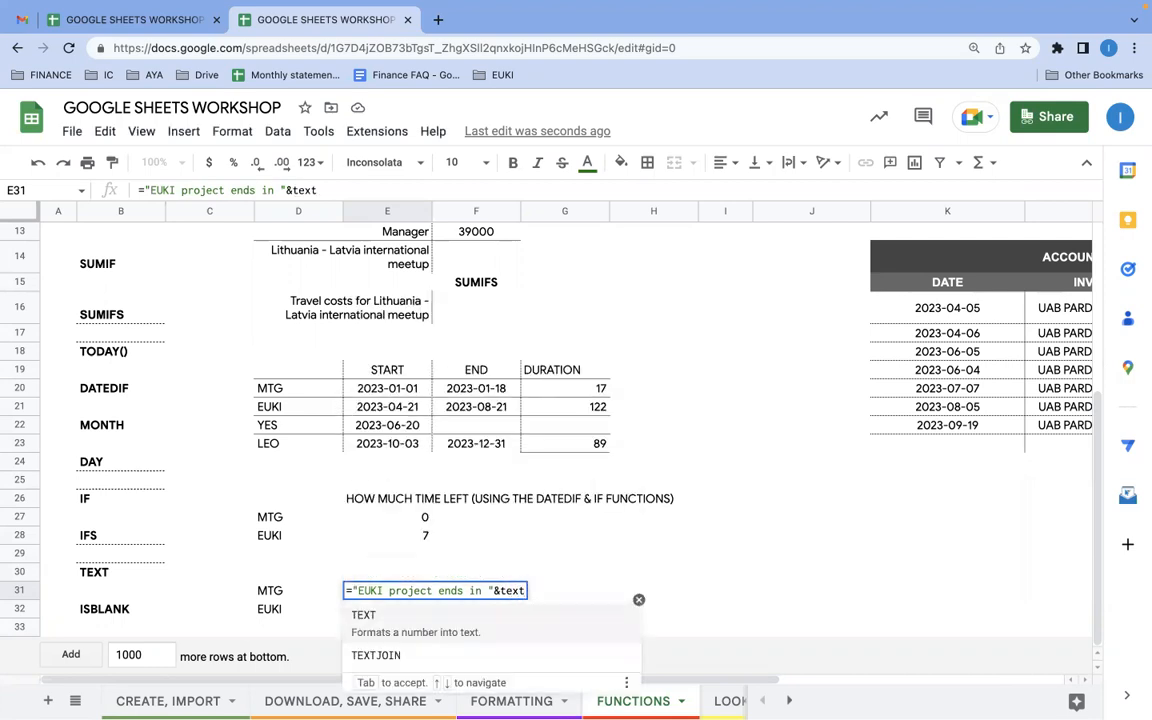
type("(")
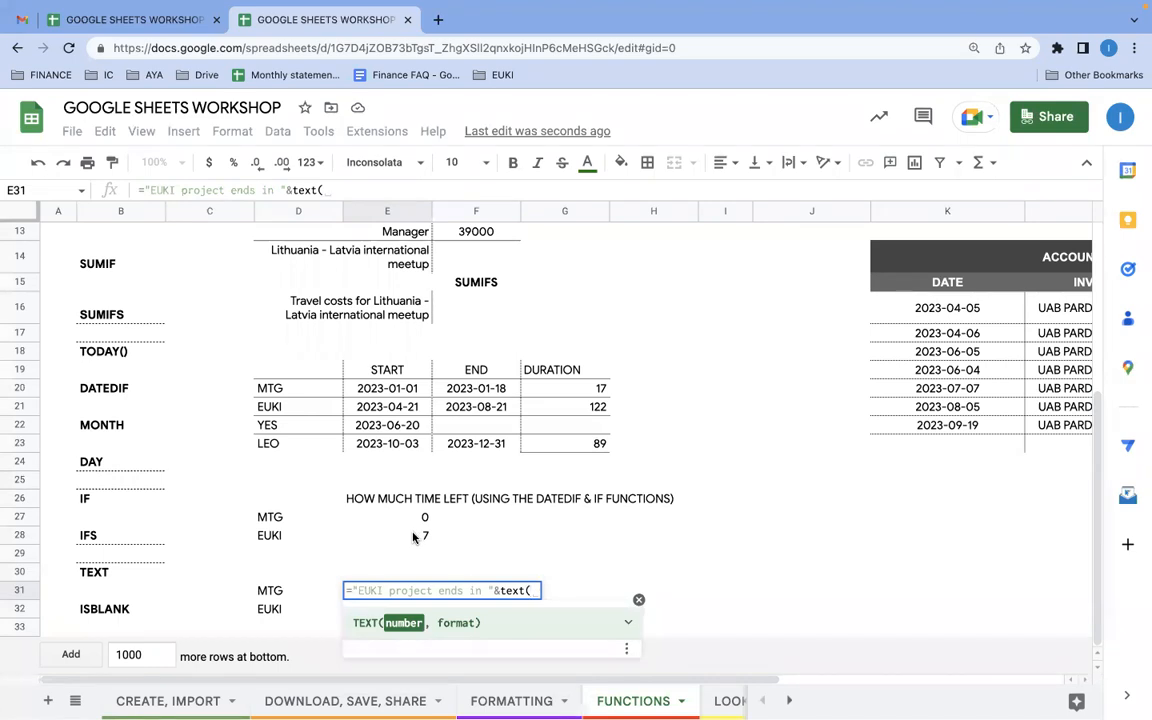
left_click(413, 537)
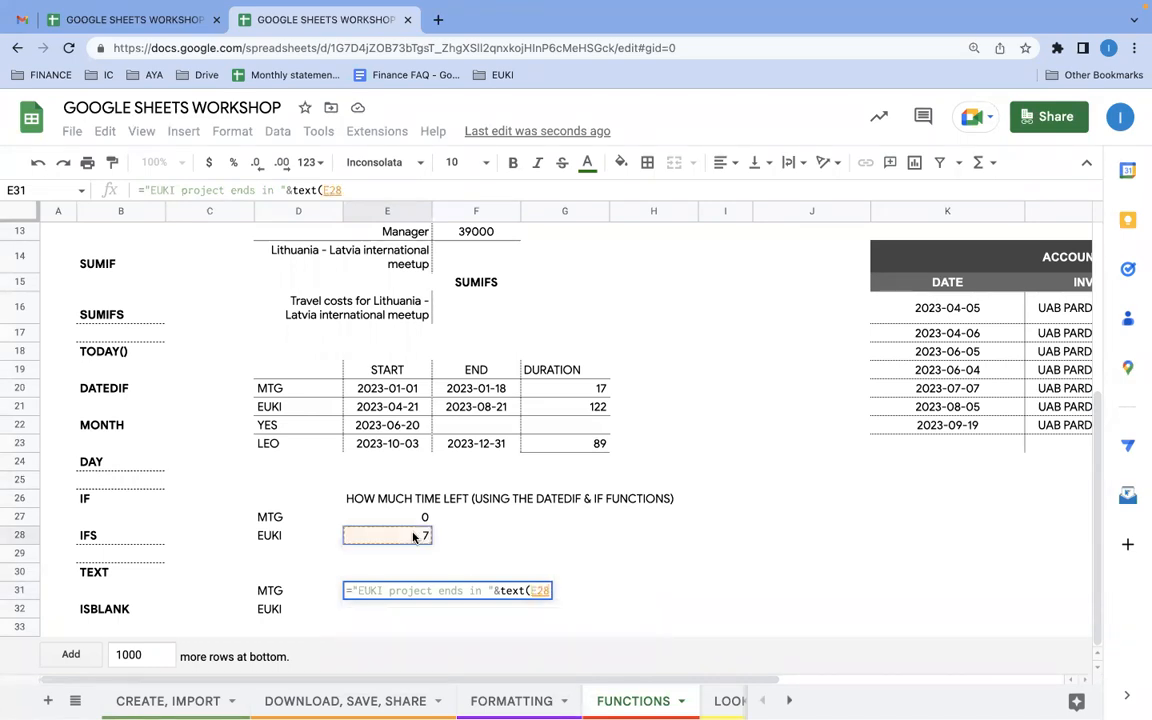
type(",")
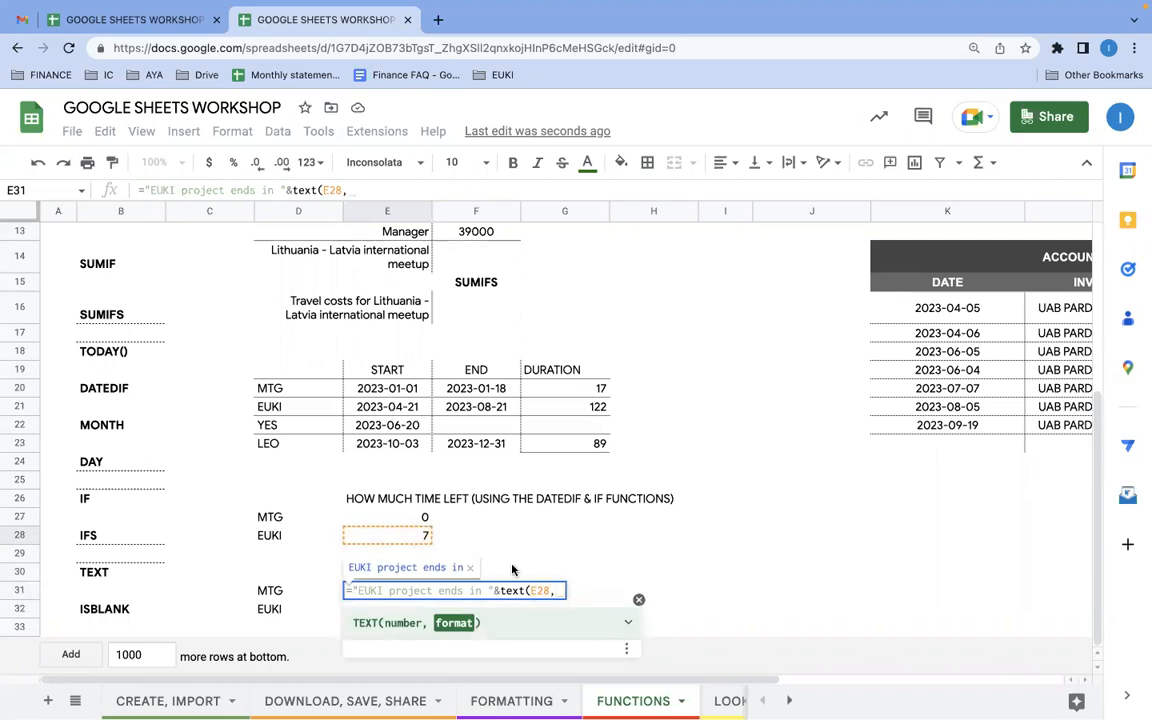
Expand the TEXT function's help and begin its format argument in the E31 formula with "###.
left_click(628, 622)
scroll(542, 674, "down", 1)
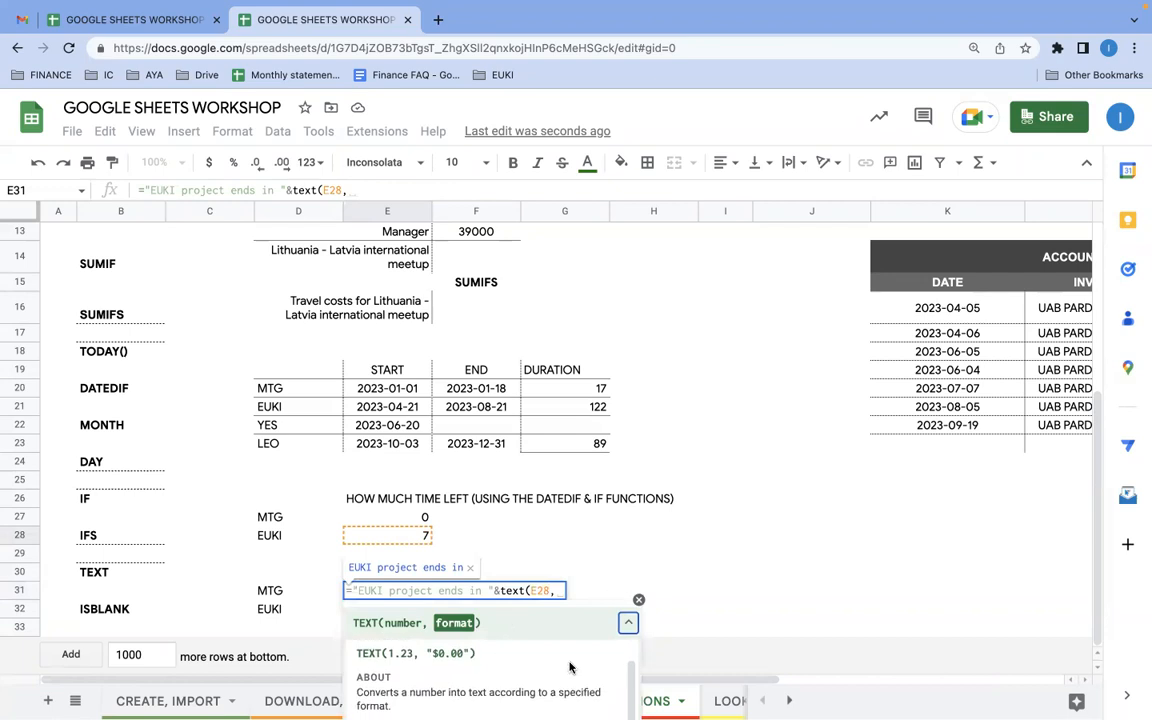
left_click(767, 571)
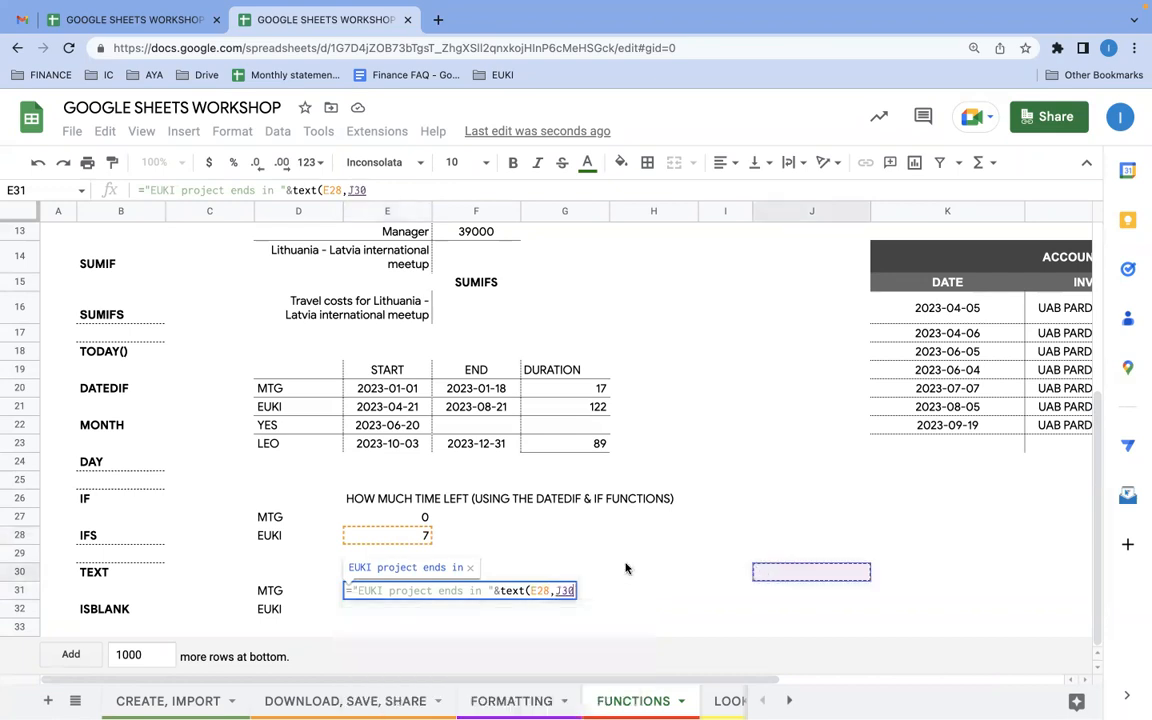
key("BackSpace")
key("BackSpace")
key("BackSpace")
type("\"")
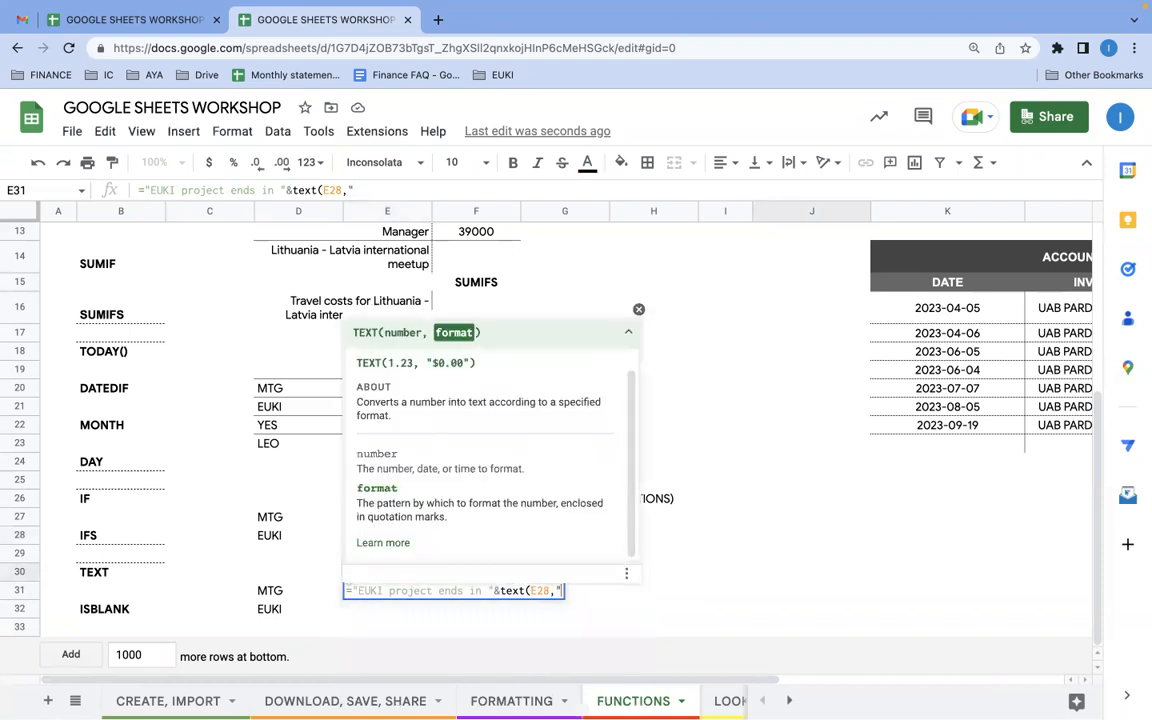
type("###")
Open the detailed help for the TEXT function, examine its number and date format examples, and close the help.
left_click(377, 545)
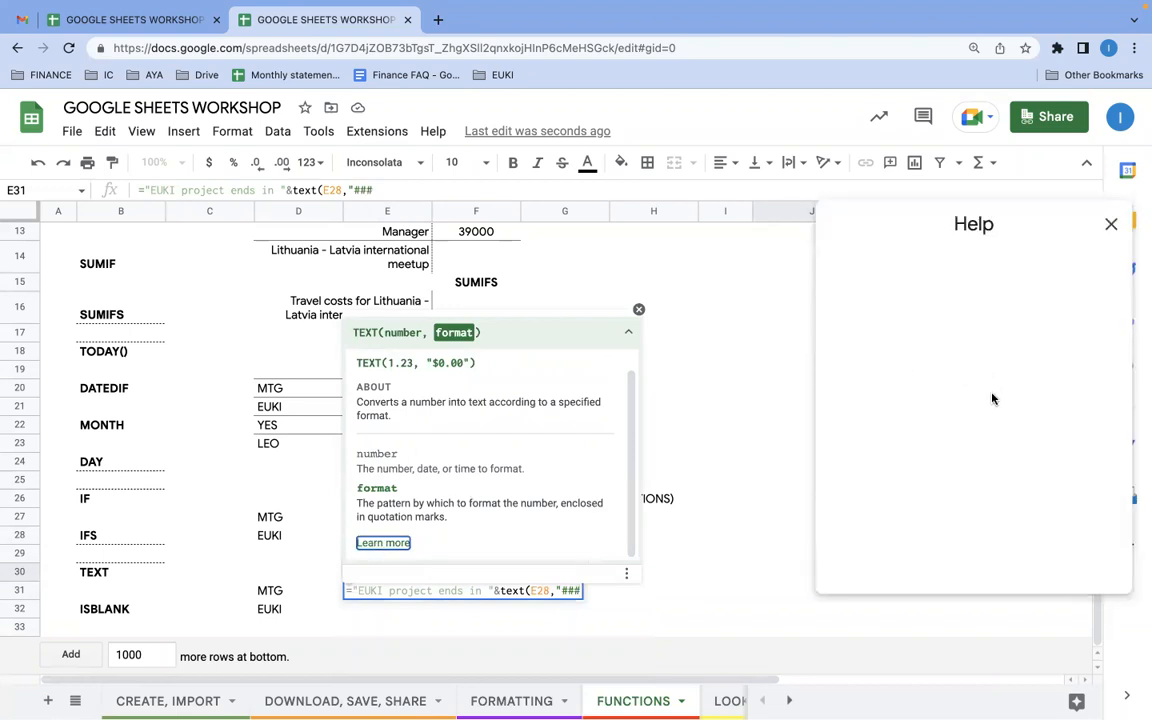
scroll(992, 399, "down", 1)
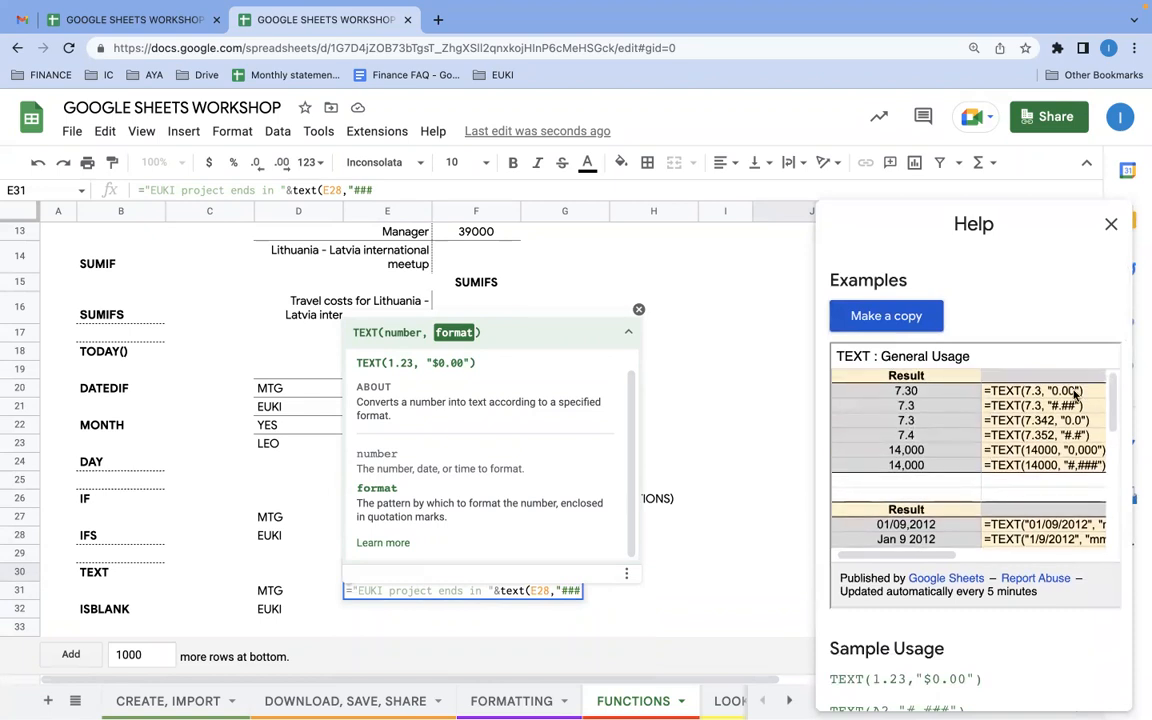
left_click_drag(1050, 391, 1075, 406)
mouse_move(1069, 452)
left_mouse_down()
mouse_move(1102, 454)
mouse_move(1087, 467)
left_mouse_up()
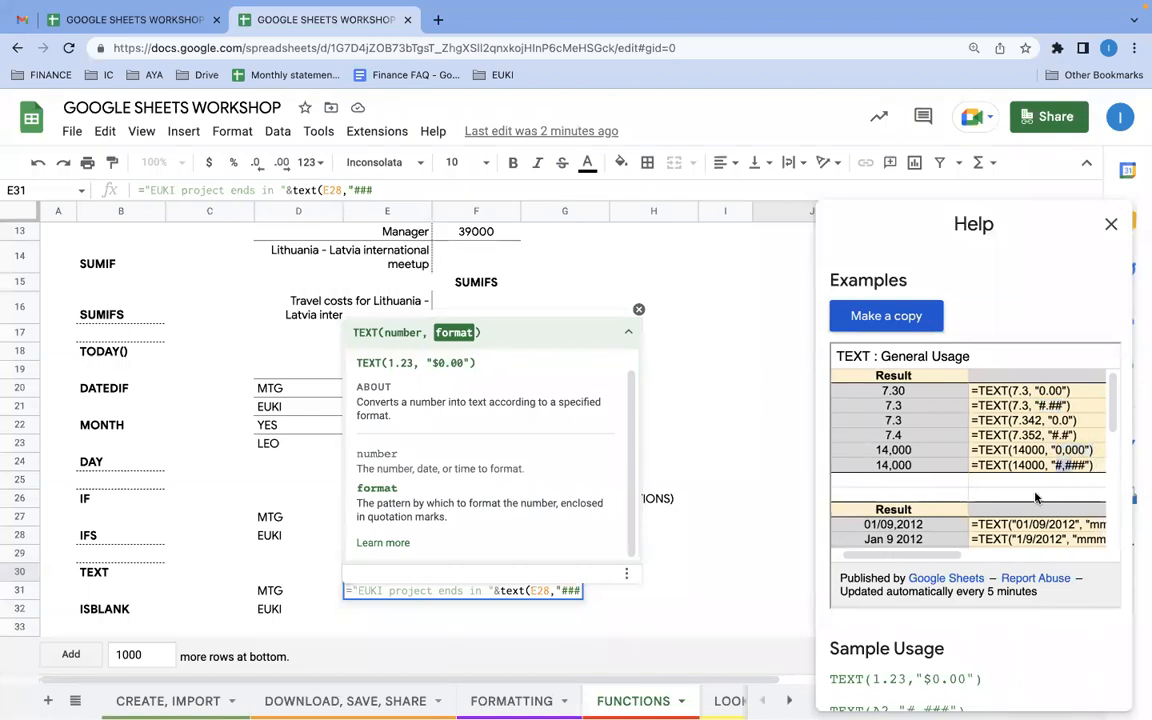
scroll(1037, 497, "down", 2)
scroll(1037, 497, "right", 1)
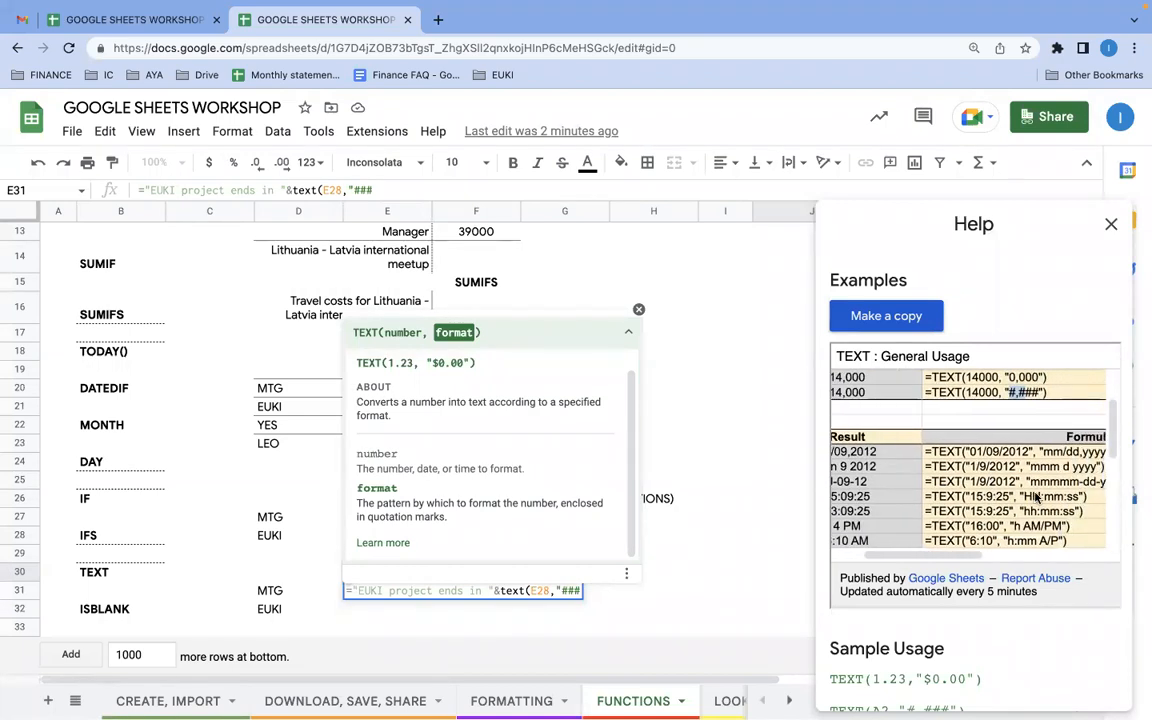
scroll(1037, 497, "down", 2)
scroll(1037, 497, "down", 1)
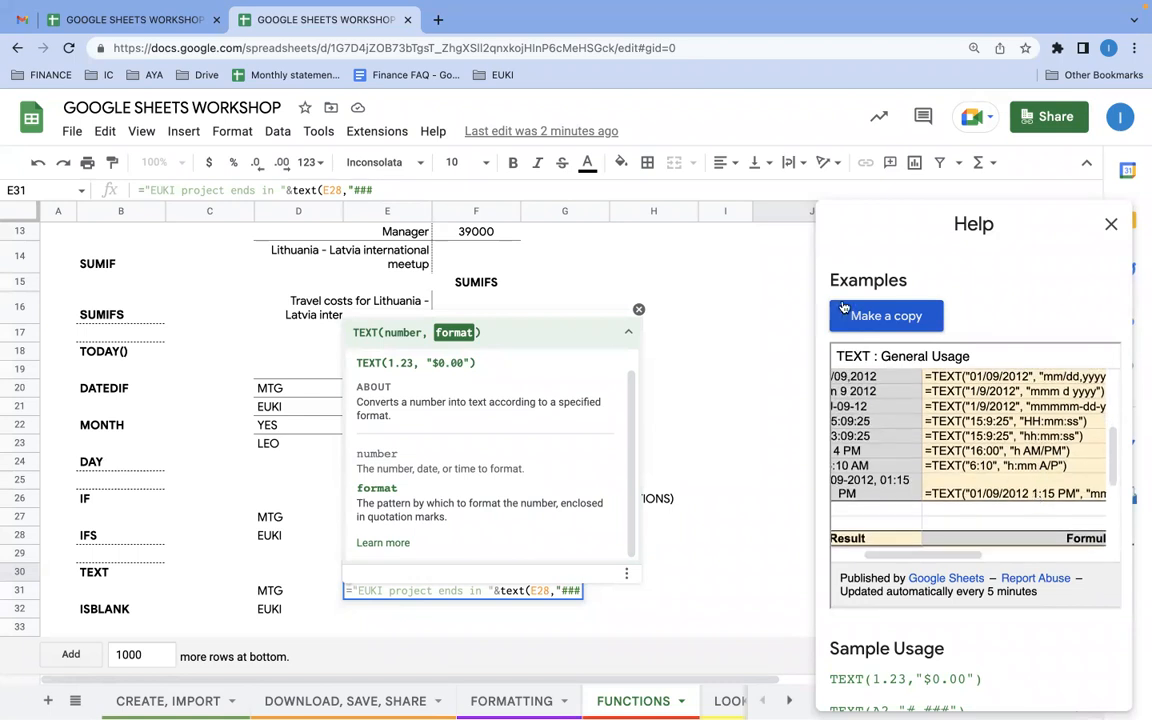
left_click(1110, 225)
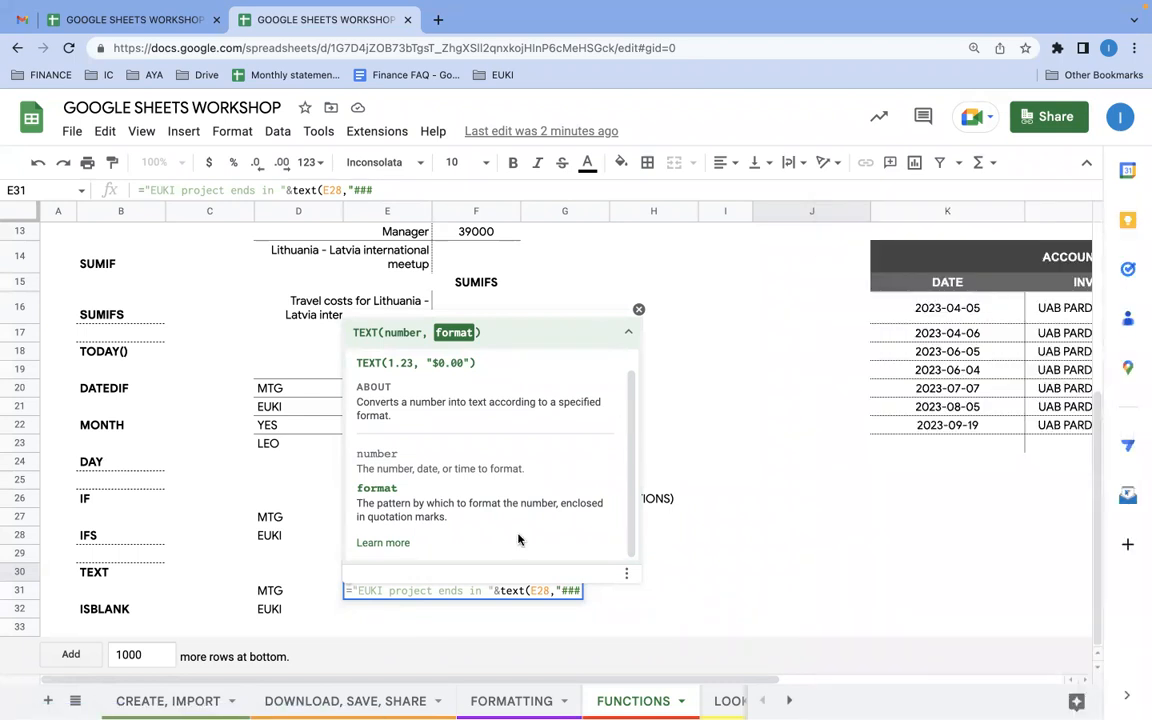
Complete the E31 formula by closing the "###" format and TEXT function, appending &" days", and entering it.
left_click(377, 190)
type("\"")
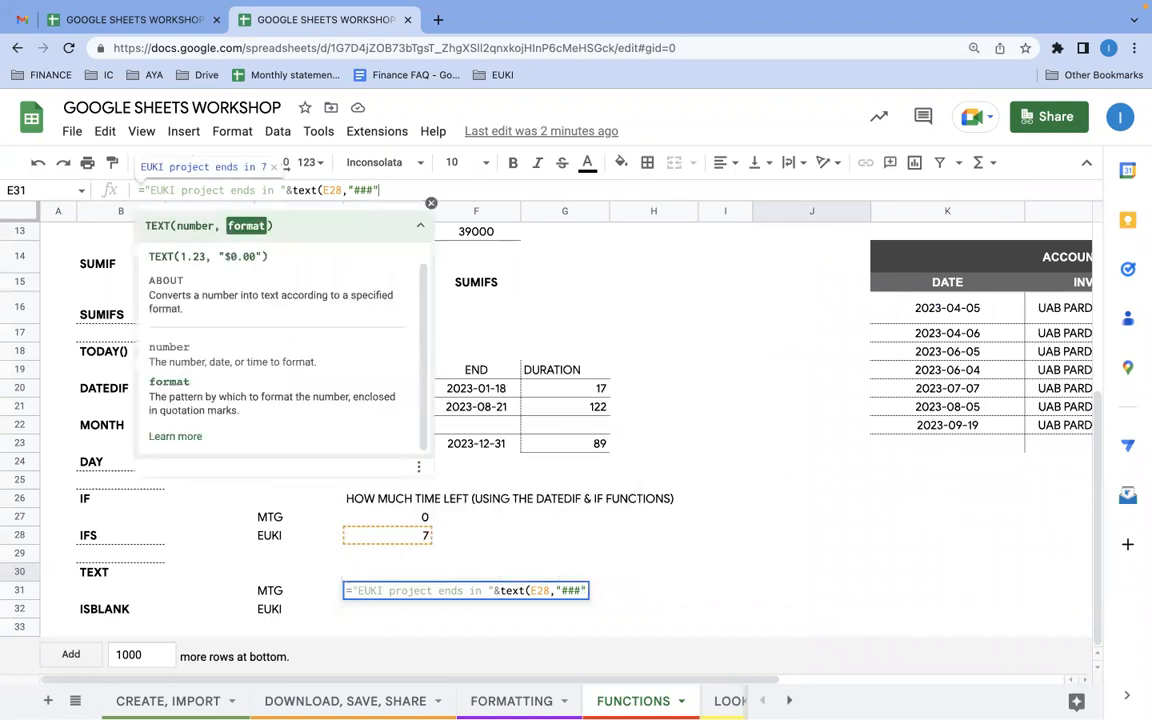
type(")")
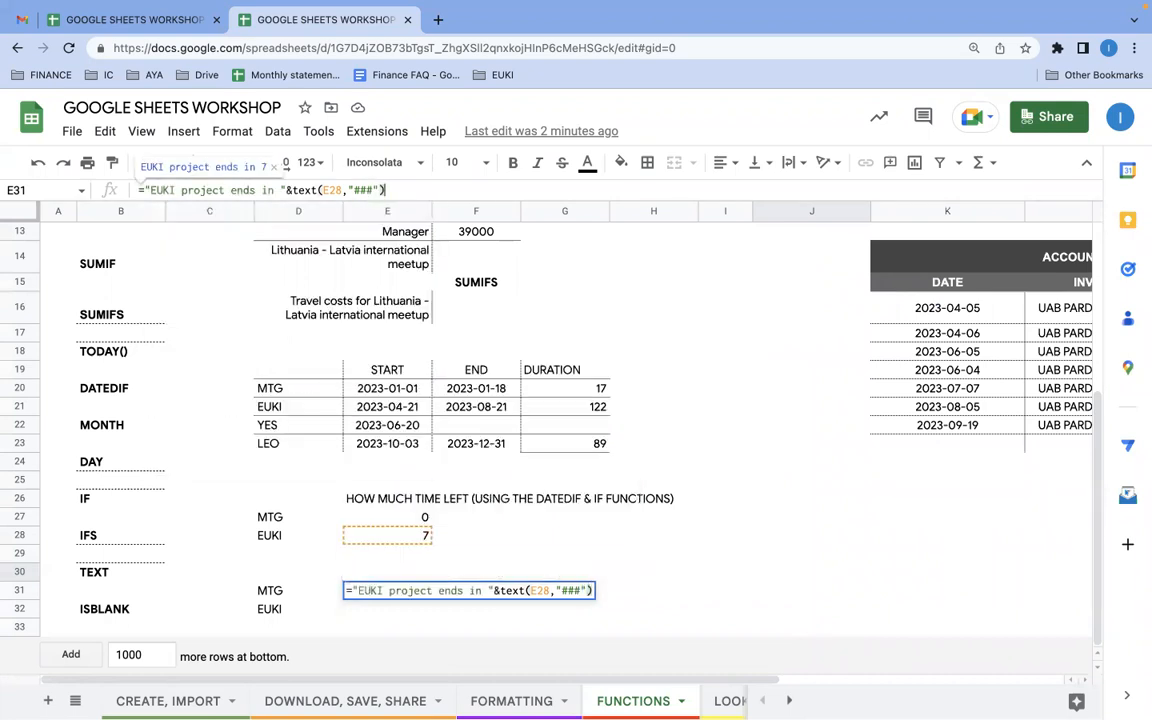
type("&")
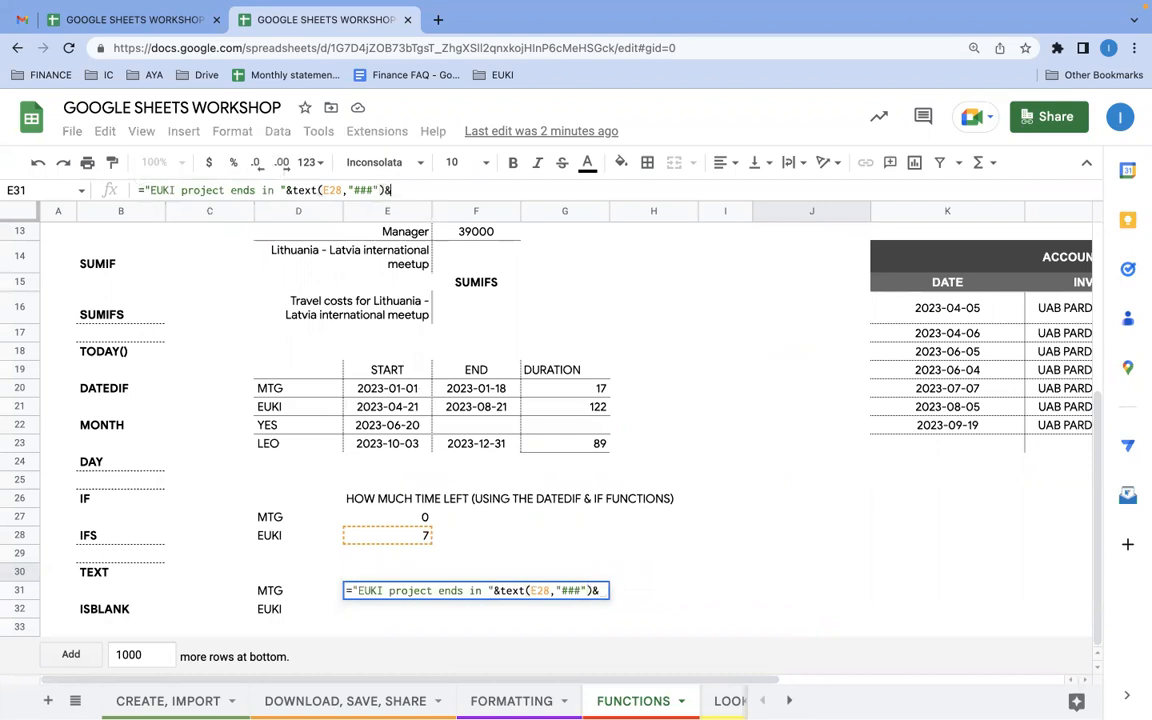
type("\" days")
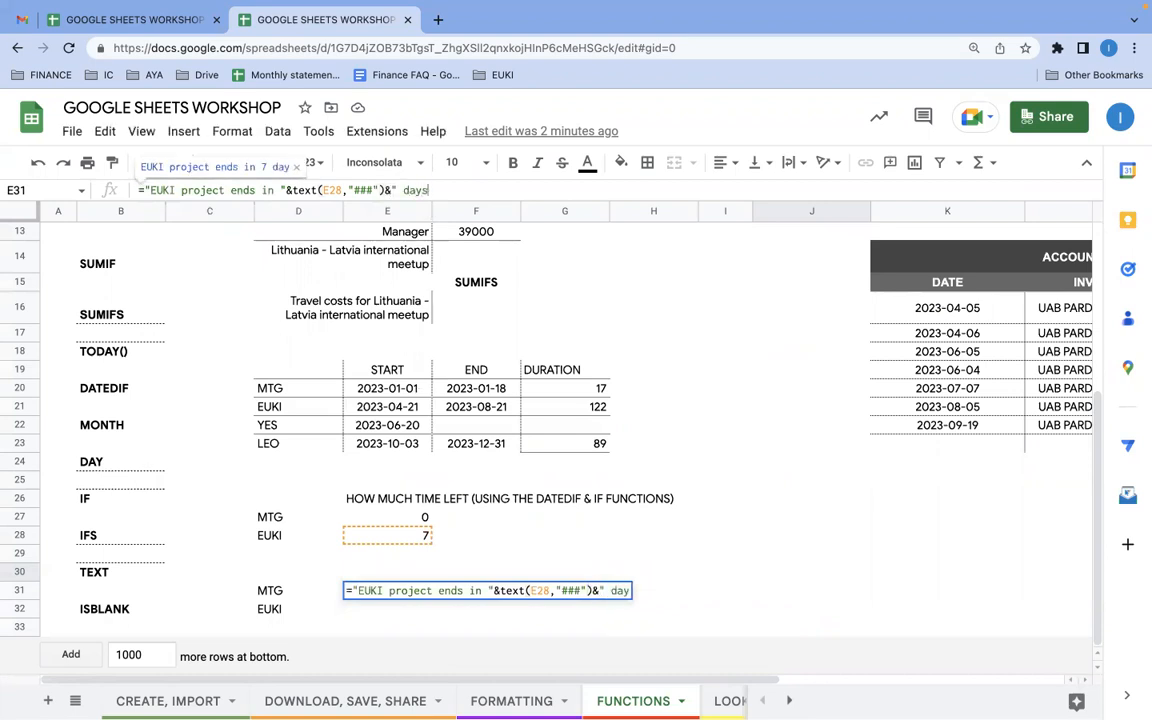
type("\"")
key("Return")
left_click(378, 591)
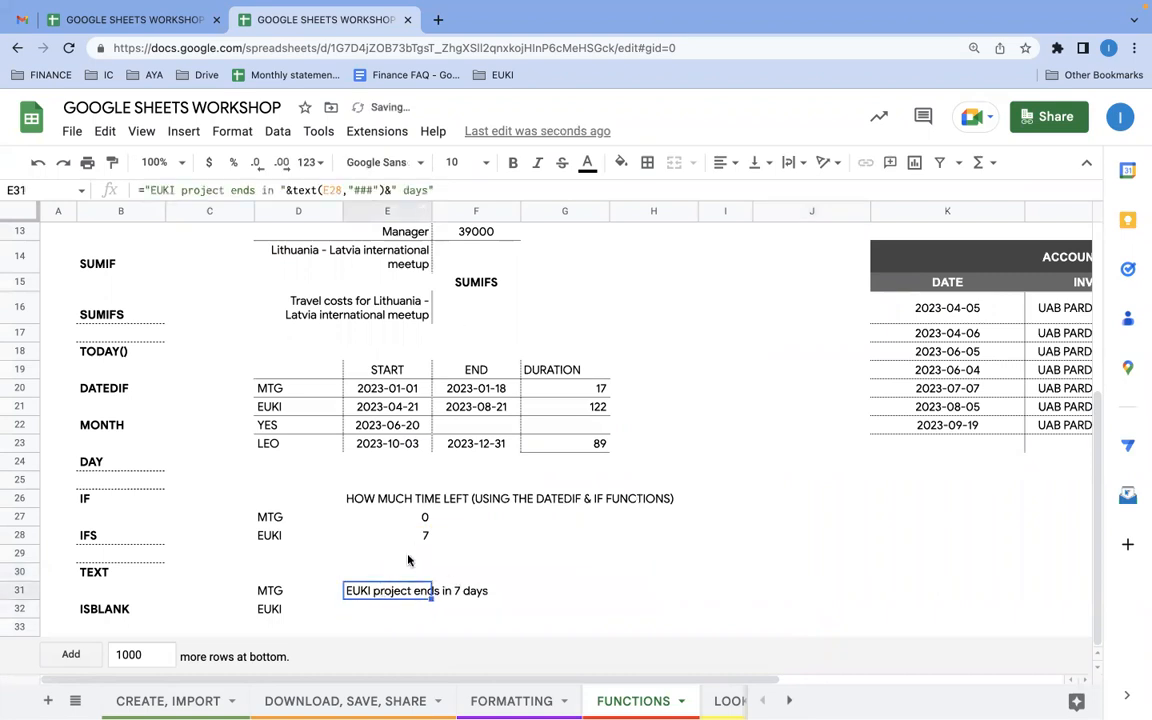
Test the E31 sentence by replacing EUKI's time left in E28 with 6, 2 and 1 in turn.
left_click(411, 539)
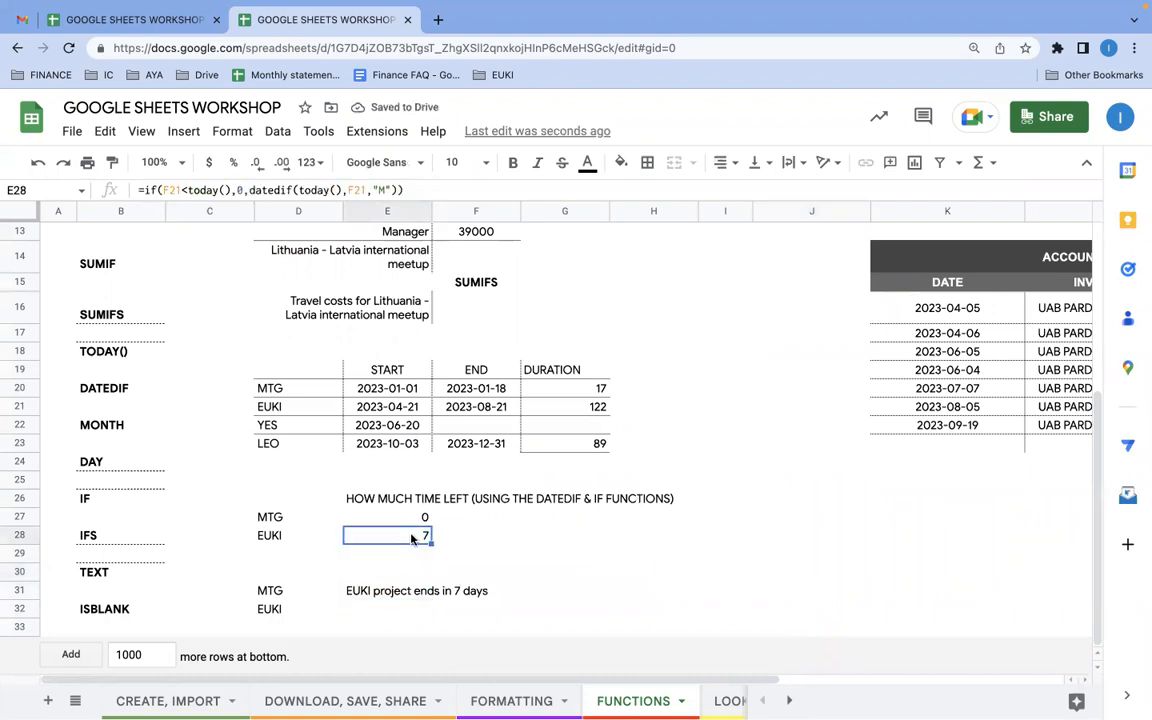
type("6")
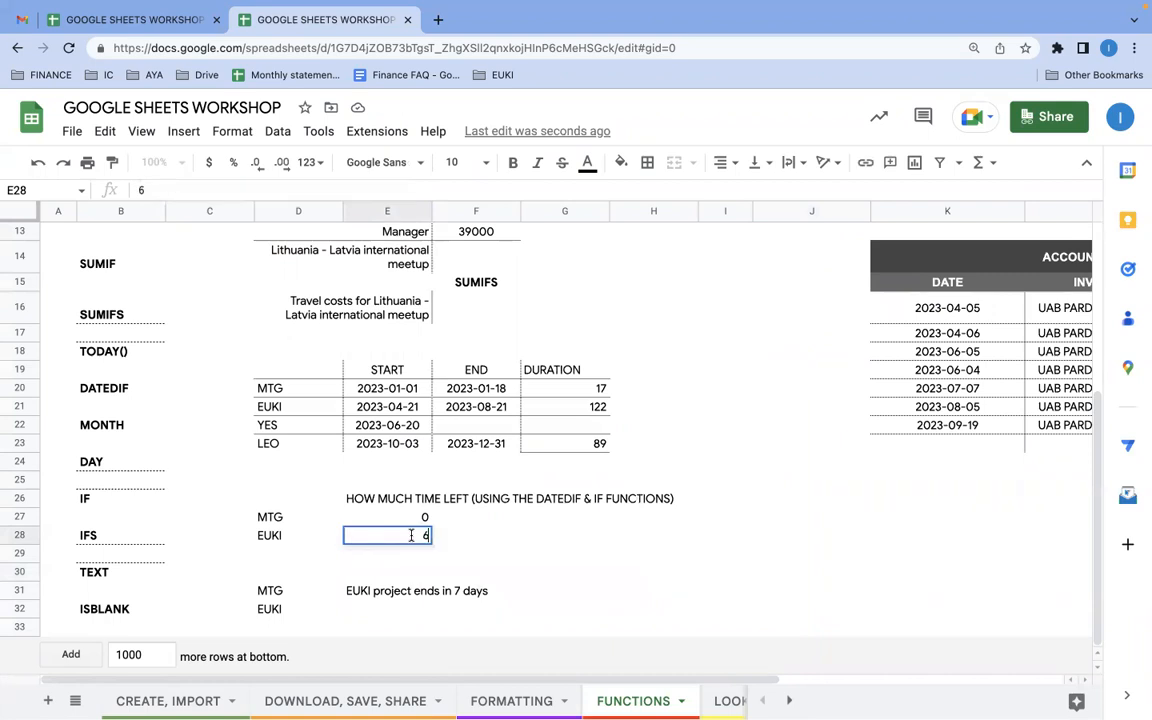
key("Return")
key("Up")
type("2")
key("Return")
key("Up")
type("1")
key("Return")
key("Up")
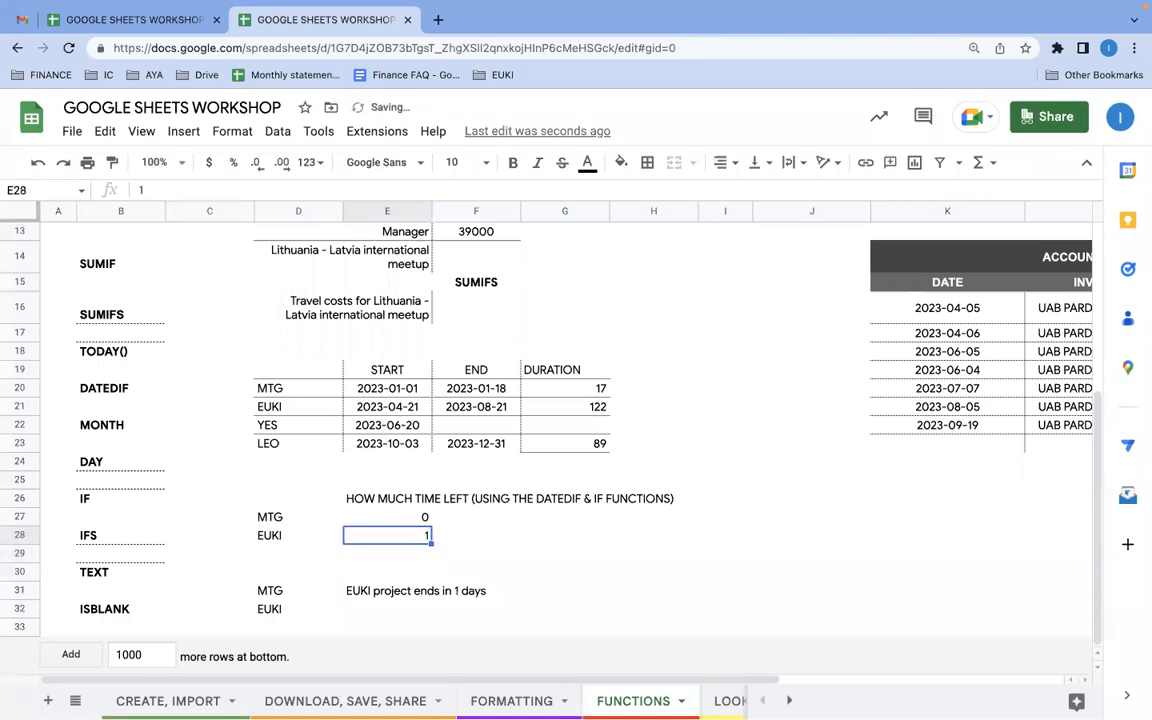
Set EUKI's time left in E28 to 7.
type("7")
key("Return")
left_click(523, 592)
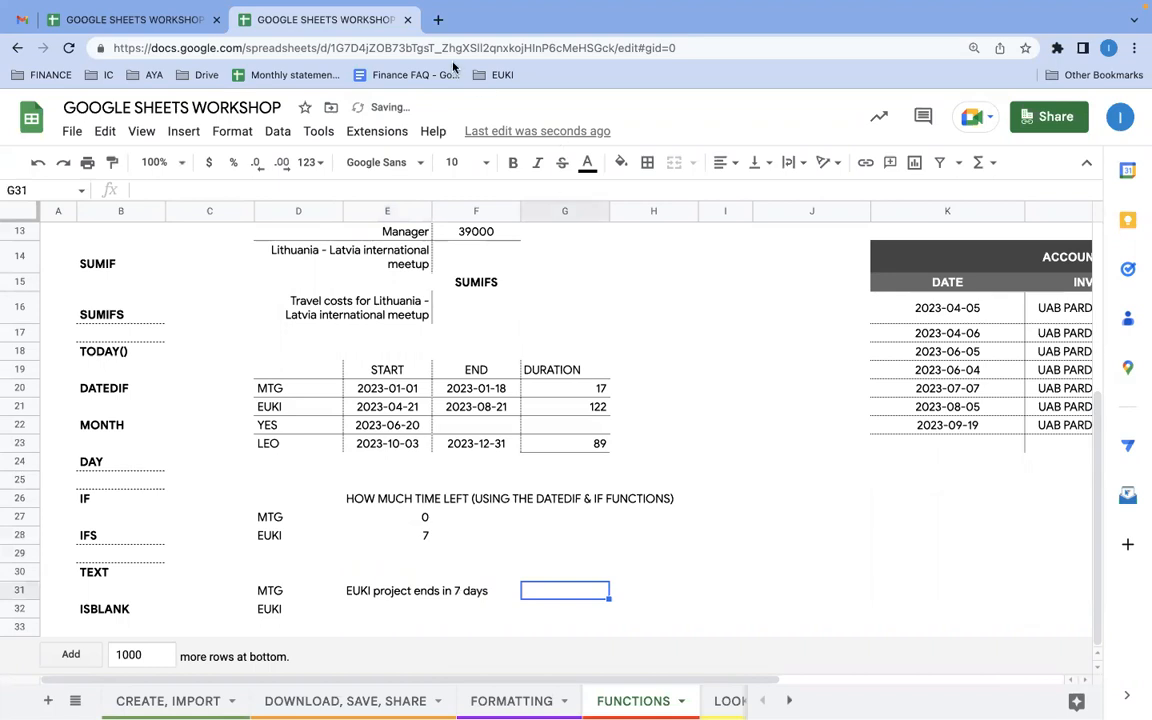
Open the Trial finance sheet in a new browser tab and examine the TEXT formula in D15 of its FORM sheet.
left_click(438, 20)
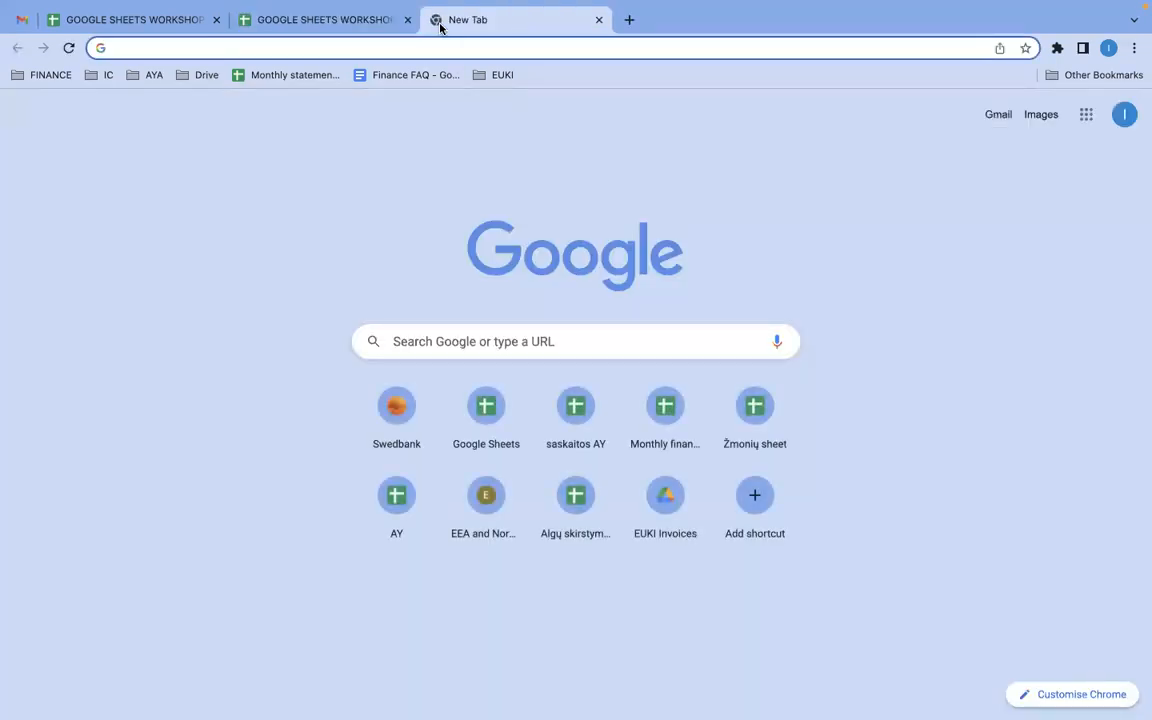
type("tria")
key("Return")
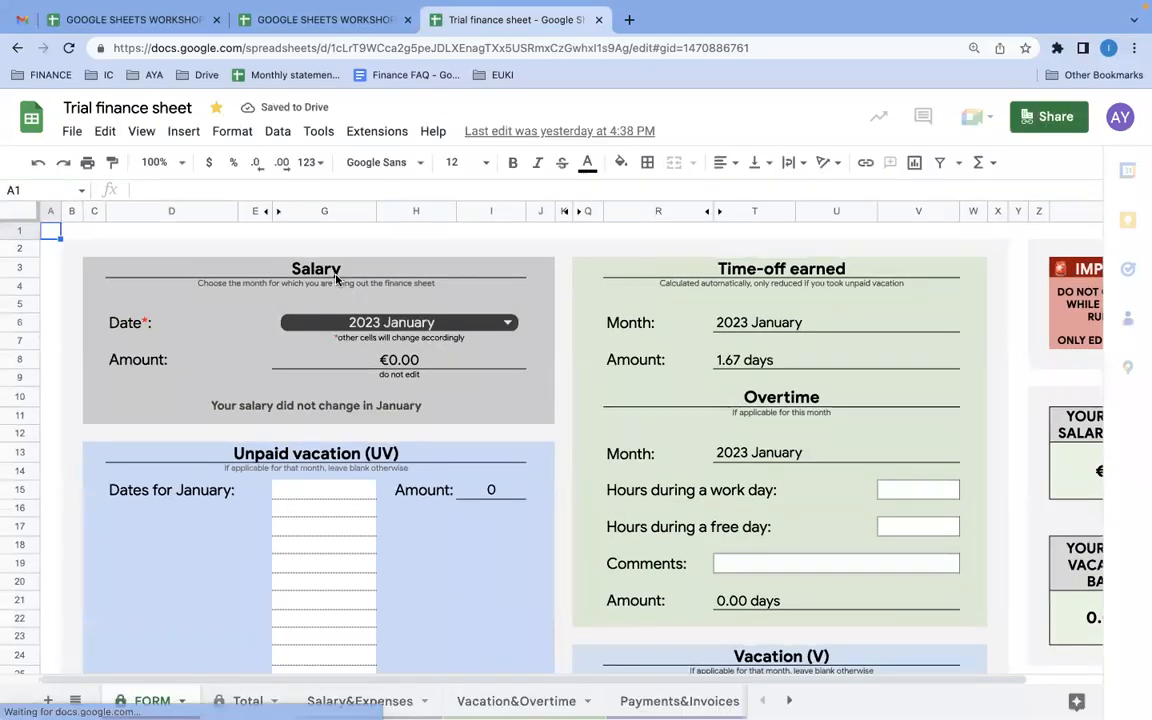
scroll(140, 465, "down", 2)
left_click(123, 441)
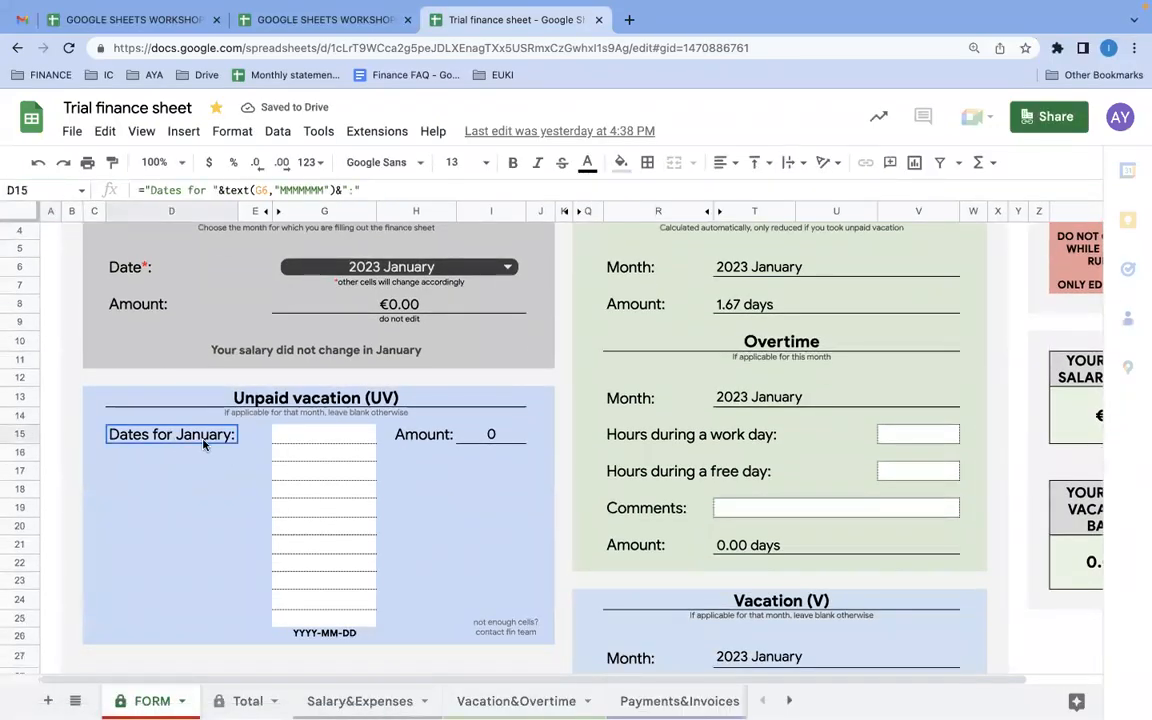
Set the form's salary date to 2023 March and check the unpaid vacation dates label in D15.
scroll(462, 325, "up", 2)
left_click(462, 323)
left_click(430, 408)
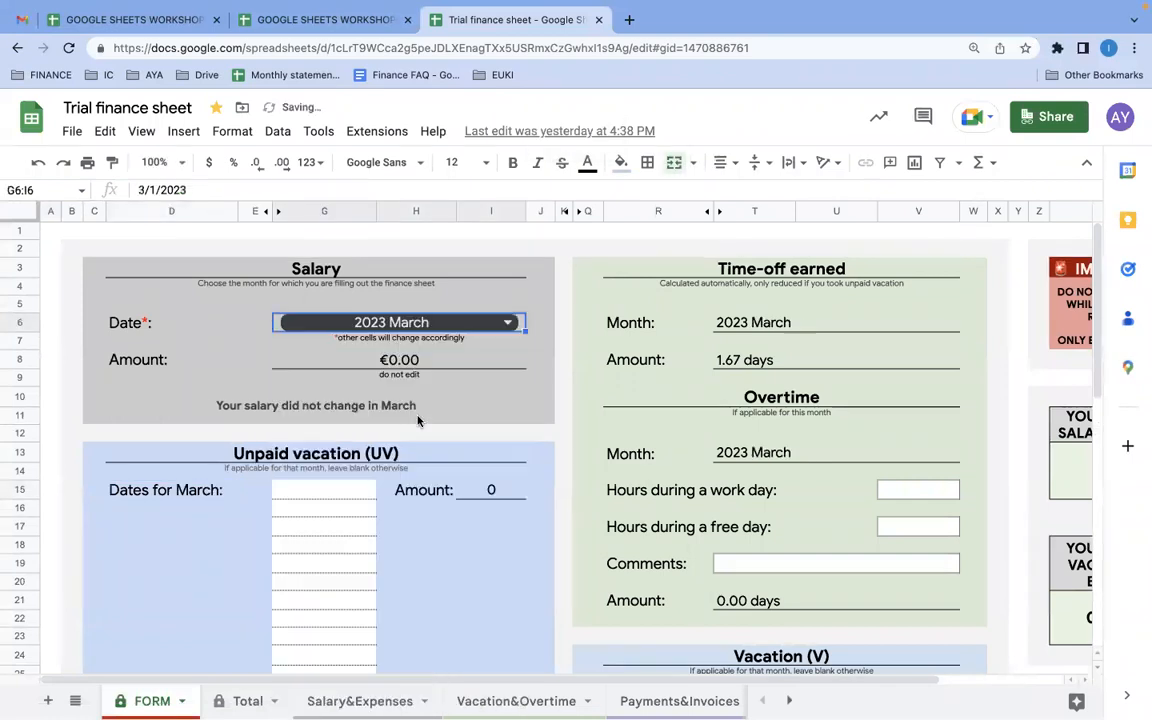
left_click(189, 490)
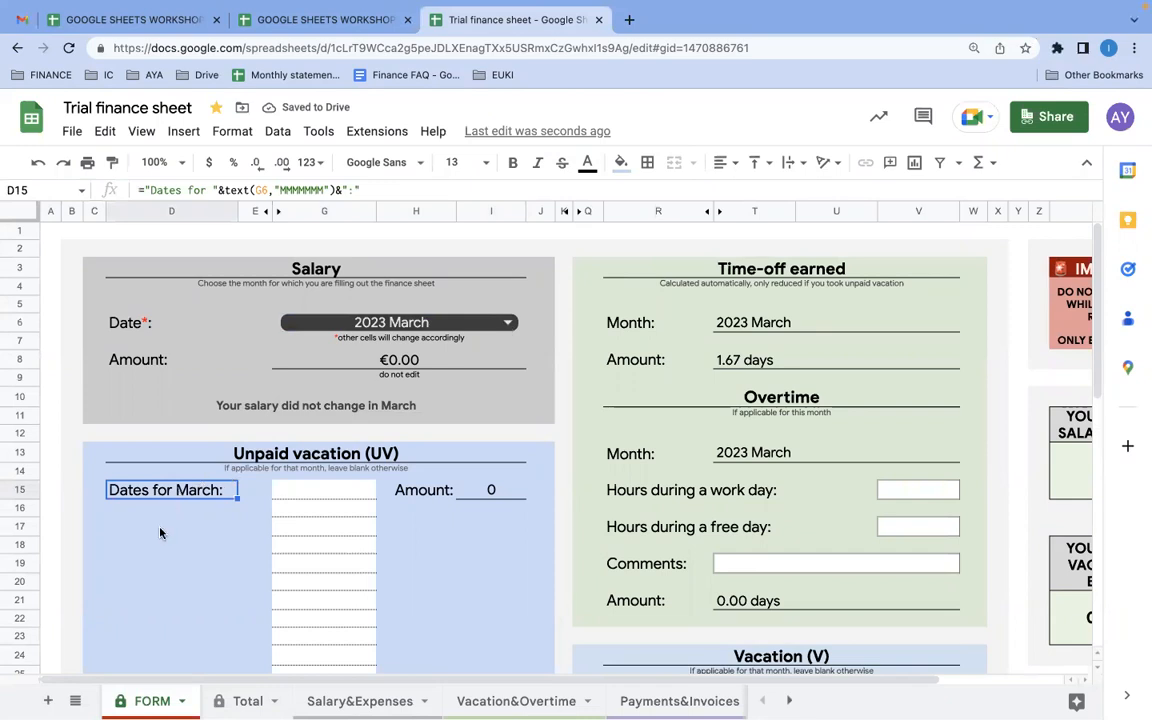
Set the form's salary date to 2023 November and inspect the formula of the salary change message in D10.
double_click(504, 323)
left_click(330, 632)
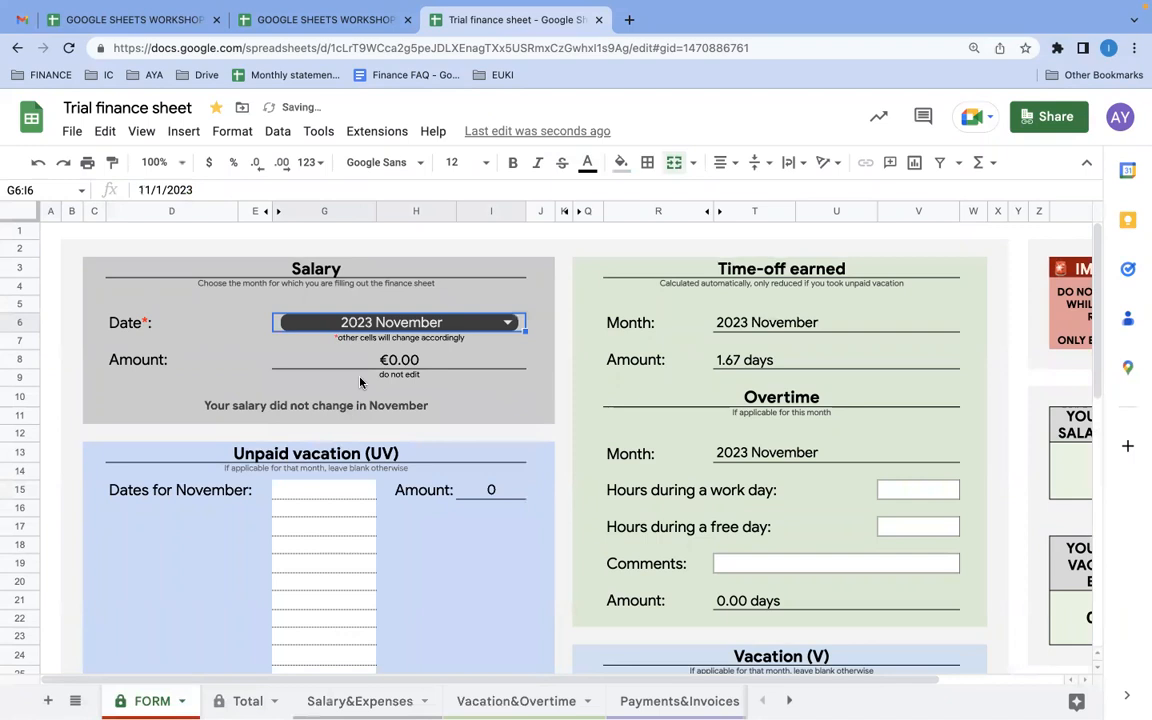
left_click(300, 402)
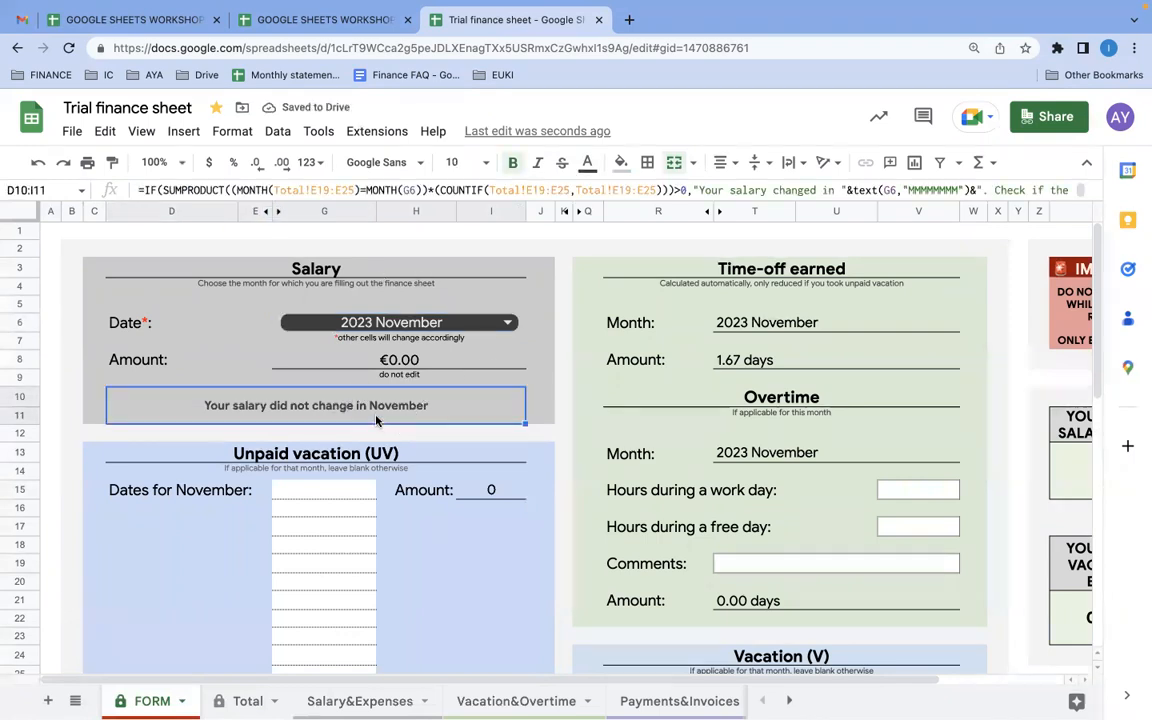
Set the salary date back to 2023 January, recheck the salary change message, and close the Trial finance sheet.
left_click(380, 322)
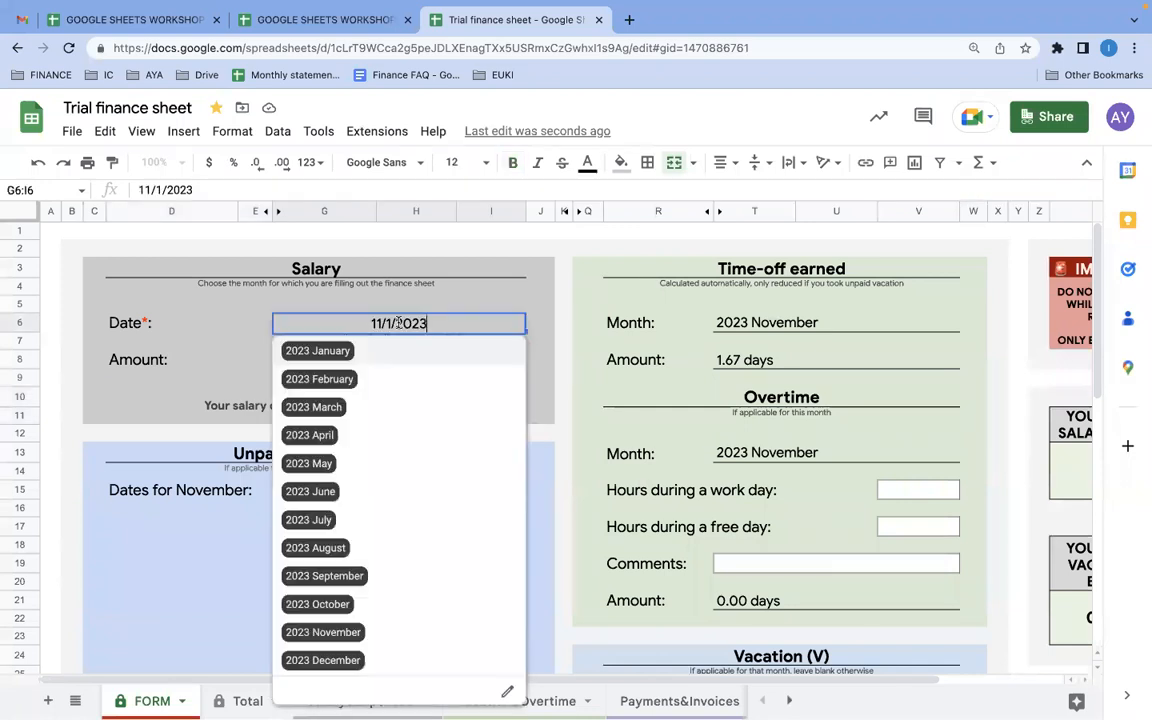
left_click(381, 352)
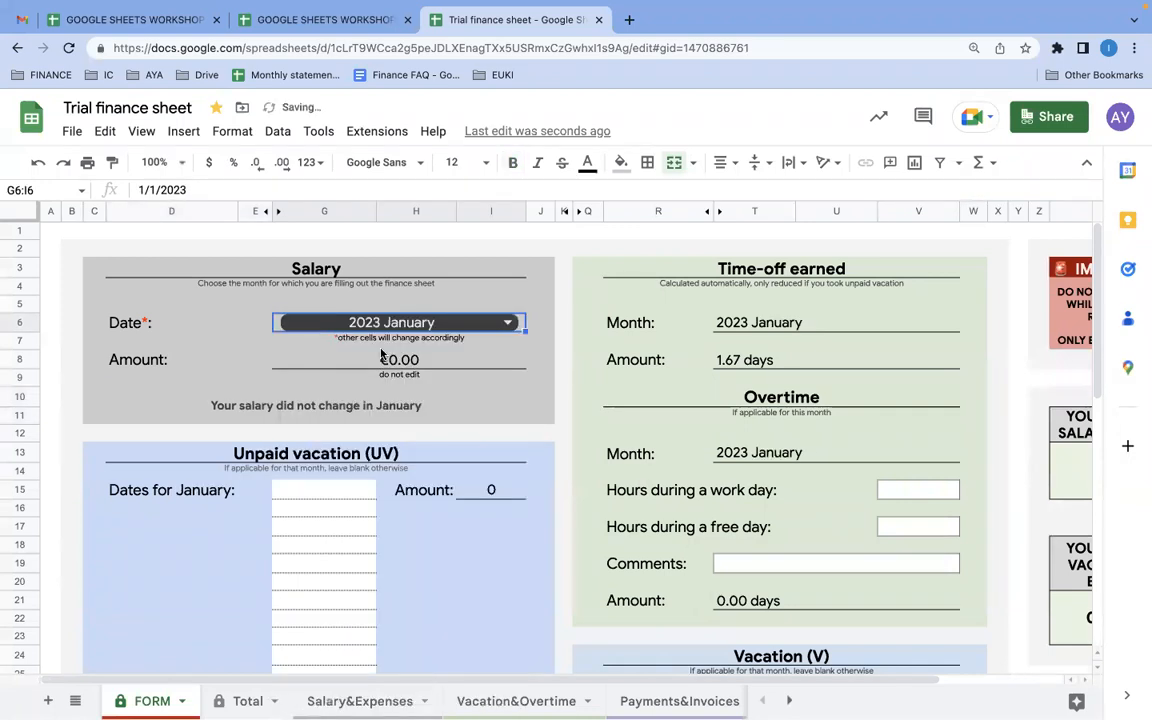
left_click(287, 414)
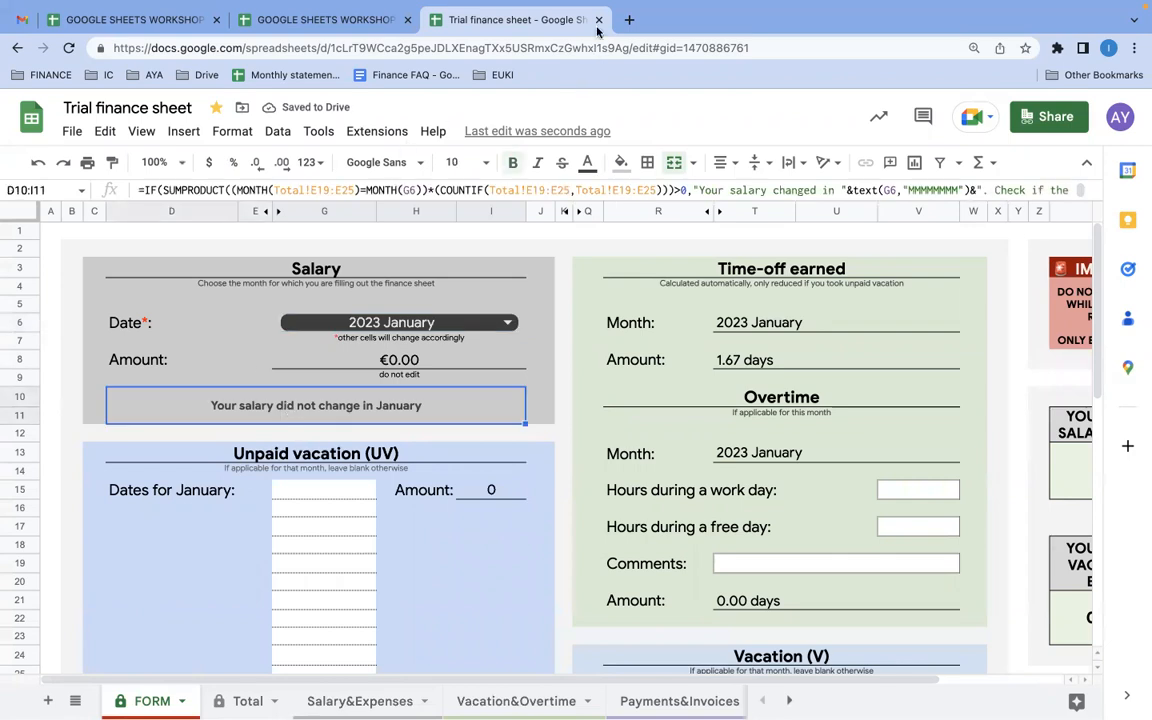
left_click(598, 19)
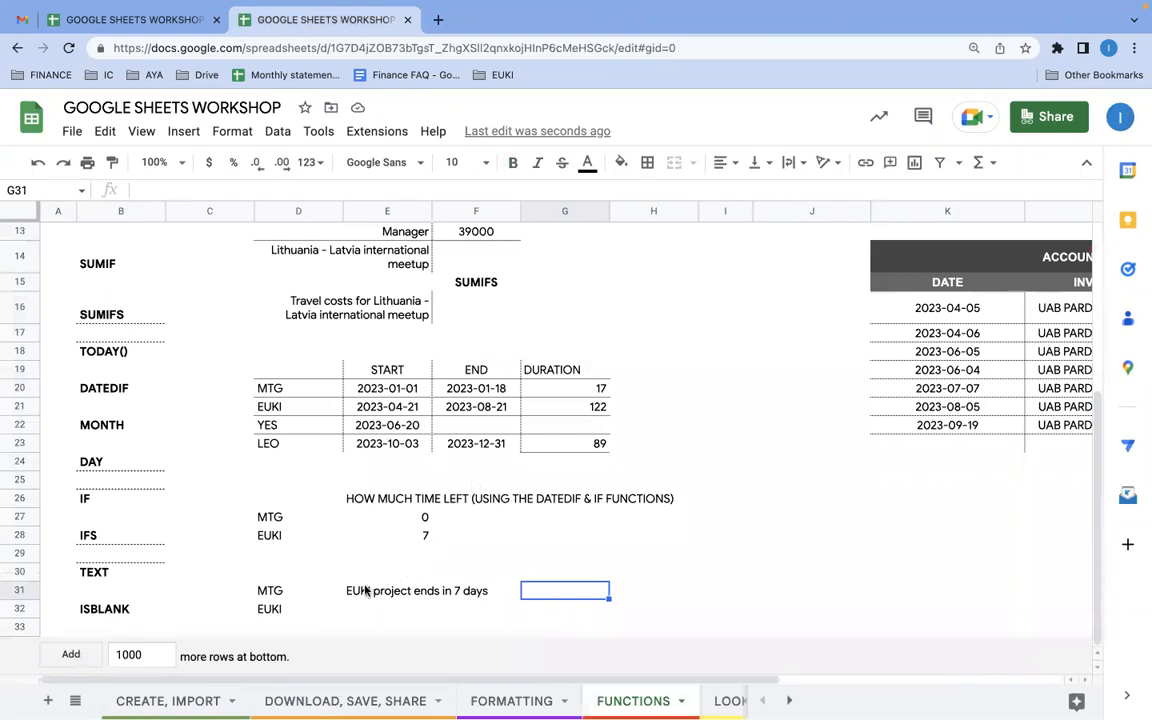
Look over the budget table, accounting table and function examples on the FUNCTIONS sheet.
scroll(369, 590, "right", 5)
scroll(371, 589, "up", 1)
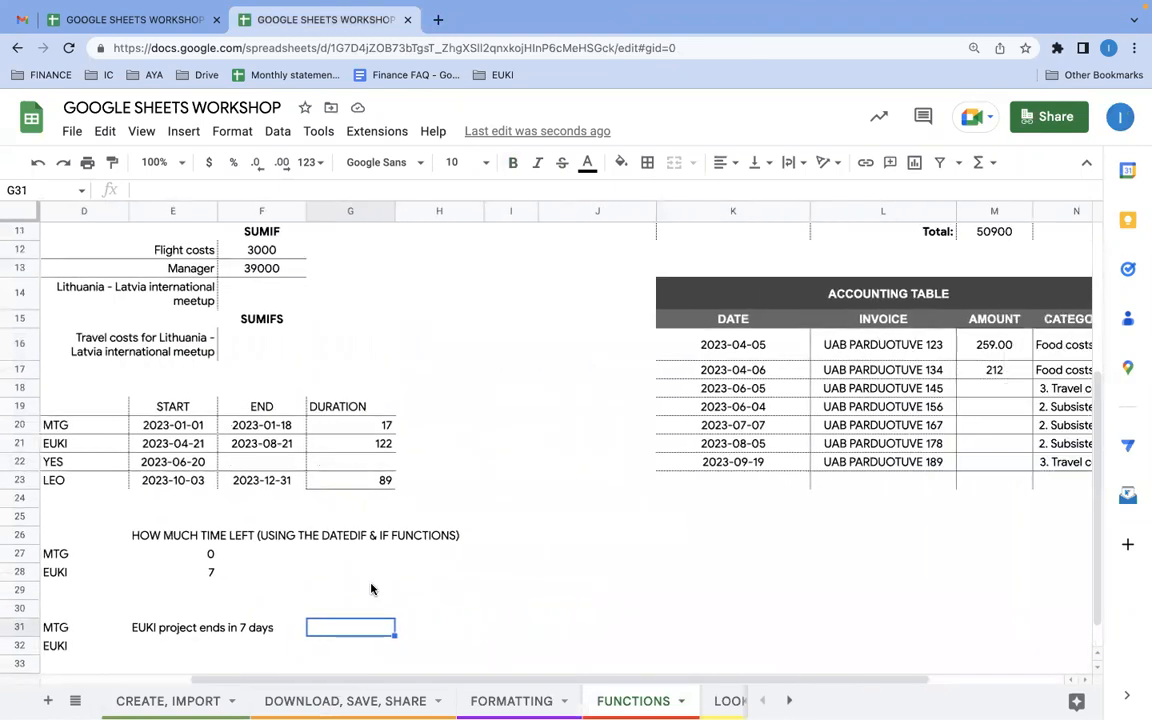
scroll(371, 589, "right", 3)
scroll(371, 589, "up", 5)
scroll(371, 589, "down", 1)
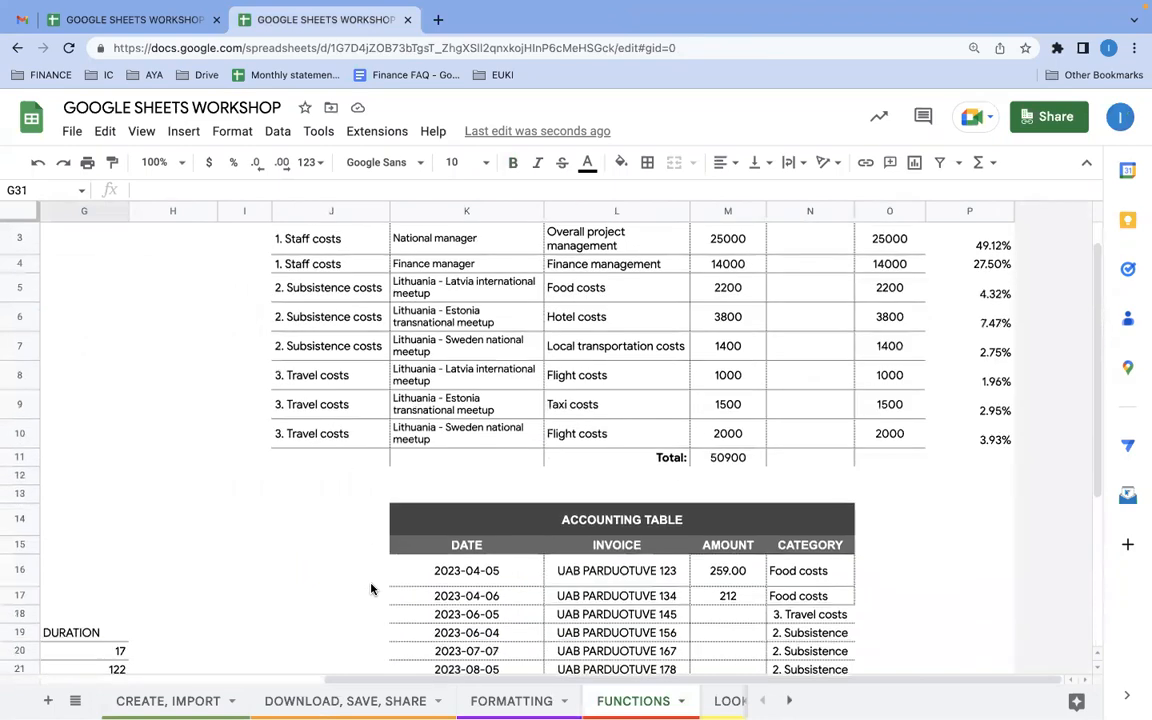
scroll(371, 590, "left", 6)
scroll(371, 590, "down", 5)
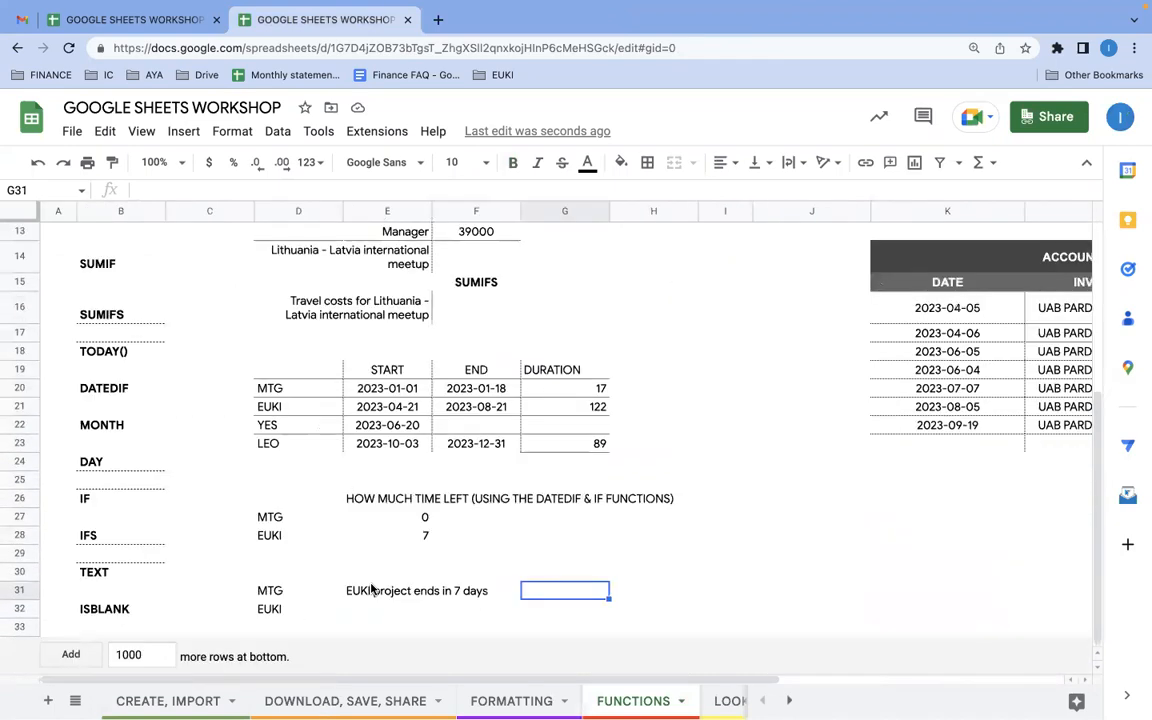
scroll(424, 494, "up", 6)
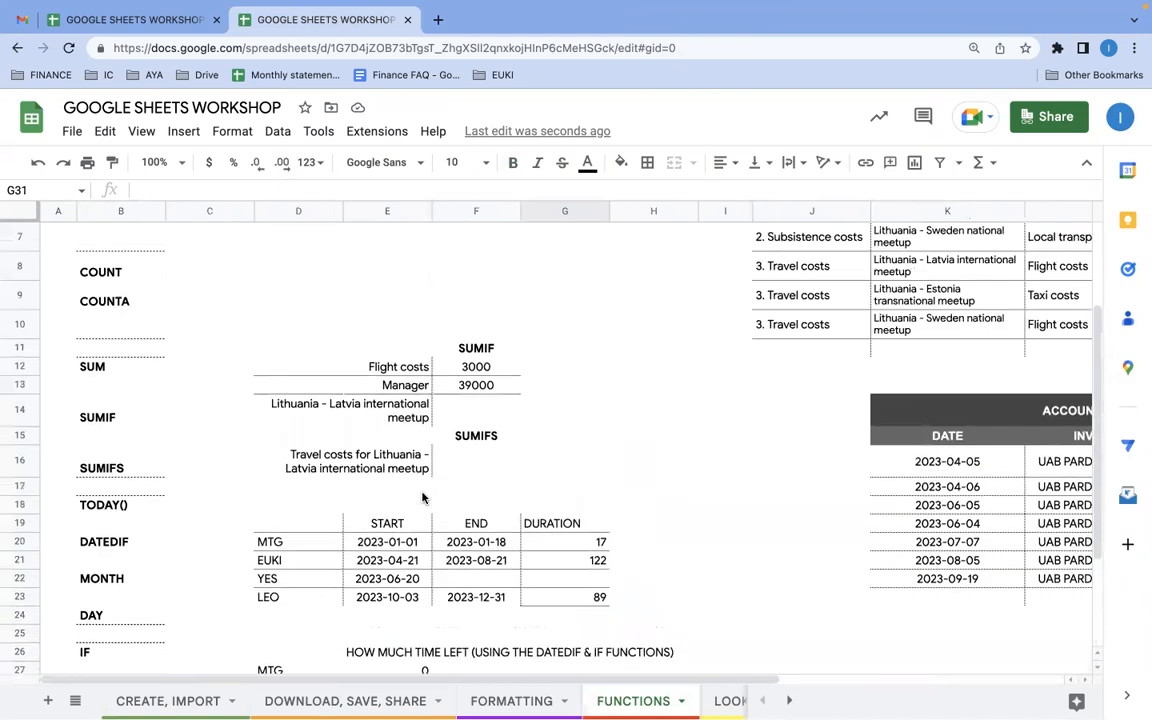
Open the LOOKUP, MATCH, IMPORT sheet and review its list of functions and their descriptions.
scroll(611, 704, "right", 2)
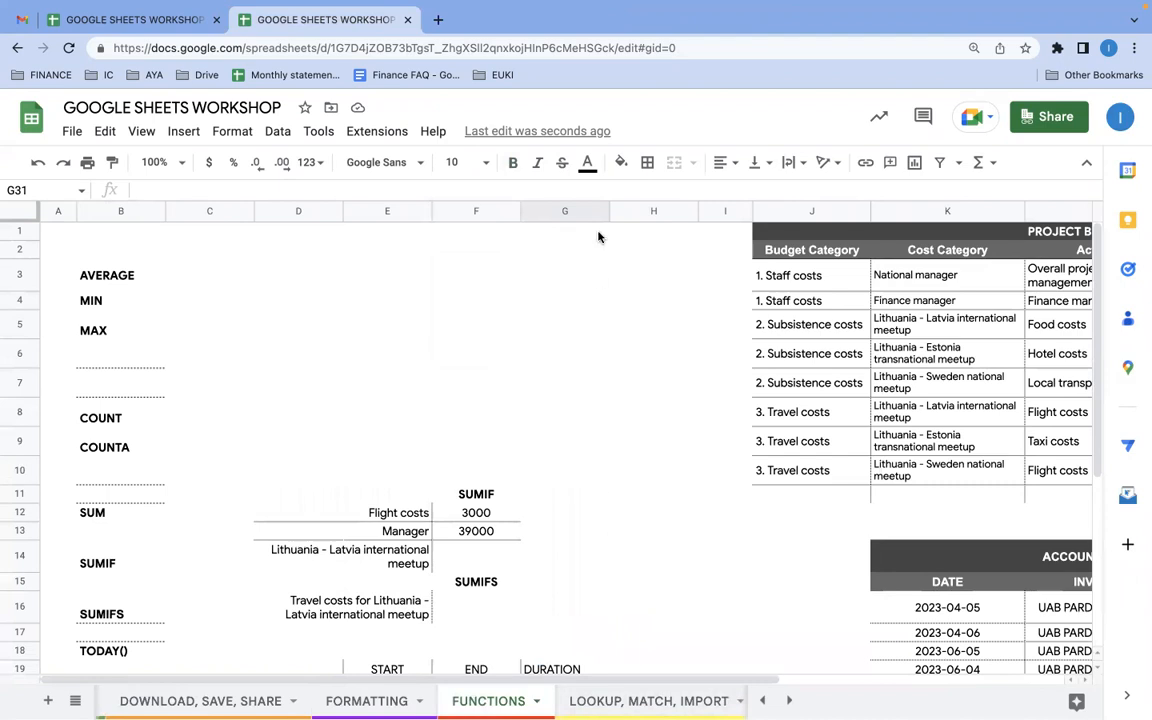
left_click(622, 701)
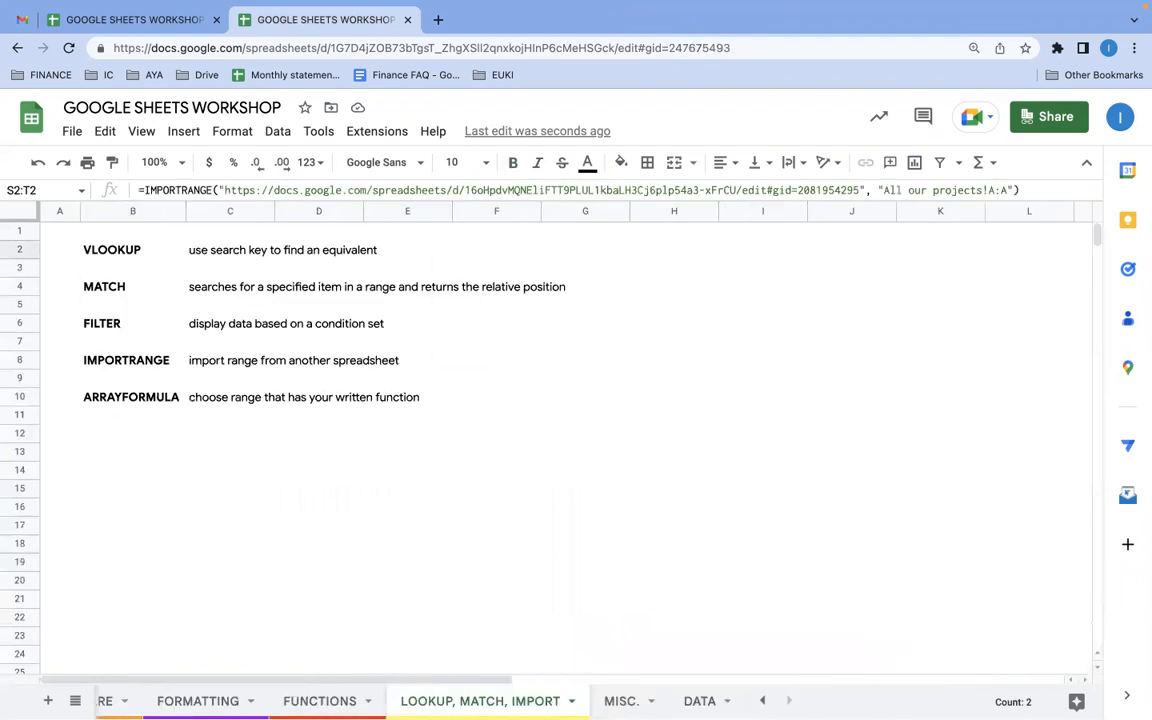
mouse_move(522, 8)
left_click(598, 396)
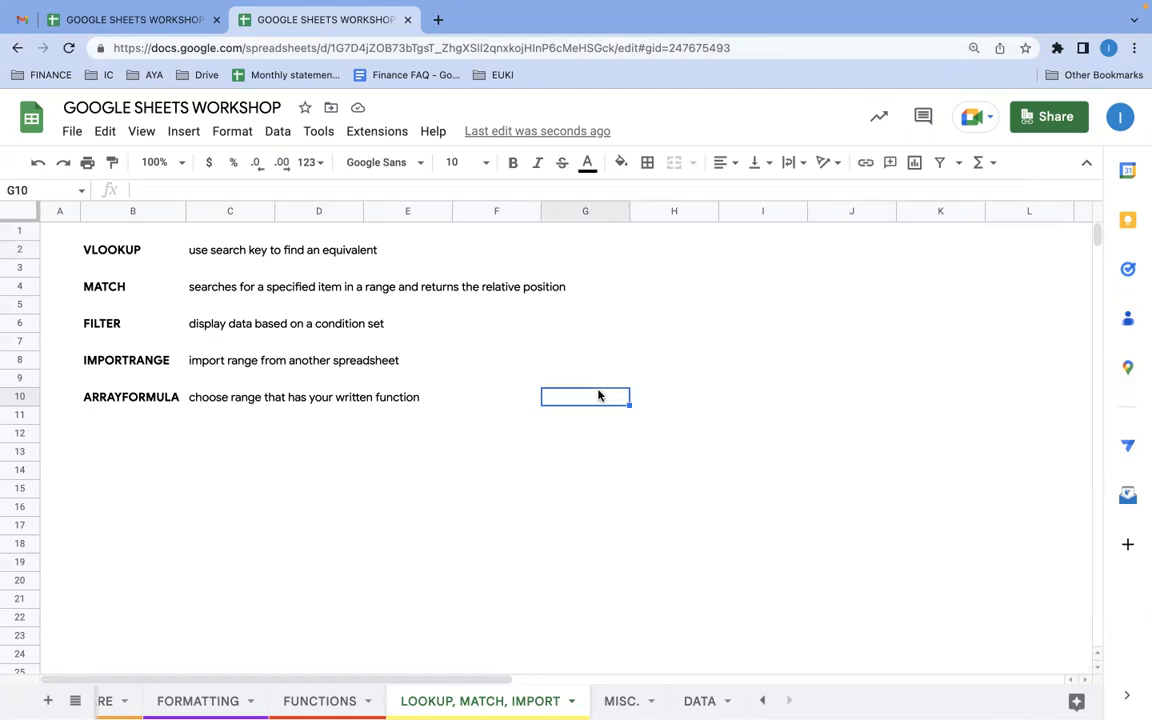
scroll(598, 396, "right", 3)
scroll(598, 396, "right", 1)
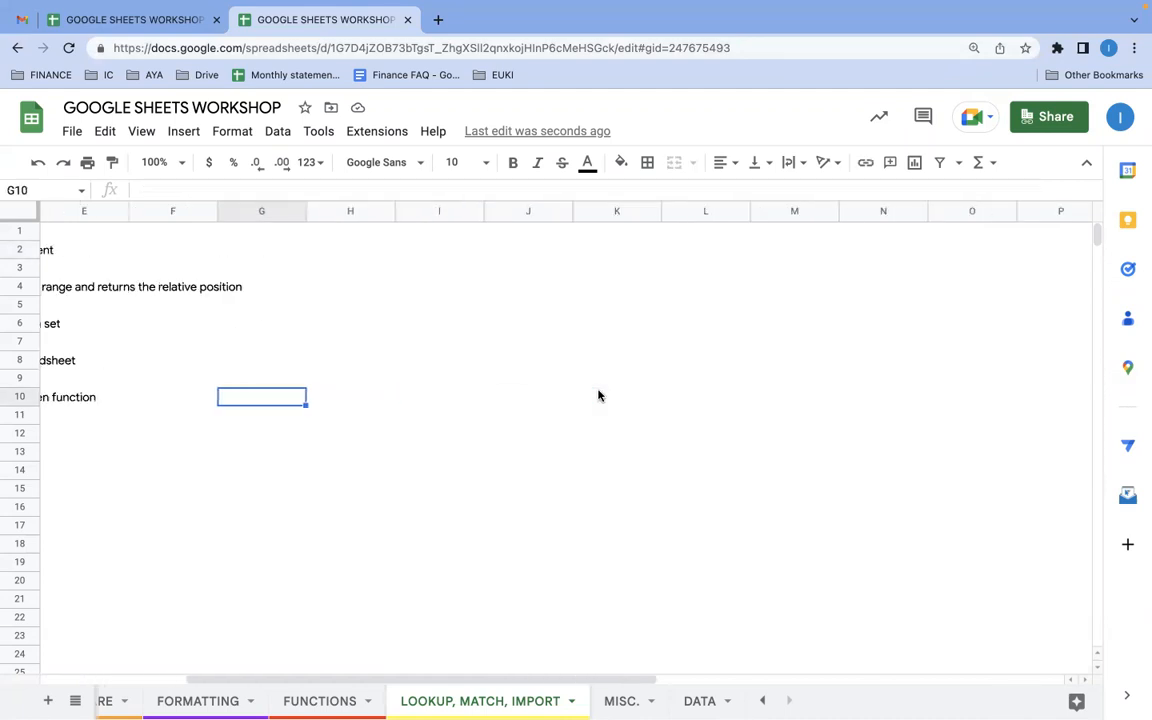
scroll(598, 396, "left", 4)
left_click(913, 254)
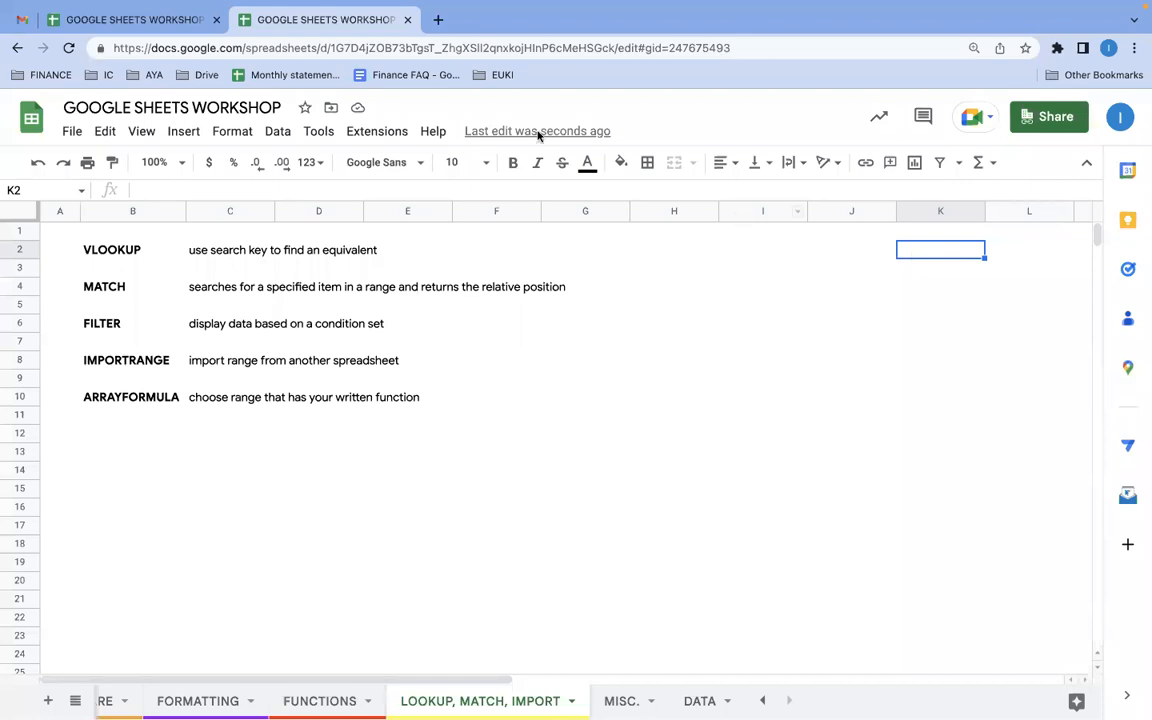
Open the List of projects spreadsheet in a new browser tab and dismiss its signed-in account notice.
left_click(437, 20)
type("lis")
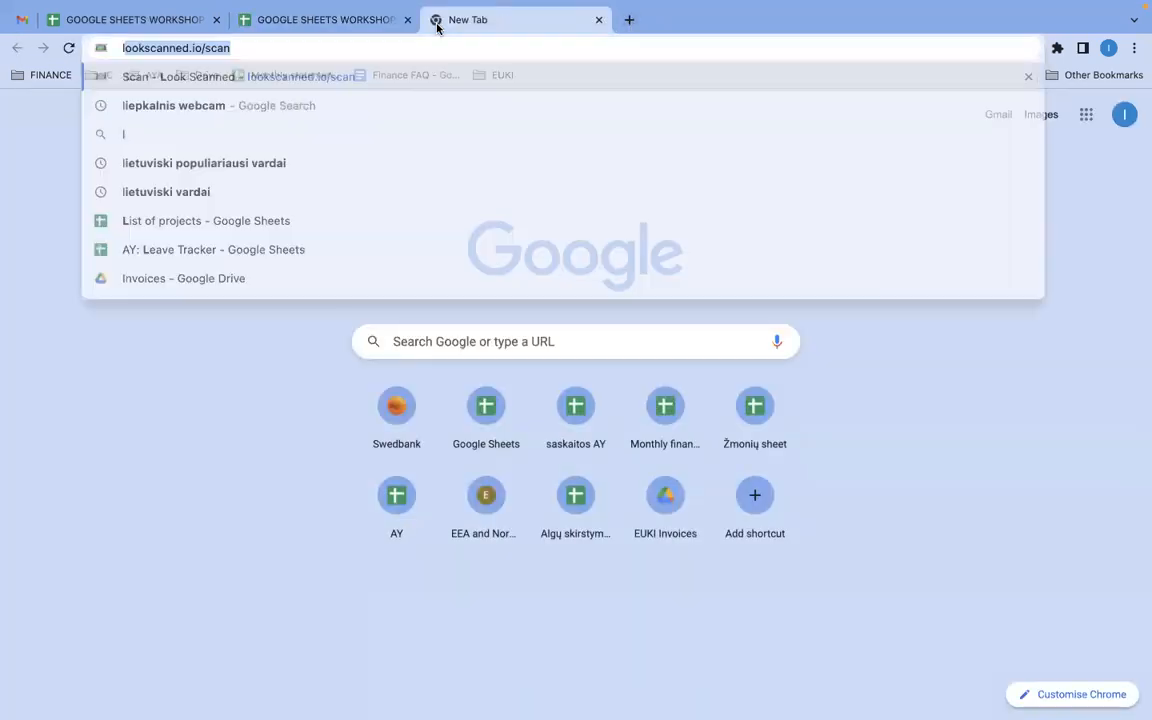
key("Return")
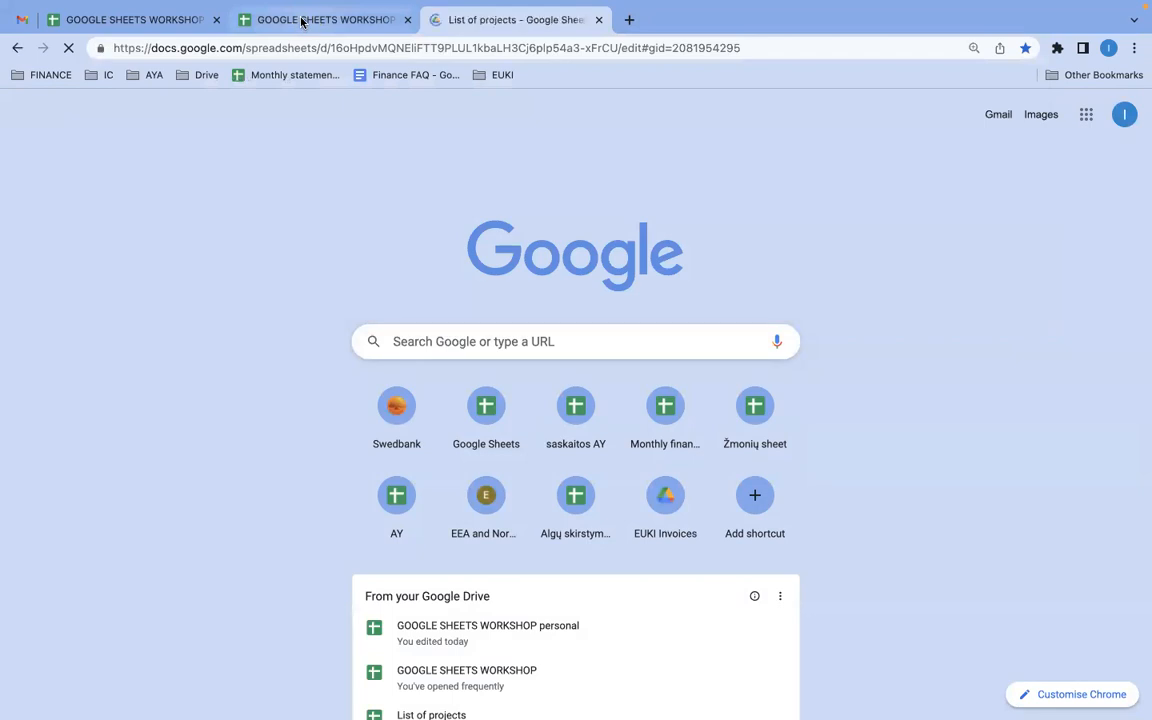
left_click(303, 20)
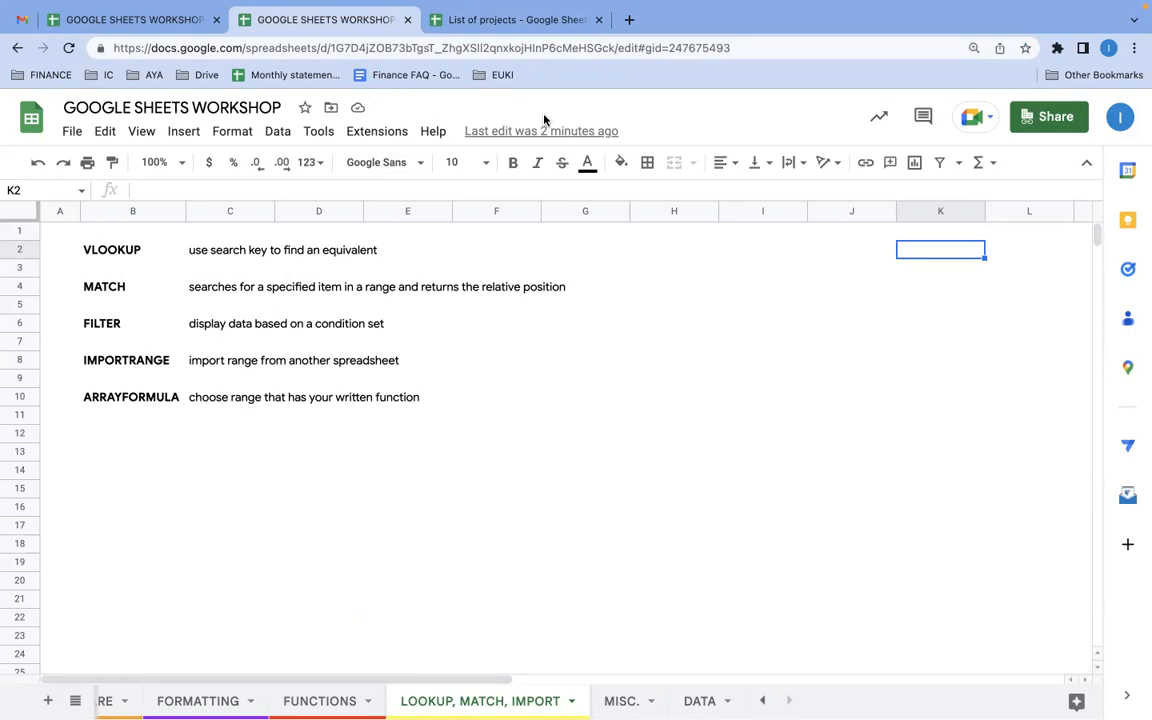
left_click(496, 28)
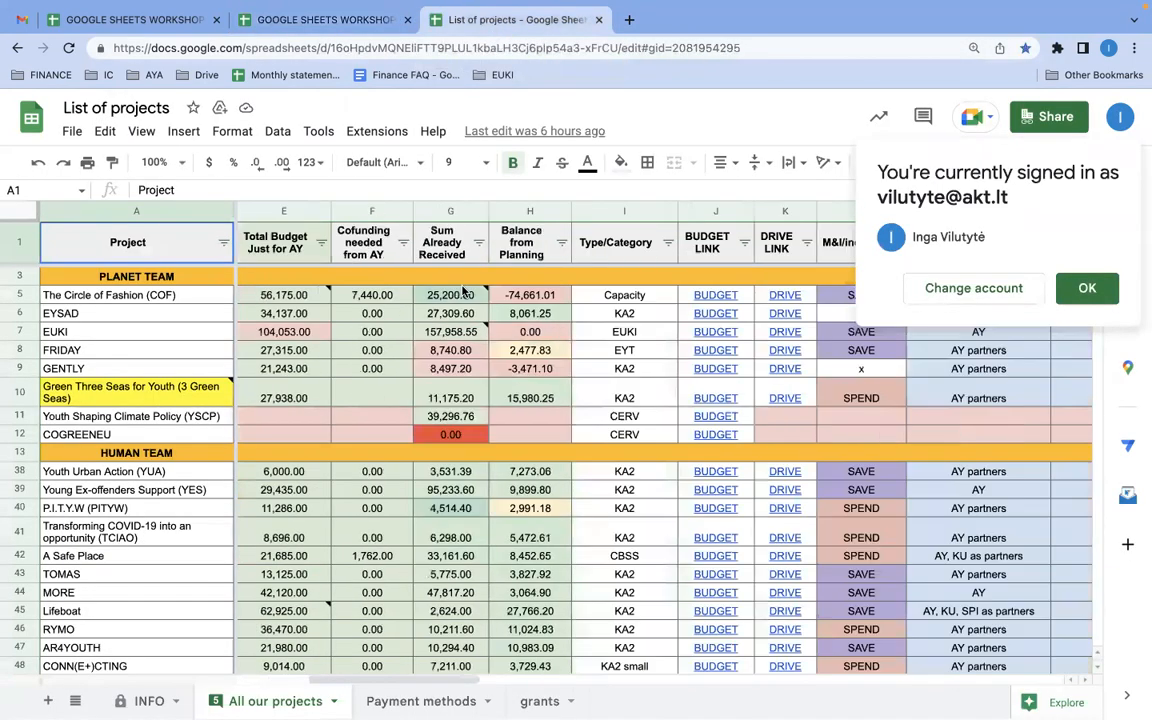
scroll(463, 291, "right", 10)
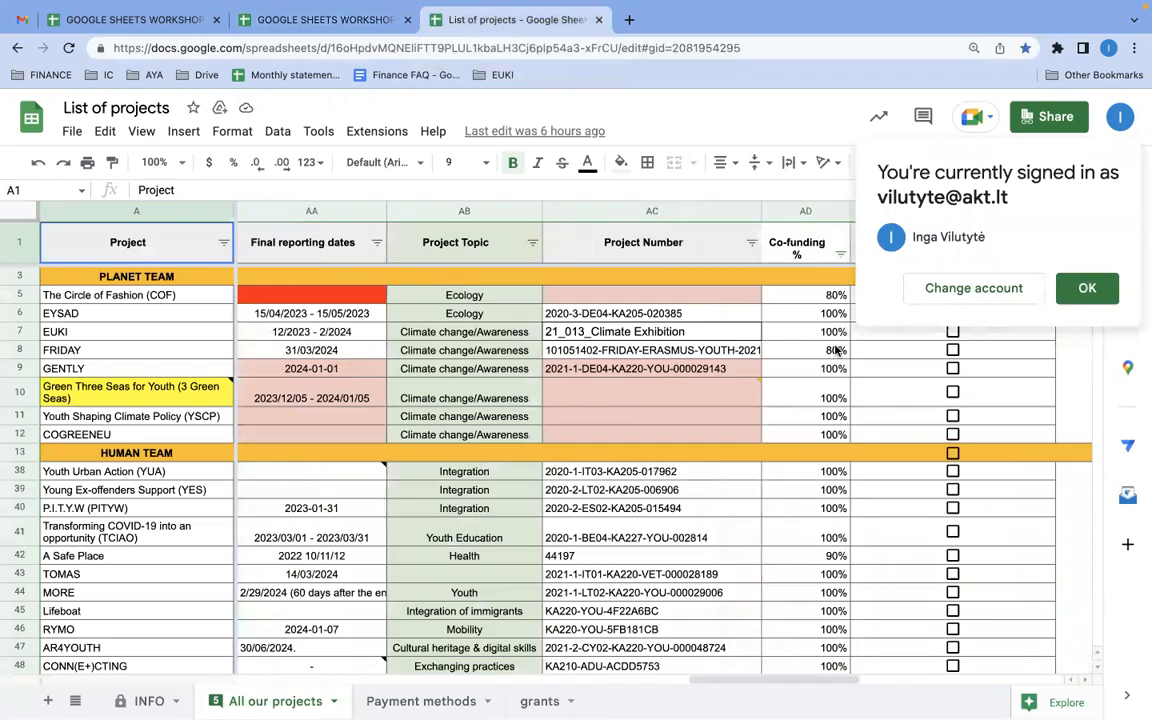
left_click(1085, 290)
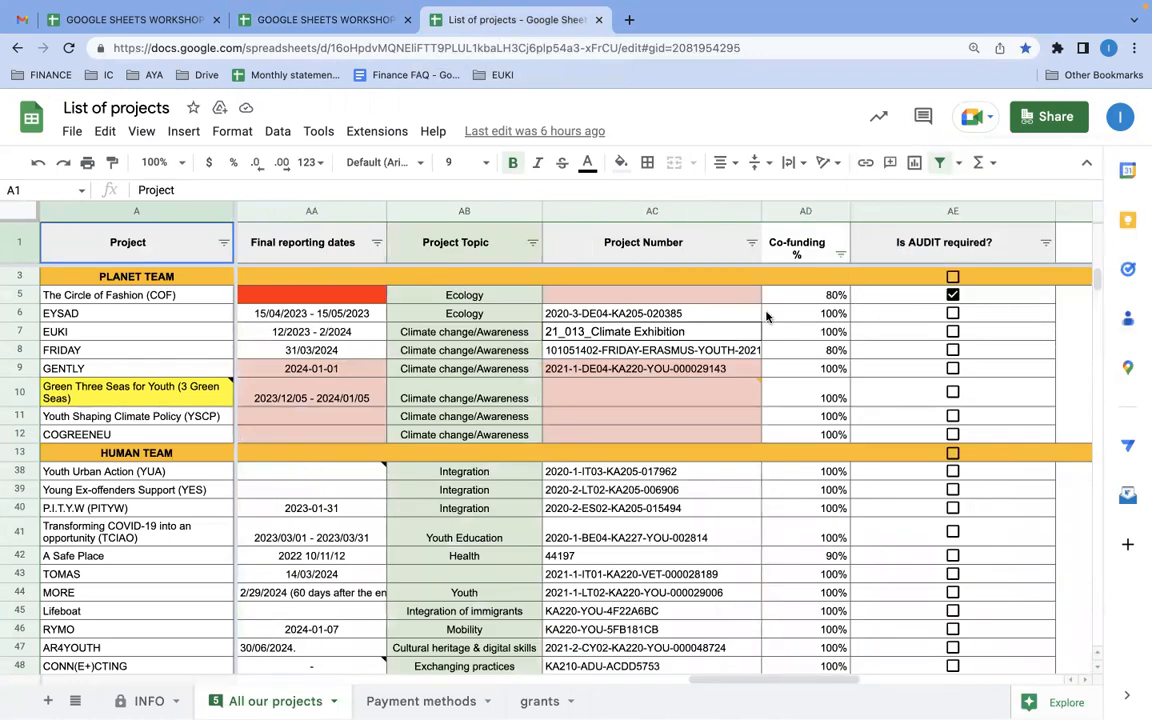
Examine the Project and Co-funding % columns on the All our projects sheet as source data for the import.
left_click(803, 214)
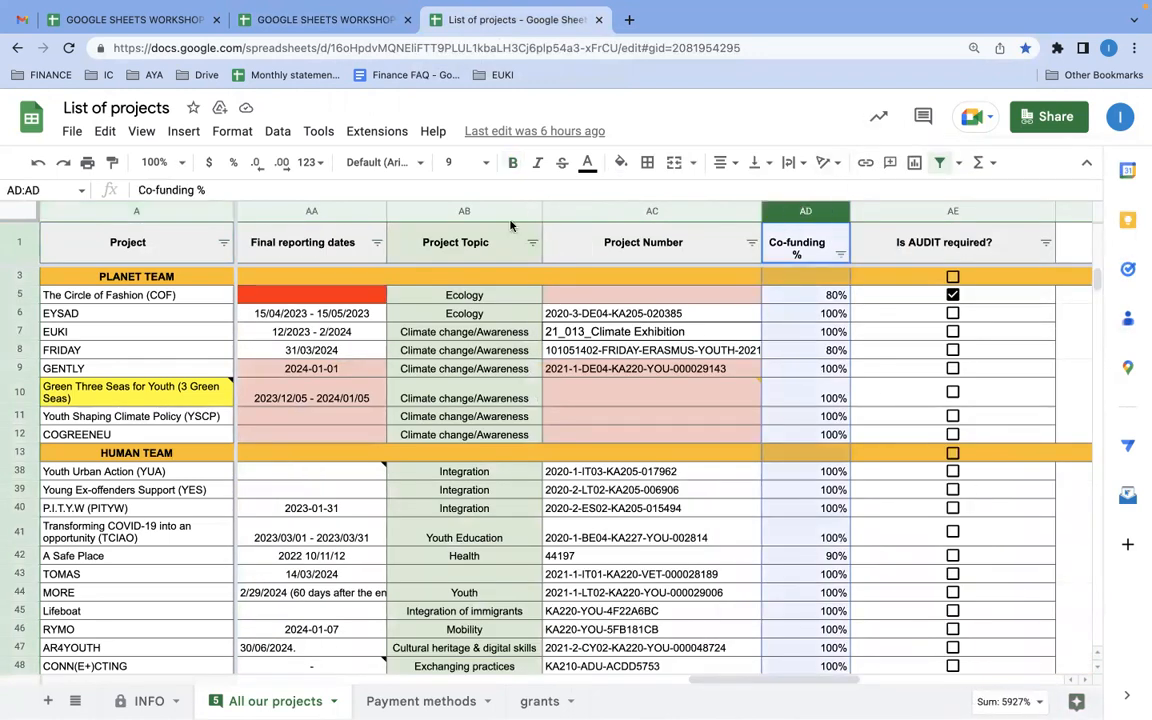
left_click(120, 211)
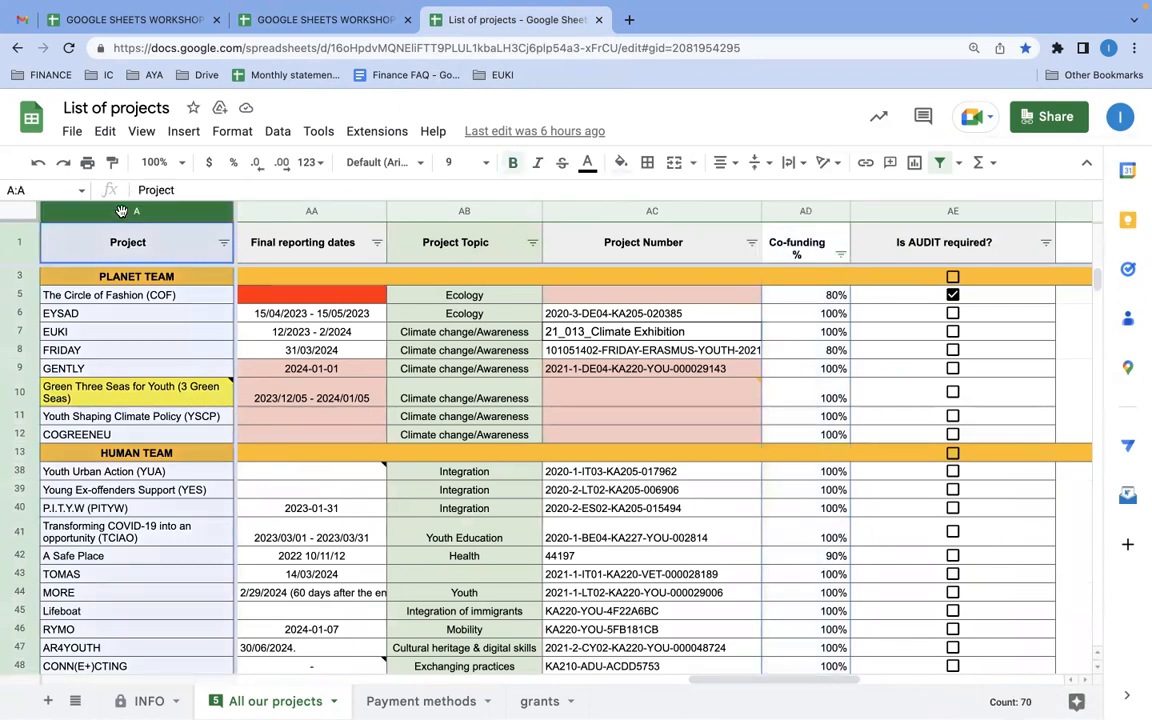
left_click(800, 211)
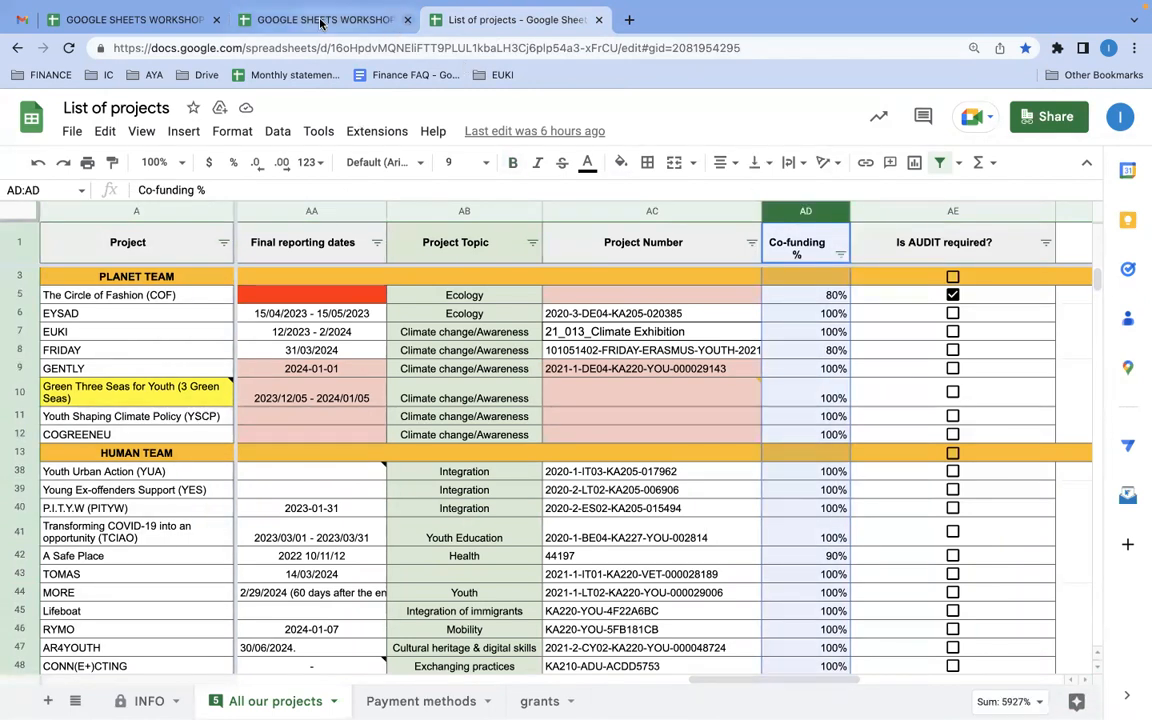
left_click(322, 22)
left_click(827, 274)
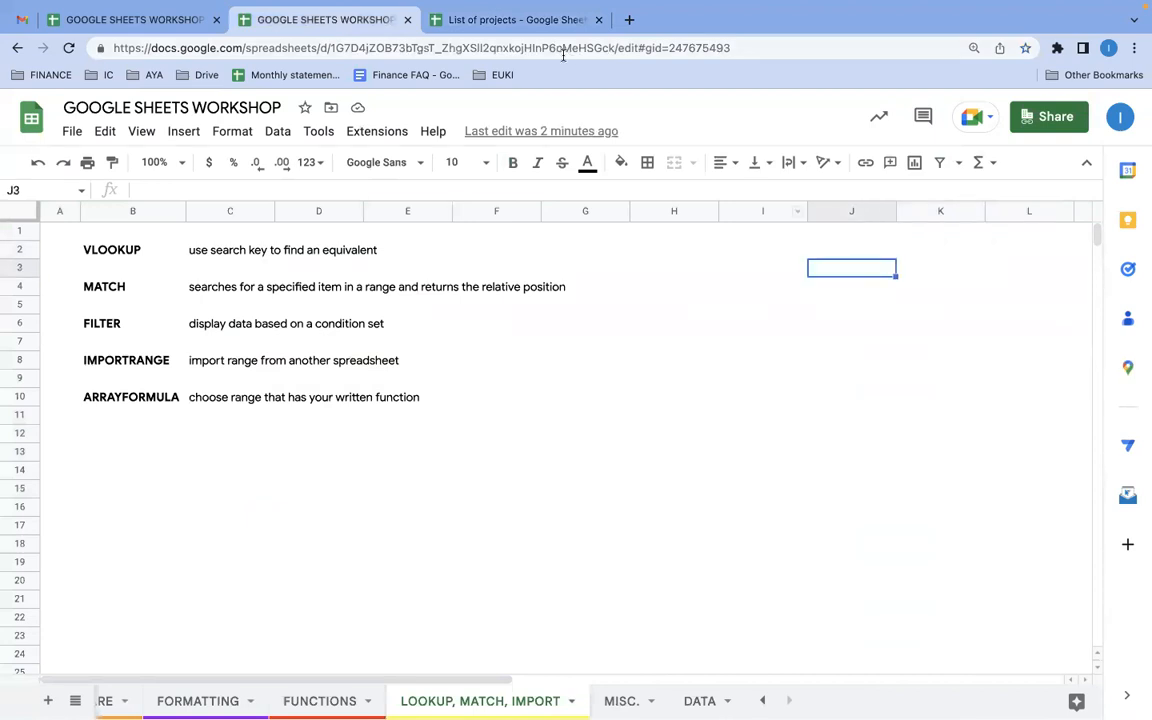
left_click(515, 22)
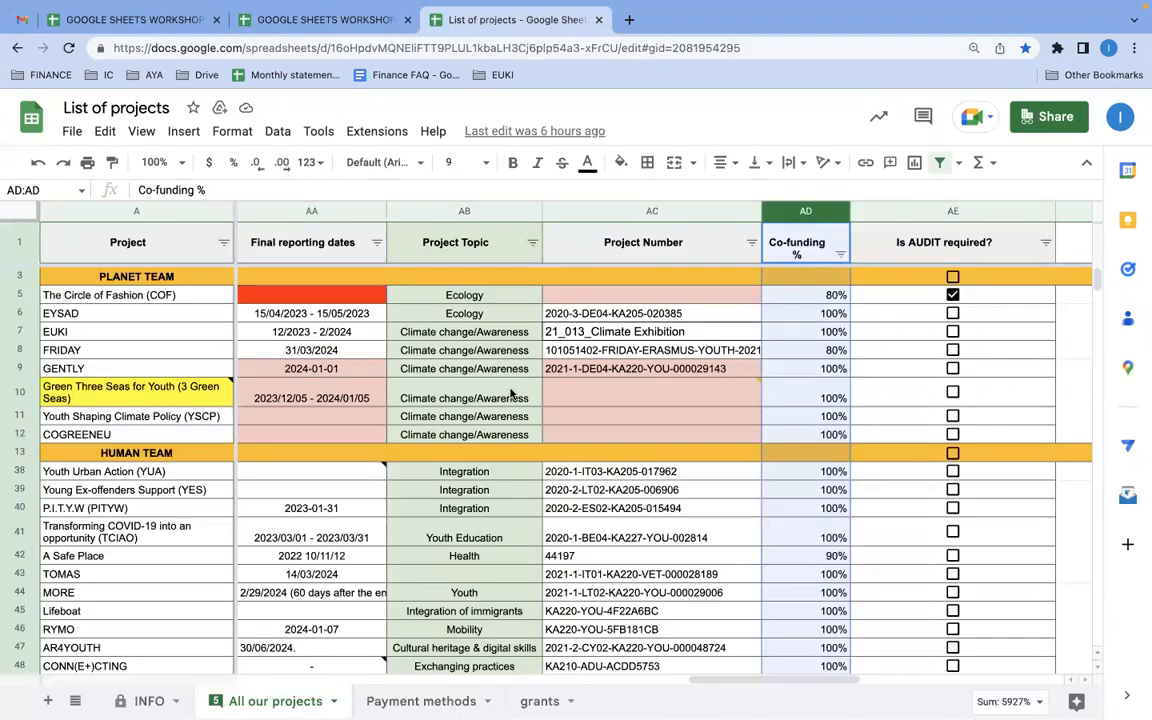
left_click(818, 296)
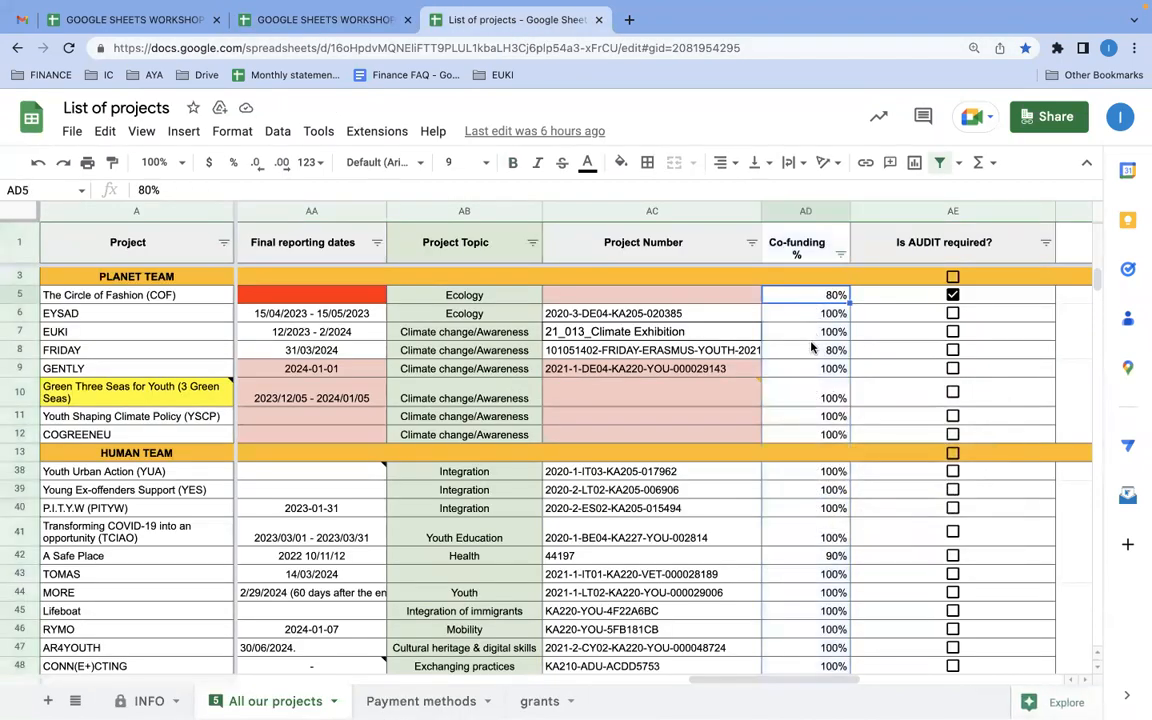
left_click(810, 390)
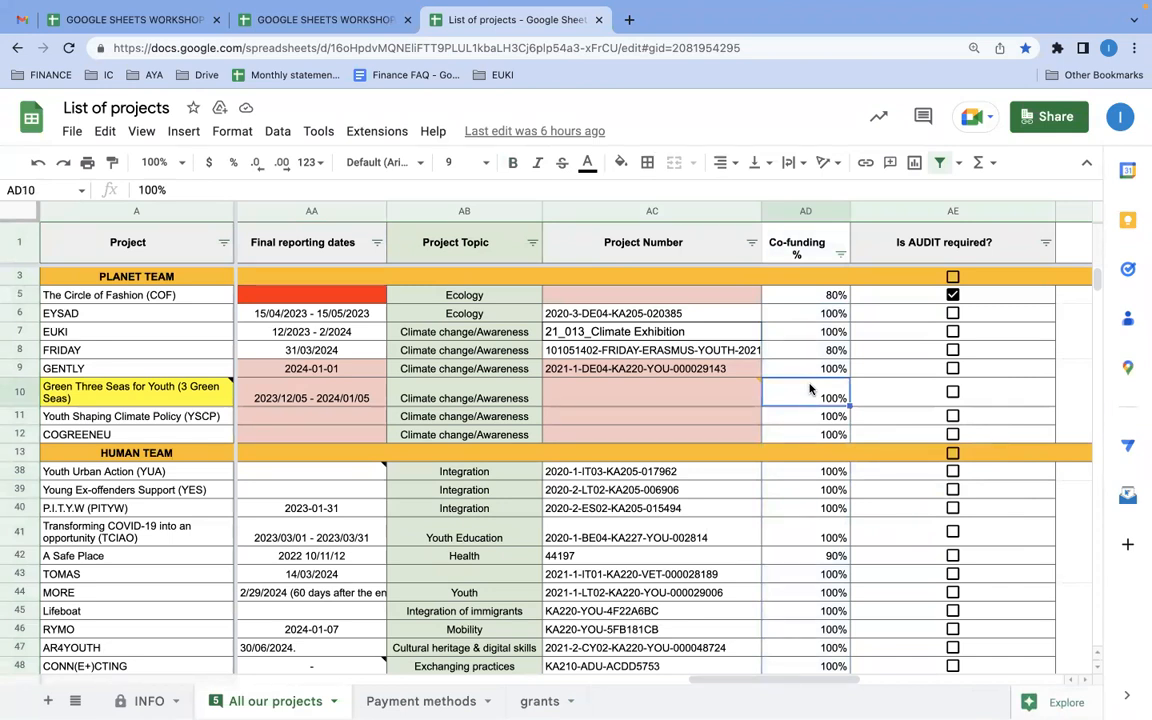
Return to the workshop spreadsheet and begin the formula =importrange(" in cell J2 of the LOOKUP, MATCH, IMPORT sheet.
left_click(283, 19)
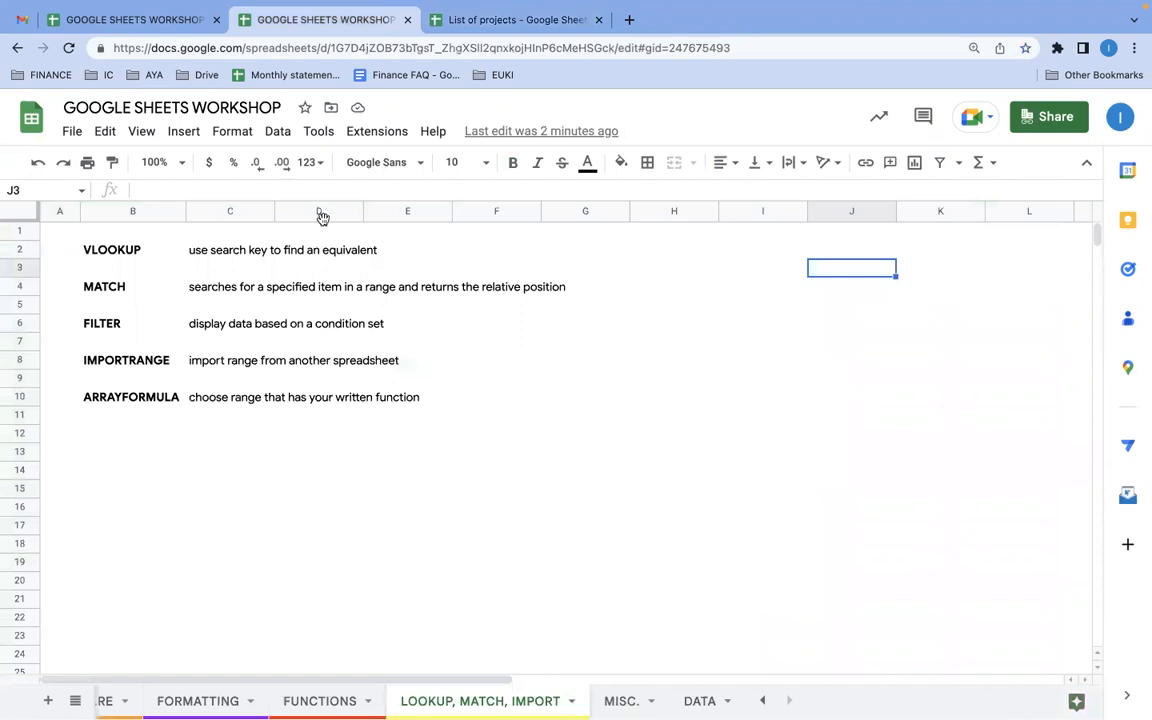
left_click(848, 252)
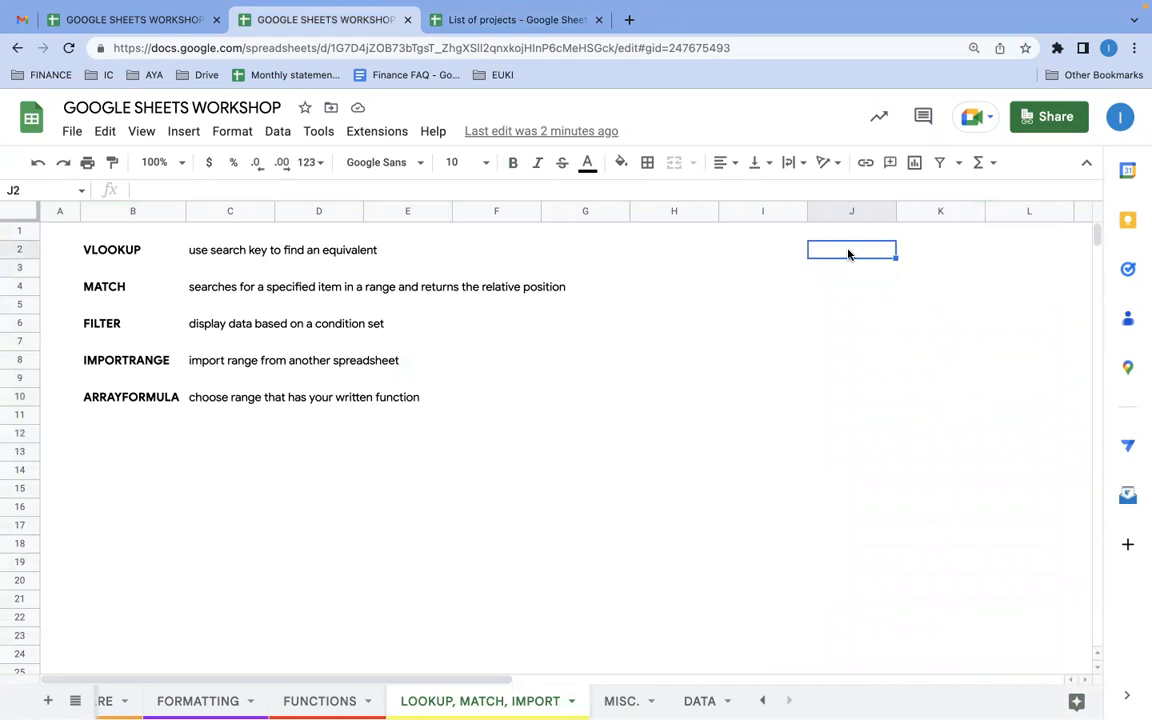
type("=")
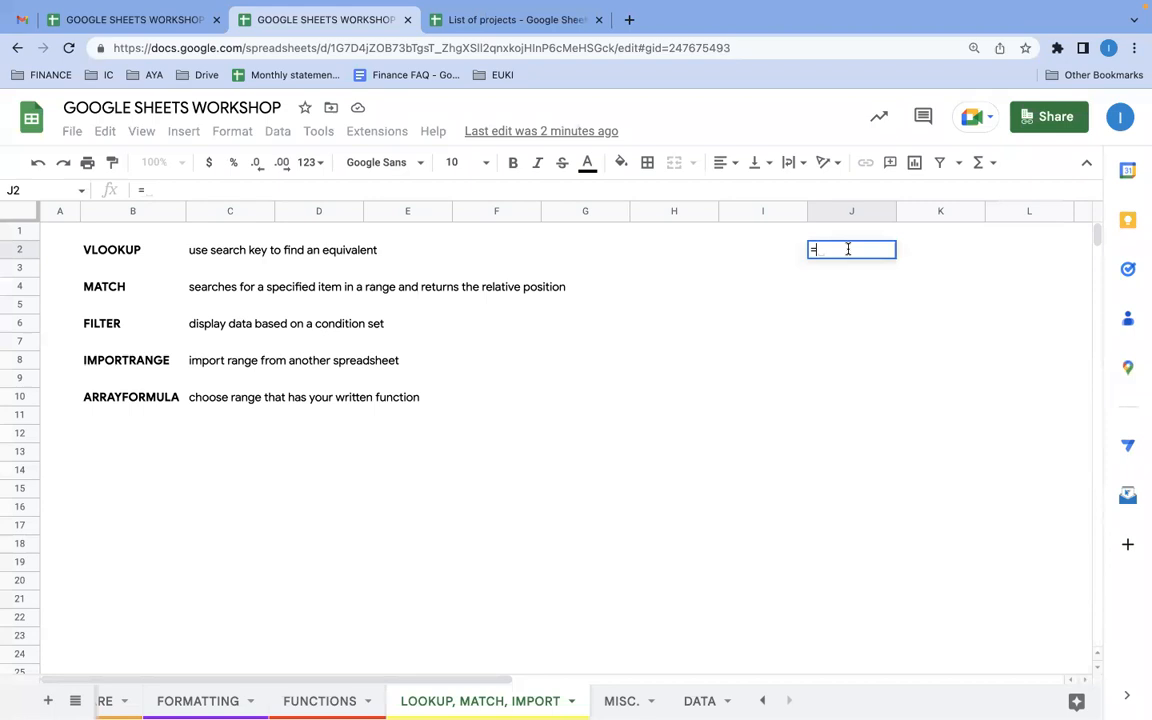
type("import")
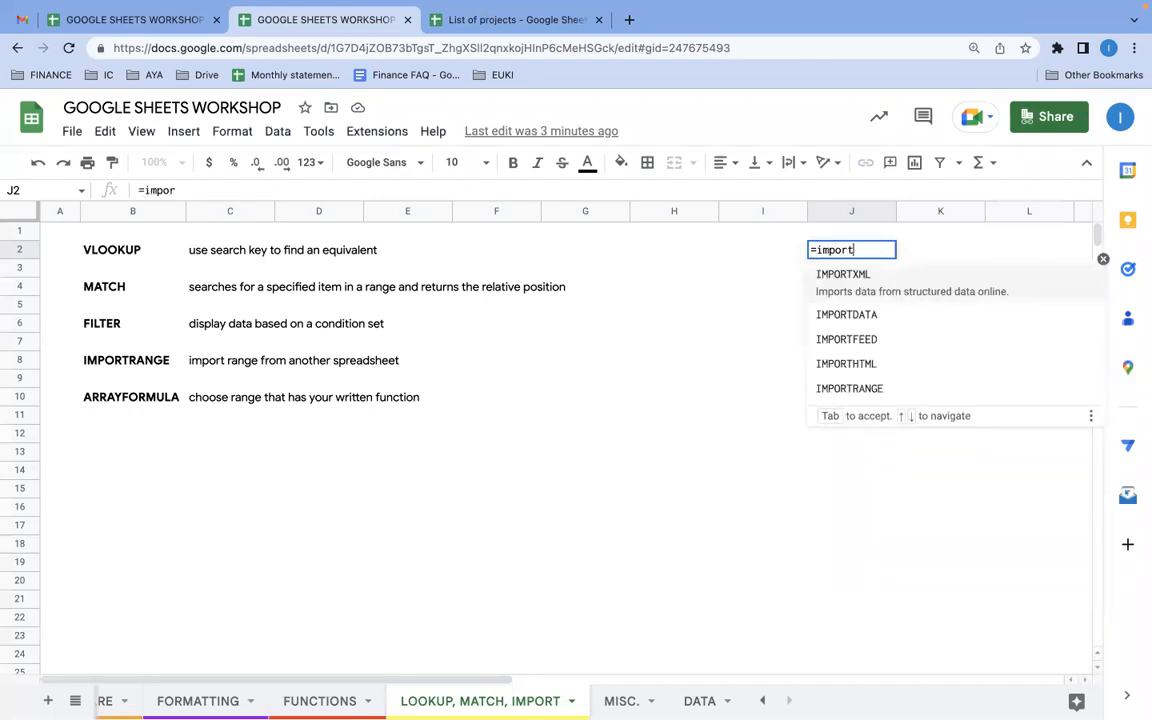
type("rang")
key("BackSpace")
type("n")
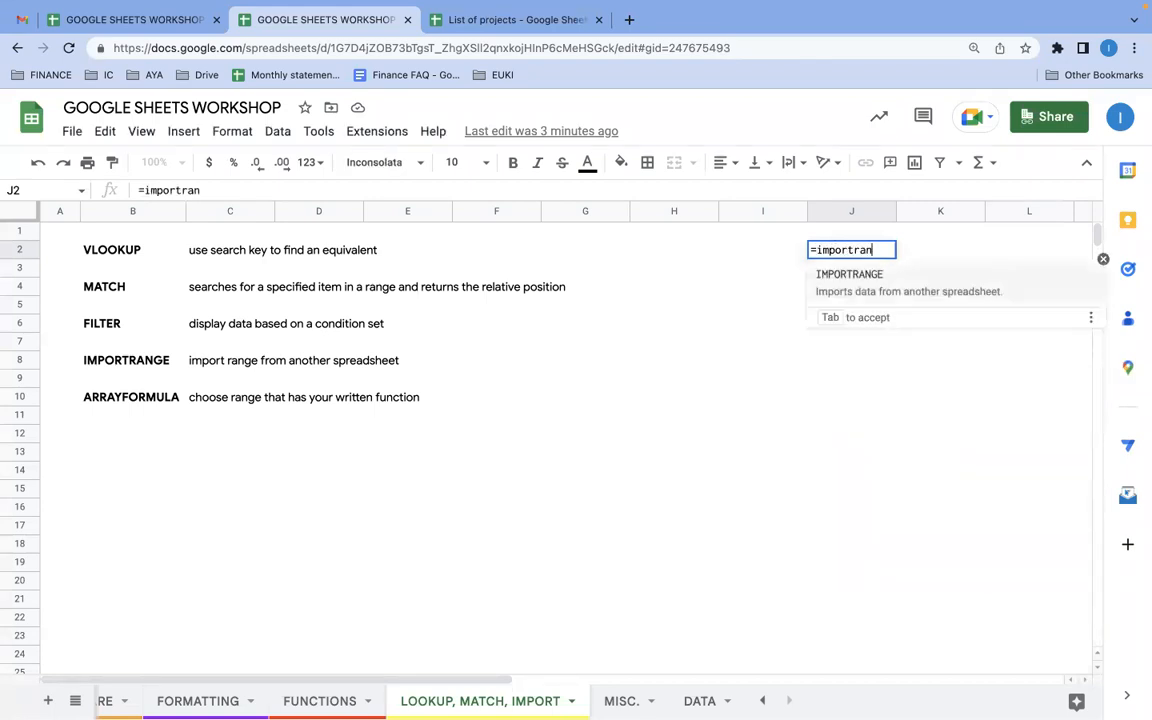
type("ge(")
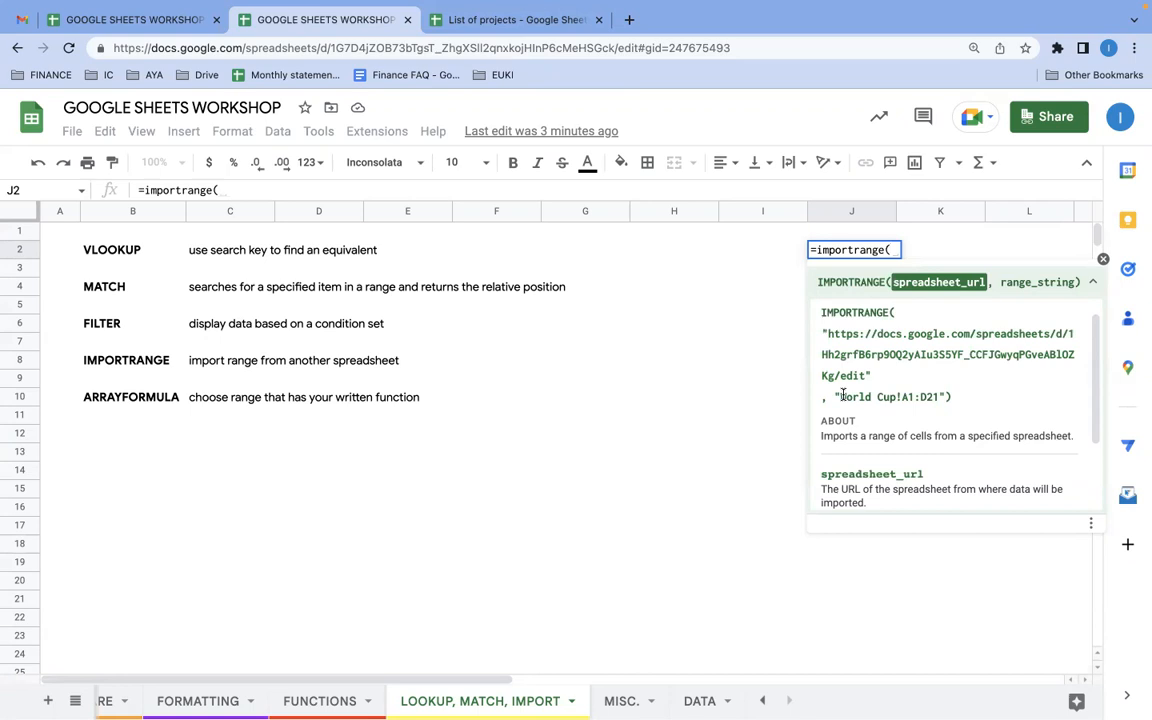
type("\"")
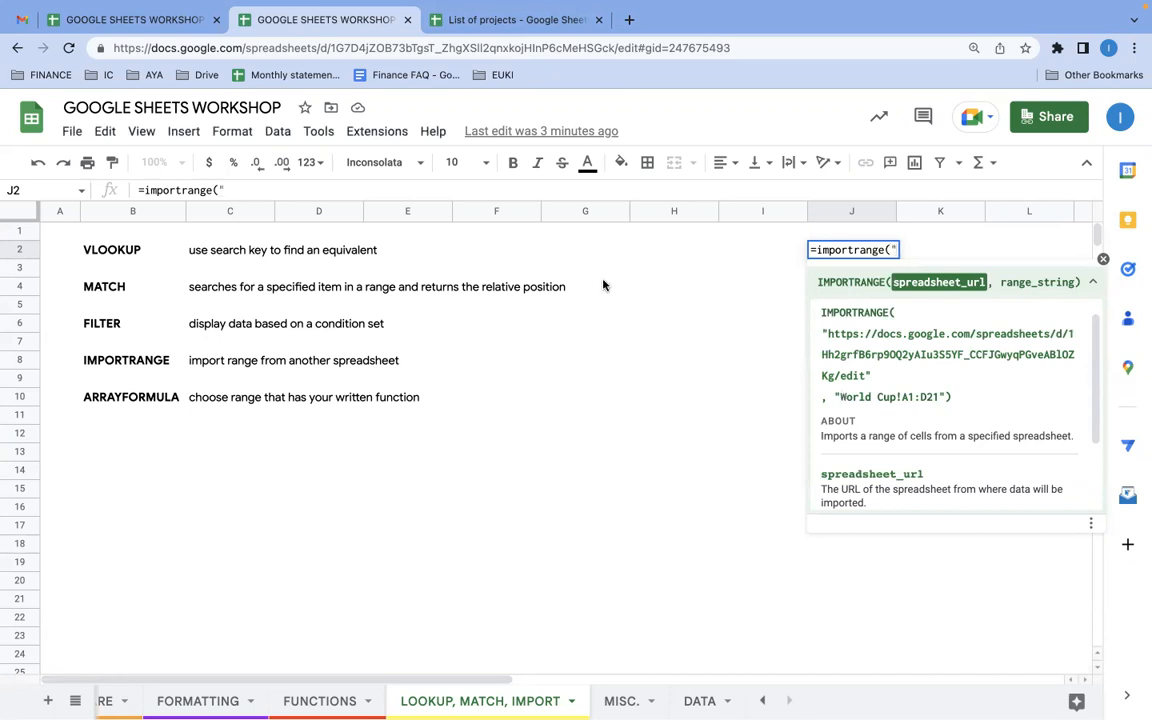
Copy the List of projects spreadsheet's URL into the IMPORTRANGE formula as its first argument and open the quoted range argument.
left_click(450, 21)
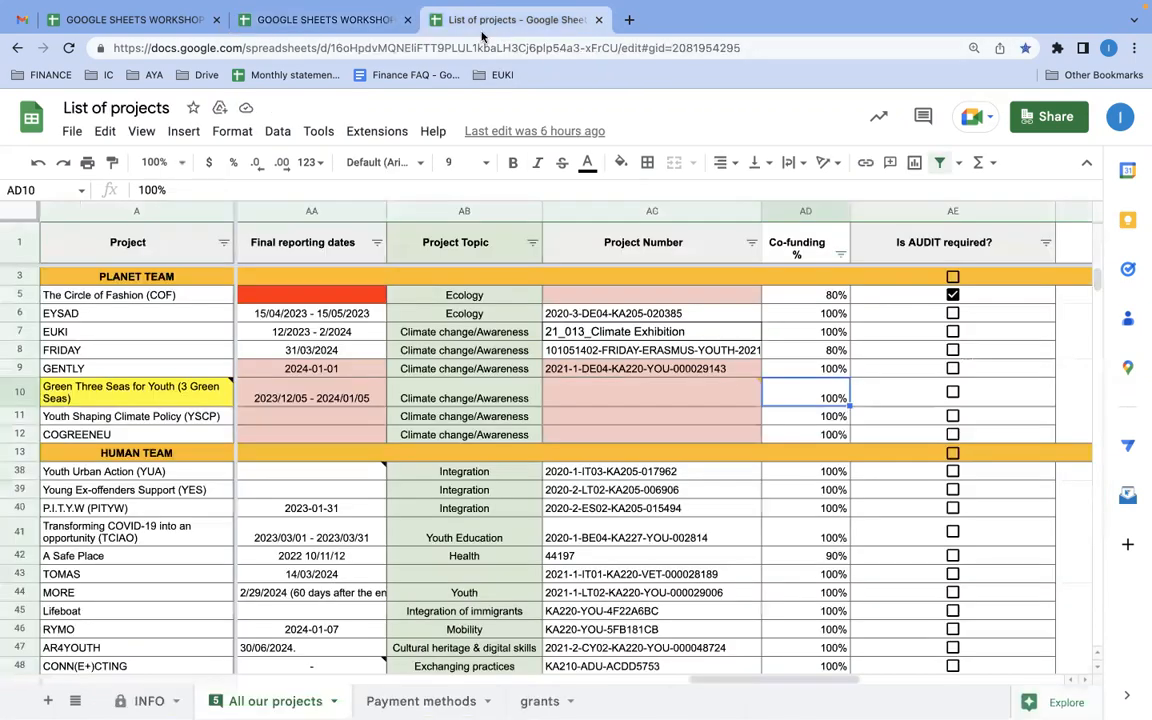
left_click(412, 48)
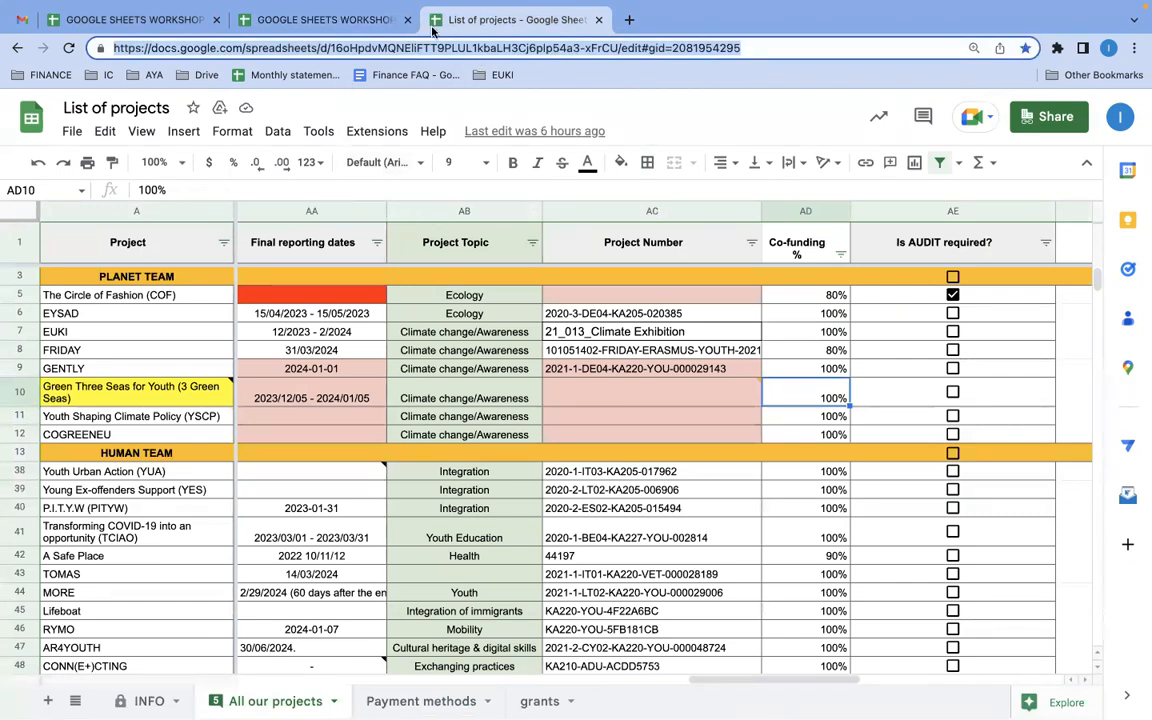
left_click(342, 21)
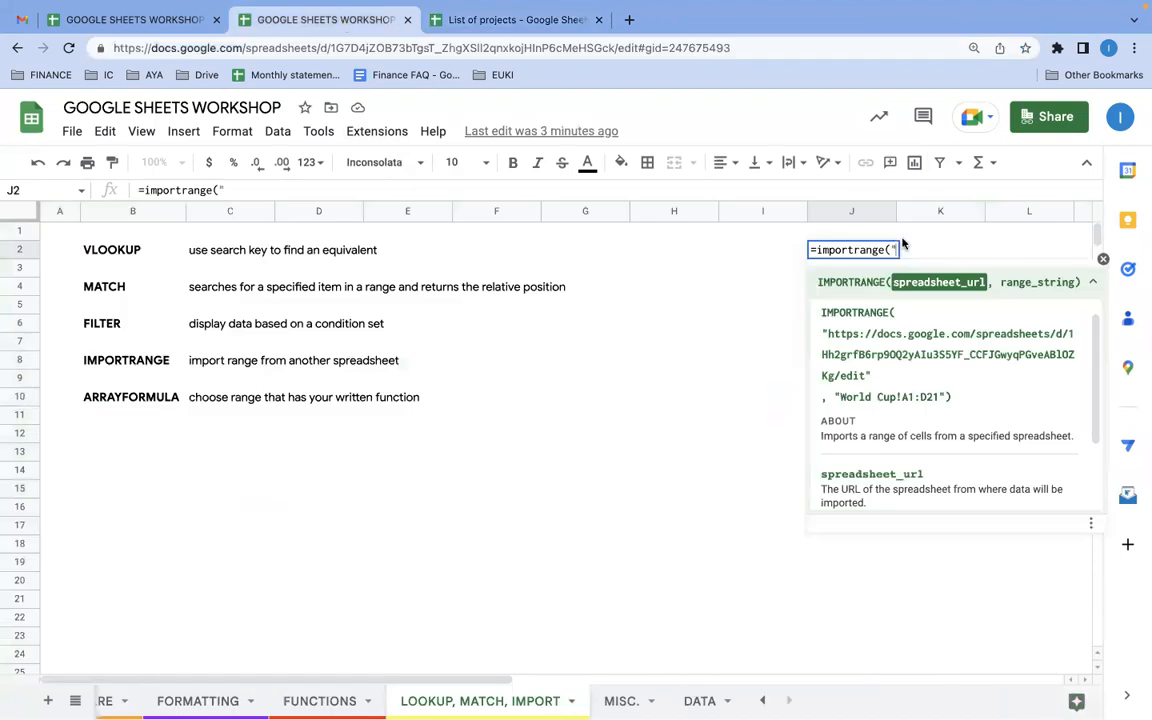
key("ctrl+v")
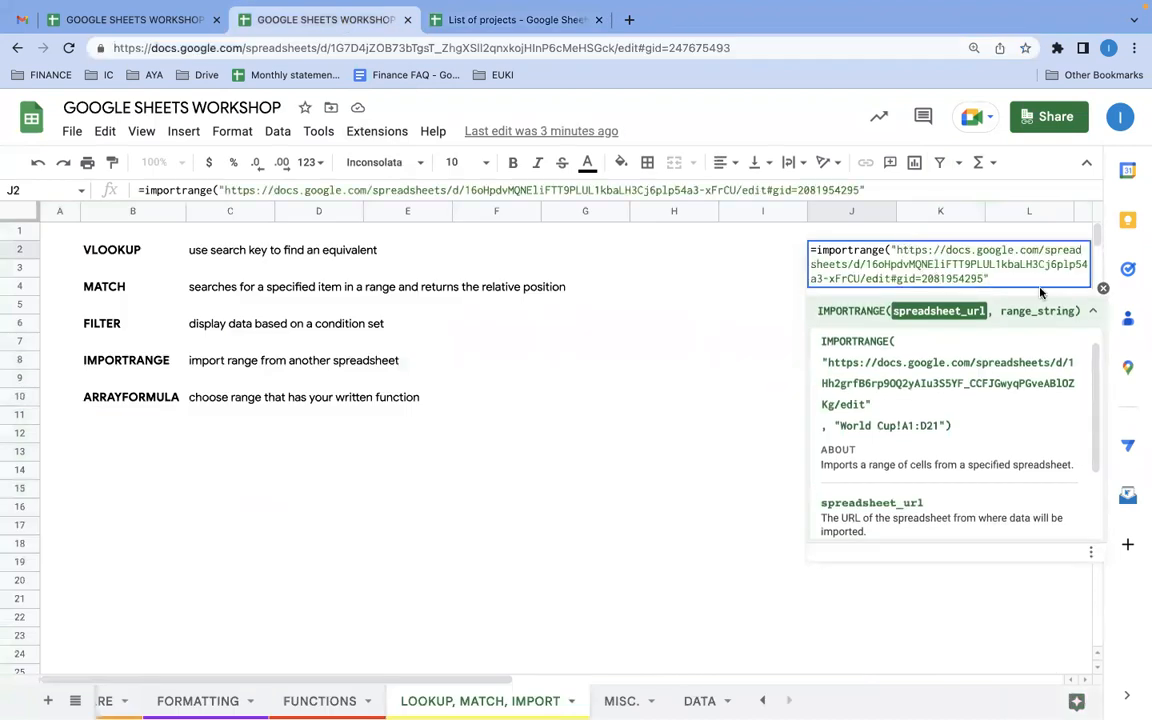
type(",")
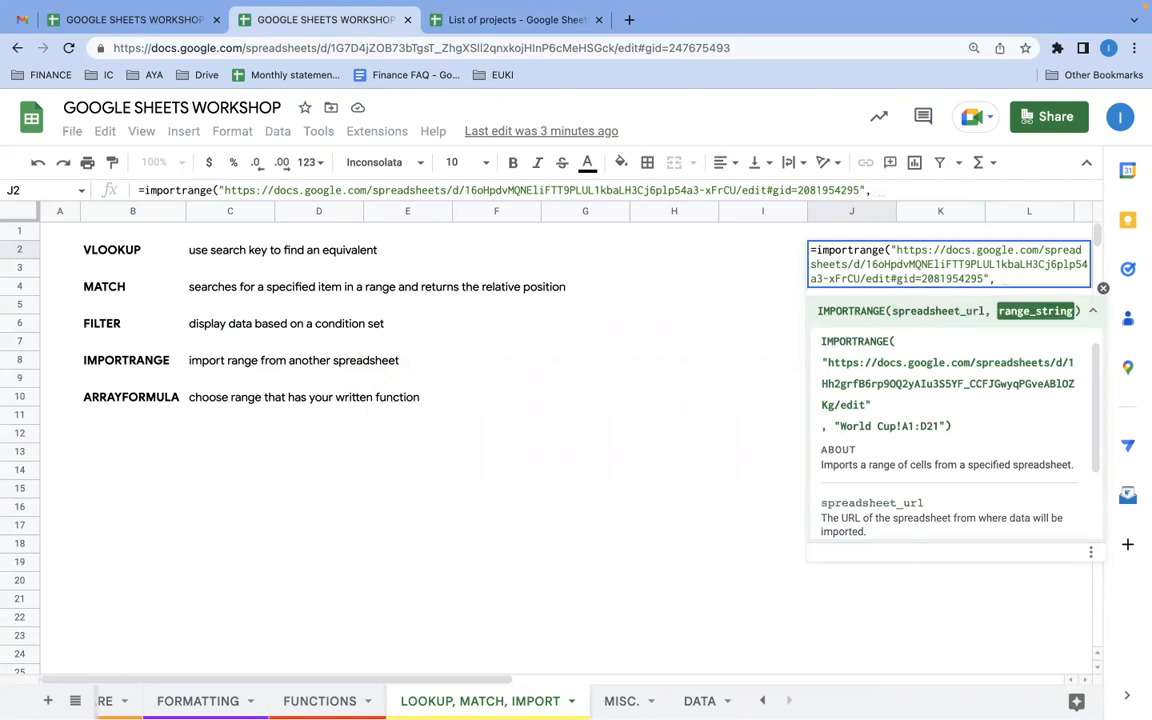
key("BackSpace")
type("\"")
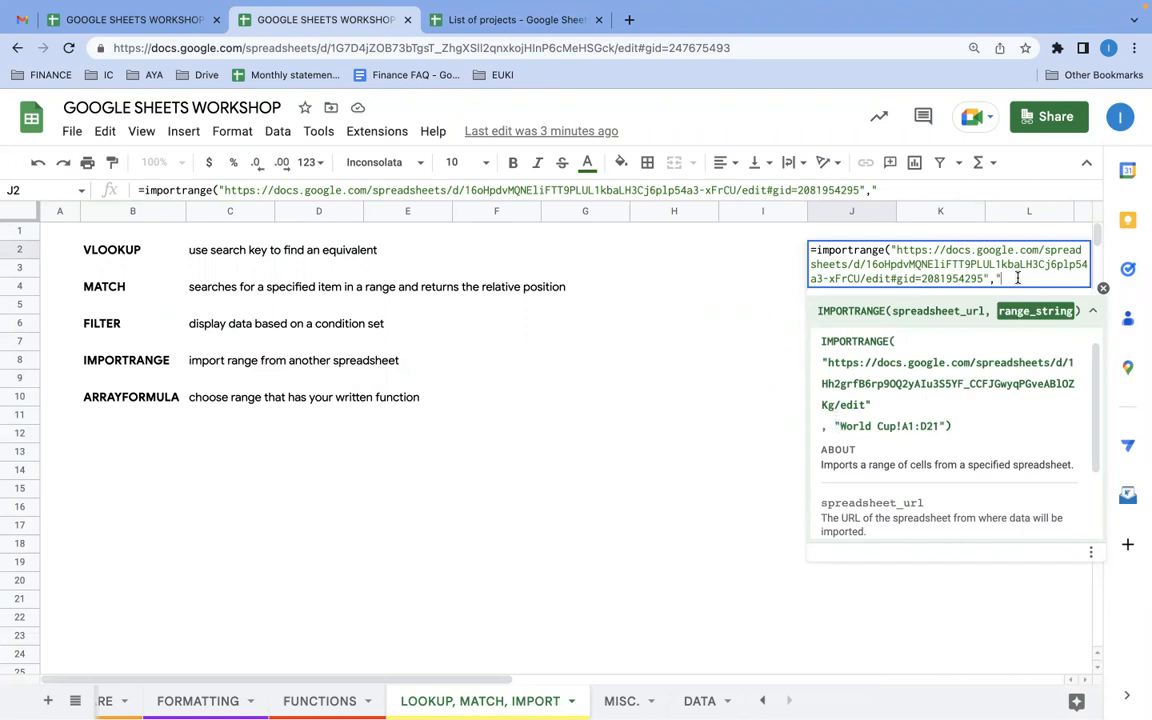
Check the source sheet's name in List of projects and add All our projects! to the formula's range argument.
left_click(430, 20)
mouse_move(325, 700)
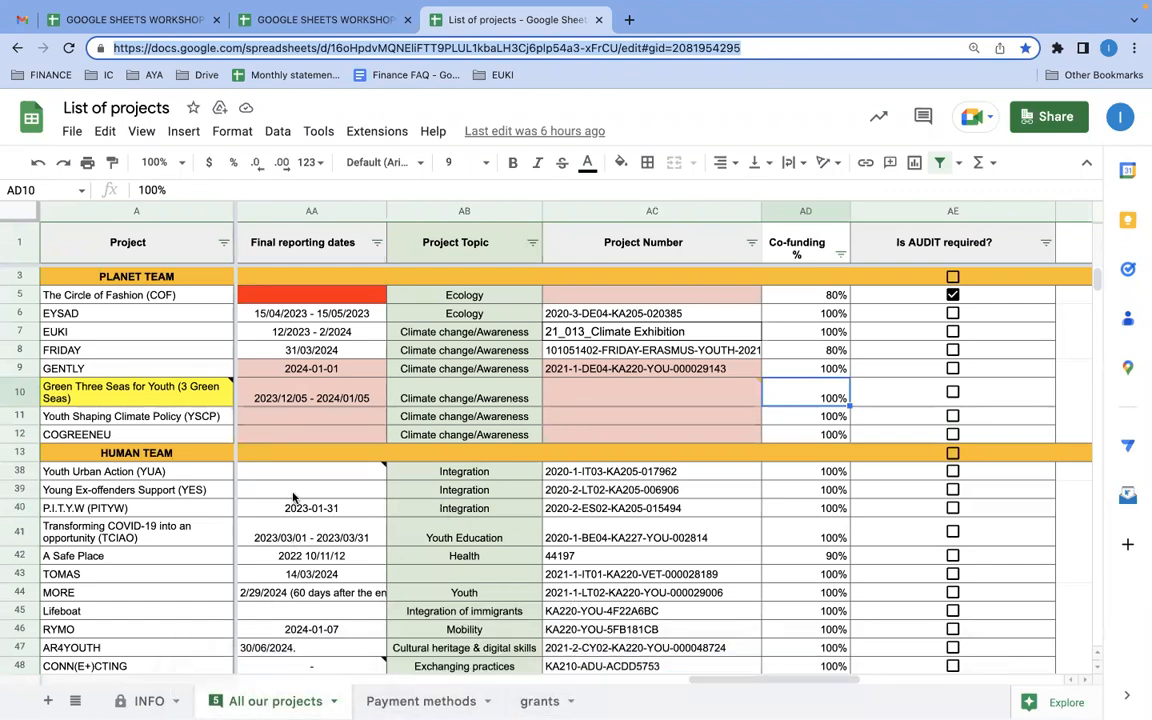
left_click(290, 20)
type("All our projects")
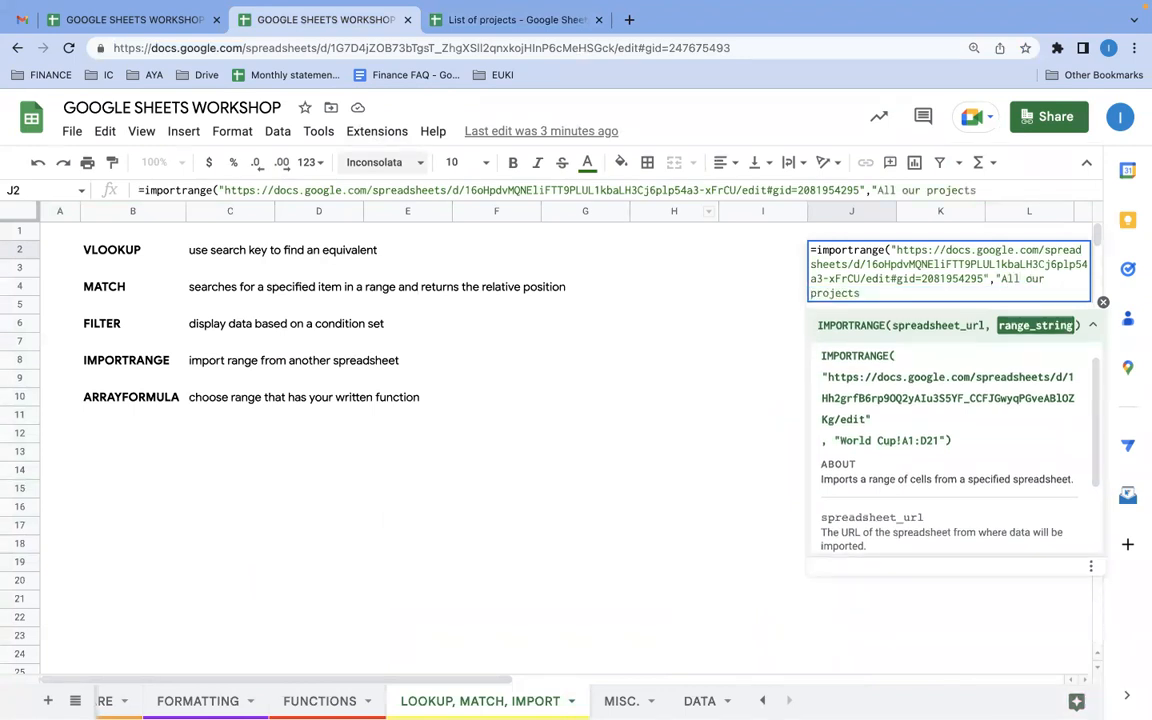
key("ctrl+space")
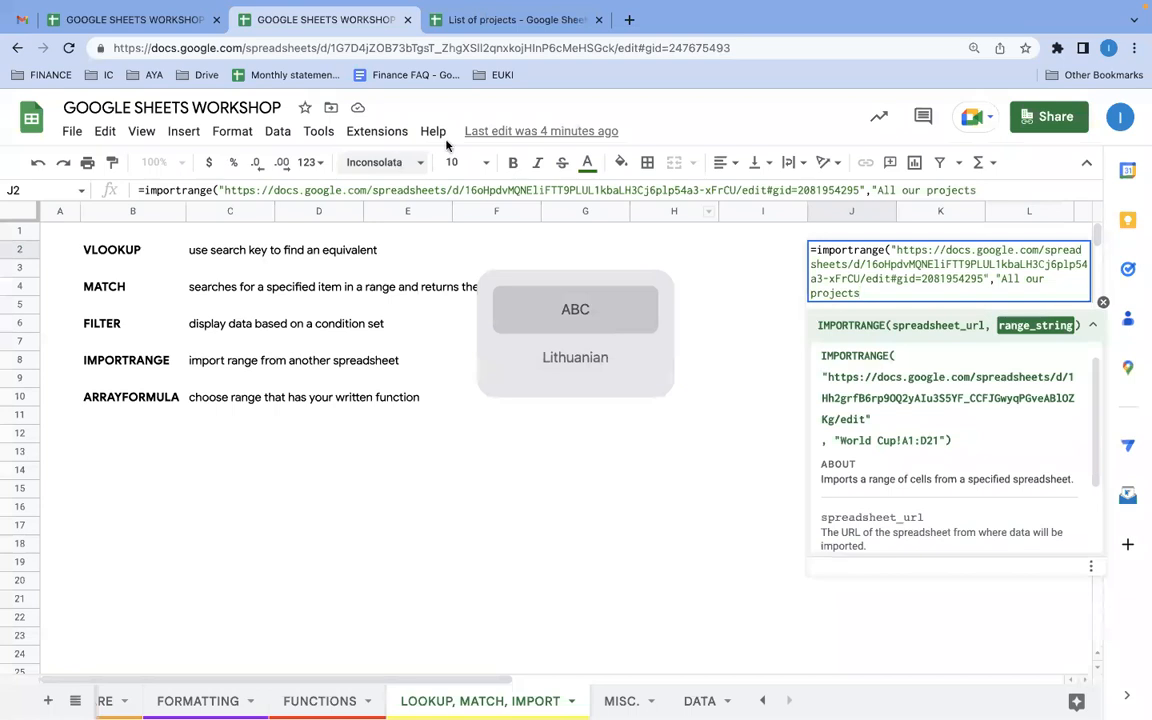
type("!")
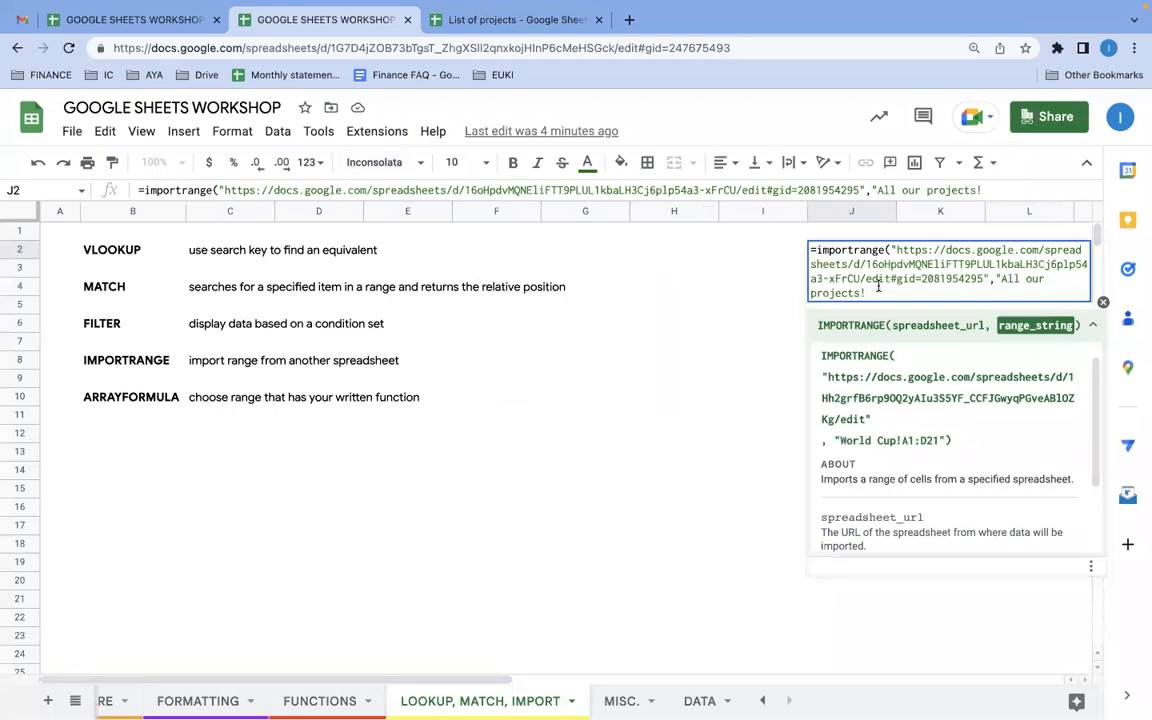
Check the project column in List of projects, complete the formula with range A:A, and look through the imported list.
left_click(482, 32)
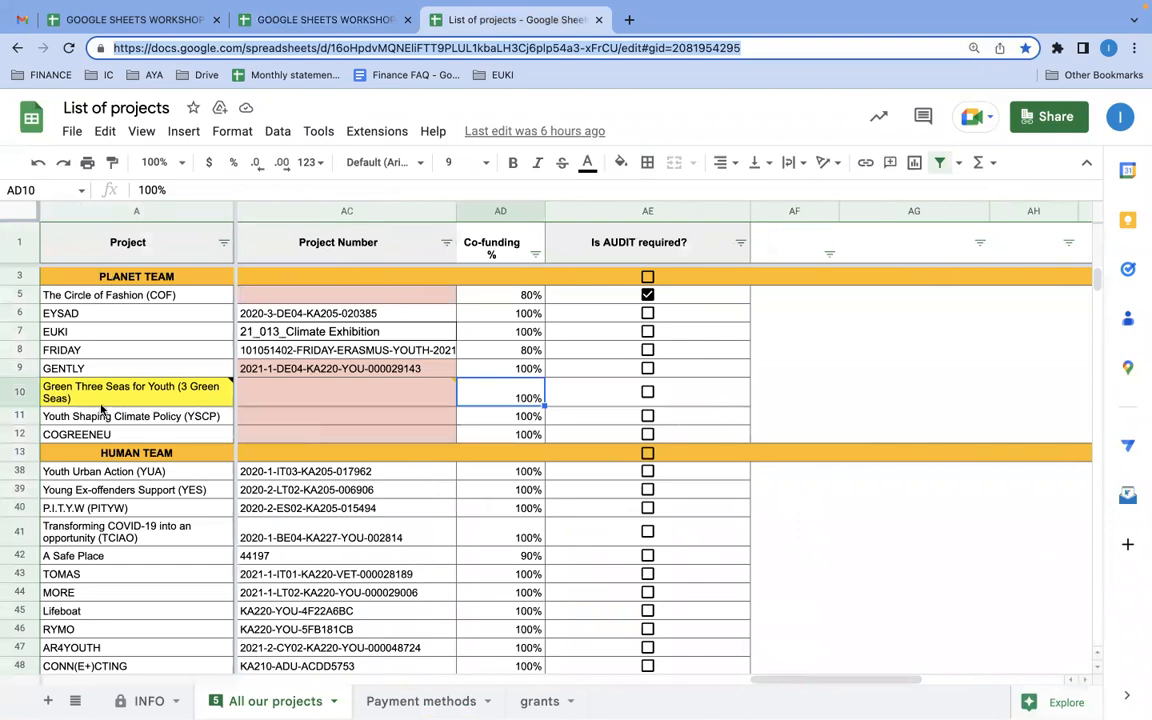
left_click(283, 21)
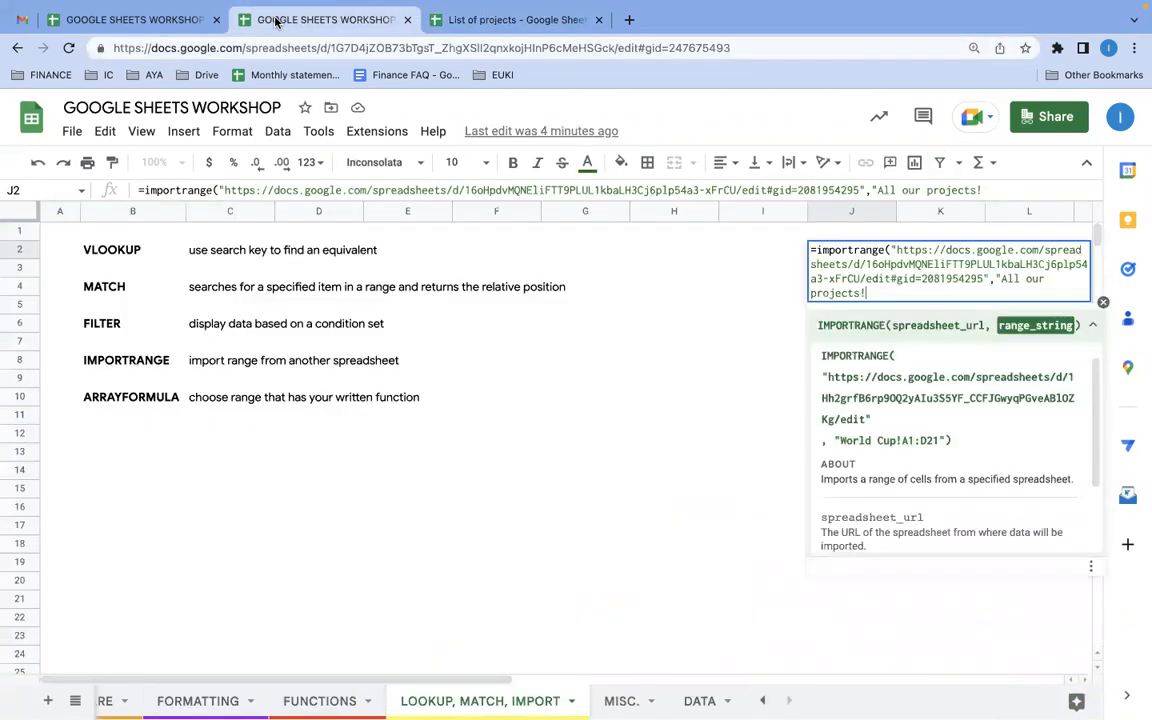
type("A:A")
type("\"")
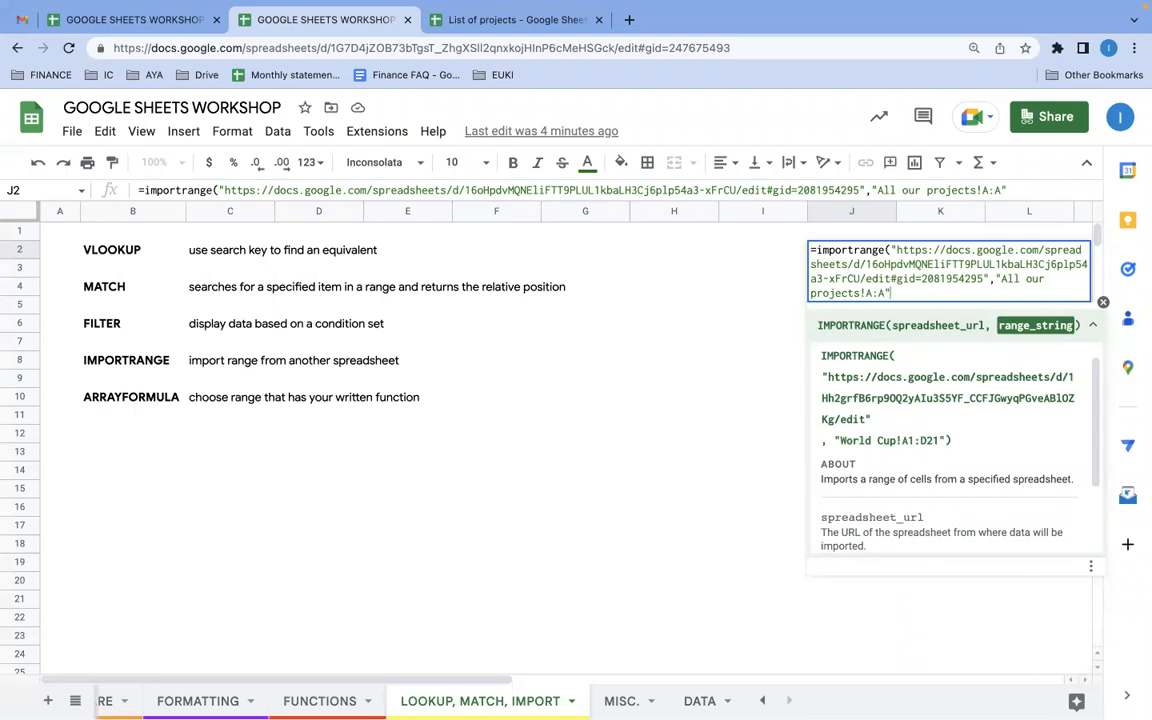
type(")")
key("Return")
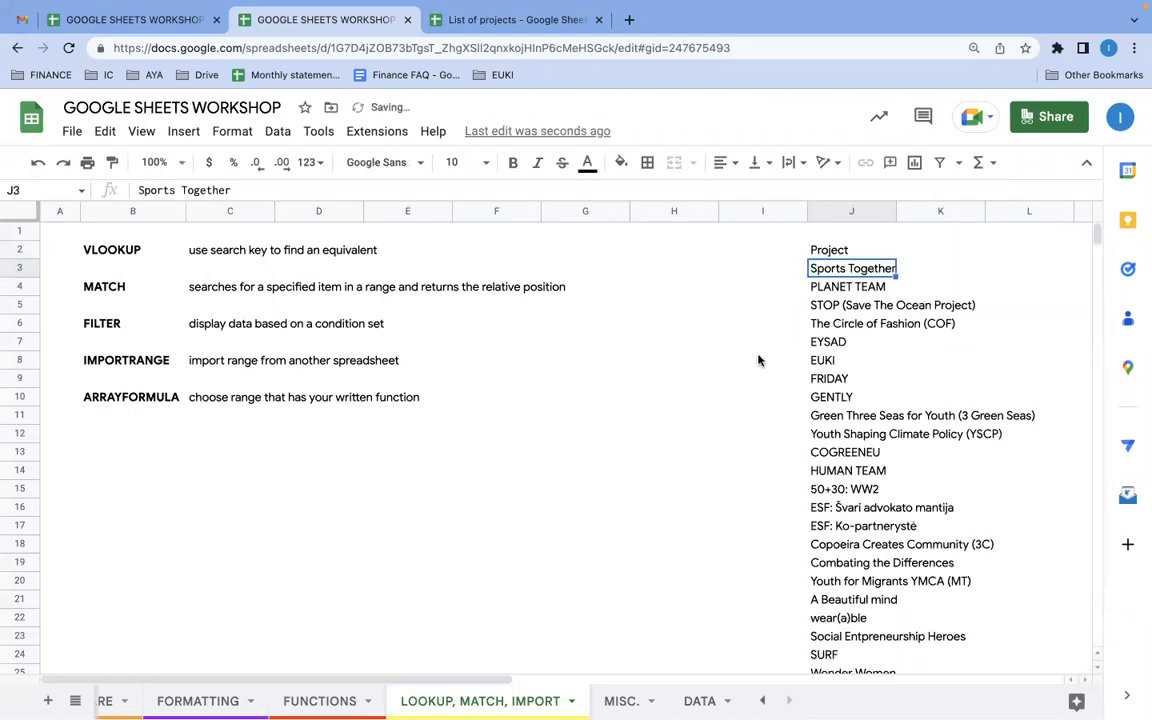
scroll(859, 291, "down", 3)
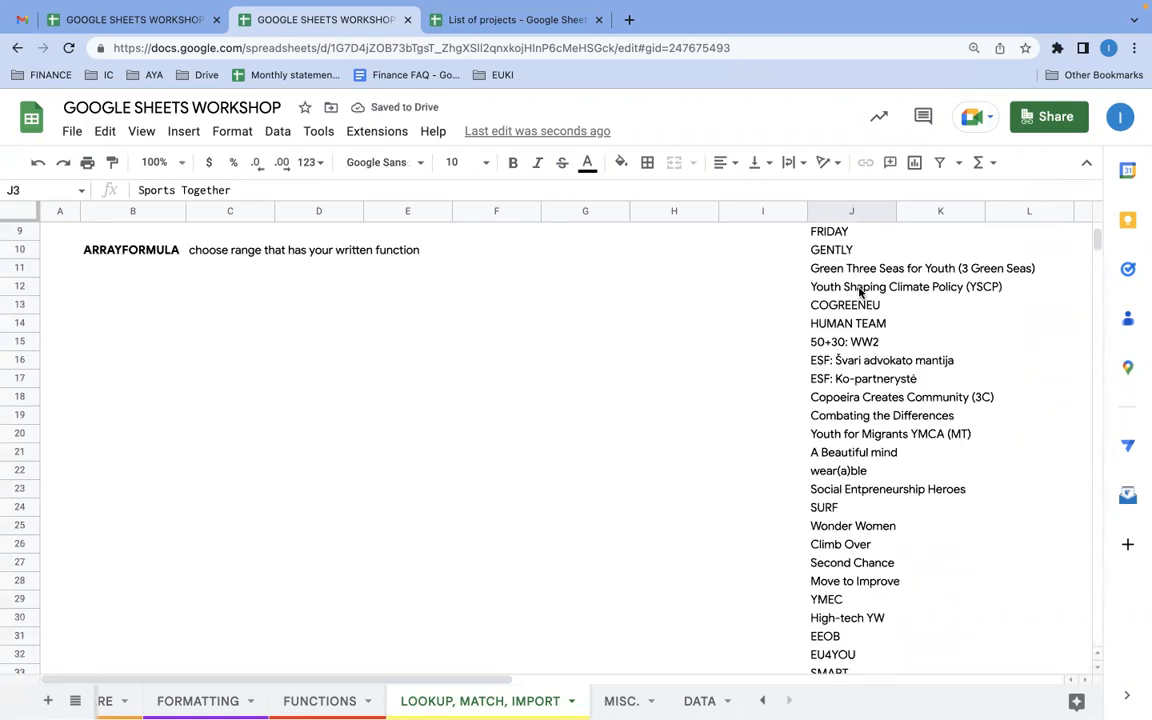
Compare the imported project list with the All our projects sheet in List of projects, and examine the values offered by the Progress filter.
scroll(859, 291, "down", 8)
scroll(850, 280, "up", 12)
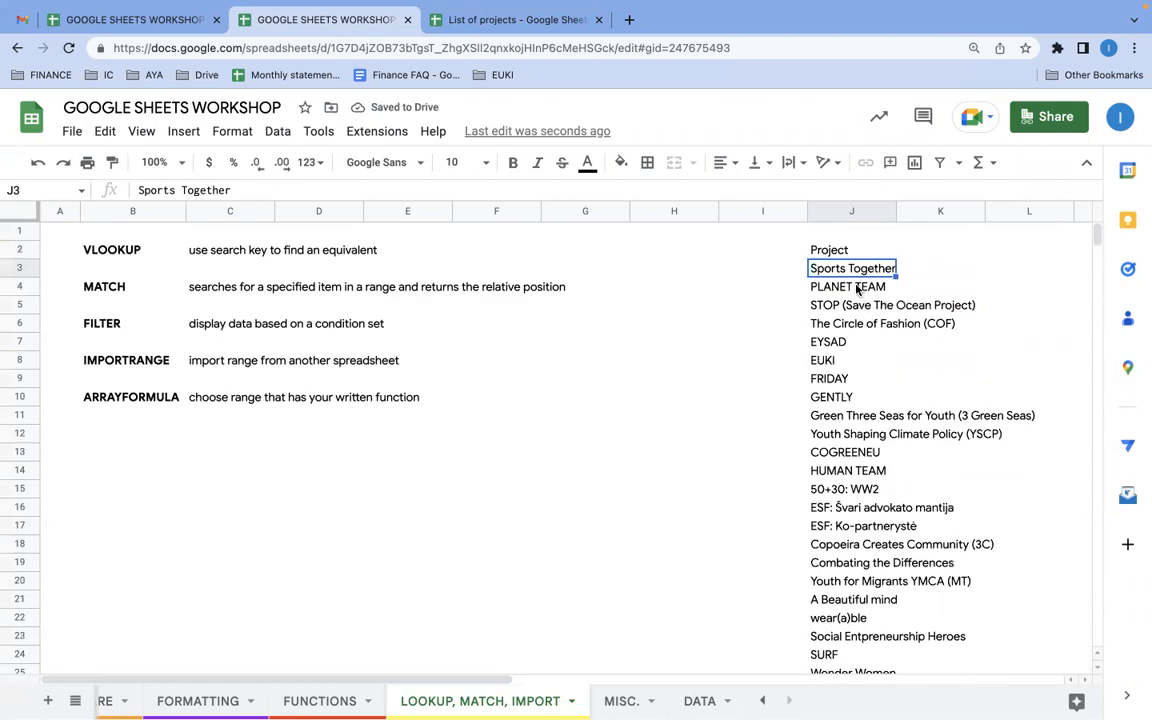
left_click(836, 252)
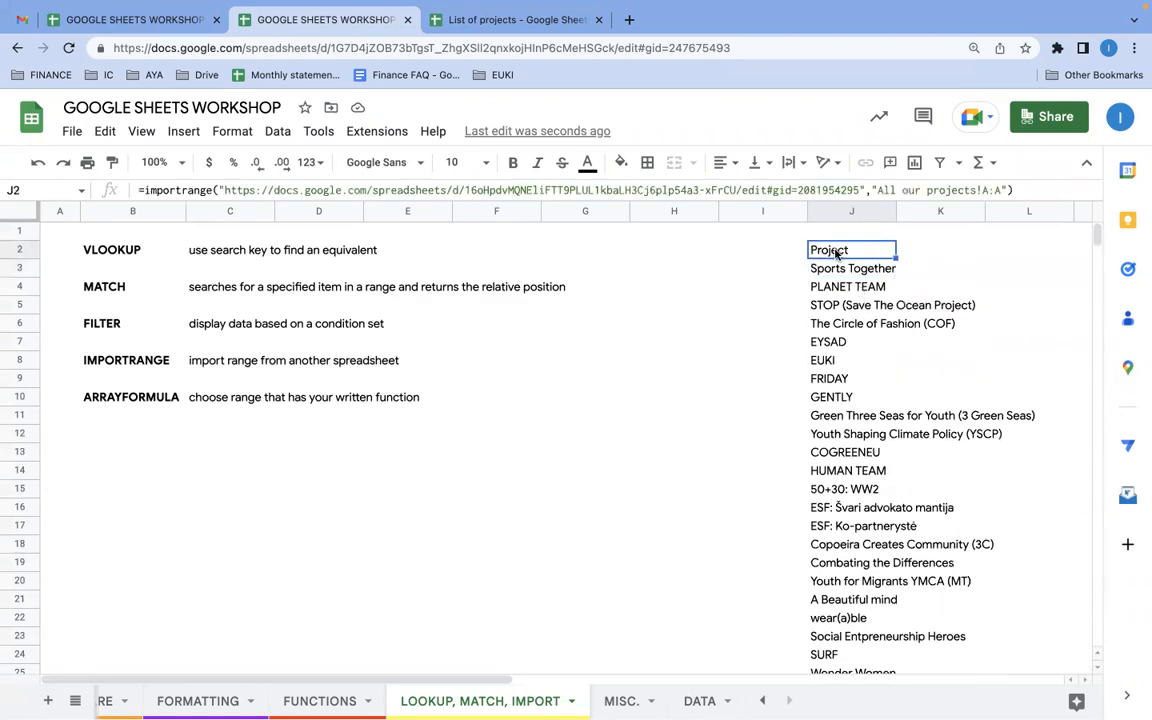
left_click(505, 20)
scroll(200, 416, "left", 15)
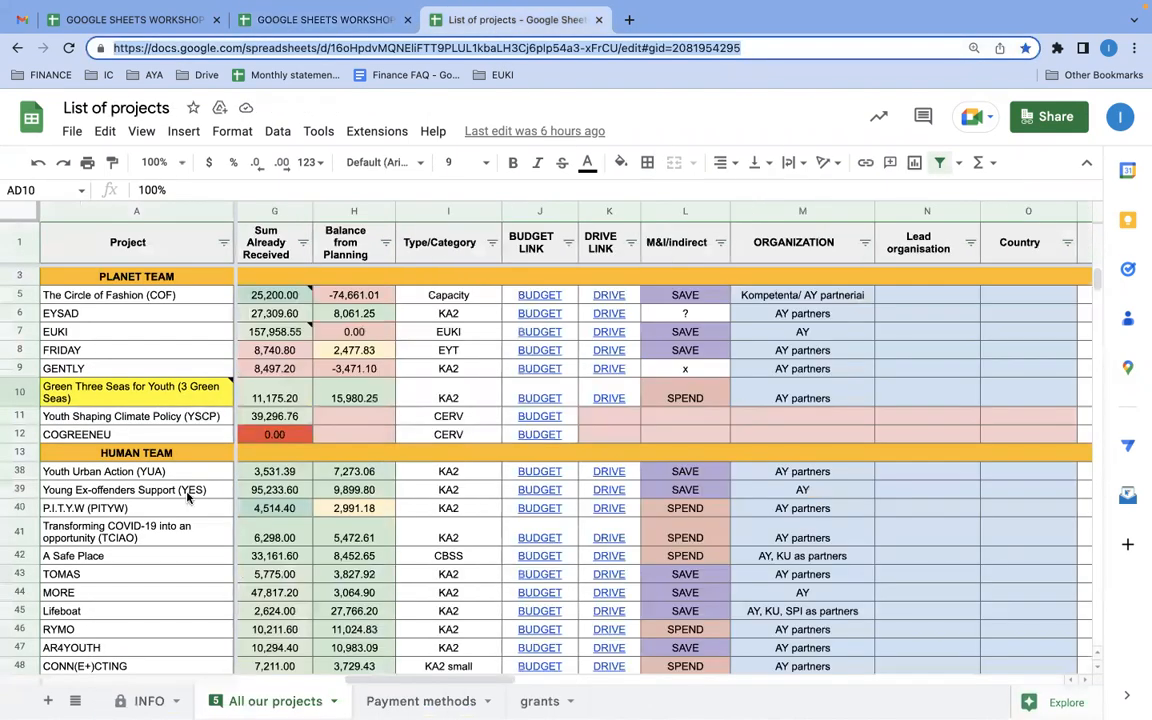
scroll(183, 497, "left", 5)
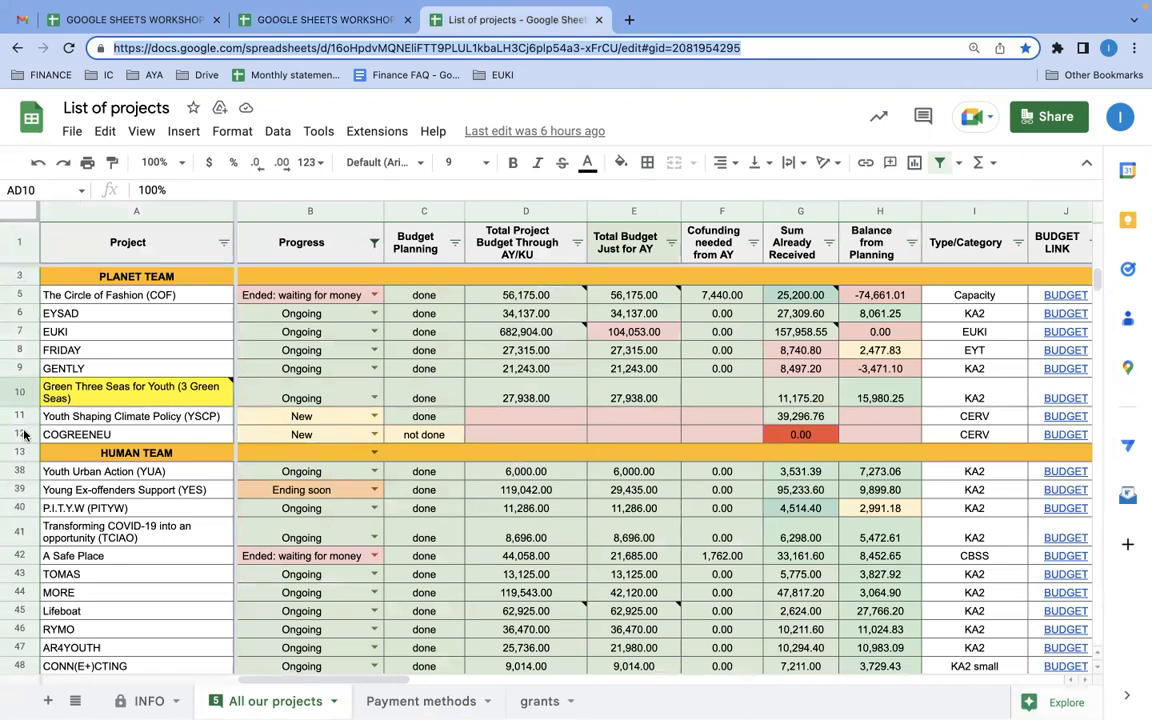
left_click(374, 242)
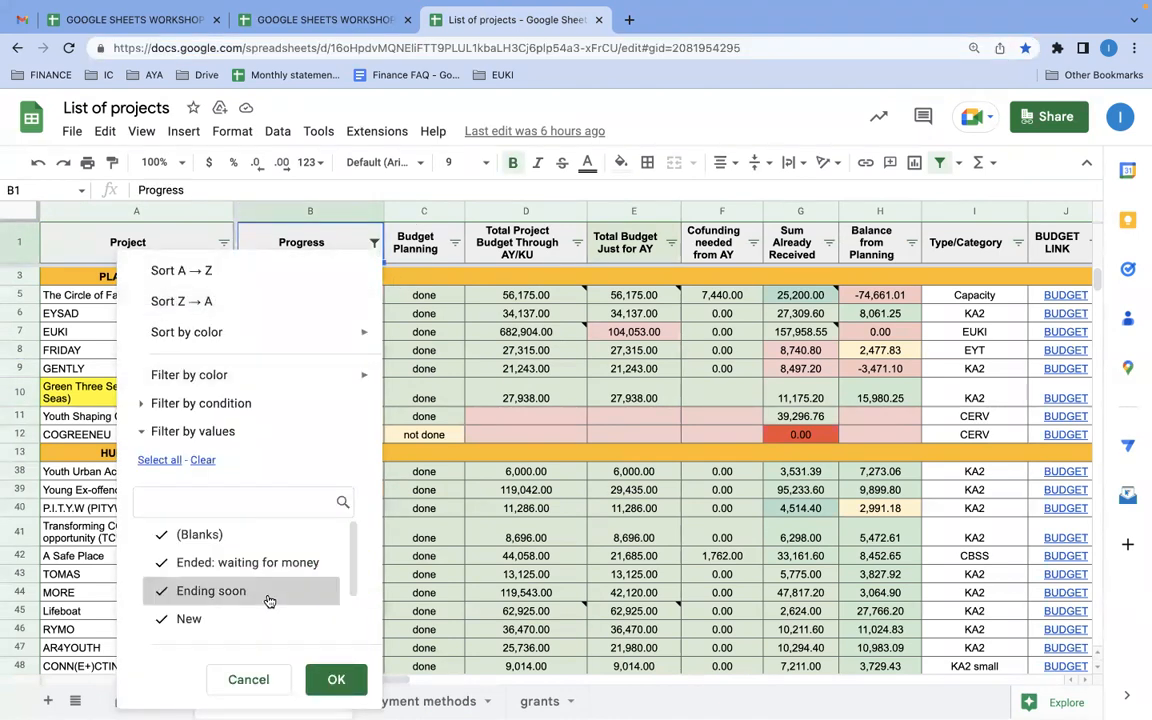
scroll(268, 600, "down", 2)
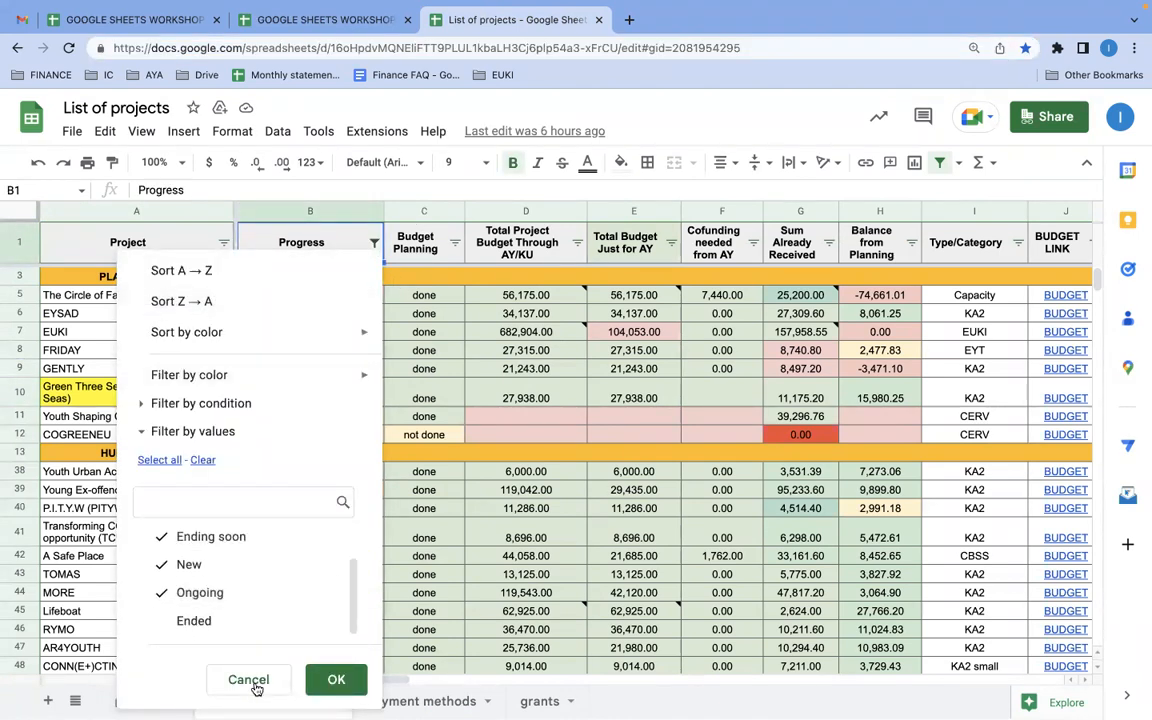
left_click(248, 680)
left_click(322, 19)
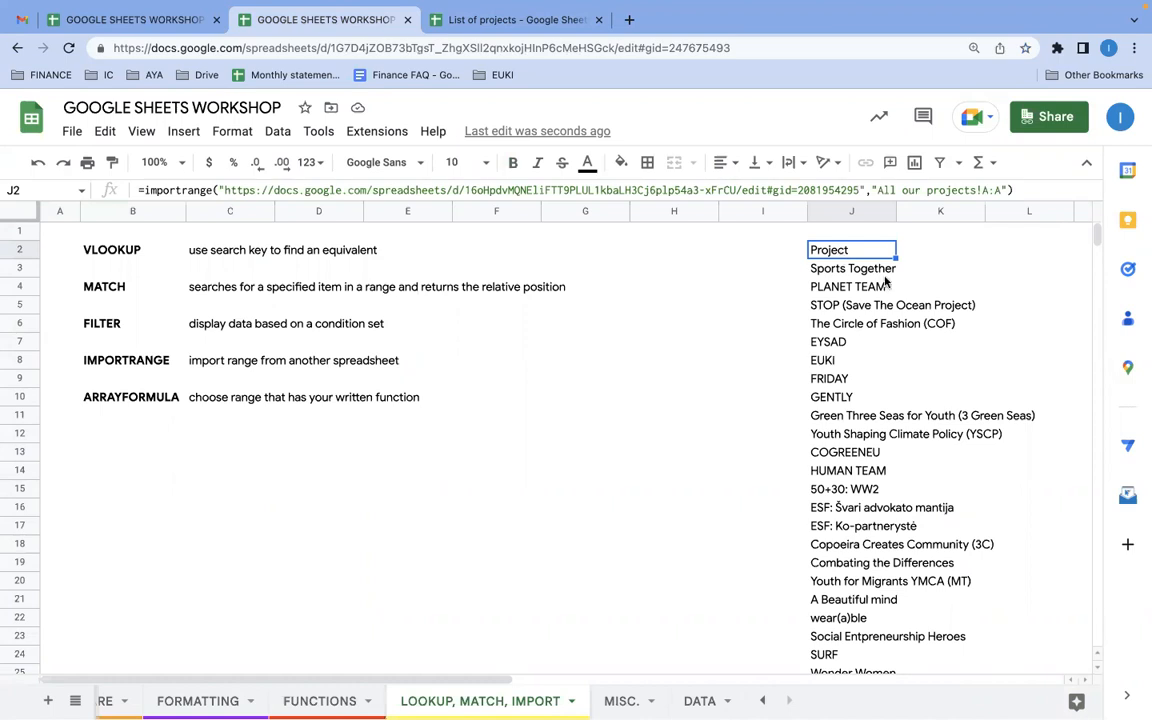
Copy the IMPORTRANGE formula cell J2 at the head of the imported project list.
scroll(933, 304, "right", 4)
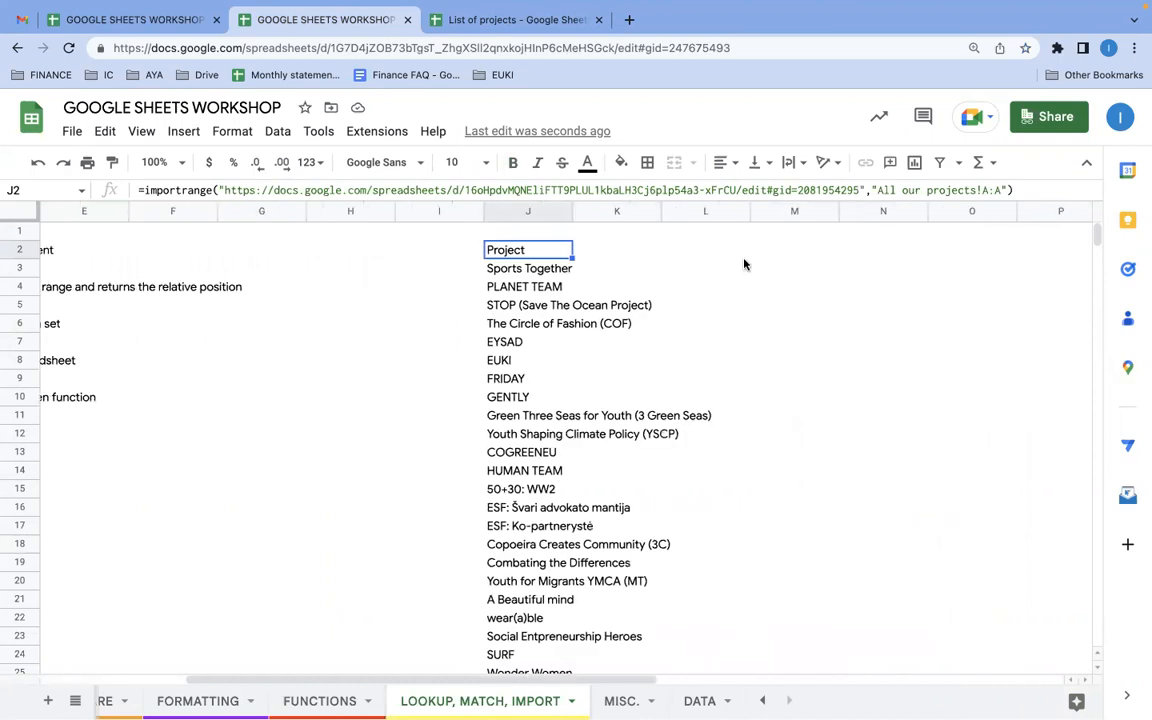
left_click(608, 253)
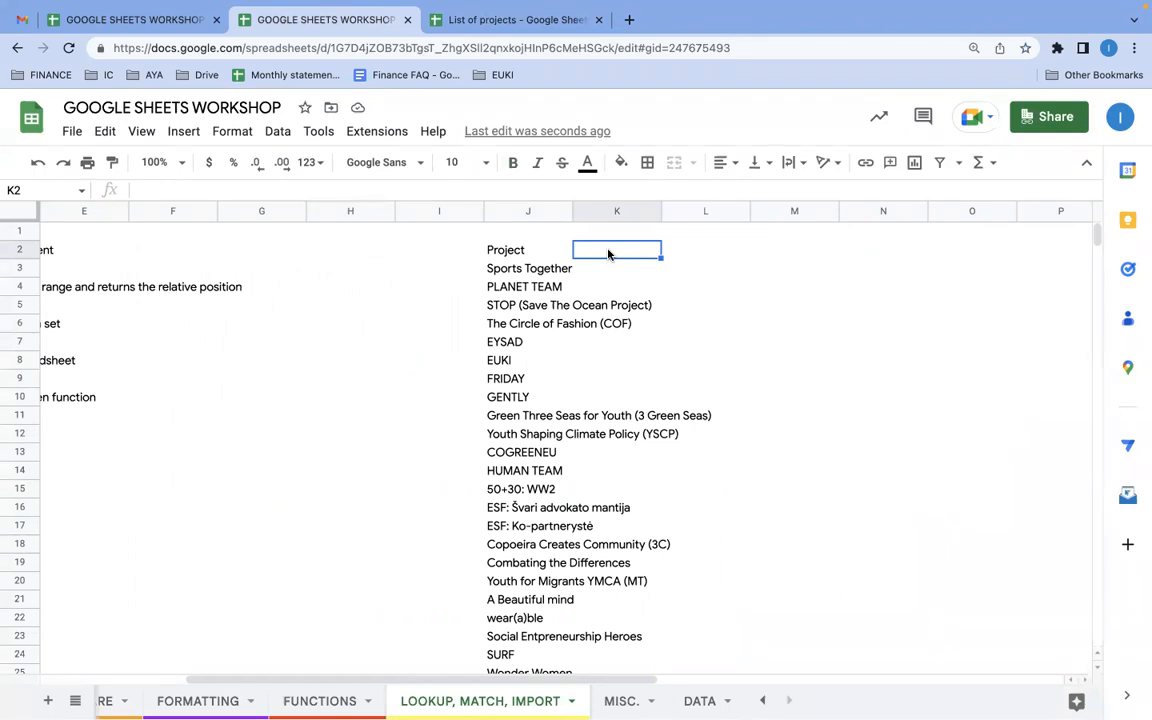
left_click(532, 250)
key("ctrl+c")
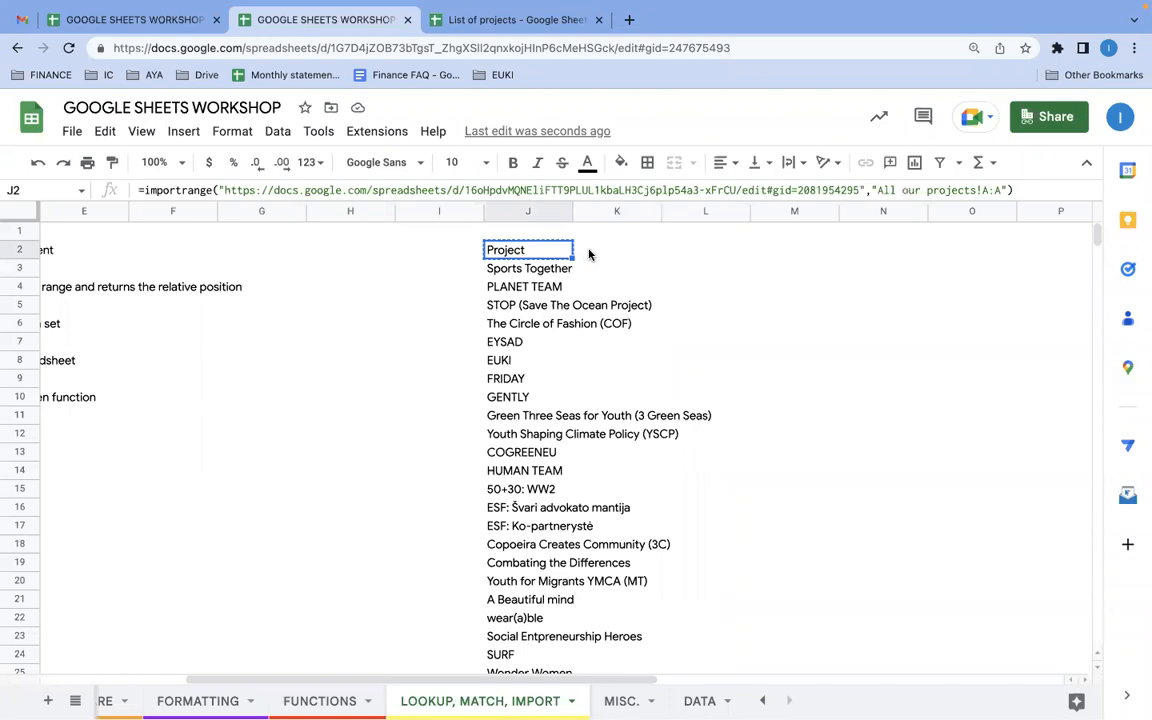
left_click(617, 250)
left_click(499, 190)
key("ctrl+v")
key("BackSpace")
key("BackSpace")
key("BackSpace")
key("BackSpace")
key("BackSpace")
key("BackSpace")
key("BackSpace")
left_click(604, 350)
Paste the IMPORTRANGE formula from J2 into K2 and change its source range to AD:AD.
left_click(542, 252)
left_click(589, 252)
key("ctrl+v")
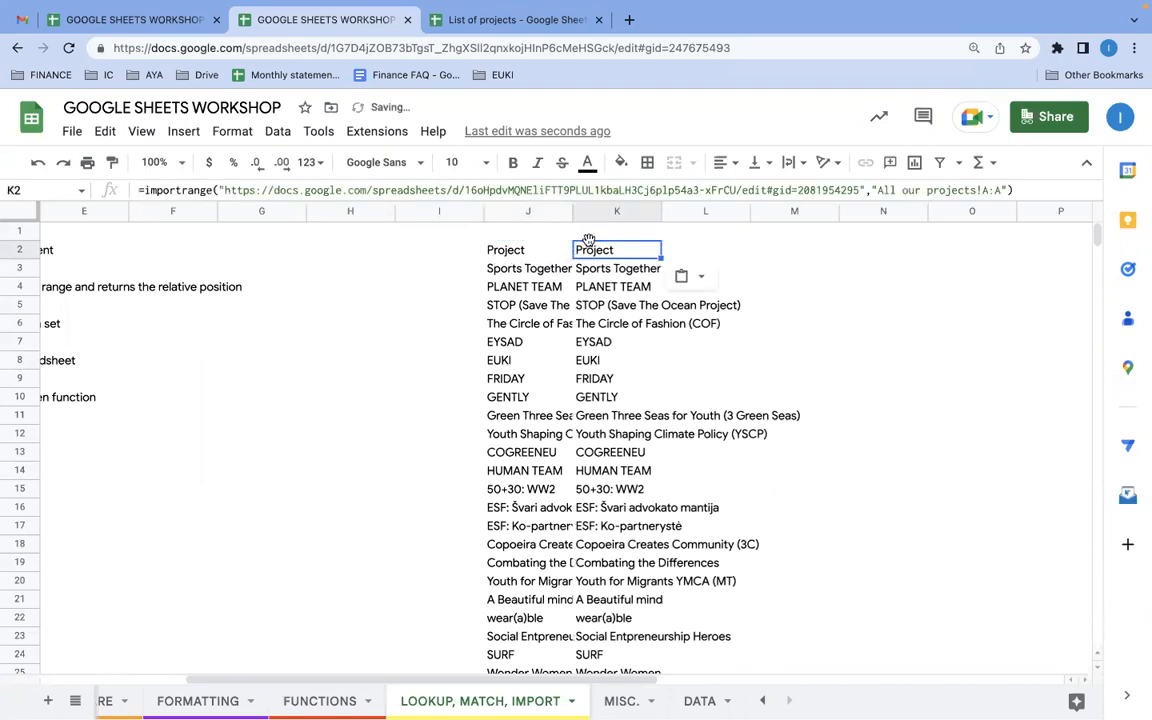
left_click(984, 194)
type("D:AD")
key("Return")
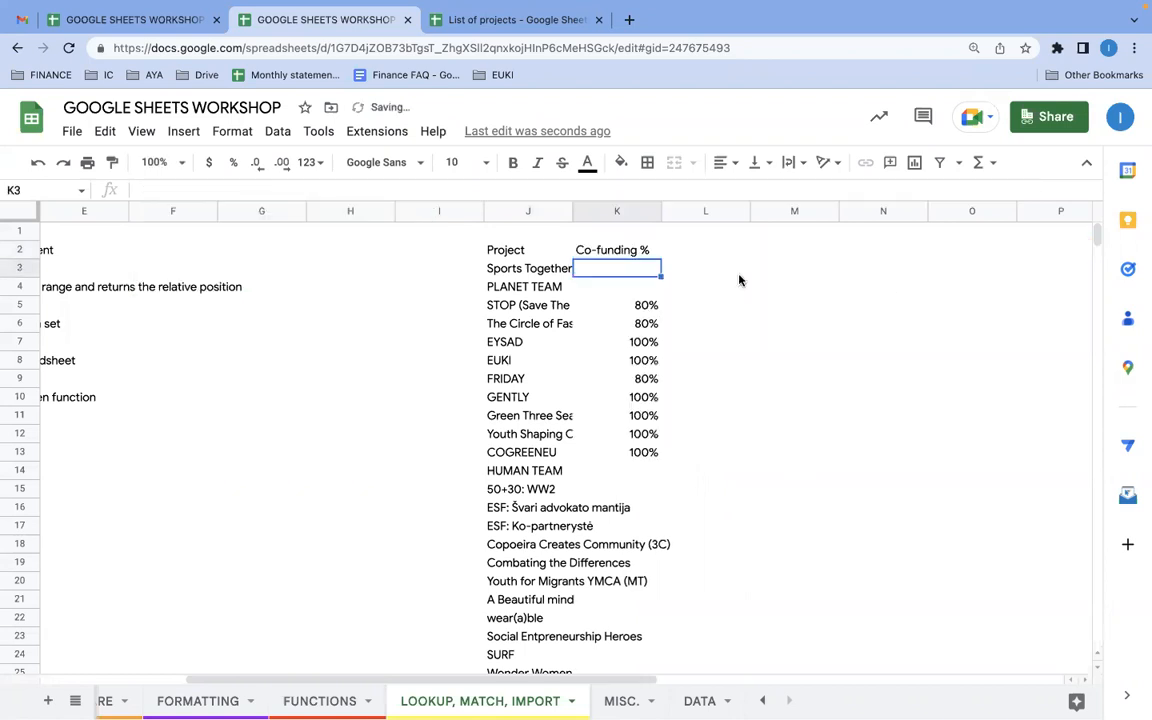
Look through the imported Co-funding % values beside the project names.
scroll(625, 420, "down", 3)
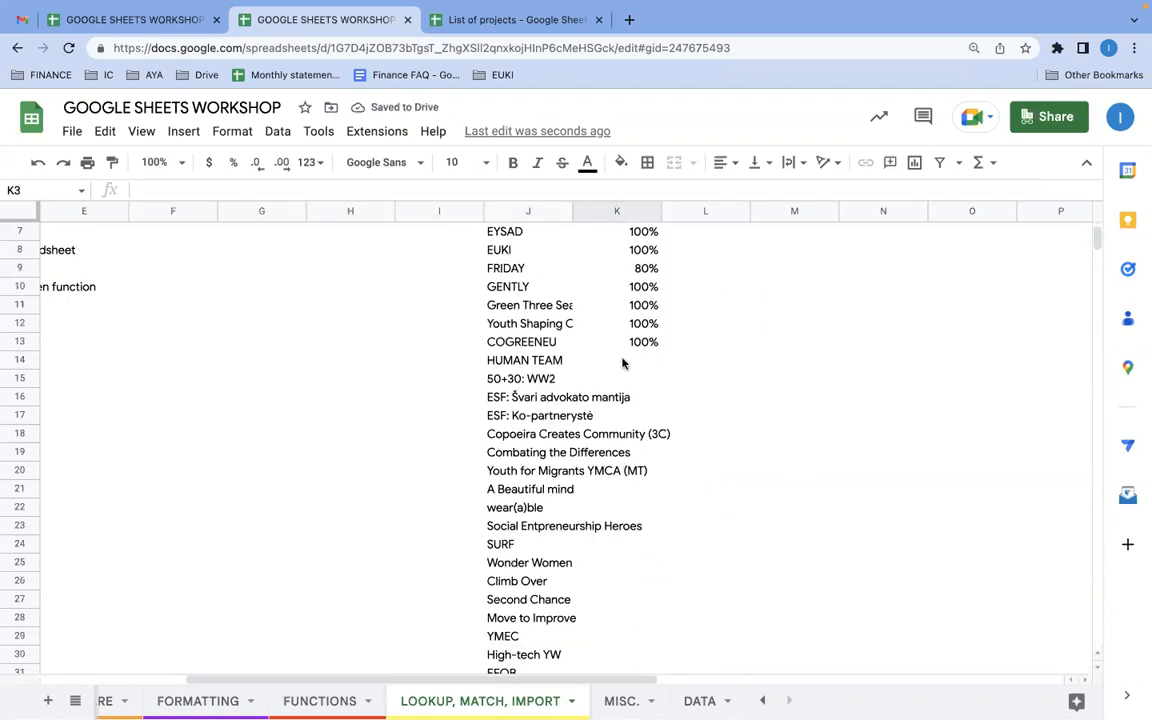
left_click_drag(622, 363, 620, 398)
scroll(603, 571, "down", 6)
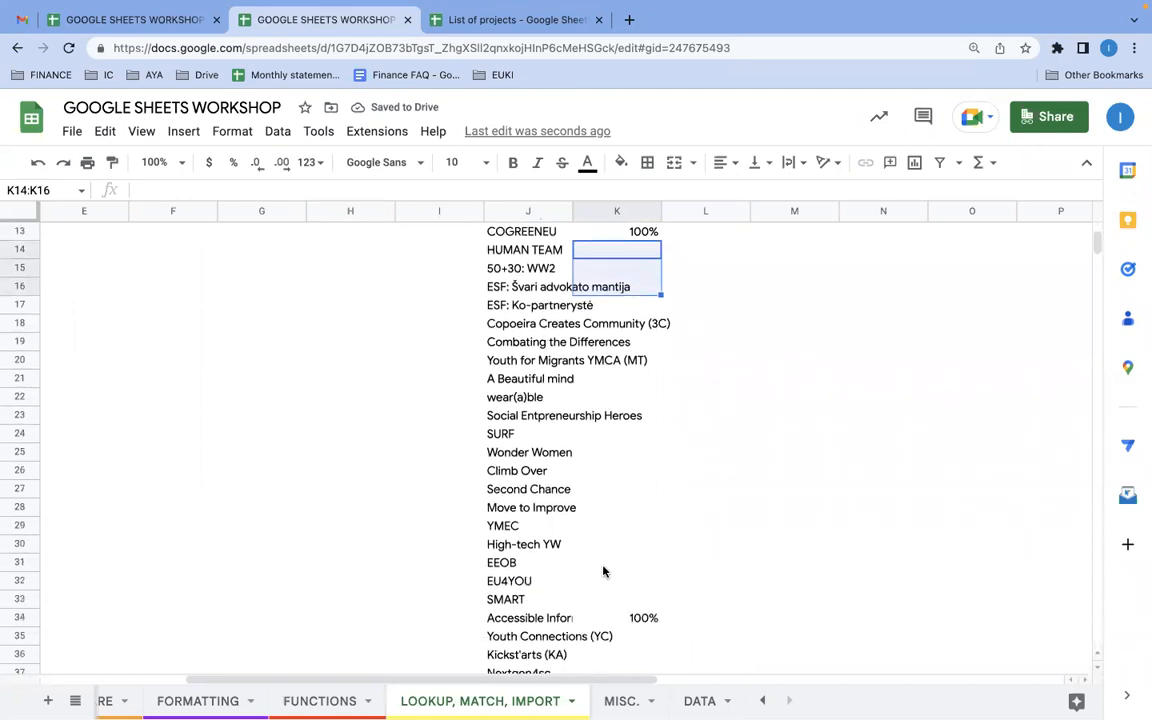
scroll(603, 571, "left", 1)
scroll(571, 562, "down", 5)
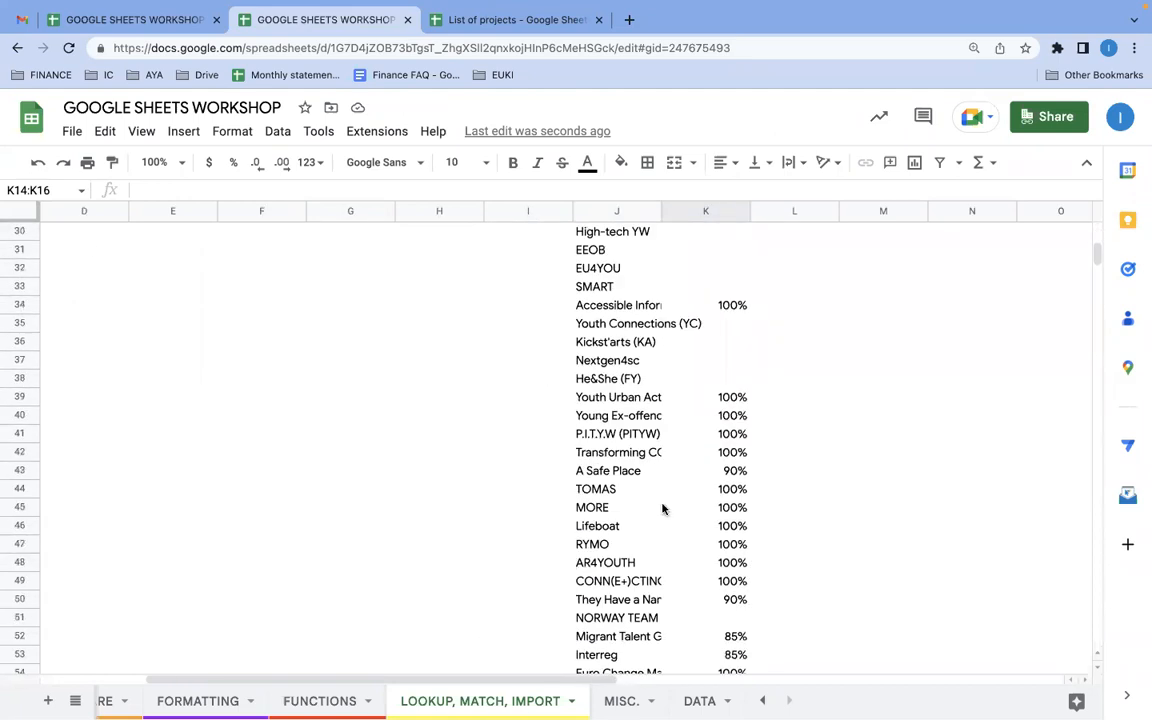
scroll(662, 509, "up", 14)
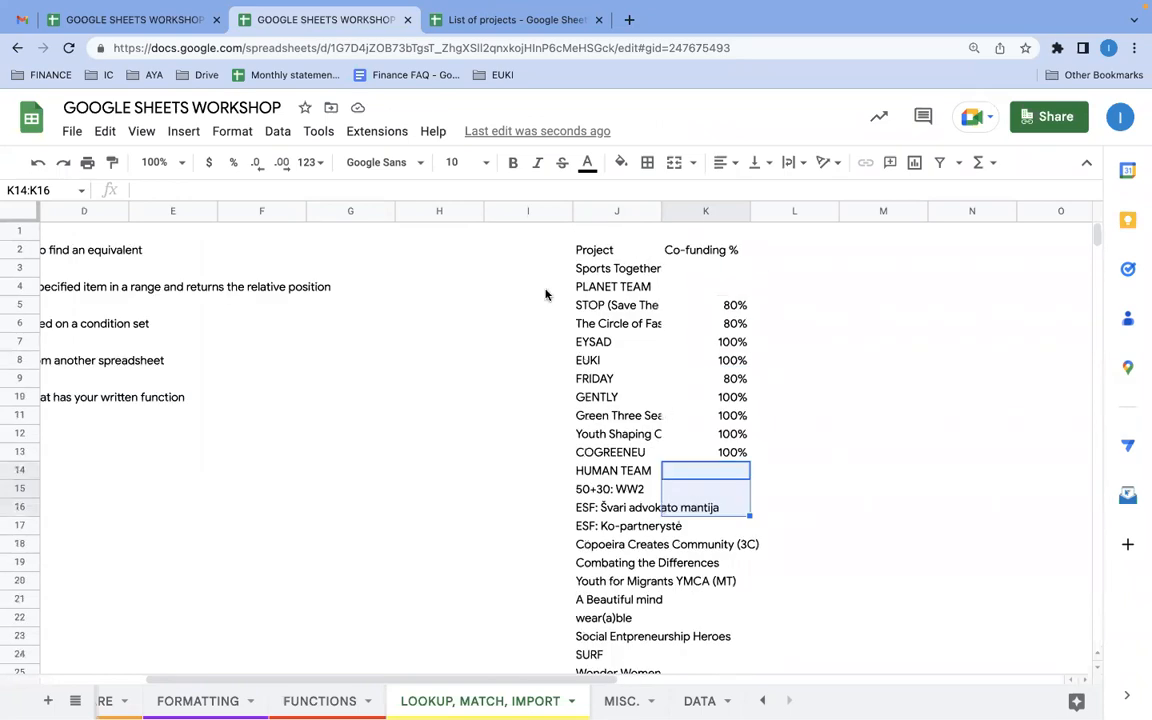
Copy the PLANET TEAM project names from The Circle of Fashion (COF) to COGREENEU in List of projects into the workshop sheet, starting at B13.
left_click(420, 22)
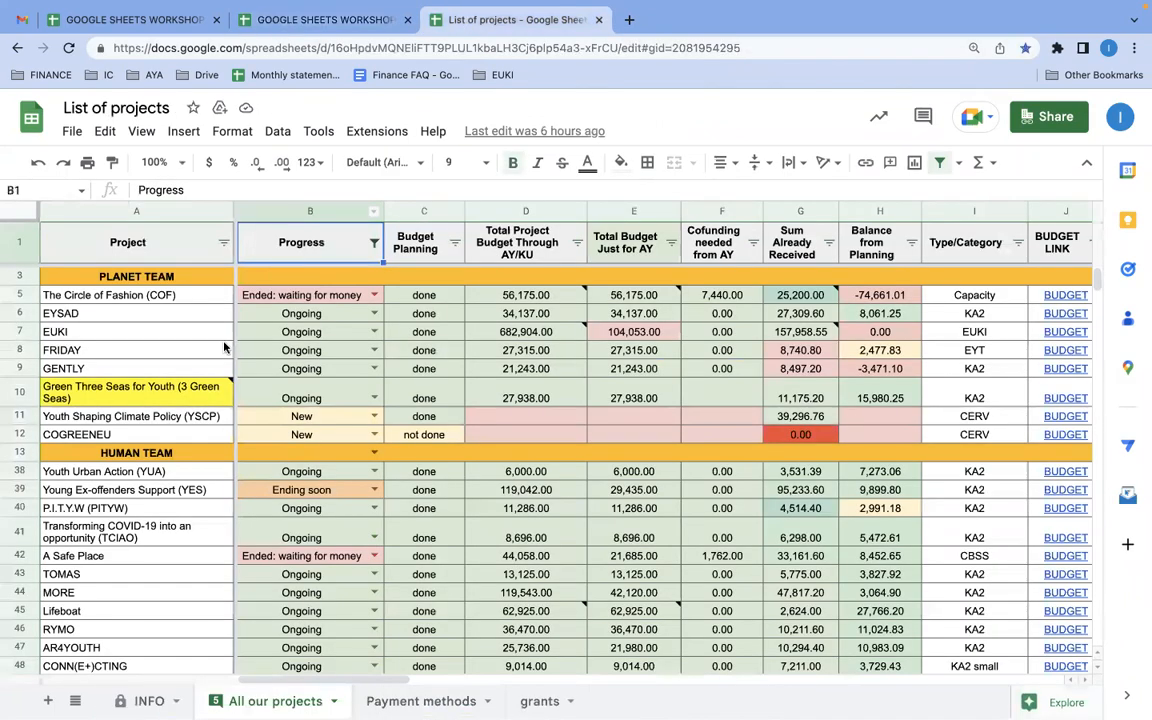
left_click_drag(155, 296, 135, 436)
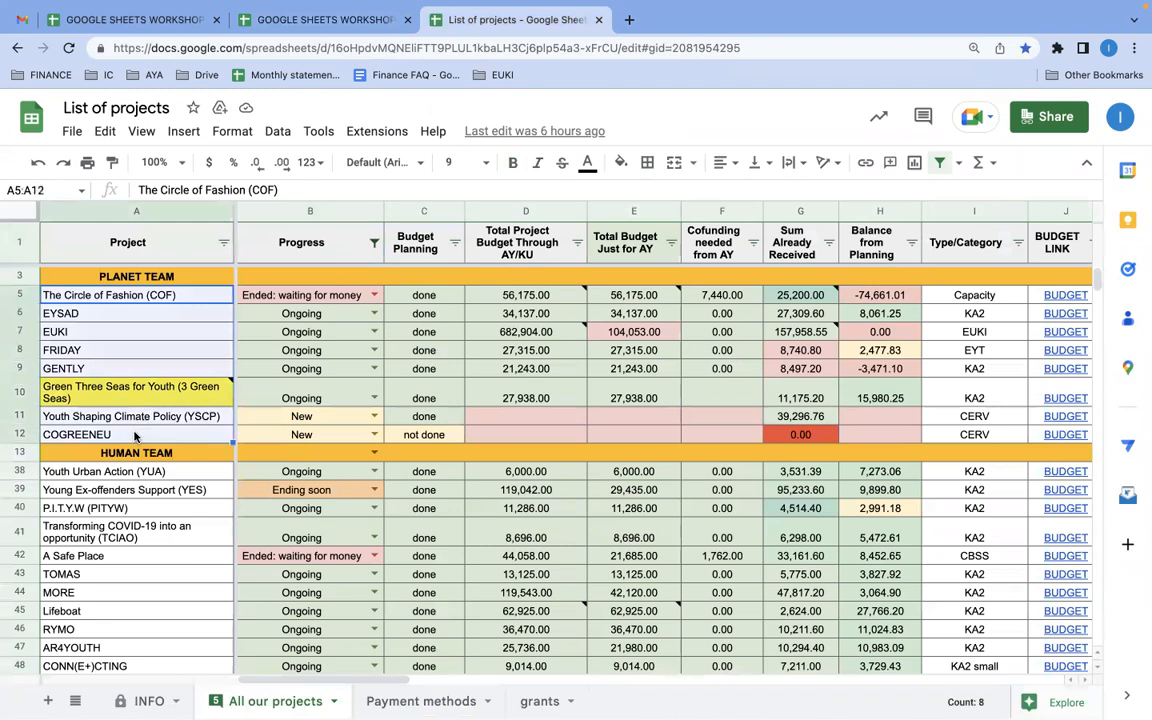
left_click(296, 22)
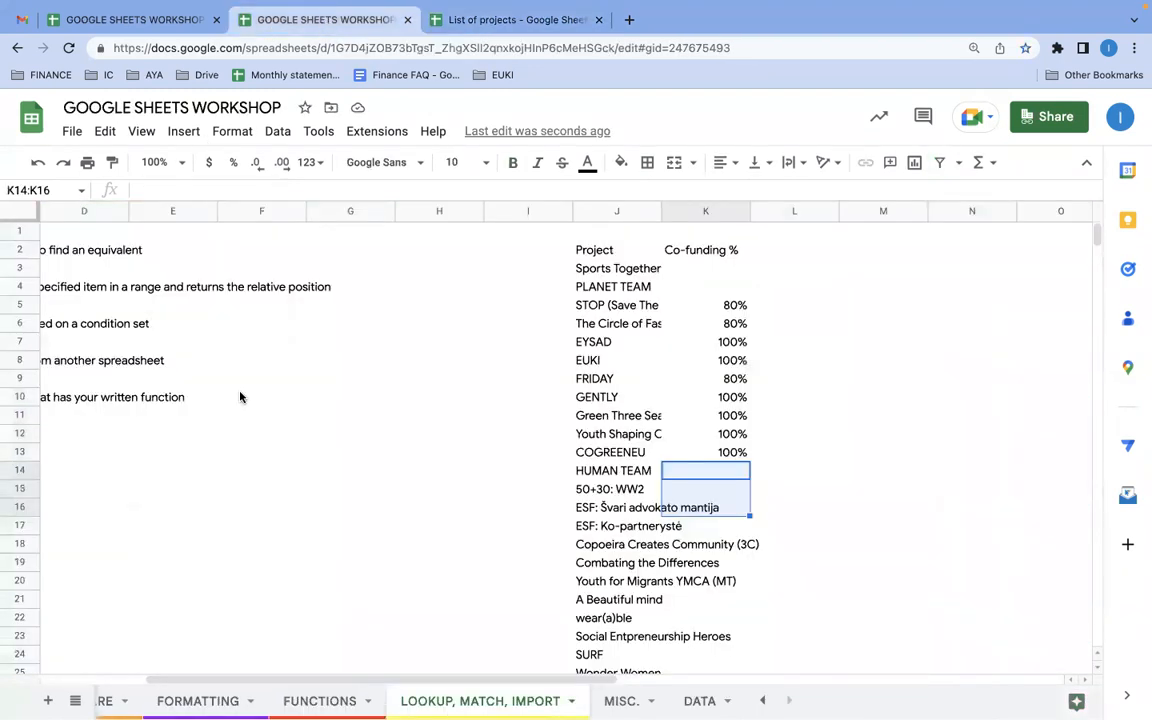
left_click(103, 455)
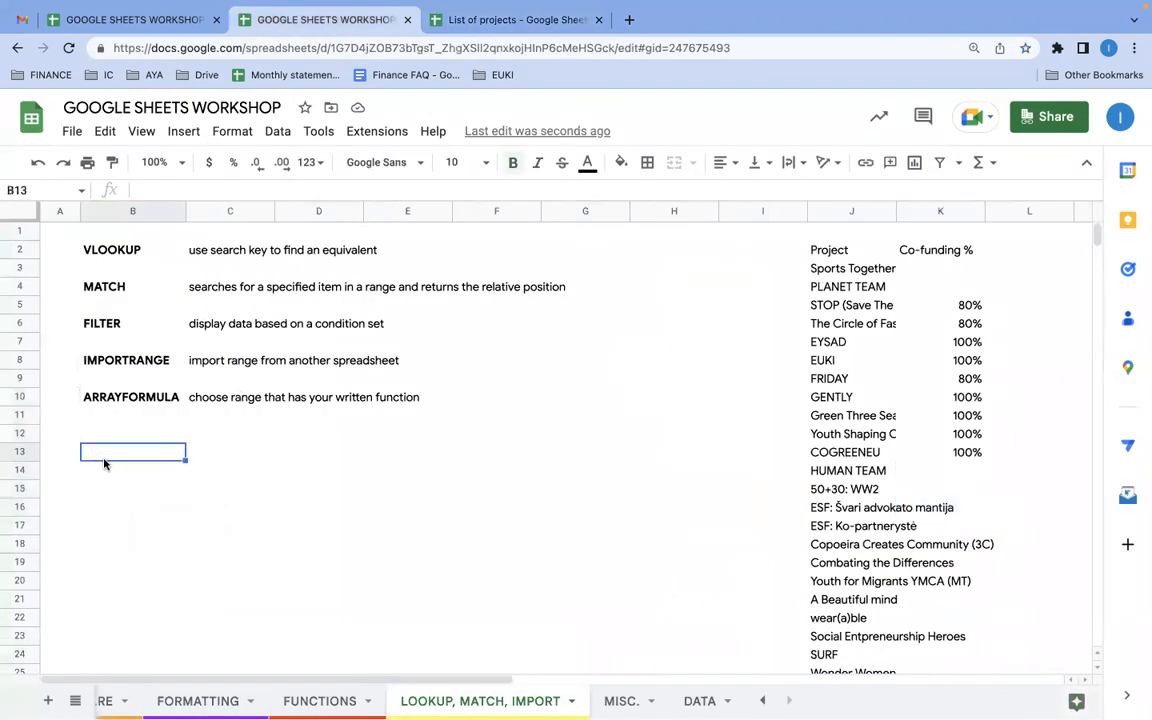
key("ctrl+v")
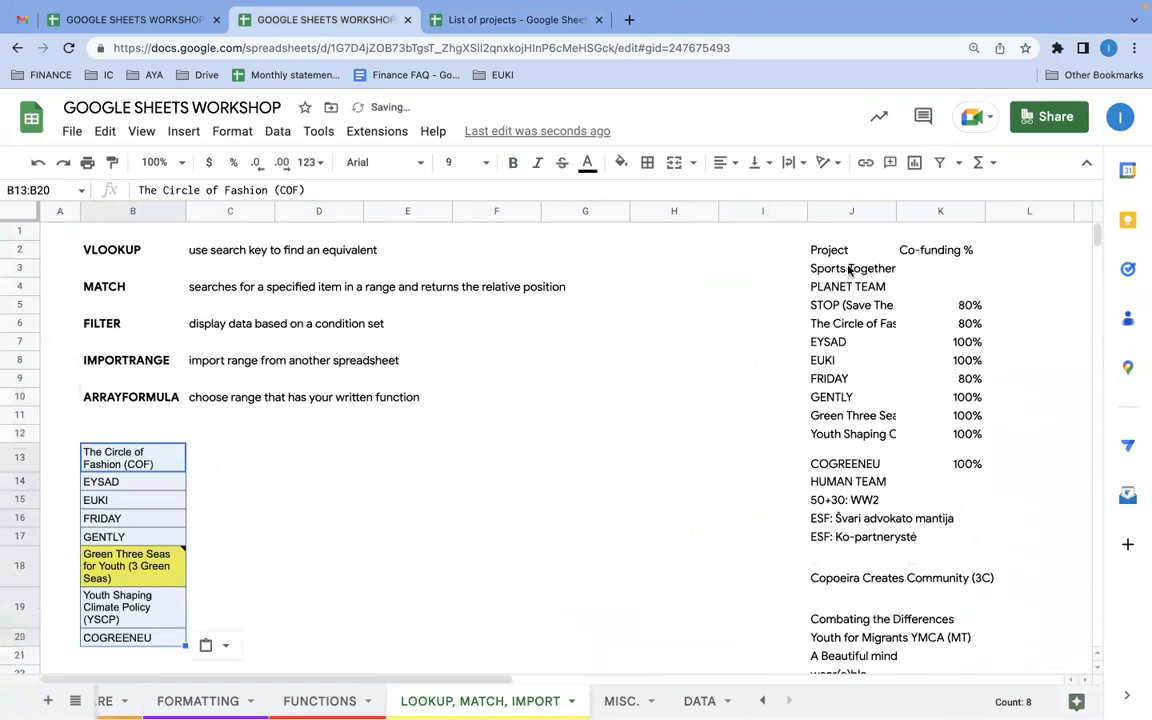
Begin a VLOOKUP formula in cell C13 with B13 as the search key.
left_click(211, 460)
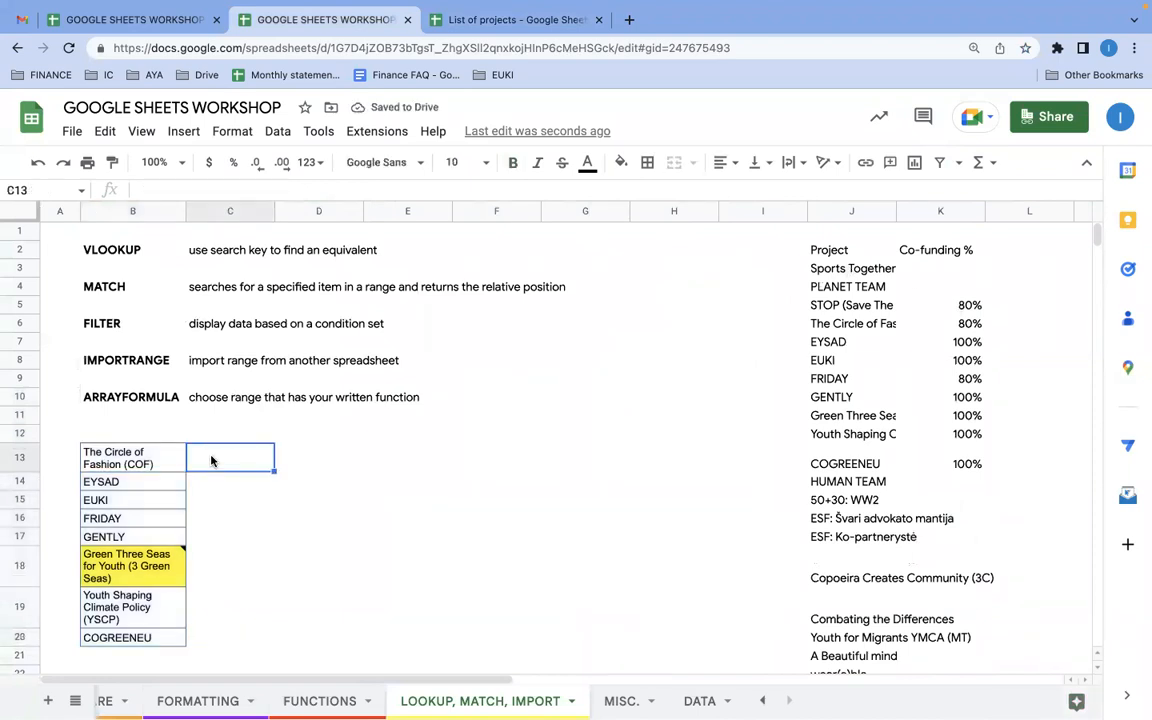
type("=")
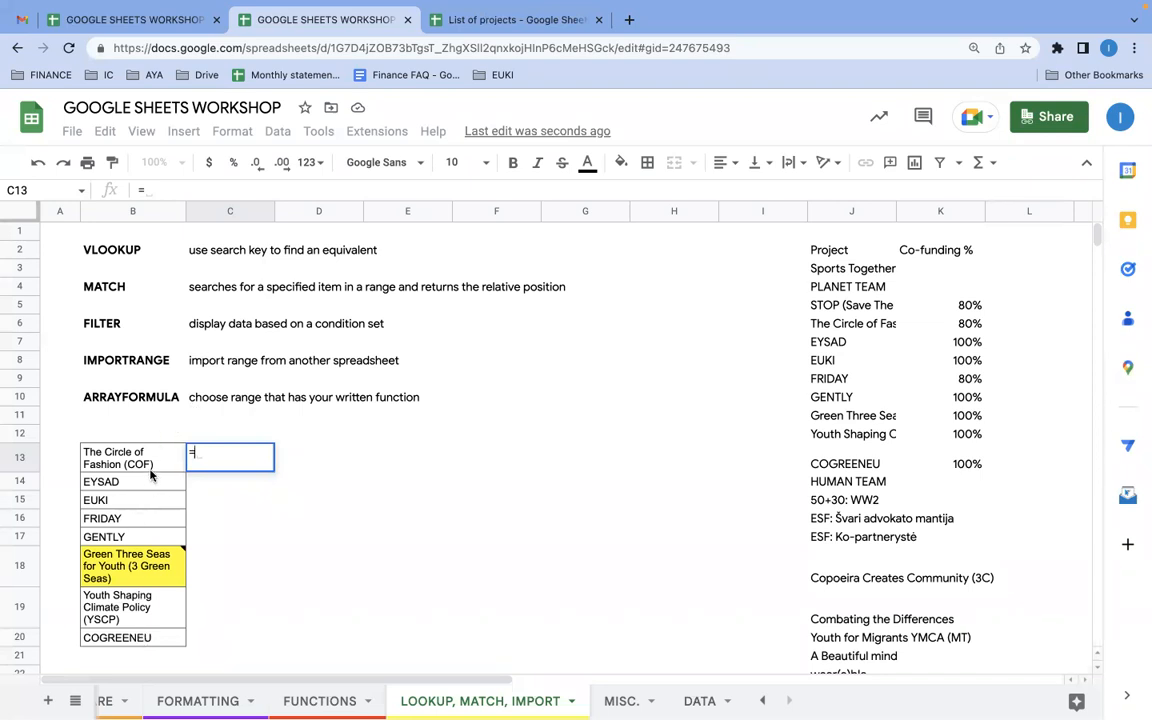
type("vlook")
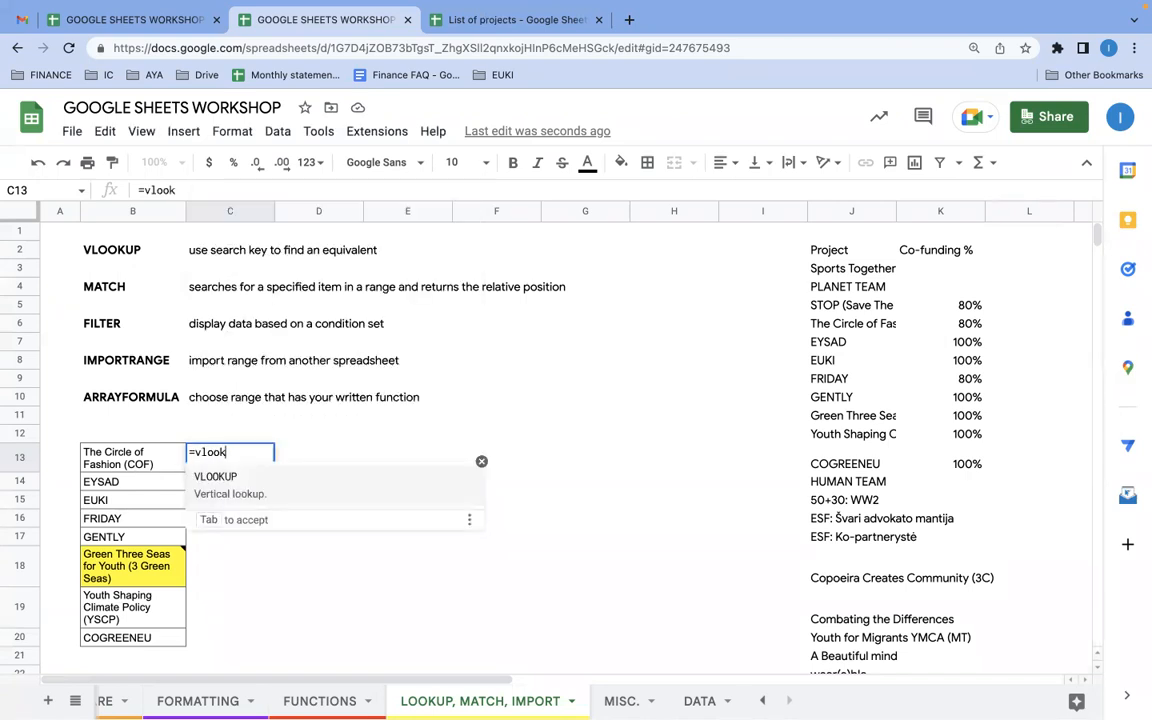
type("upp")
key("BackSpace")
type("(")
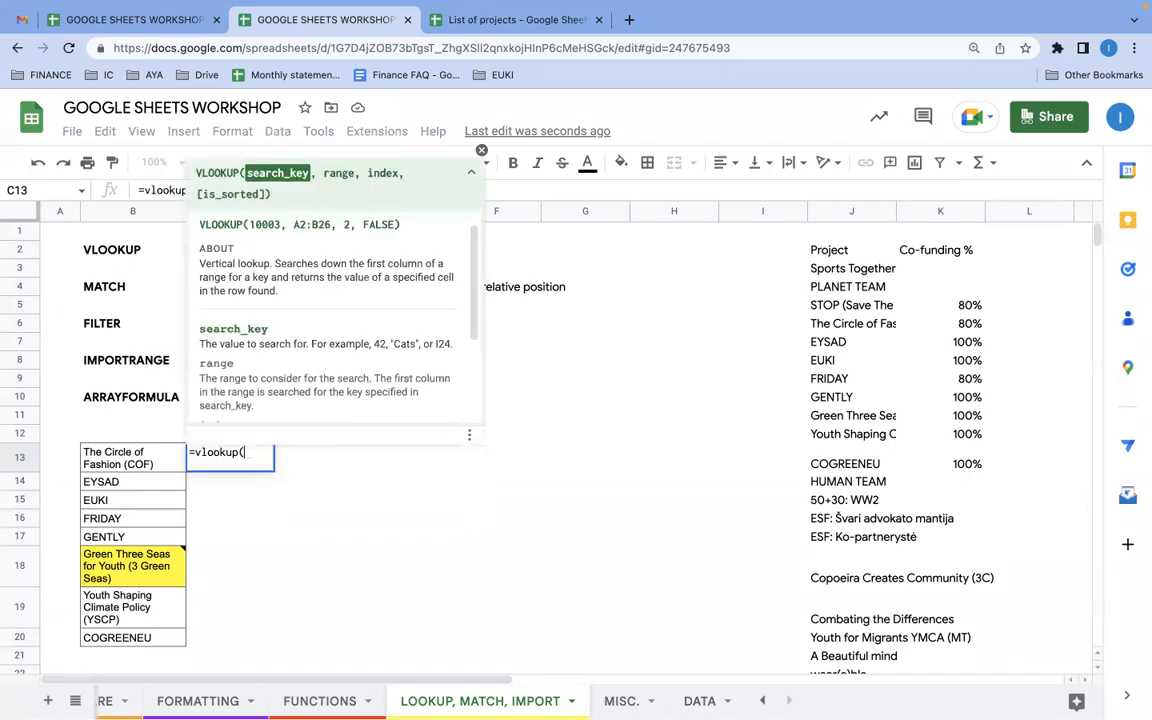
left_click(115, 461)
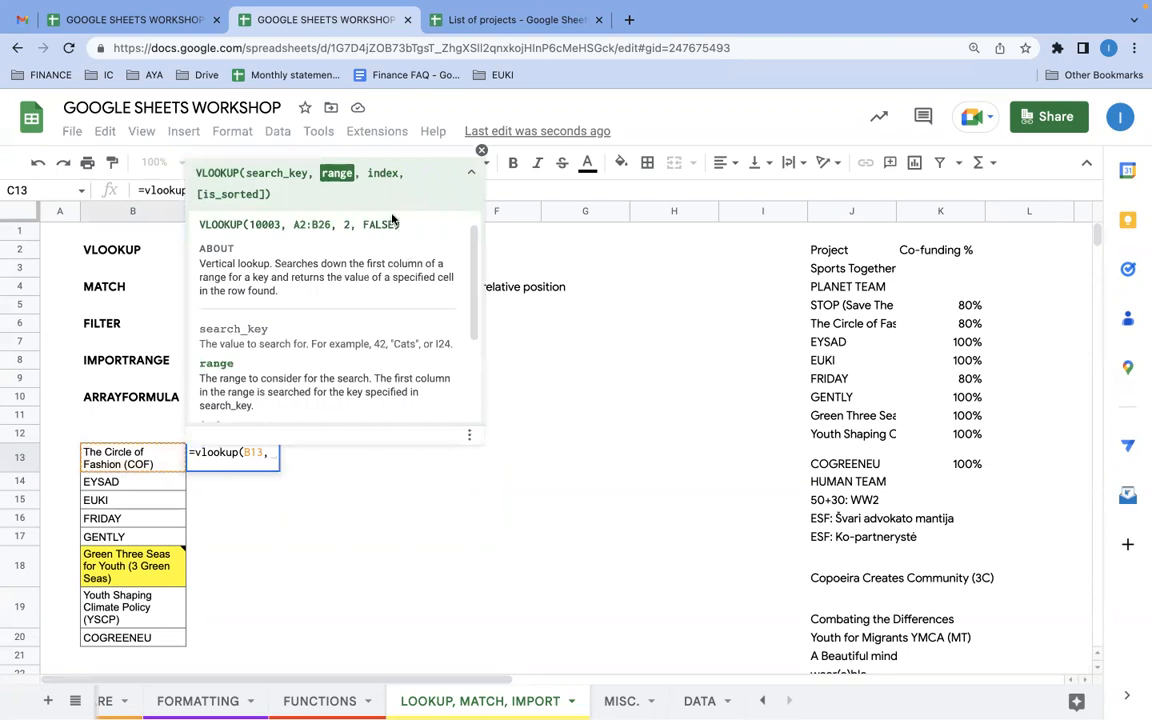
Complete the VLOOKUP formula in C13 with range J:K, index 2 and is_sorted 0.
left_click(832, 214)
type(",")
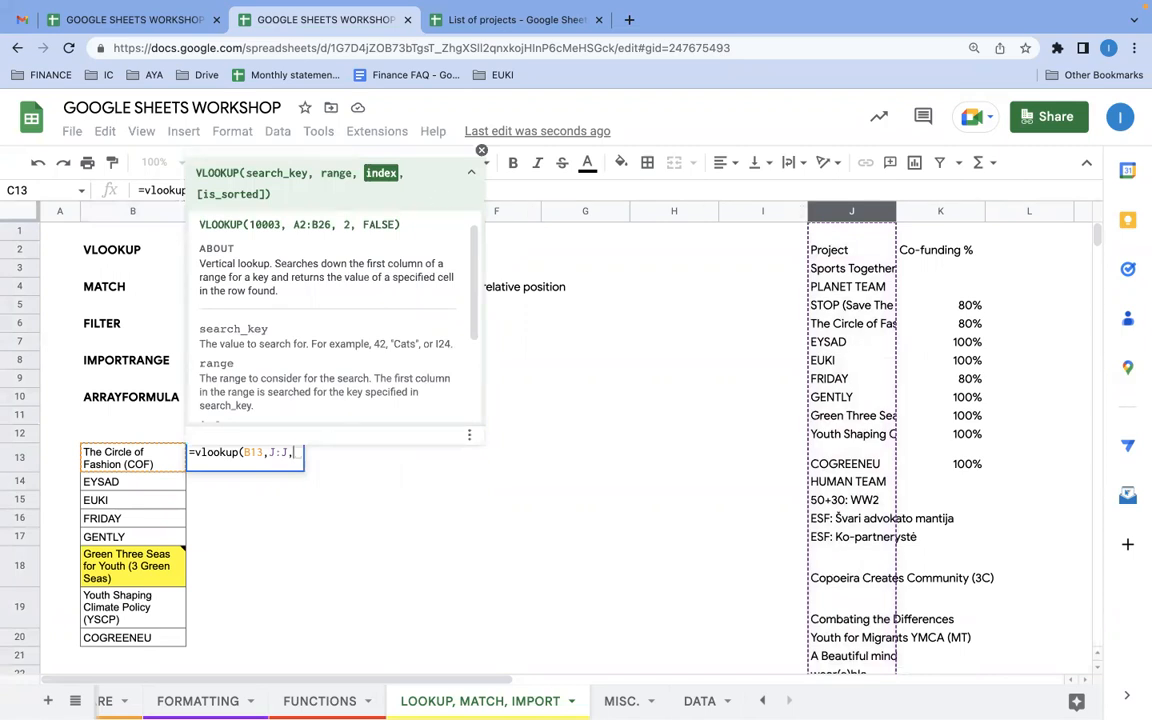
key("BackSpace")
key("BackSpace")
type("K")
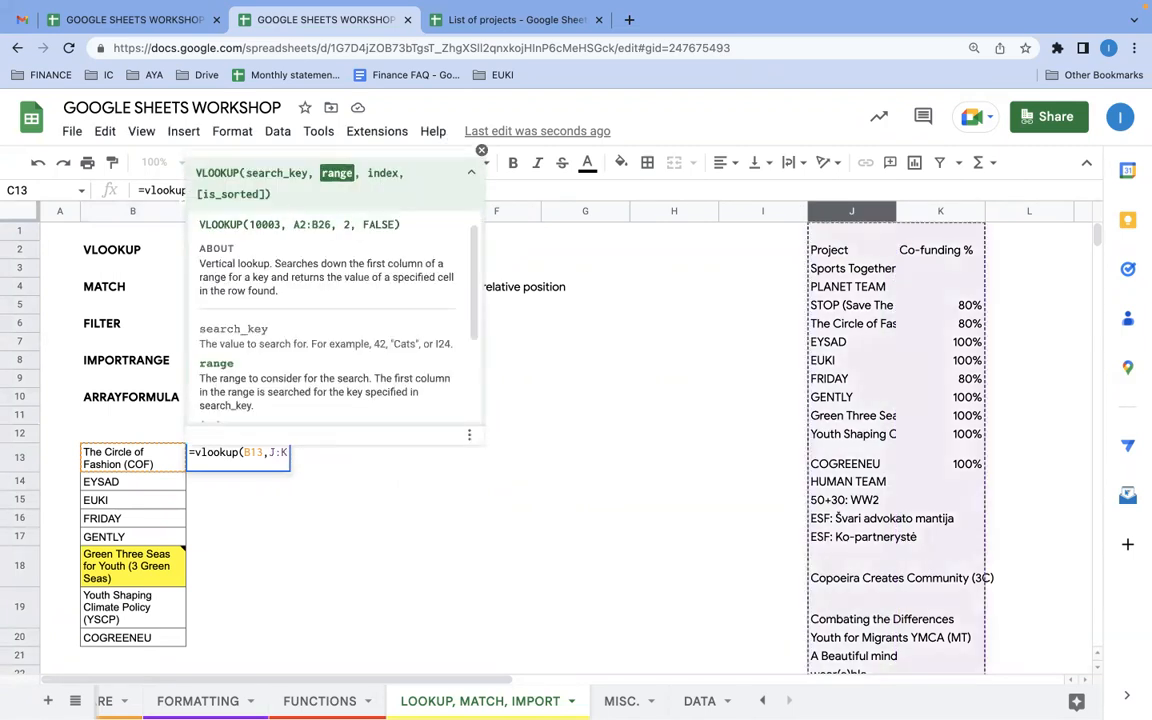
type(",")
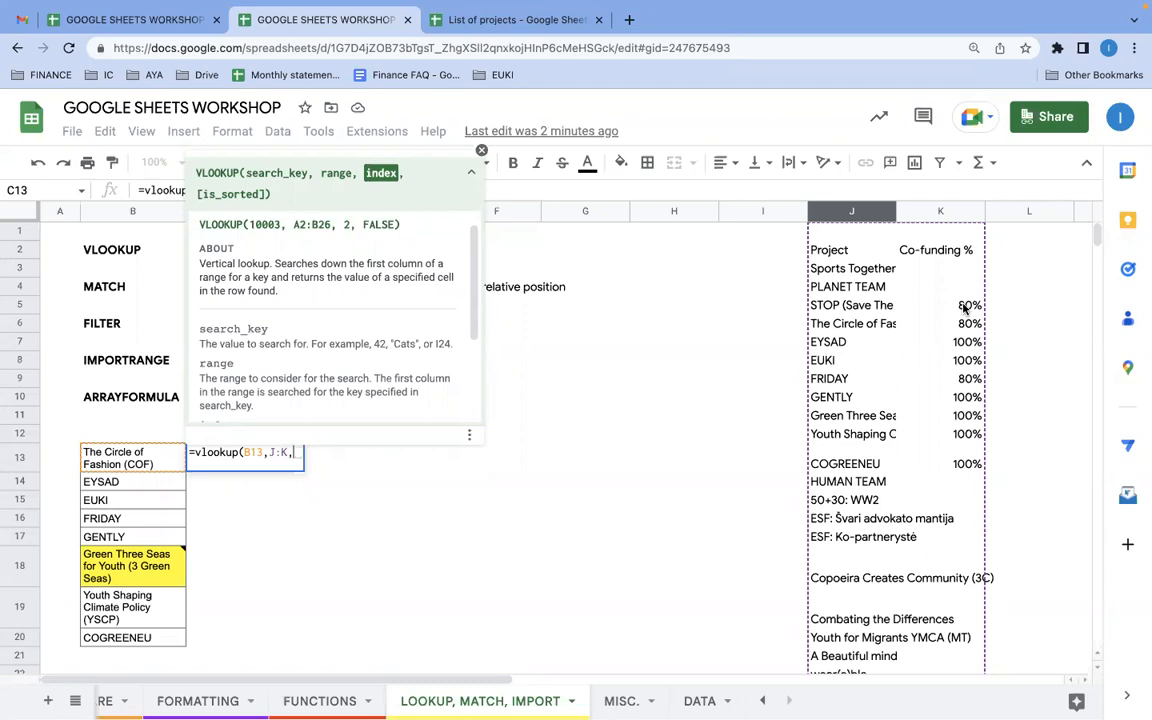
type("2,0")
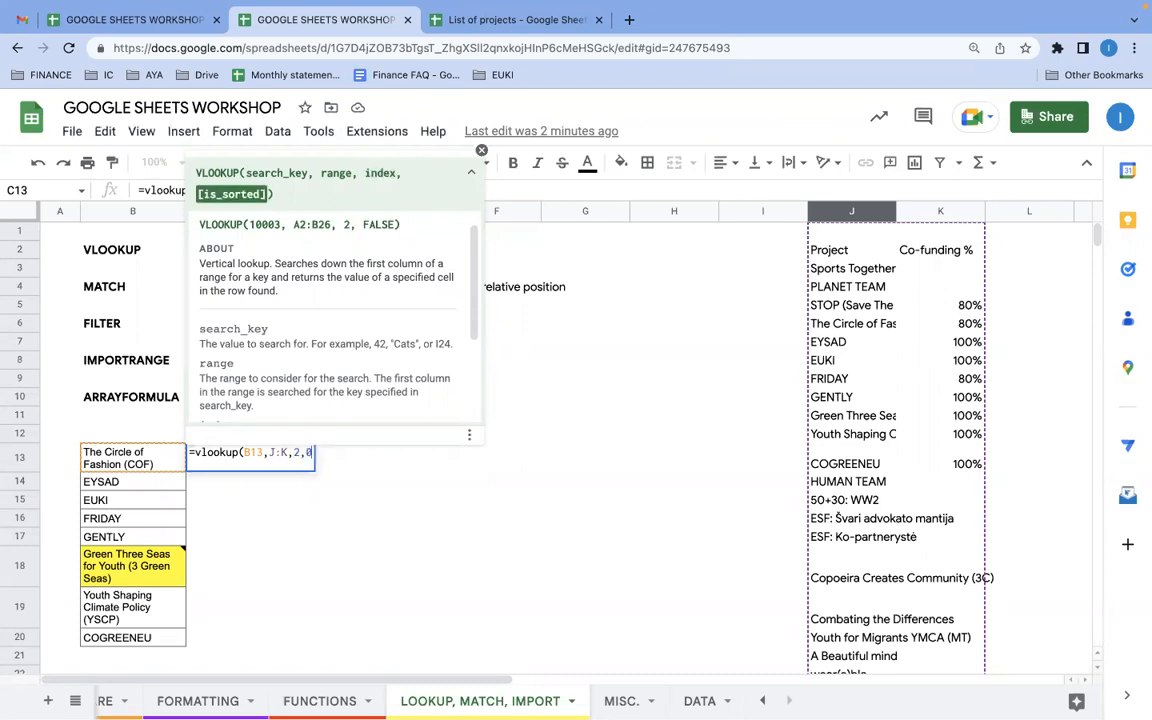
type(")")
key("Return")
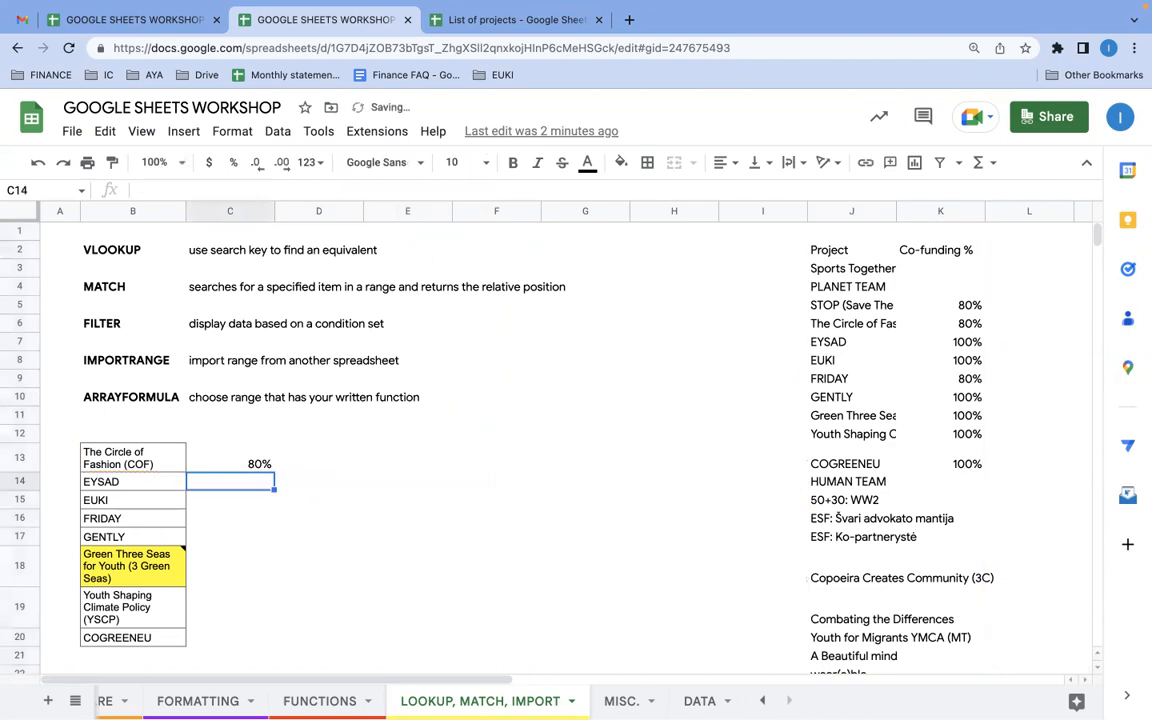
Check the C13 lookup against The Circle of Fashion's imported row and fill the formula down to C20.
left_click(240, 461)
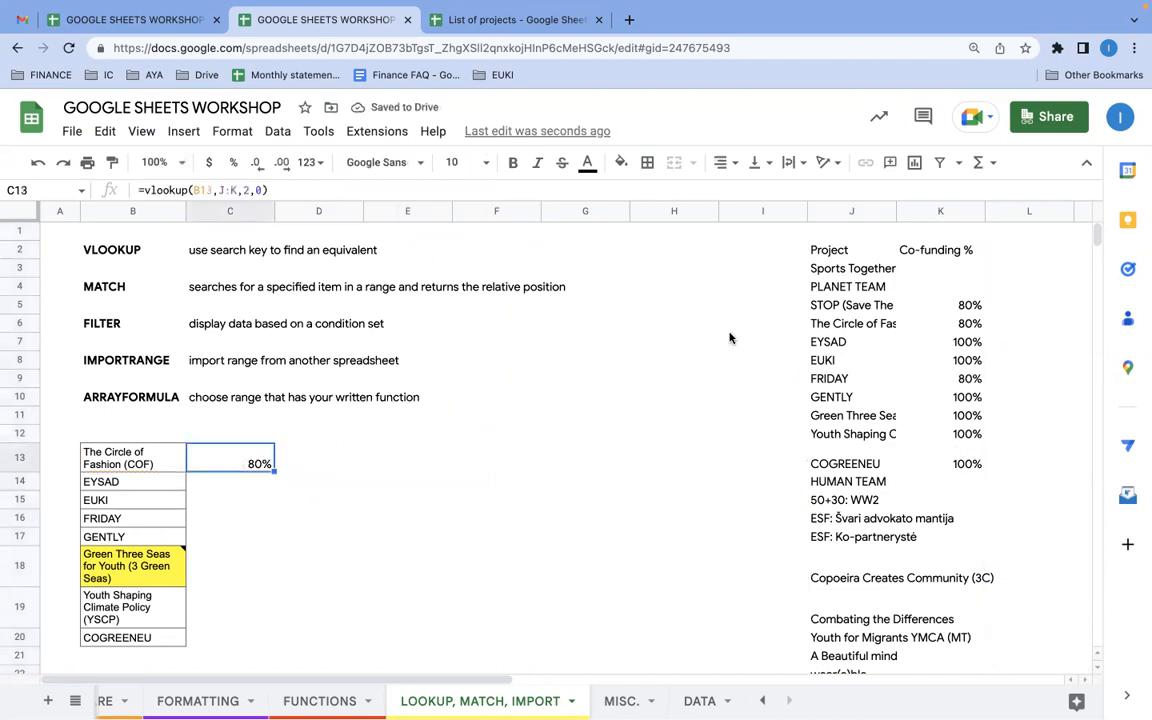
left_click(845, 323)
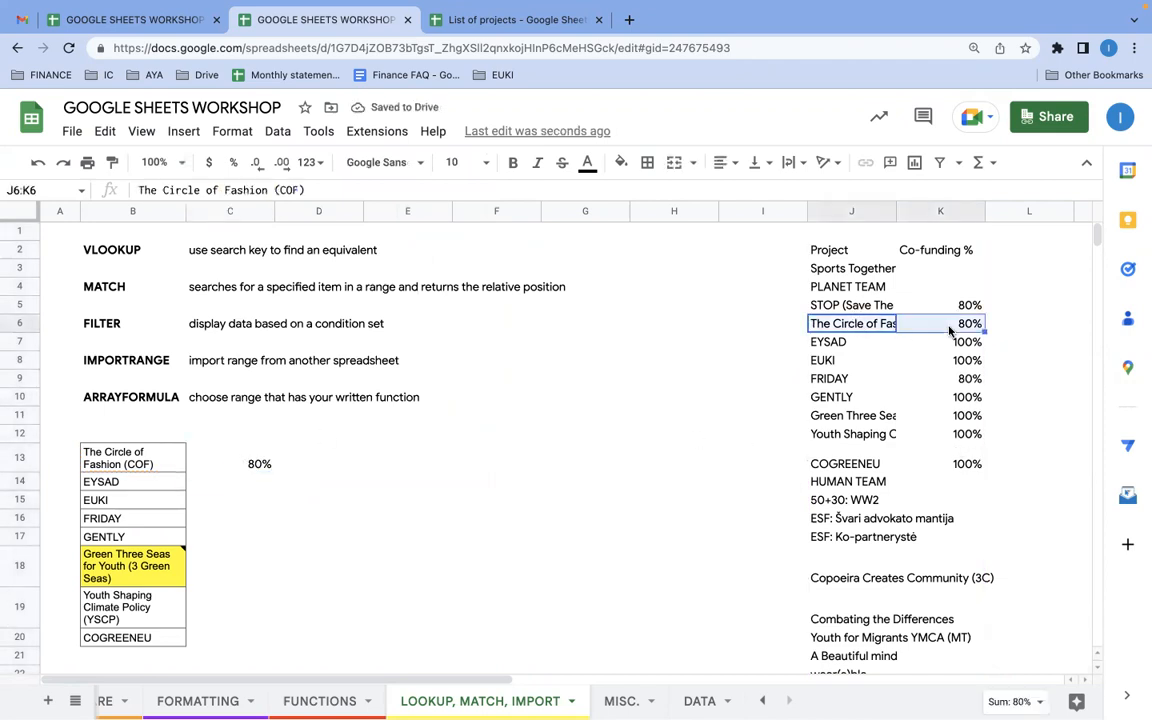
left_click(245, 462)
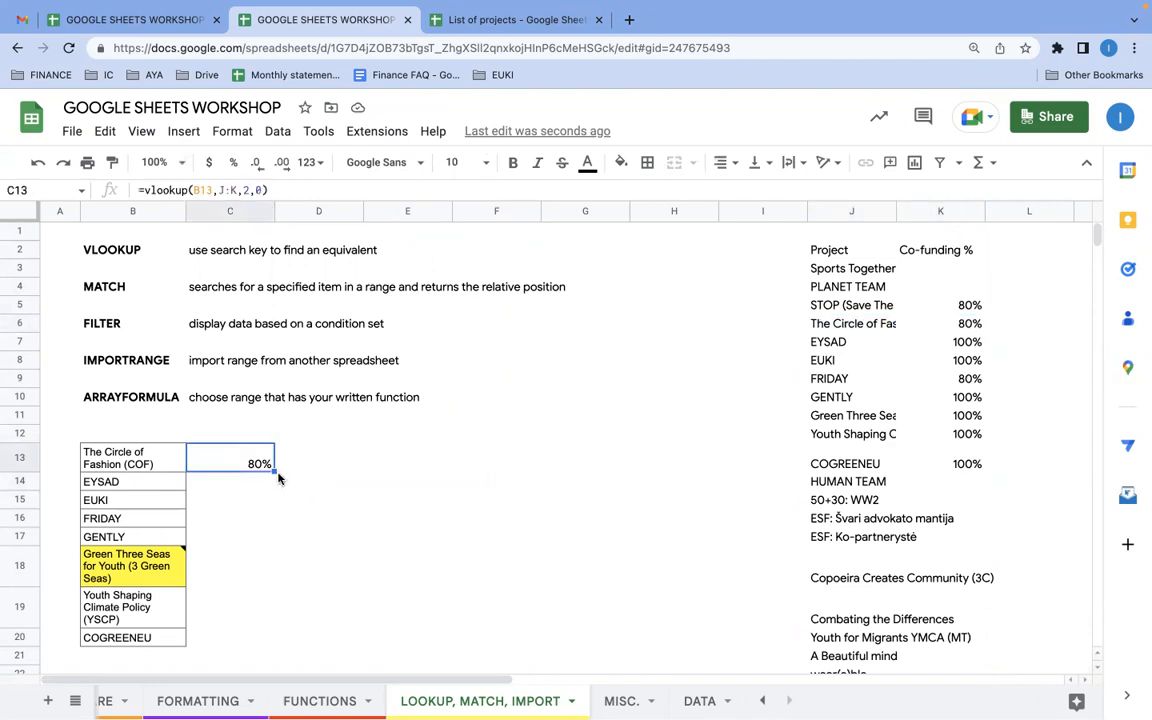
left_click_drag(273, 470, 244, 636)
left_click(419, 560)
scroll(419, 560, "down", 5)
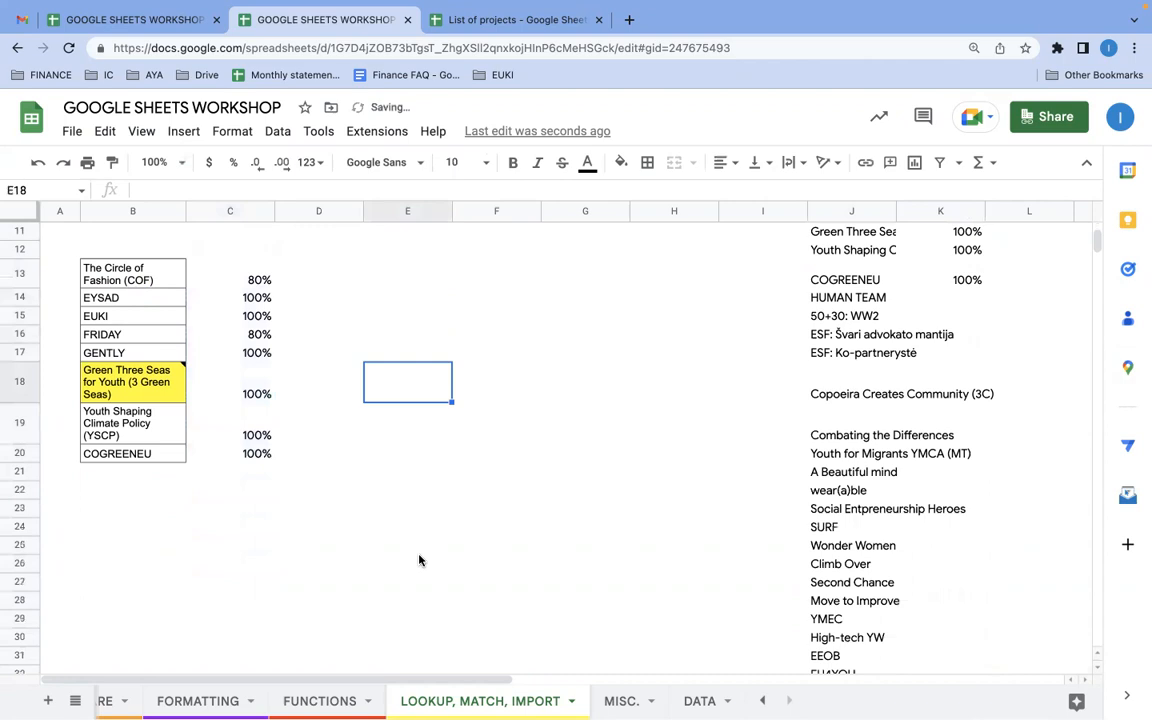
Hide columns J to Q, which hold the imported project names and co-funding percentages.
left_click_drag(237, 280, 219, 455)
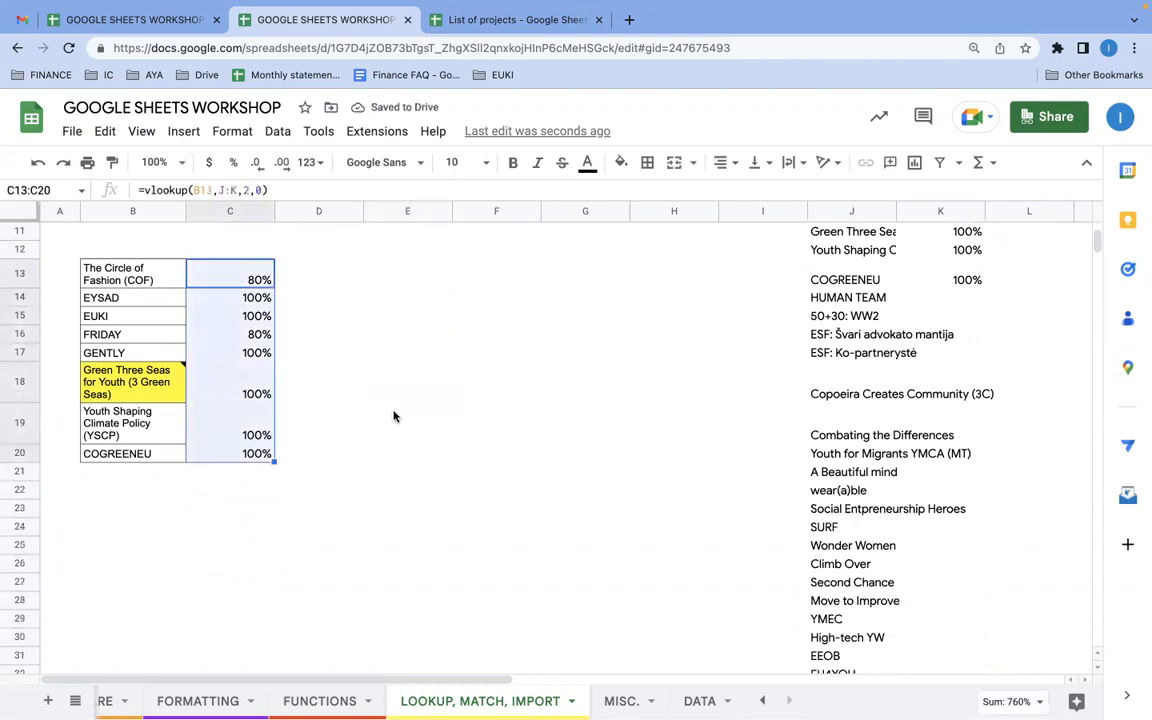
left_click(850, 211)
scroll(684, 380, "up", 5)
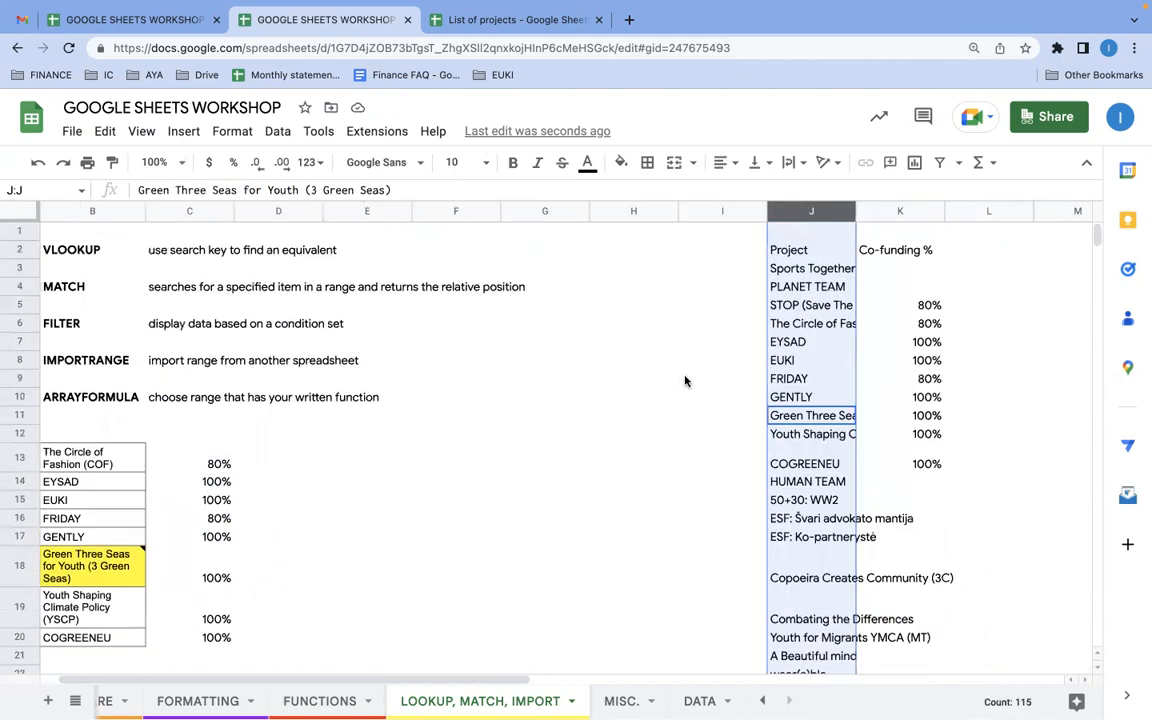
scroll(684, 380, "right", 5)
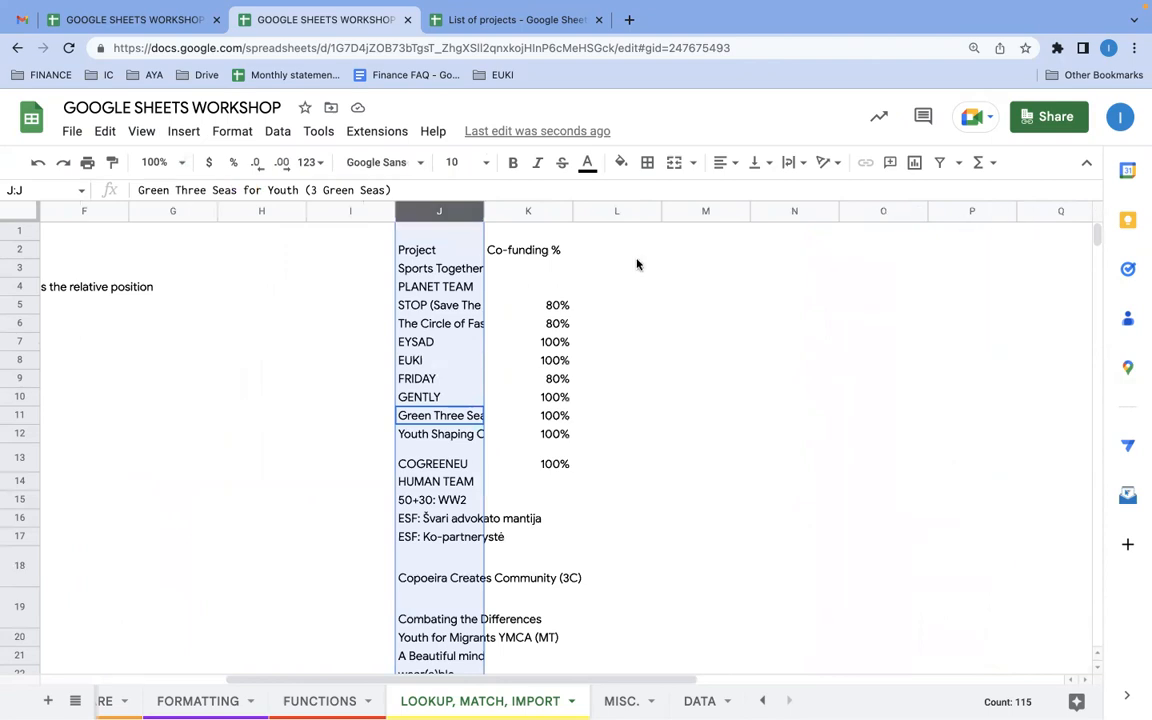
left_click(1033, 212, "shift")
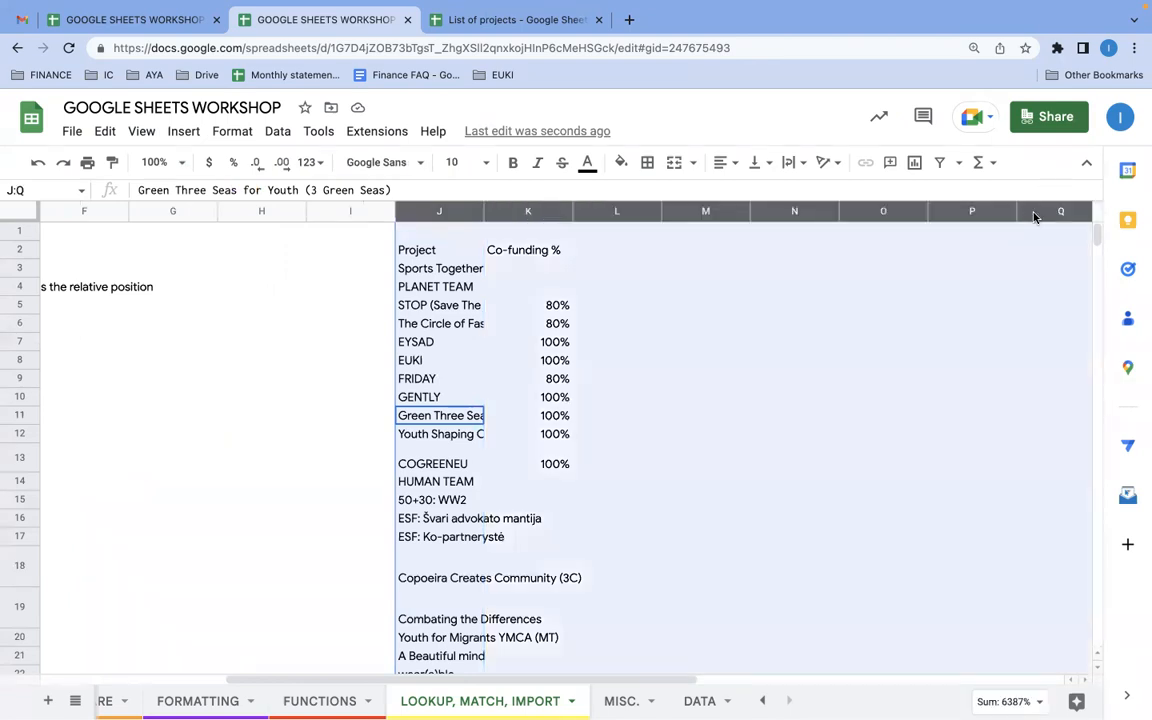
right_click(1034, 214)
left_click(1040, 420)
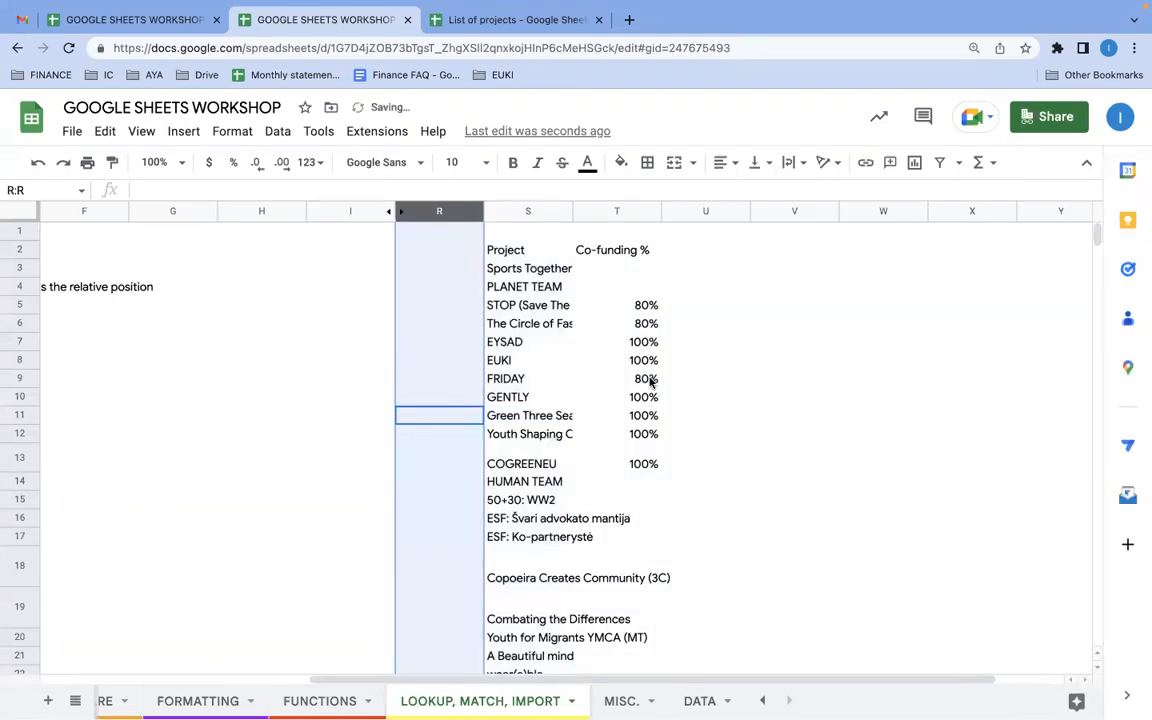
Hide the remaining columns R to Z, including the shifted import output.
scroll(650, 380, "left", 5)
scroll(650, 380, "right", 6)
left_click(975, 210, "shift")
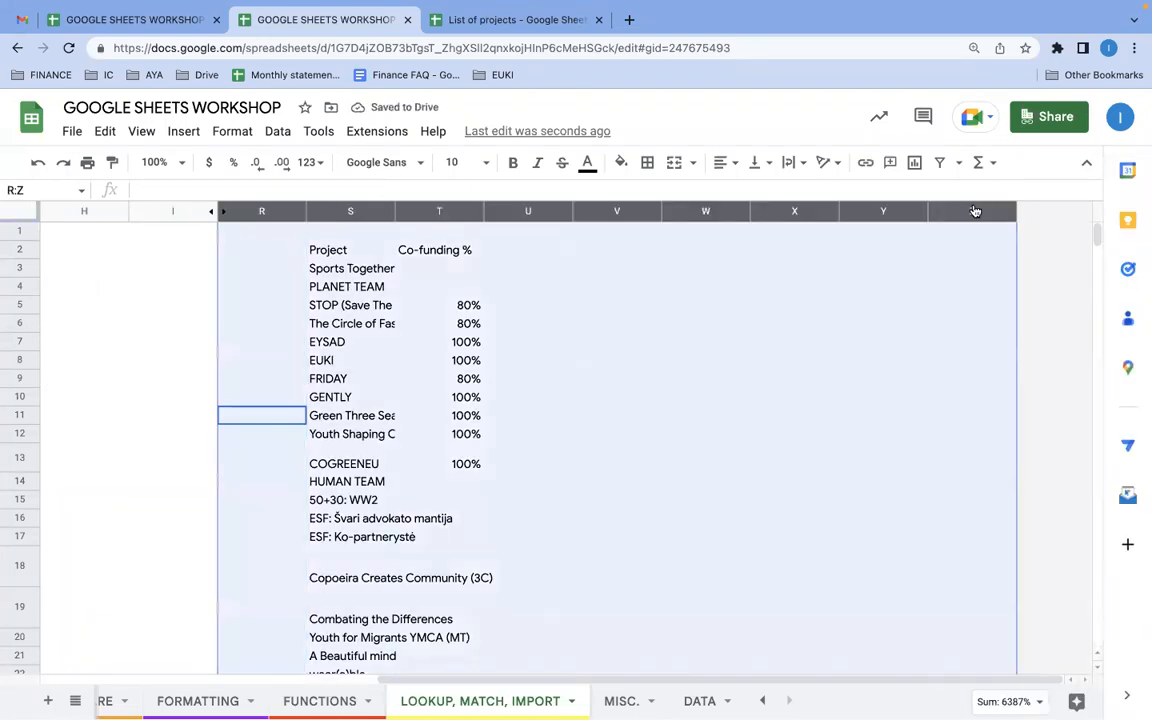
right_click(975, 210)
left_click(985, 416)
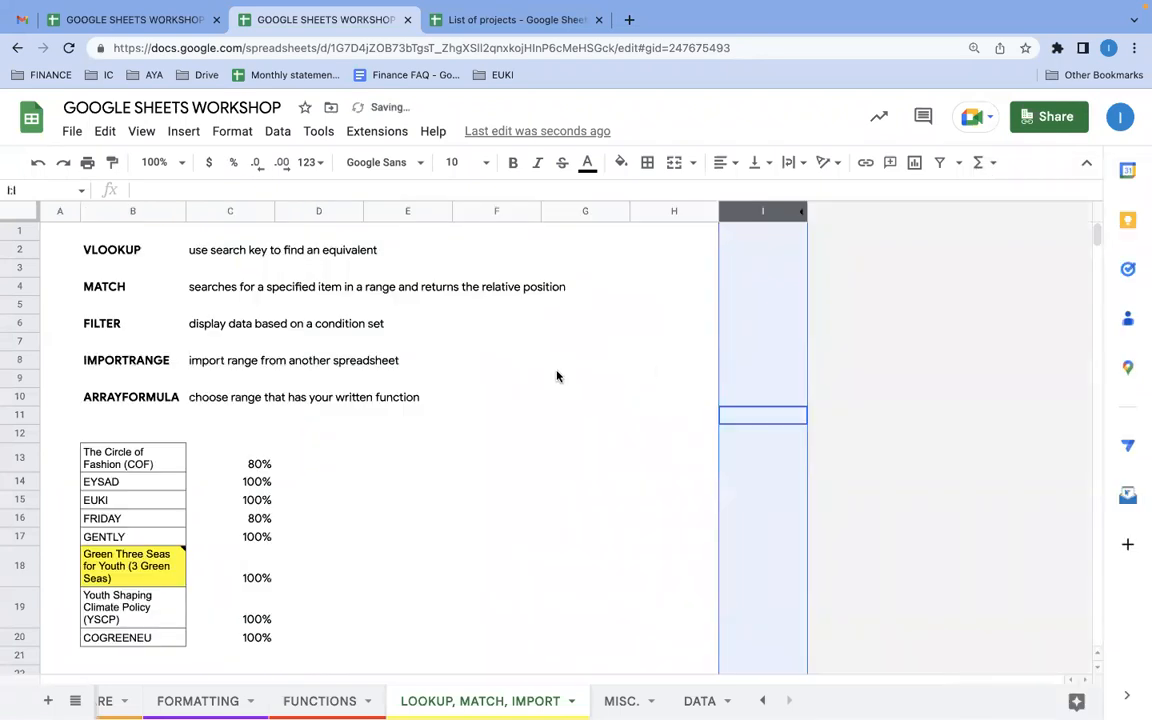
left_click(617, 398)
scroll(617, 401, "down", 4)
scroll(617, 403, "up", 3)
scroll(610, 403, "up", 2)
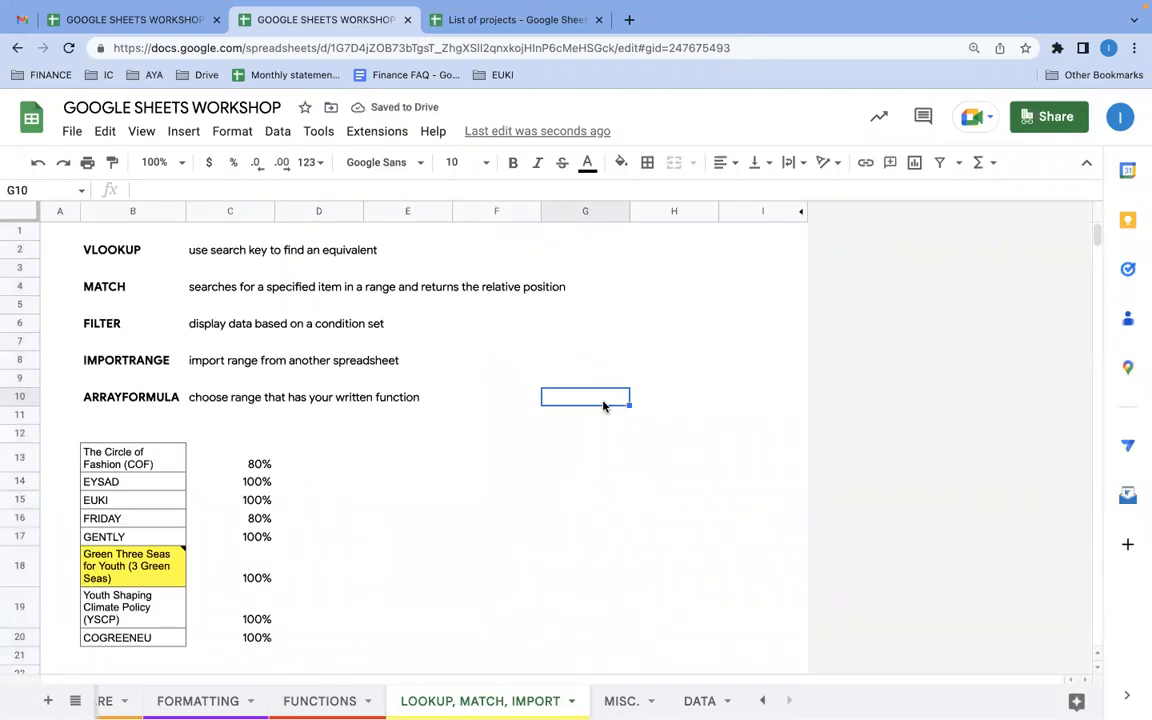
Apply all borders to the lookup results in C13:C20 and align them vertically to the middle.
left_click_drag(219, 470, 206, 638)
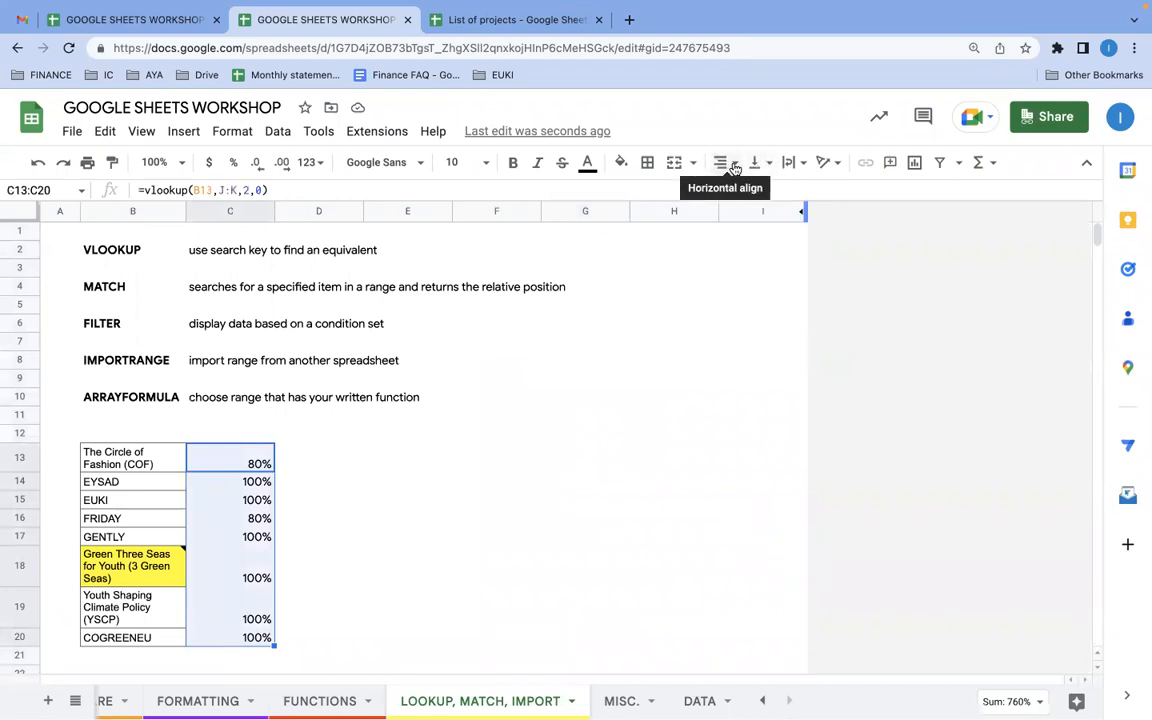
left_click(647, 162)
left_click(656, 200)
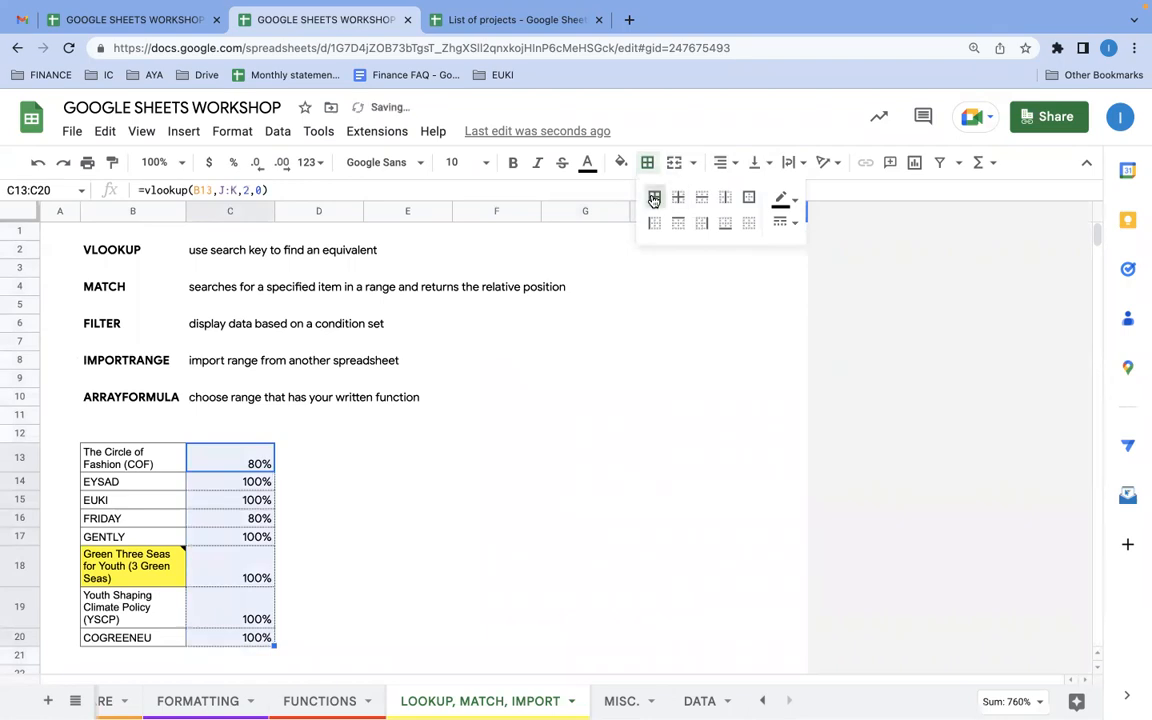
left_click(761, 163)
left_click(778, 195)
left_click(362, 433)
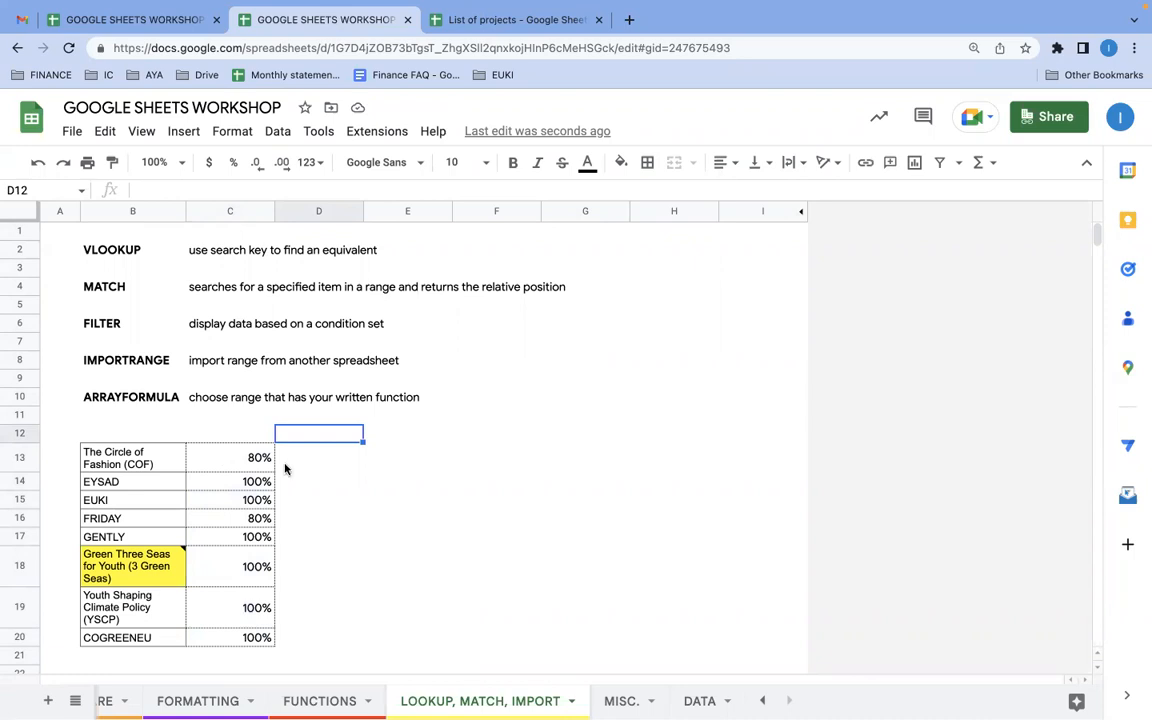
left_click(456, 481)
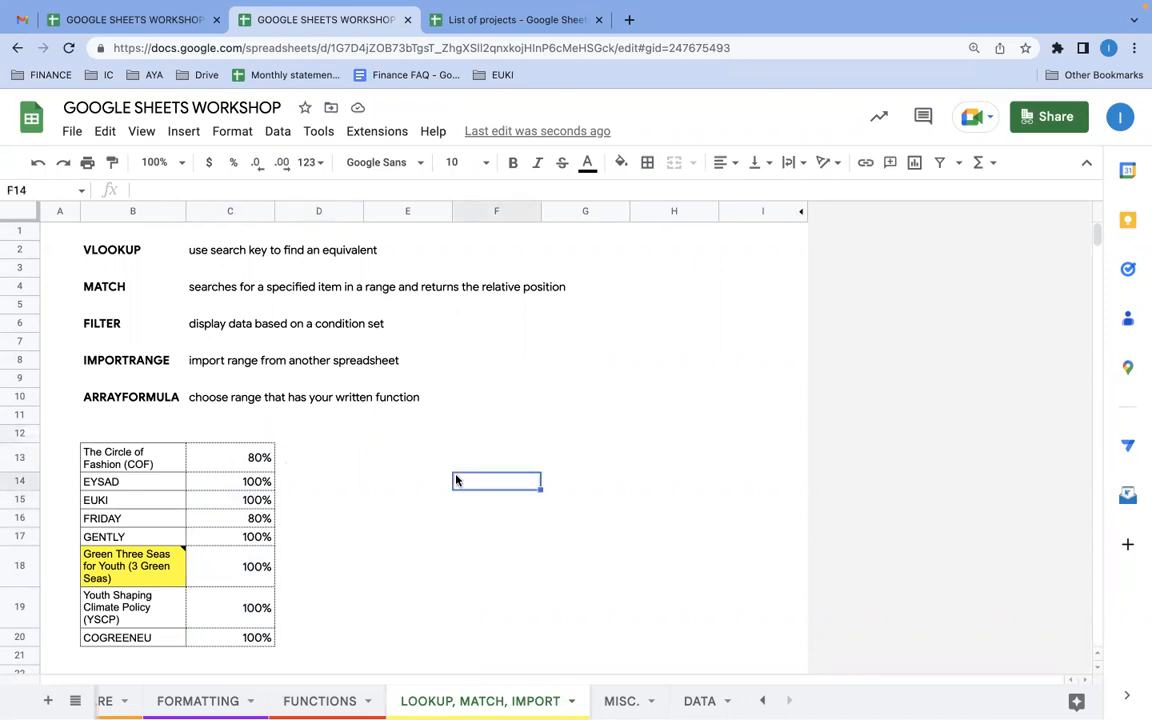
left_click(367, 463)
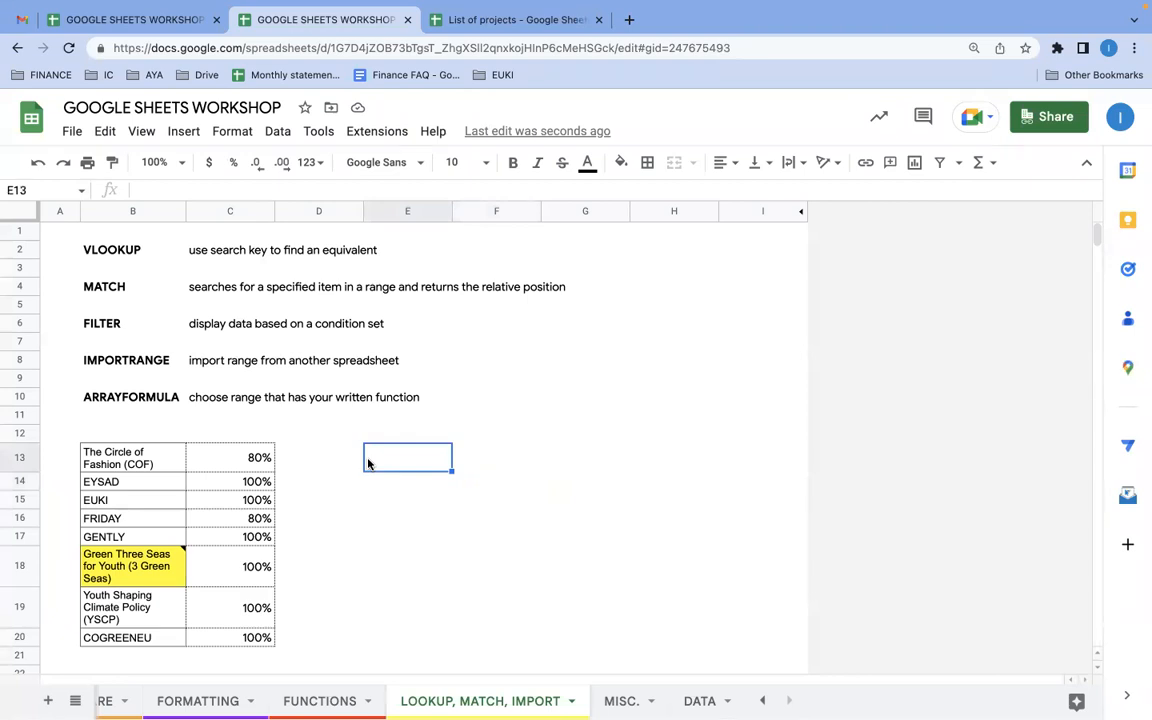
left_click(319, 700)
left_click(424, 700)
Begin an ARRAYFORMULA function in cell D13.
left_click(316, 460)
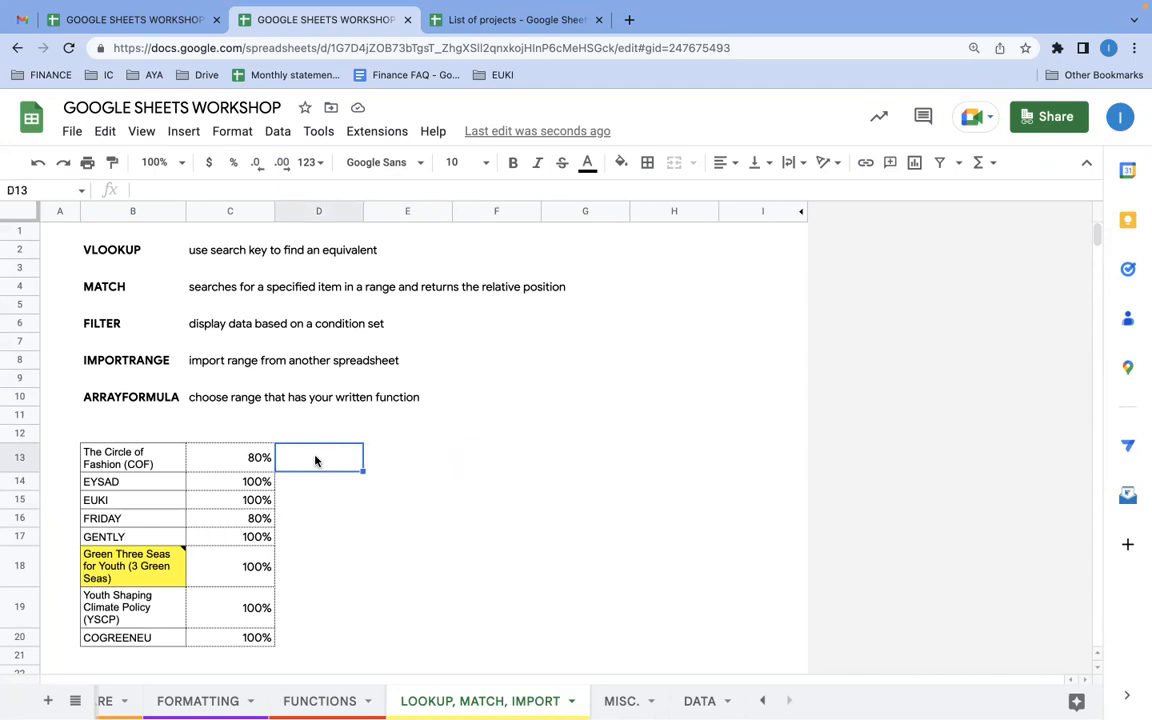
type("=")
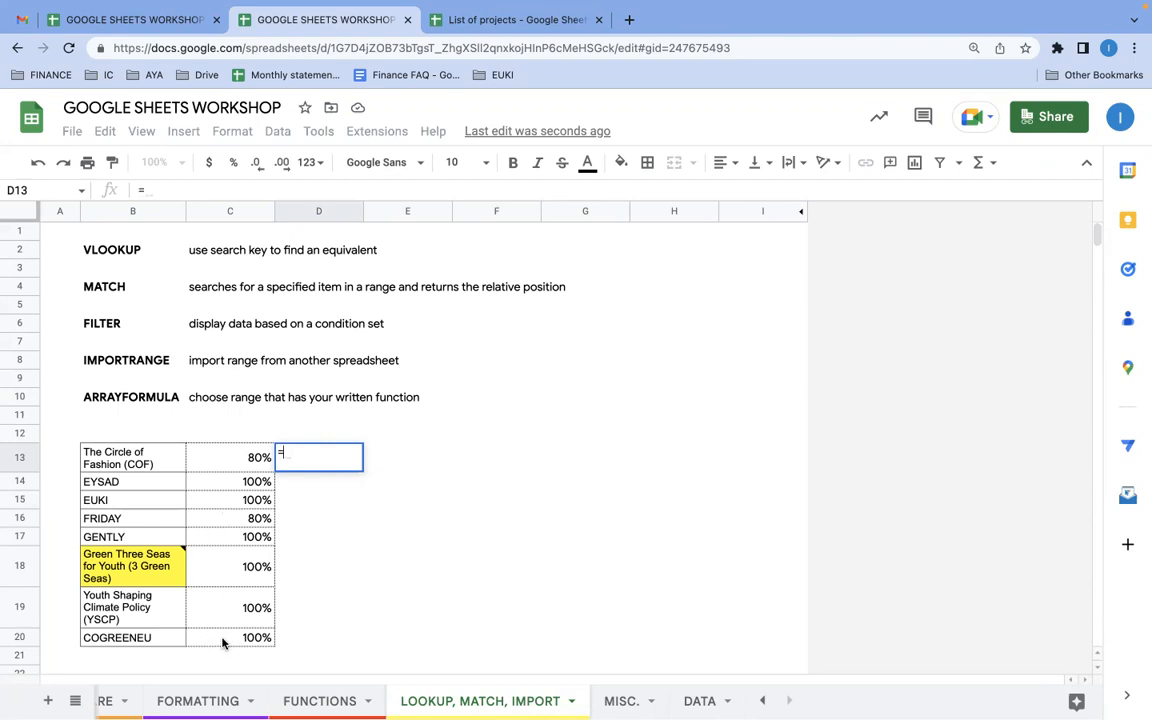
type("arrayform")
key("BackSpace")
type("ula")
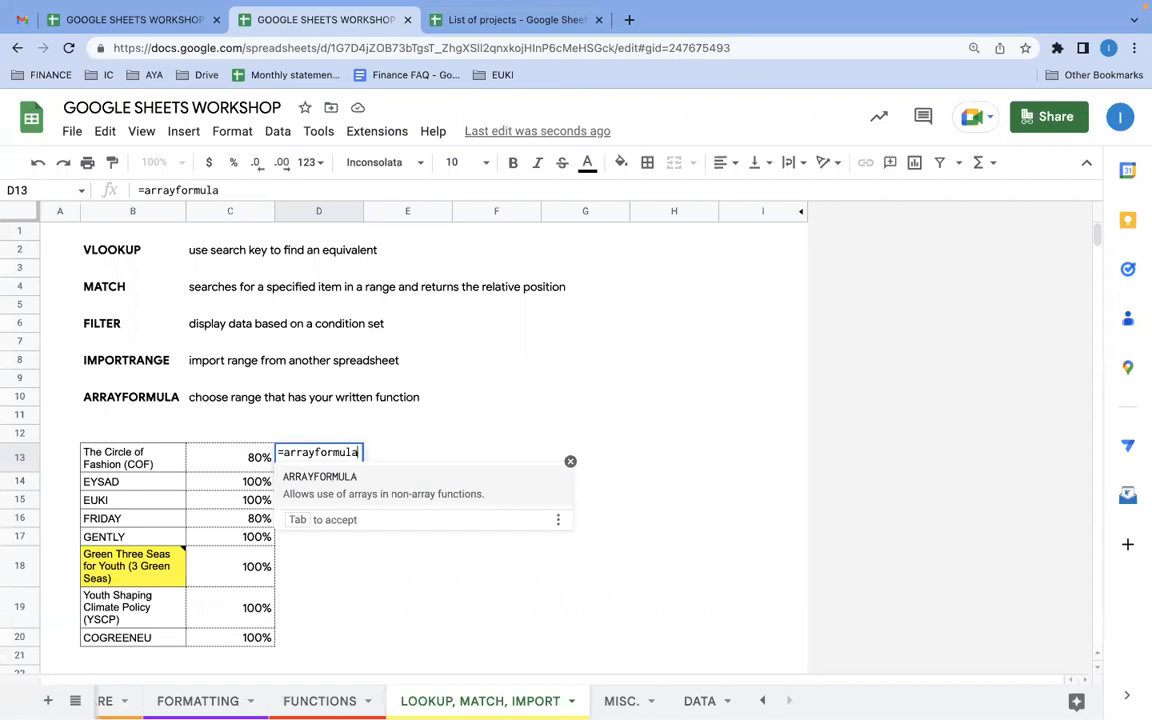
type("(")
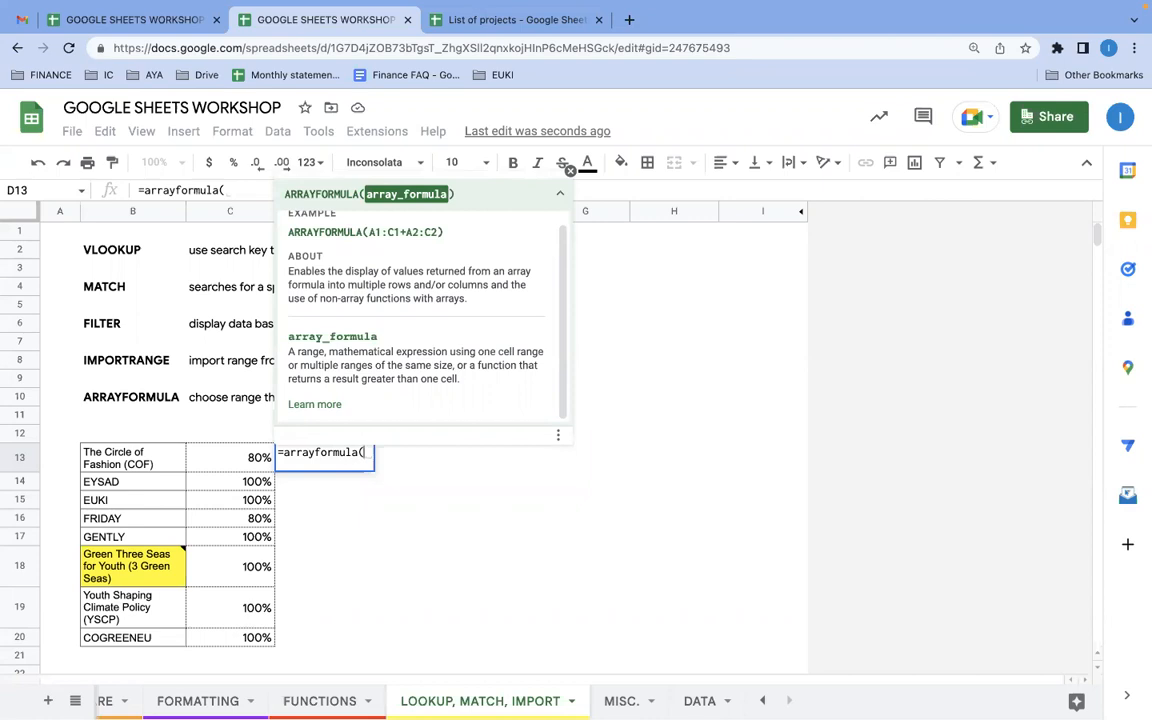
Open the Monthly finances spreadsheet in a new browser tab, go to the 2023 January sheet and dismiss the update notice.
left_click(629, 22)
type("month")
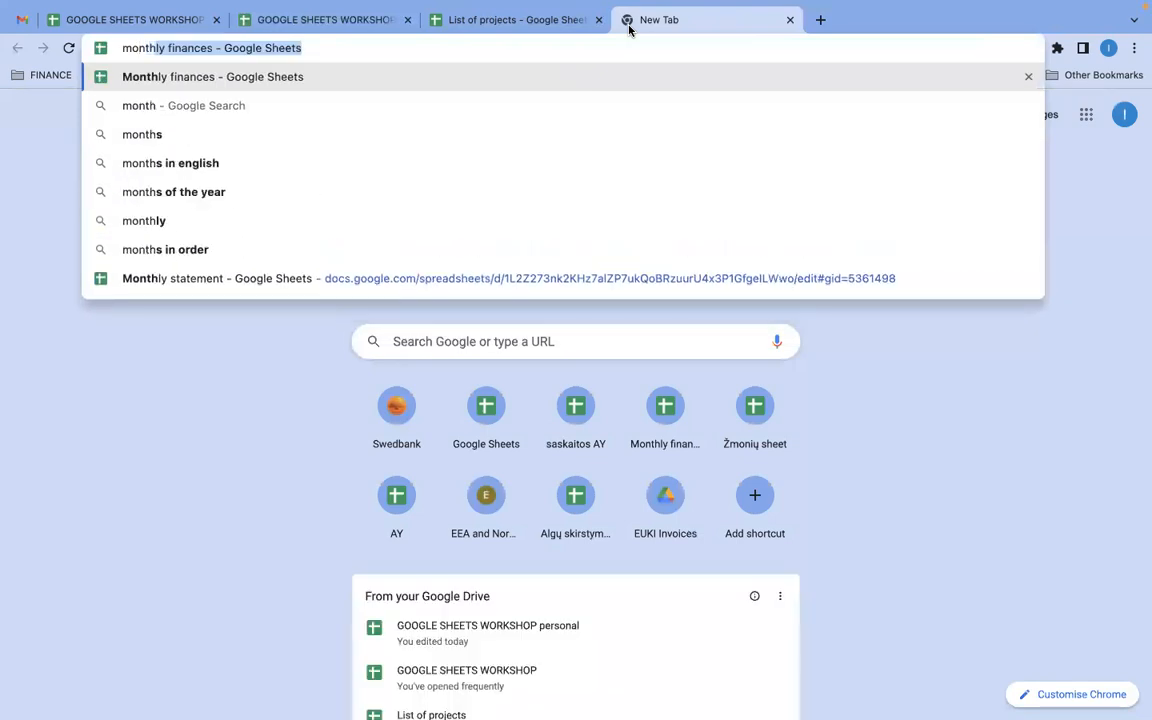
key("Return")
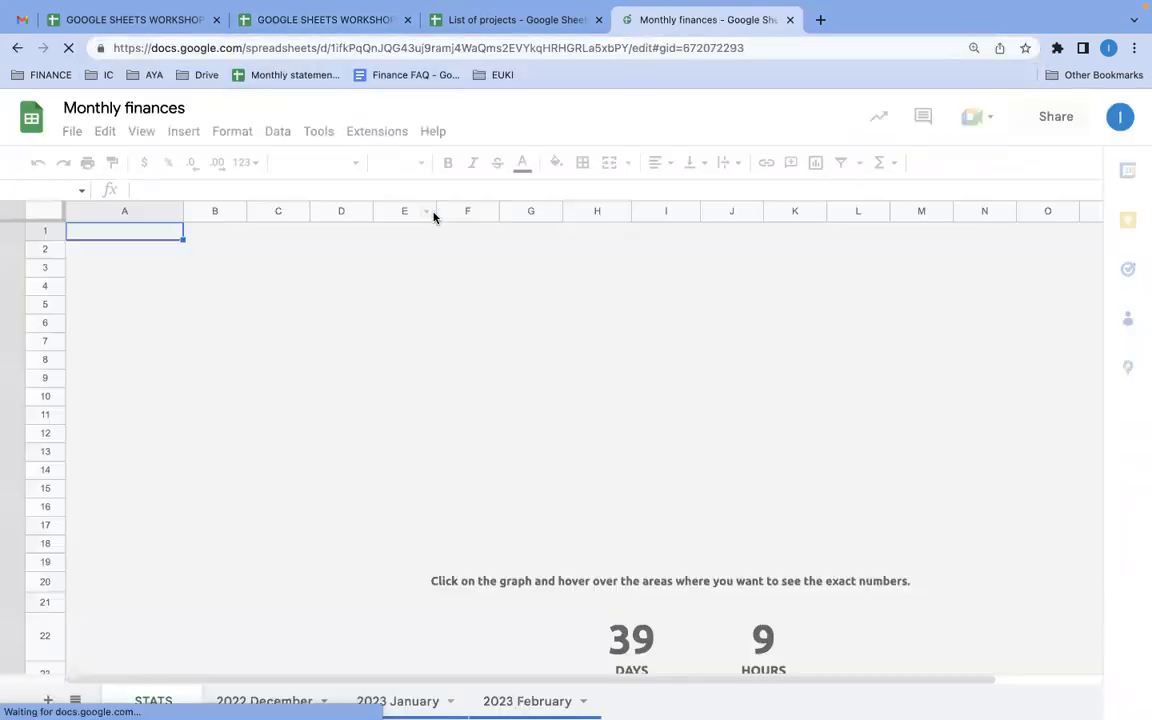
left_click(366, 698)
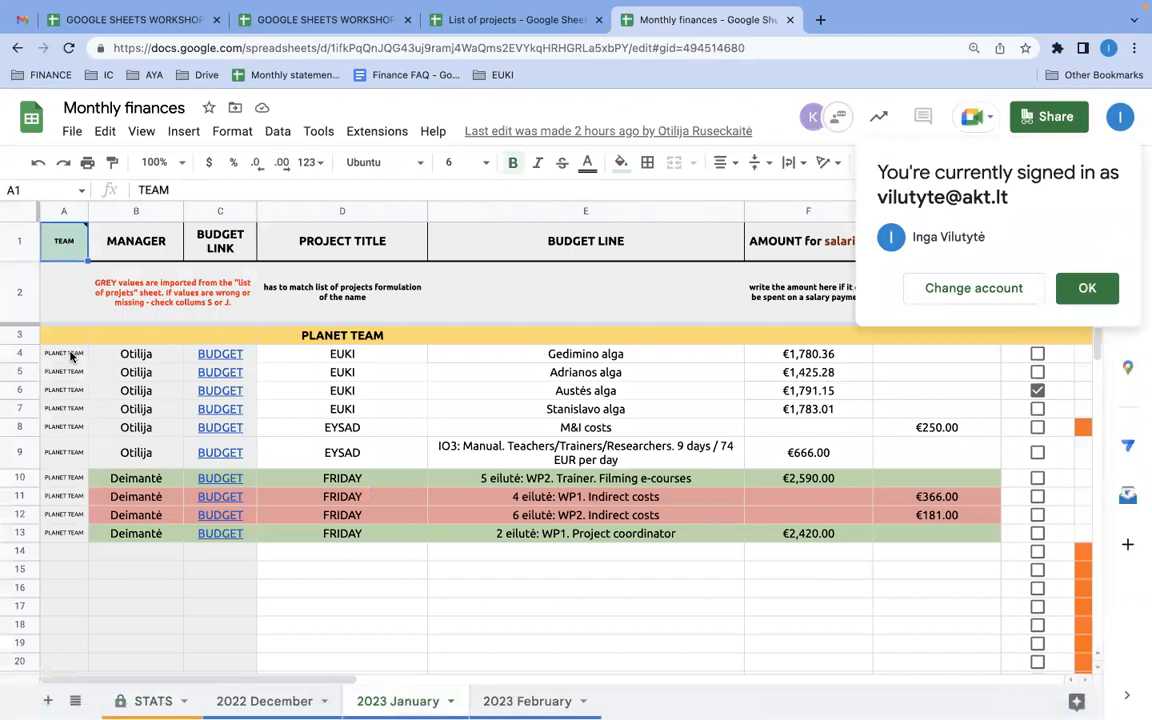
left_click(63, 353)
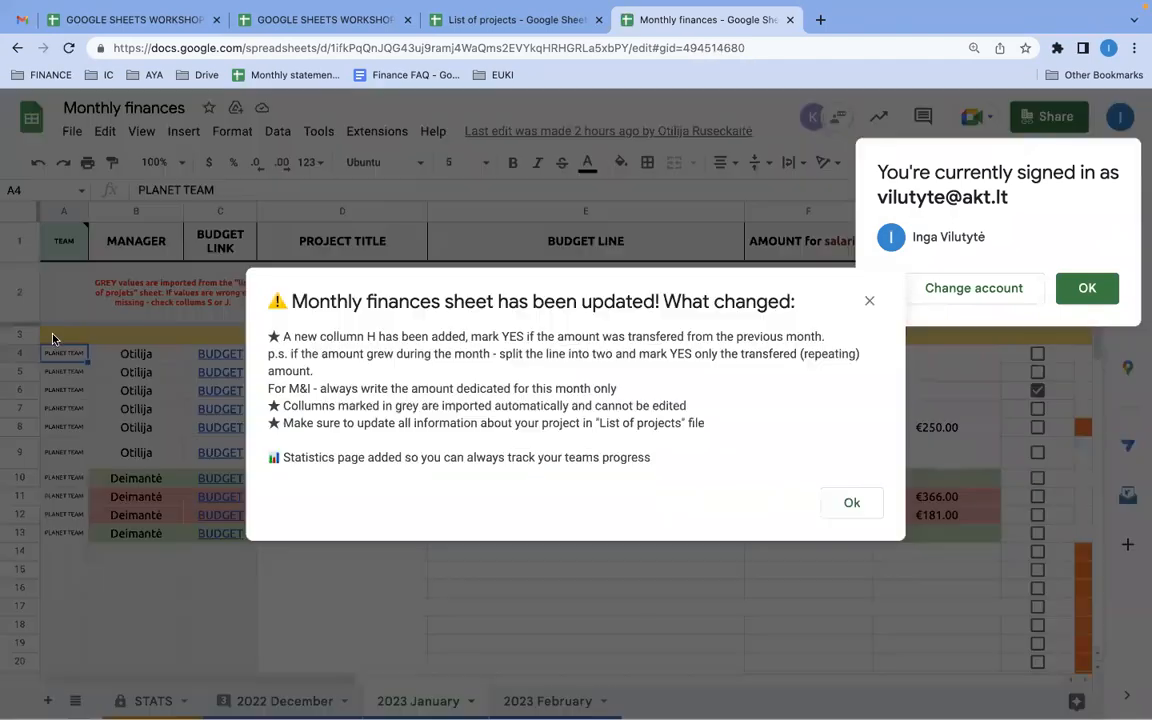
left_click(846, 503)
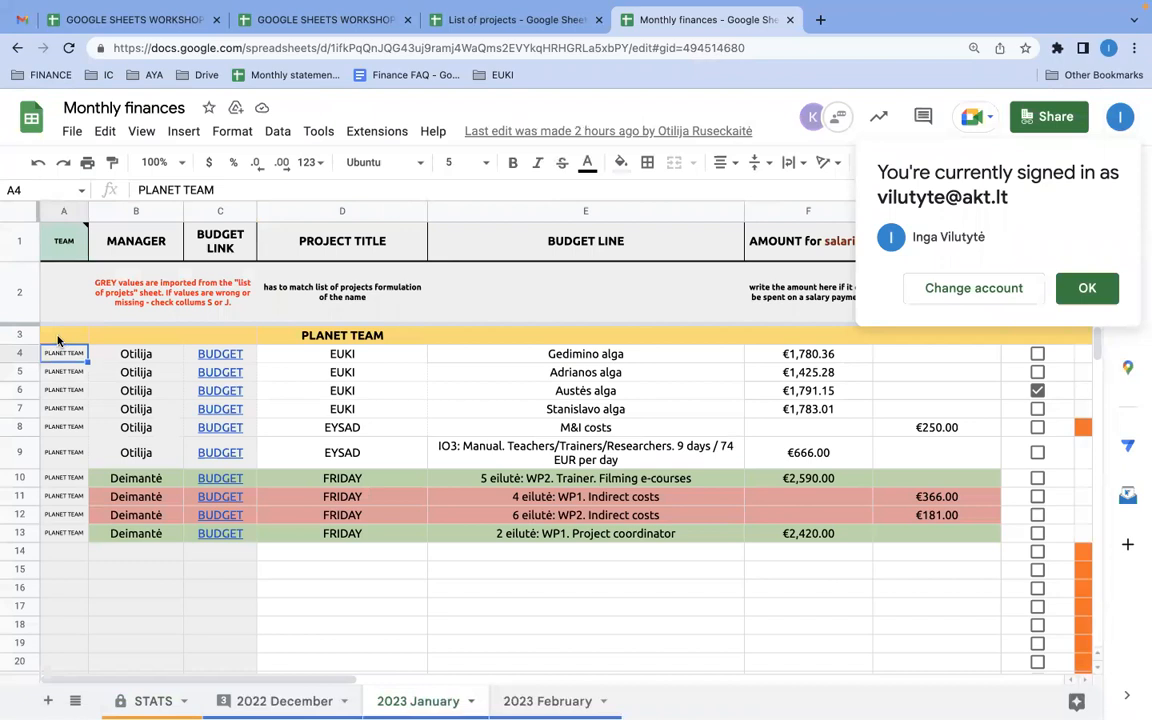
Check the TEAM column cells A1 to A5 in the 2023 January sheet for the array formula.
key("Up")
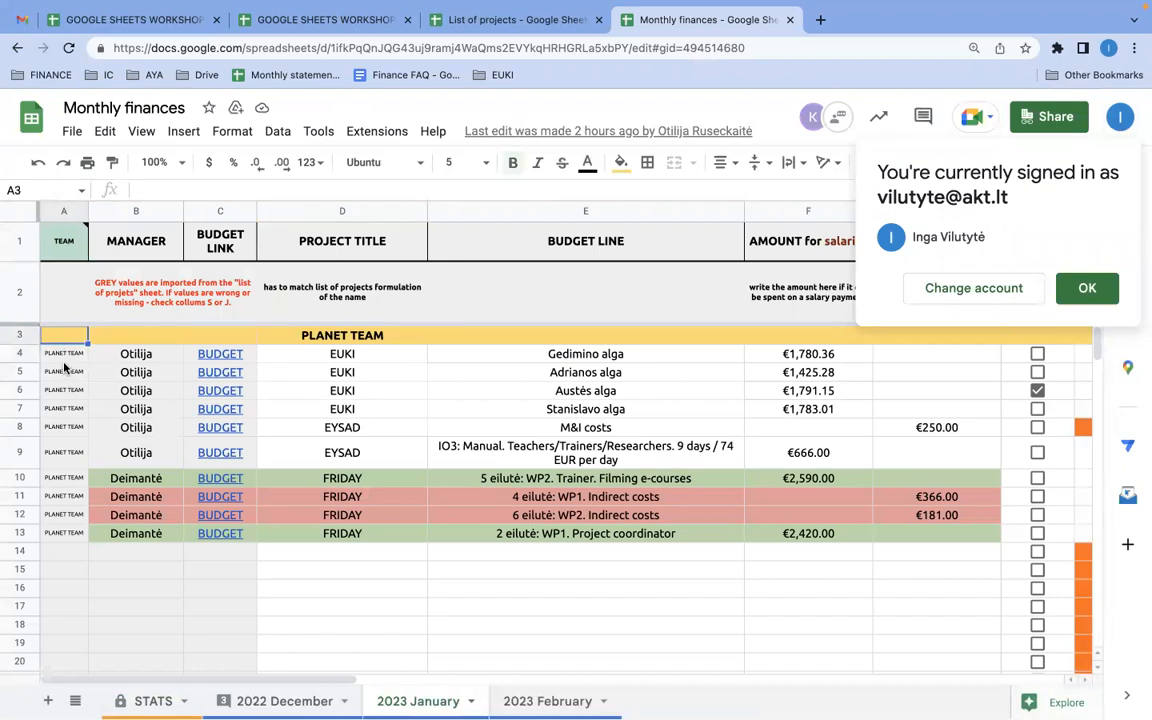
left_click(62, 270)
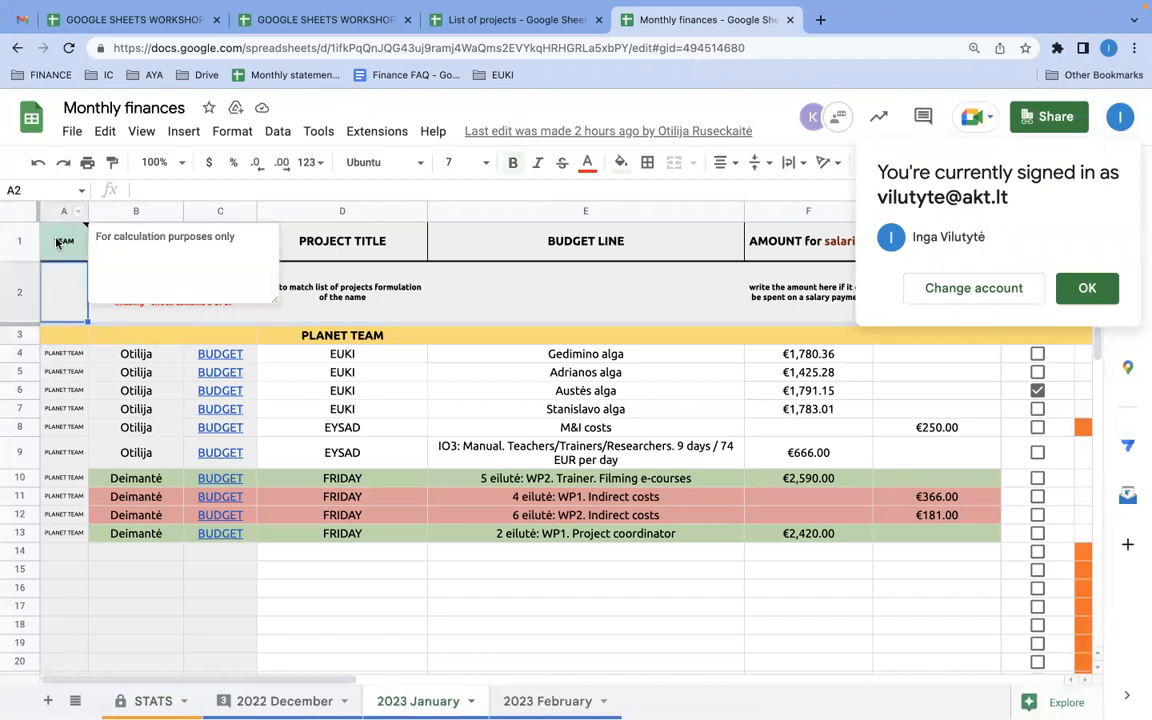
left_click(57, 241)
left_click(60, 355)
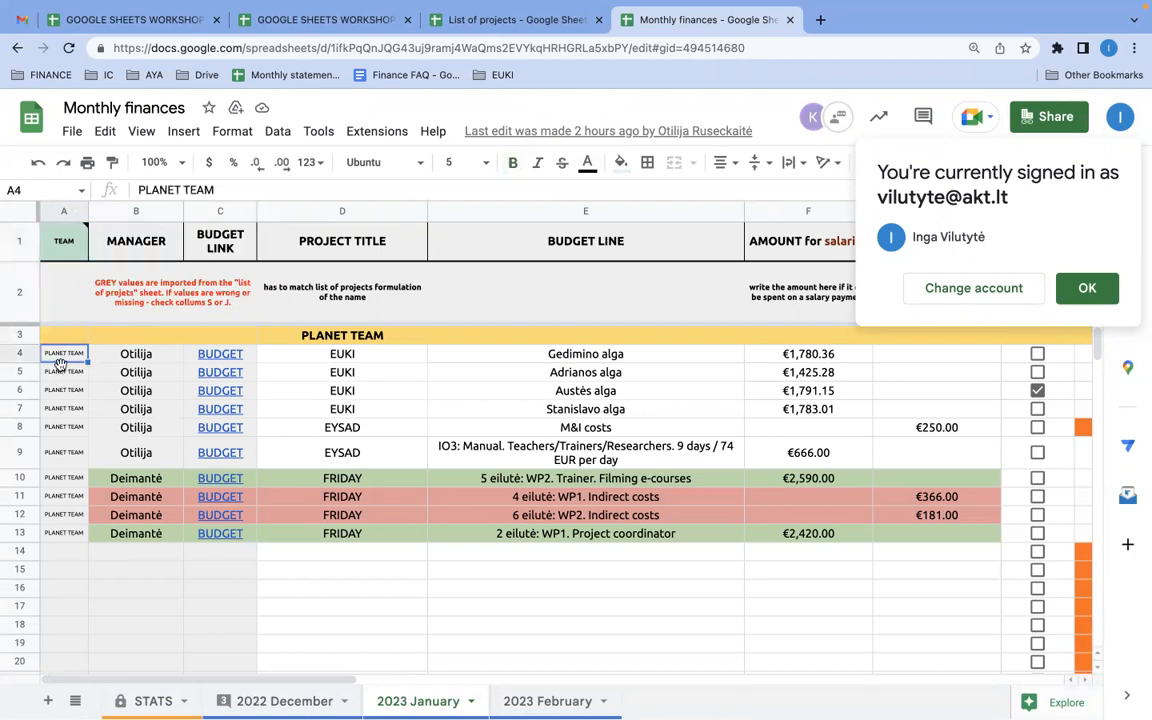
left_click(58, 370)
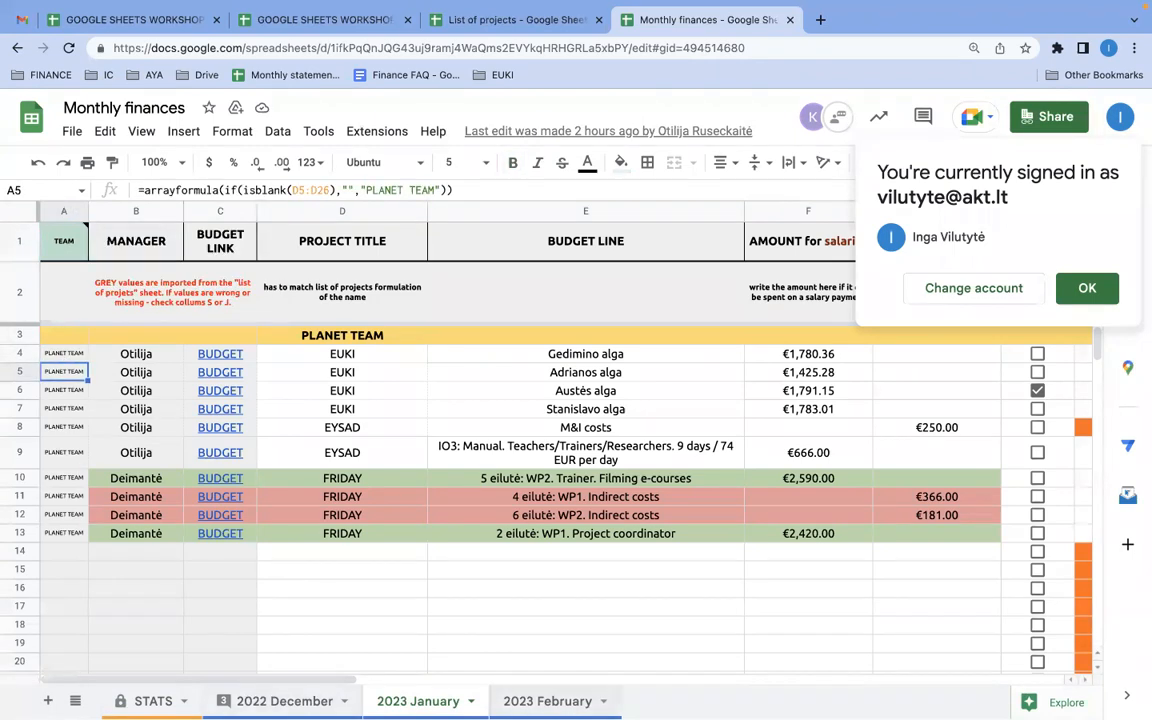
Go to the 2022 December sheet and open the array formula in cell A4 for examination.
left_click(547, 702)
left_click(284, 702)
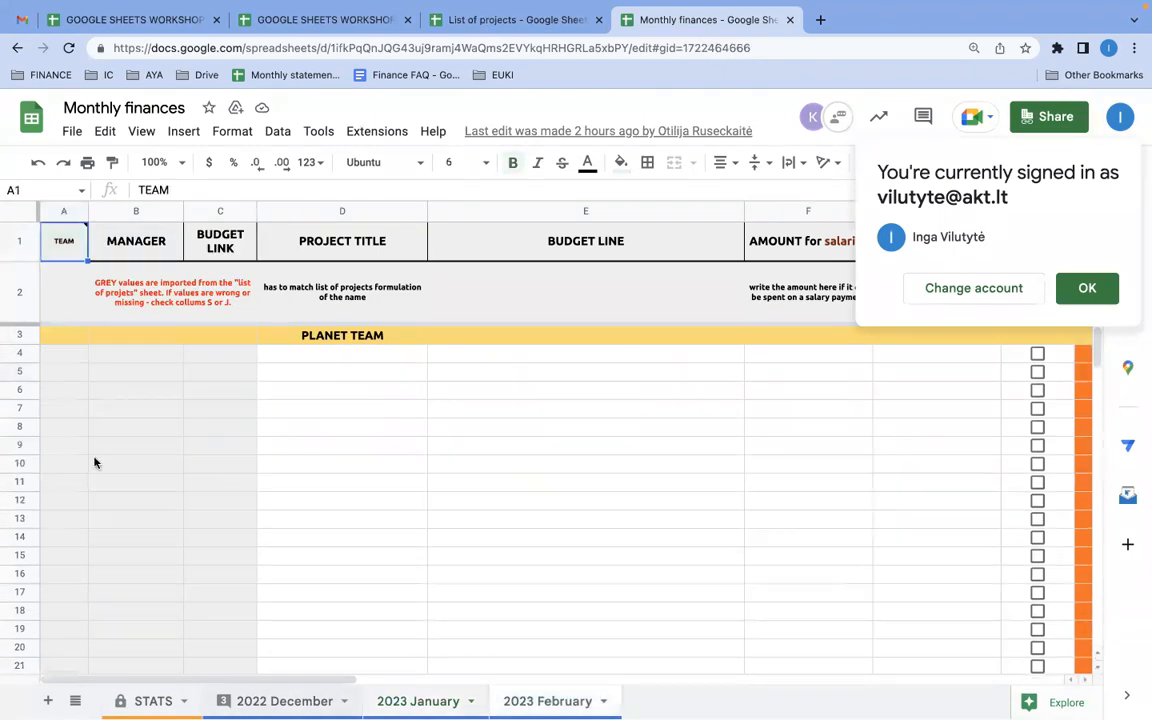
left_click(69, 371)
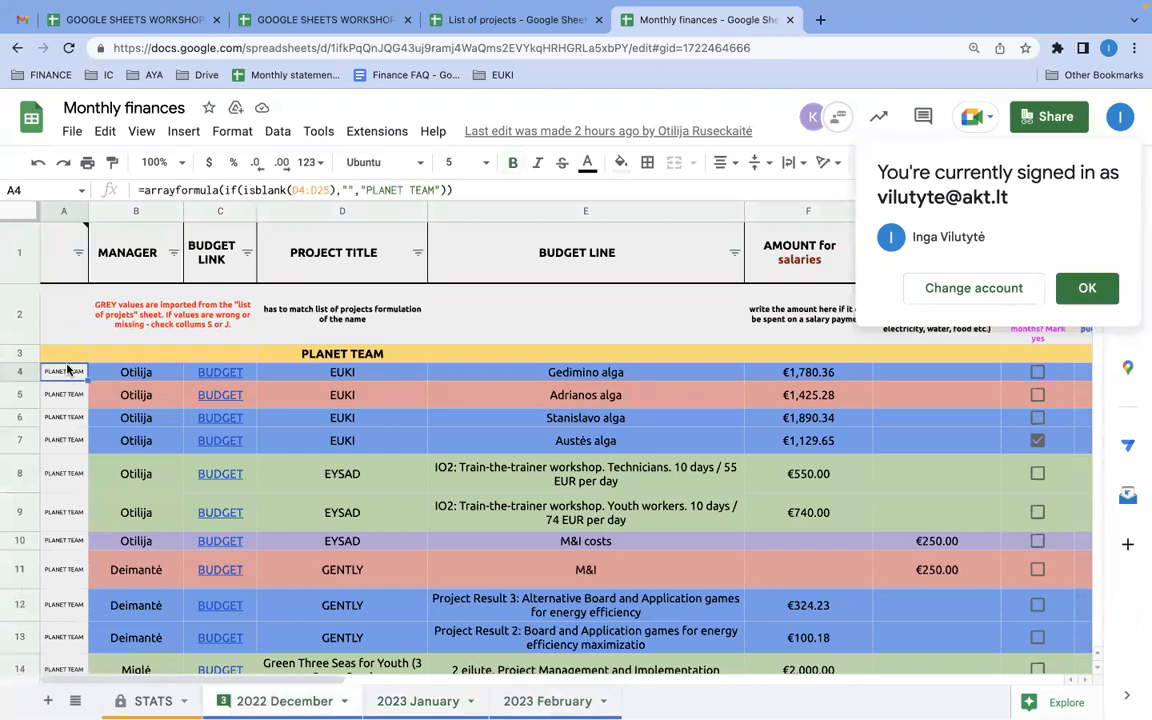
left_click(226, 190)
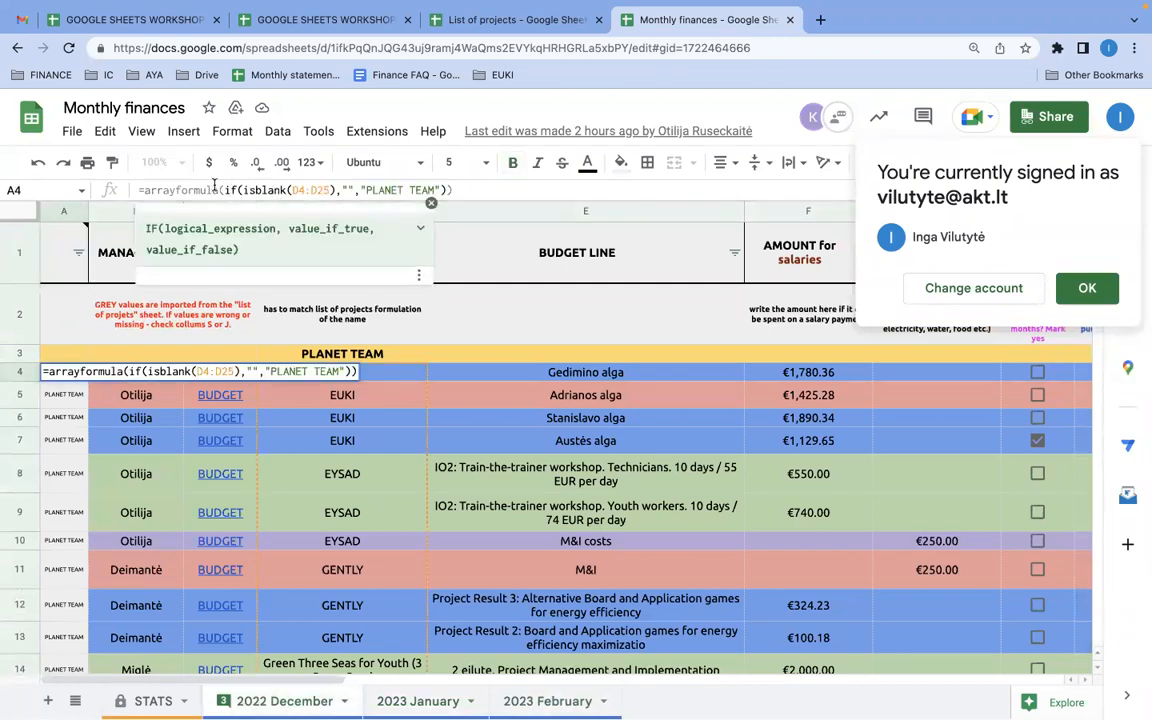
left_click(175, 190)
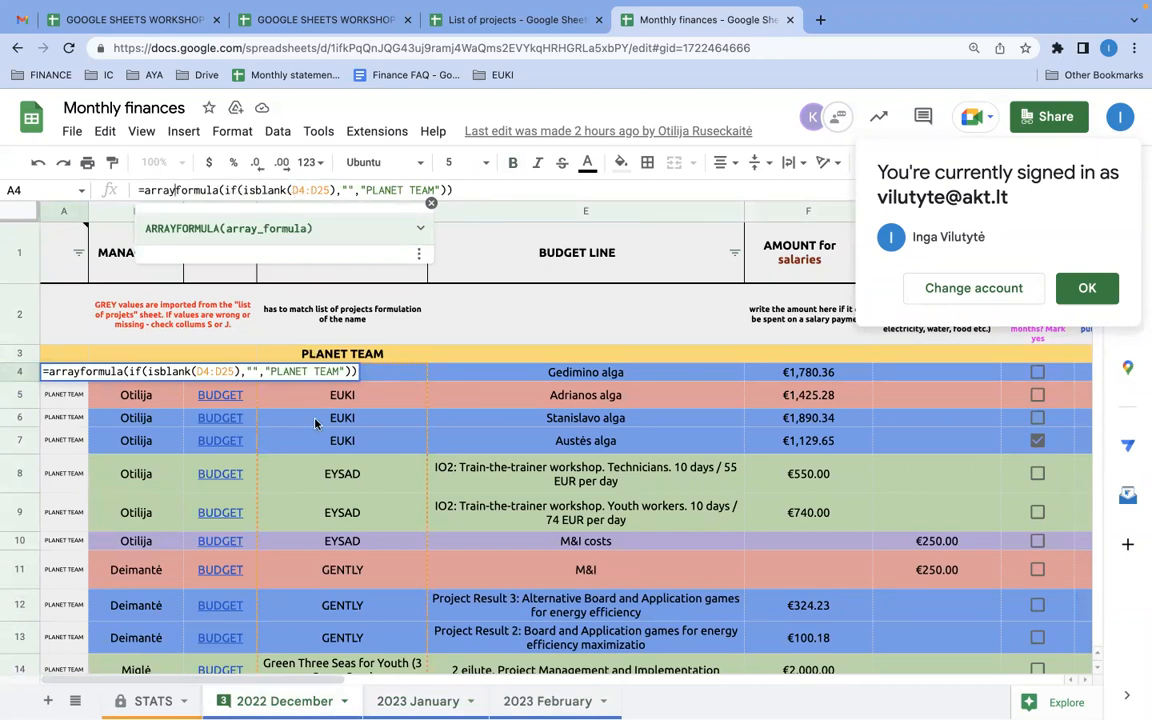
Examine how A4's array formula covers range D4:D25, comparing its blank and PLANET TEAM arguments with the project and team columns.
scroll(317, 440, "down", 2)
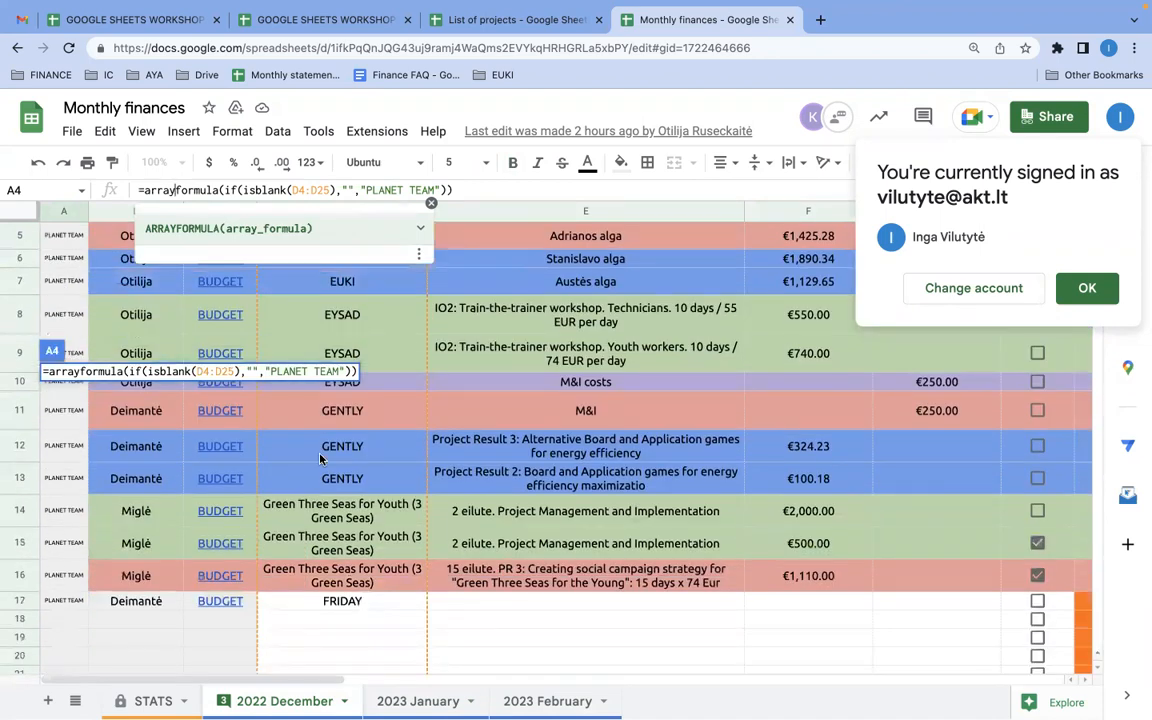
scroll(320, 459, "down", 3)
scroll(298, 523, "up", 2)
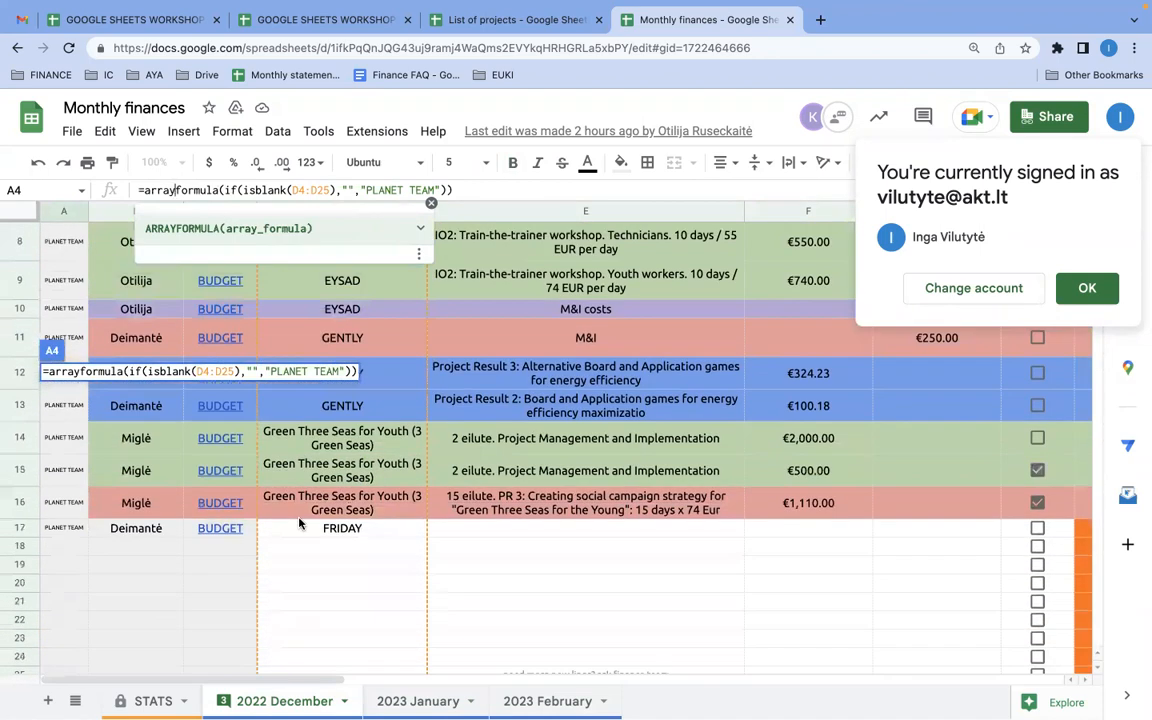
left_click(355, 189)
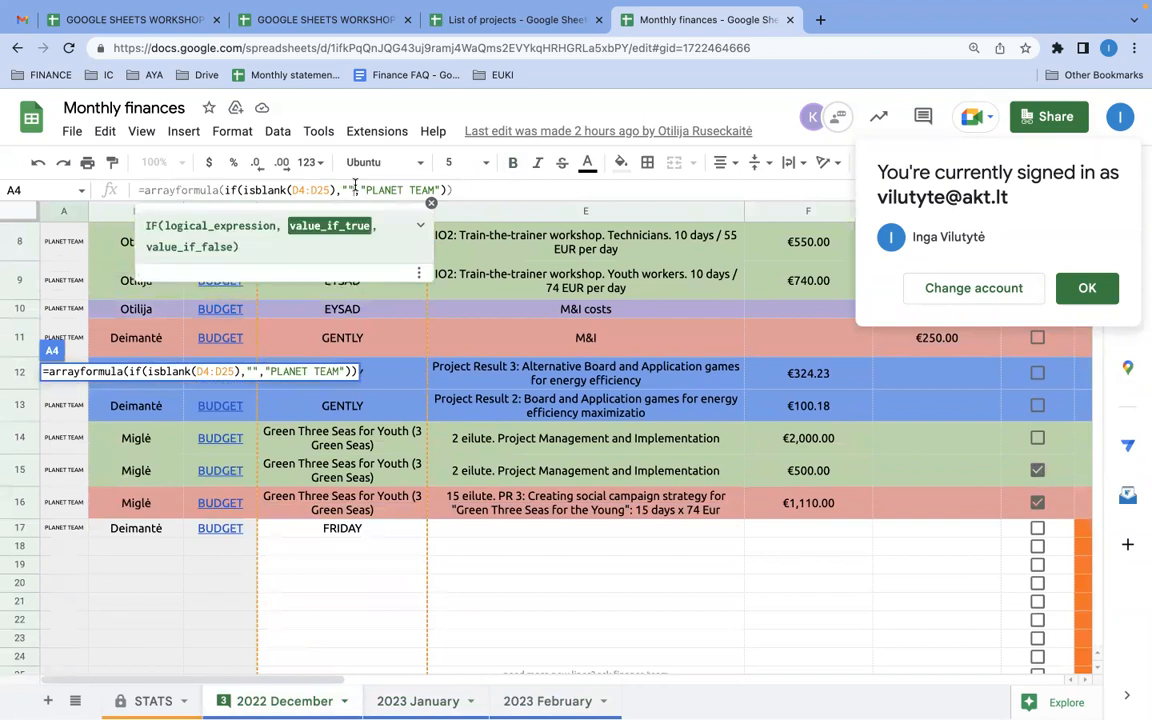
scroll(70, 425, "up", 1)
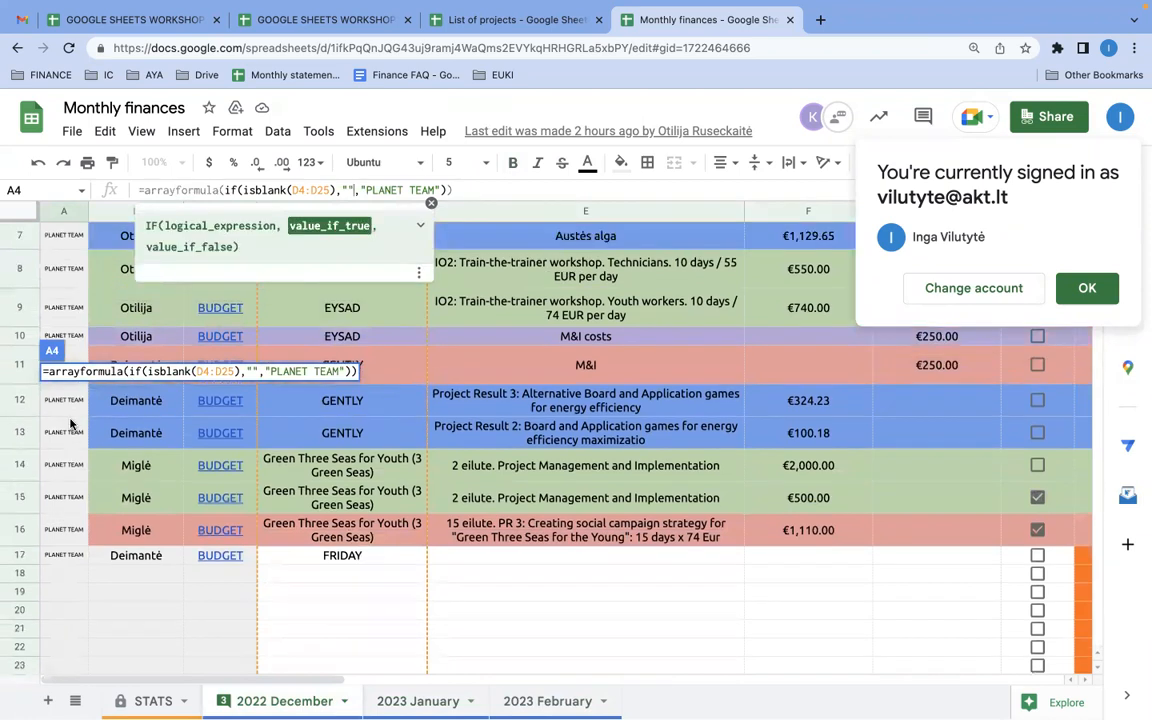
scroll(62, 460, "up", 3)
scroll(55, 510, "down", 3)
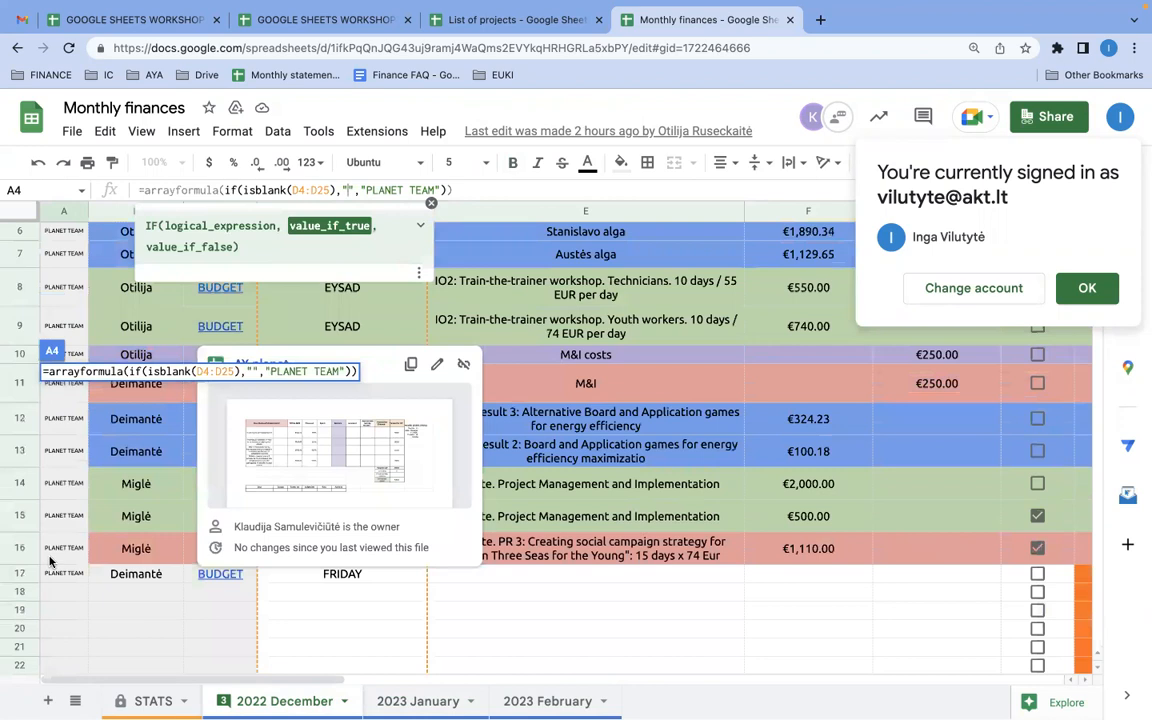
Leave the A4 formula unchanged and insert an empty row below row 16 in the PLANET TEAM section.
left_click(48, 505)
scroll(60, 452, "down", 3)
left_click(20, 367)
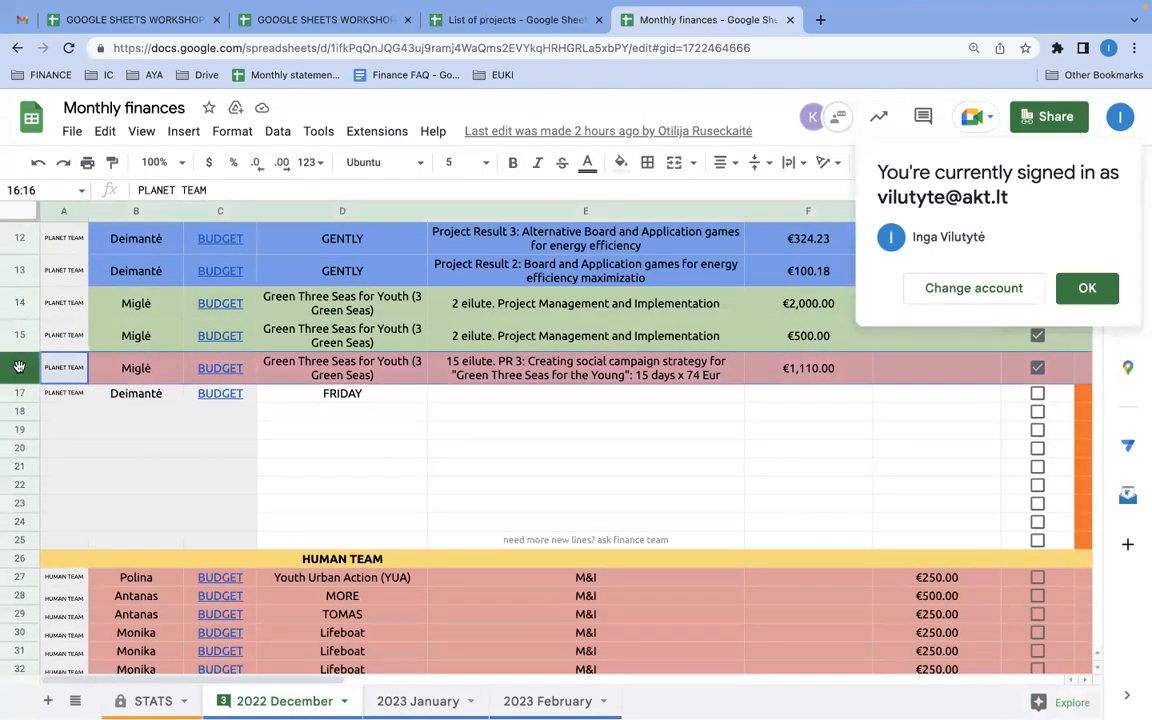
right_click(20, 367)
left_click(100, 472)
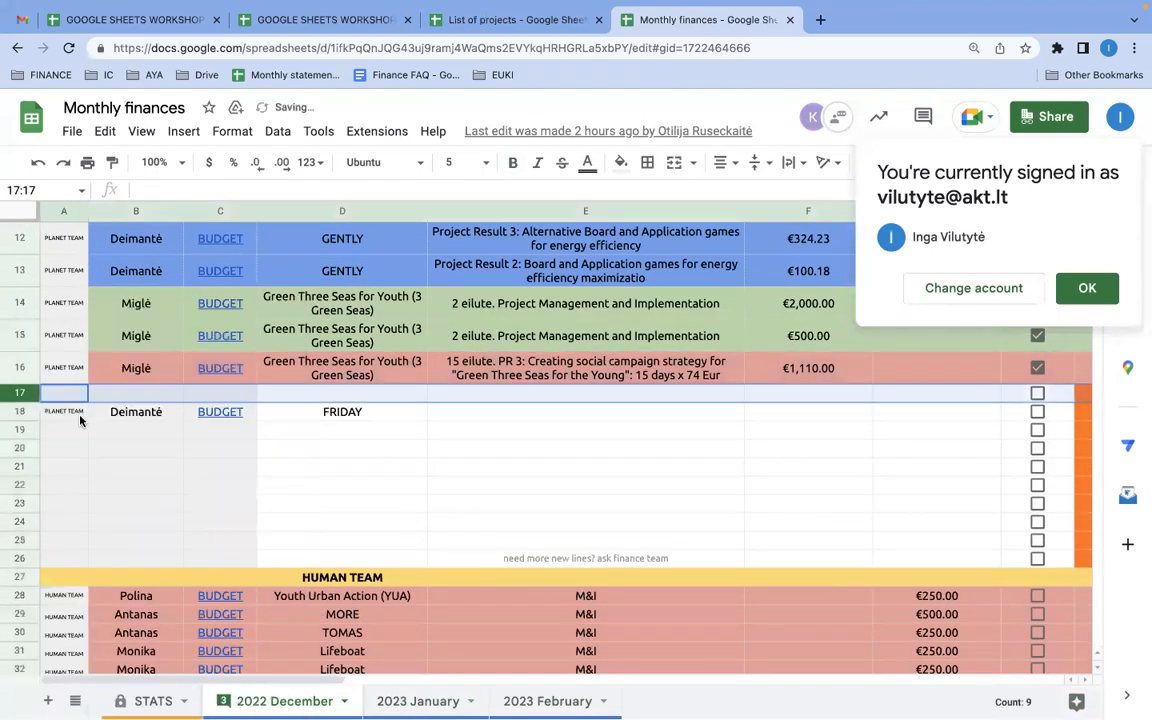
Enter the project title "gently" in cell D17 of the empty row.
left_click(64, 366)
left_click(363, 392)
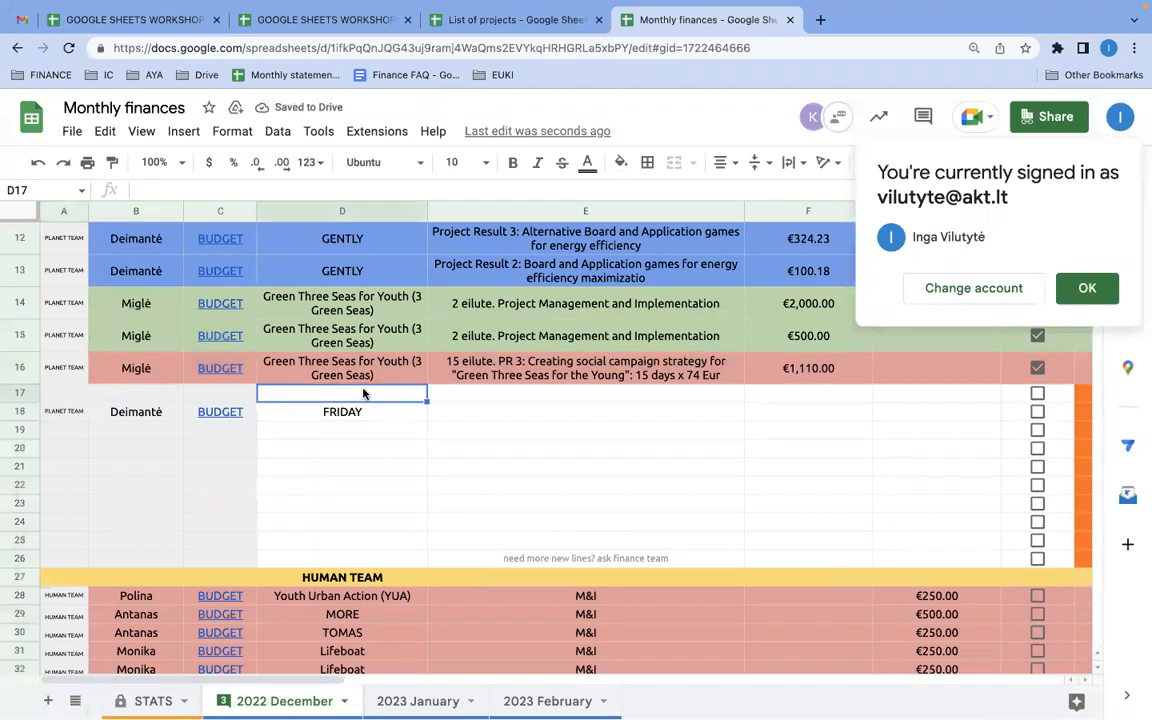
type("gentyle")
key("BackSpace")
key("BackSpace")
key("BackSpace")
type("le")
key("Return")
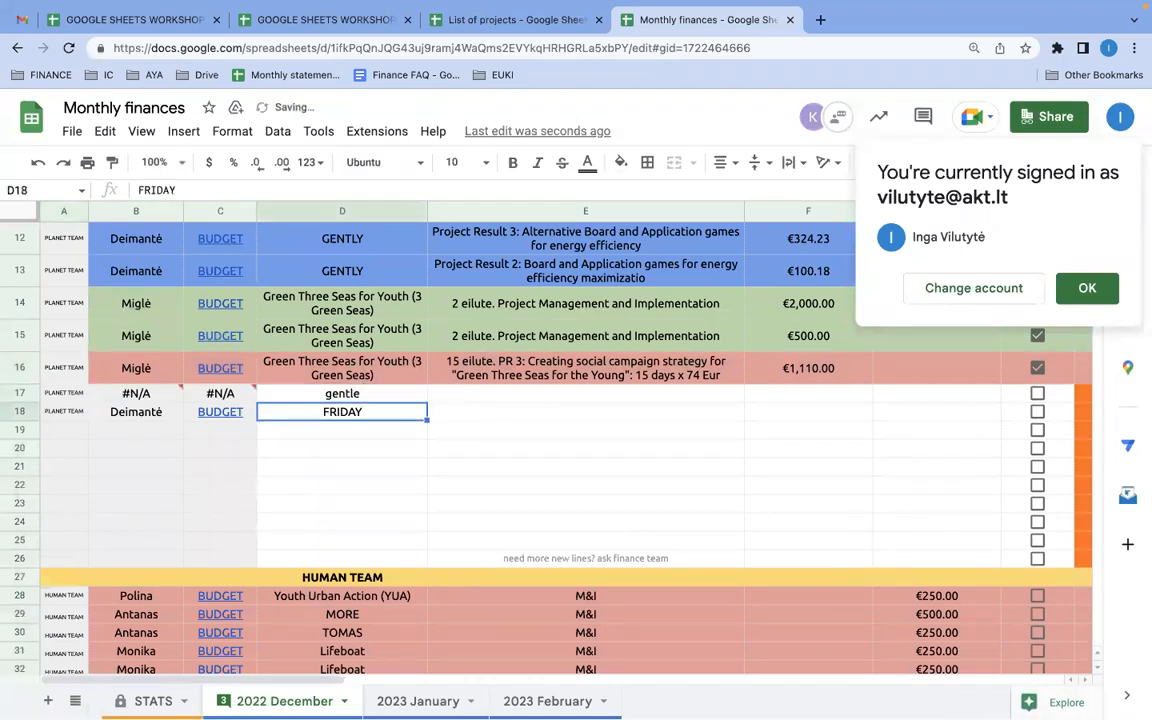
key("Up")
type("gently")
key("Return")
Check the team-name cells below A4 in the PLANET TEAM section for formulas of their own.
left_click(55, 368)
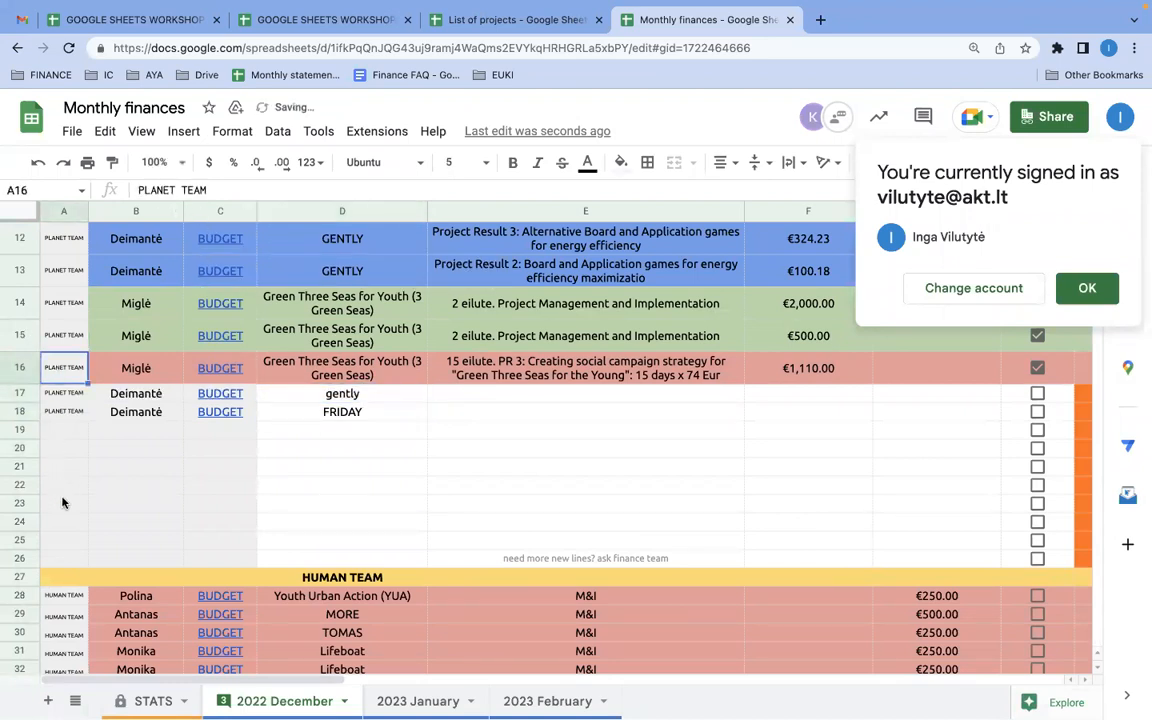
scroll(62, 500, "up", 5)
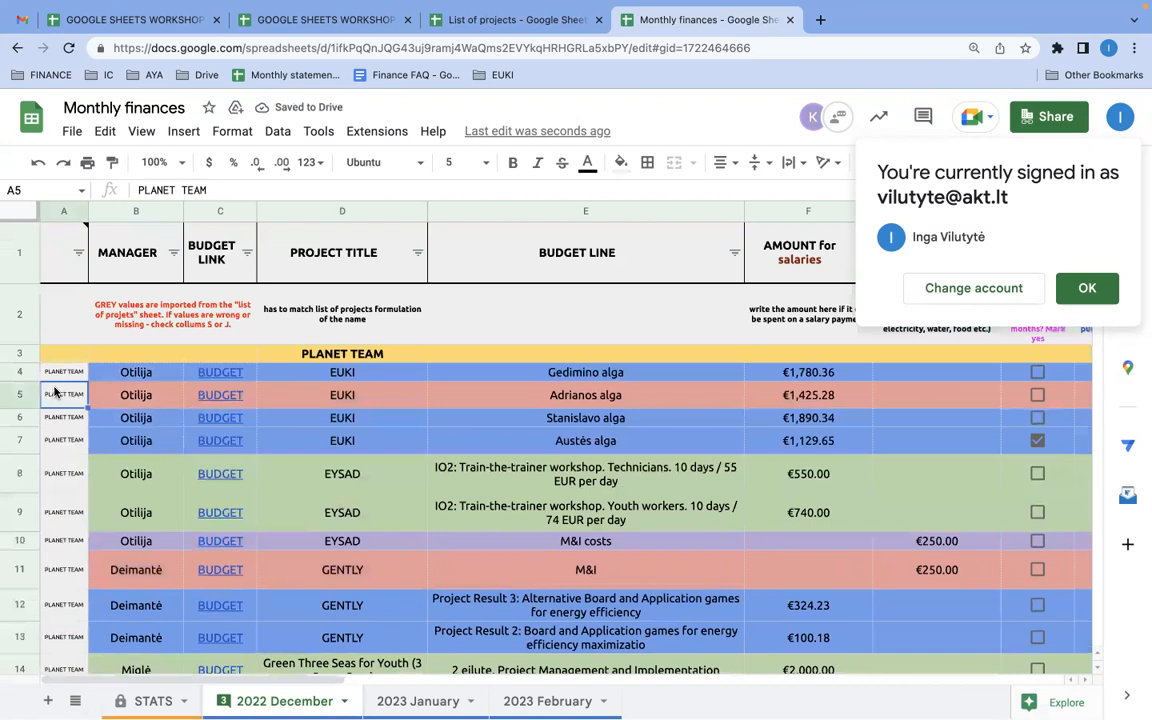
left_click(50, 468)
left_click(58, 529)
left_click(58, 570)
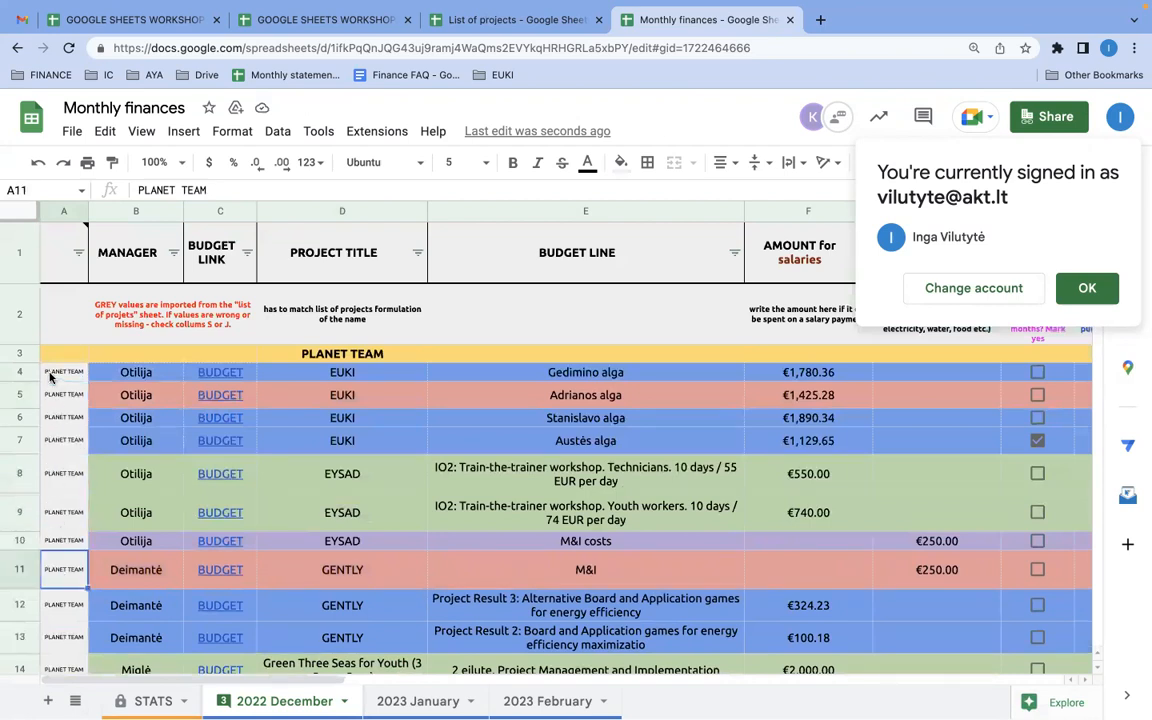
Open the array formula in cell A4 and examine which project title rows its ISBLANK range covers.
left_click(50, 373)
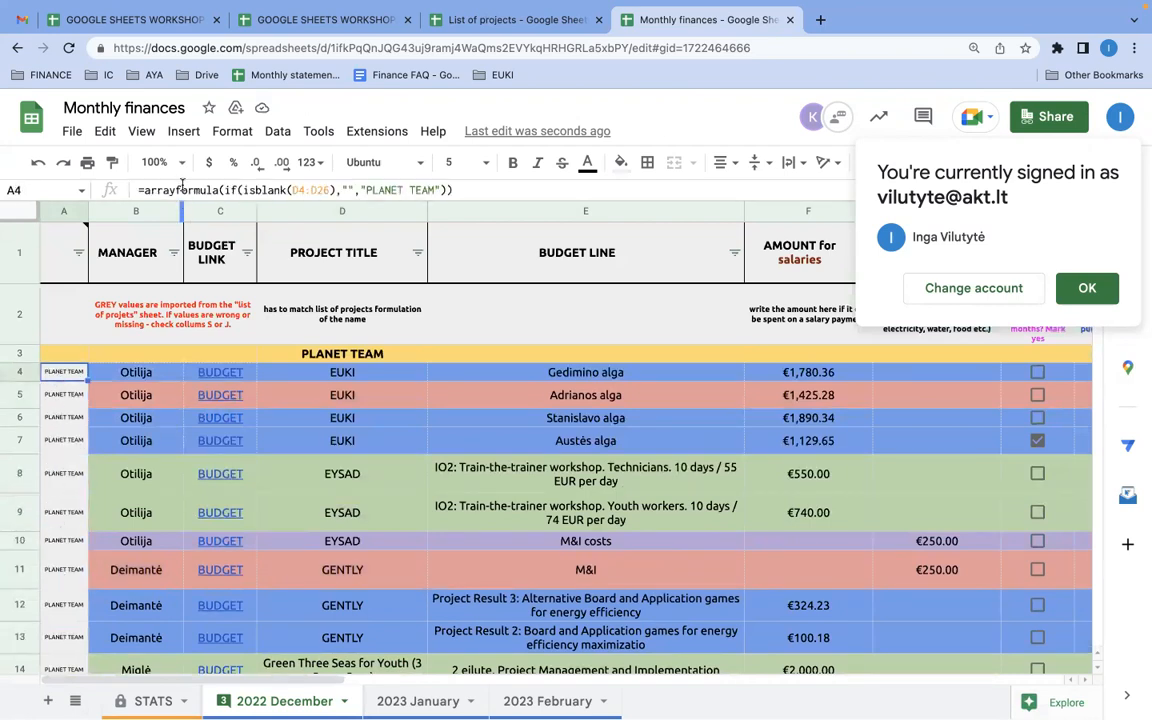
left_click(293, 189)
double_click(308, 189)
scroll(276, 432, "down", 5)
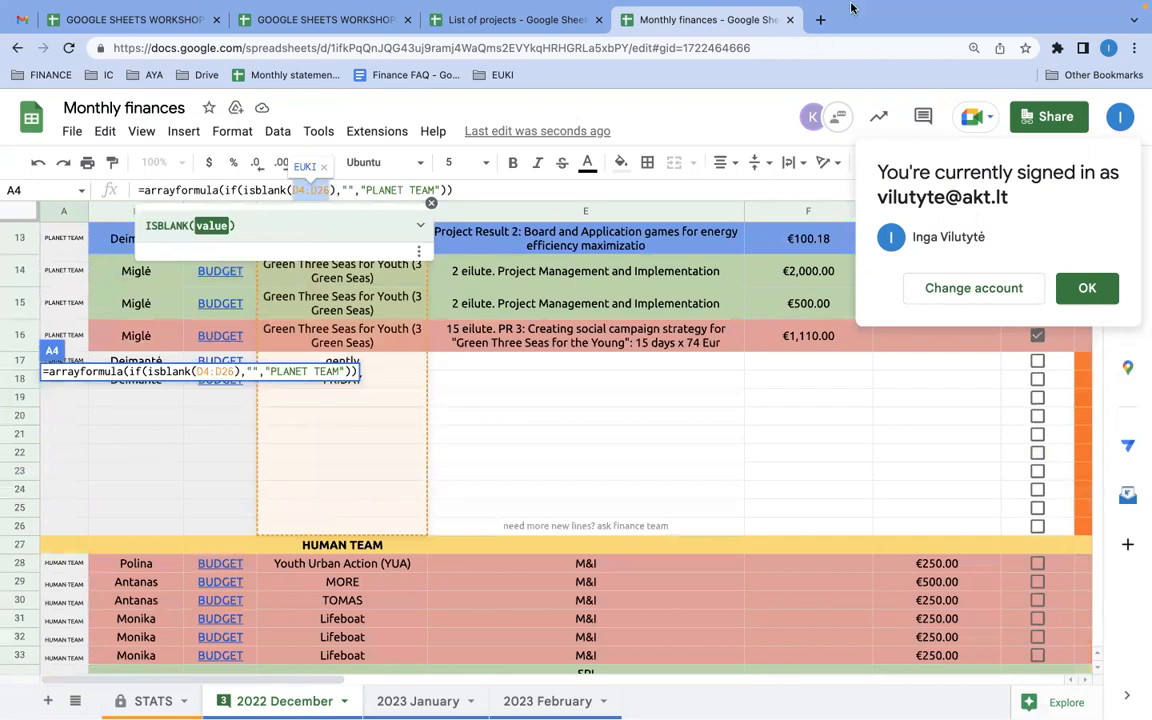
Keep the Monthly finances tab open, switch to the GOOGLE SHEETS WORKSHOP spreadsheet and discard the unfinished entry in cell D13.
left_click(790, 21)
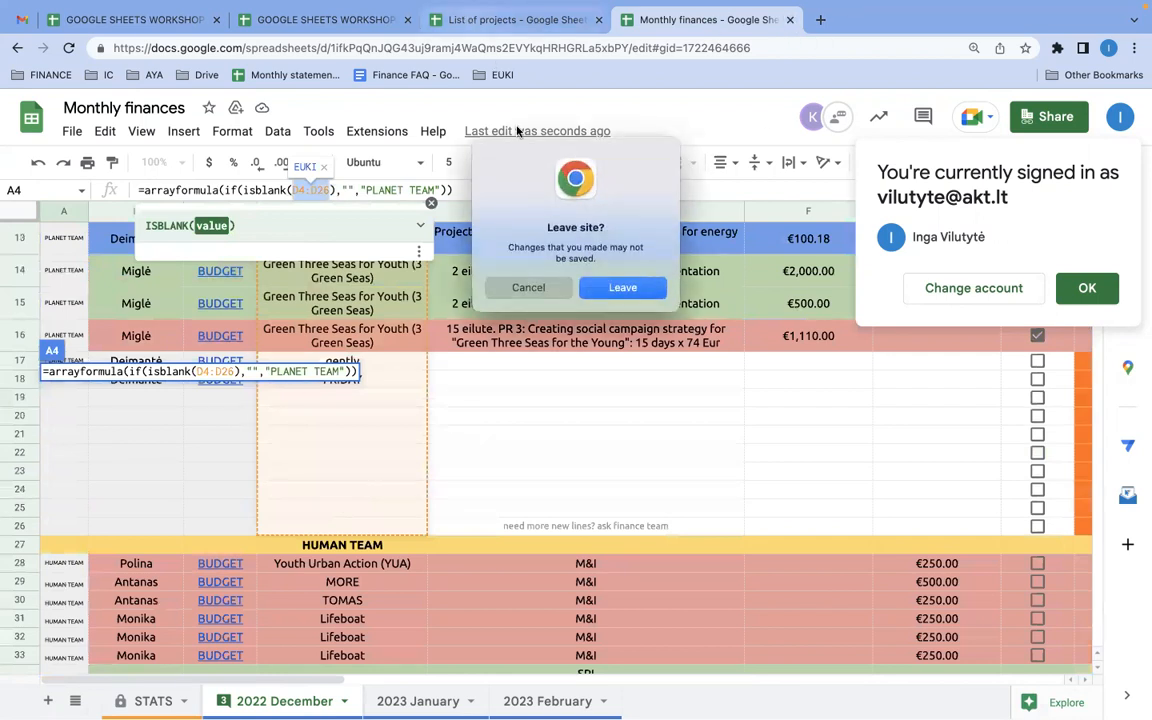
left_click(533, 287)
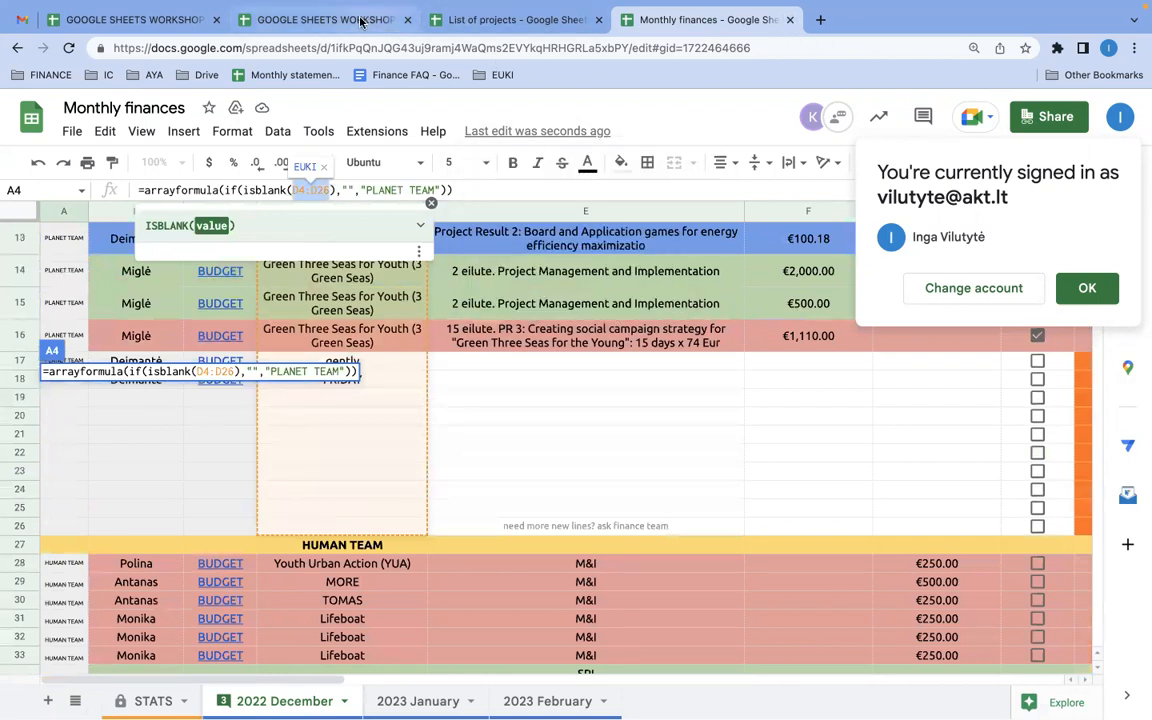
left_click(326, 20)
left_click(409, 500)
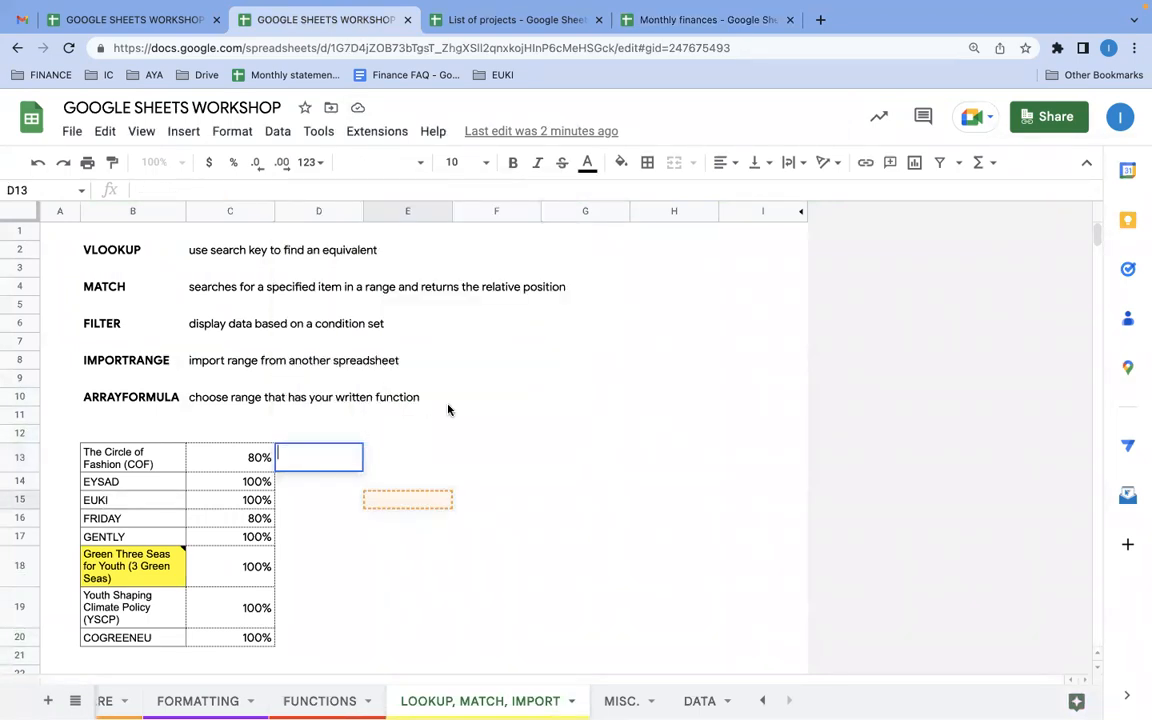
key("Escape")
left_click(425, 398)
left_click(327, 461)
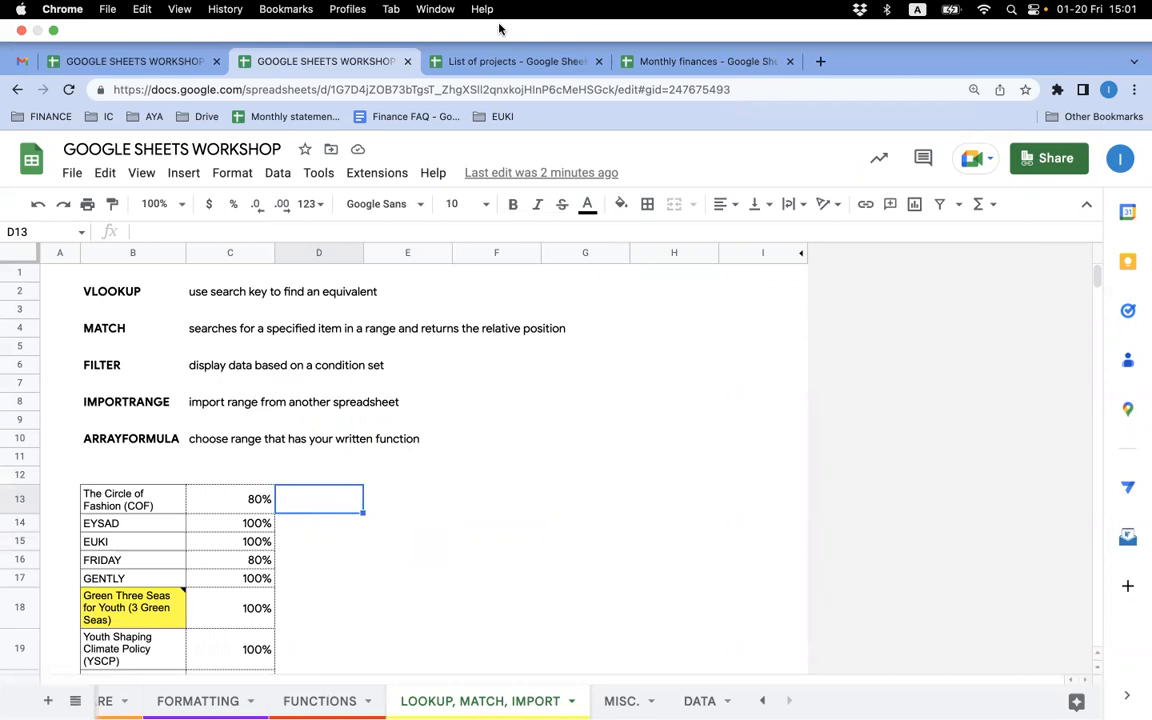
Go to the DATA sheet and review its ten practice tasks, the project table and the summary tables.
left_click(699, 701)
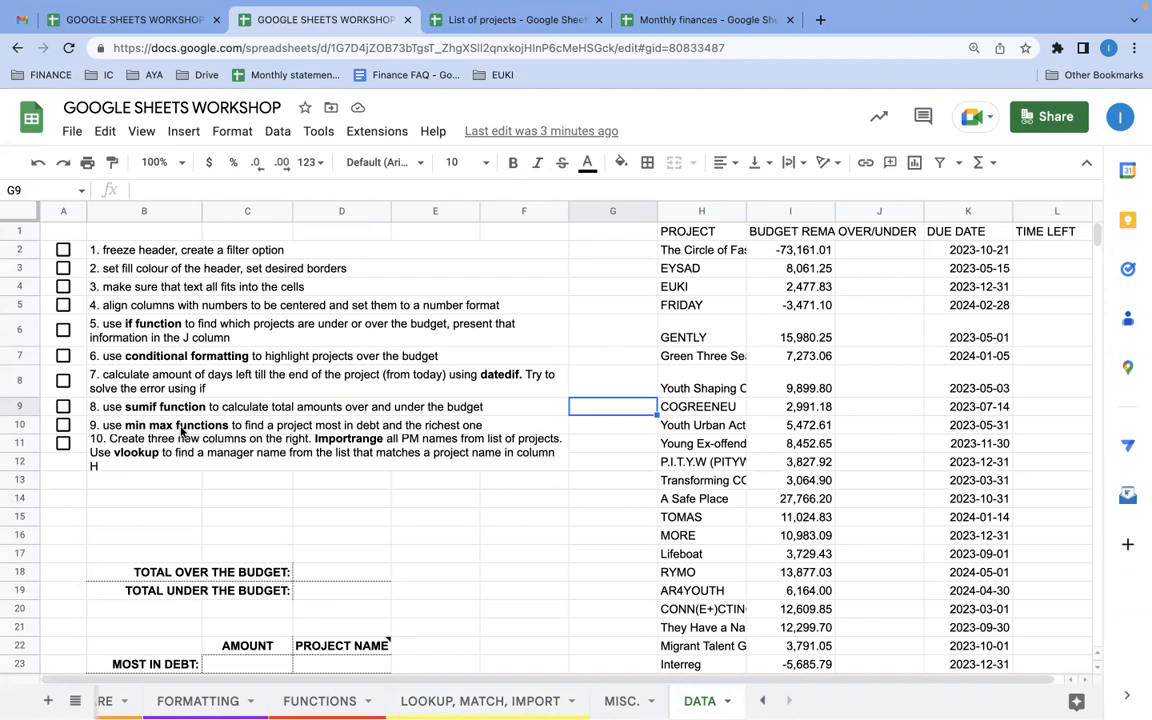
scroll(790, 240, "right", 2)
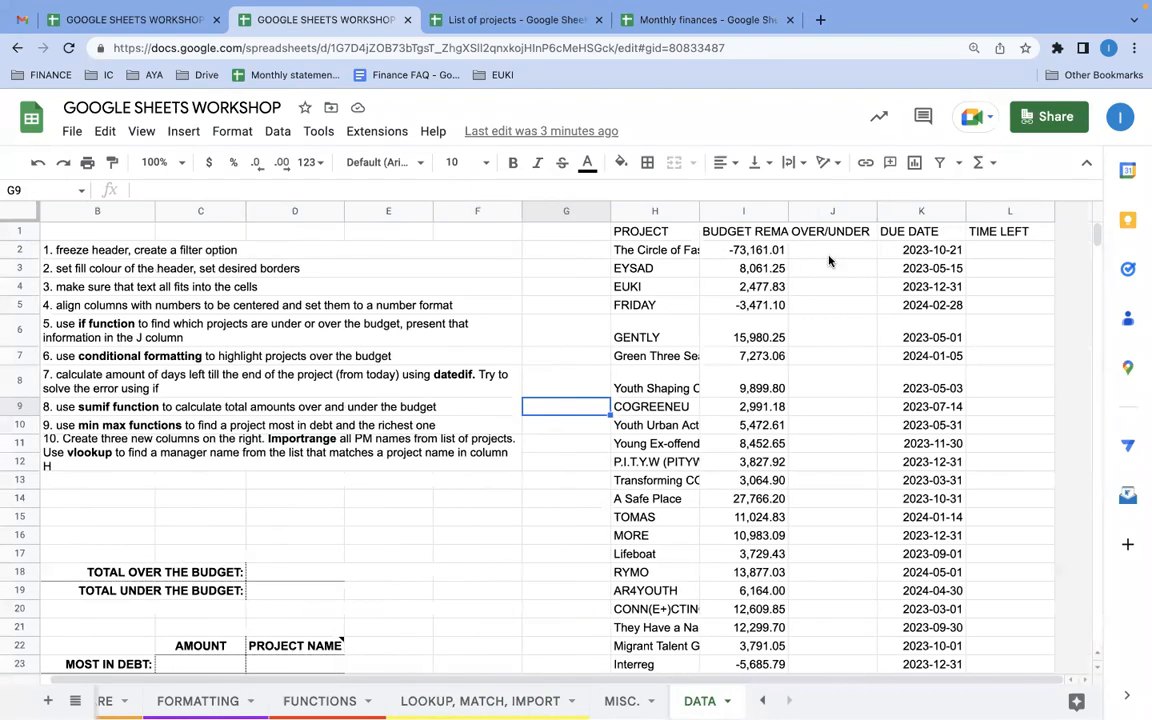
scroll(797, 470, "down", 5)
scroll(797, 470, "up", 5)
scroll(797, 470, "left", 2)
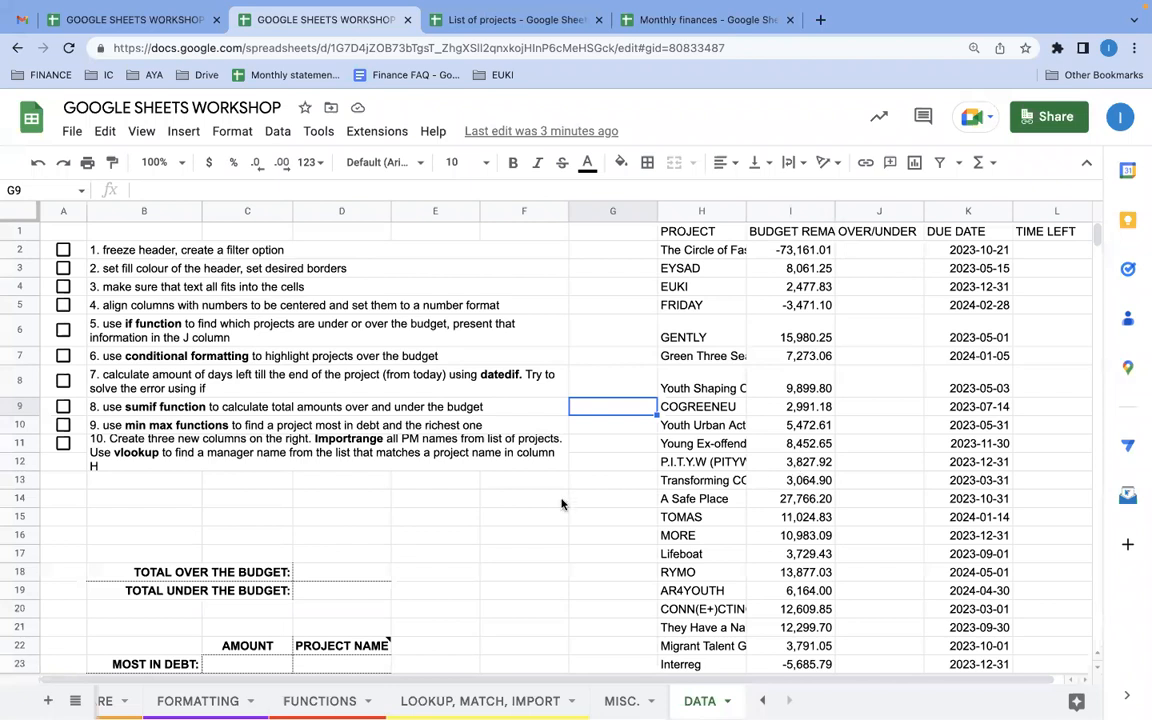
scroll(561, 504, "down", 2)
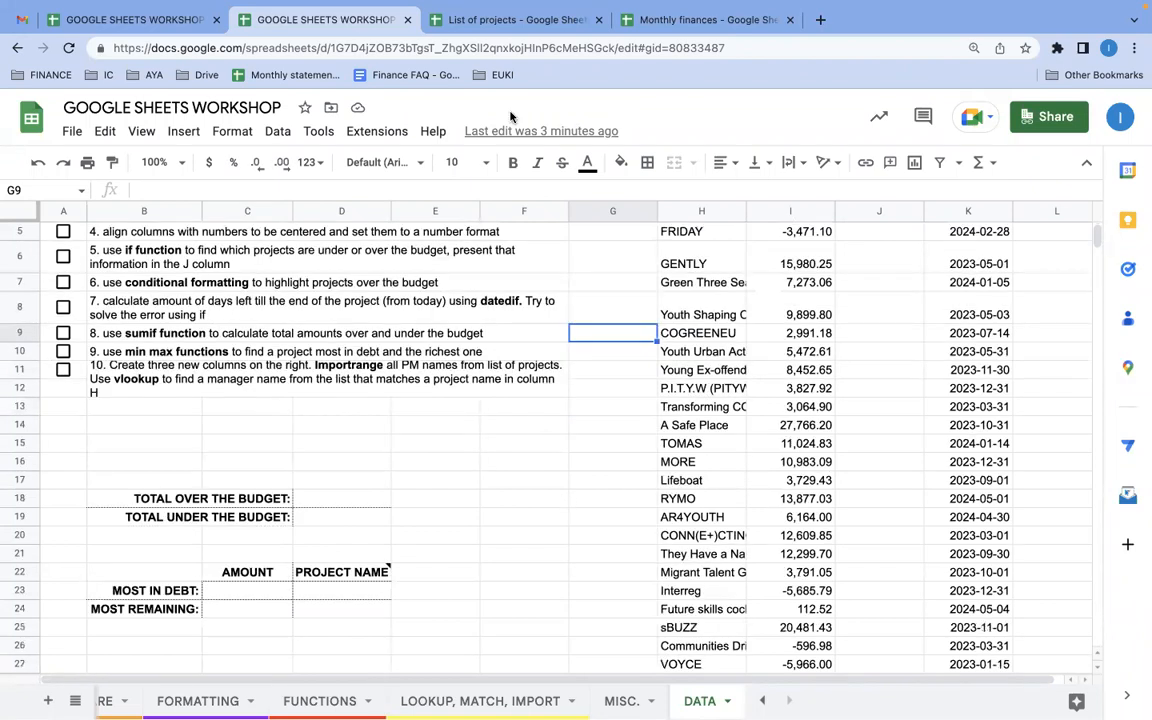
Look at the personal workshop spreadsheet, then return to the LOOKUP, MATCH, IMPORT sheet of GOOGLE SHEETS WORKSHOP.
left_click(154, 26)
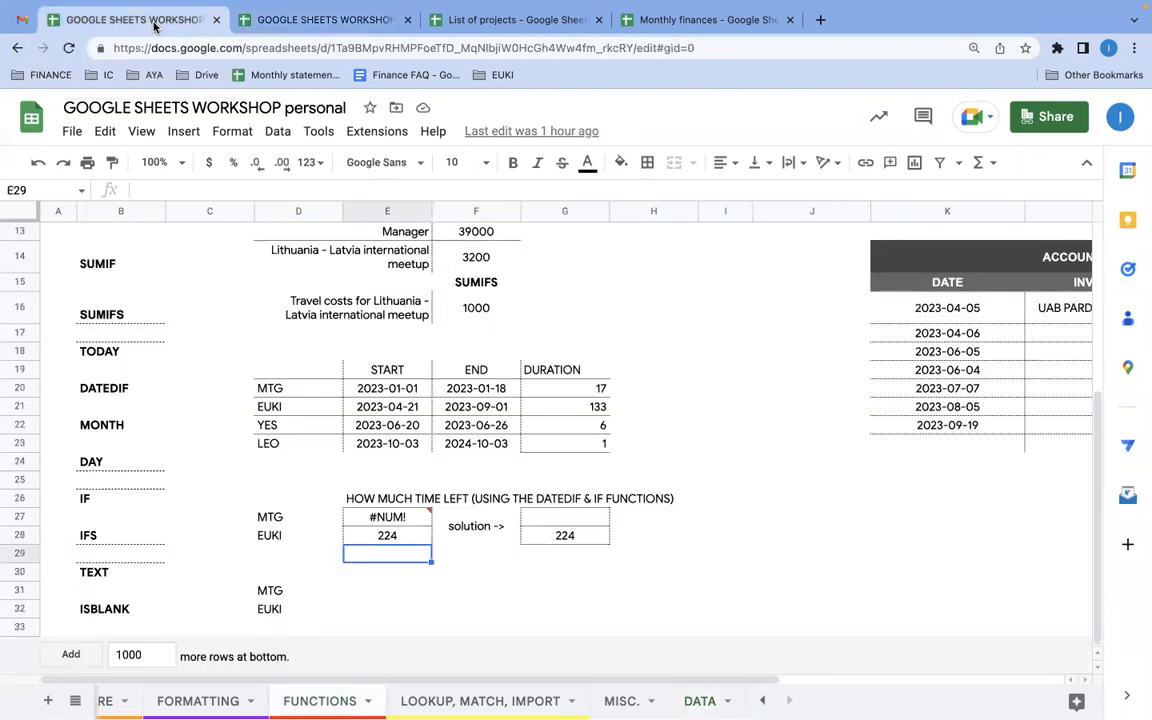
left_click(315, 20)
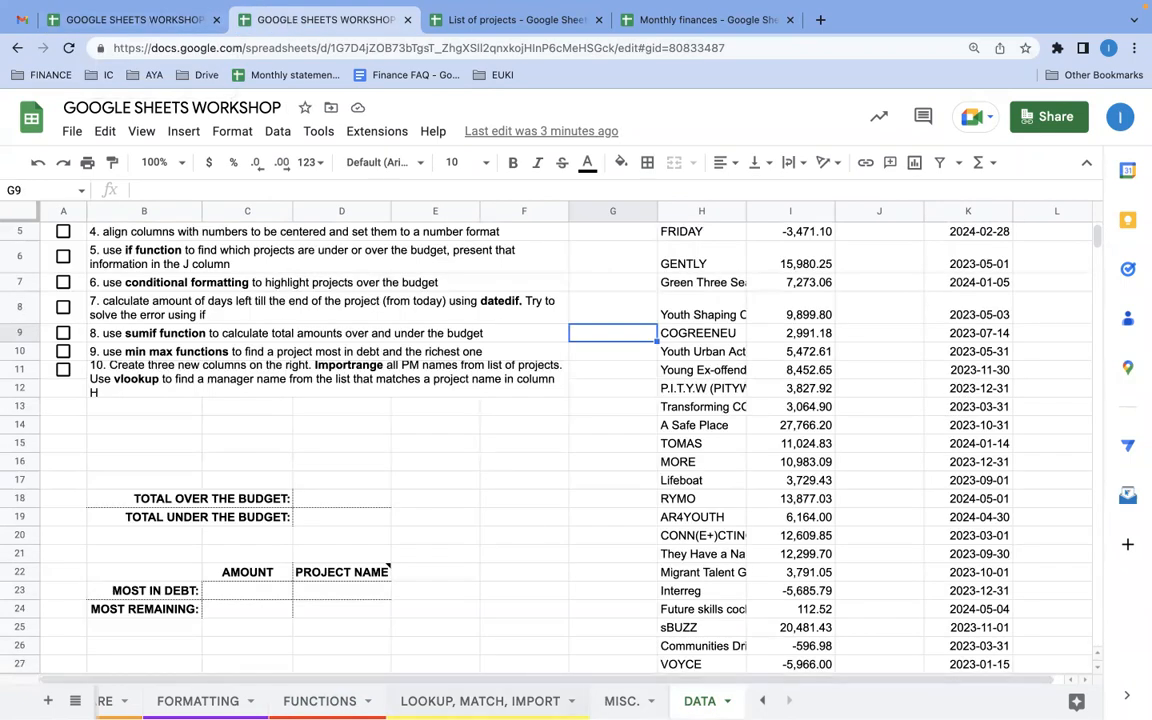
left_click(565, 700)
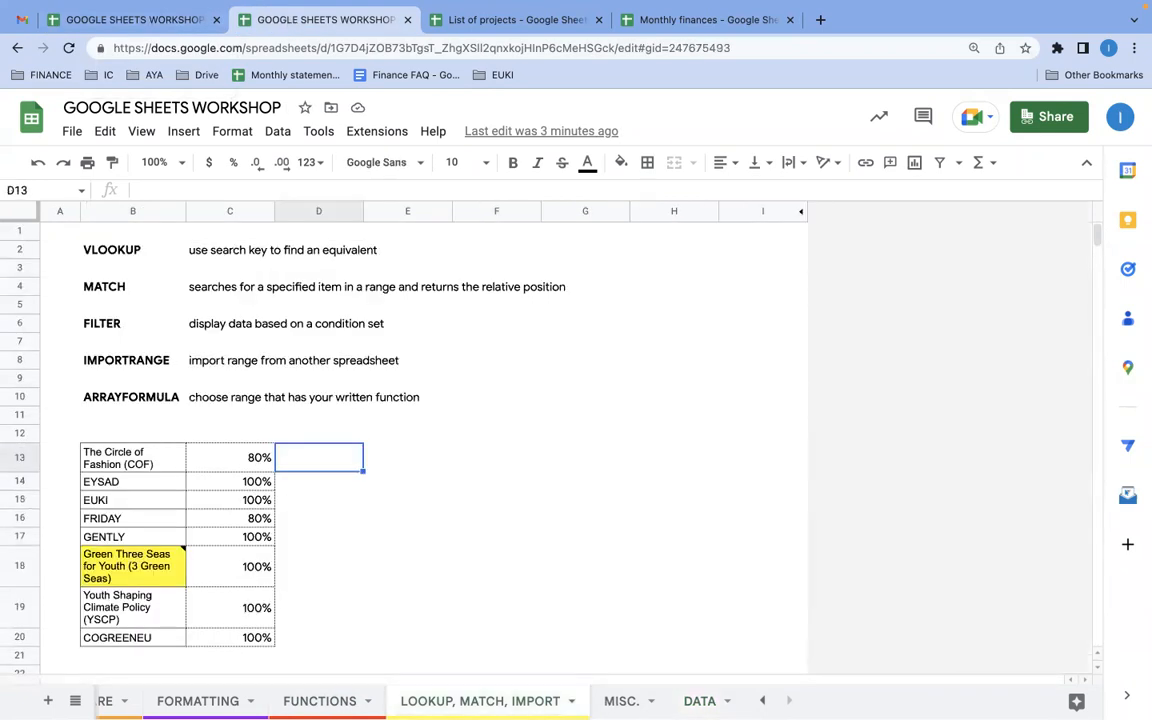